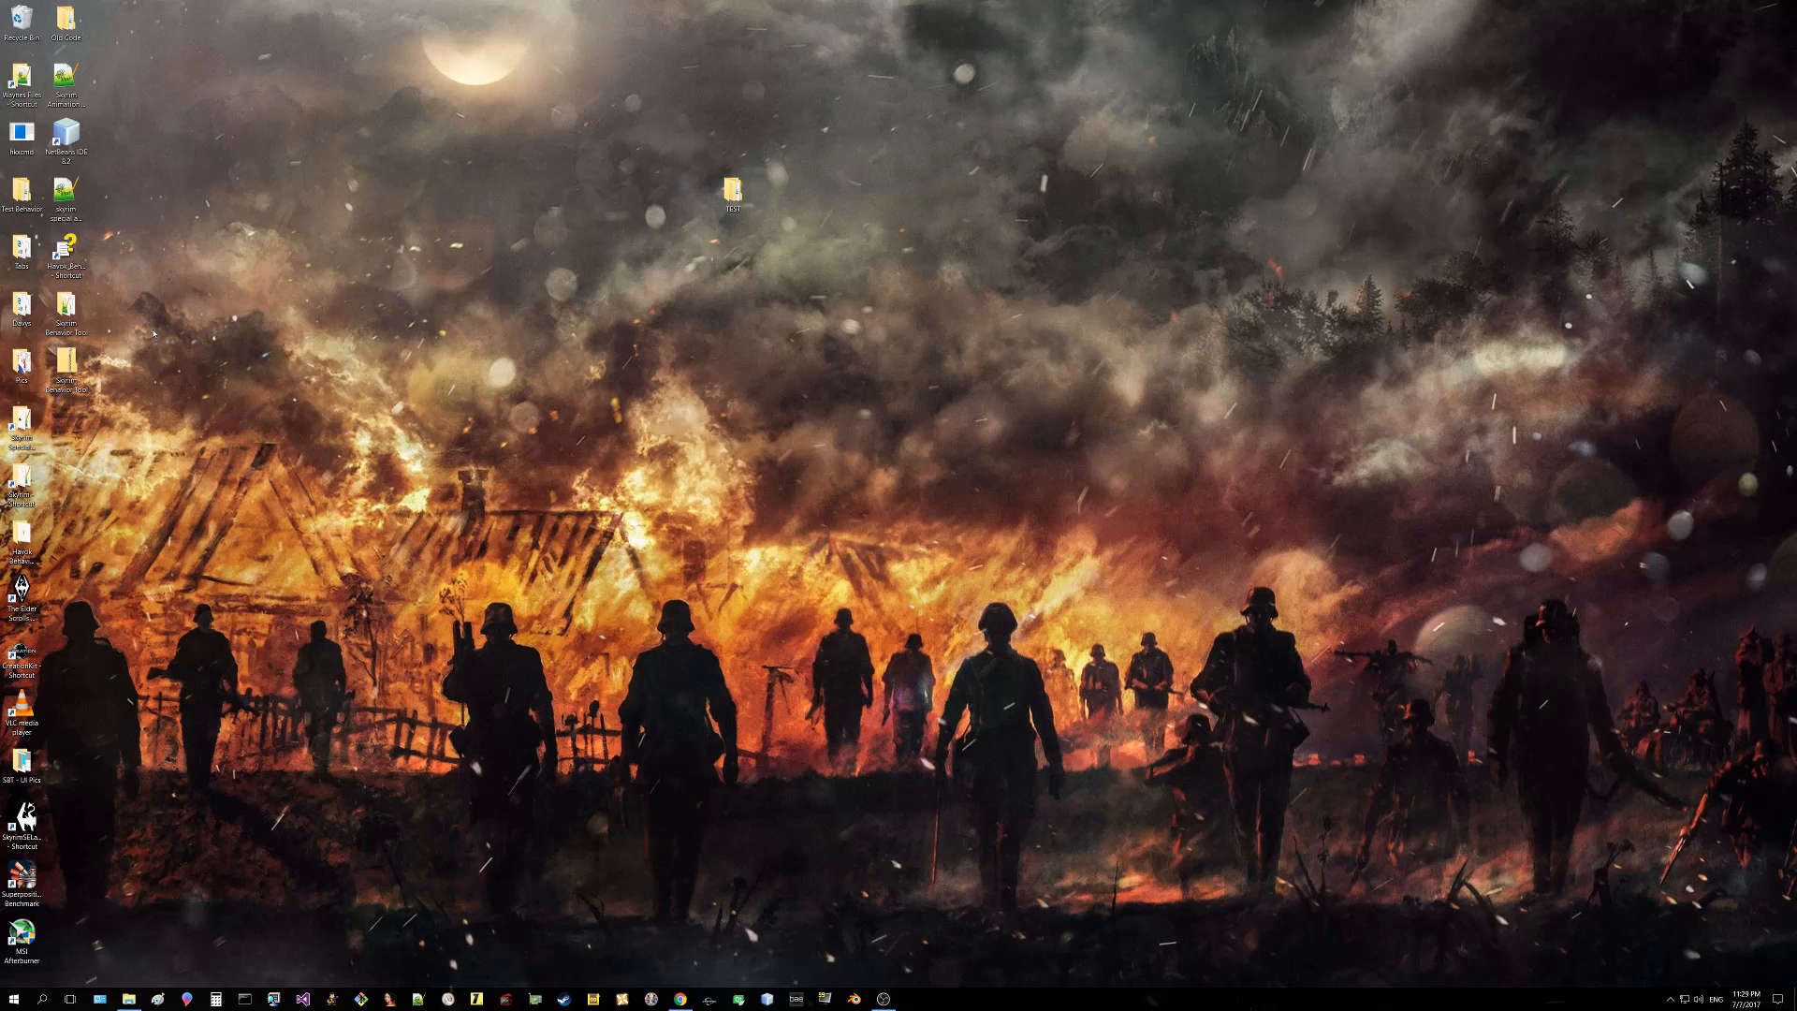
Step: Launch Skyrim_Behavior_Tool from the Skyrim Behavior Tool folder on the desktop and view its file commands
double_click(77, 324)
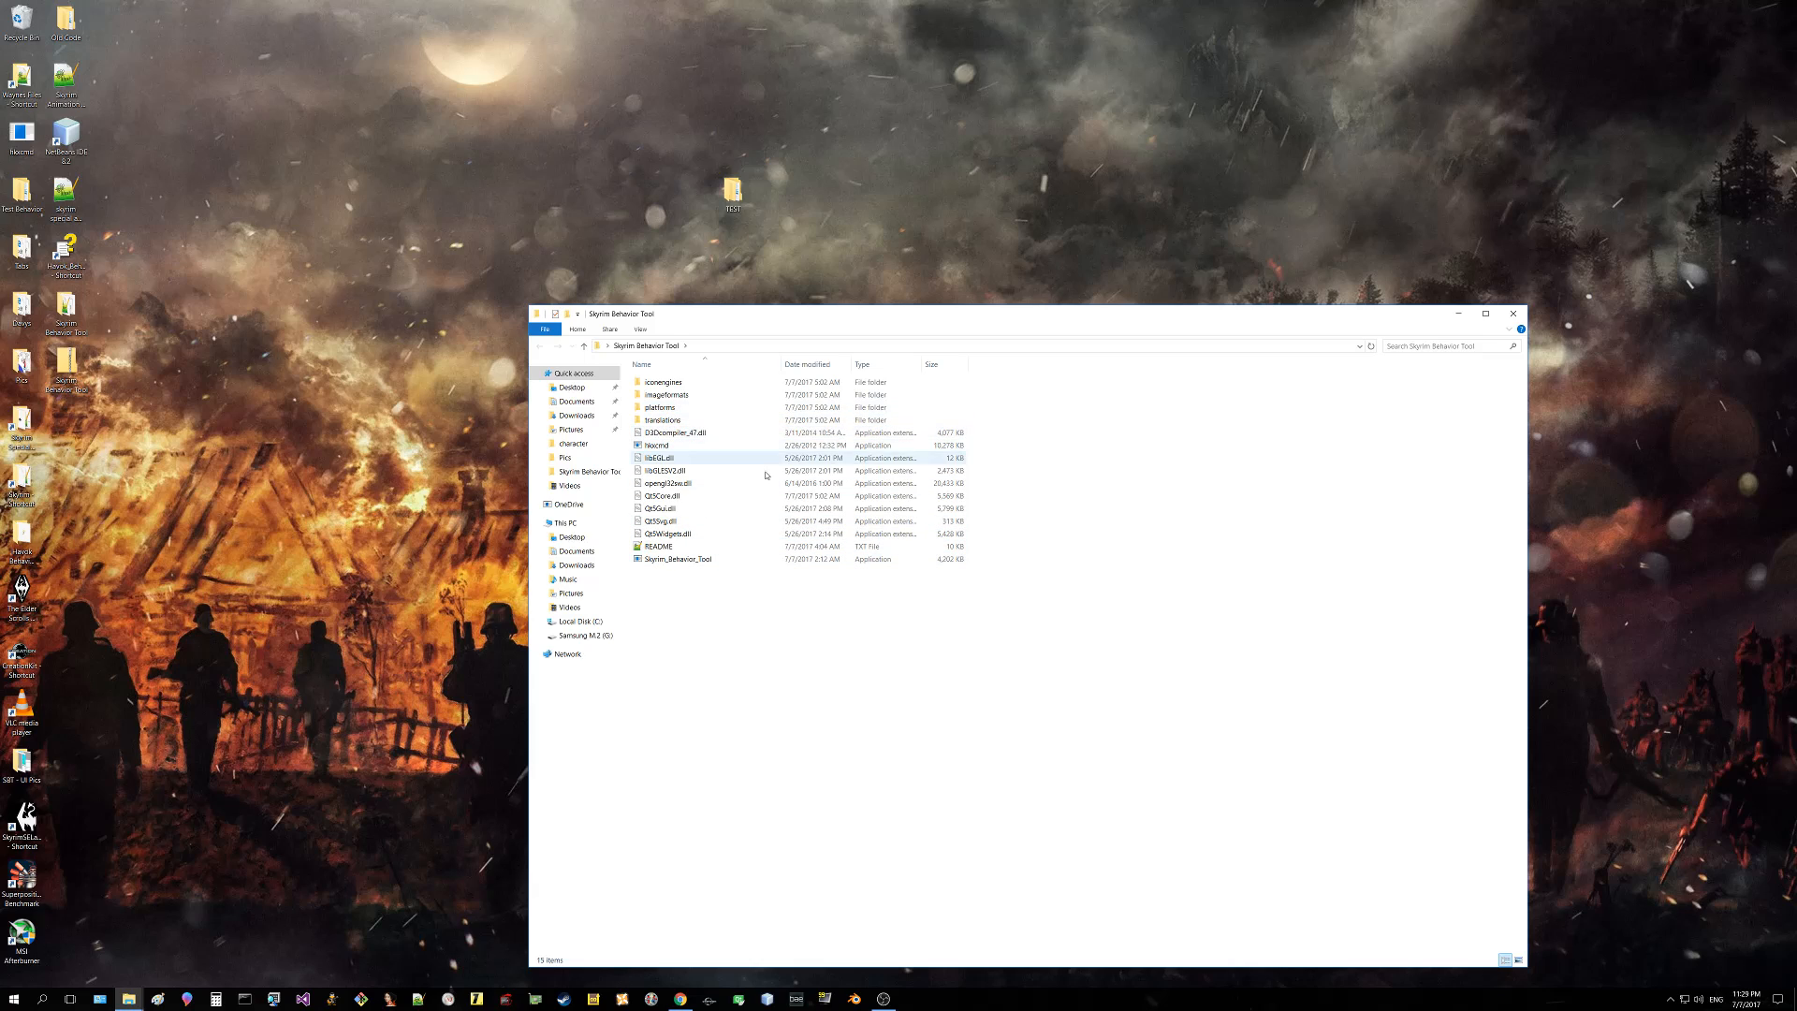
click(683, 560)
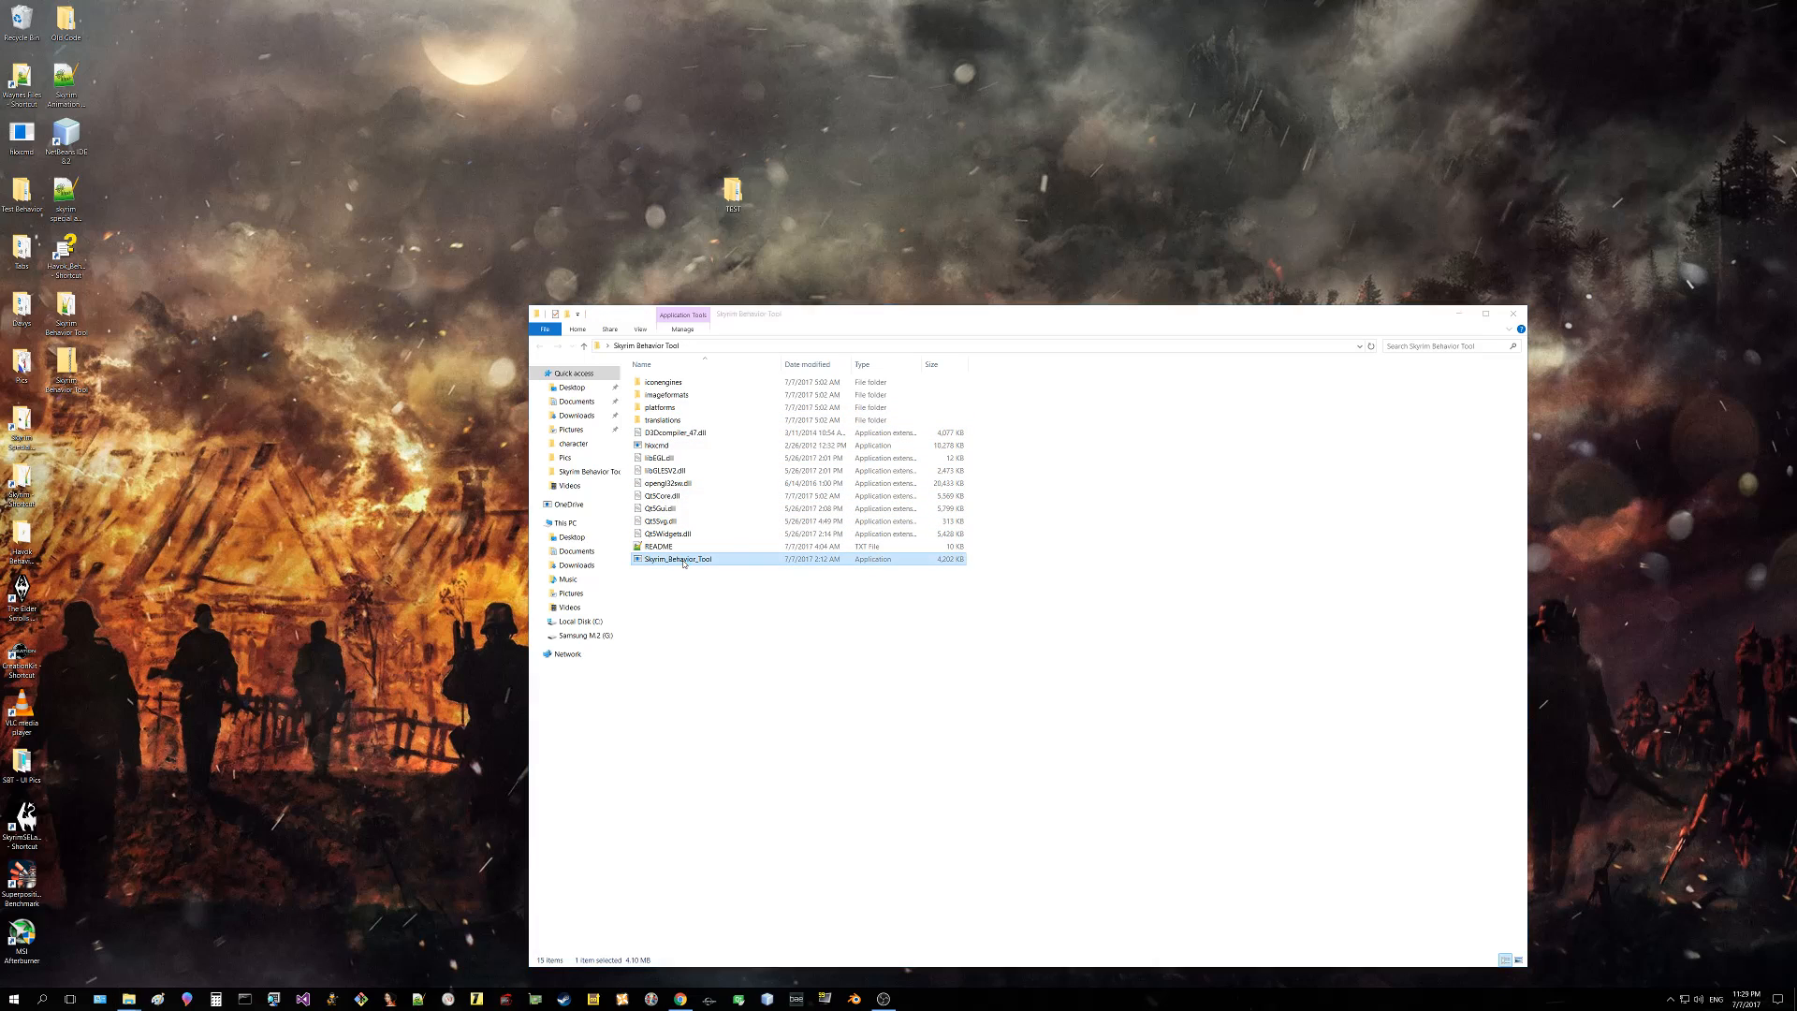
double_click(683, 560)
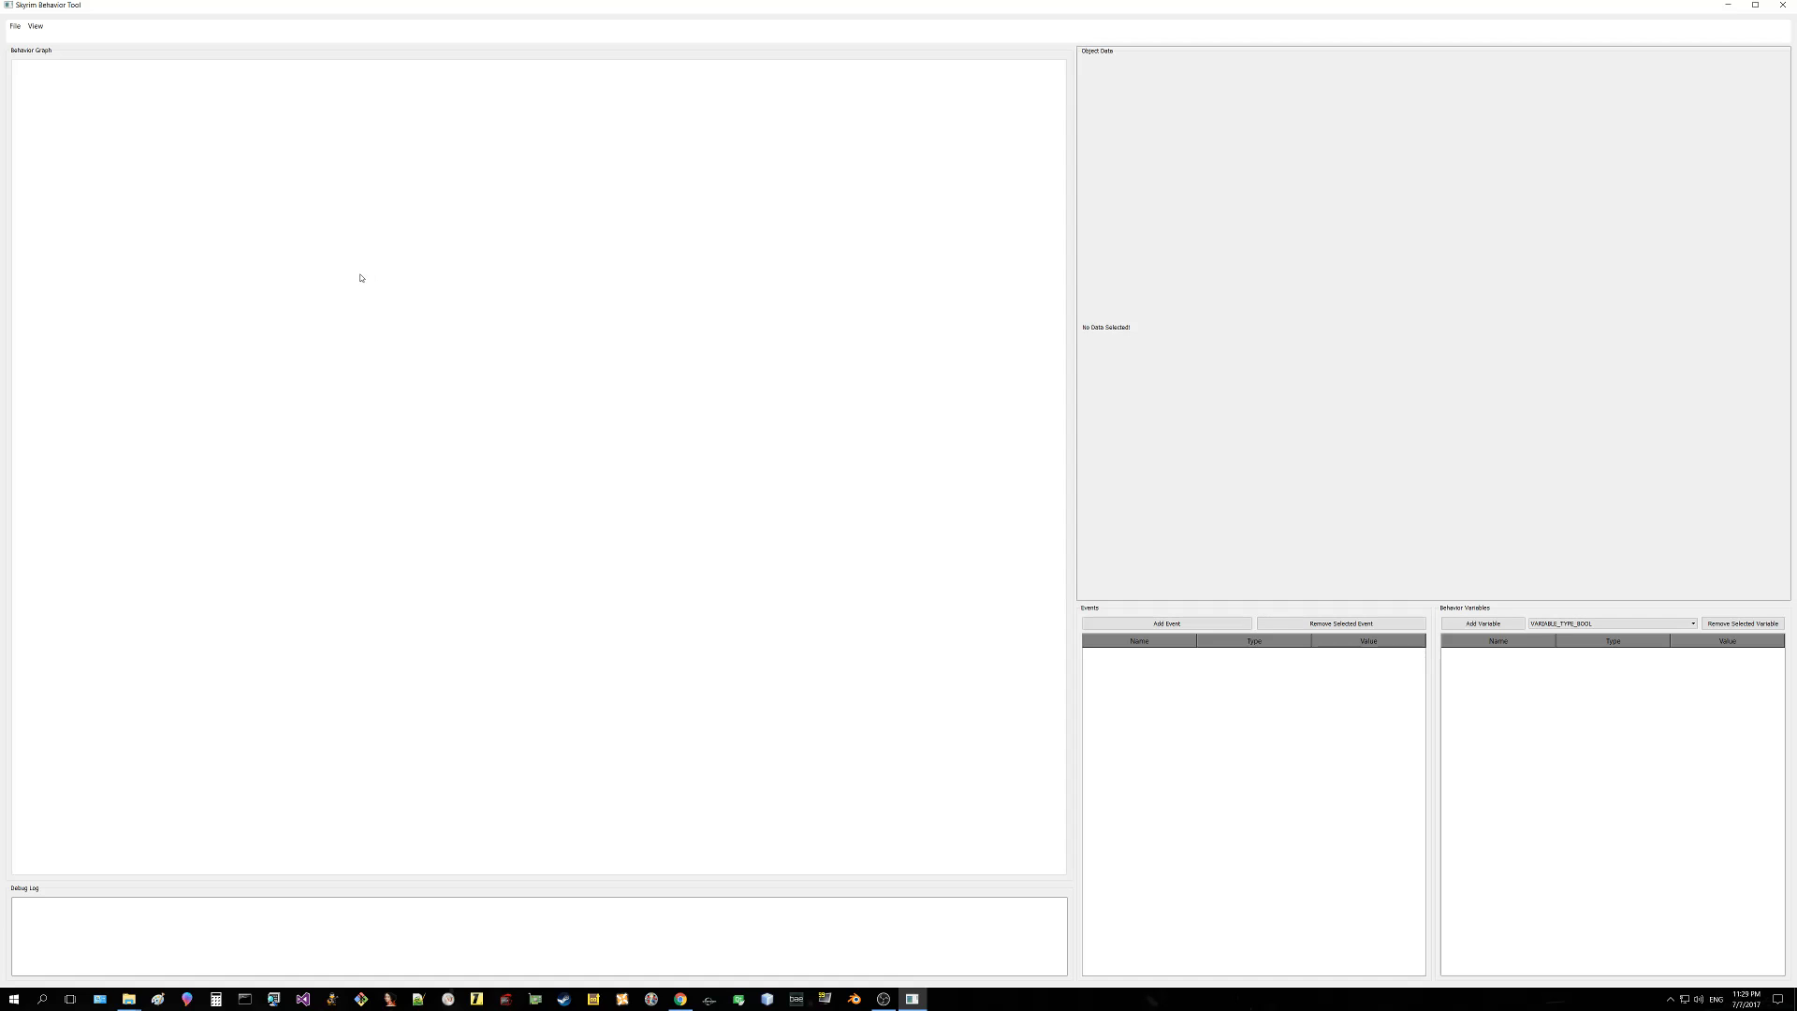
click(15, 27)
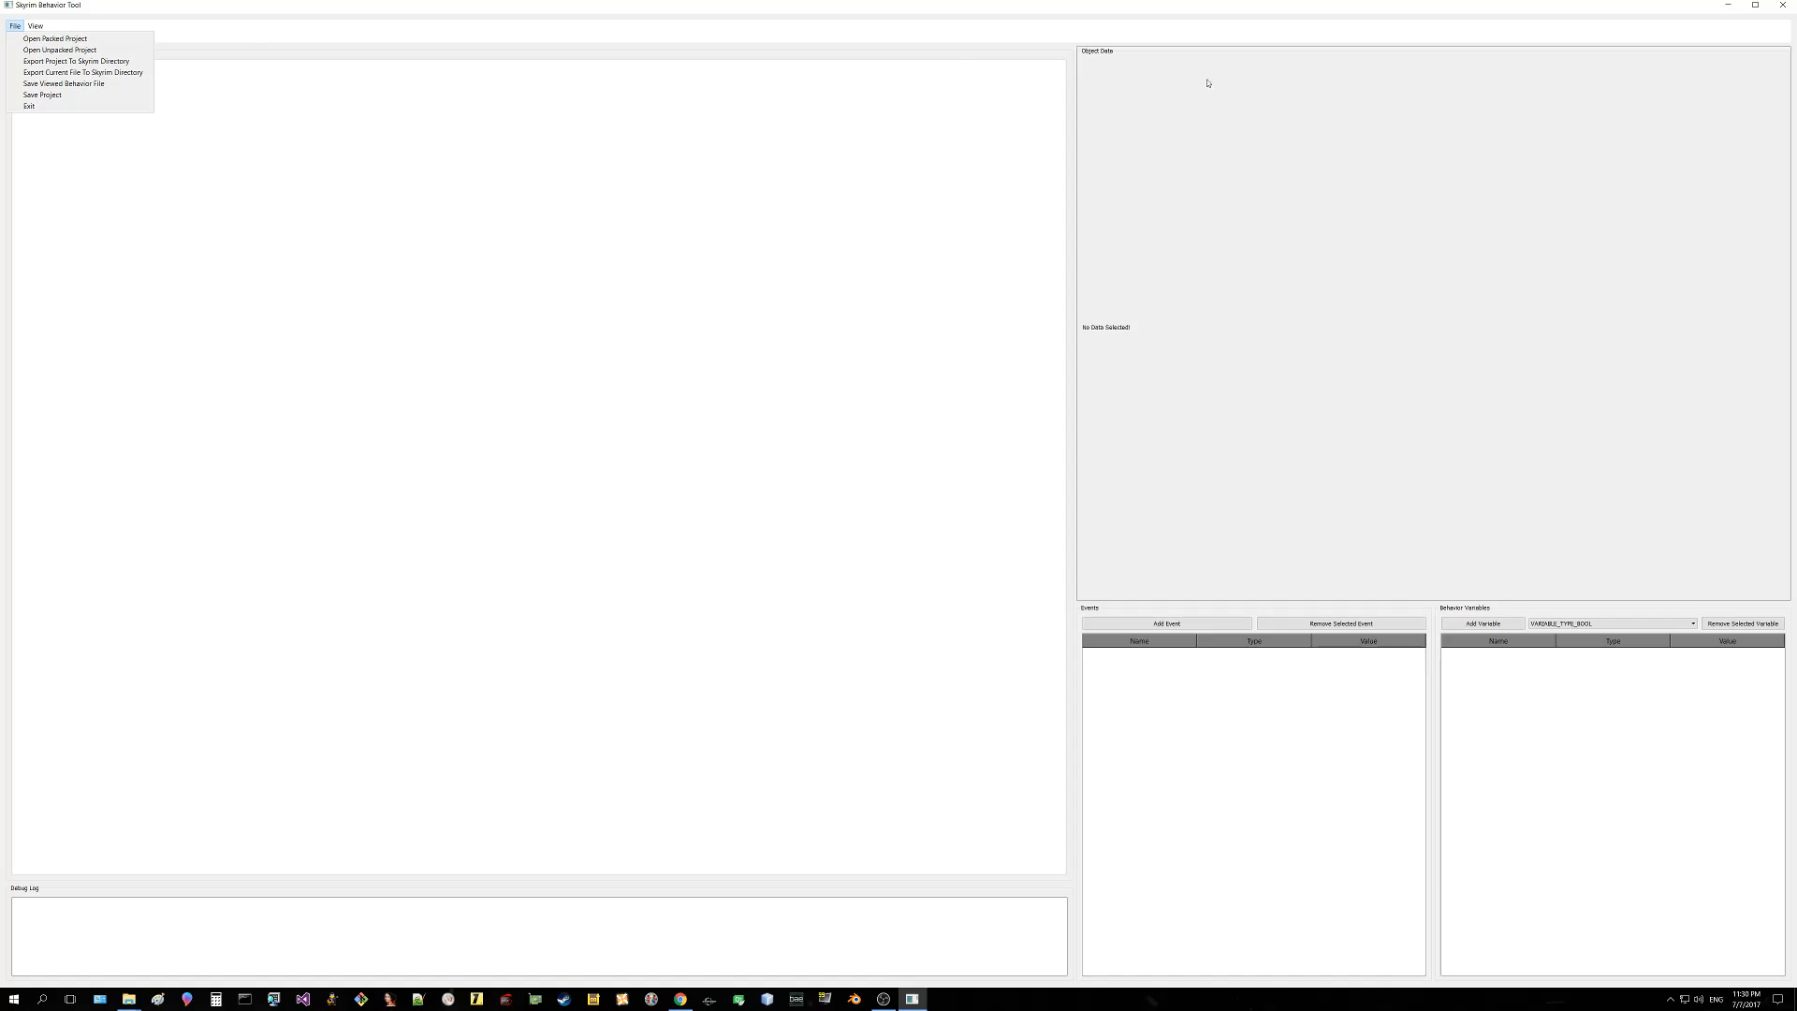
Step: Delete the _1stperson and animations folders from the character folder inside the desktop's TEST folder
click(1728, 10)
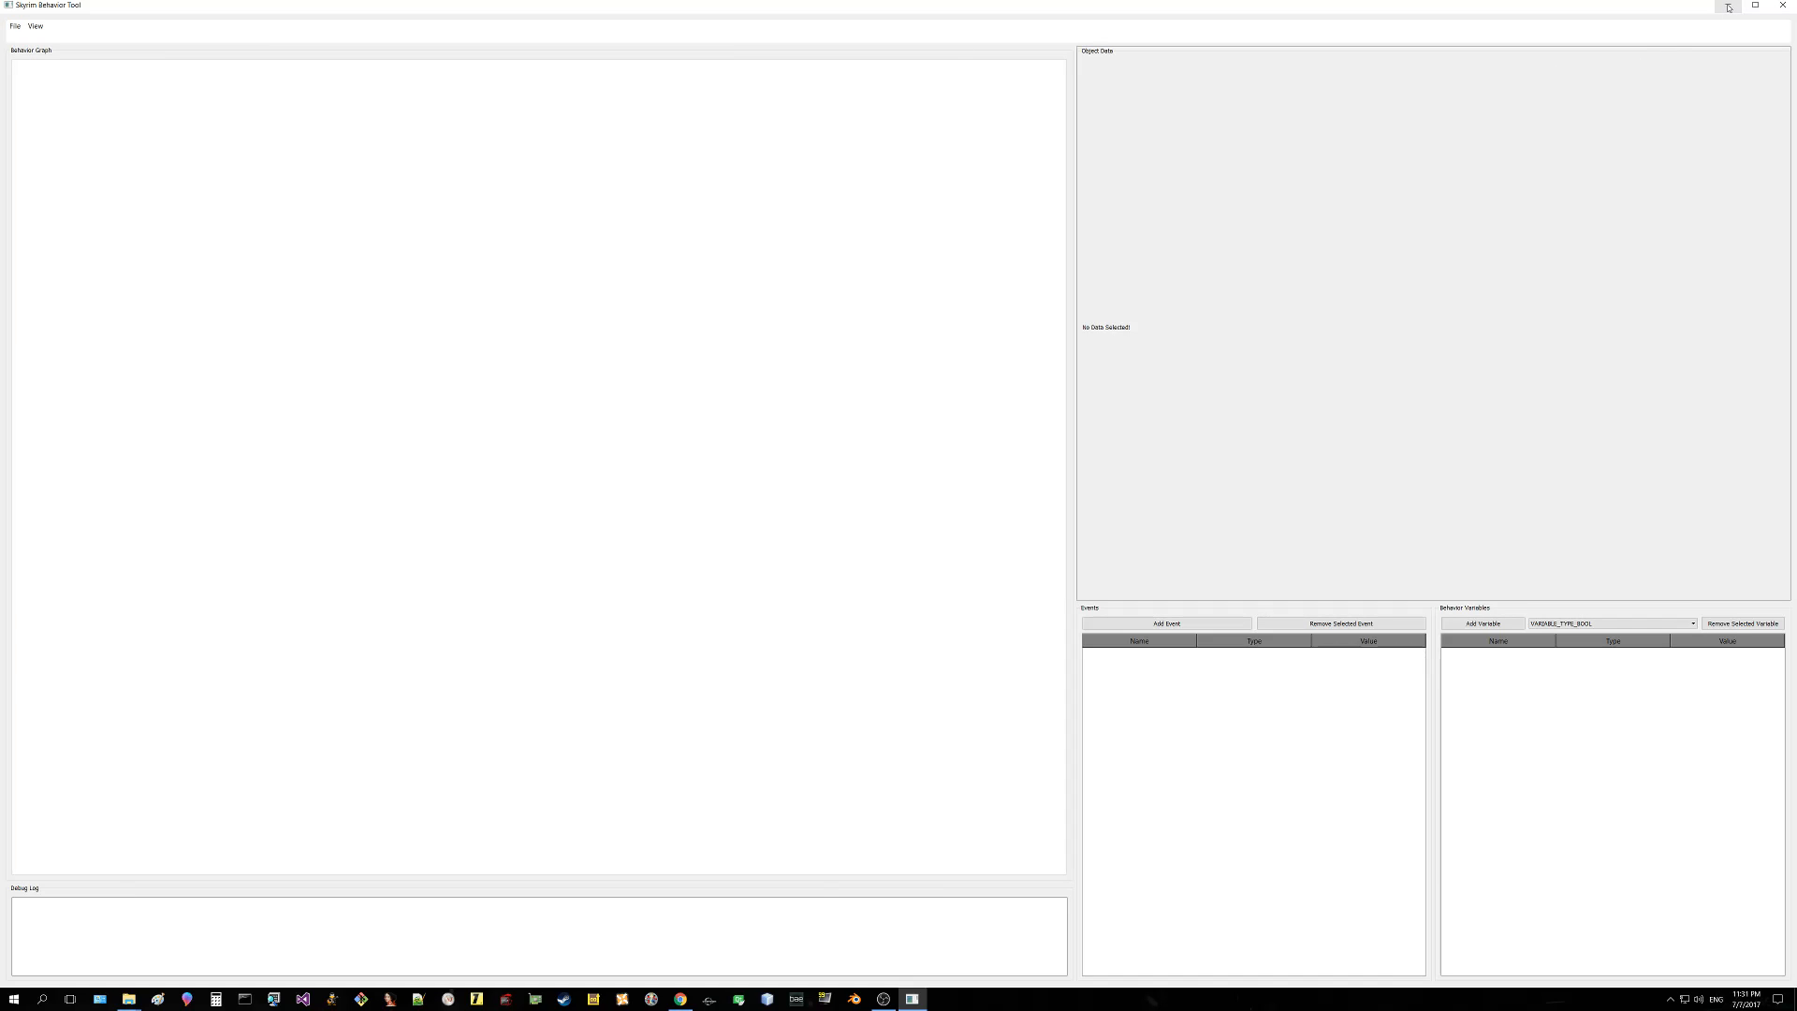
click(1728, 9)
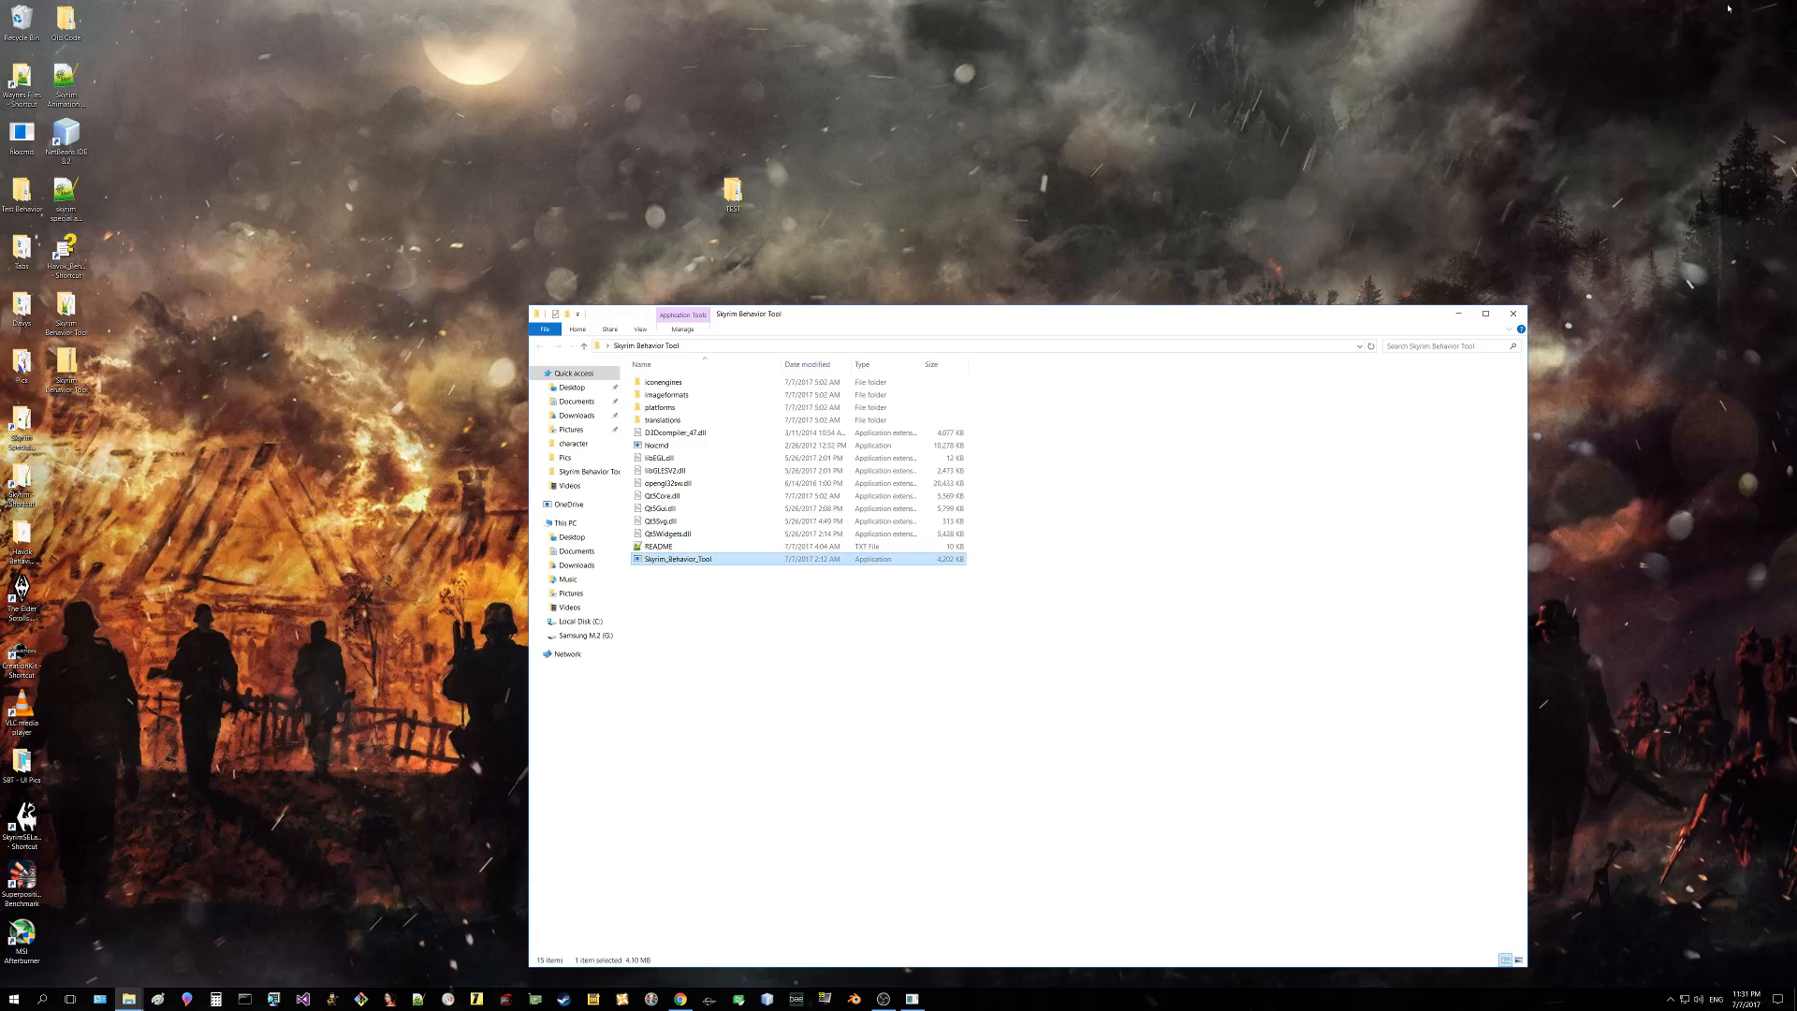
double_click(731, 193)
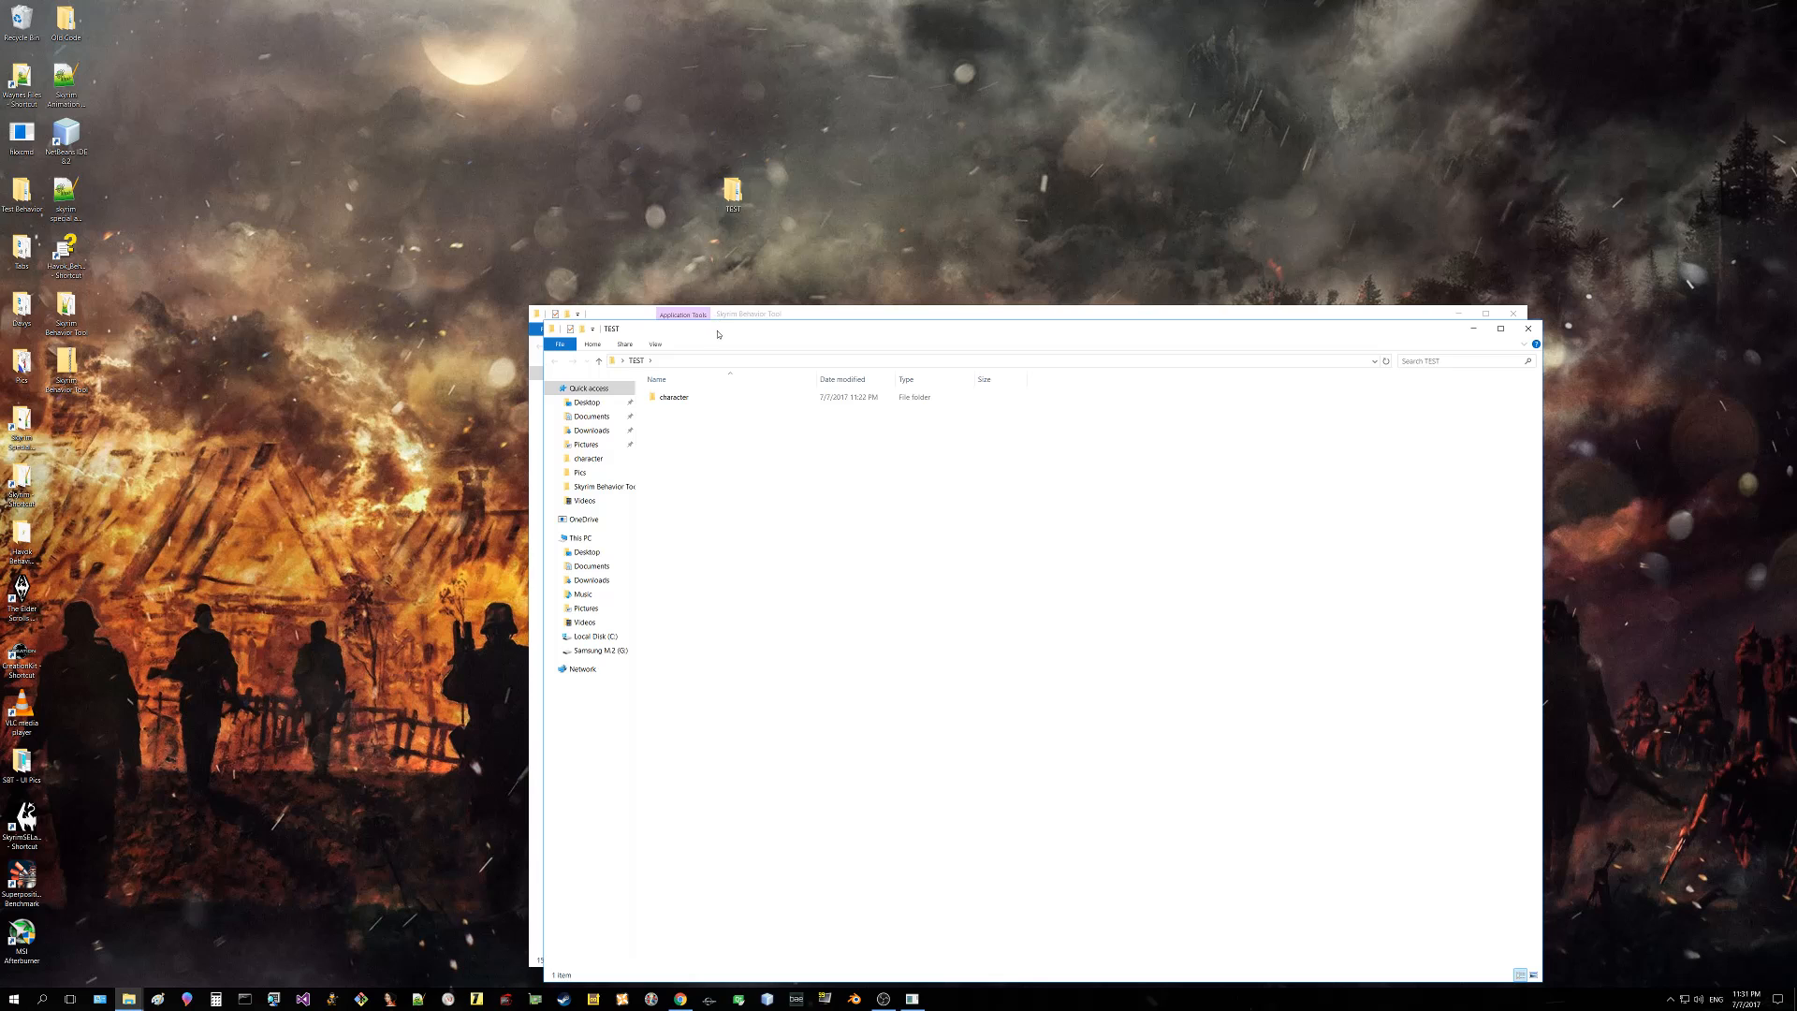
drag(718, 334, 599, 208)
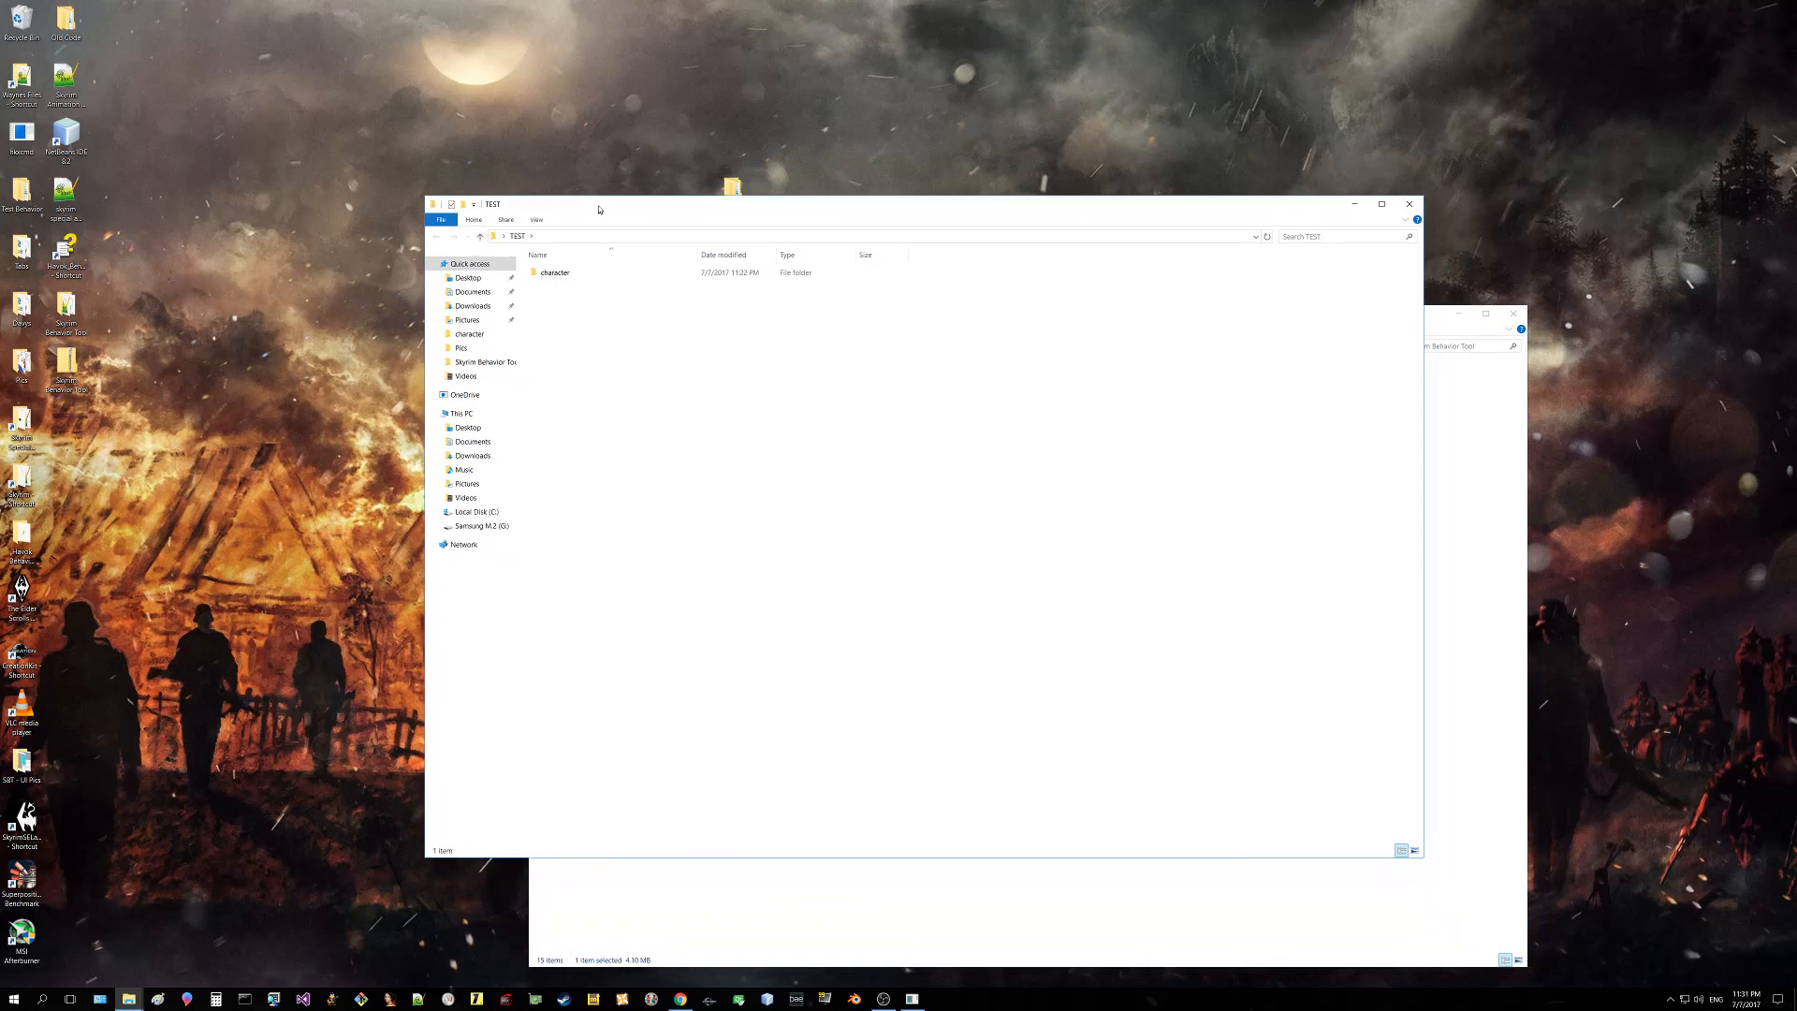
double_click(563, 273)
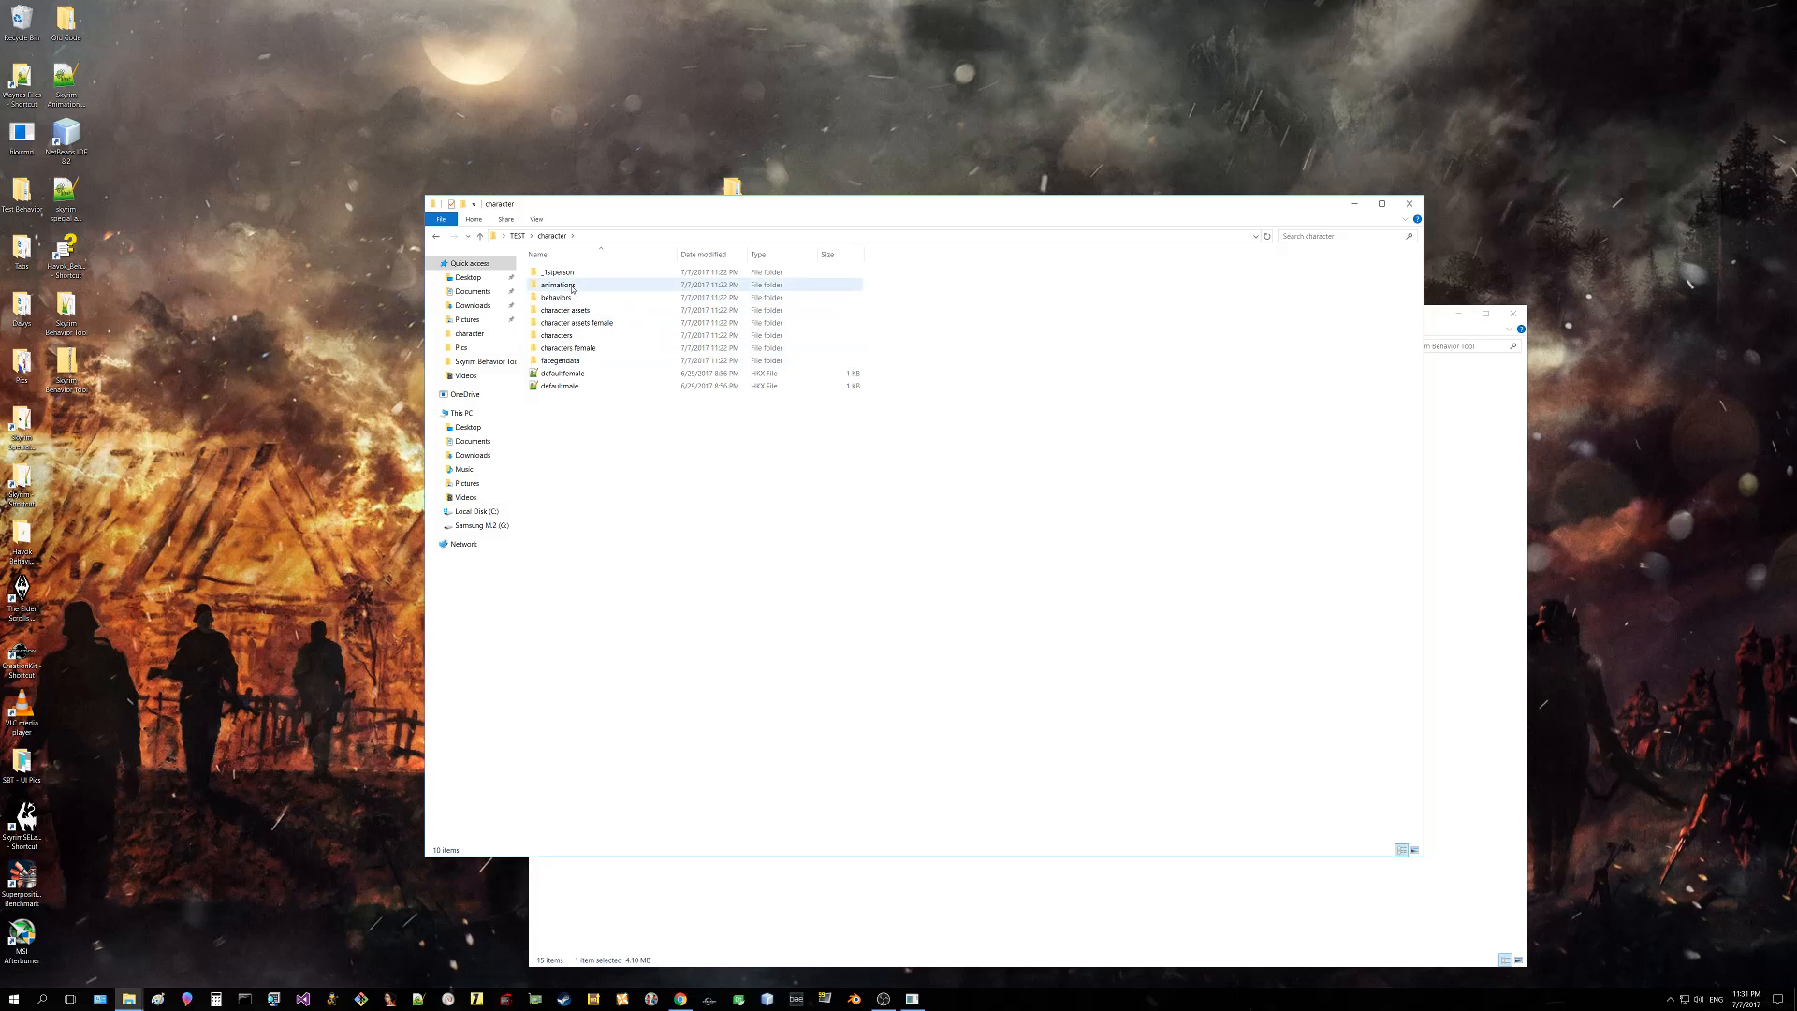
drag(891, 276, 574, 290)
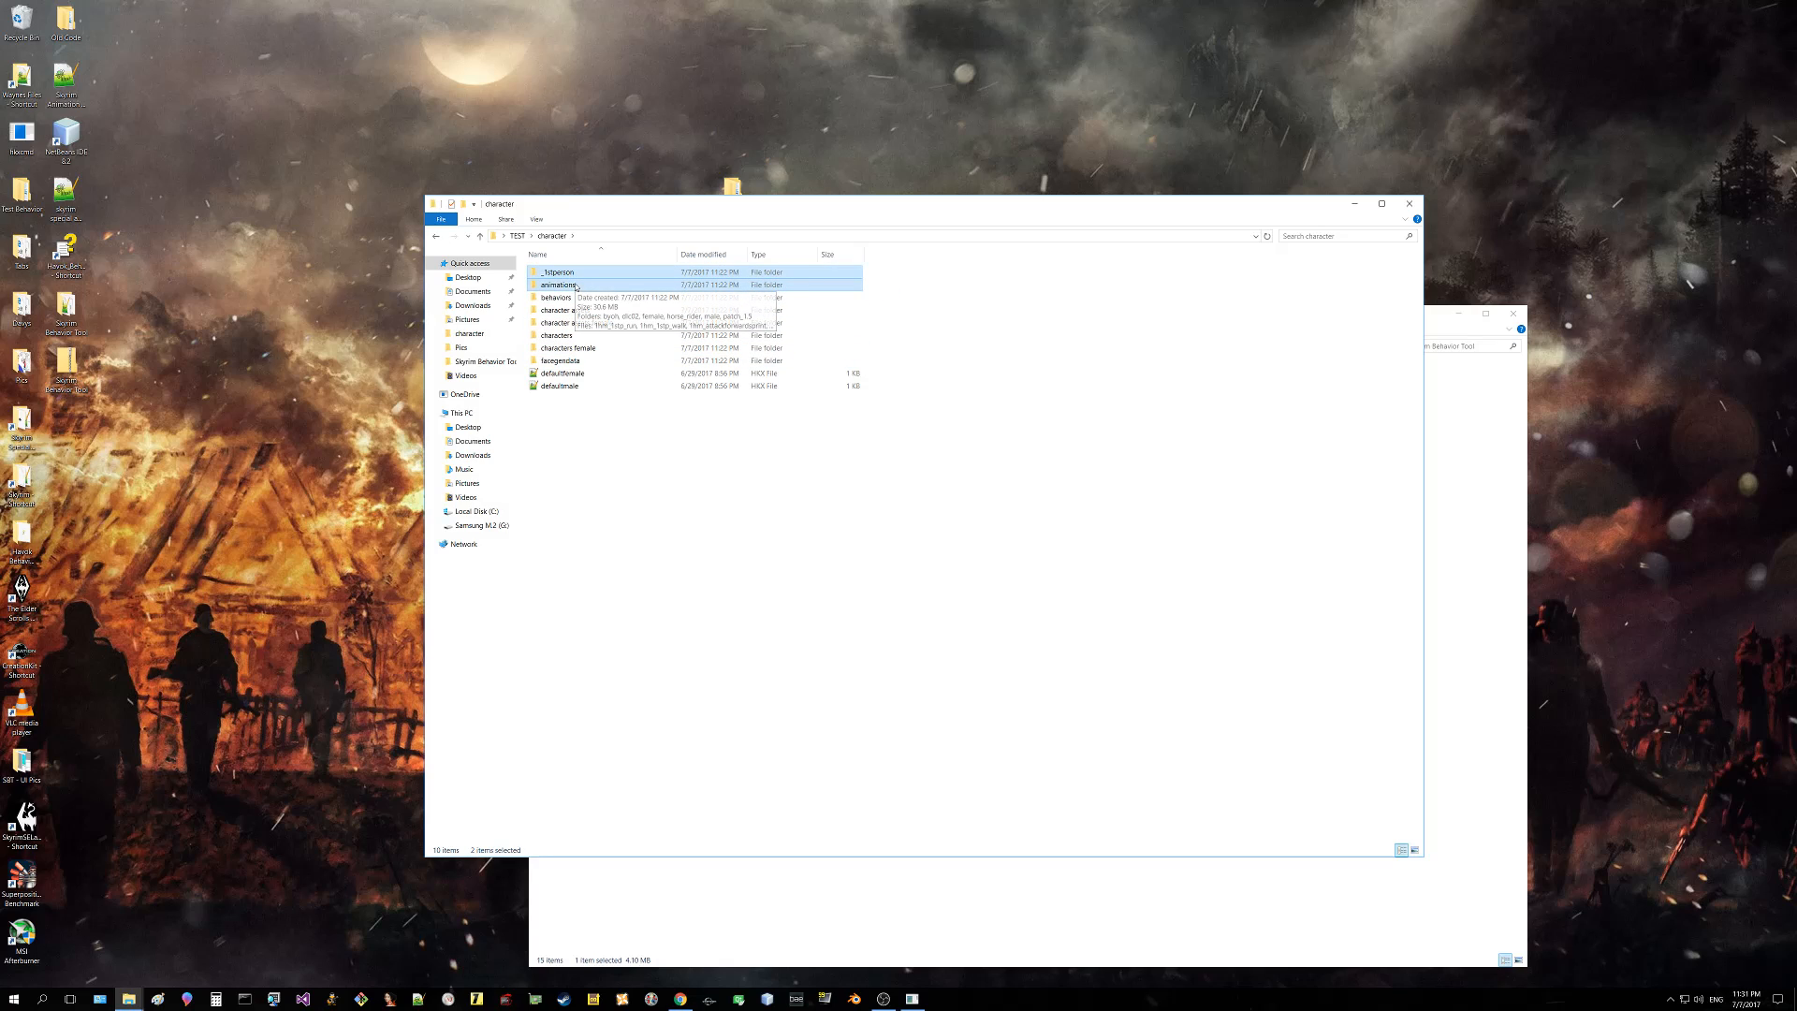
key(Delete)
click(930, 510)
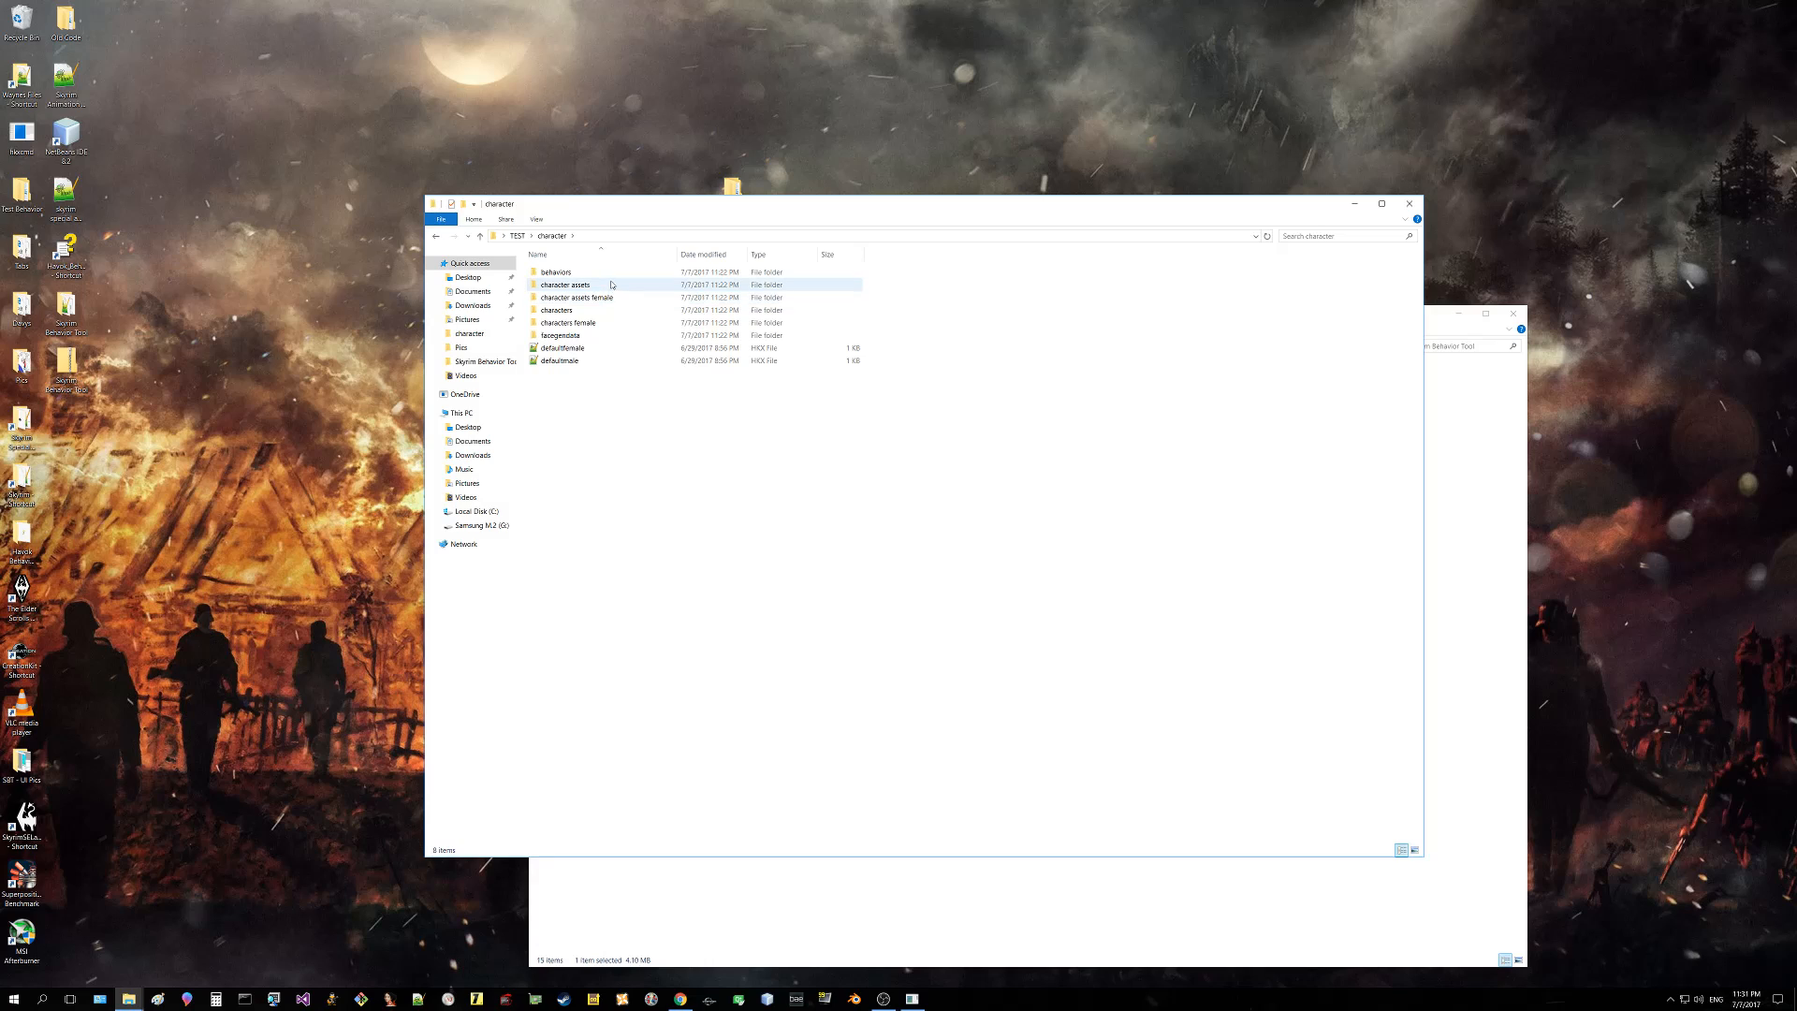
Step: Examine the contents of the behaviors, characters female, characters and character assets female folders
double_click(563, 274)
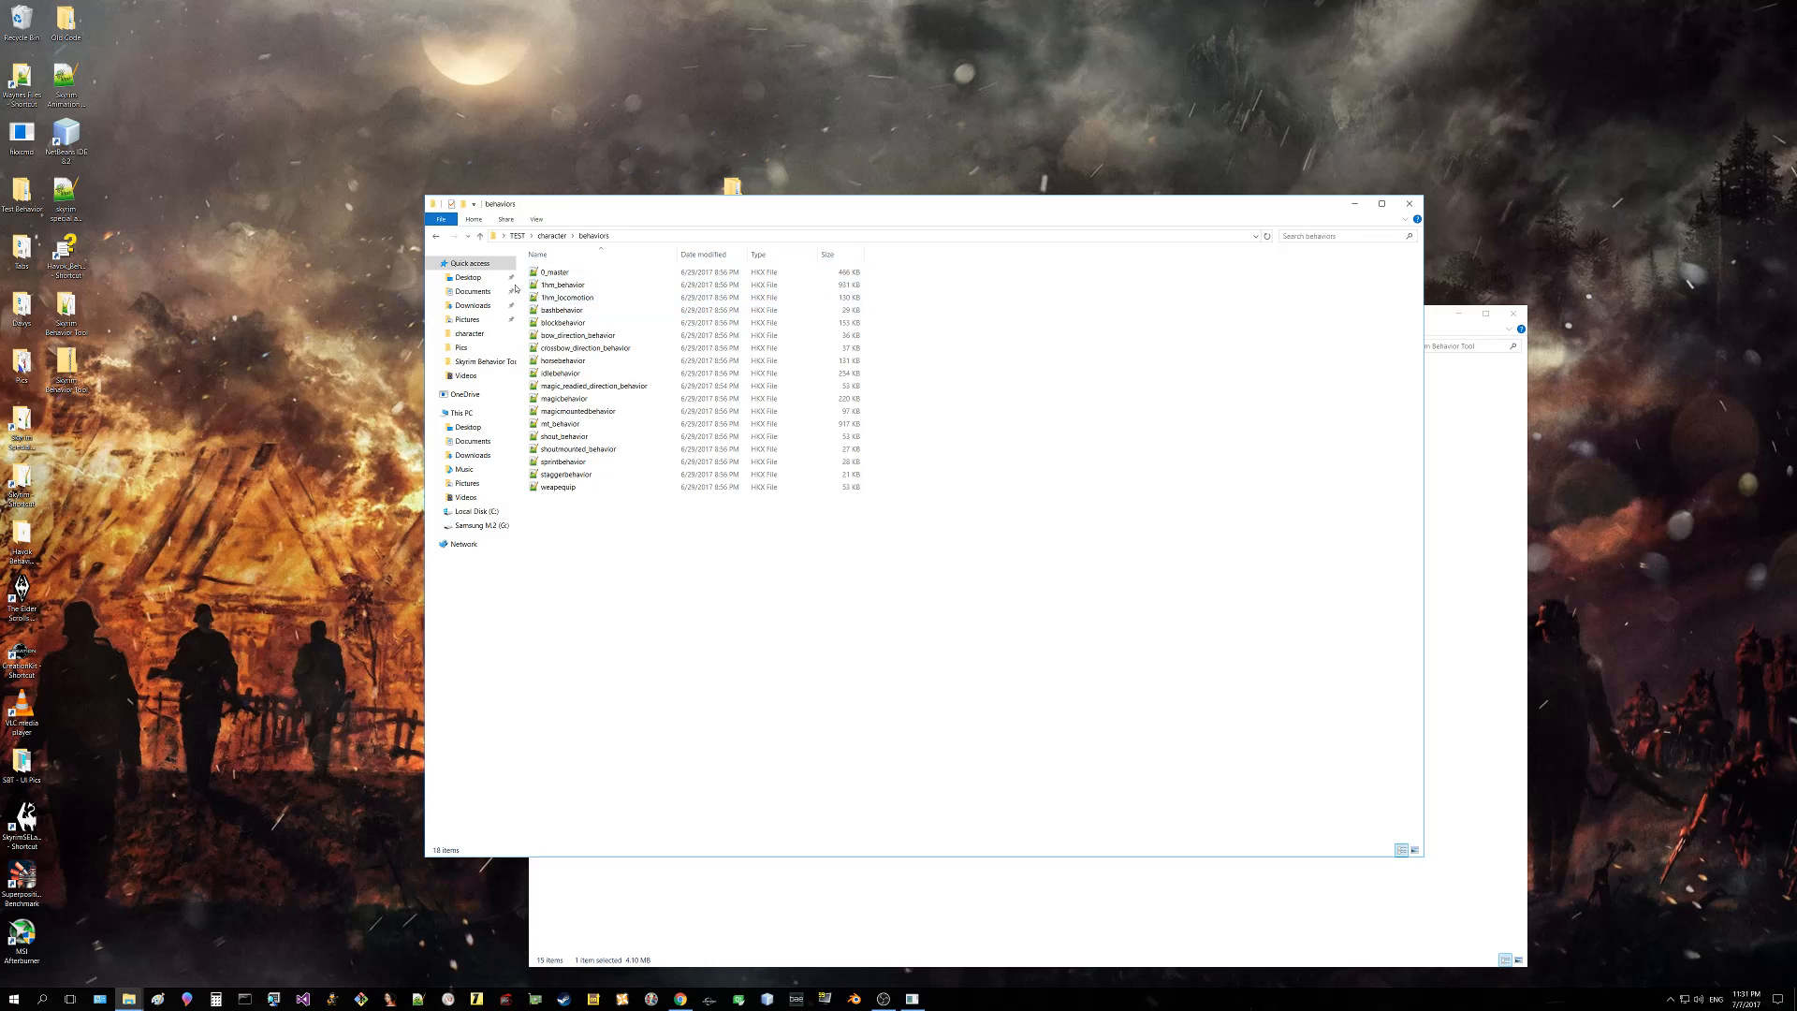
click(444, 238)
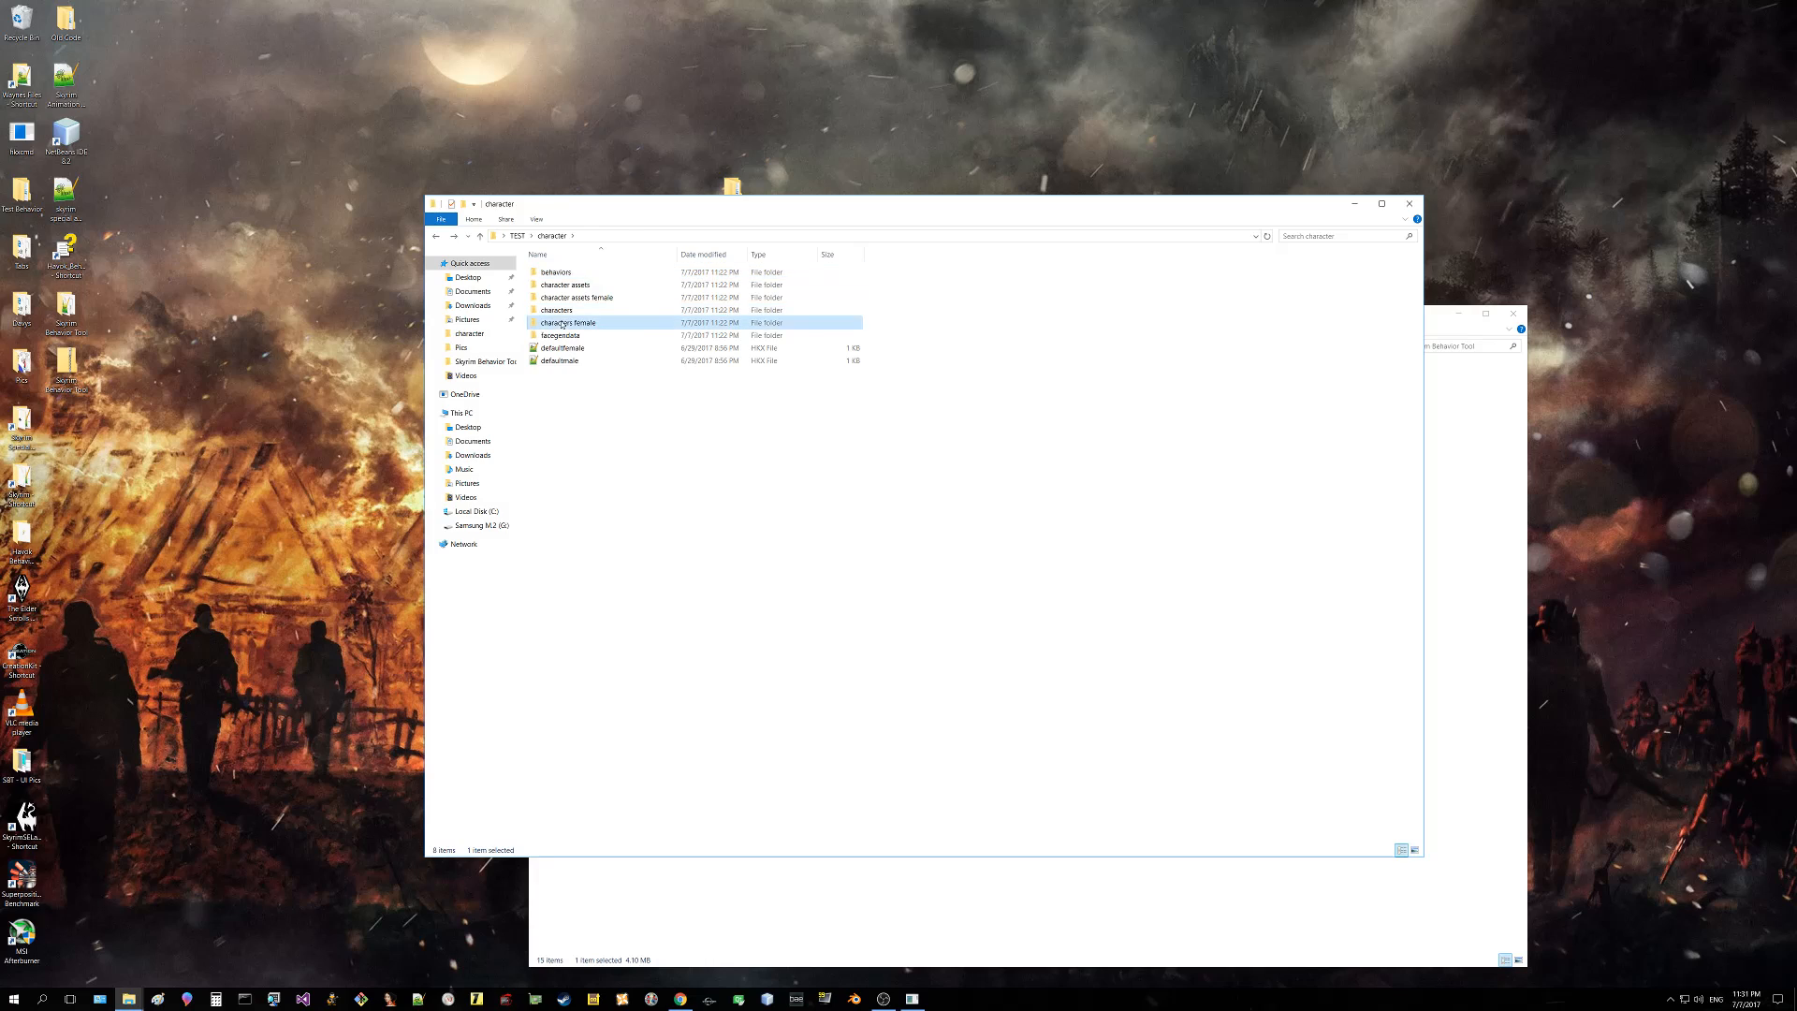
double_click(565, 323)
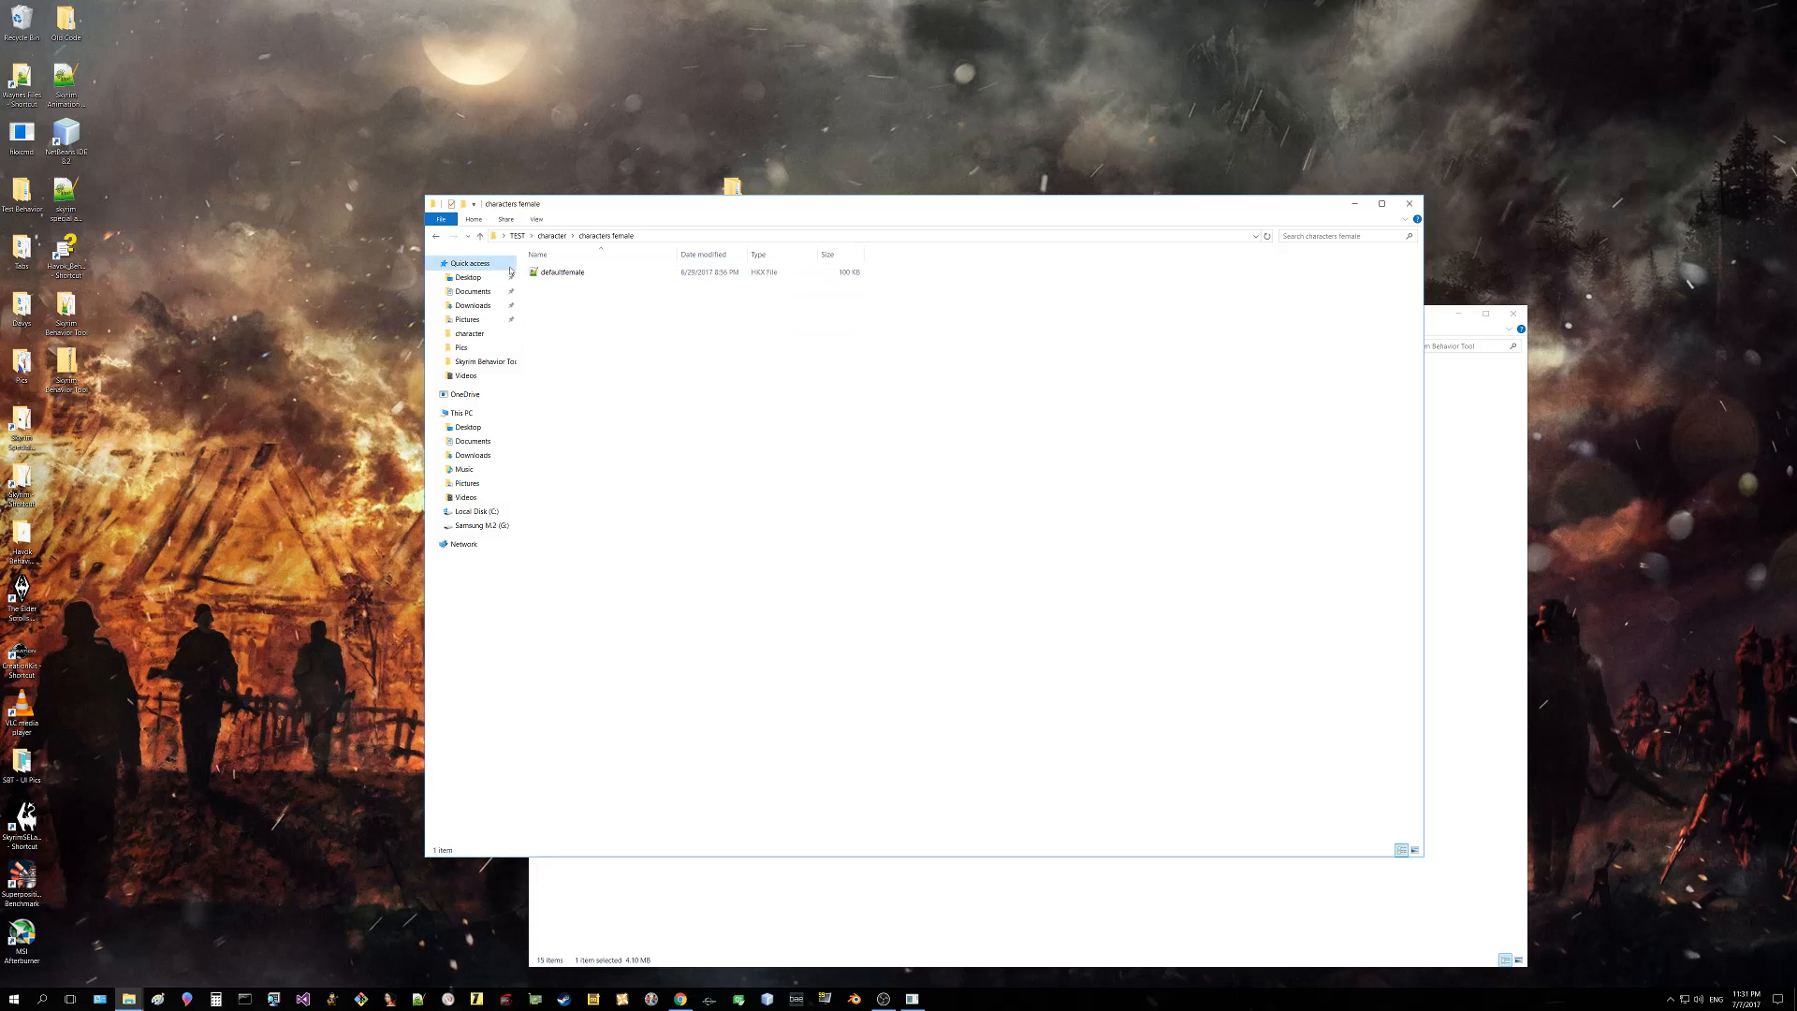
click(438, 237)
double_click(562, 309)
click(437, 236)
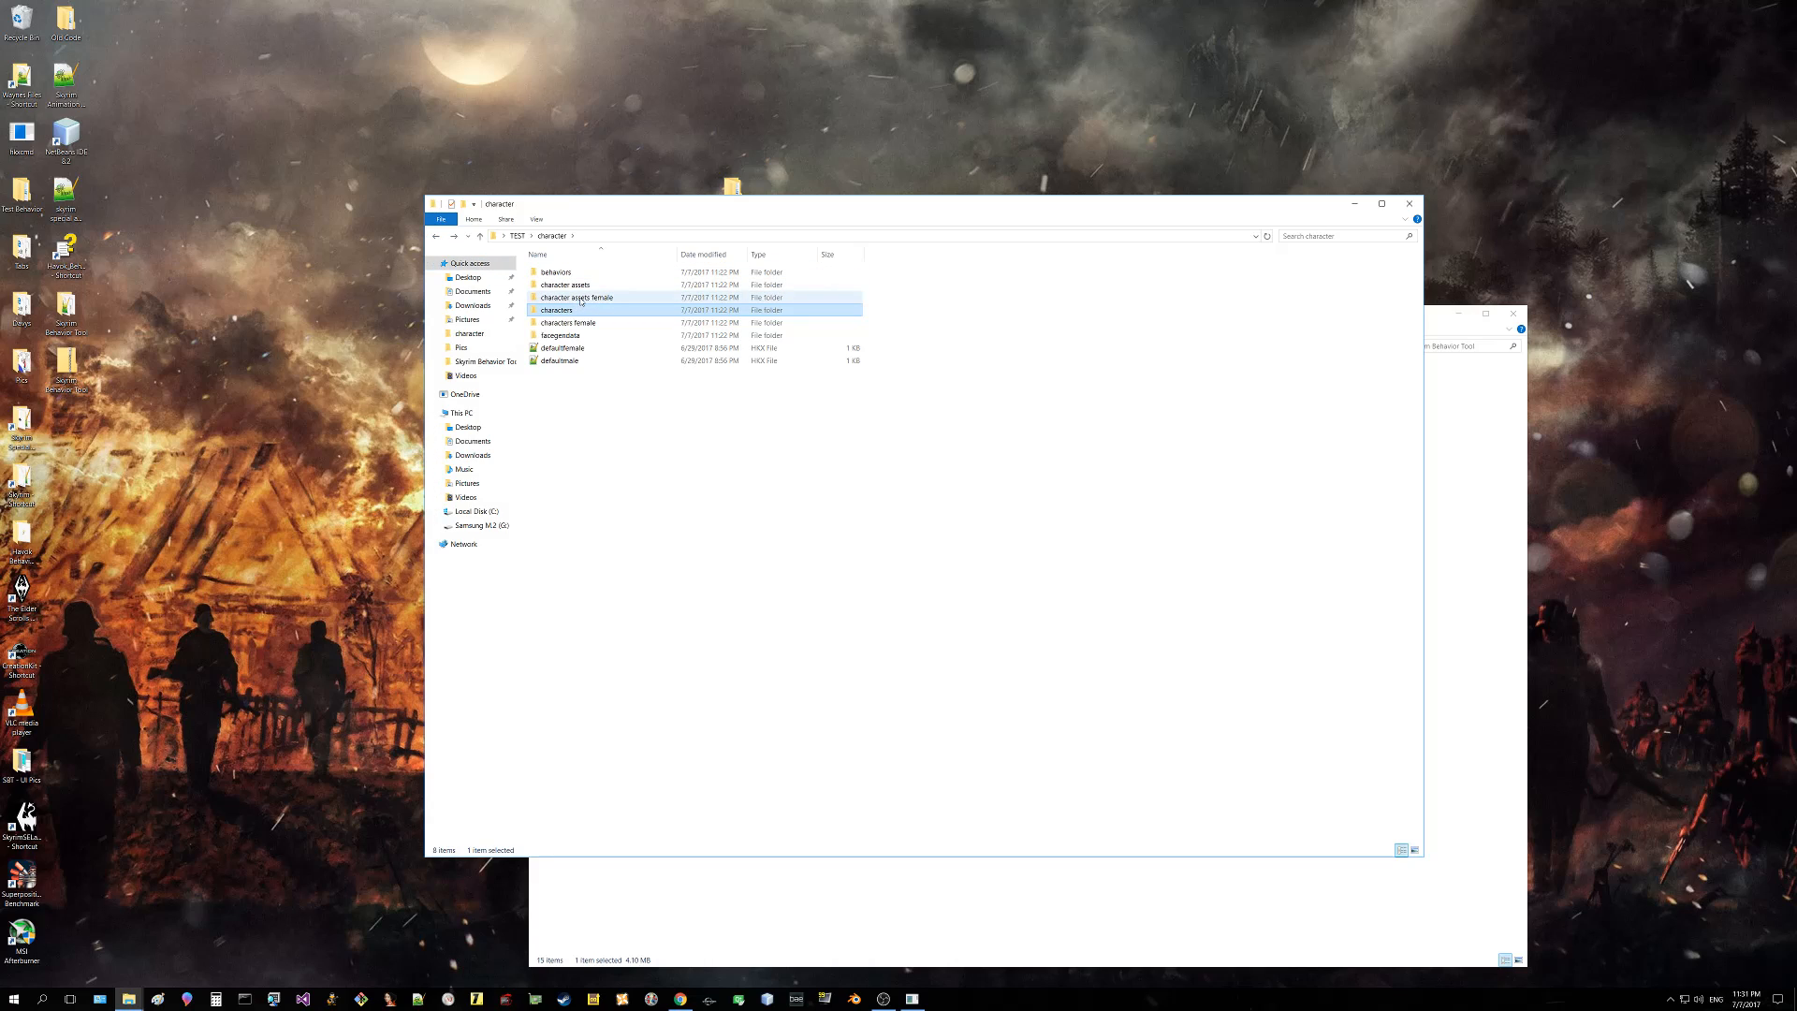
double_click(577, 298)
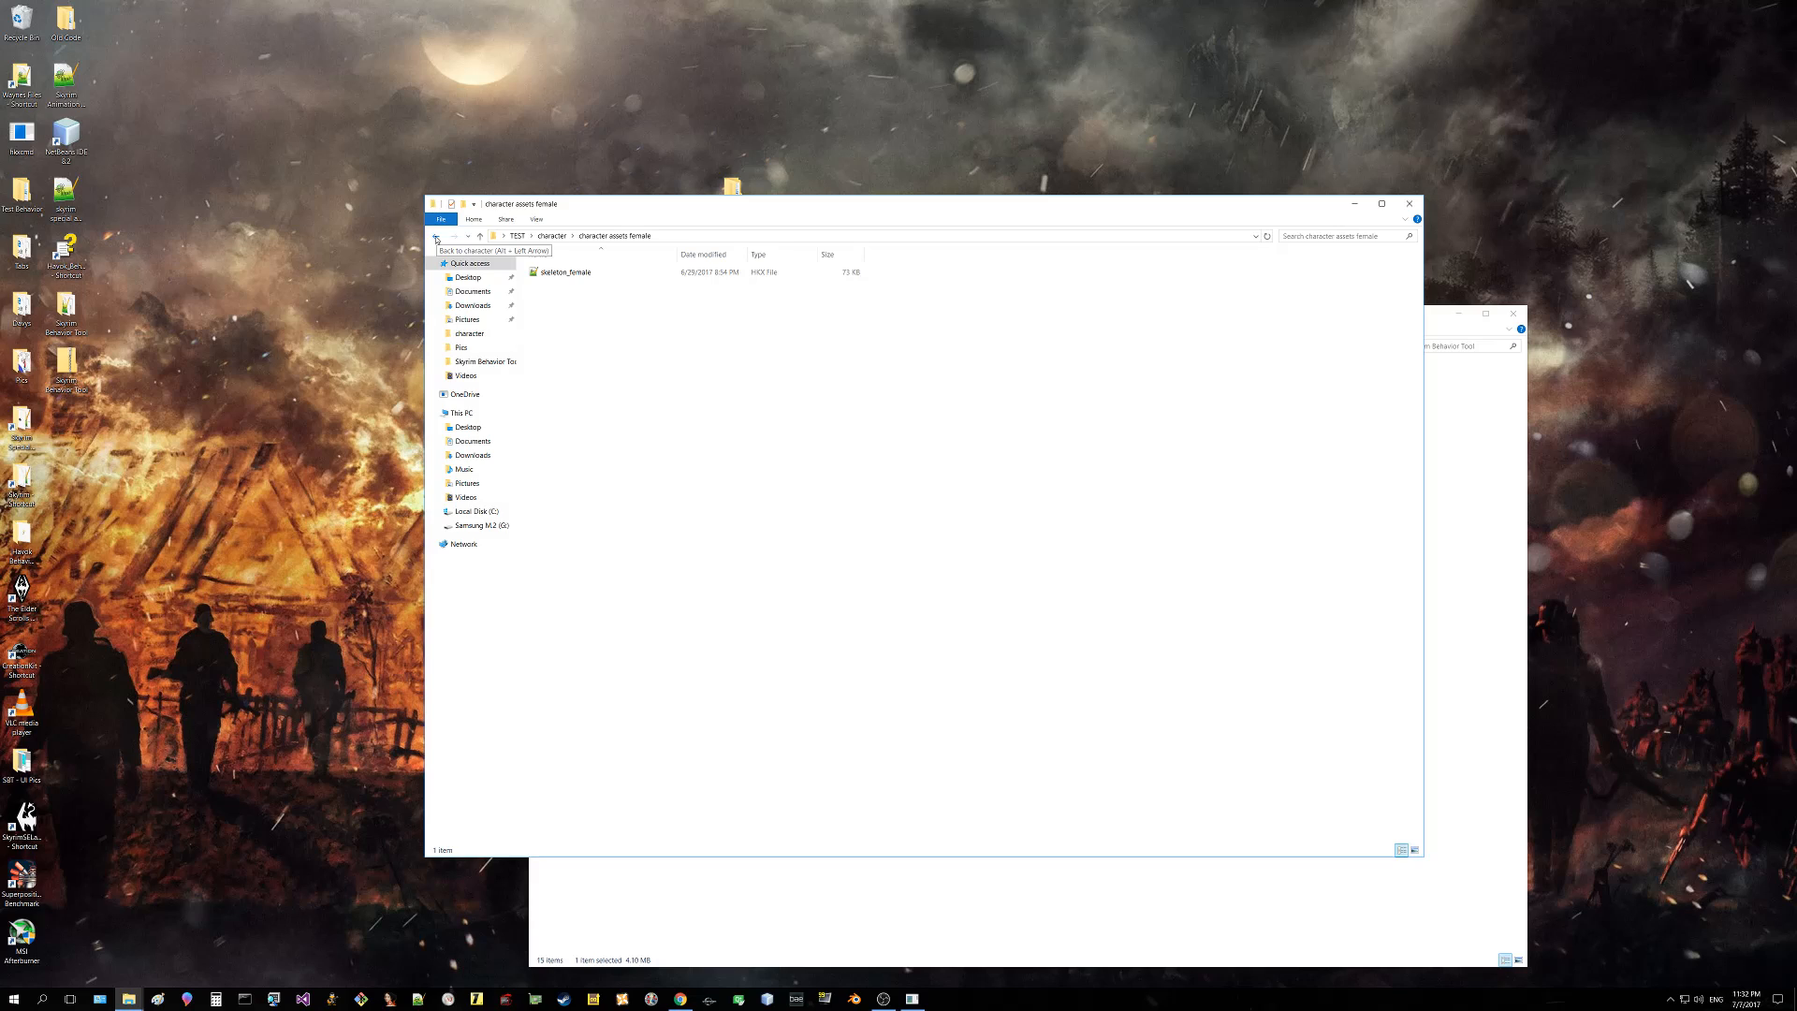
click(435, 238)
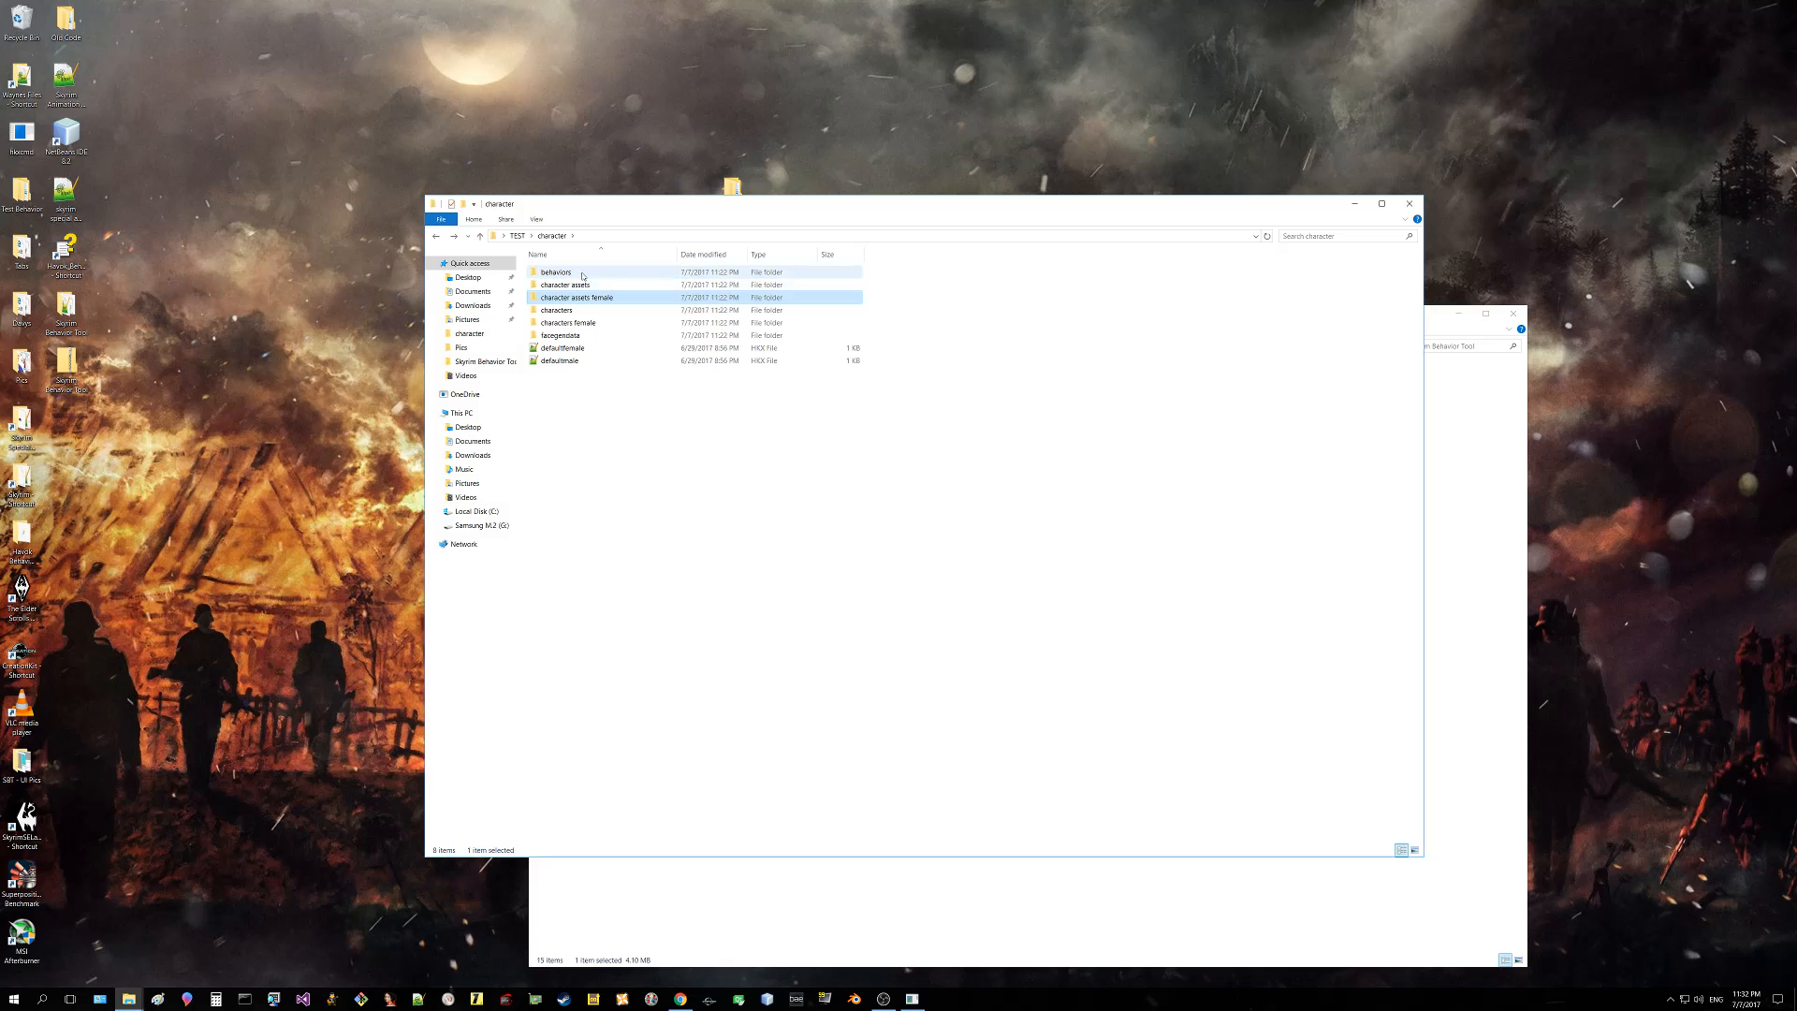
double_click(570, 361)
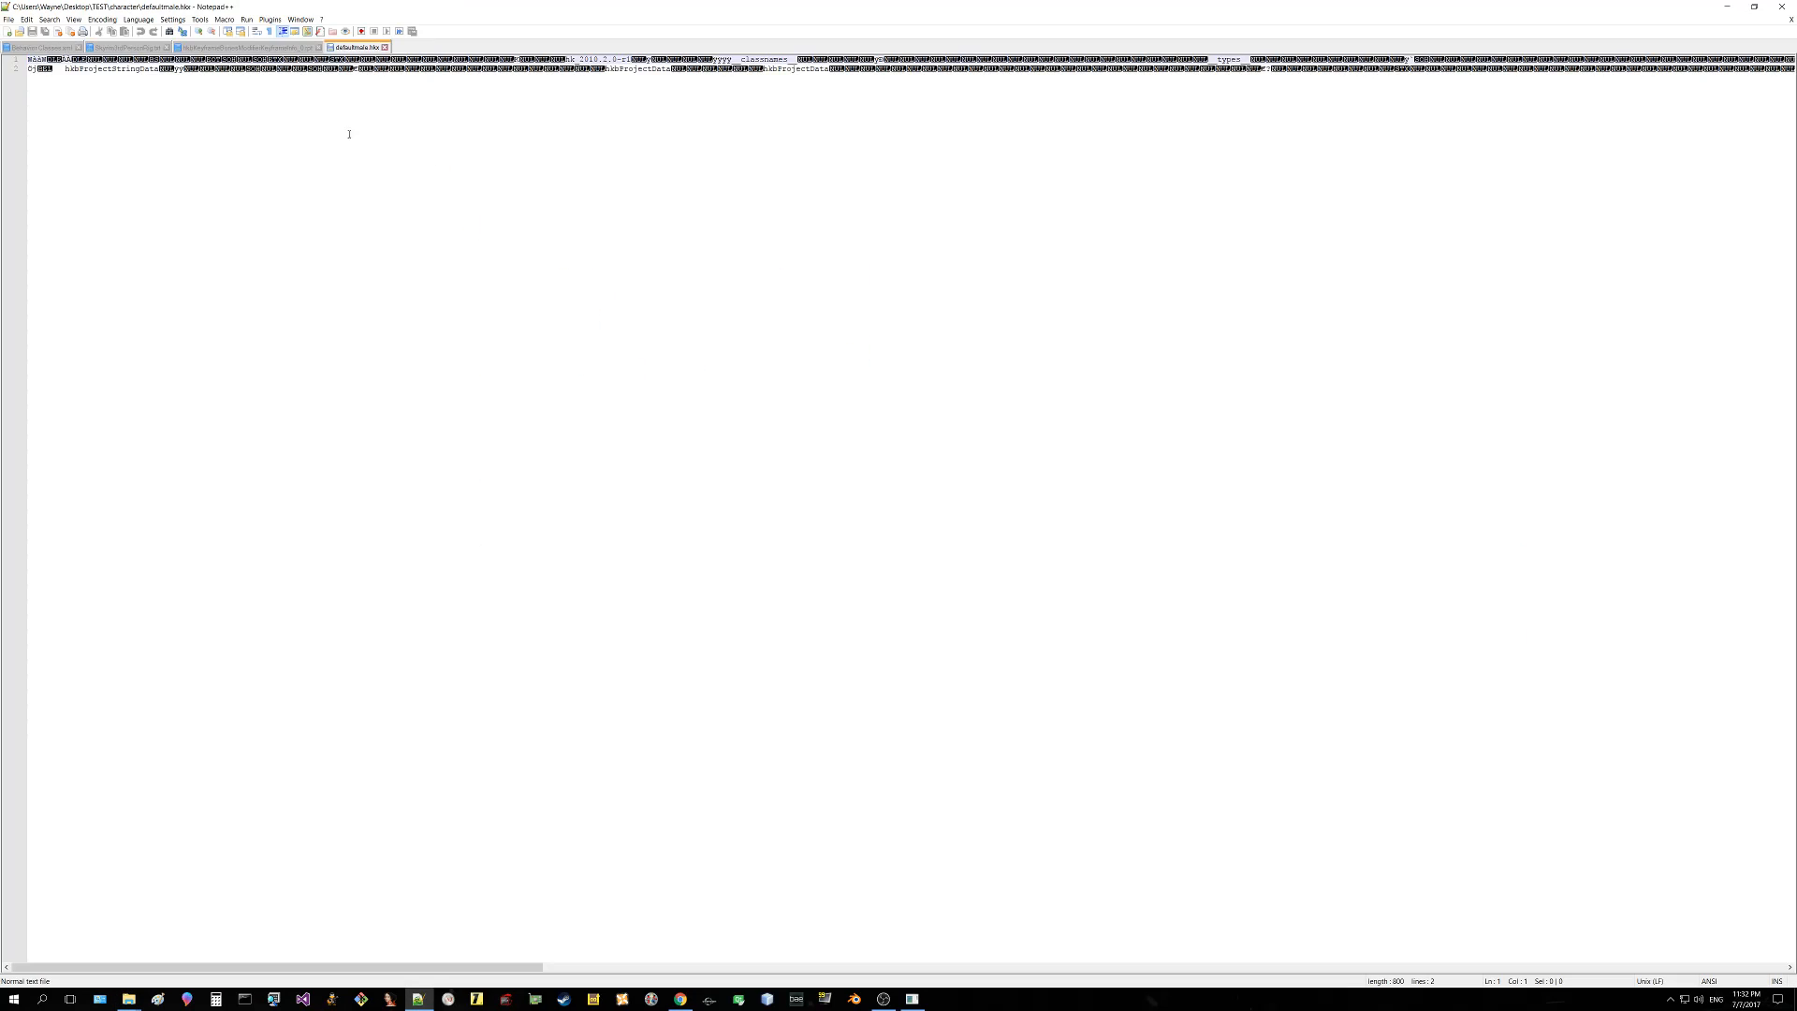
click(385, 47)
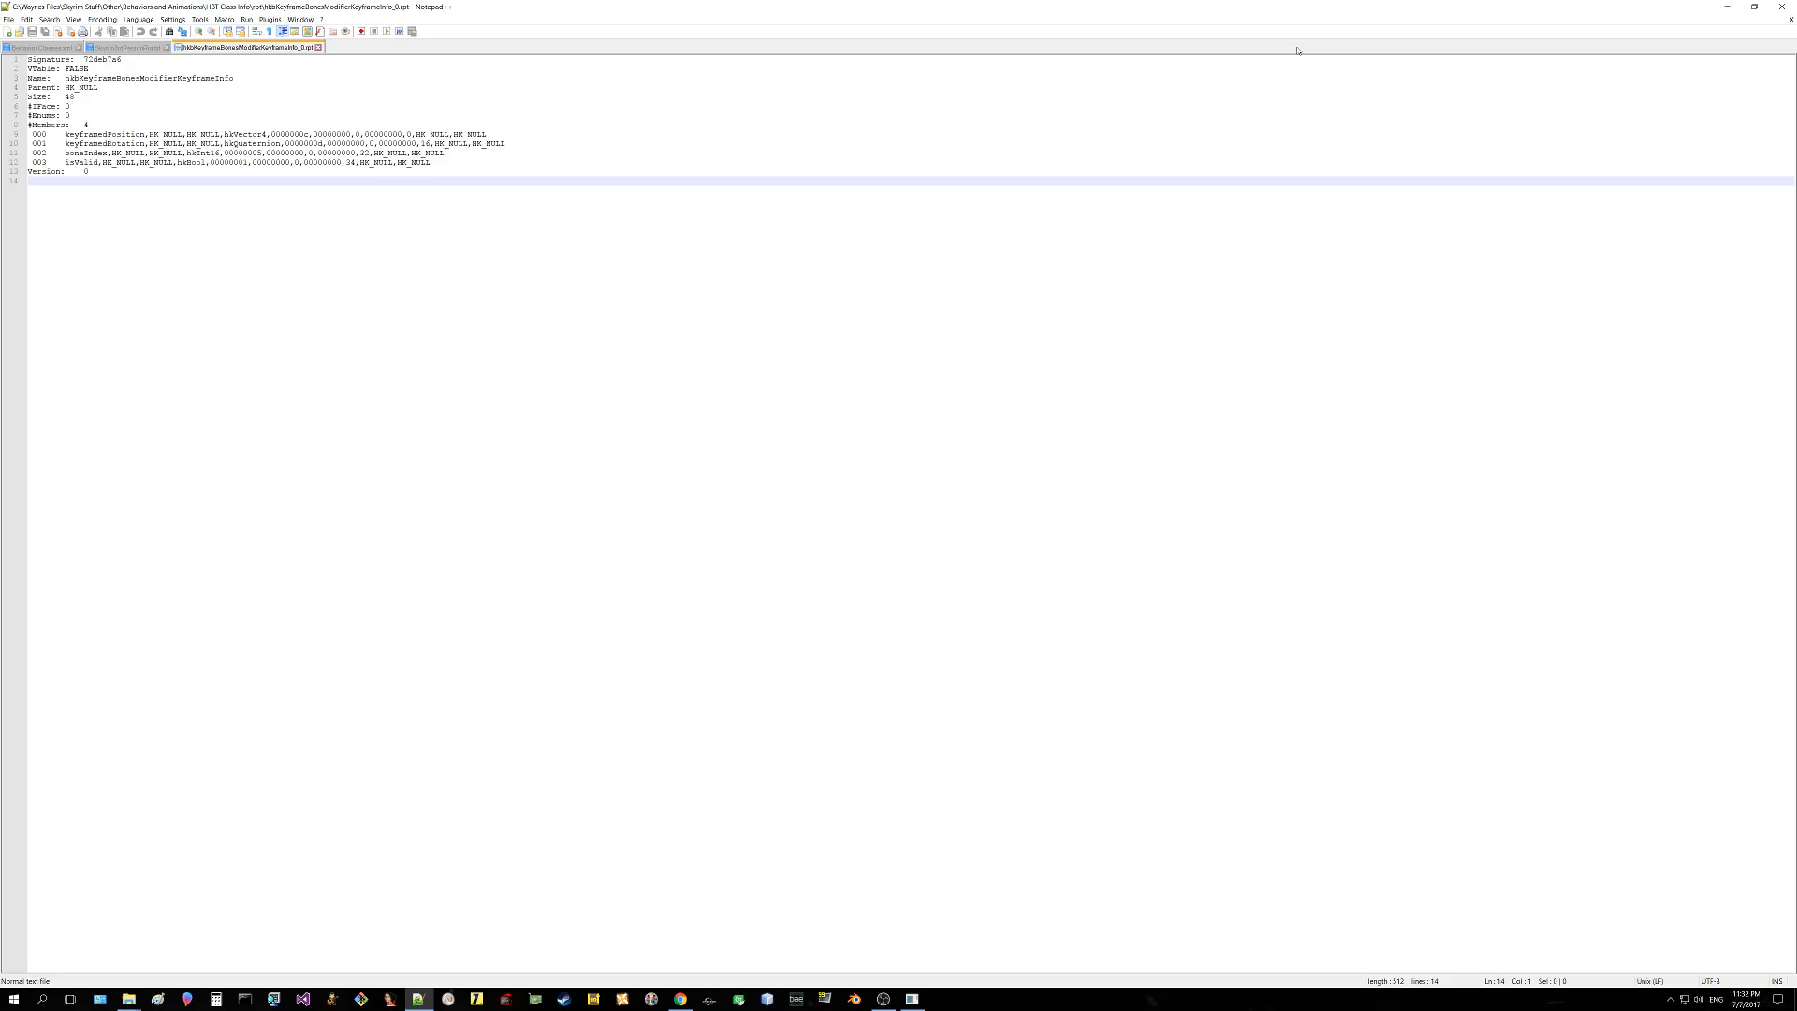
click(1781, 8)
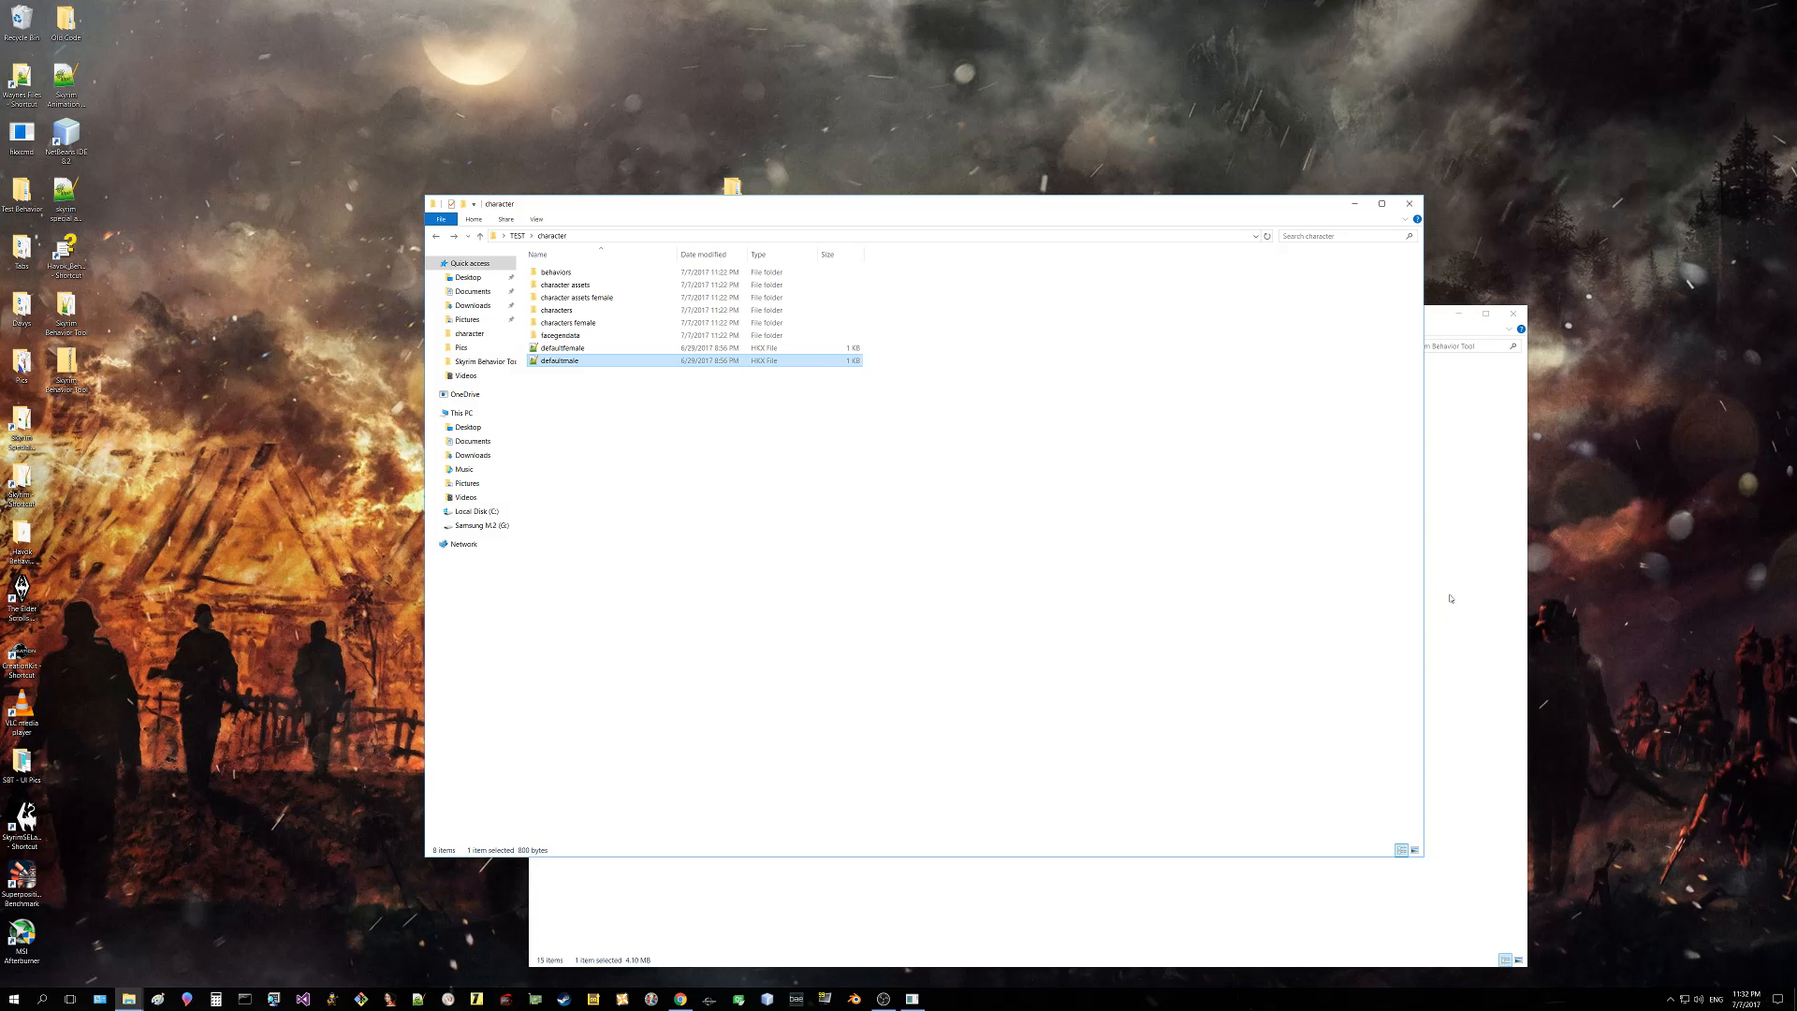
Step: Switch to Skyrim Behavior Tool and open the project file defaultmale.hkx from the TEST\character folder on the desktop
click(911, 999)
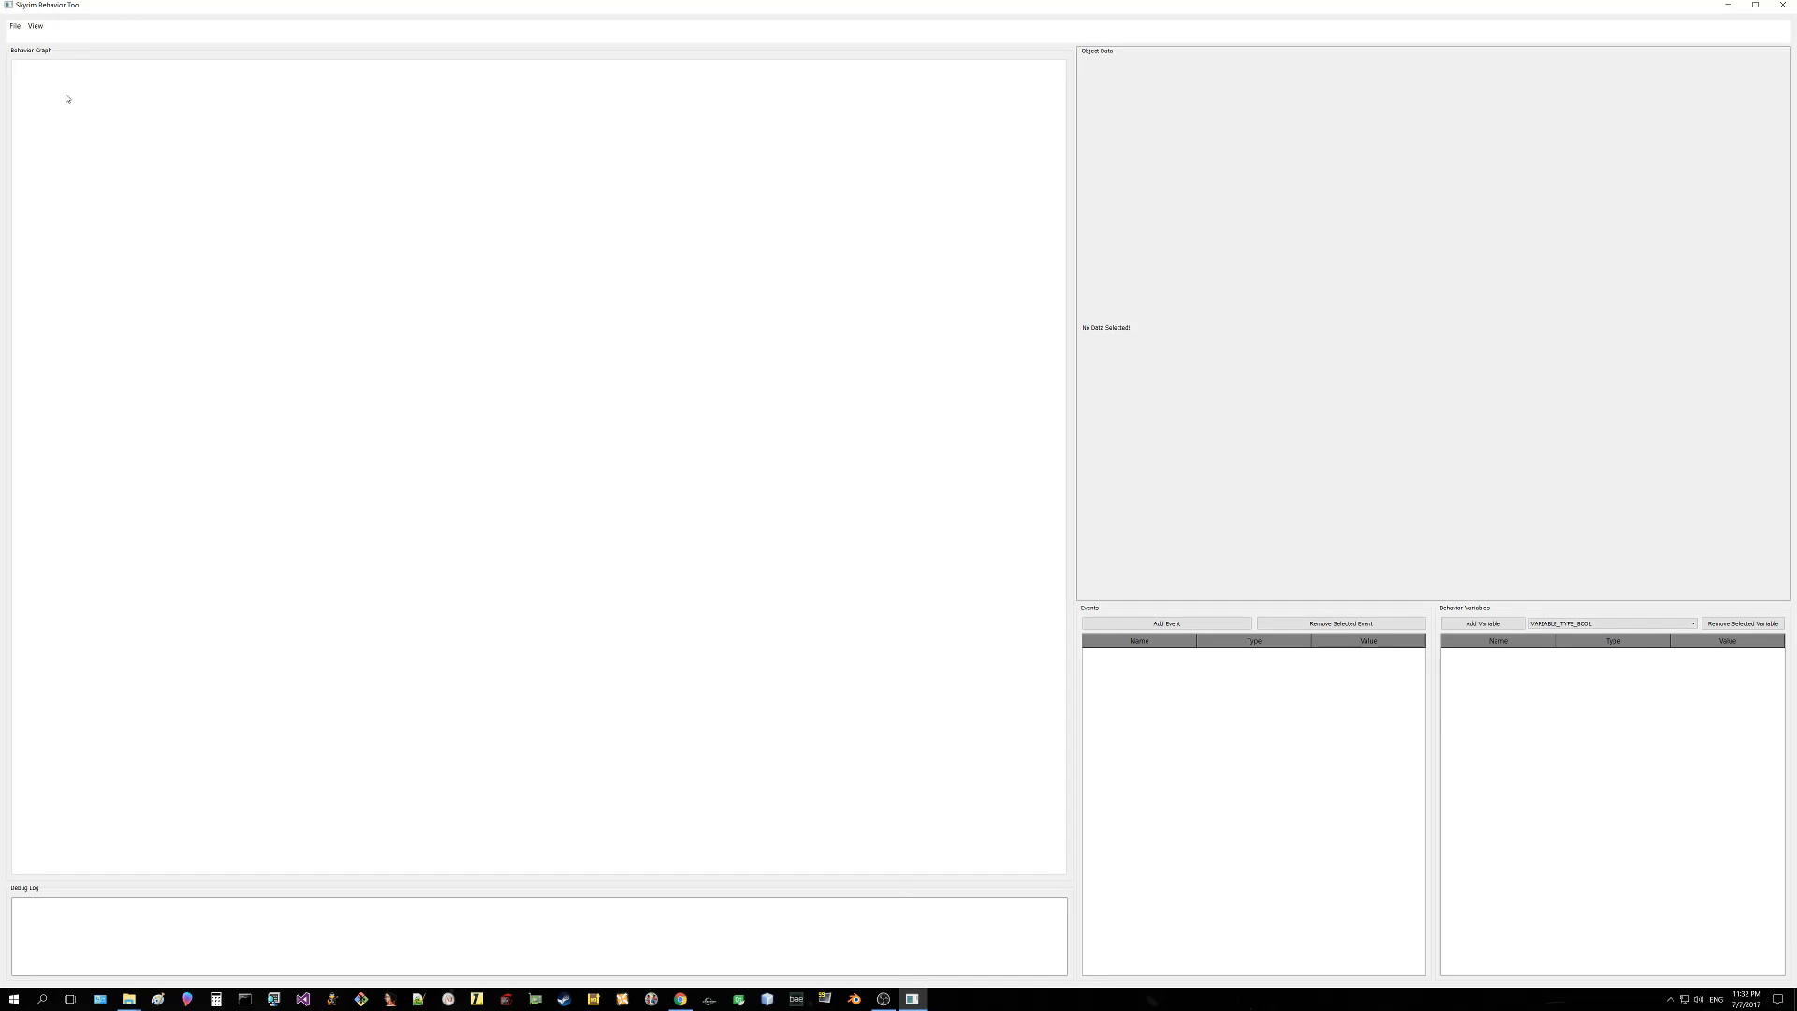
click(16, 30)
click(47, 43)
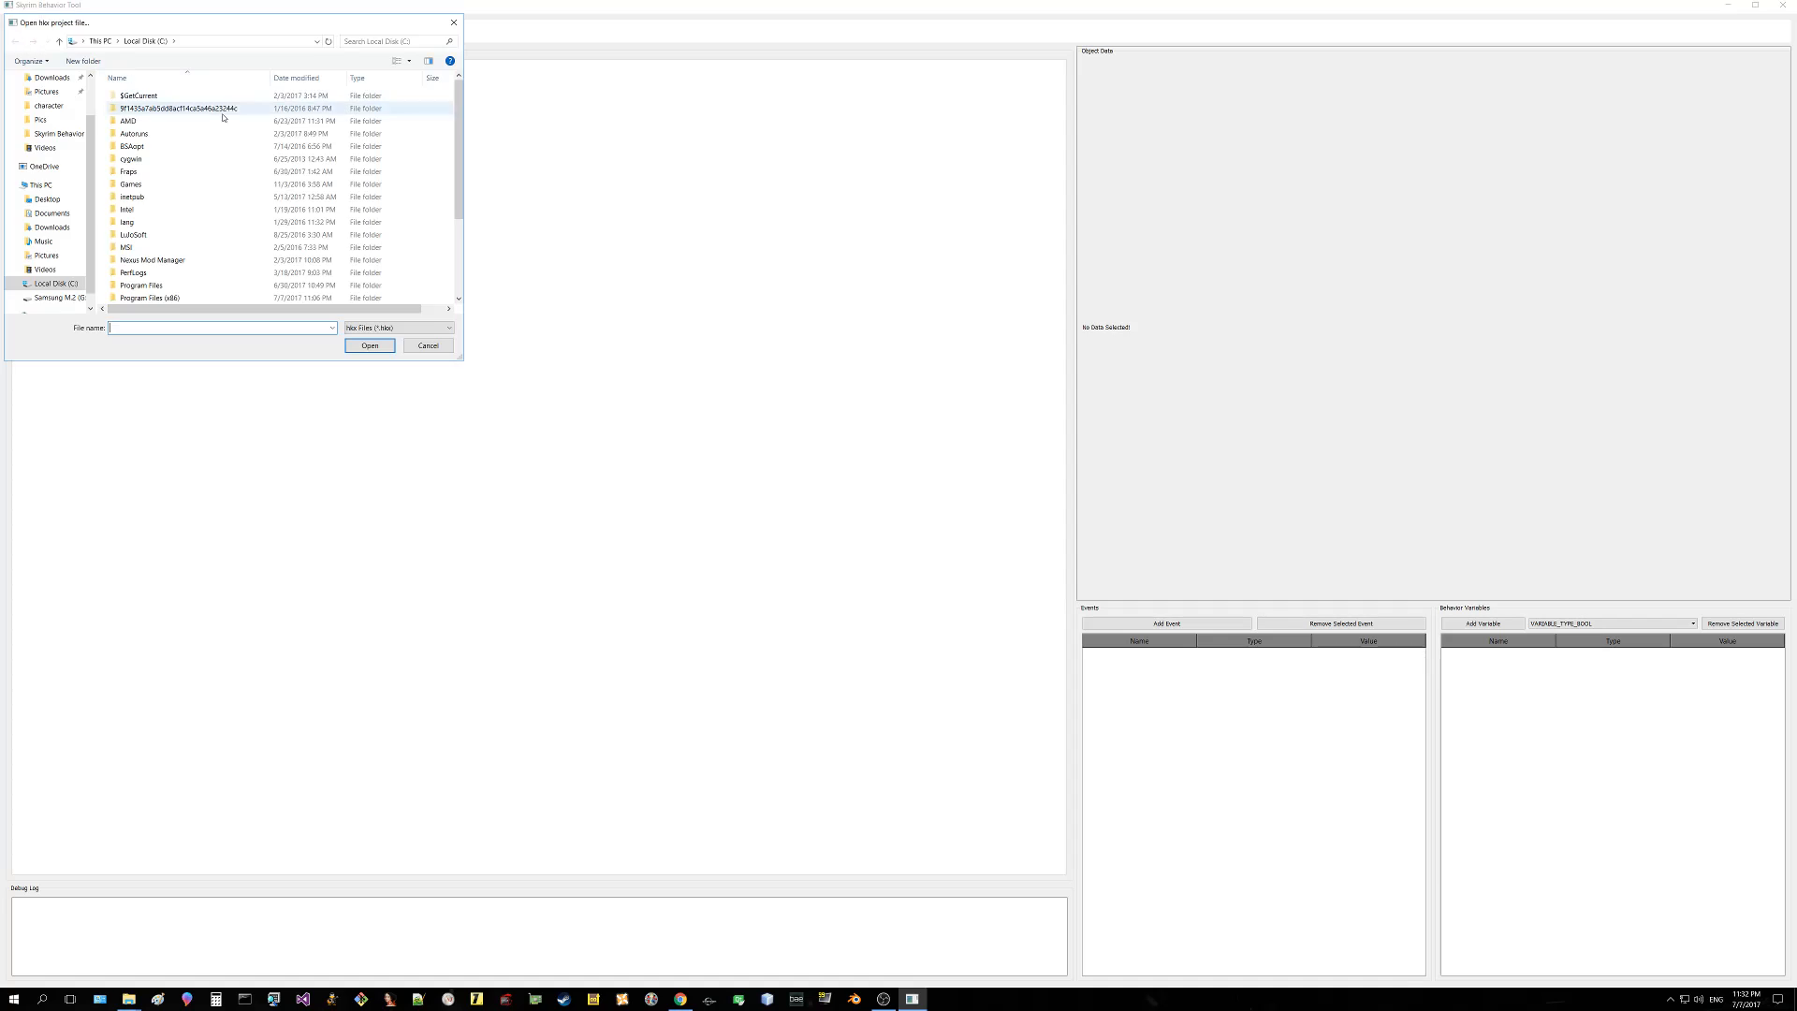
scroll(47, 140, up, 2)
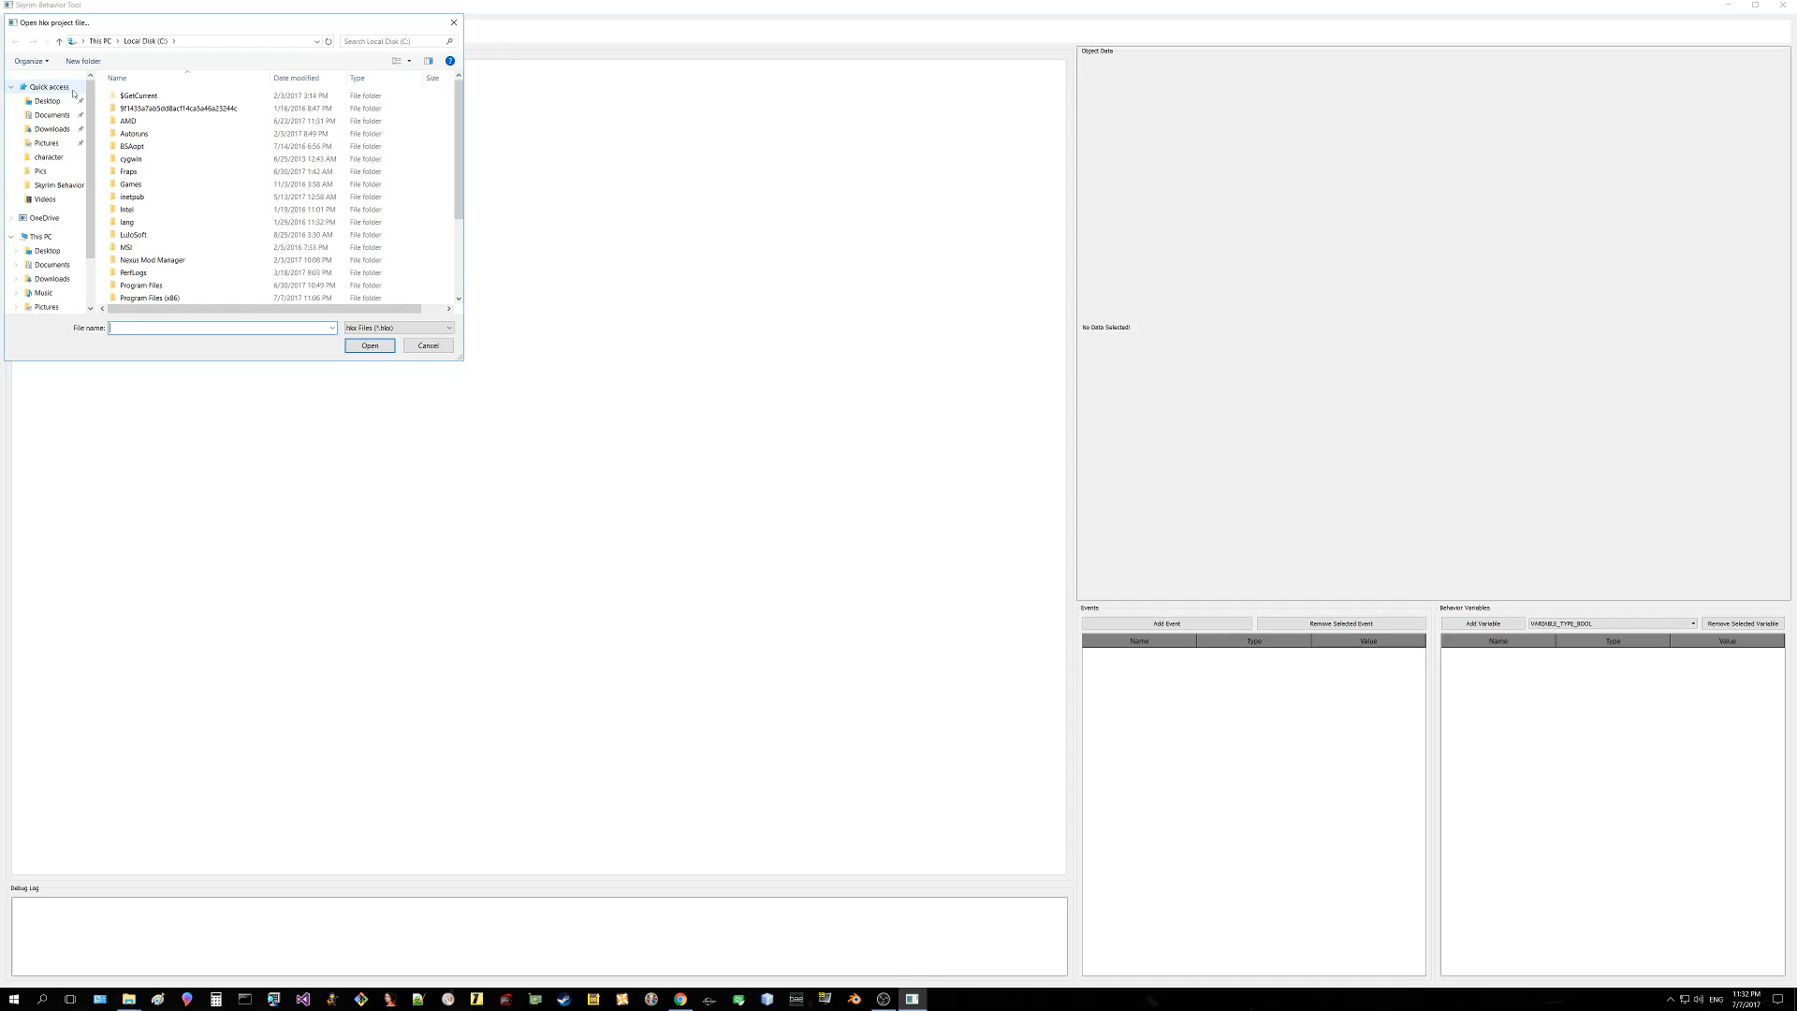
click(47, 100)
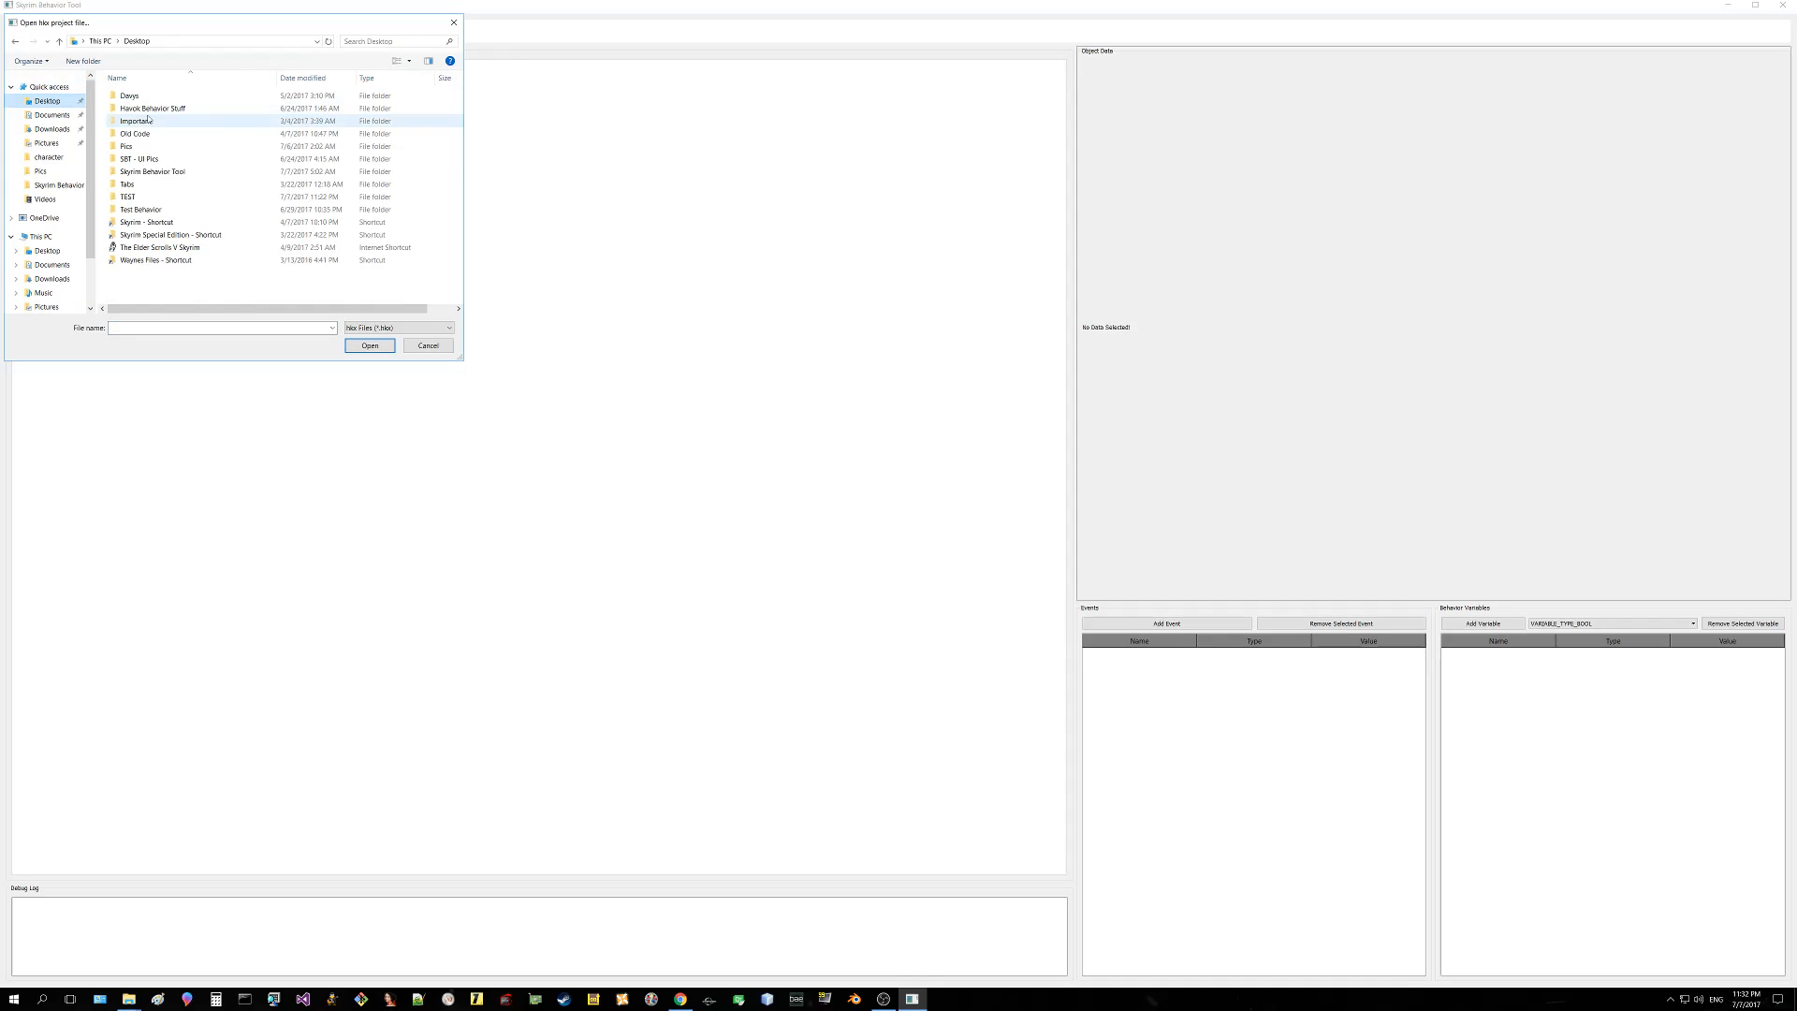
double_click(135, 197)
double_click(131, 95)
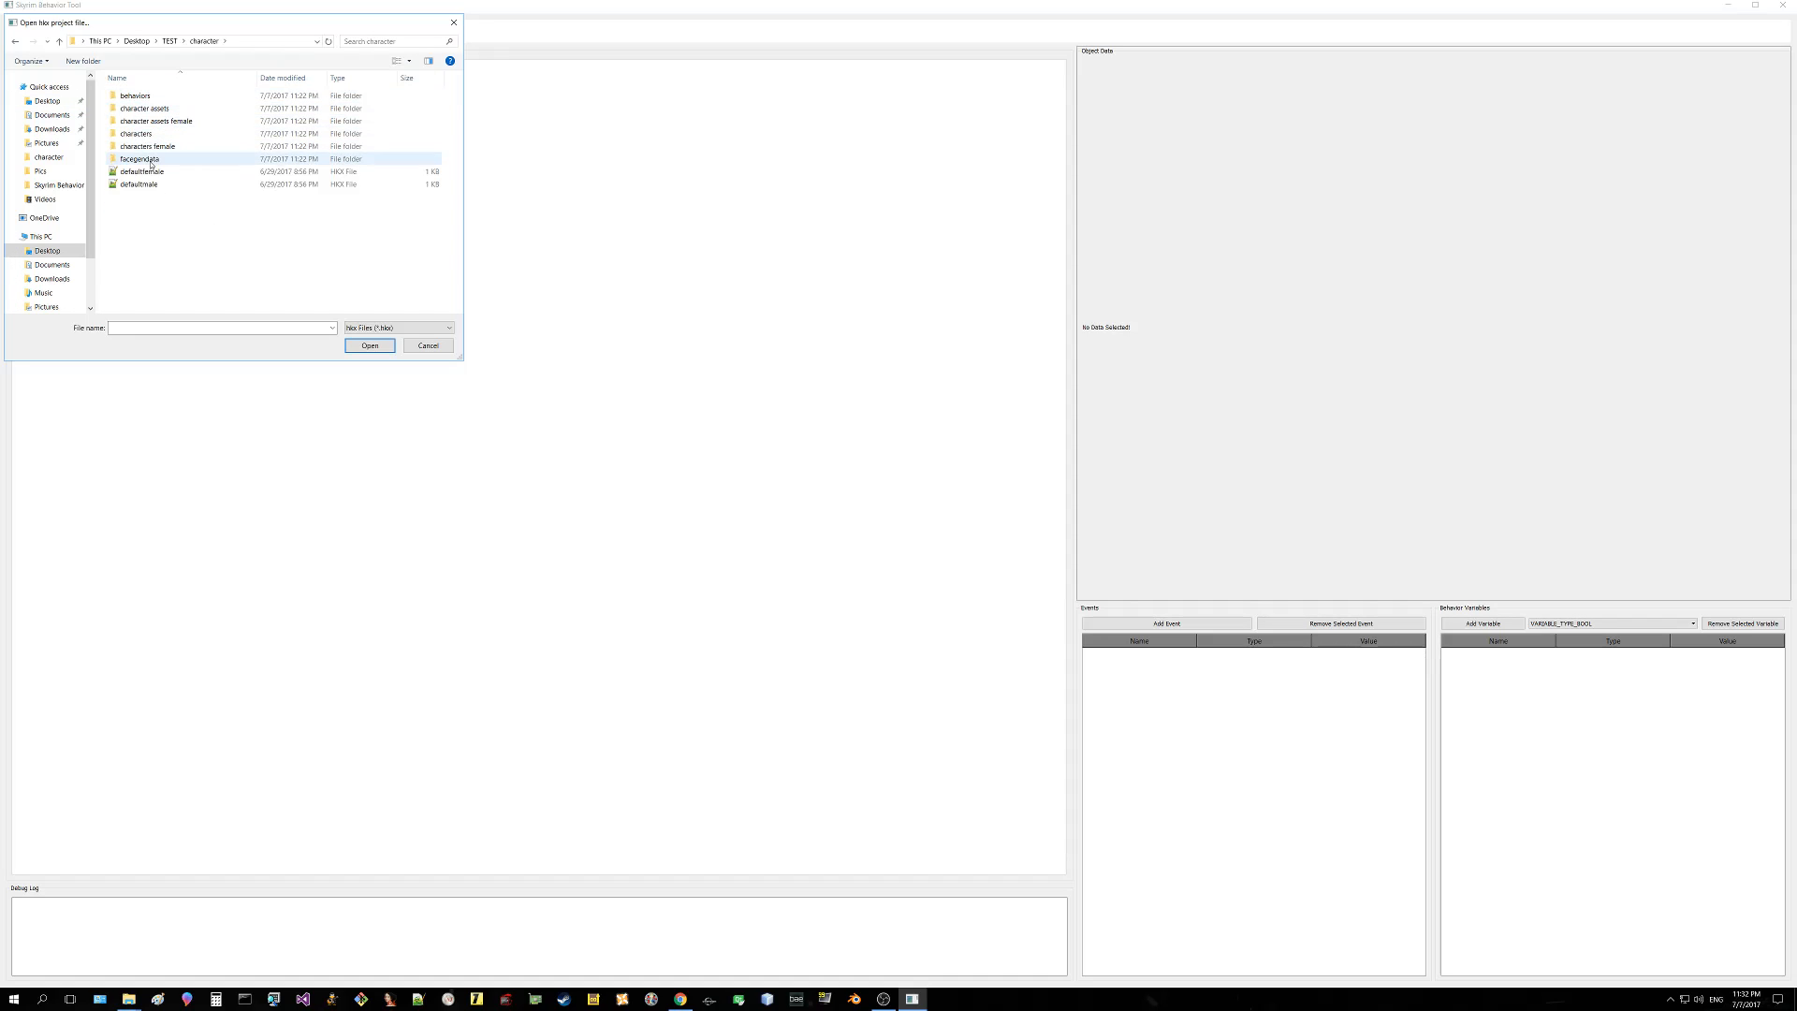
double_click(141, 184)
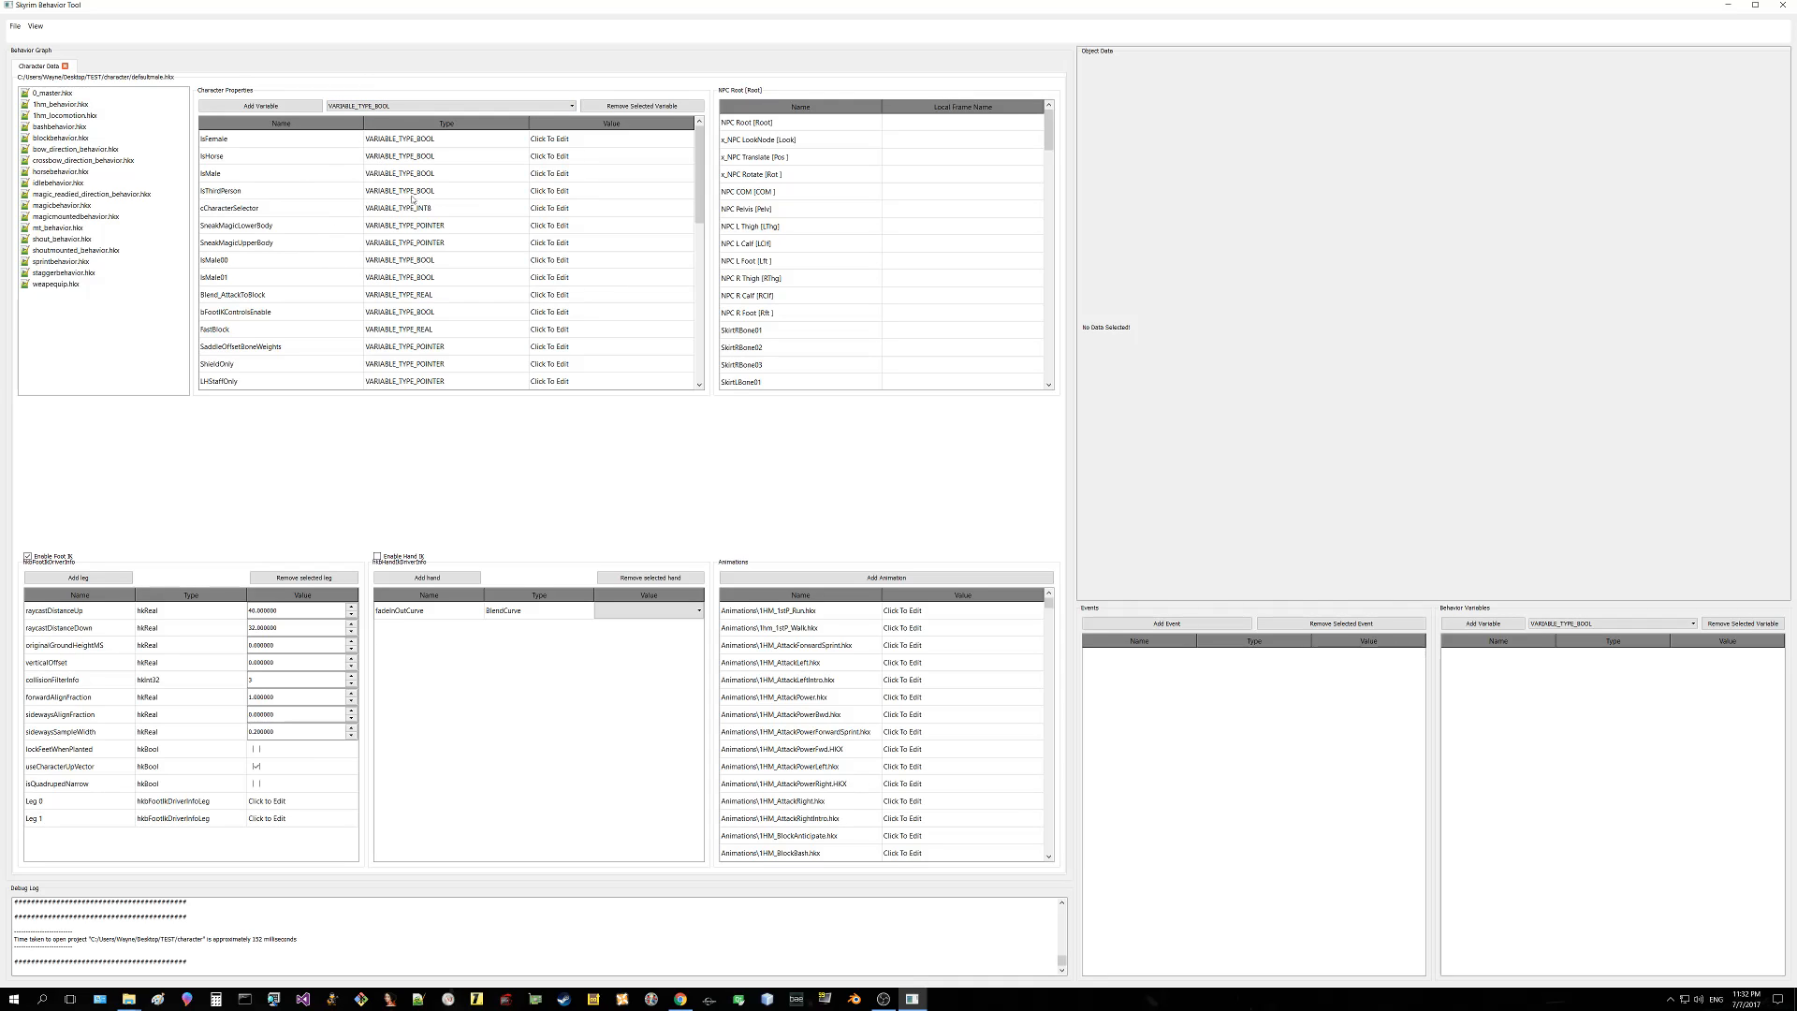
Step: Look through the character properties, view the value of isThirdPerson and return to the property list
click(448, 144)
click(280, 190)
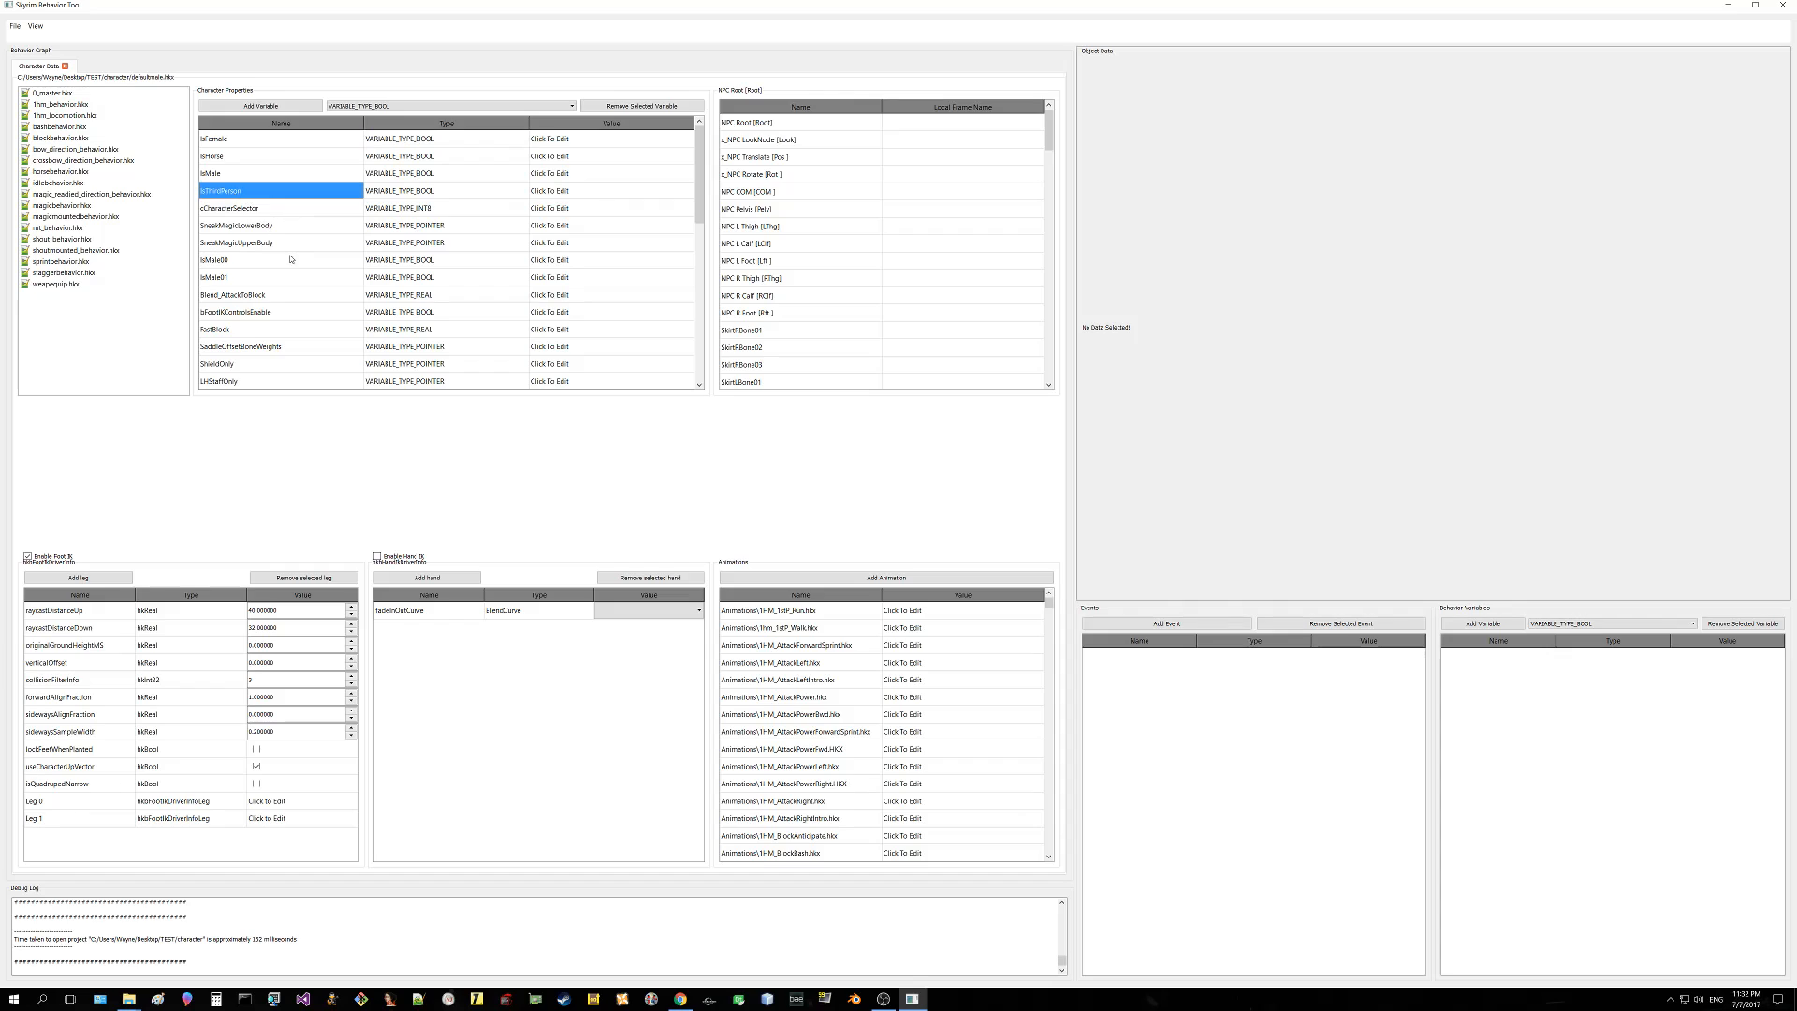
scroll(300, 289, down, 5)
scroll(300, 289, up, 5)
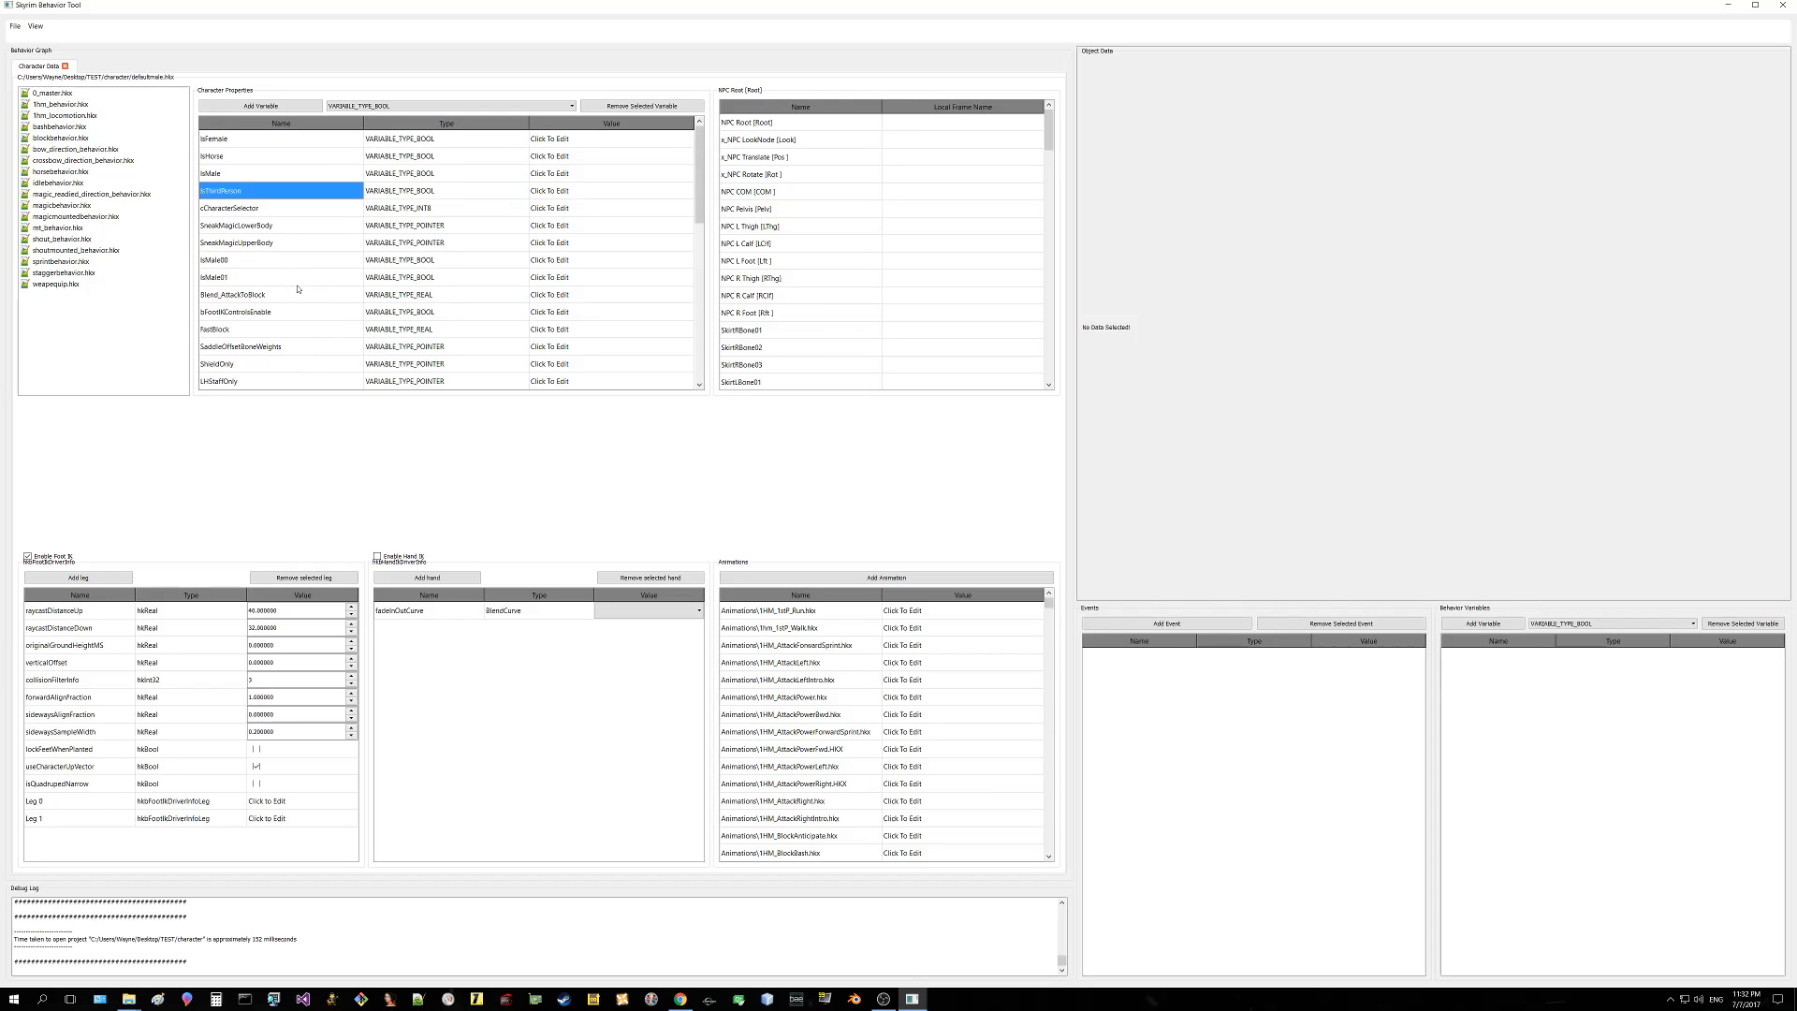
click(549, 209)
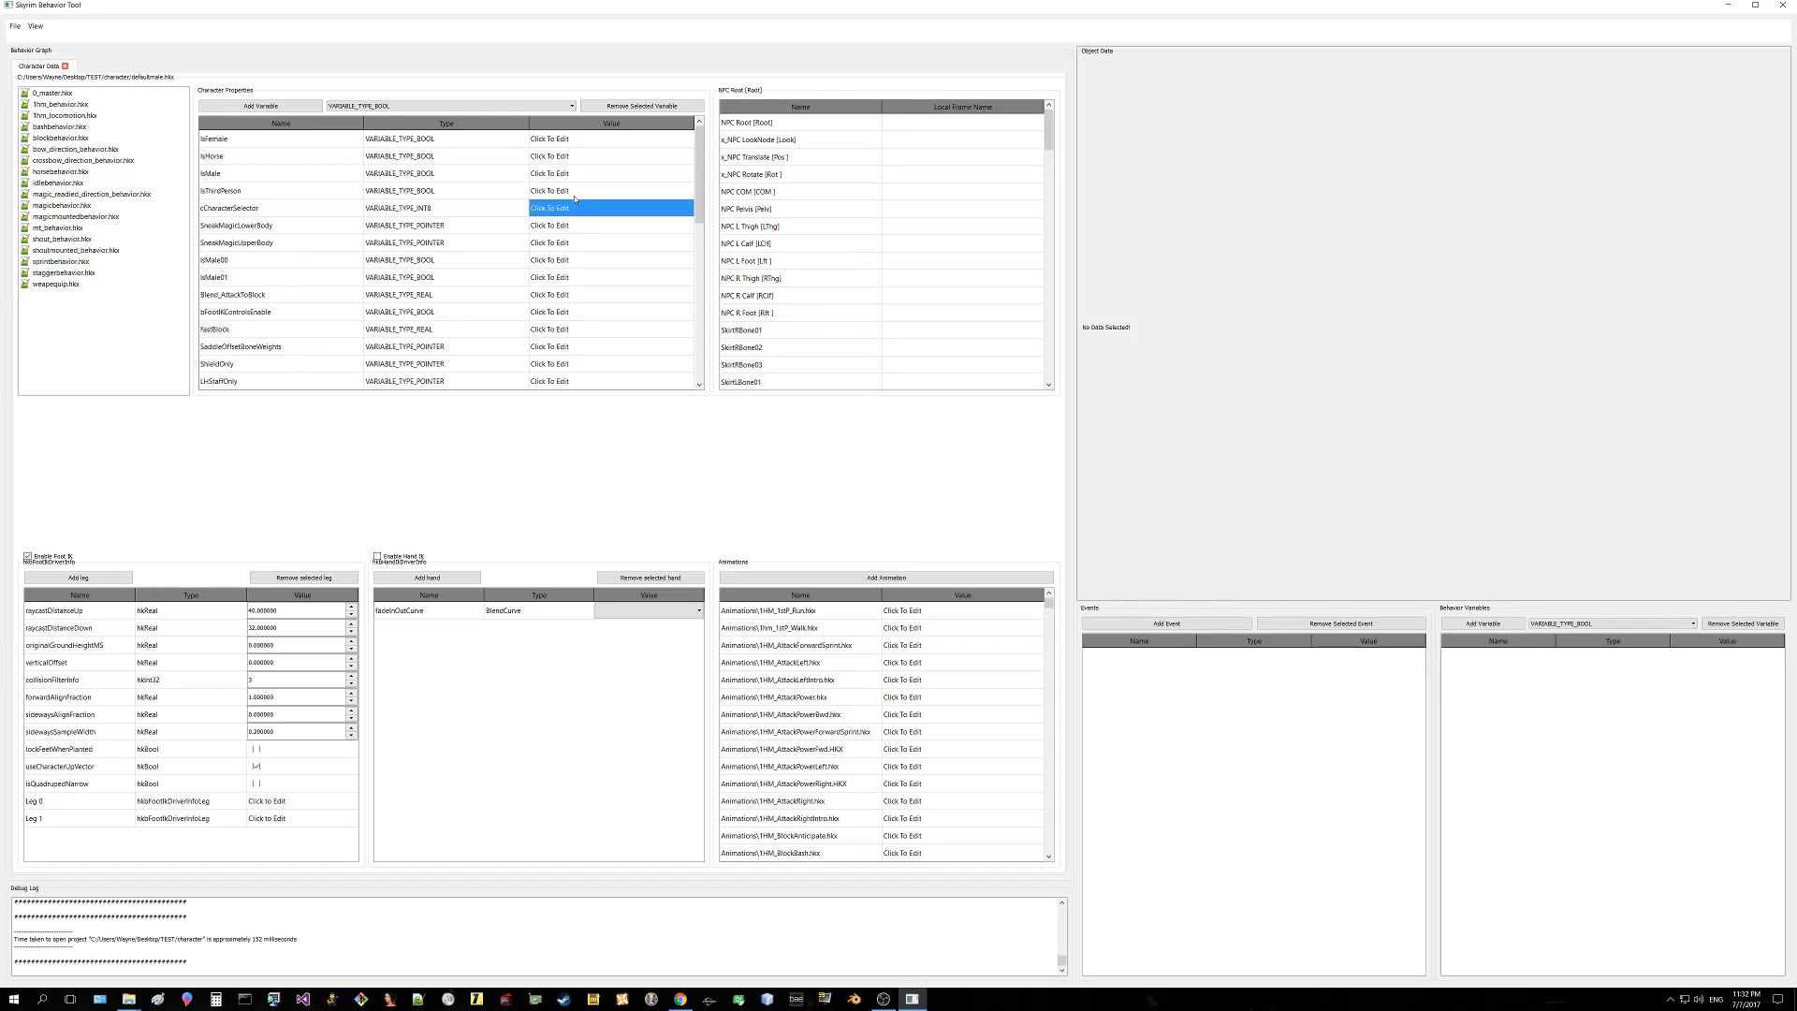
click(572, 193)
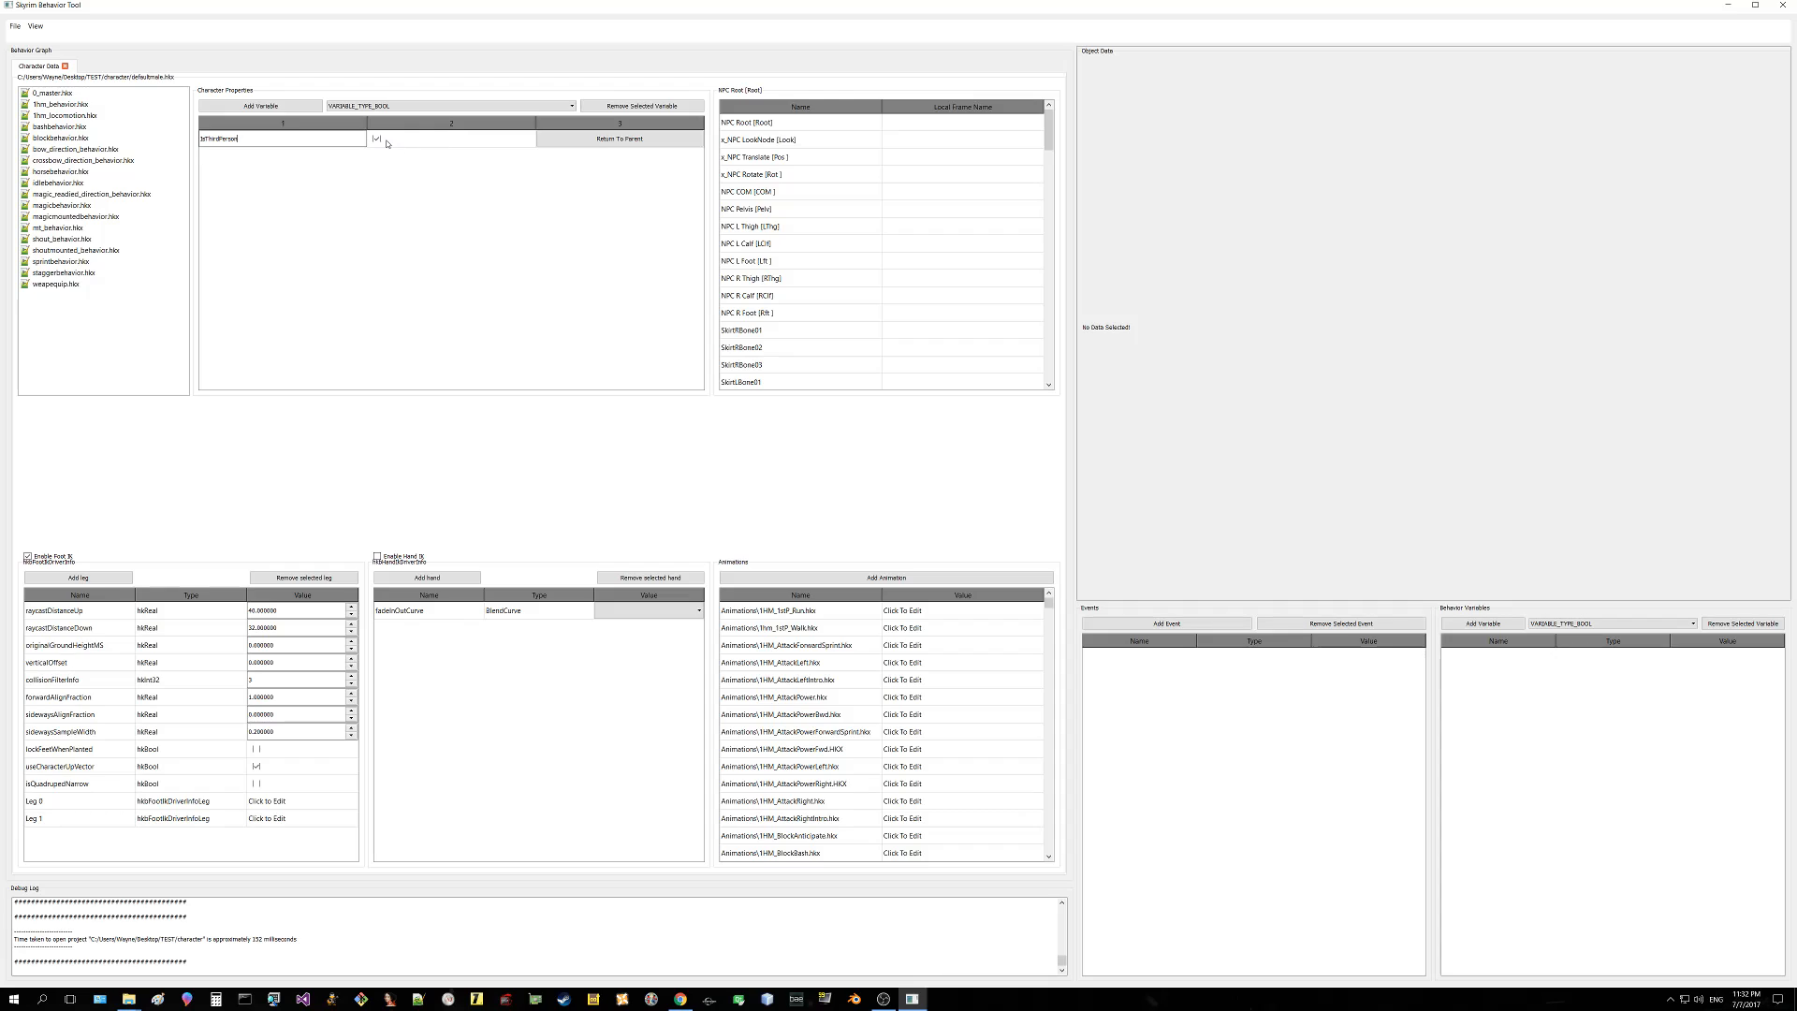
click(666, 140)
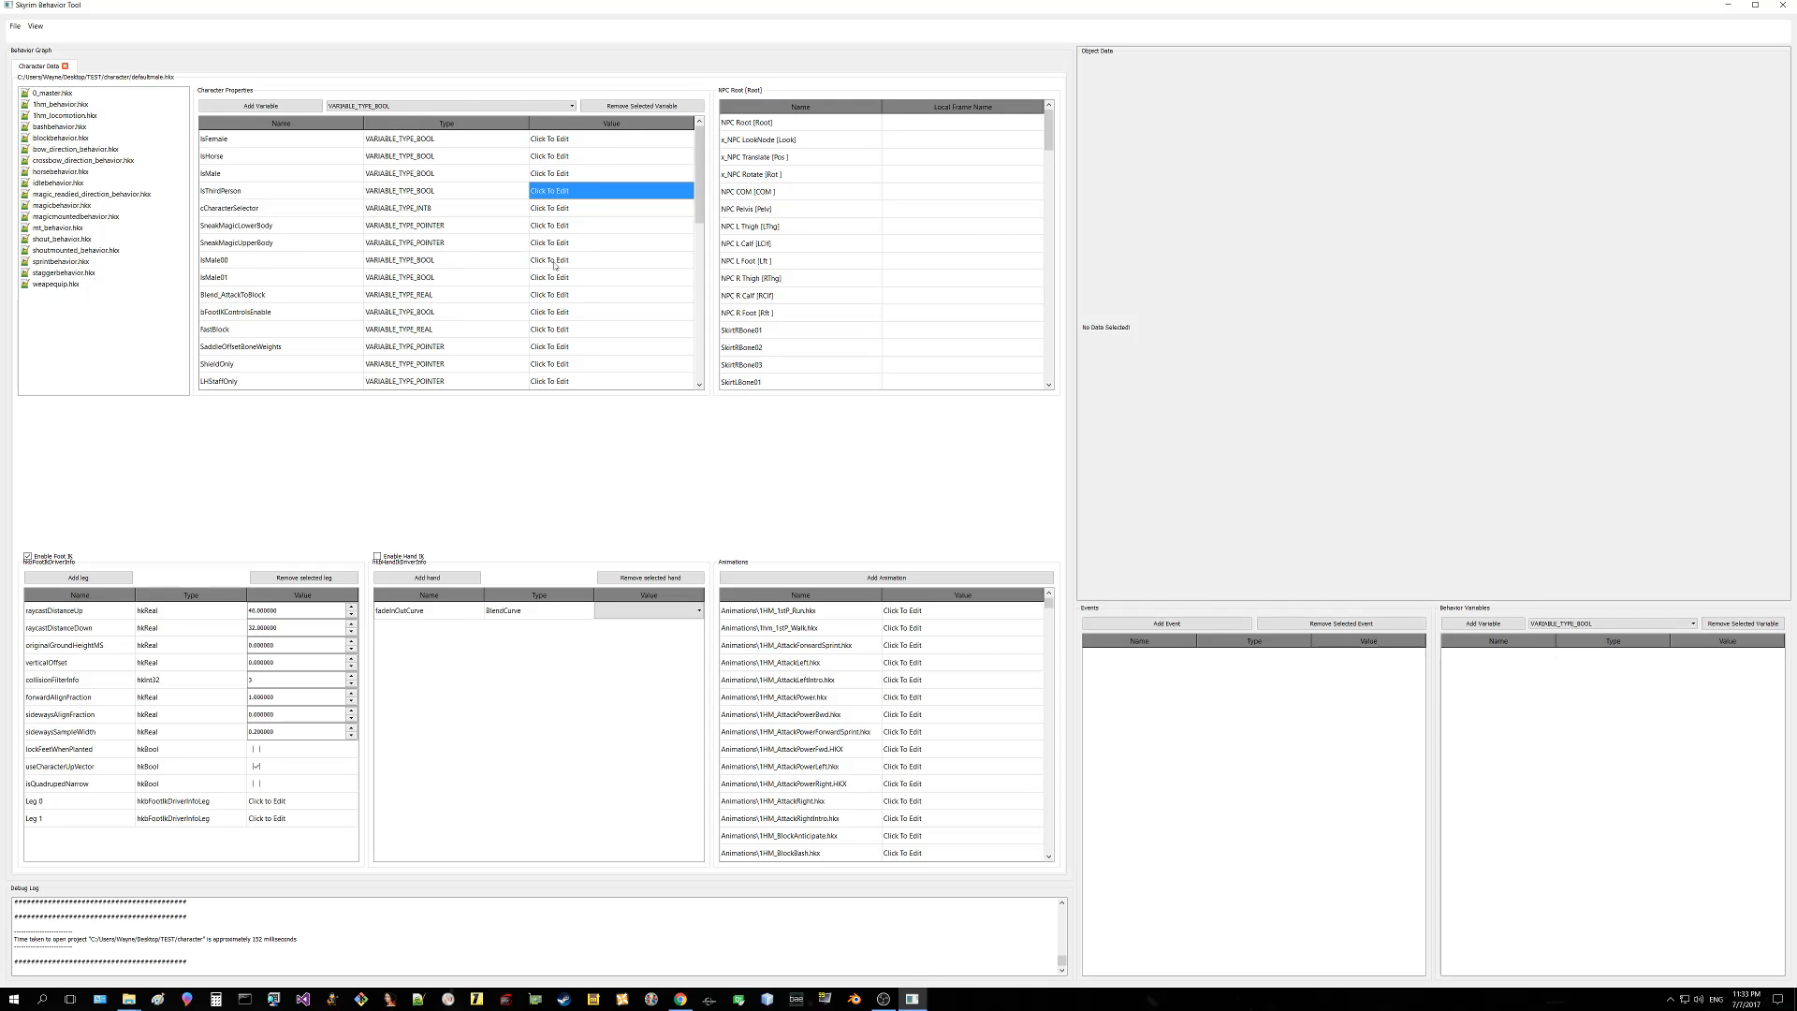
Step: View the value of the Blend_AttackToBlock property, return to the list and examine the pointer-type properties
scroll(484, 278, down, 1)
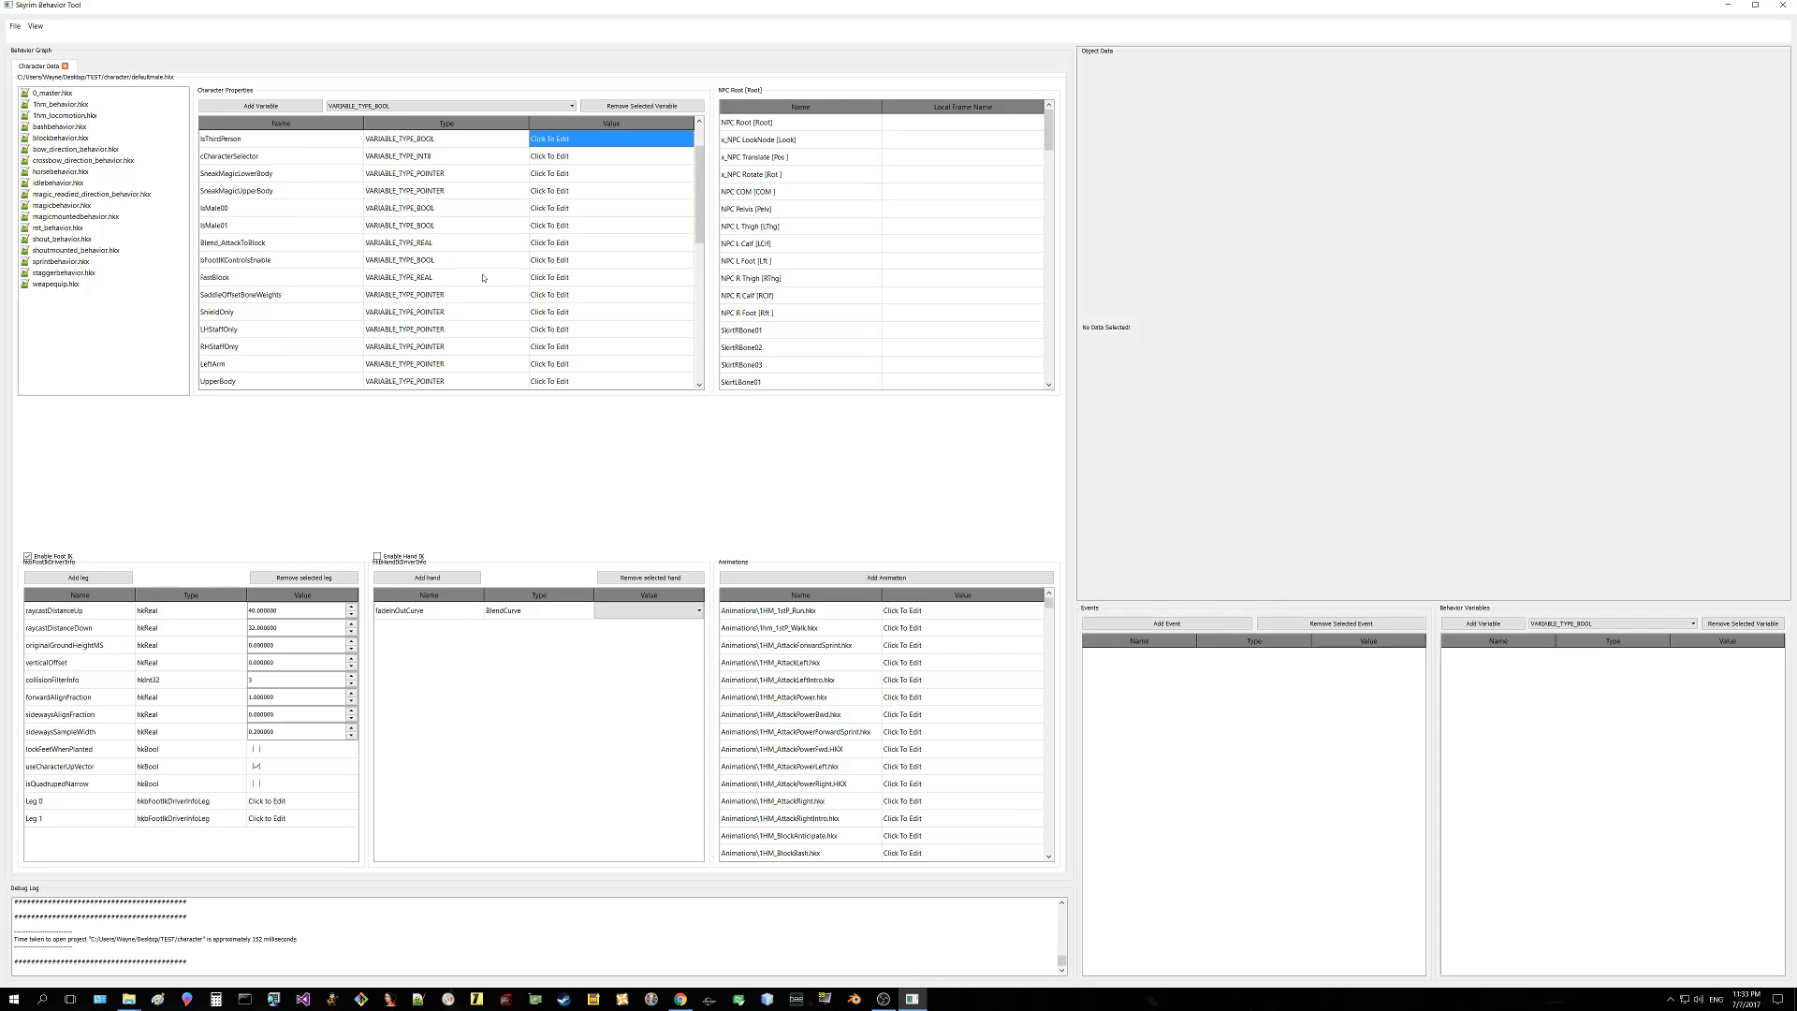
click(548, 243)
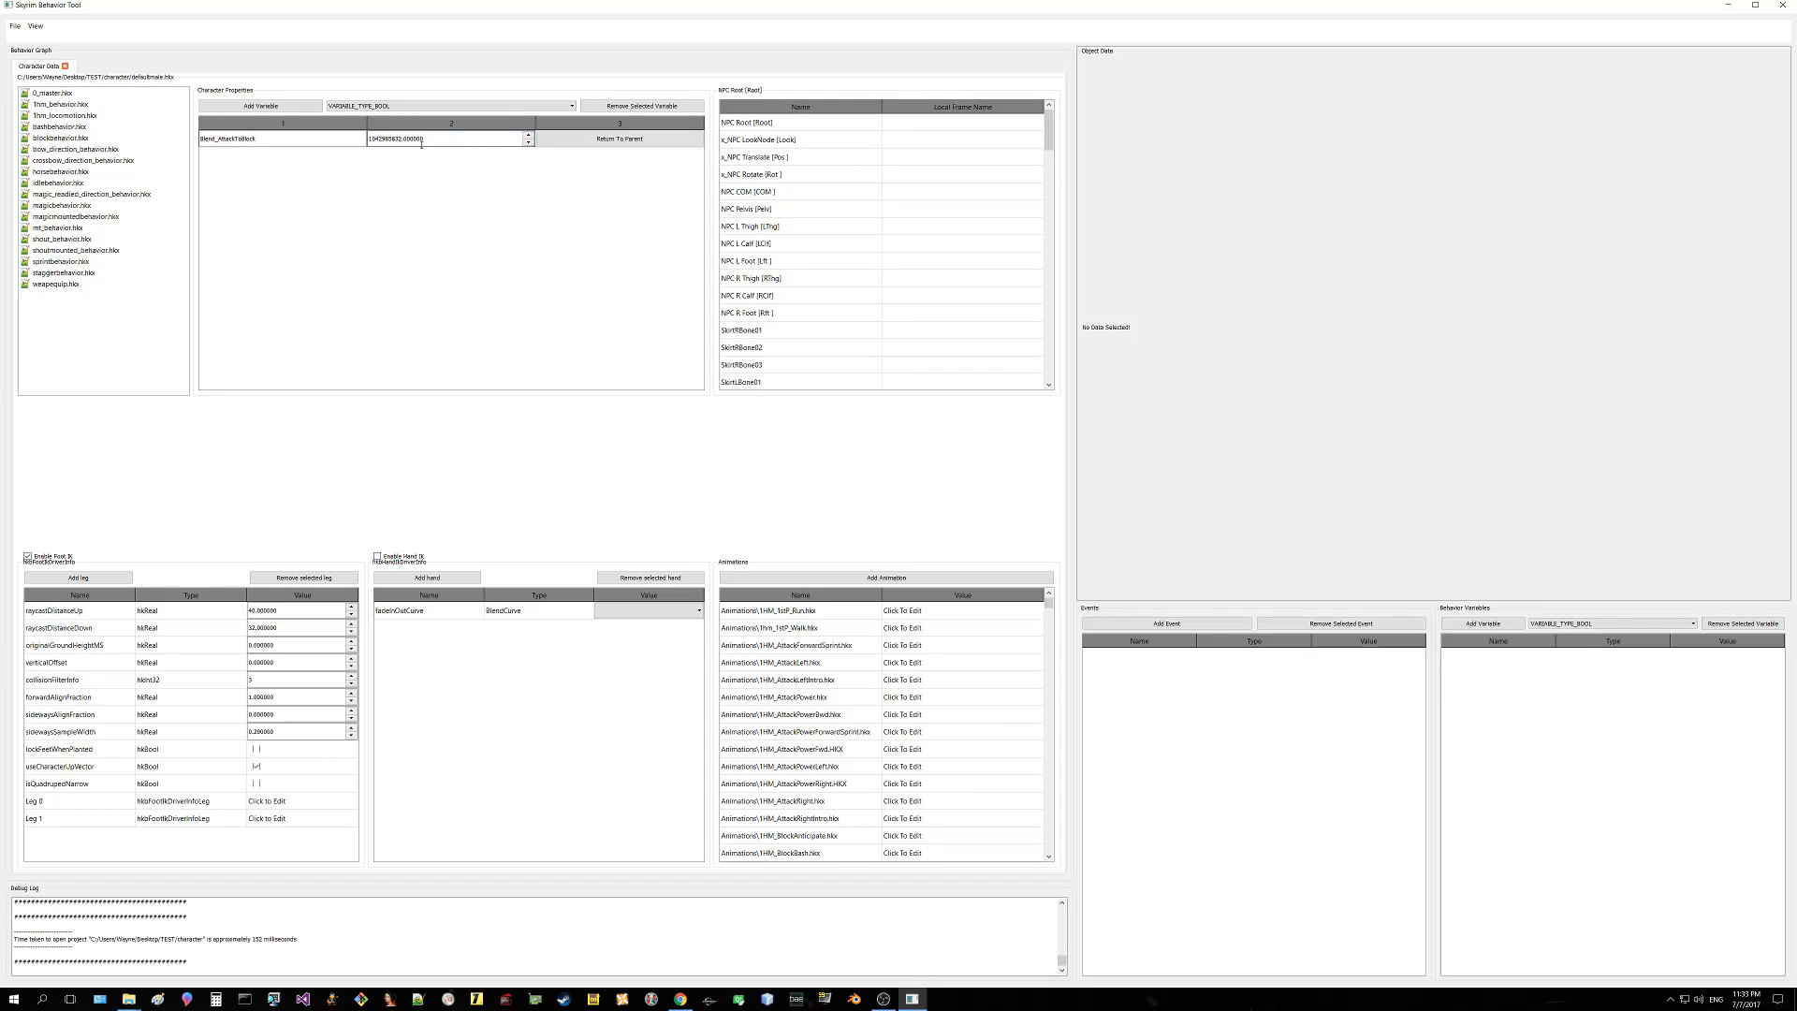
click(587, 143)
scroll(552, 312, down, 3)
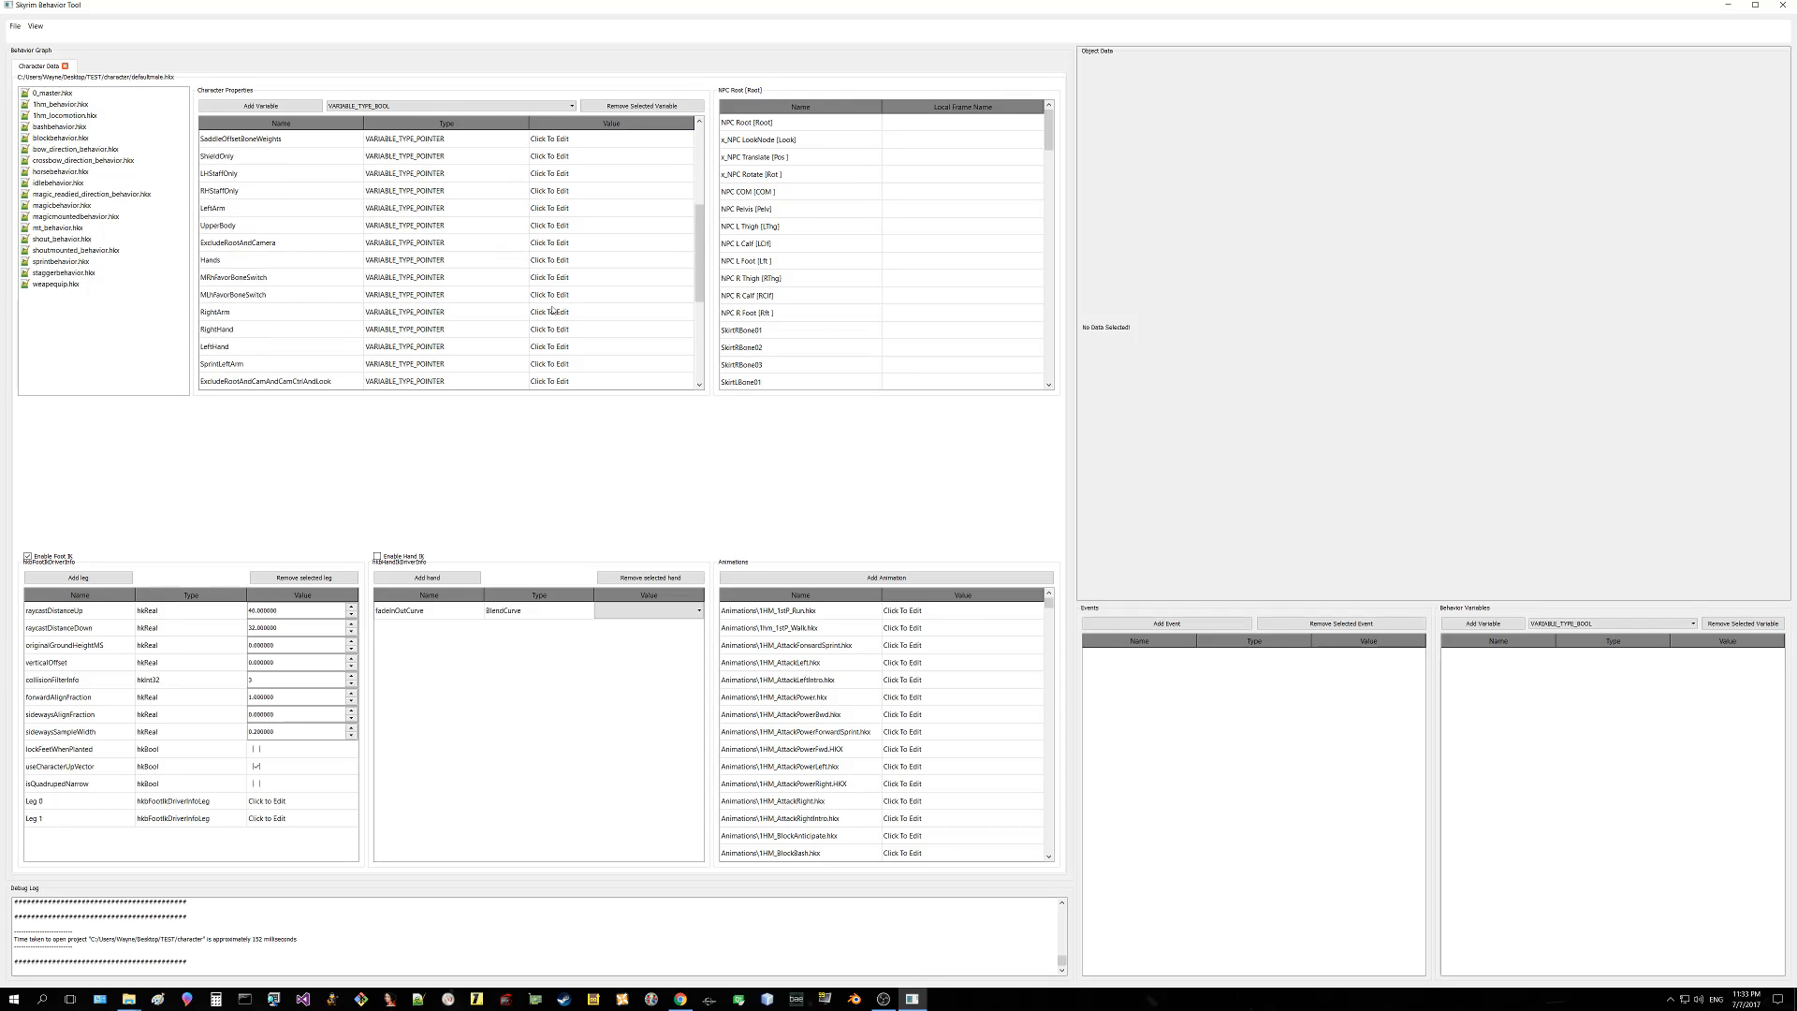
scroll(552, 309, up, 5)
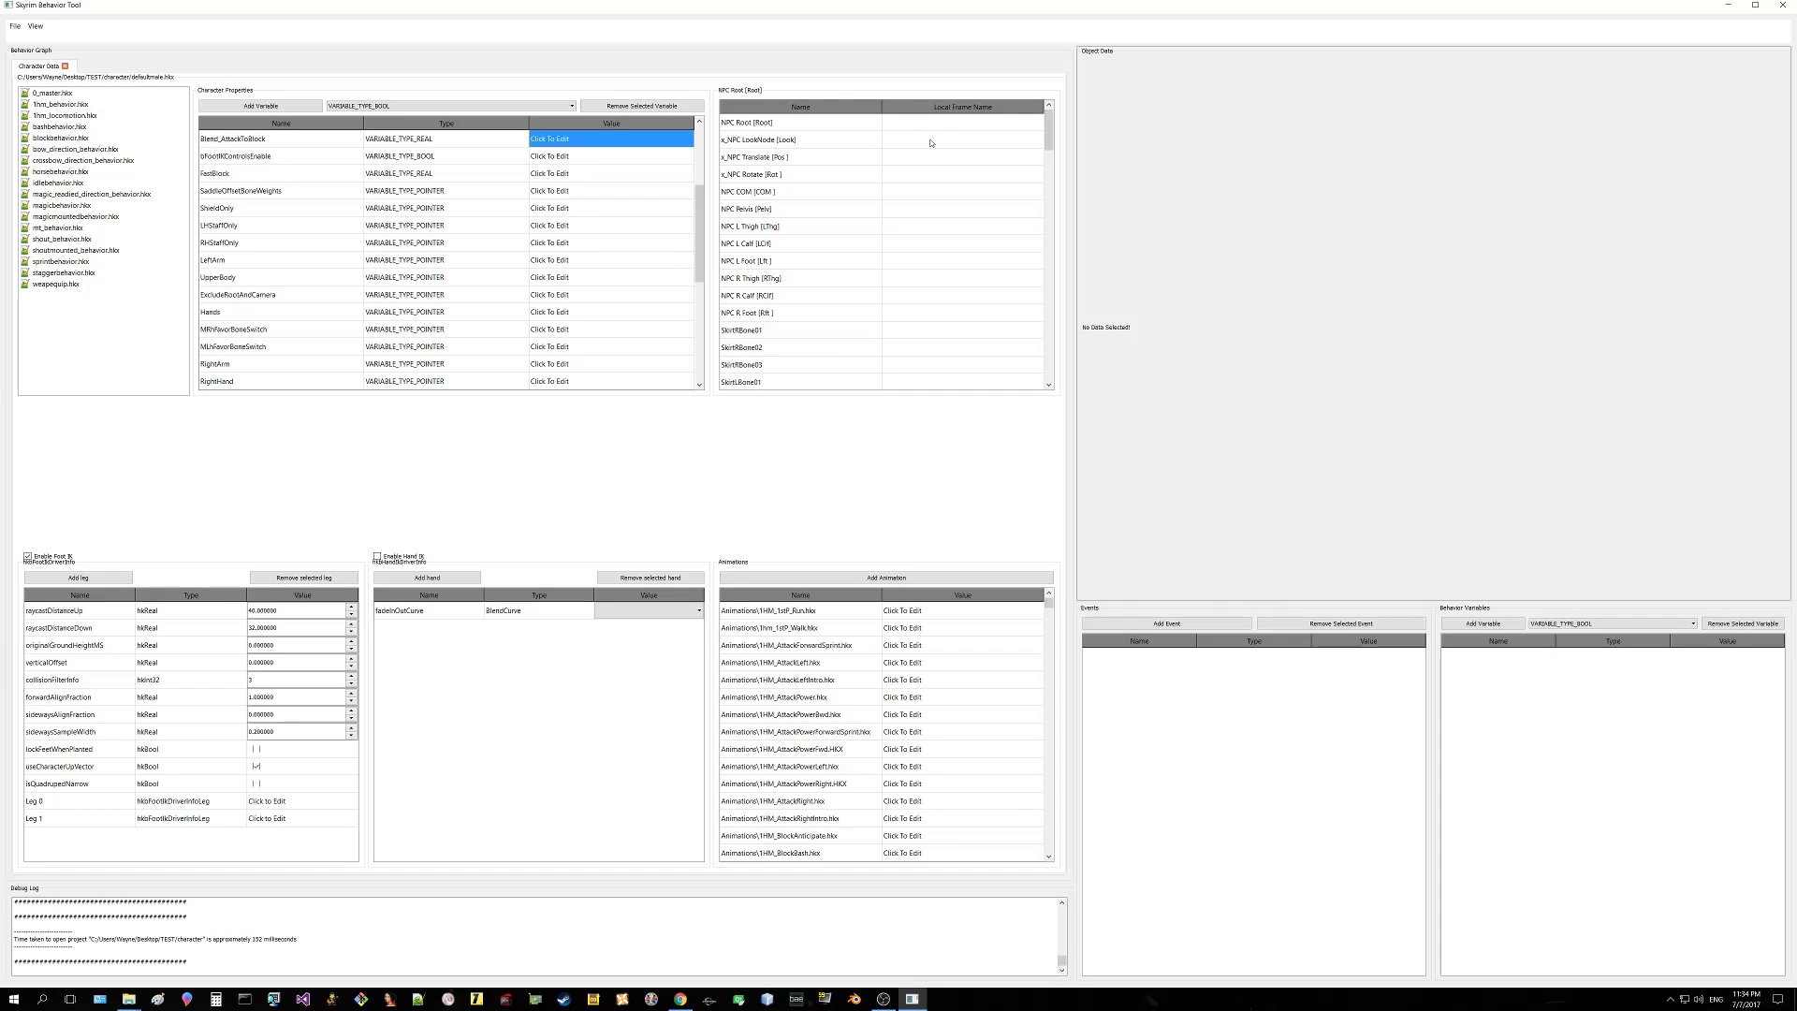
Step: Look through the NPC Root bone list, return to its start and examine the foot IK driver settings
scroll(851, 148, down, 6)
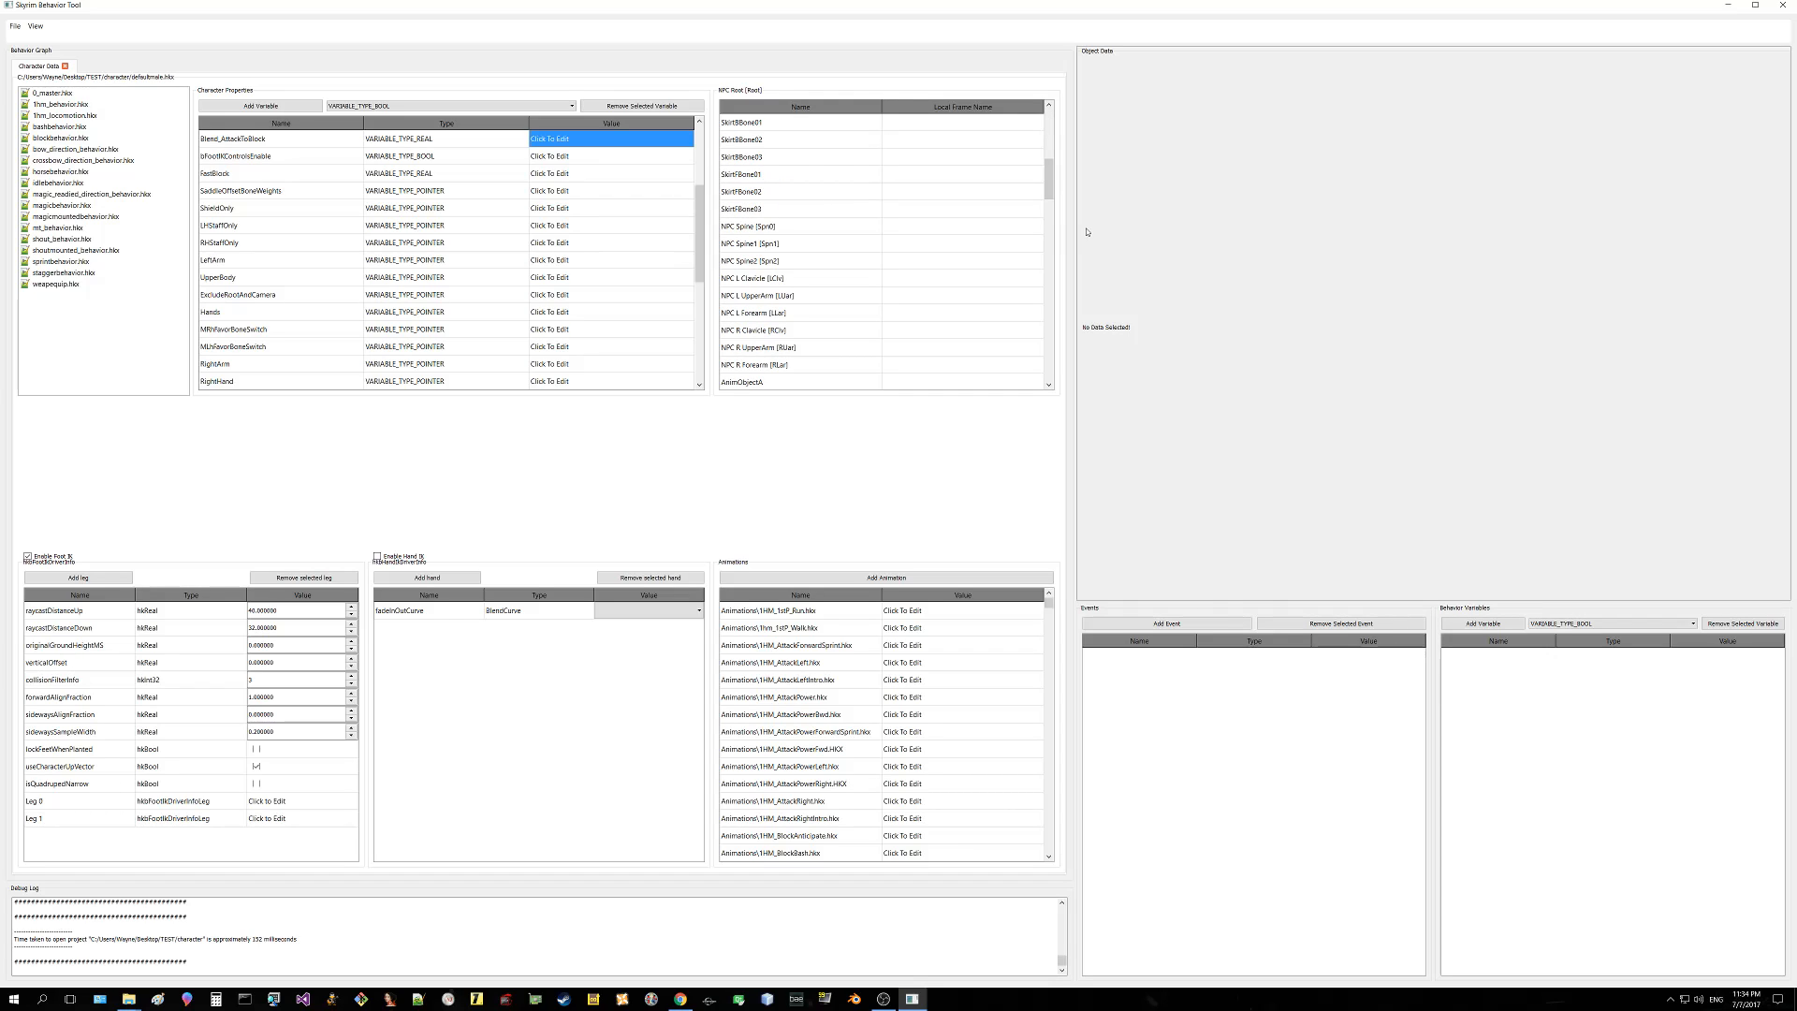
drag(1043, 188, 1047, 112)
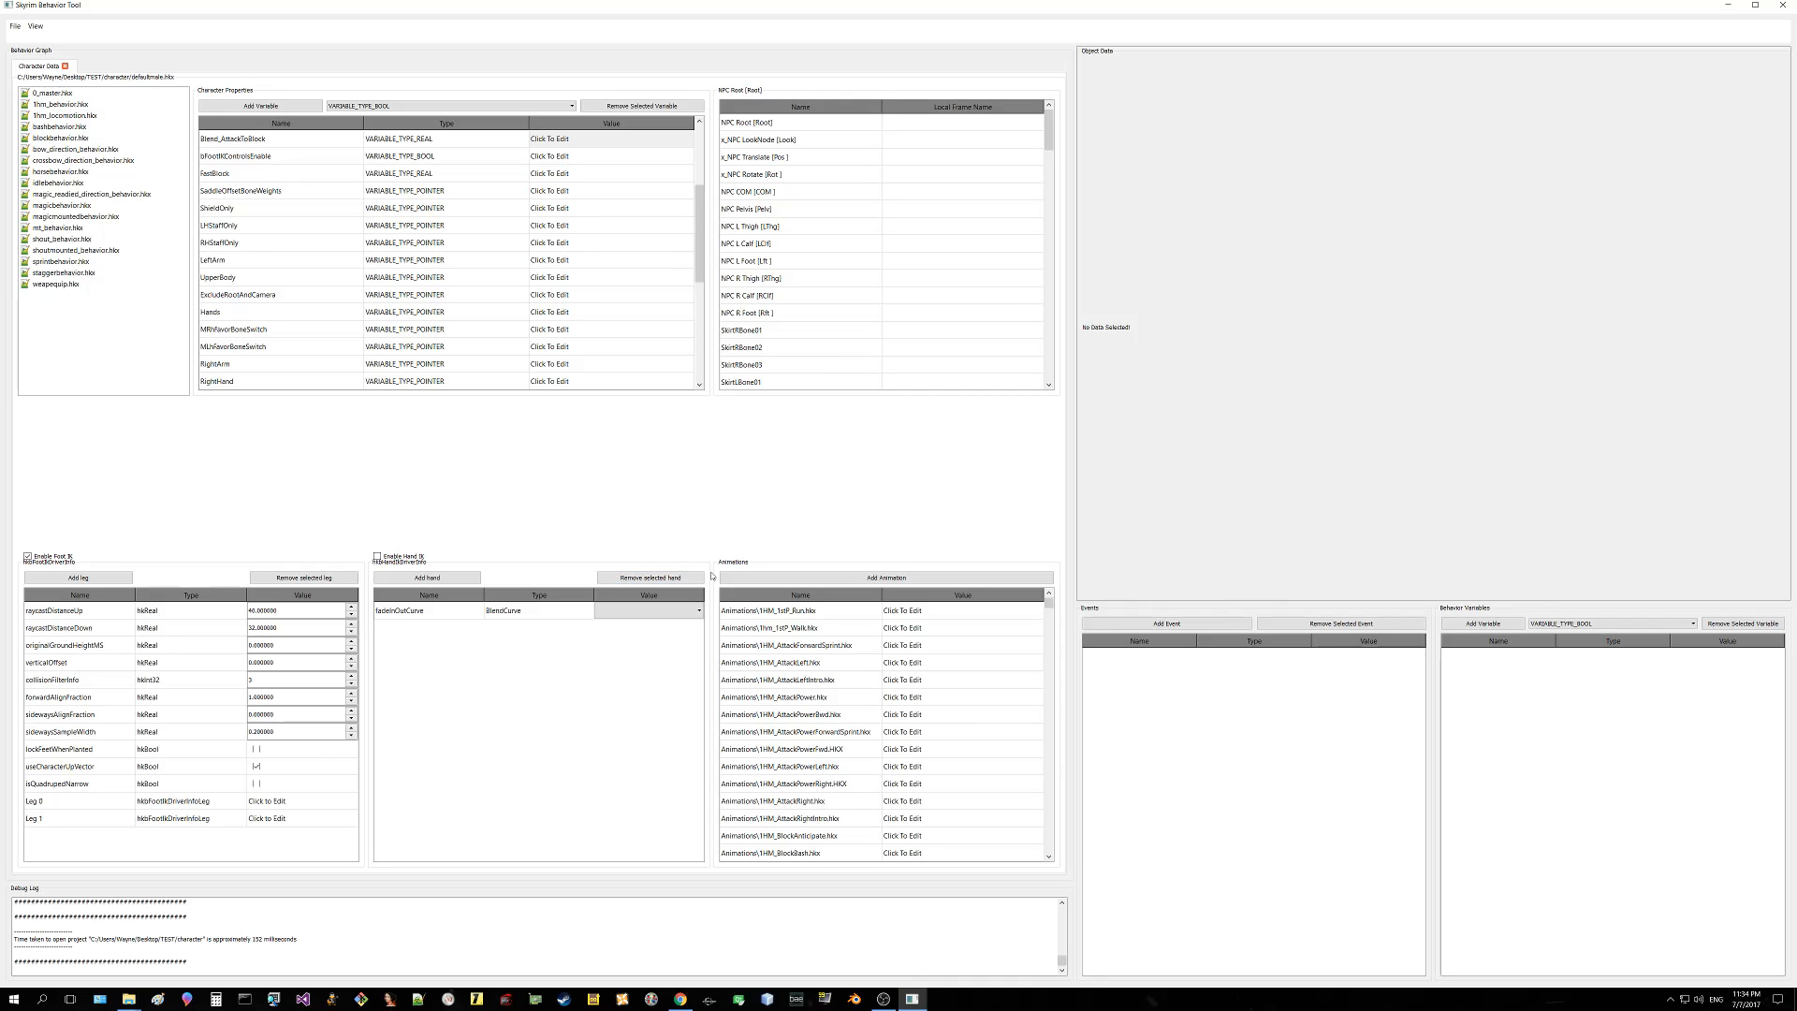
click(250, 627)
click(298, 714)
click(251, 697)
click(254, 678)
Step: Open the behavior file blockbehavior.hkx and look over its whole node graph, ending at the root node
double_click(66, 140)
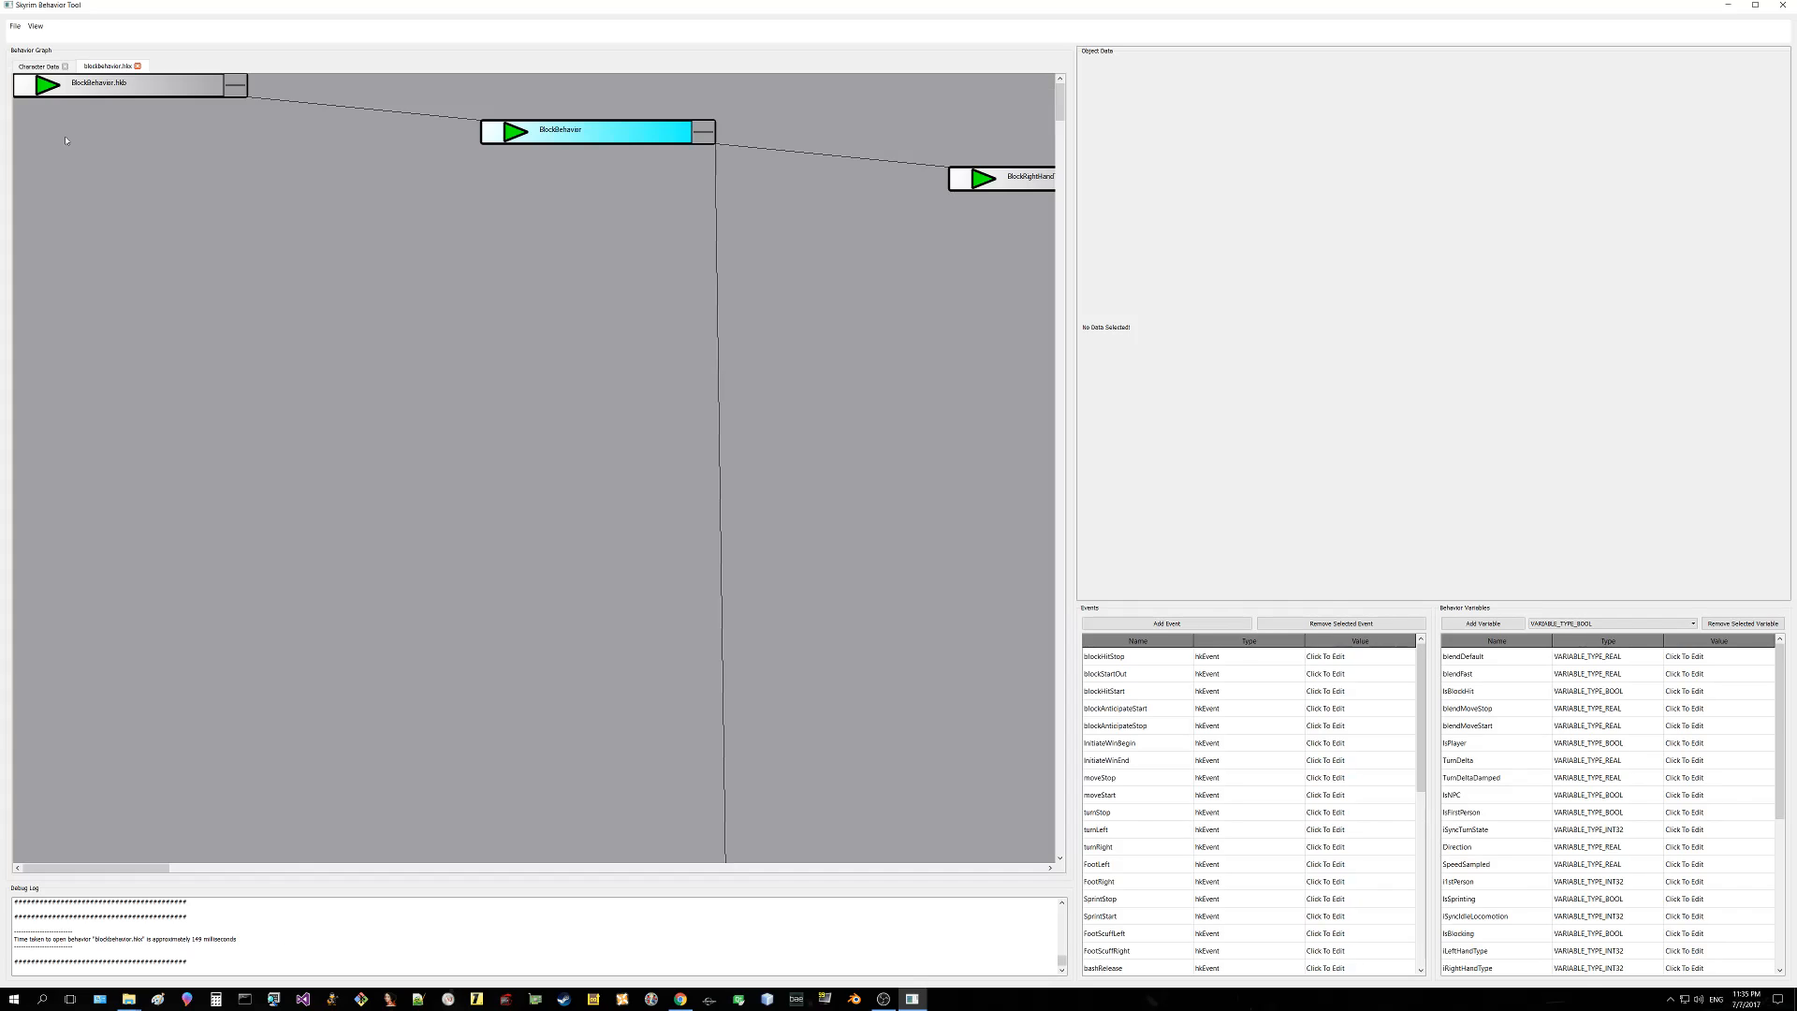
scroll(258, 239, down, 15)
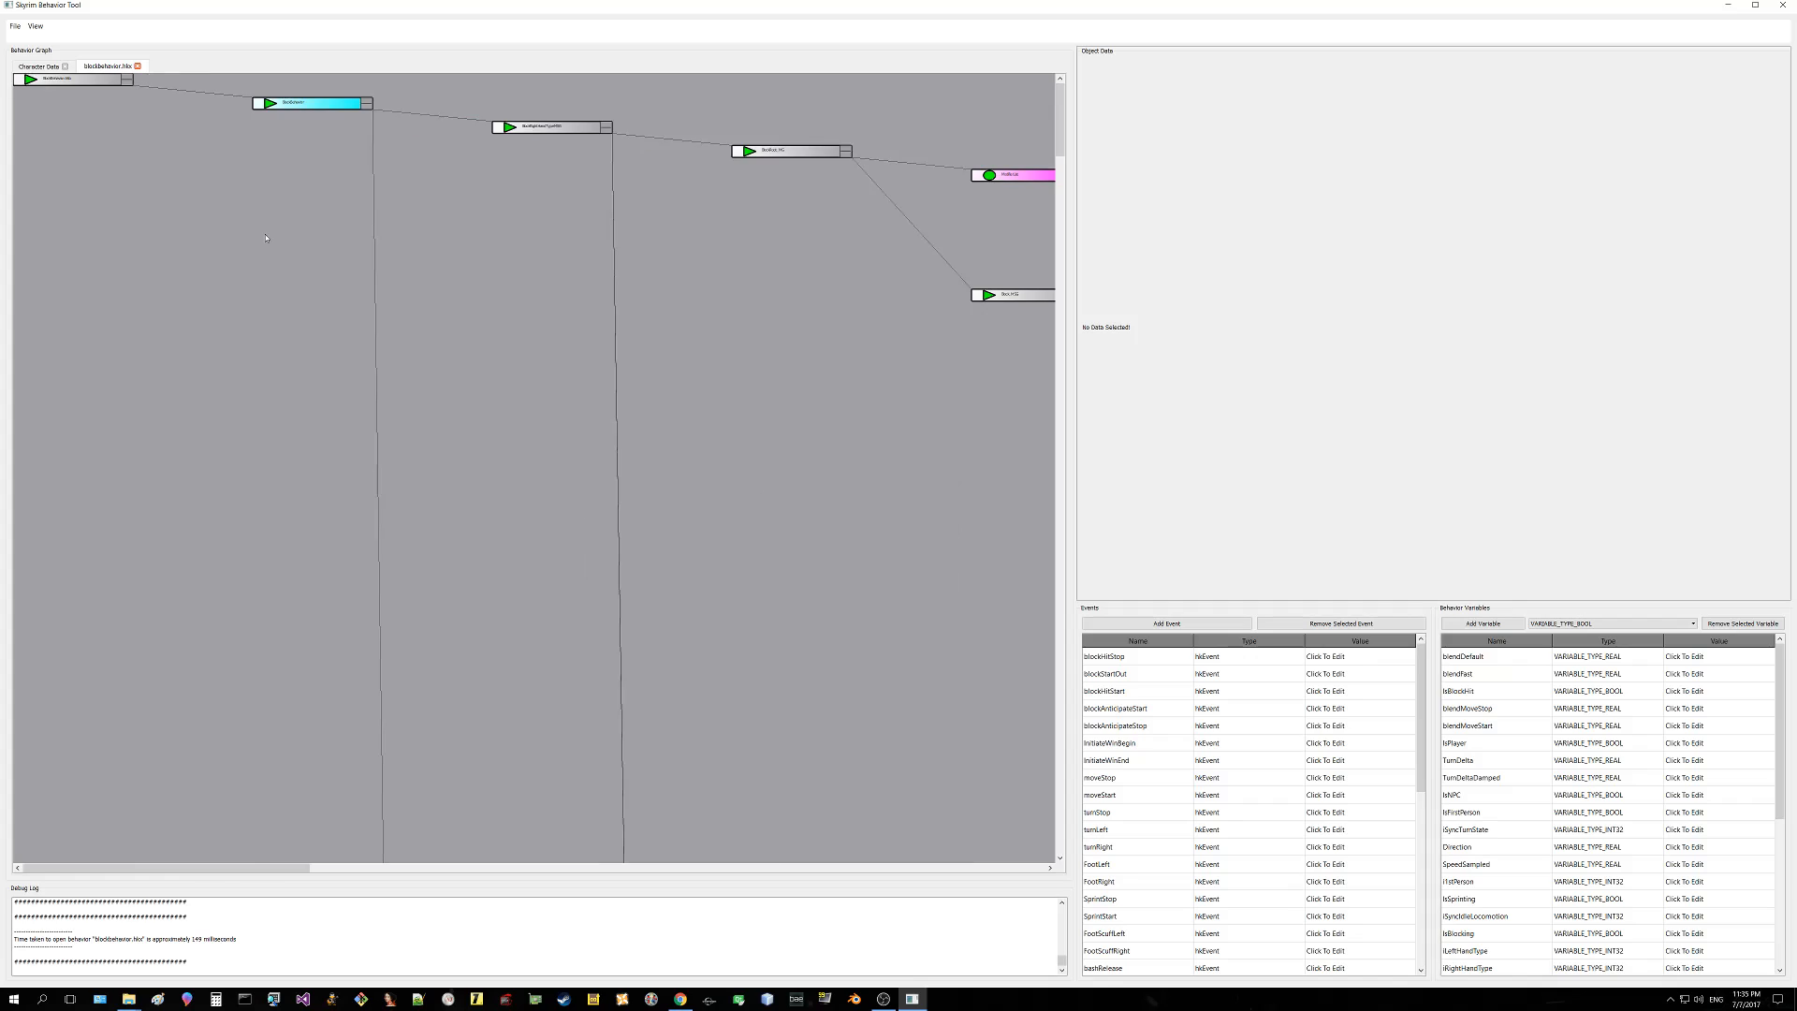
scroll(265, 237, up, 10)
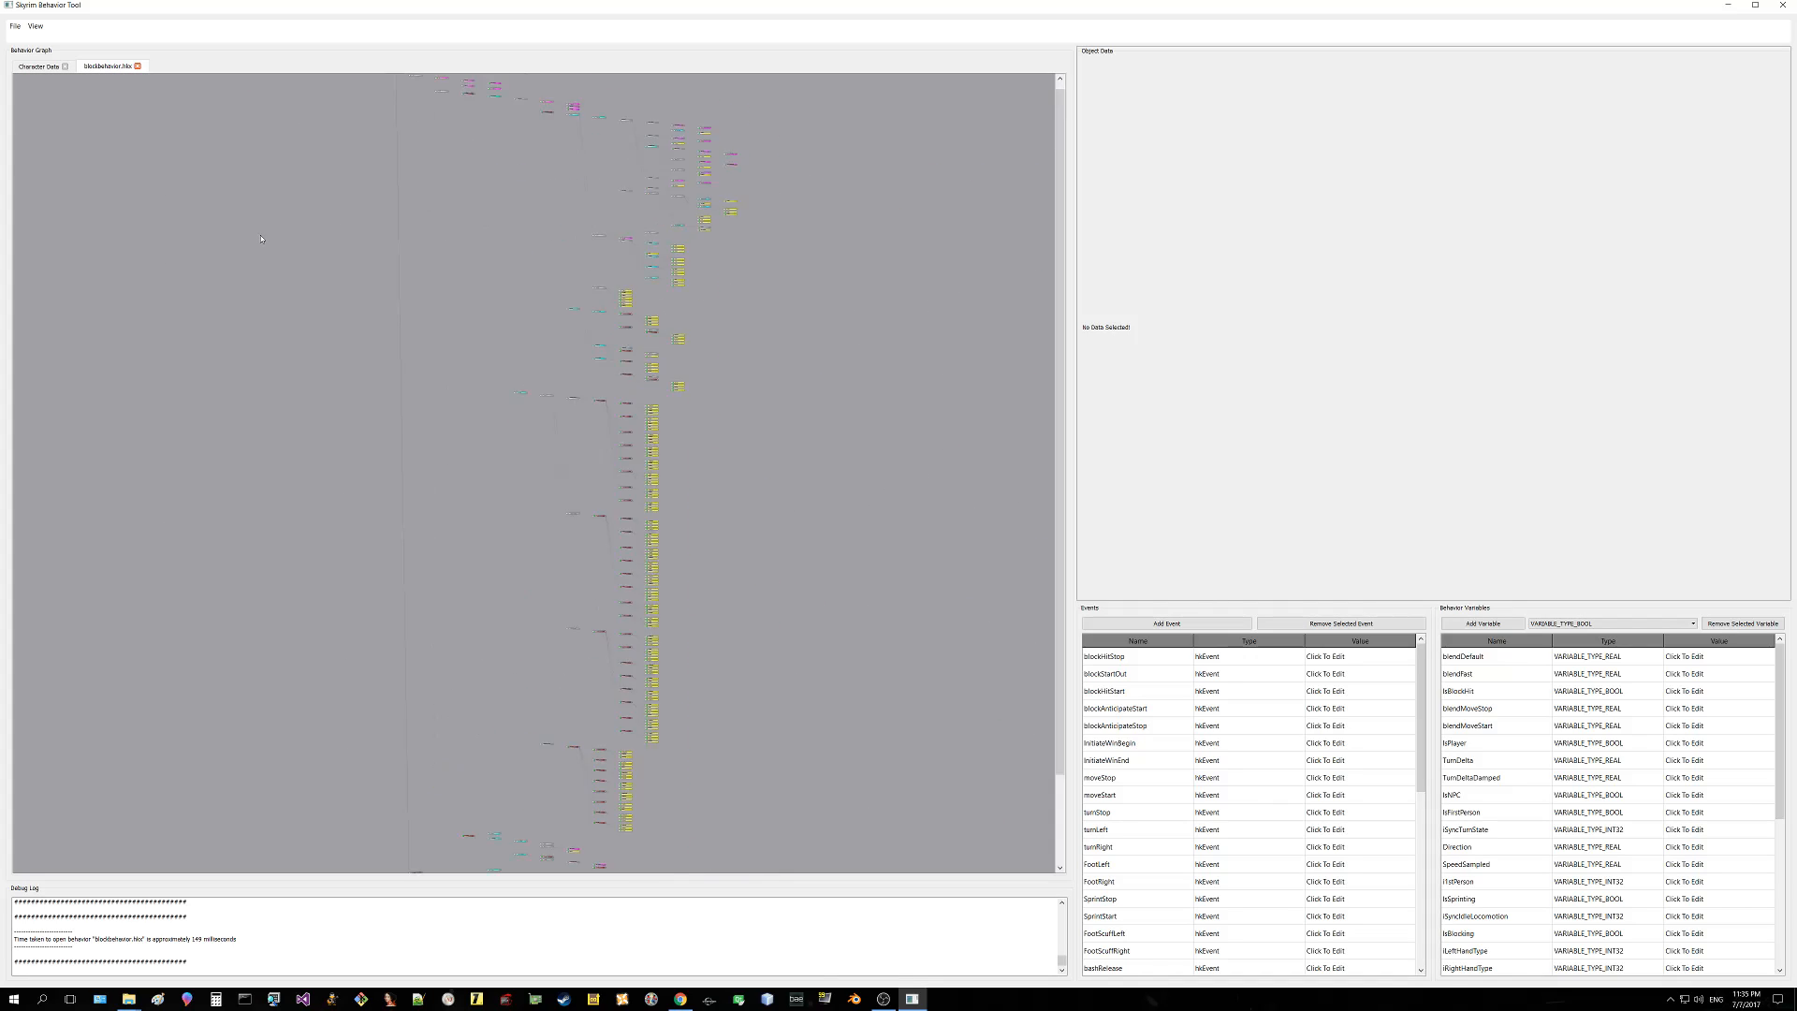
scroll(260, 239, down, 3)
scroll(260, 239, up, 3)
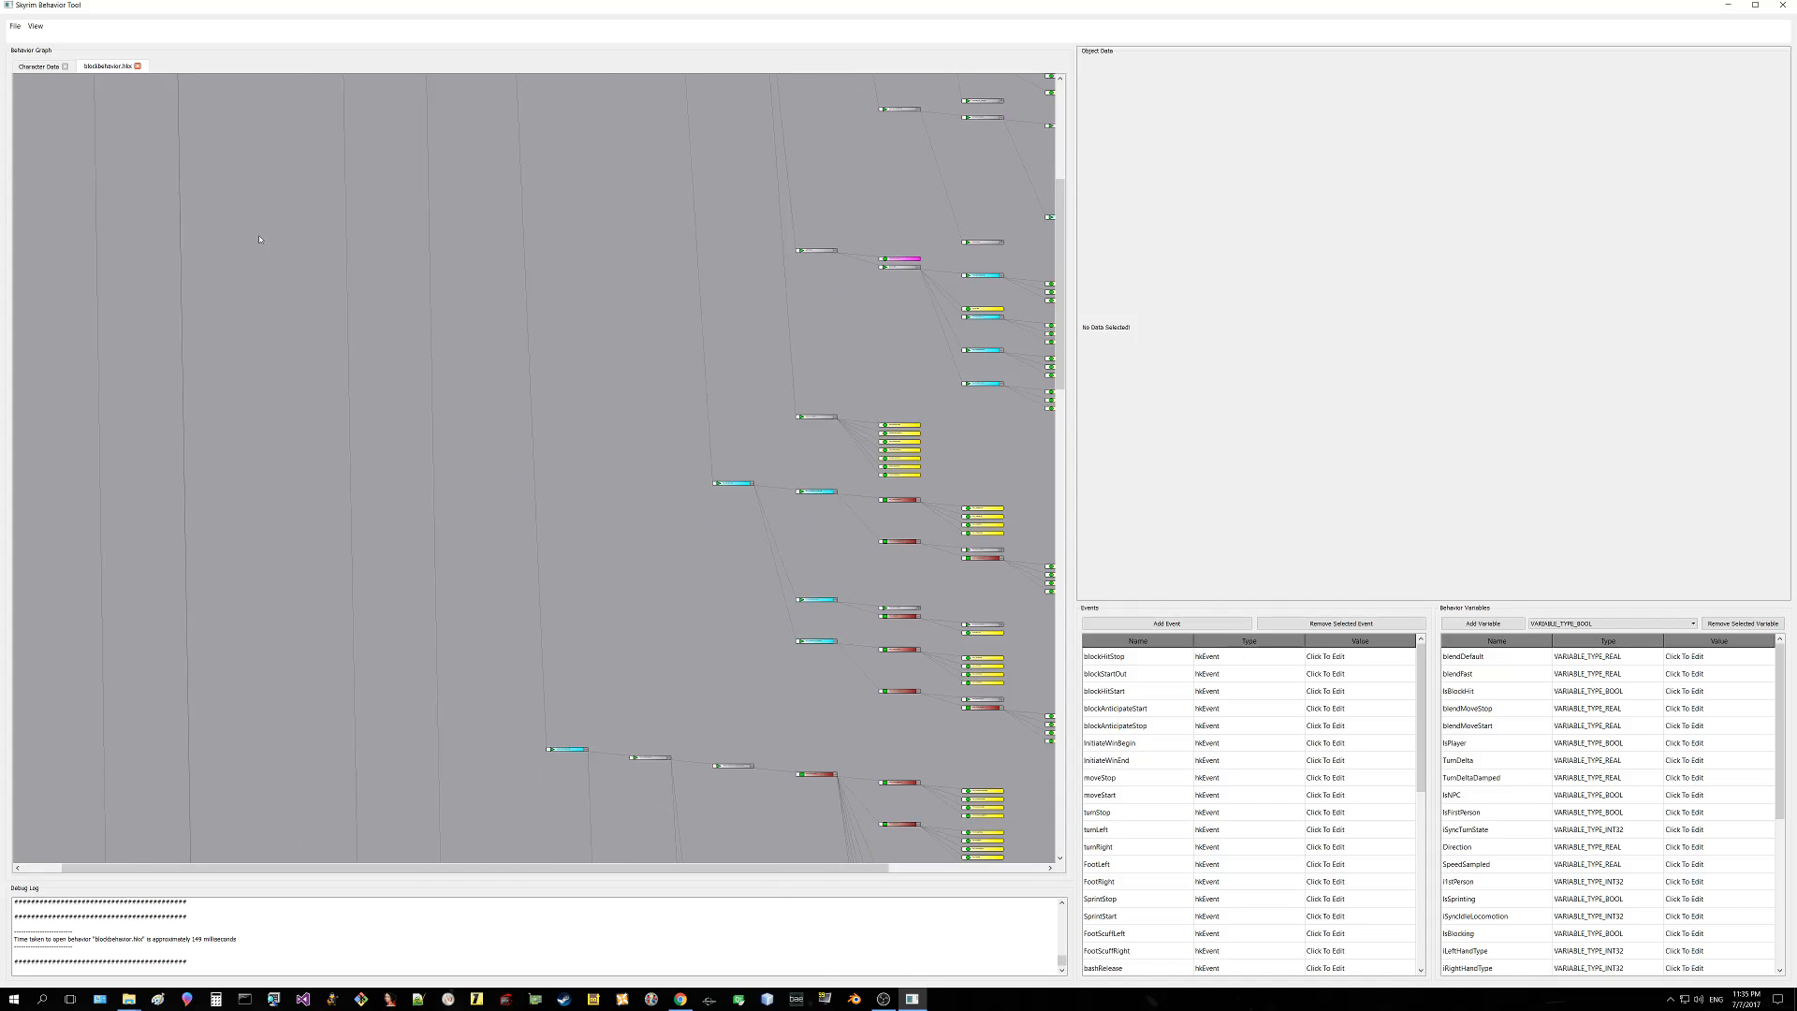
scroll(260, 239, down, 5)
scroll(259, 238, up, 8)
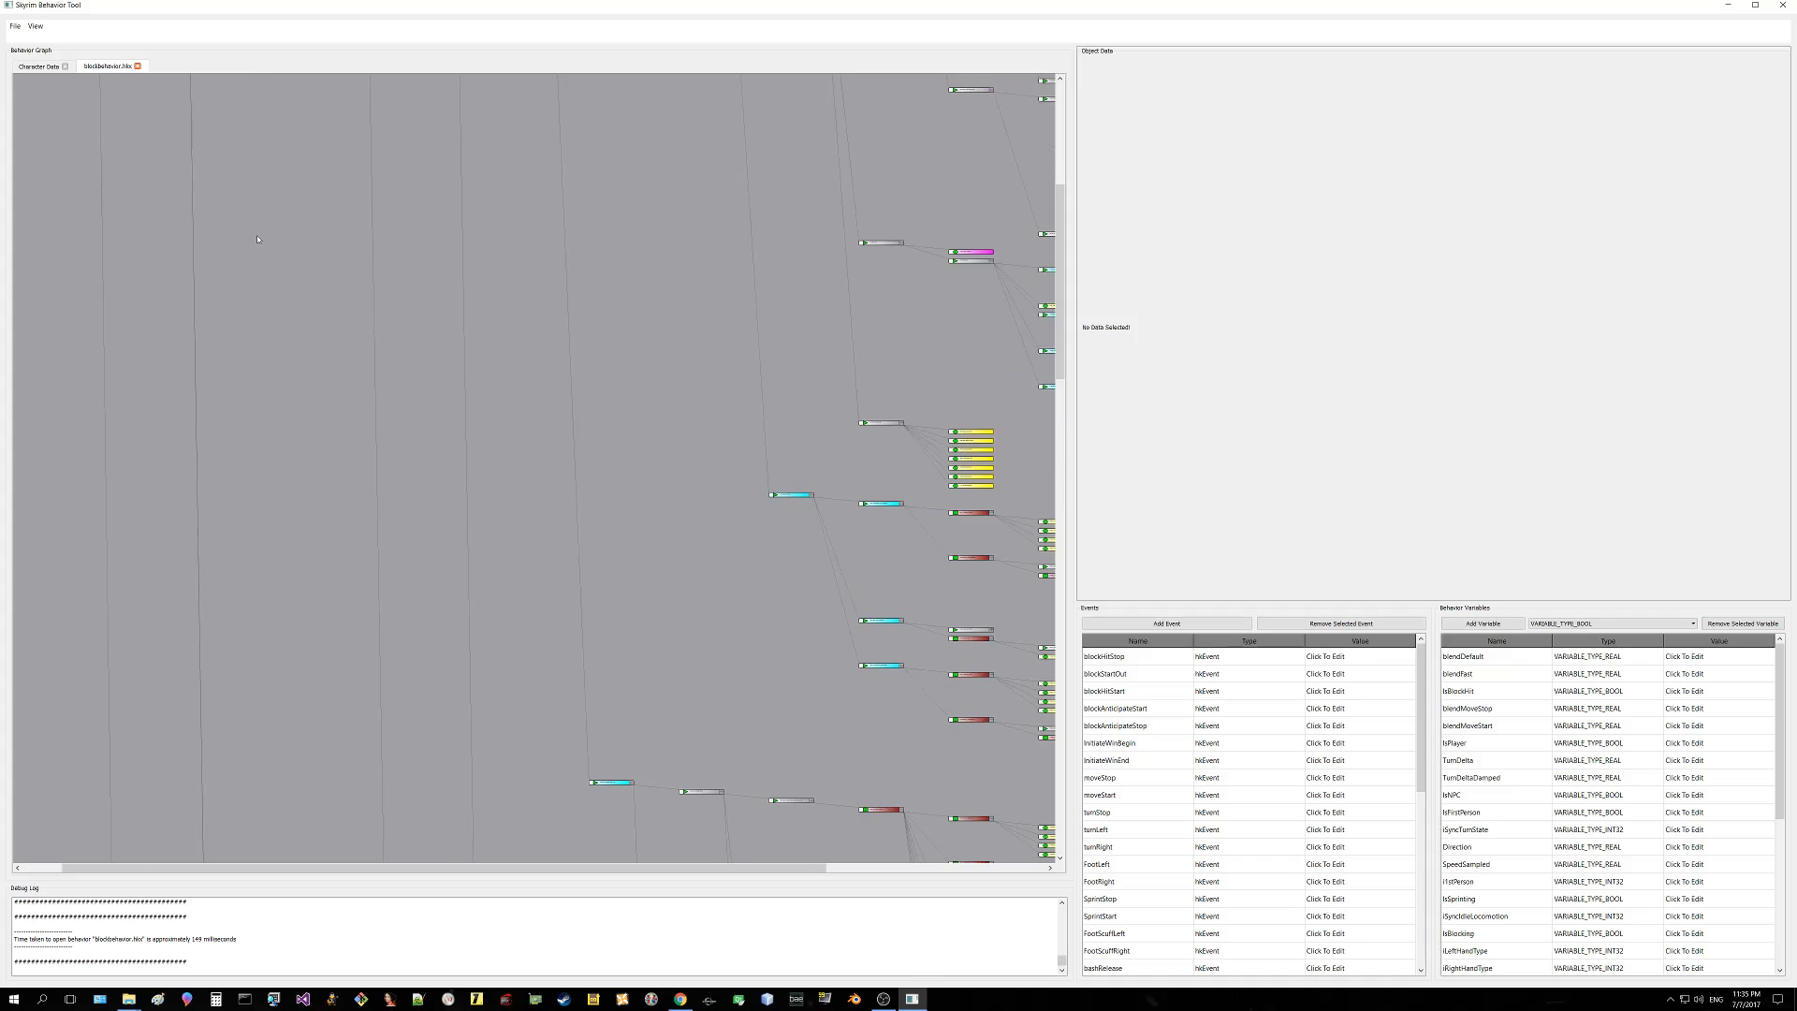
drag(485, 215, 193, 457)
drag(549, 269, 161, 449)
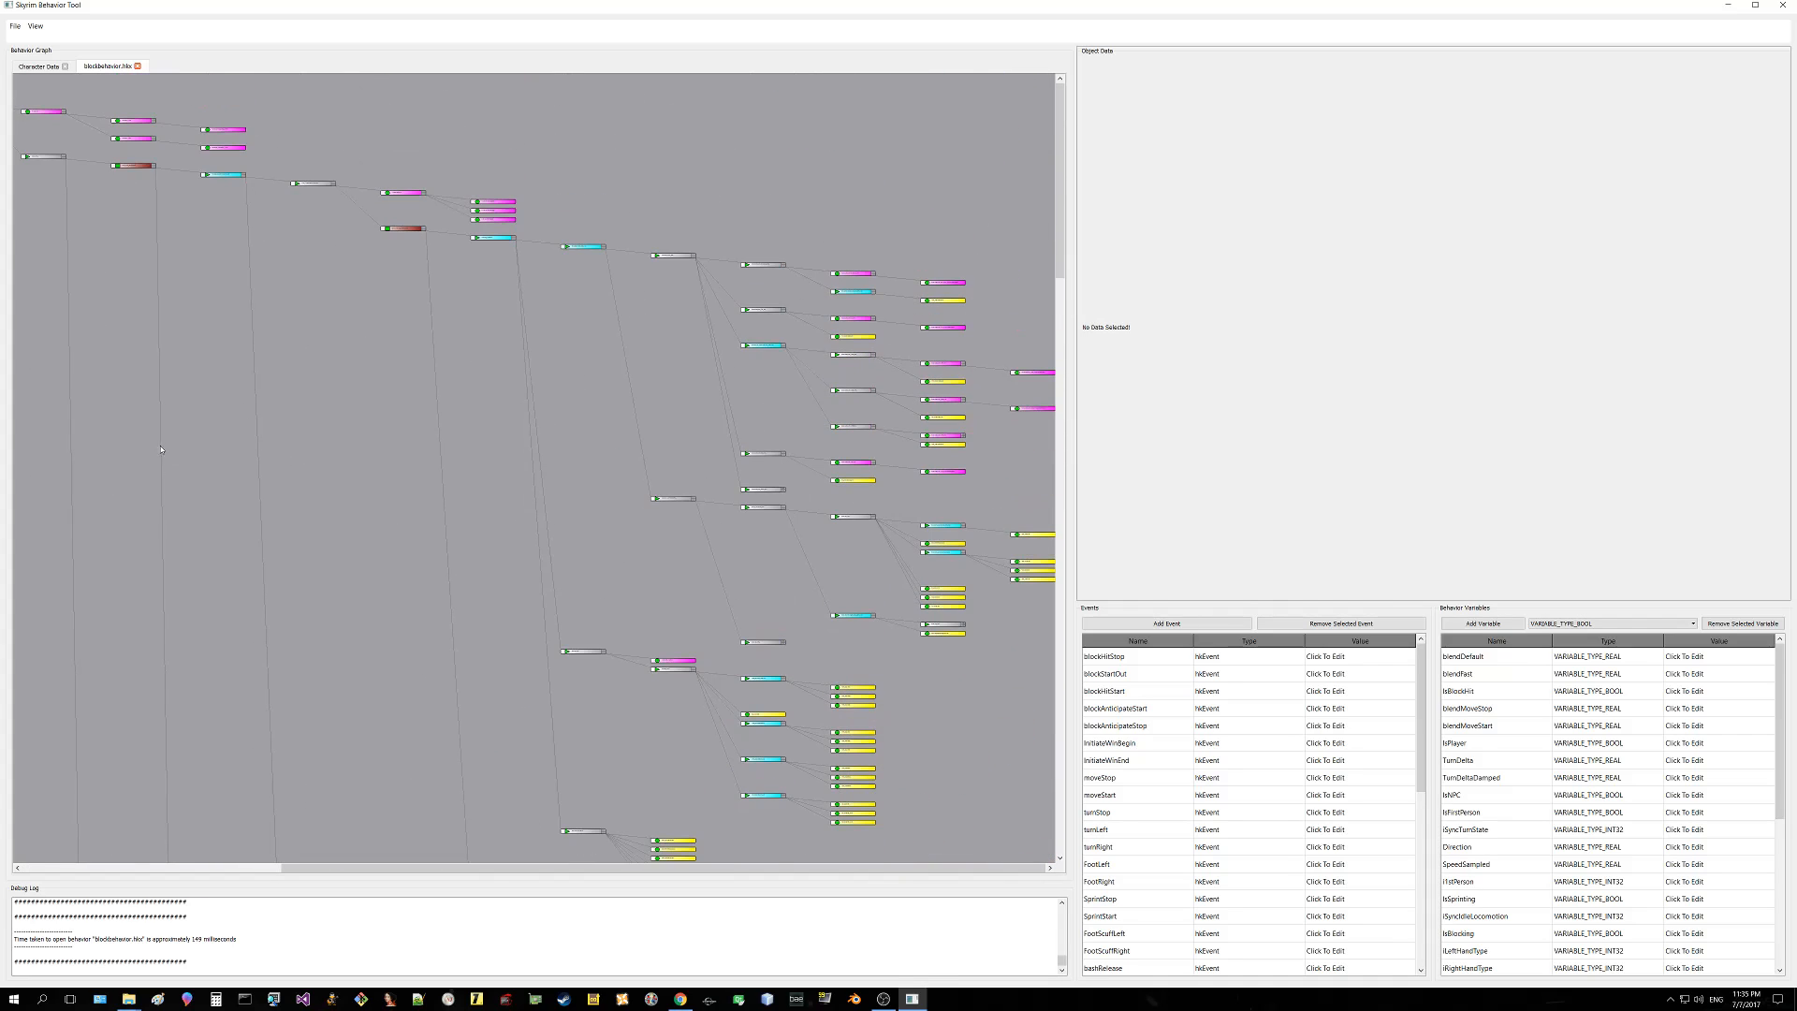
drag(436, 323, 742, 461)
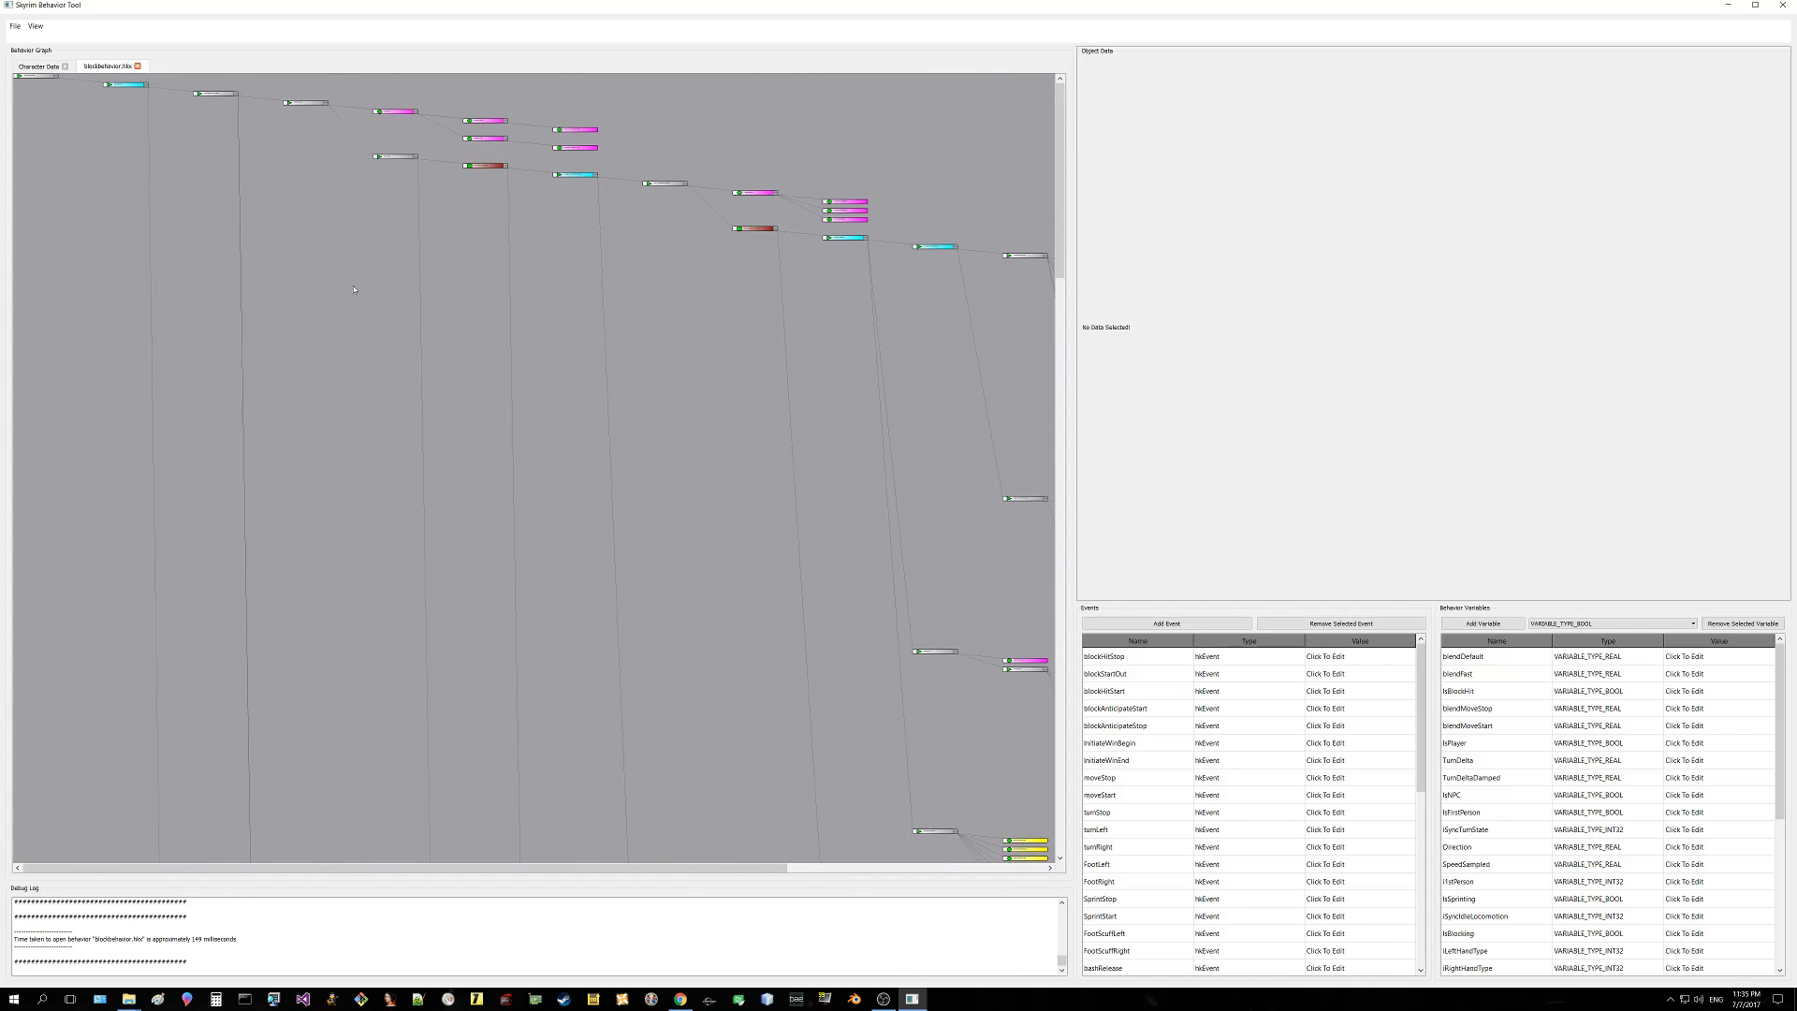
scroll(354, 289, up, 5)
drag(422, 188, 774, 512)
drag(400, 309, 537, 373)
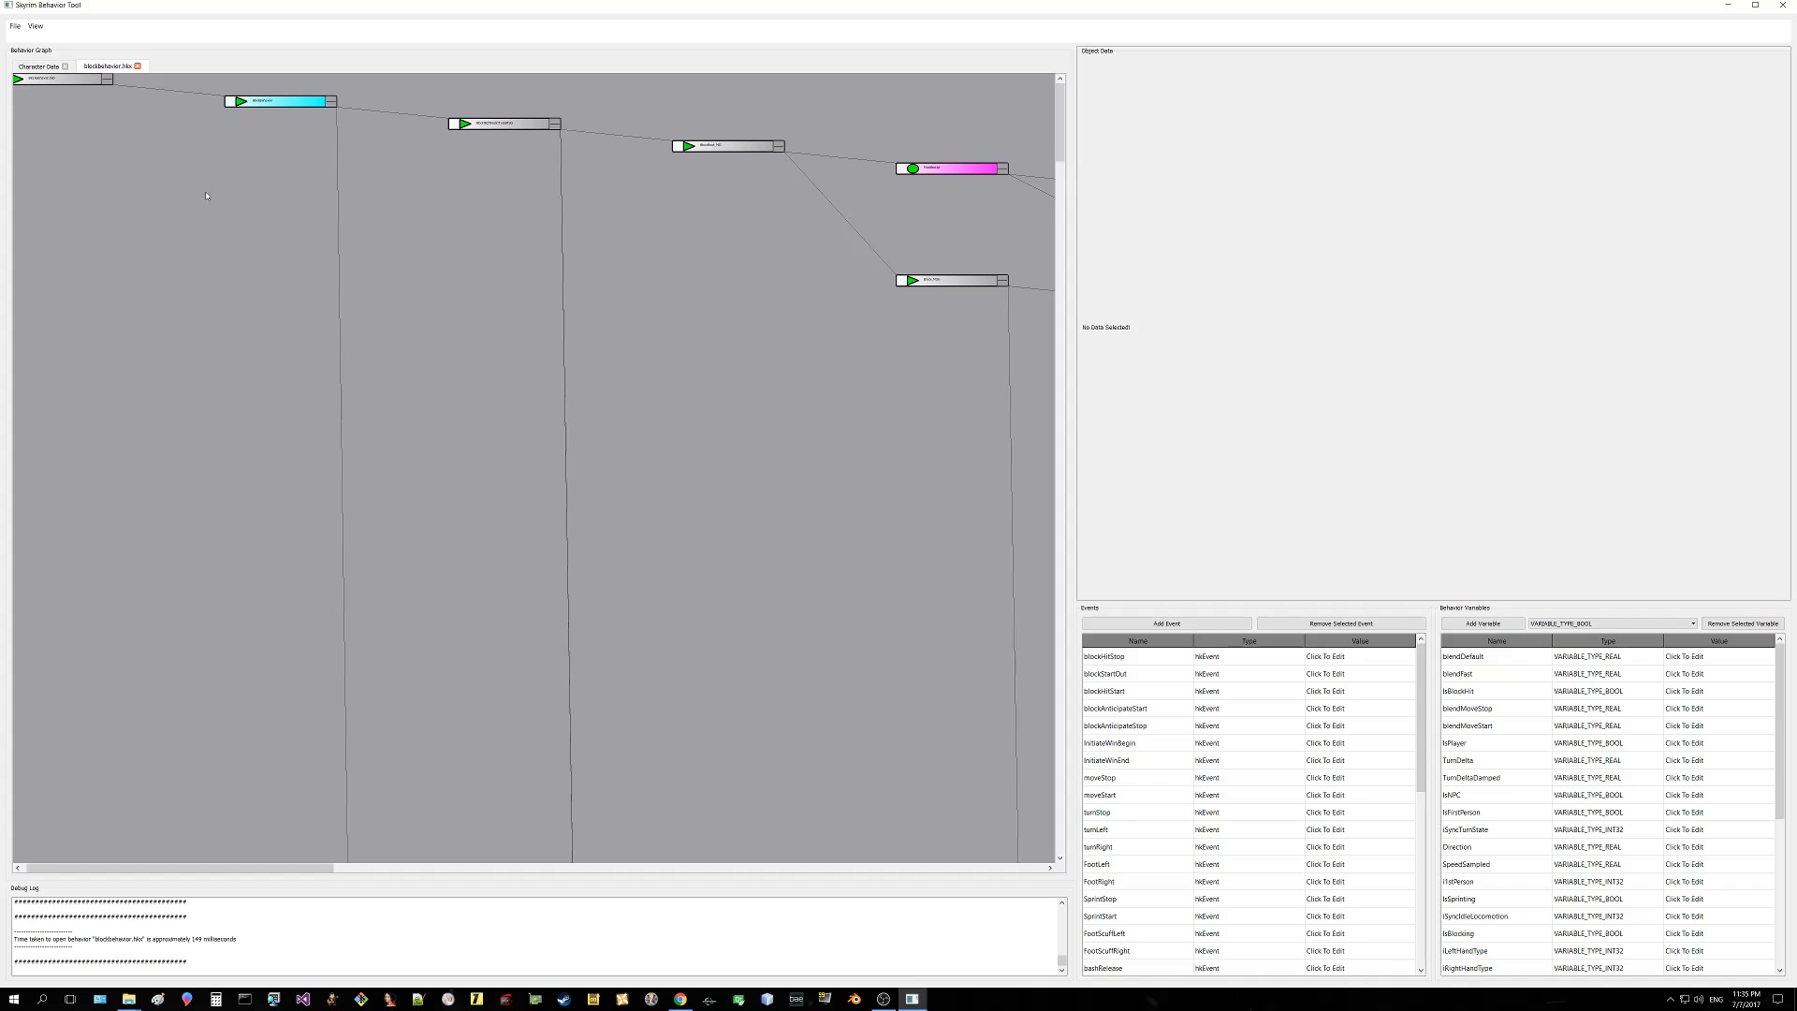
Step: Collapse the behavior graph and expand only the BlockBehavior.hkb root node and its BlockBehavior state machine
click(36, 27)
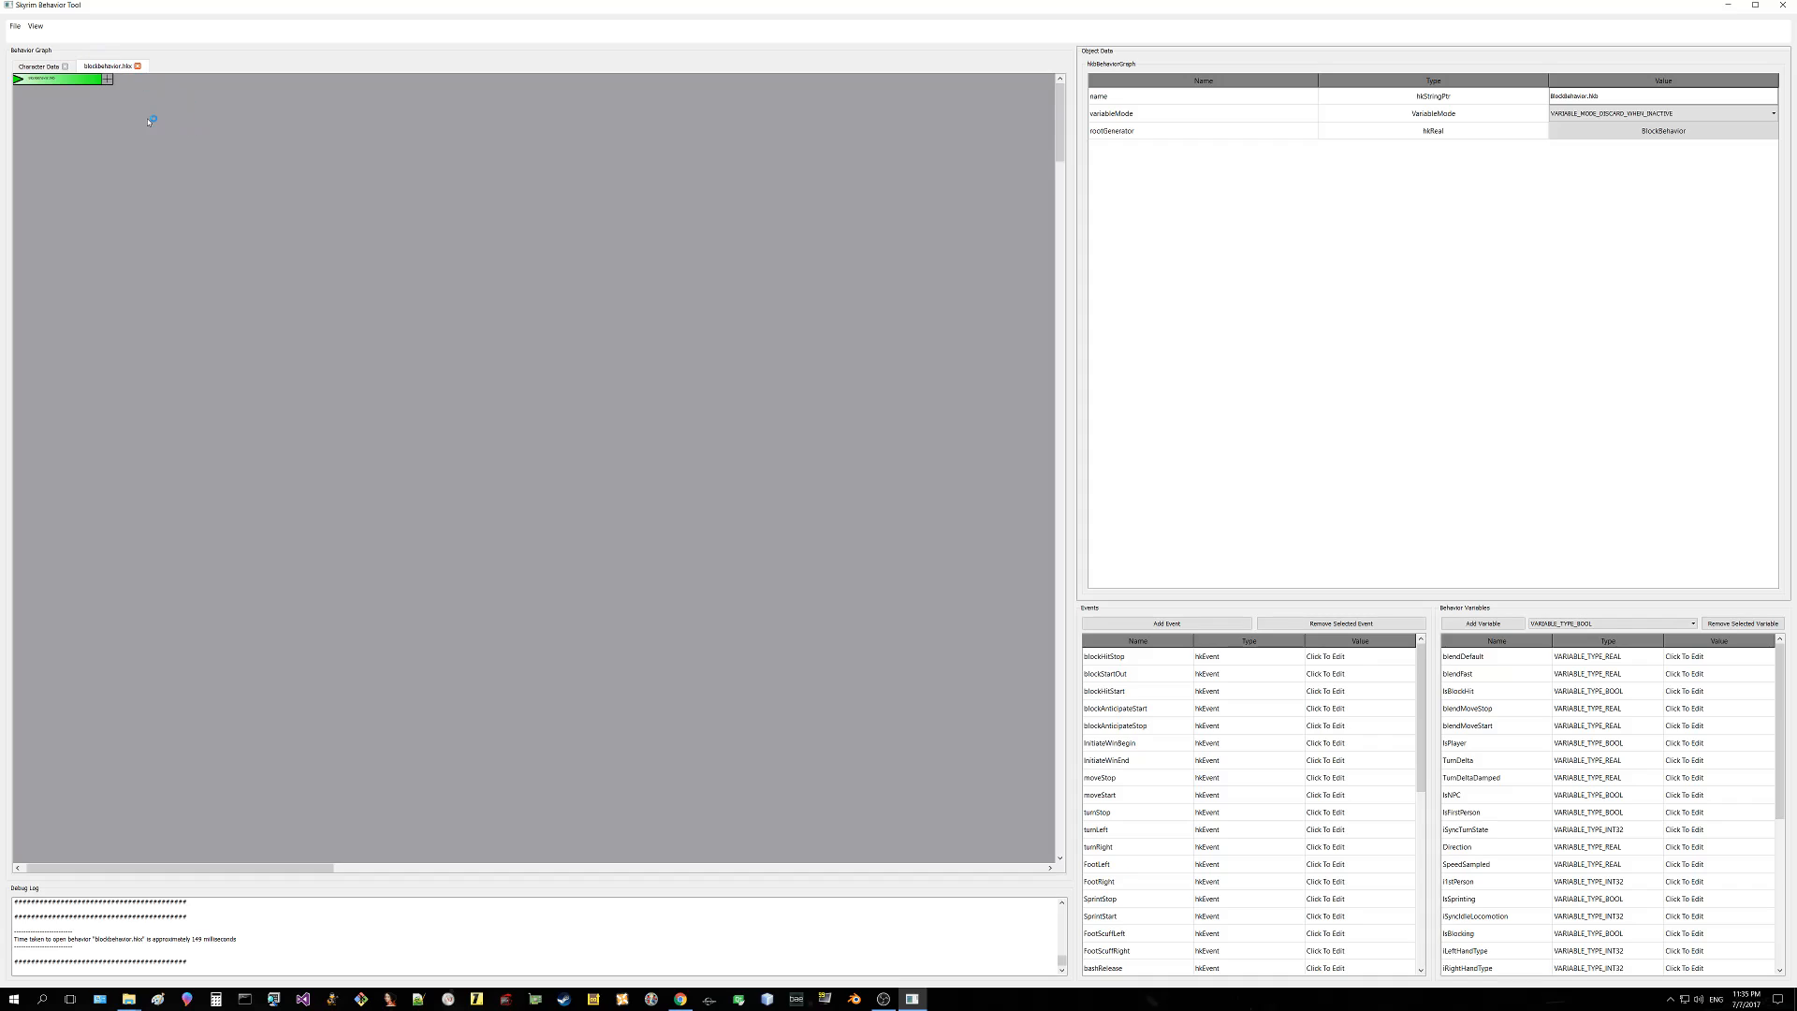
click(119, 81)
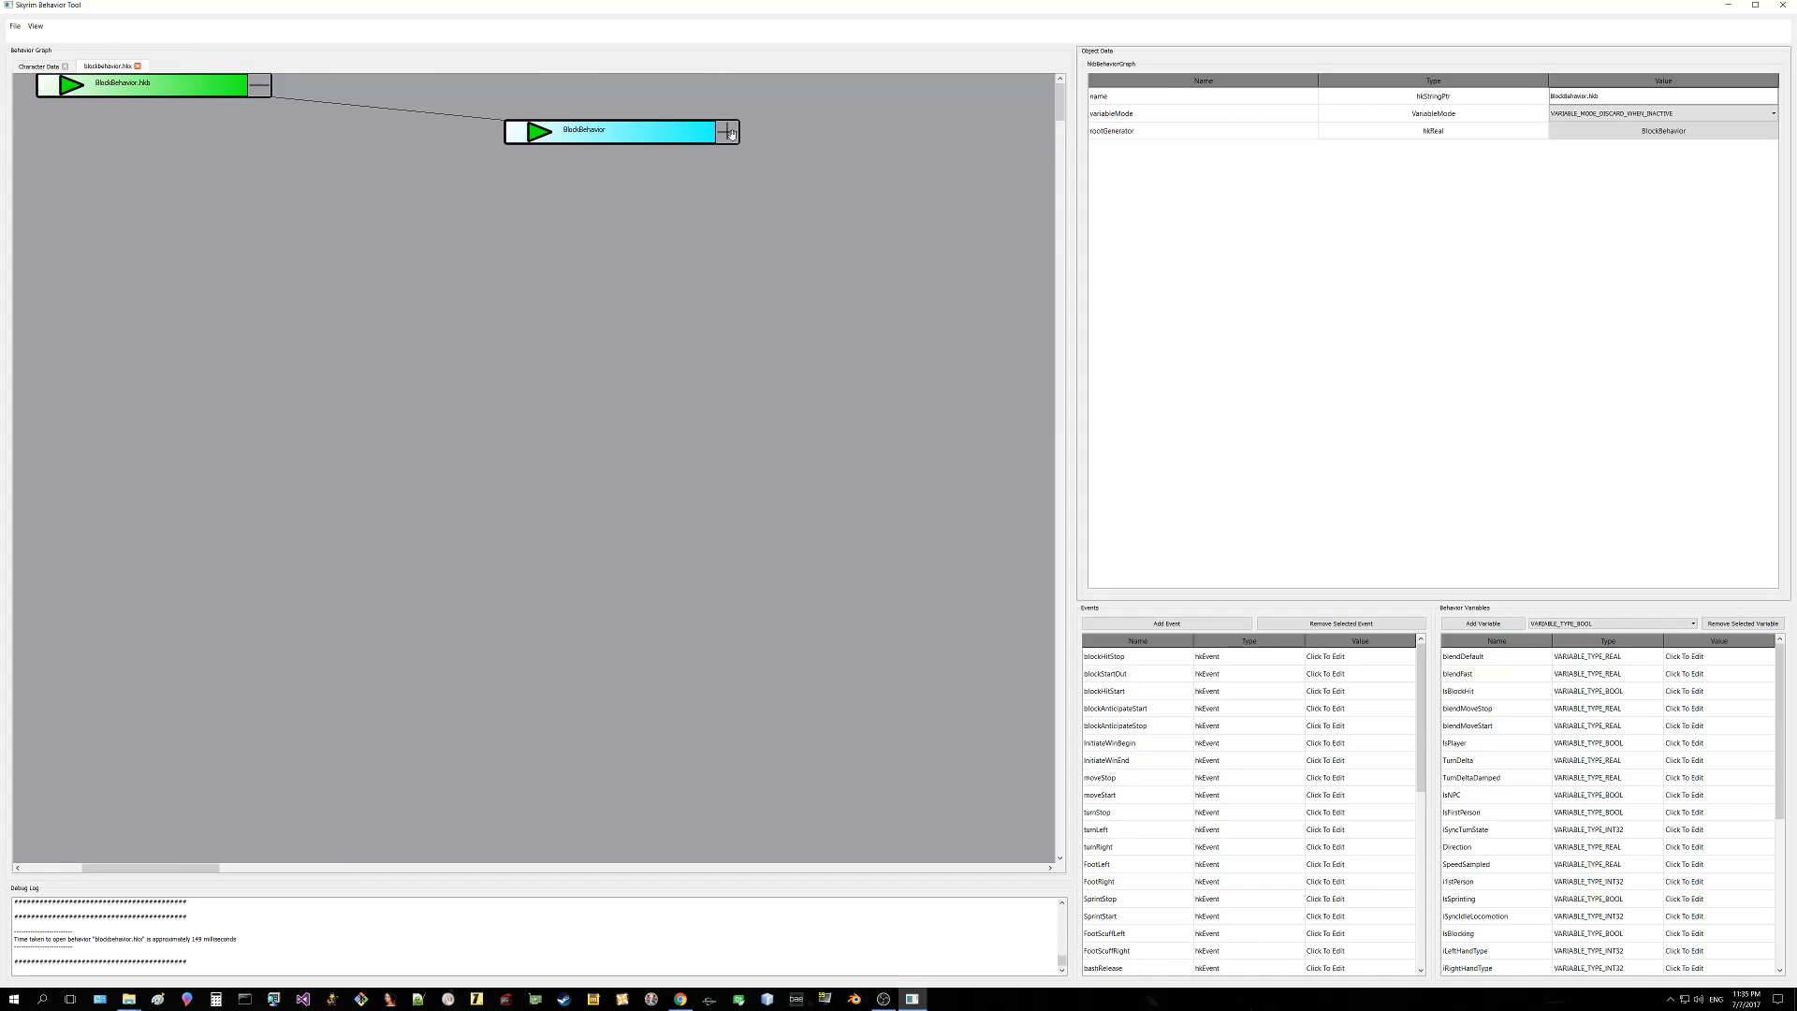
click(737, 133)
drag(789, 314, 388, 308)
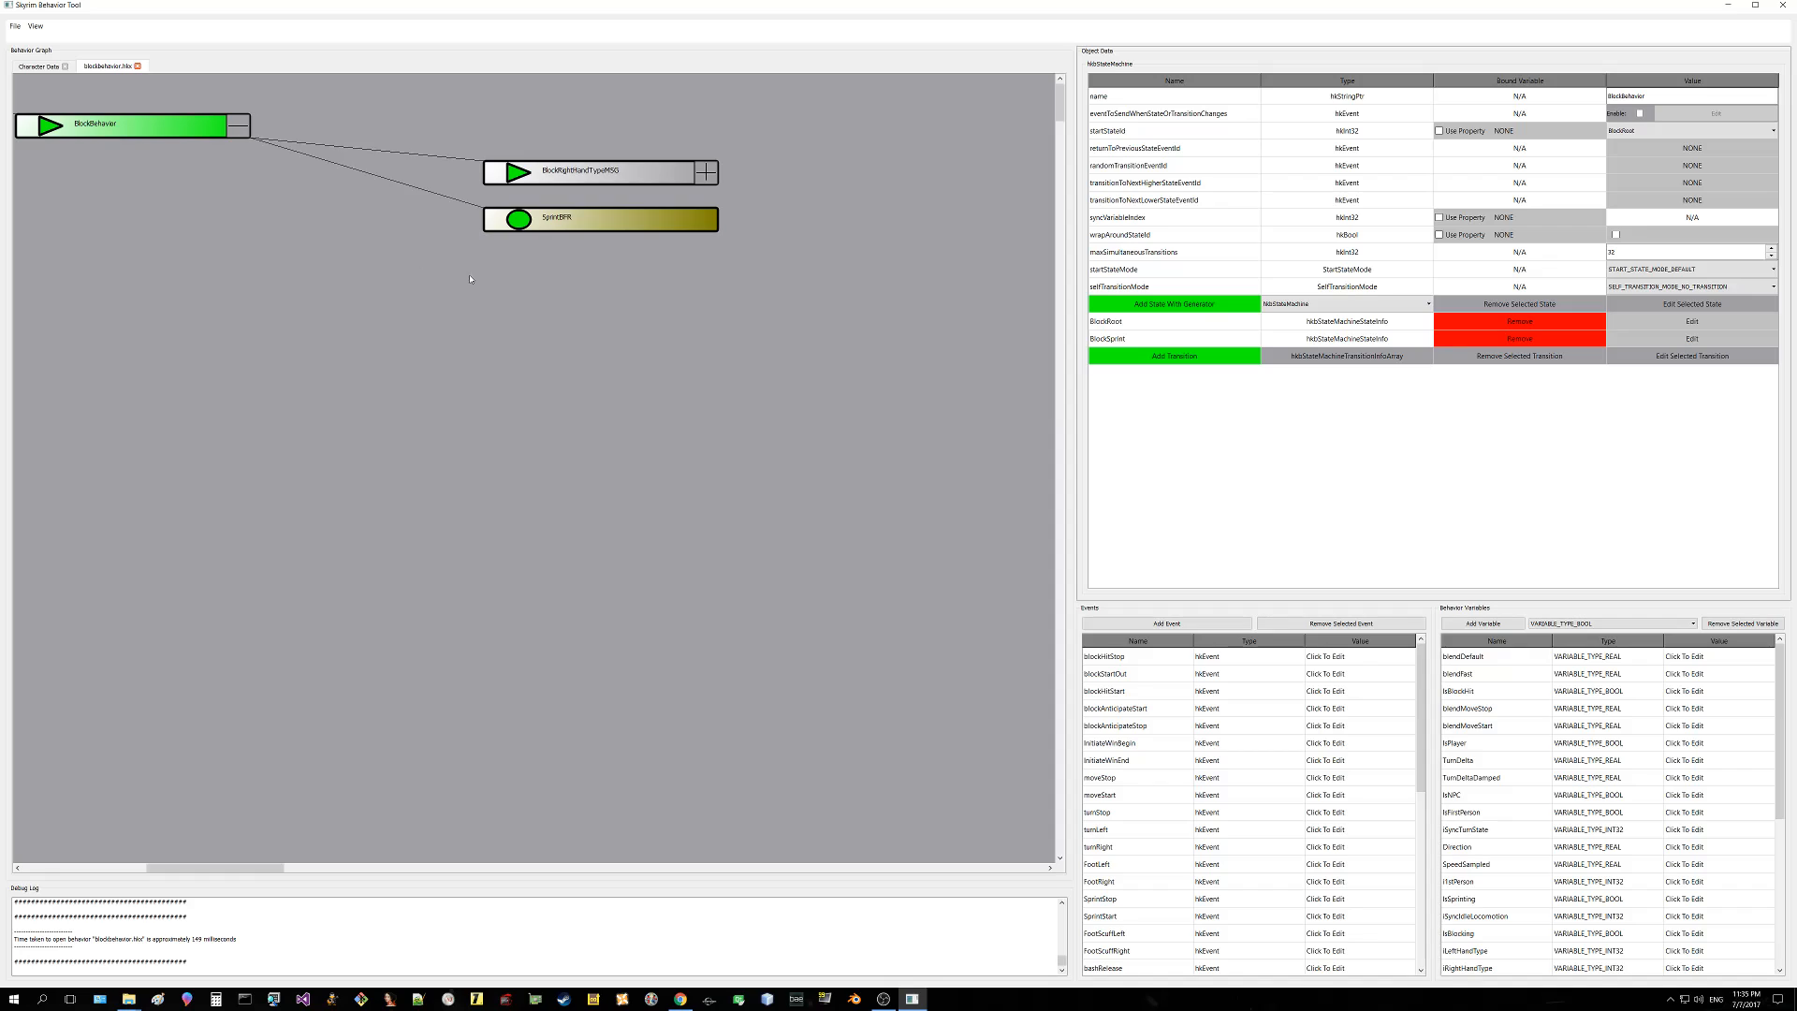
drag(235, 254, 565, 326)
drag(406, 237, 483, 239)
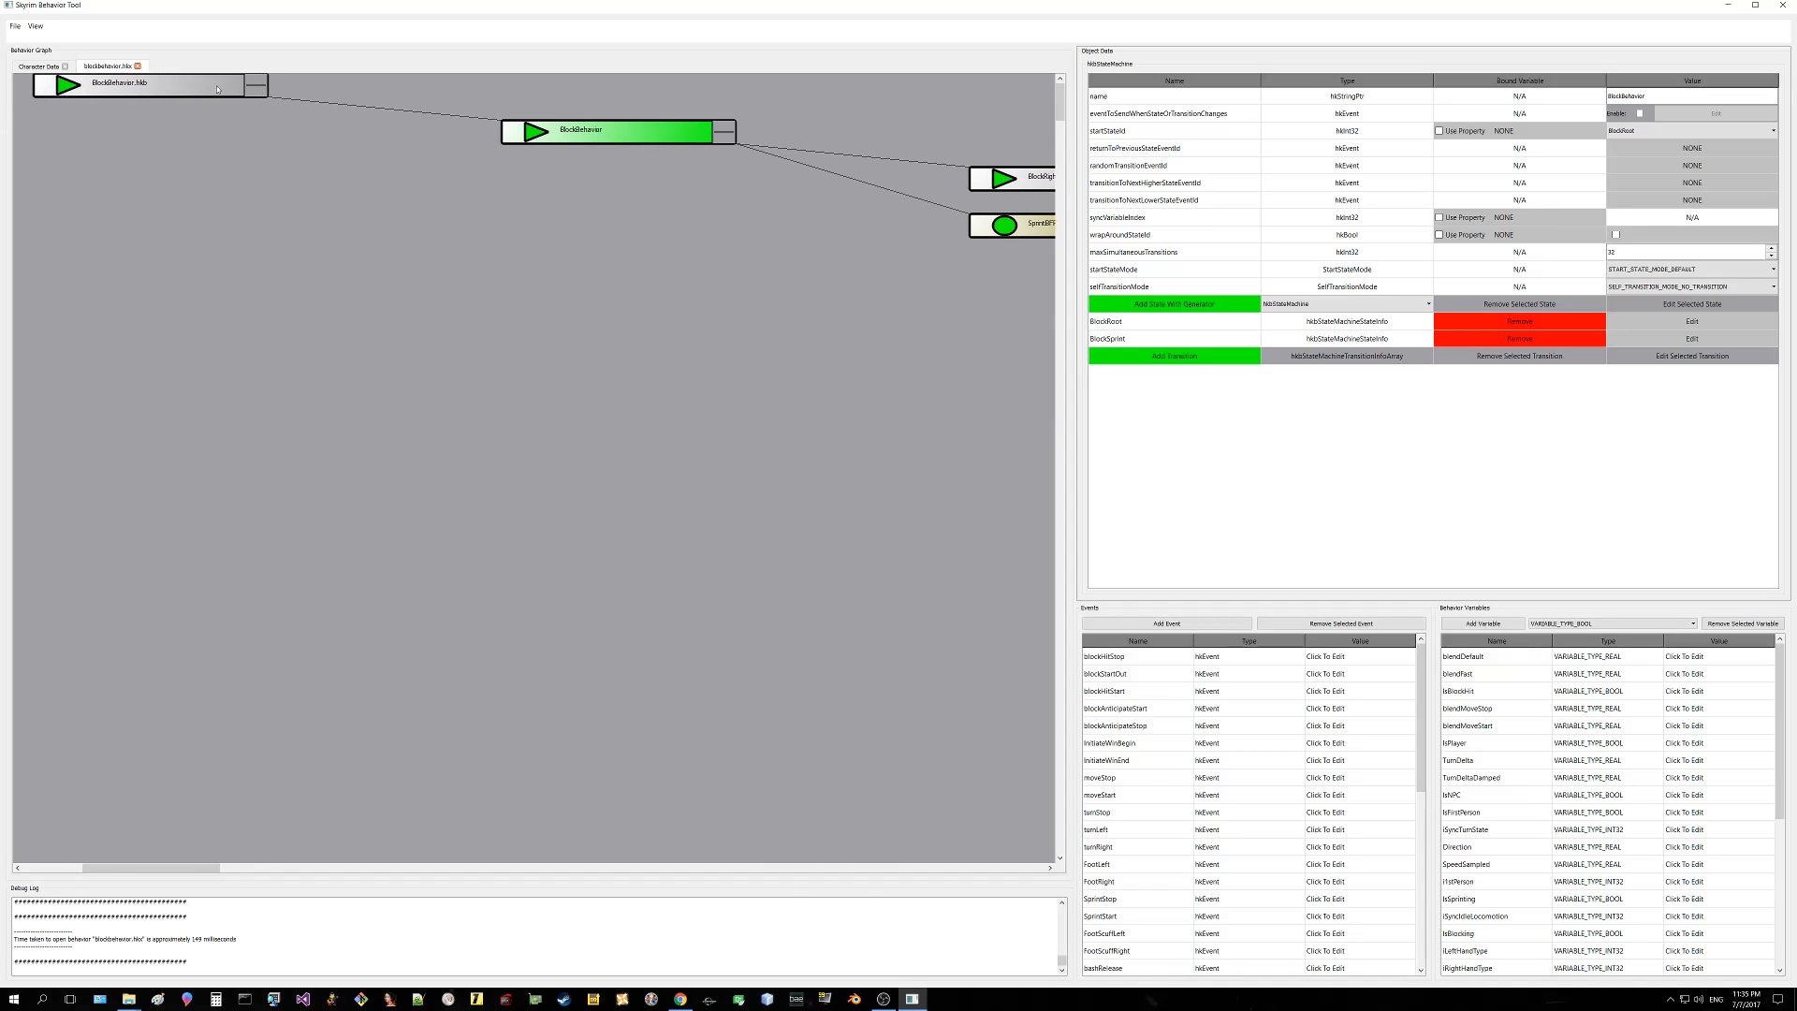
Step: Show the data of the BlockBehavior.hkb root node and view the options for its variableMode
click(195, 89)
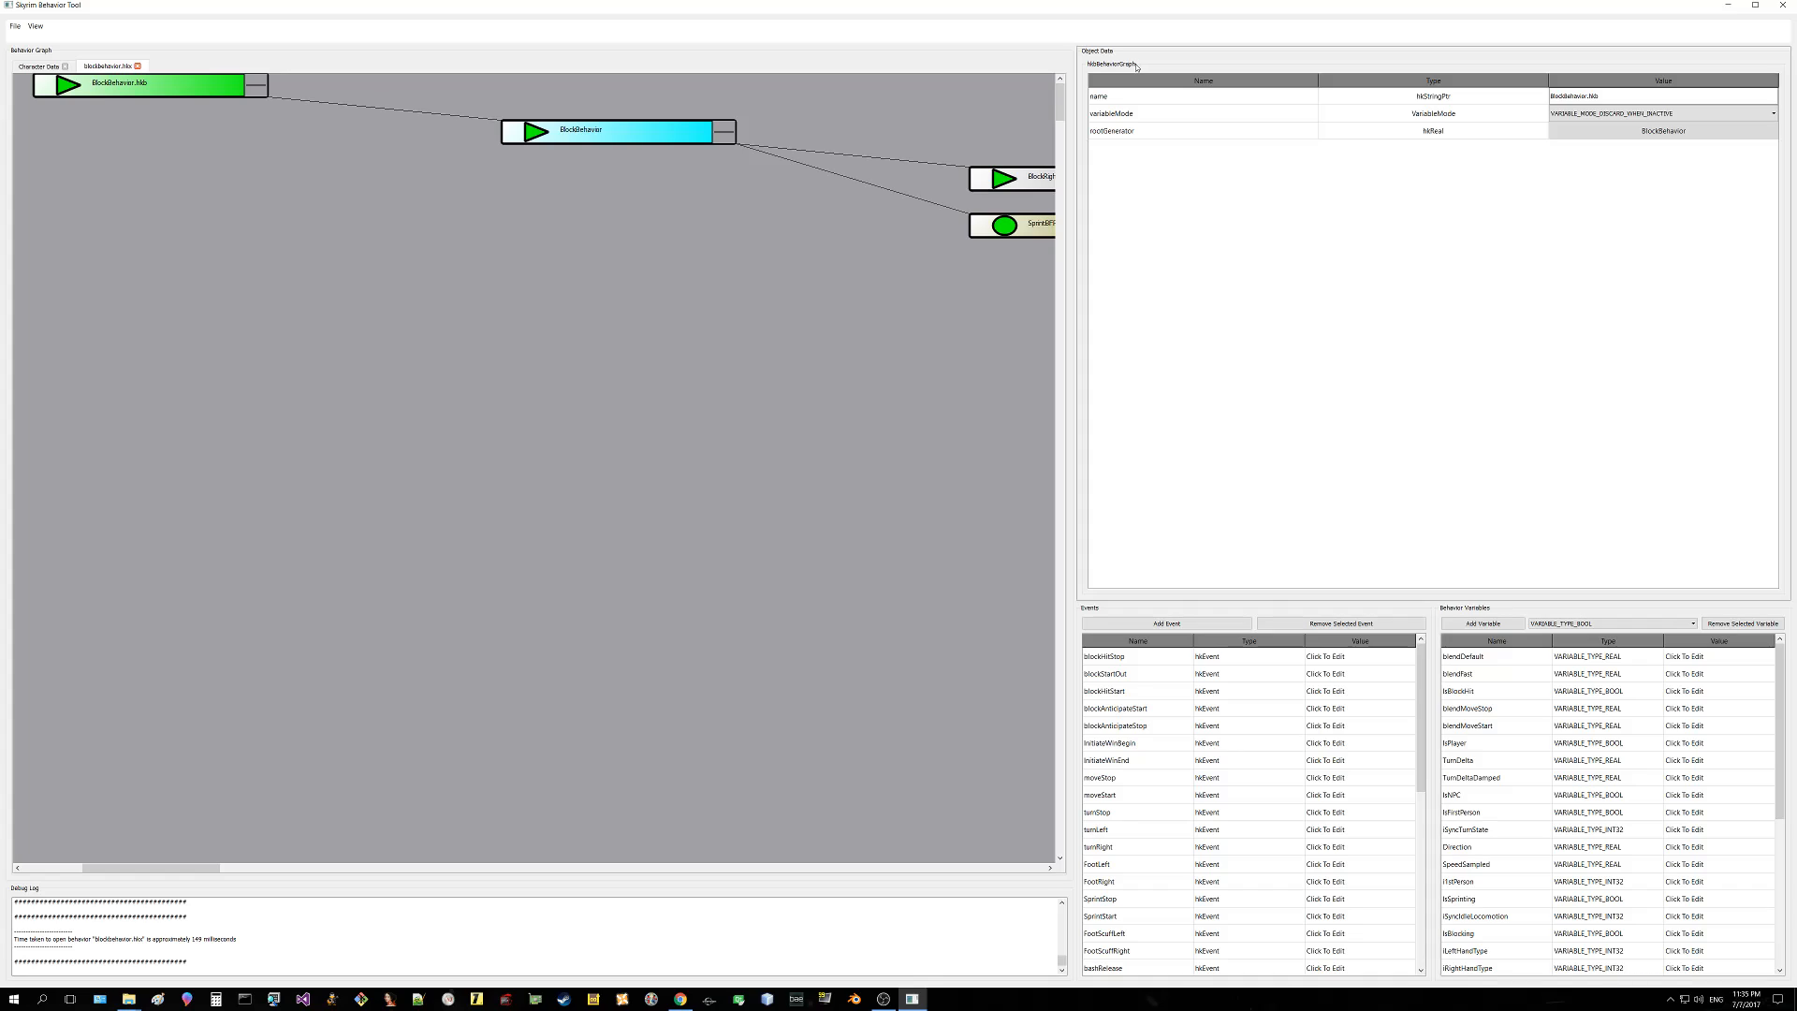
click(1630, 116)
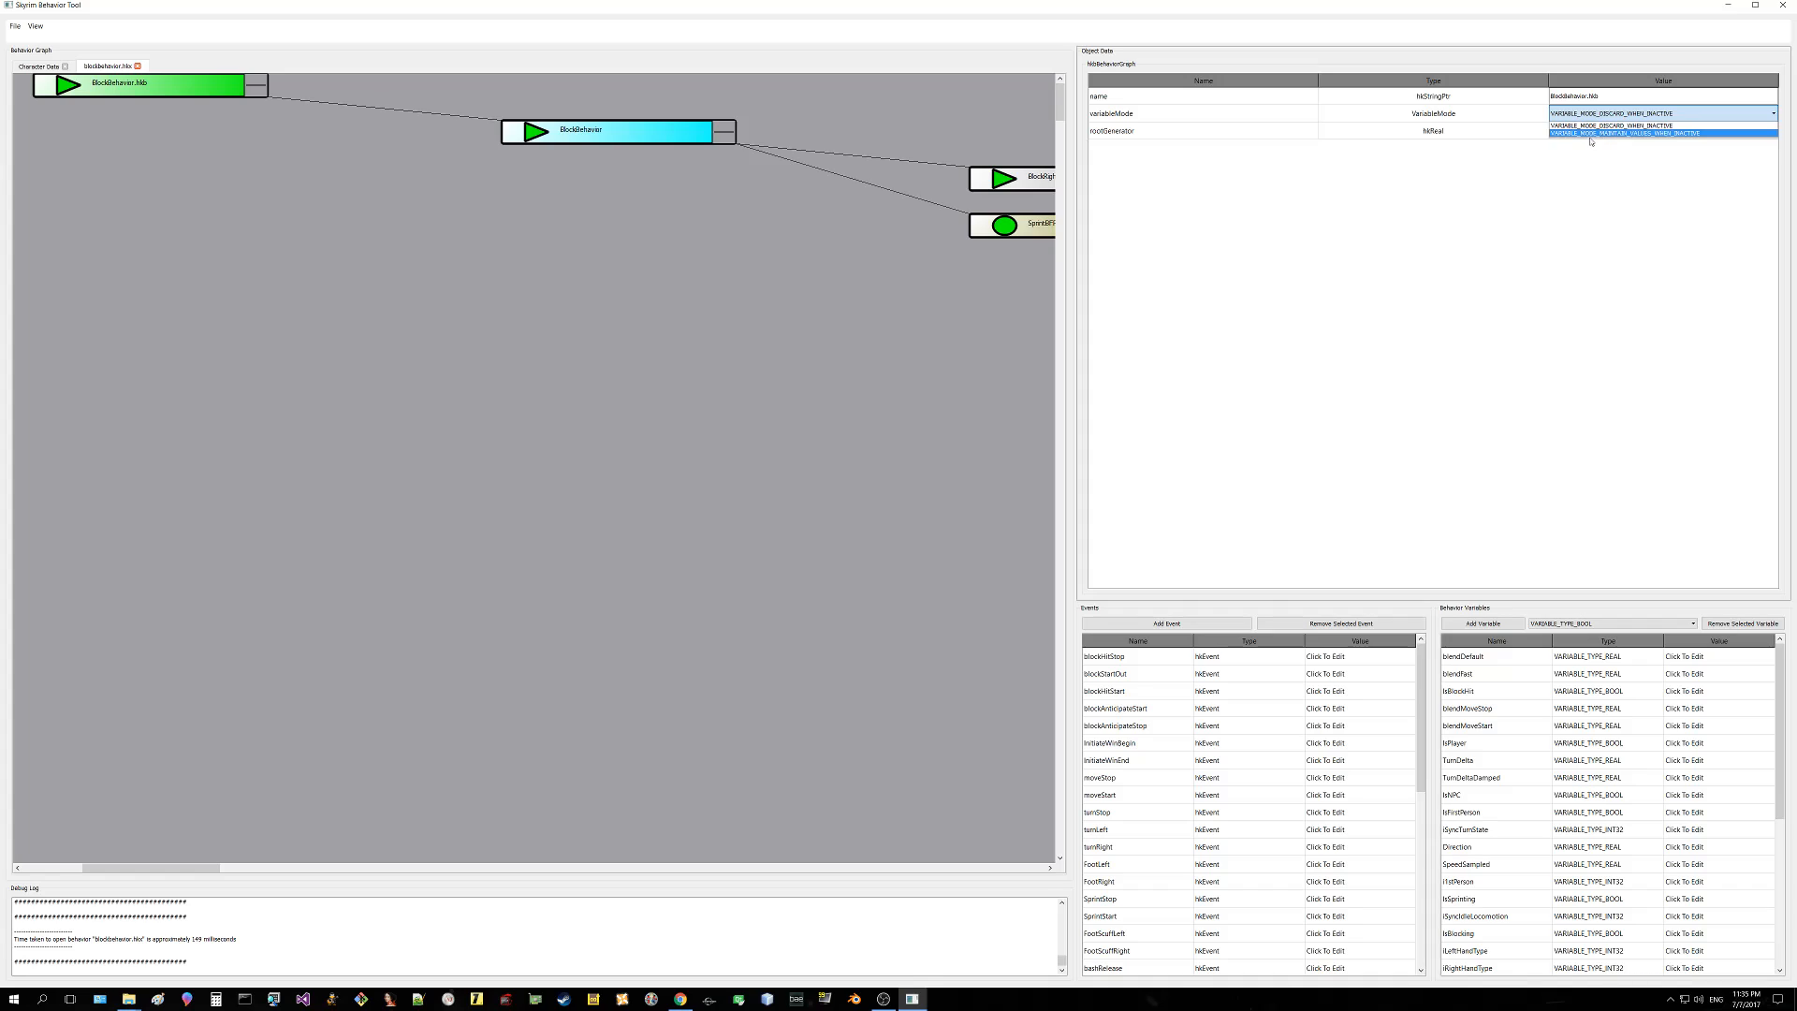
click(1595, 119)
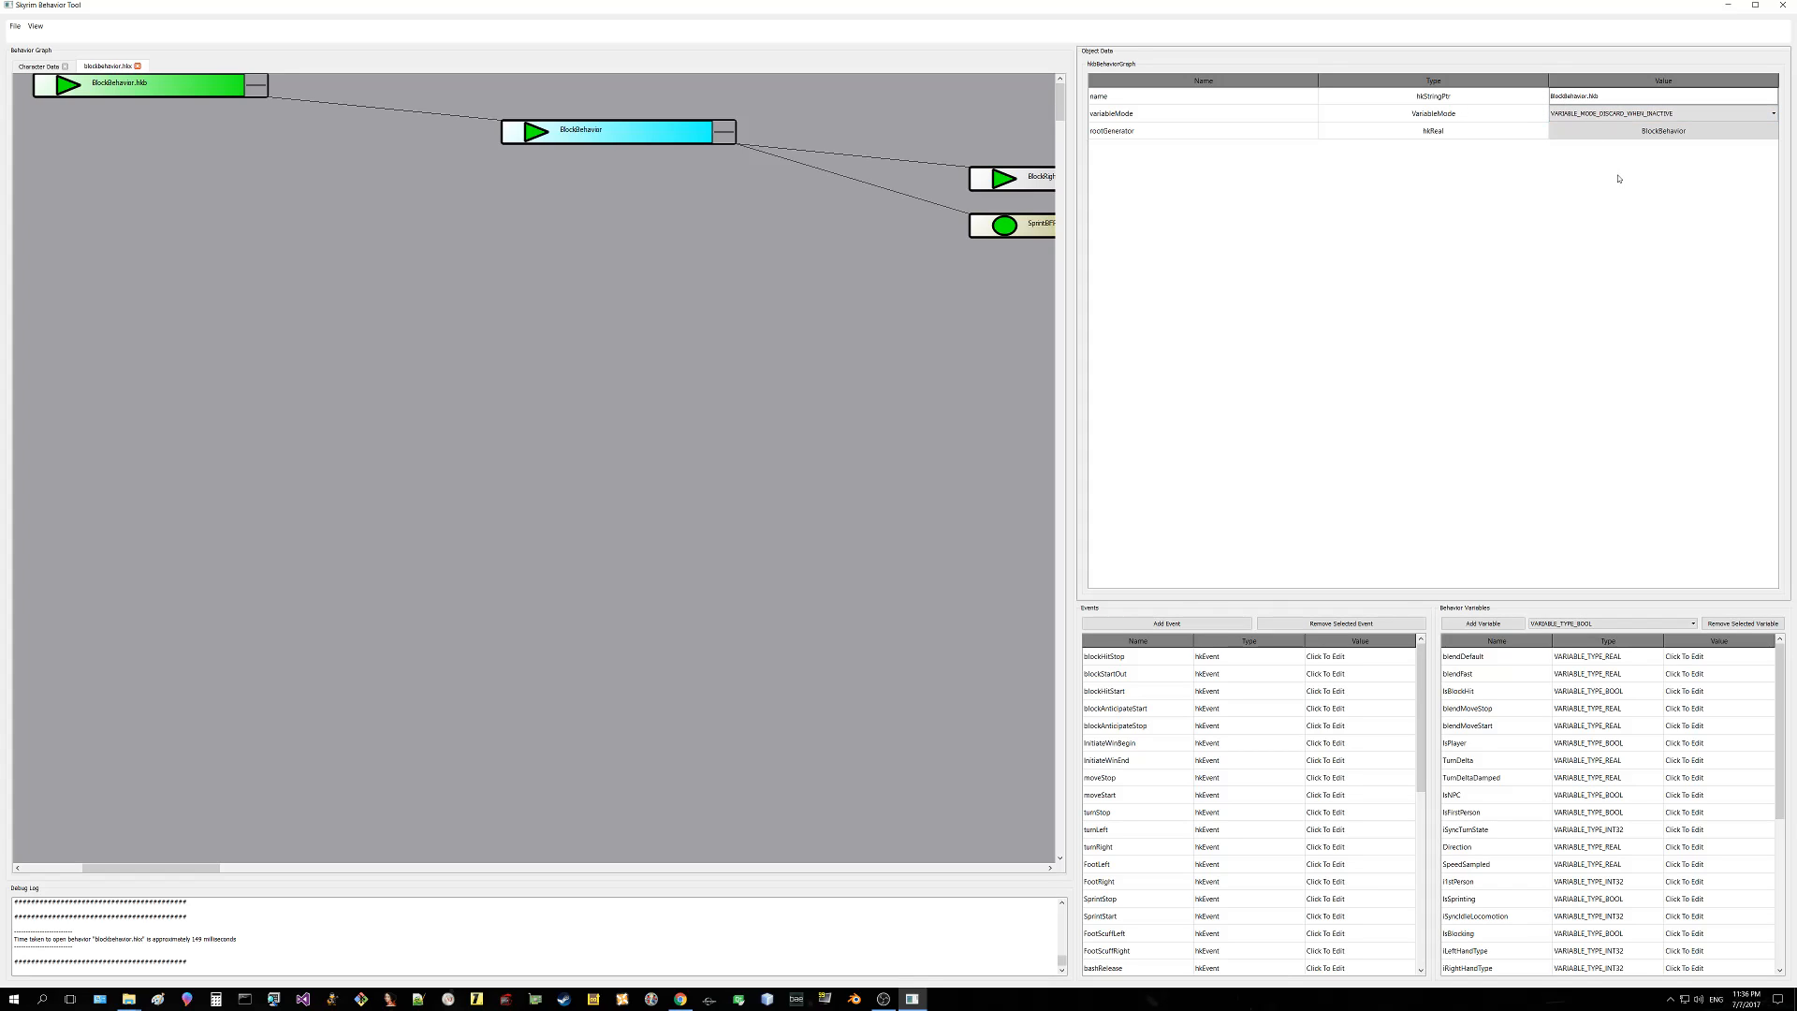
Step: View the generators available for the rootGenerator, widening the name column to read them, and cancel the selection
click(1647, 133)
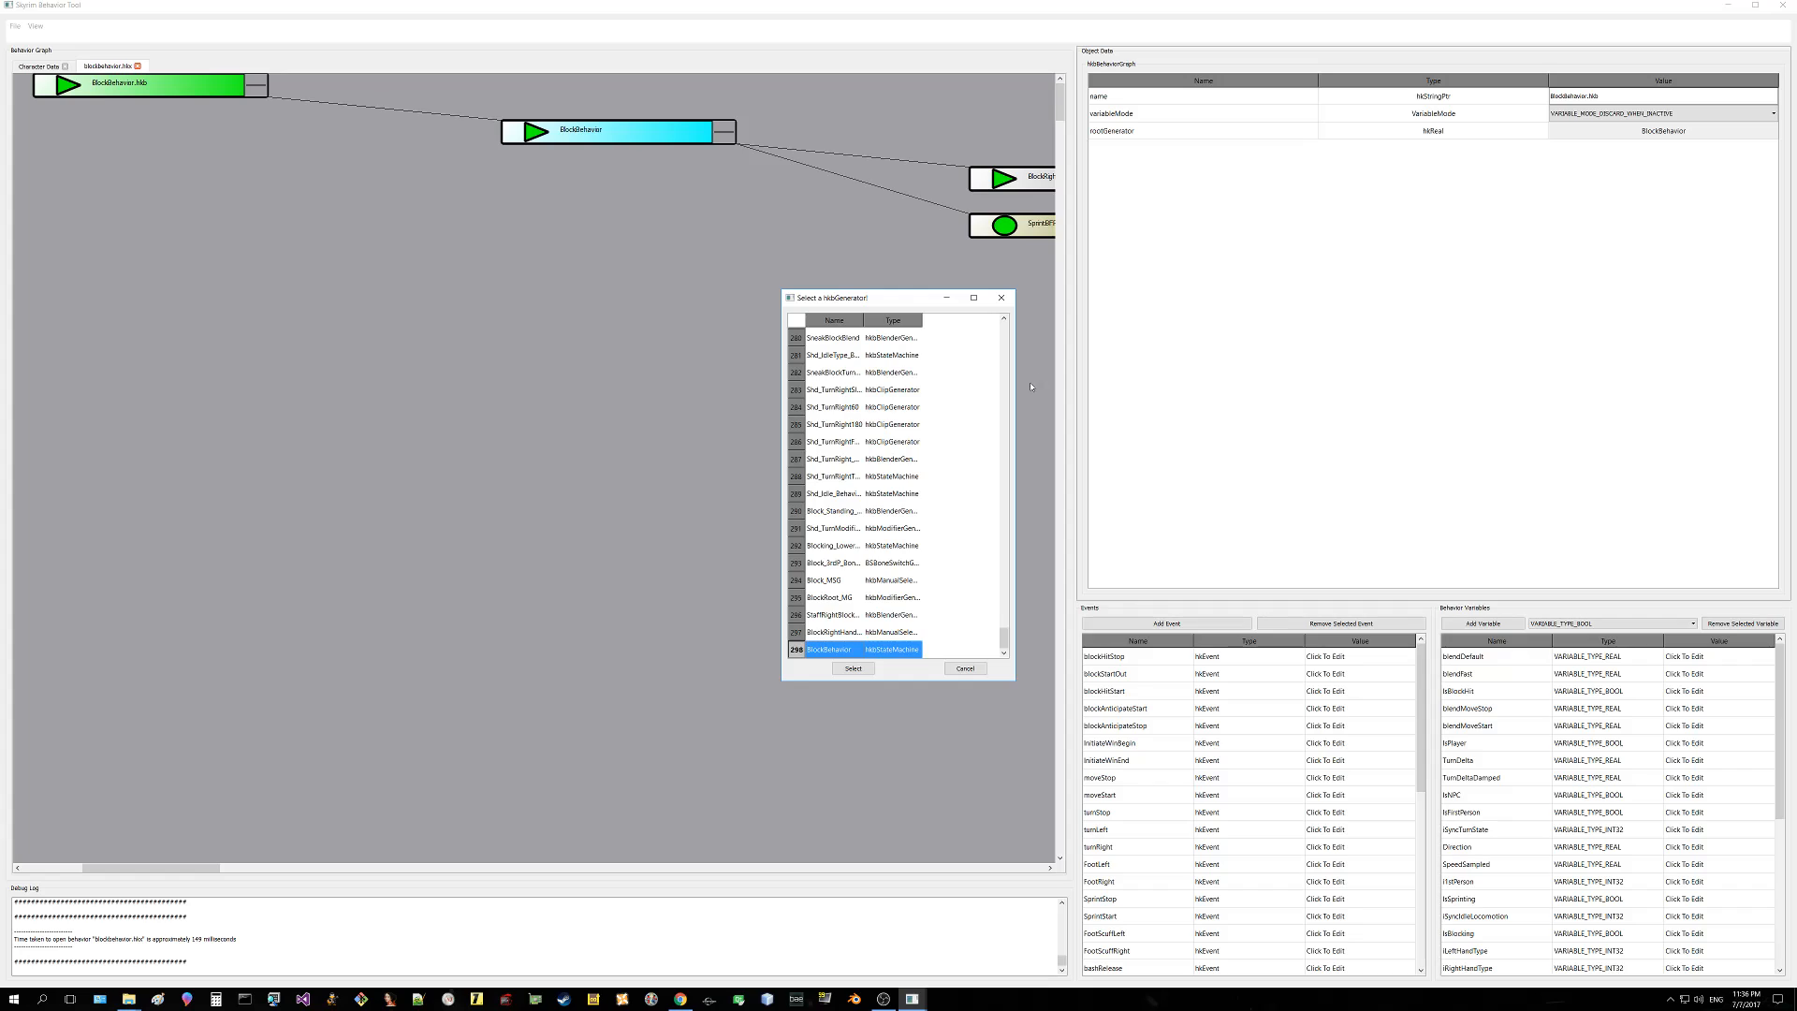
drag(920, 319, 1014, 320)
drag(913, 321, 944, 321)
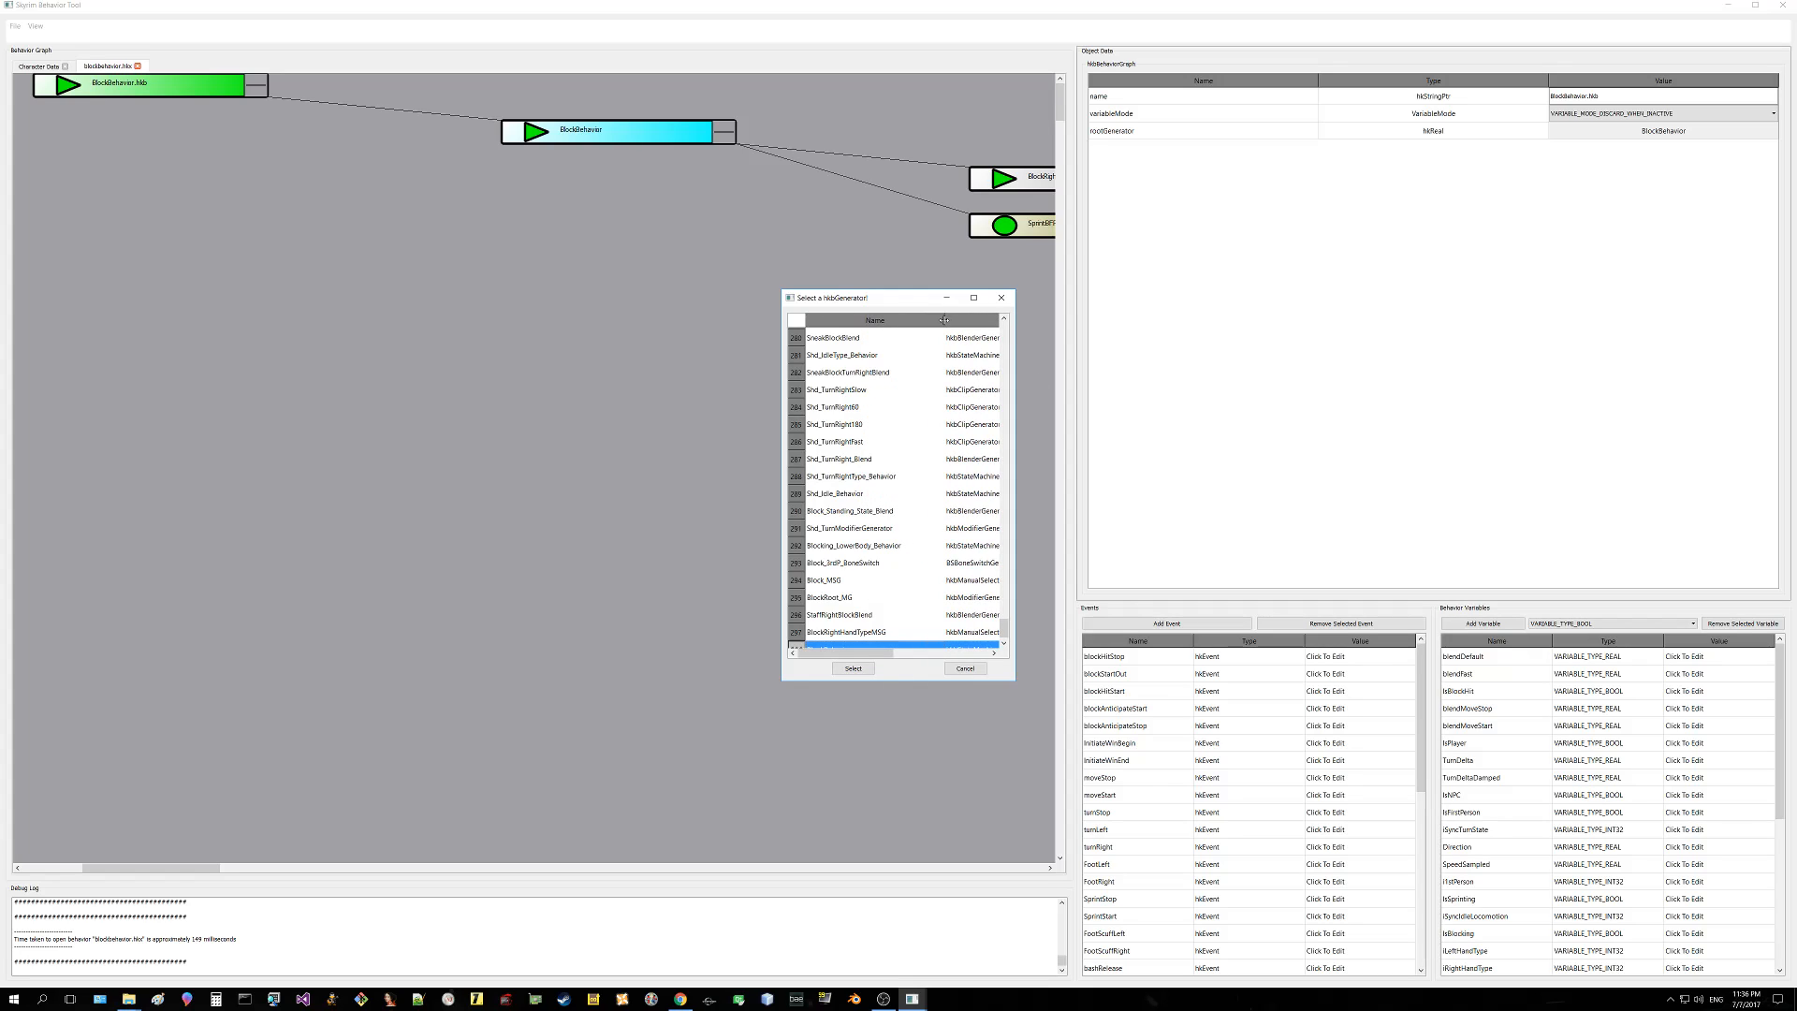
drag(1003, 629, 1011, 352)
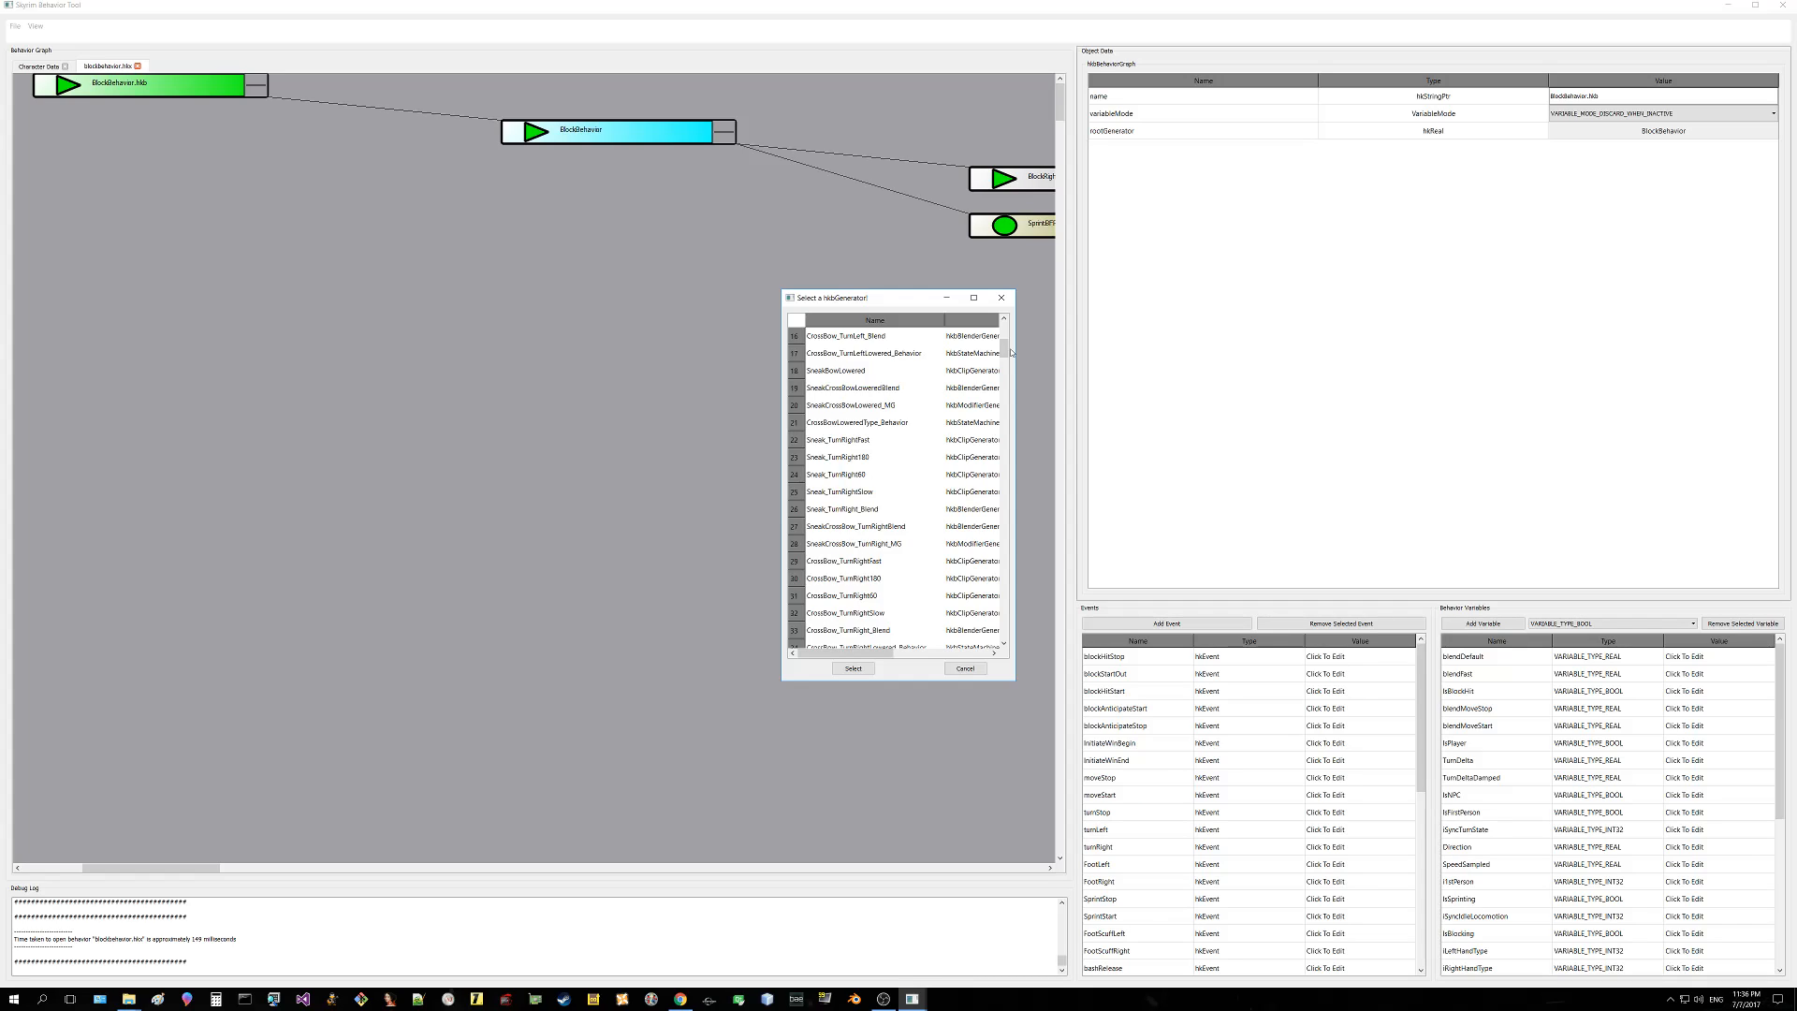
click(968, 671)
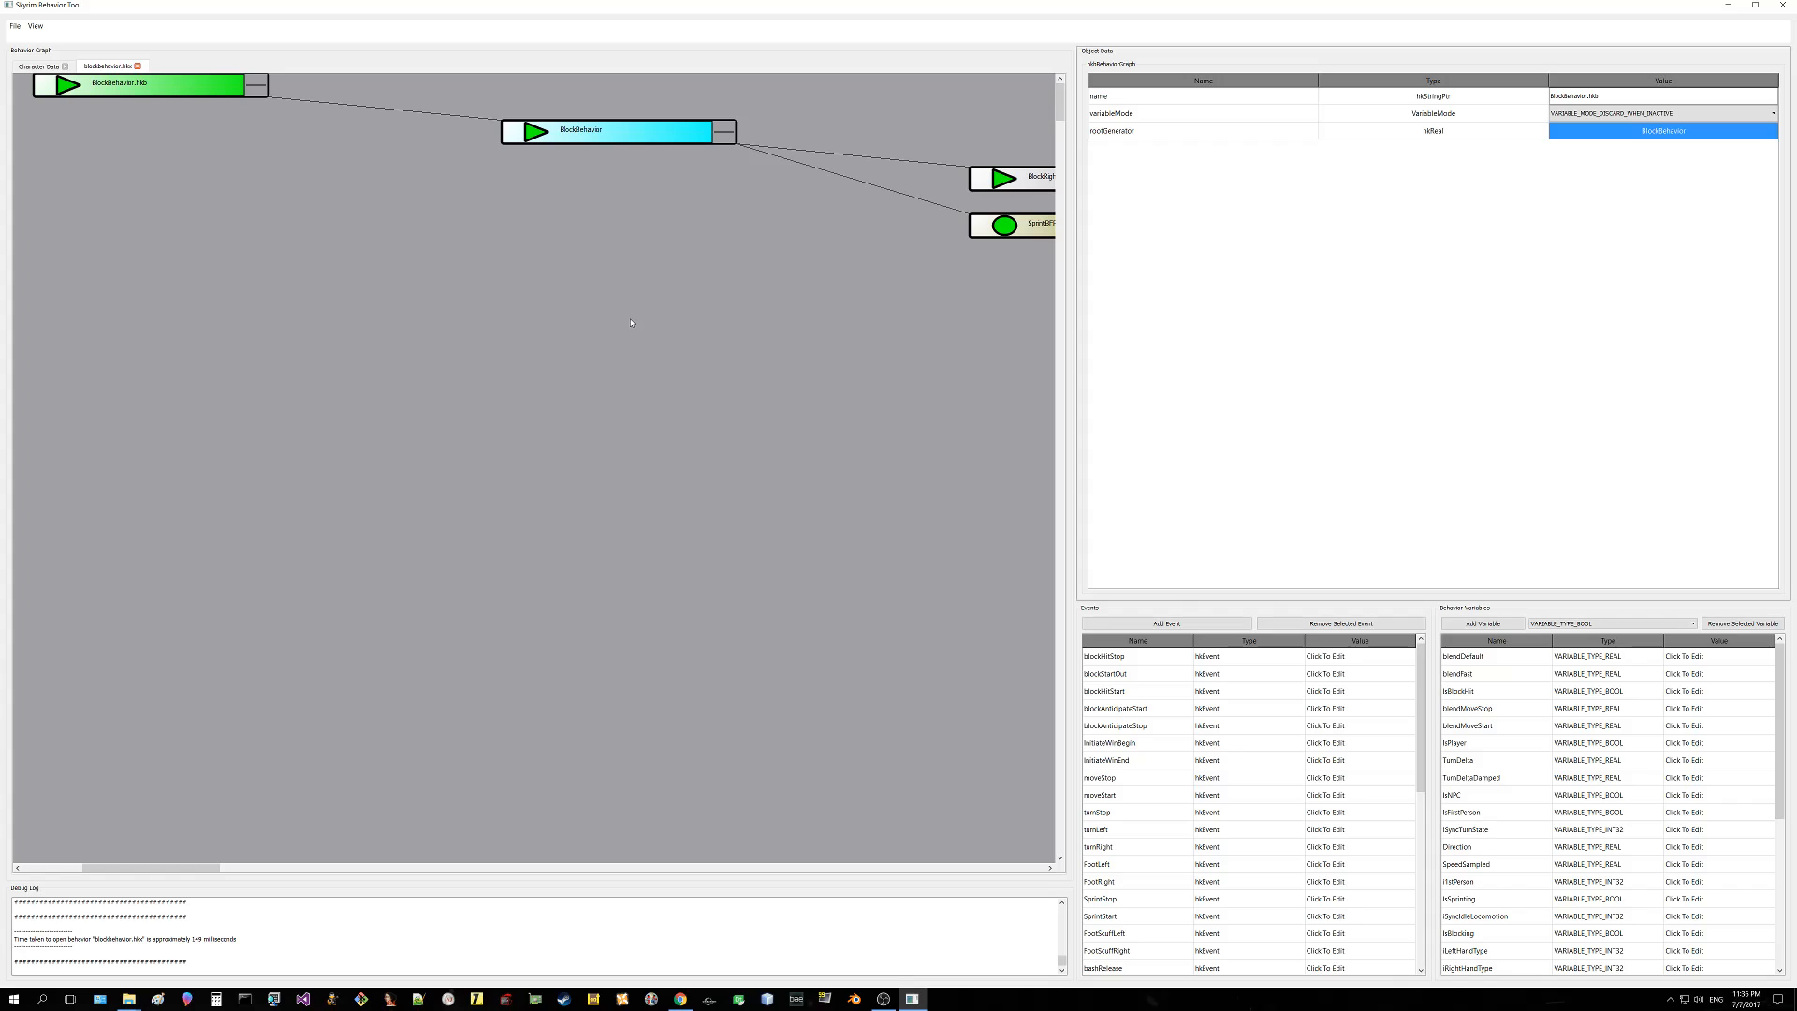
Step: Show the data of the BlockBehavior state machine and compare its startStateId options with its child nodes
click(652, 135)
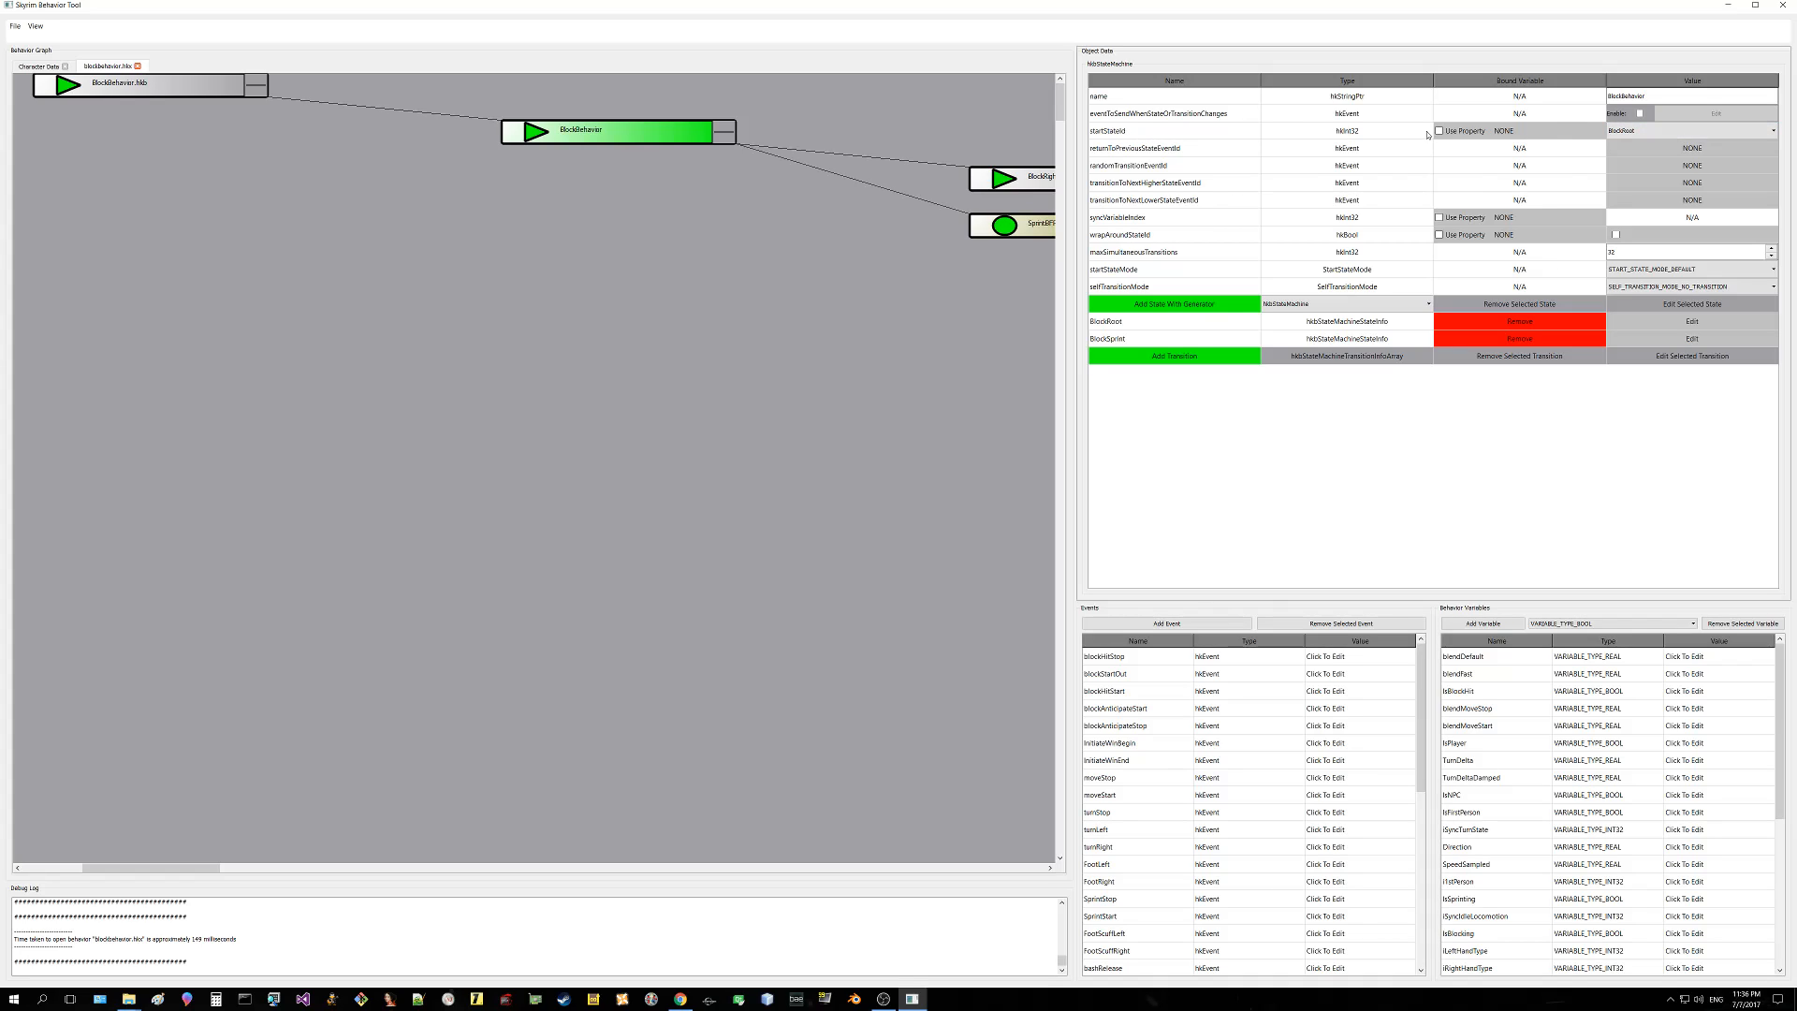
click(1636, 133)
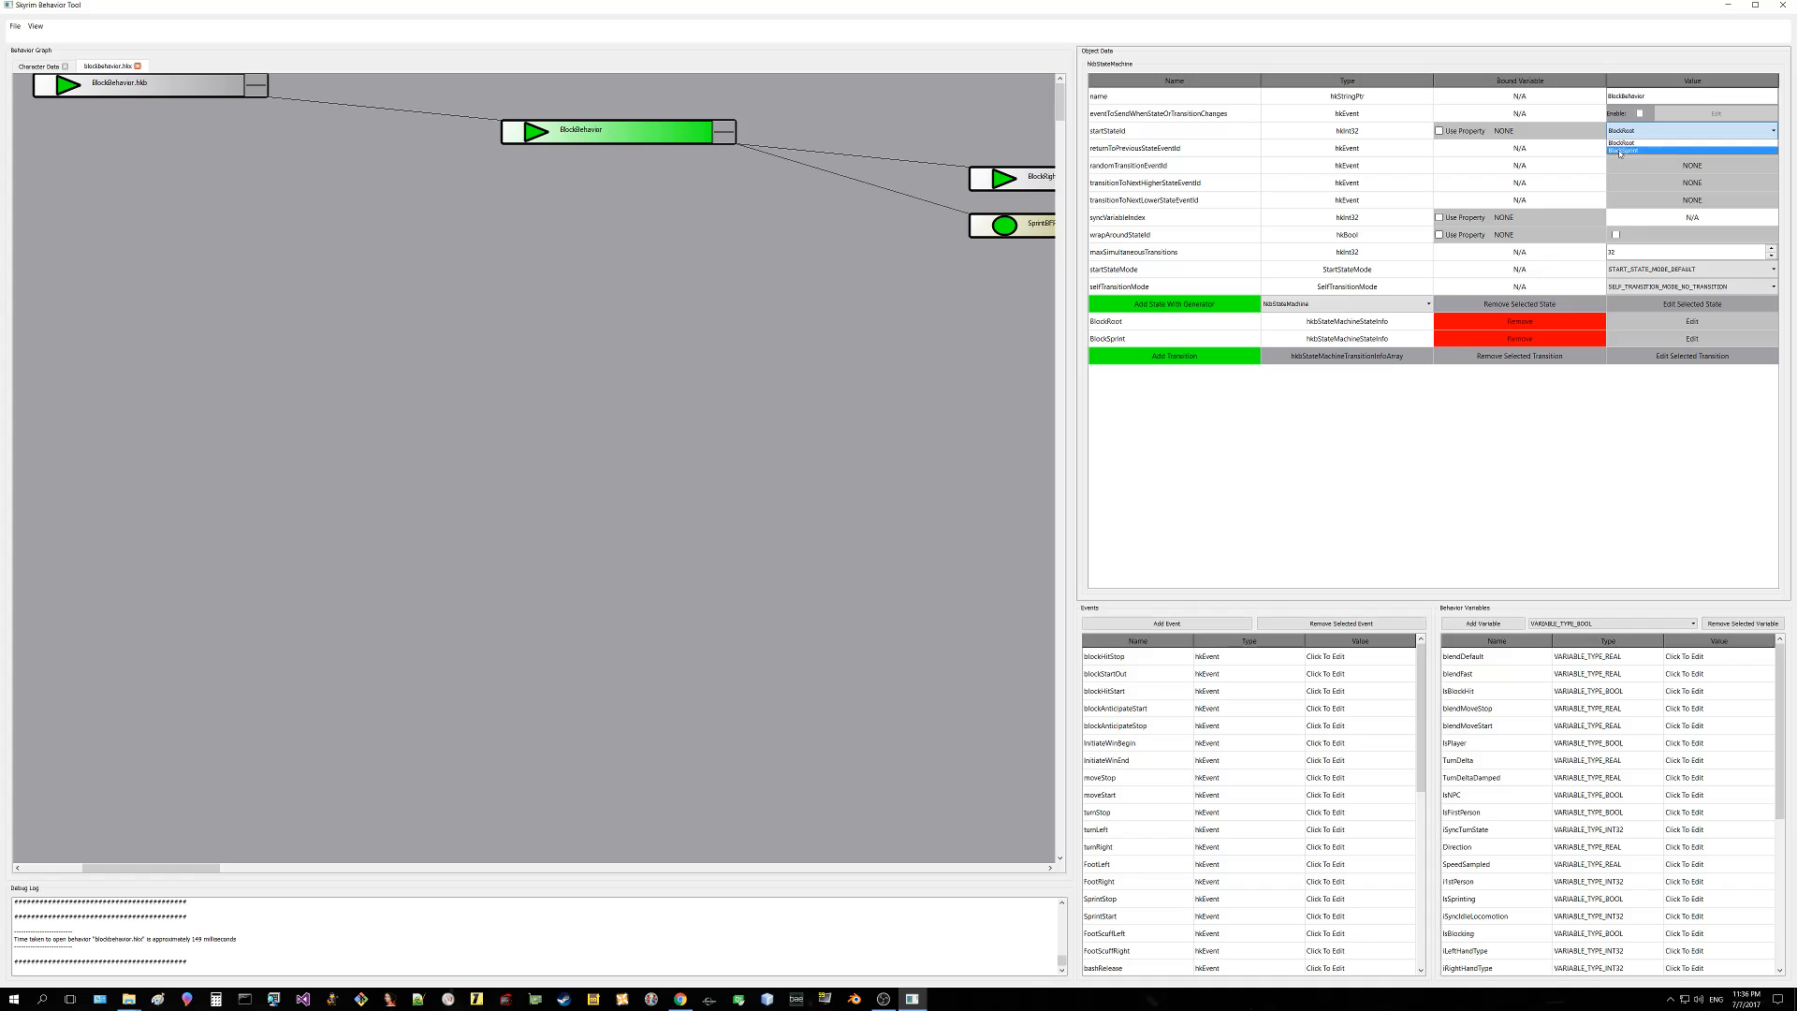
click(1594, 148)
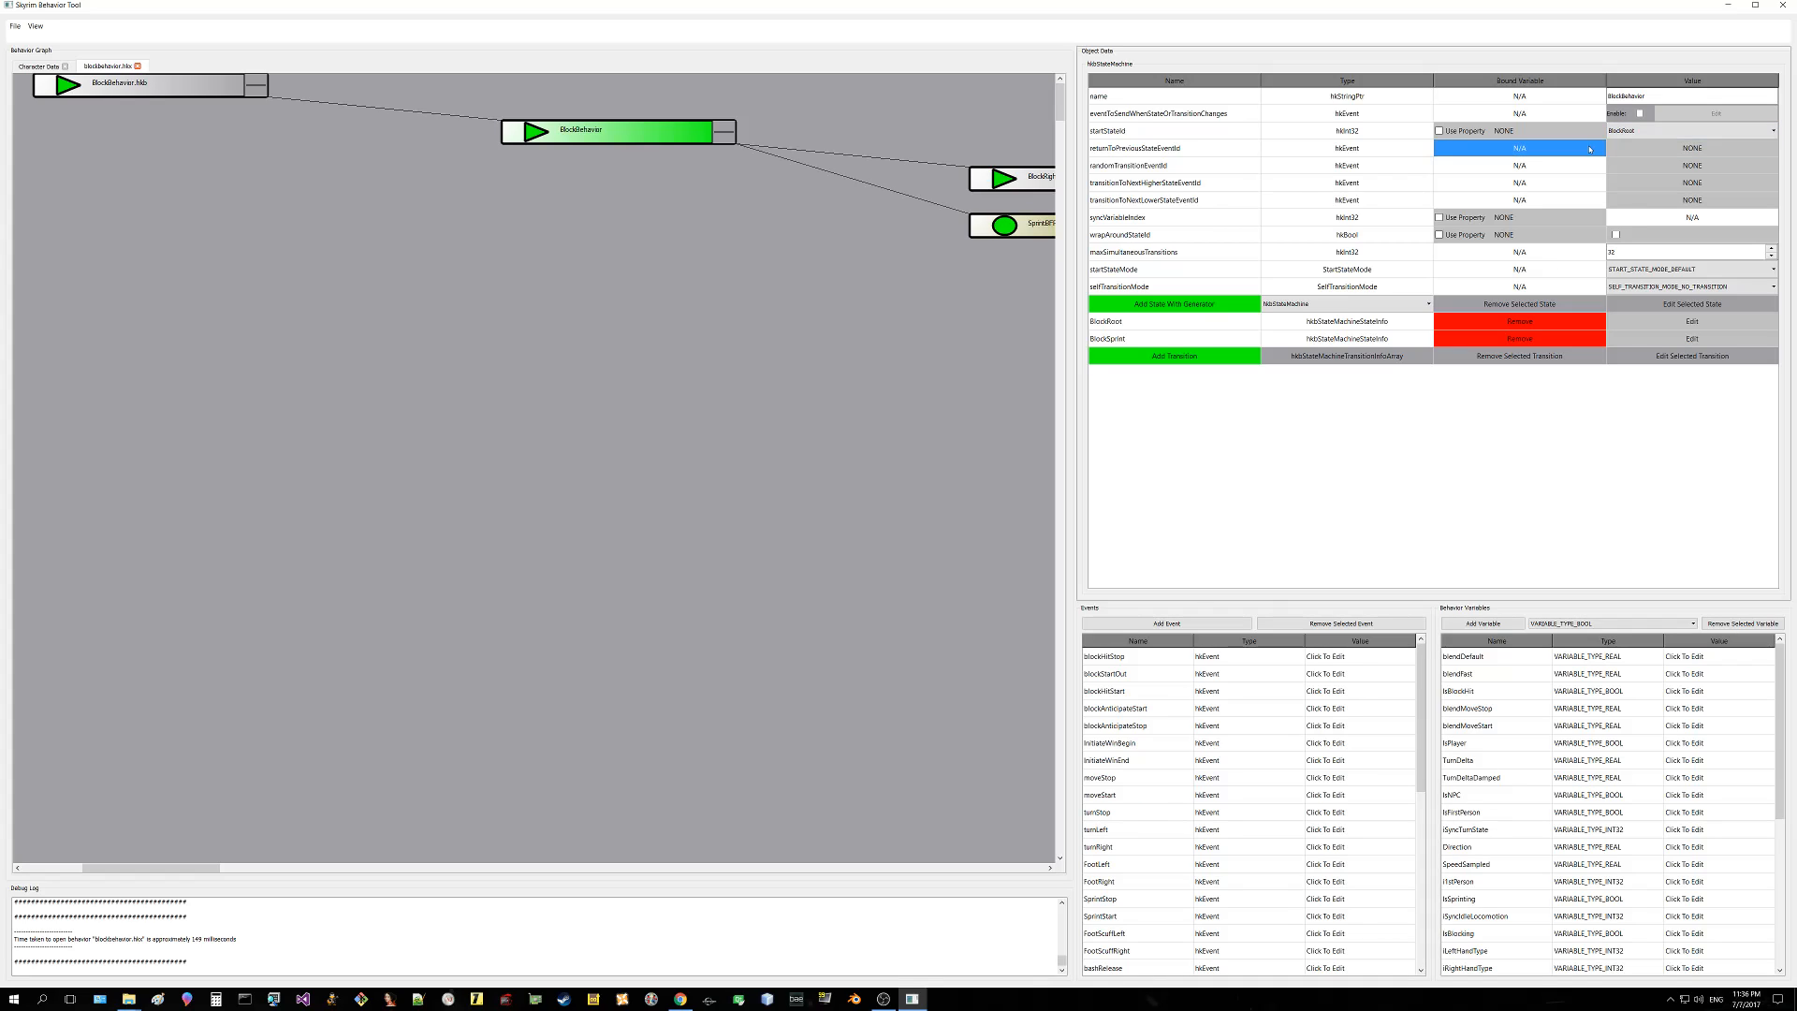
click(1637, 133)
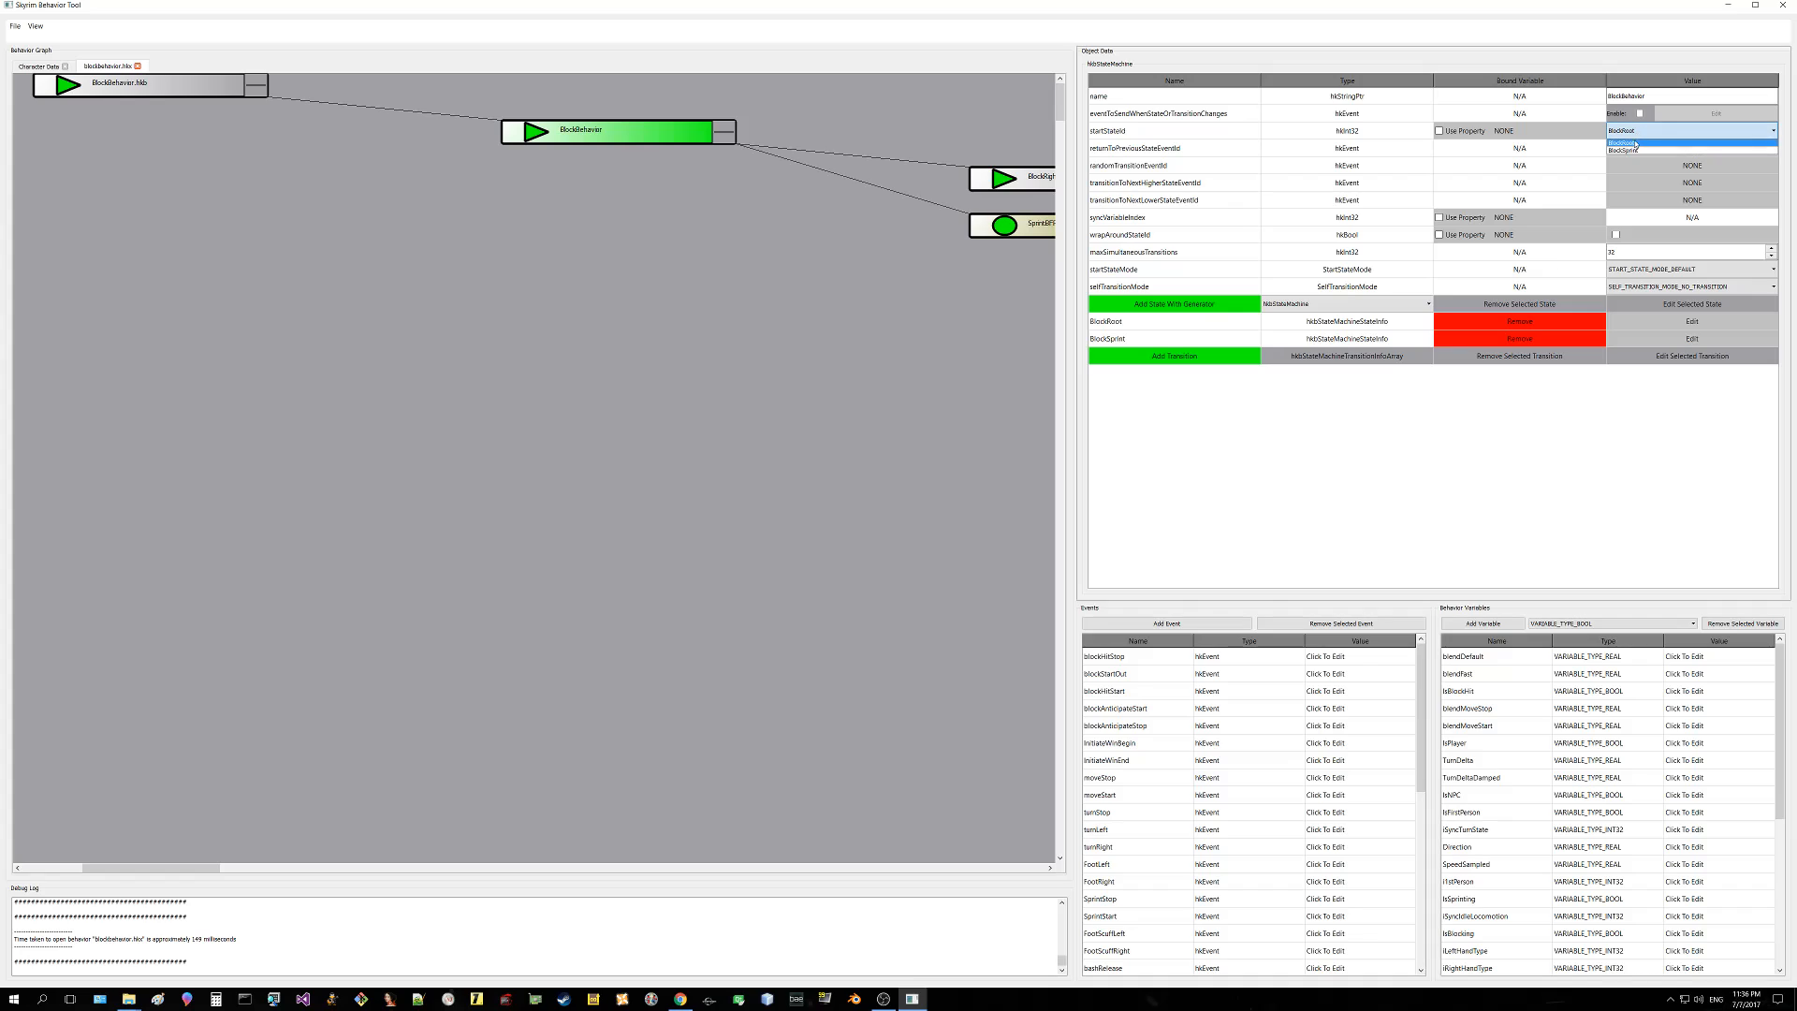
click(1578, 150)
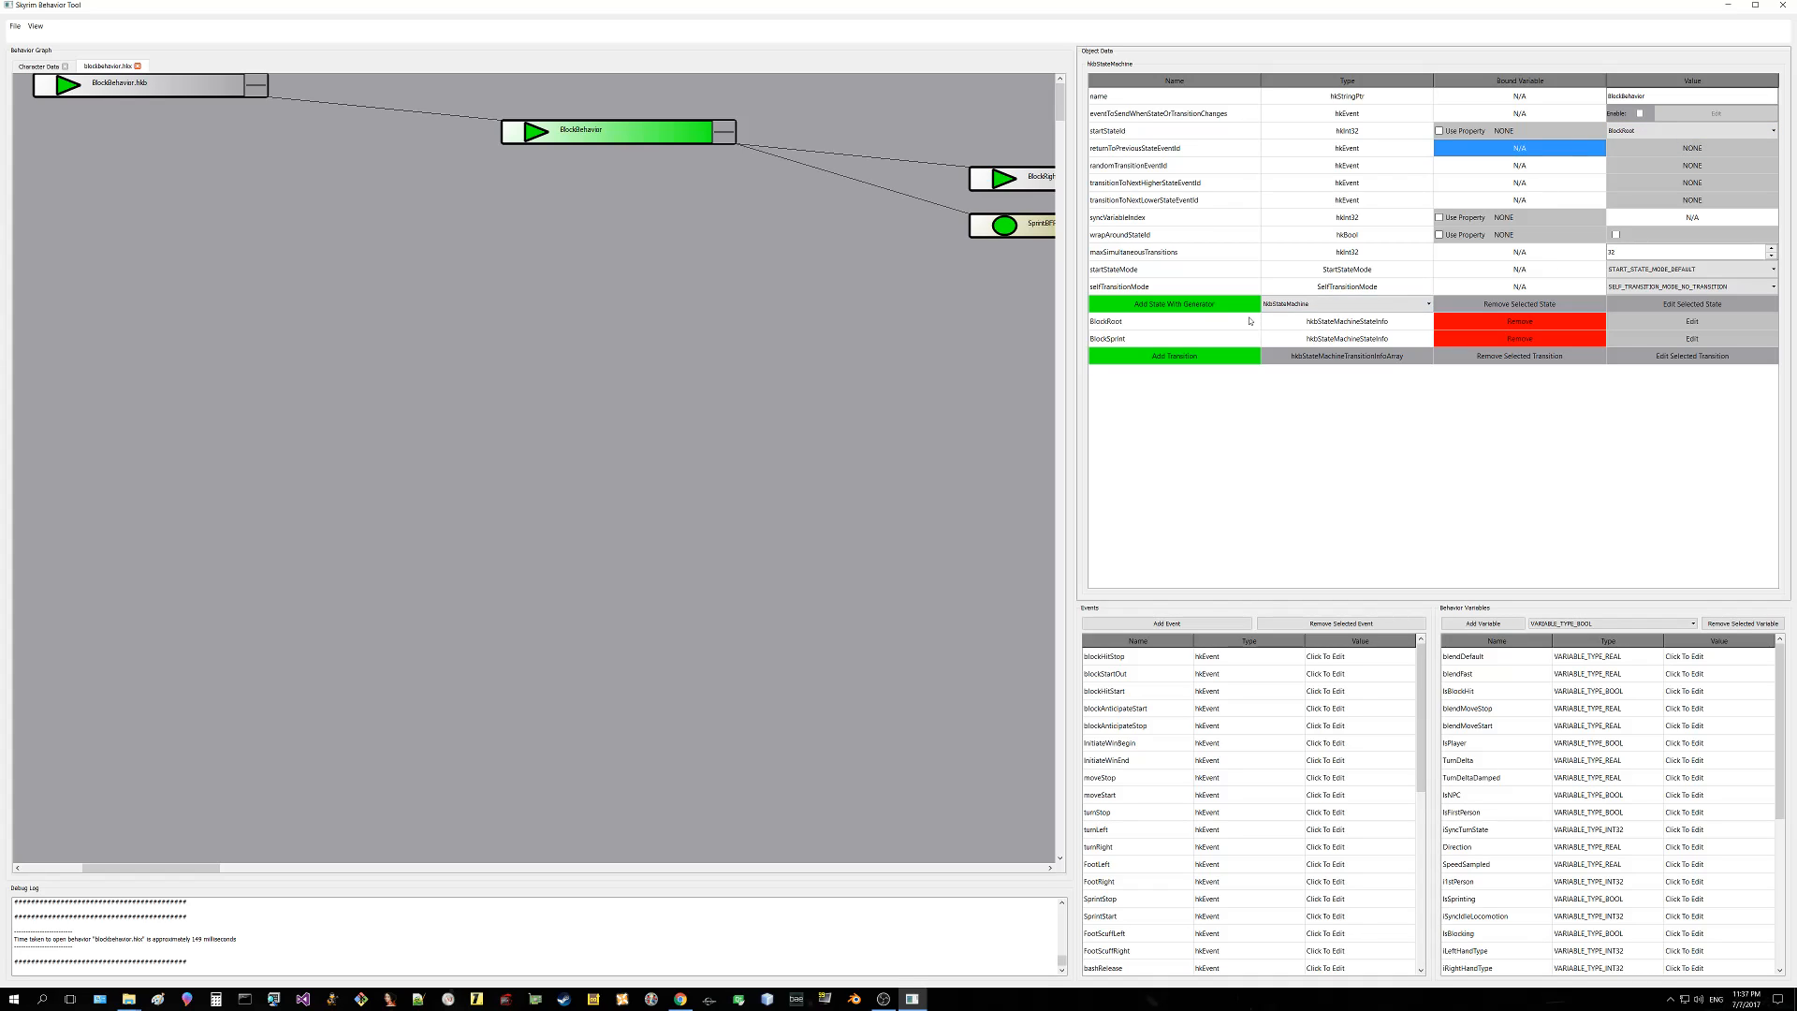
drag(1015, 310, 746, 236)
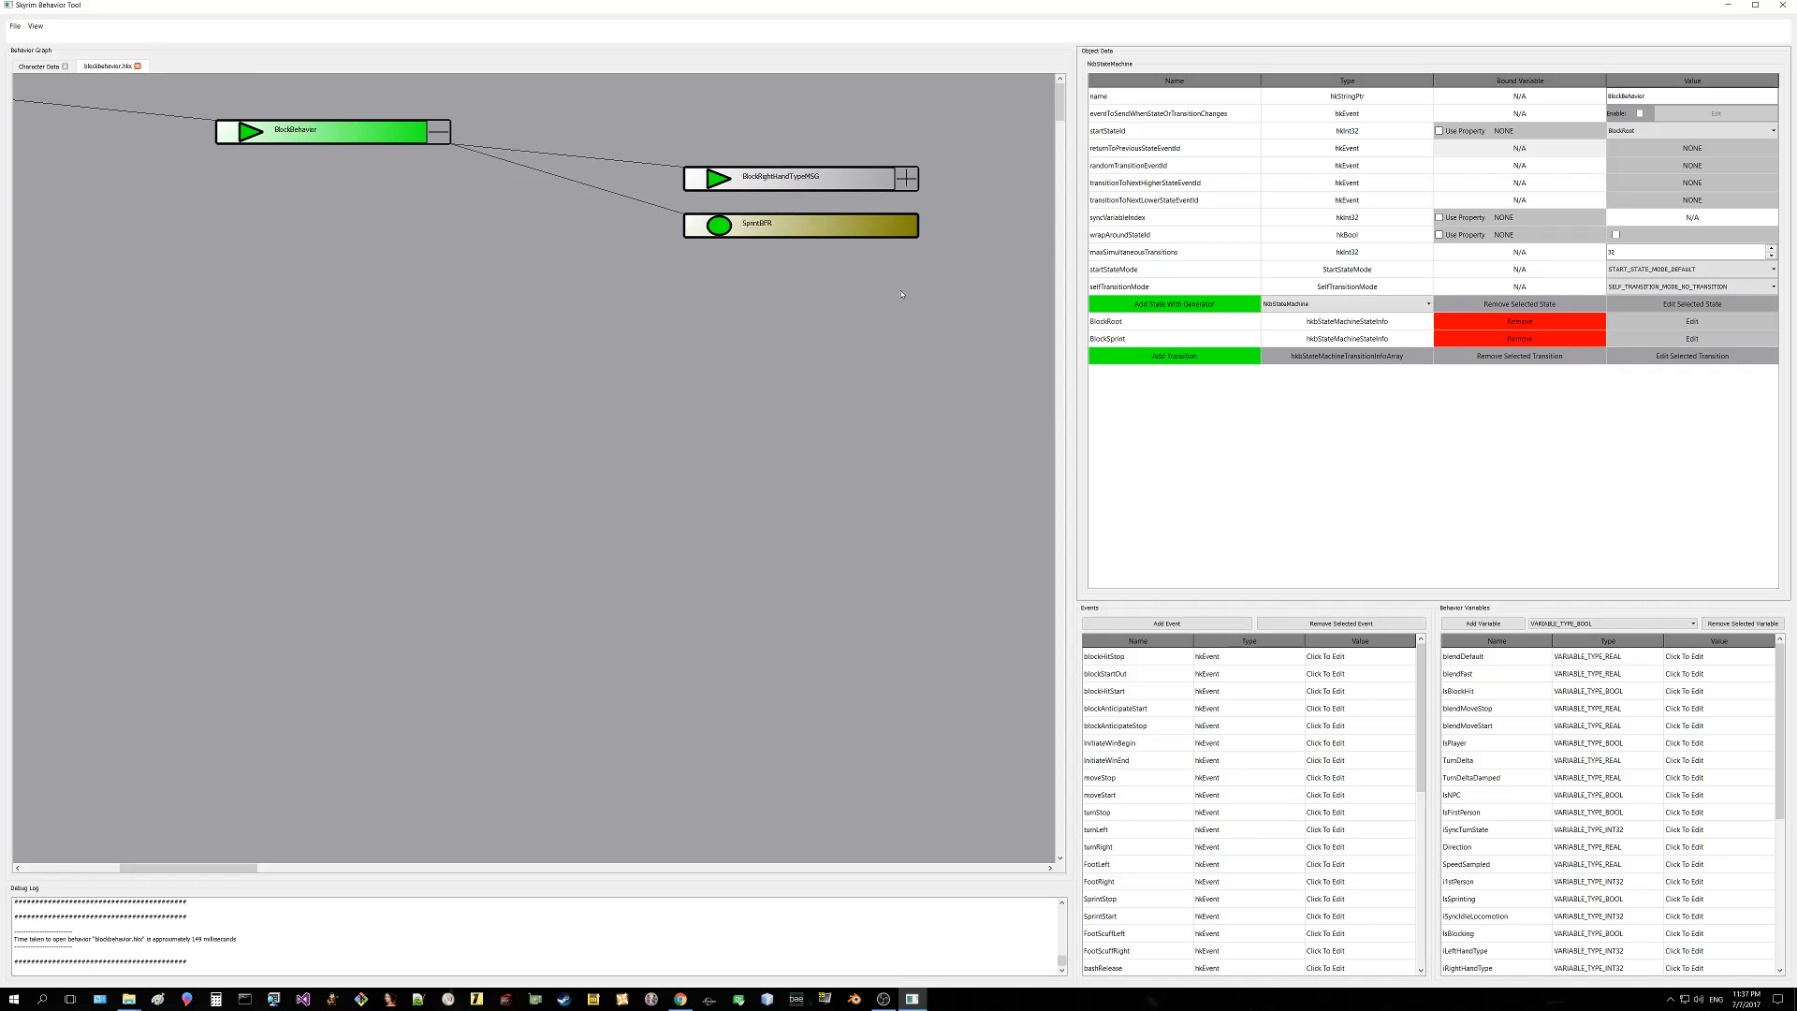
click(1652, 130)
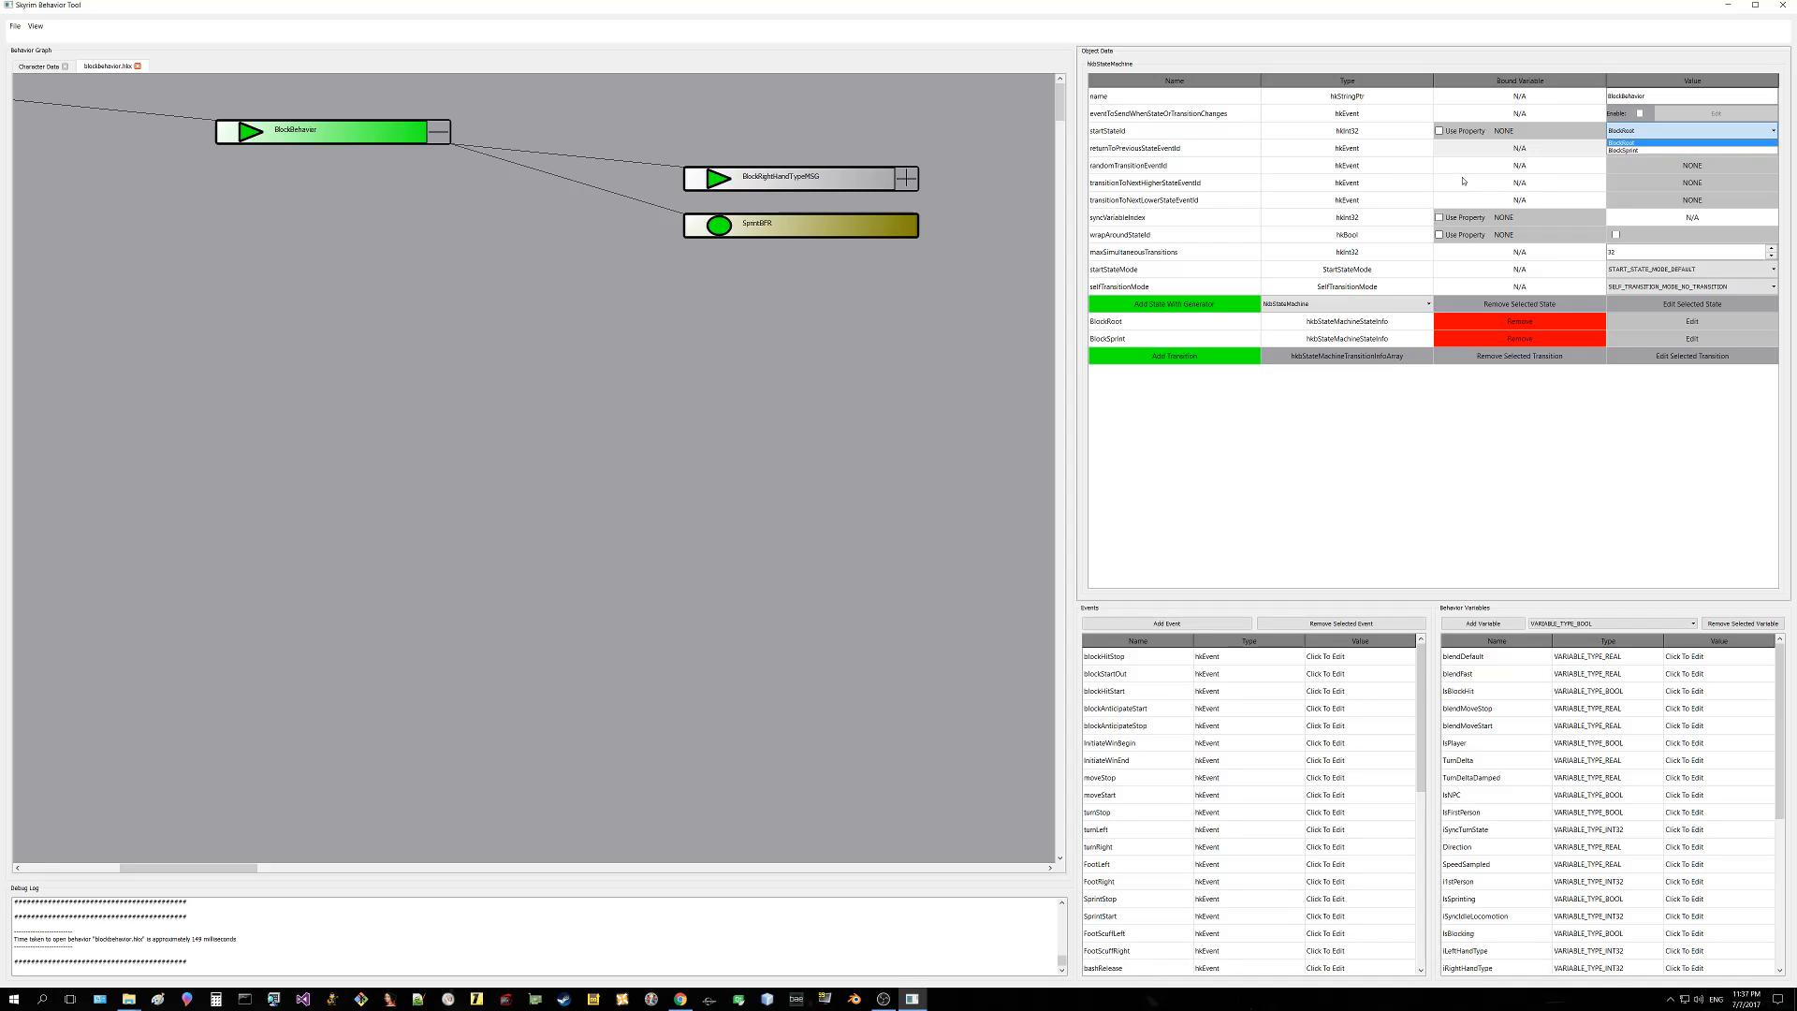
click(1500, 179)
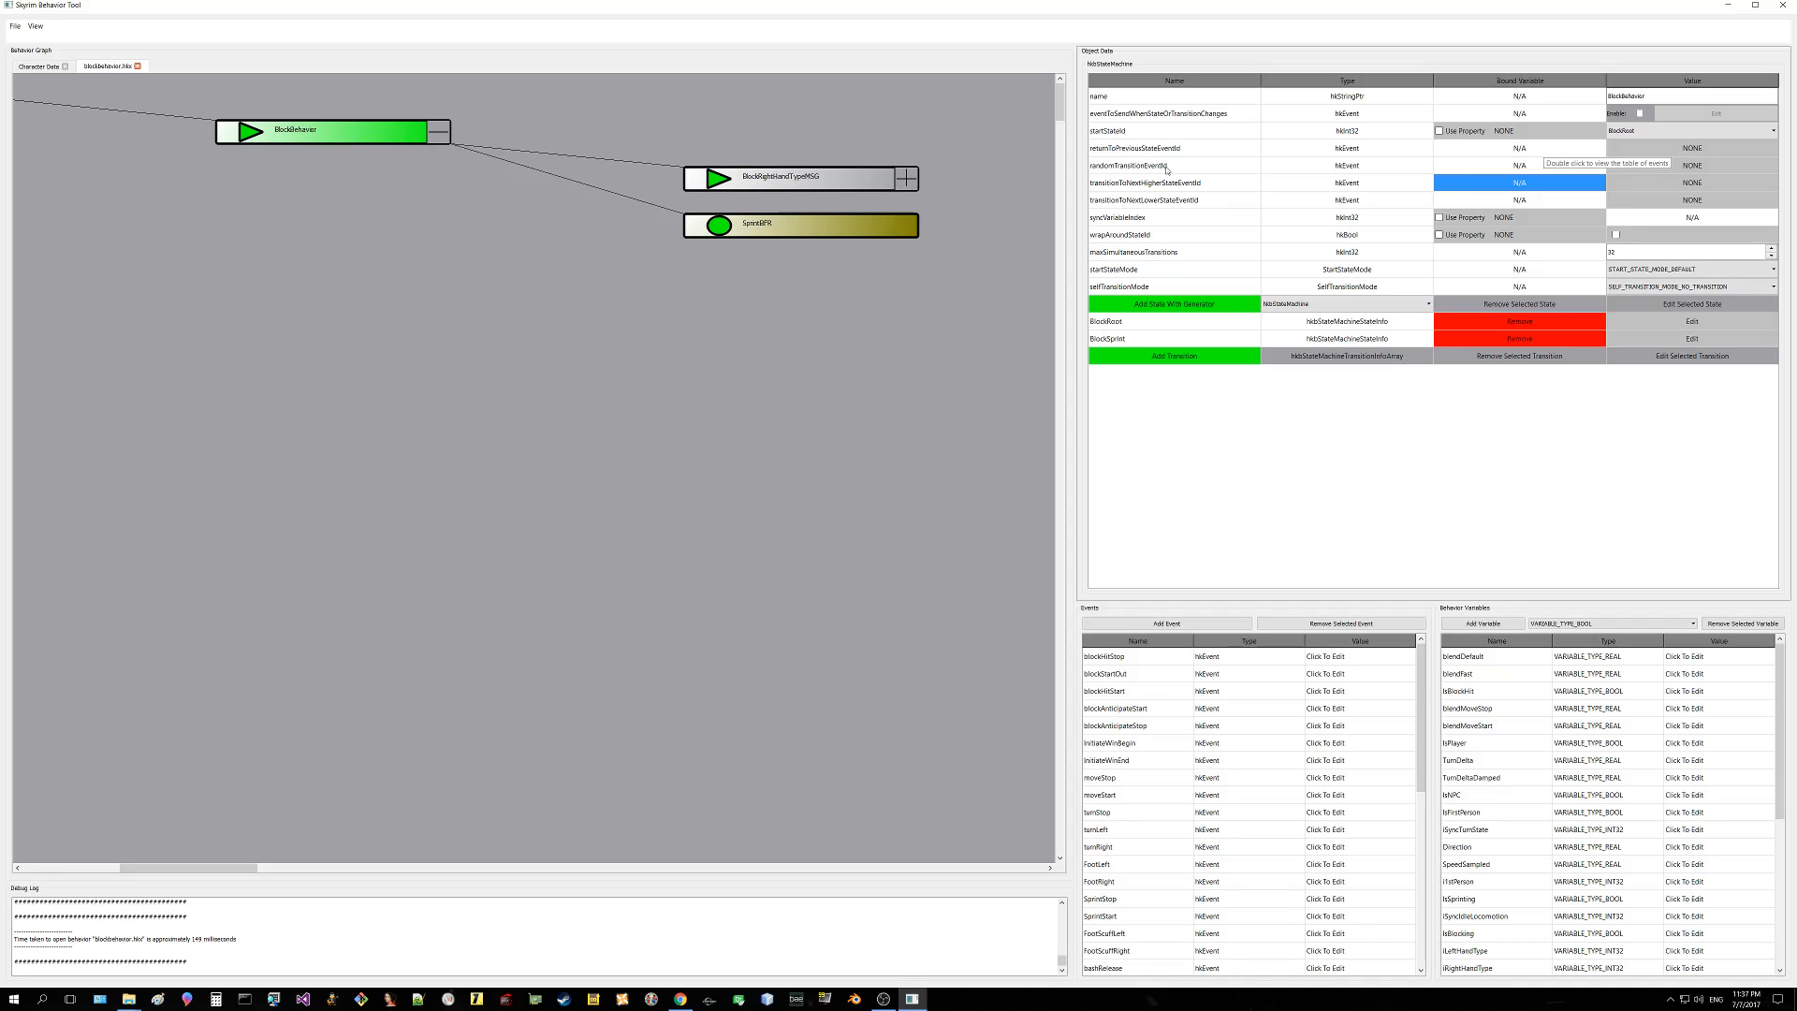
Step: View the table of events available for returnToPreviousStateEventId with a widened name column, and close it without selecting
double_click(1677, 151)
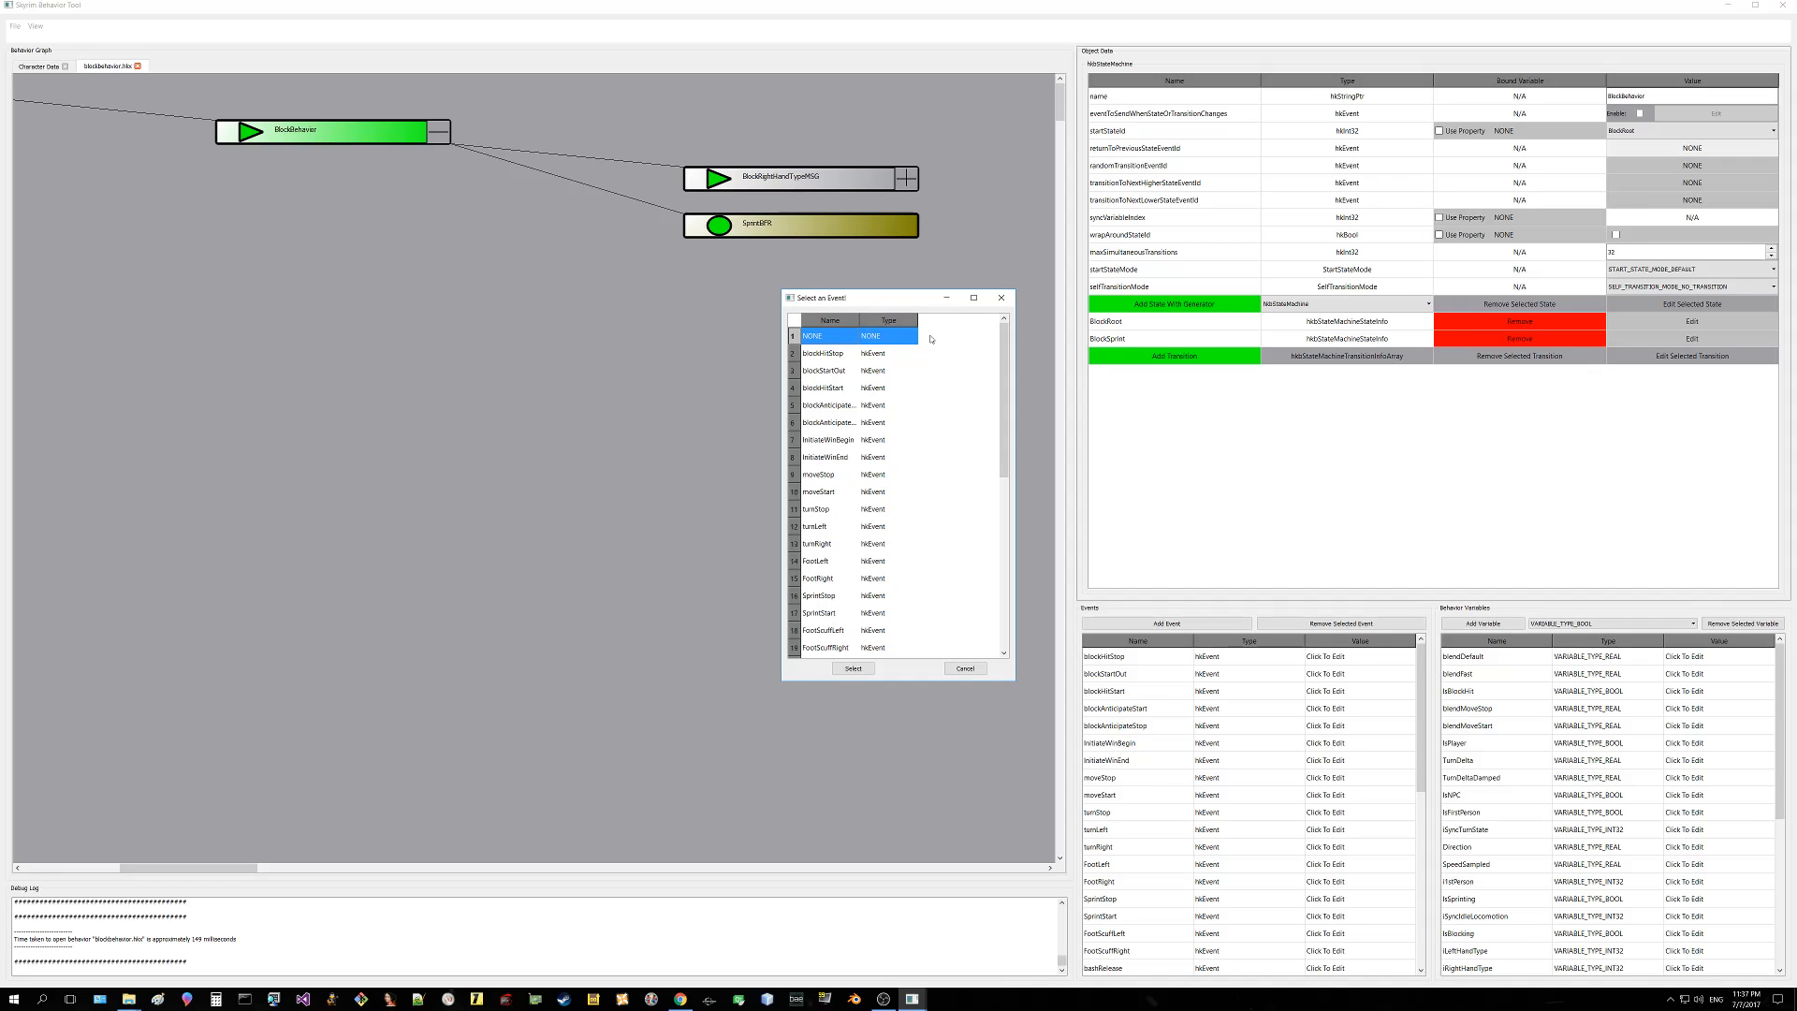
drag(867, 325, 1006, 363)
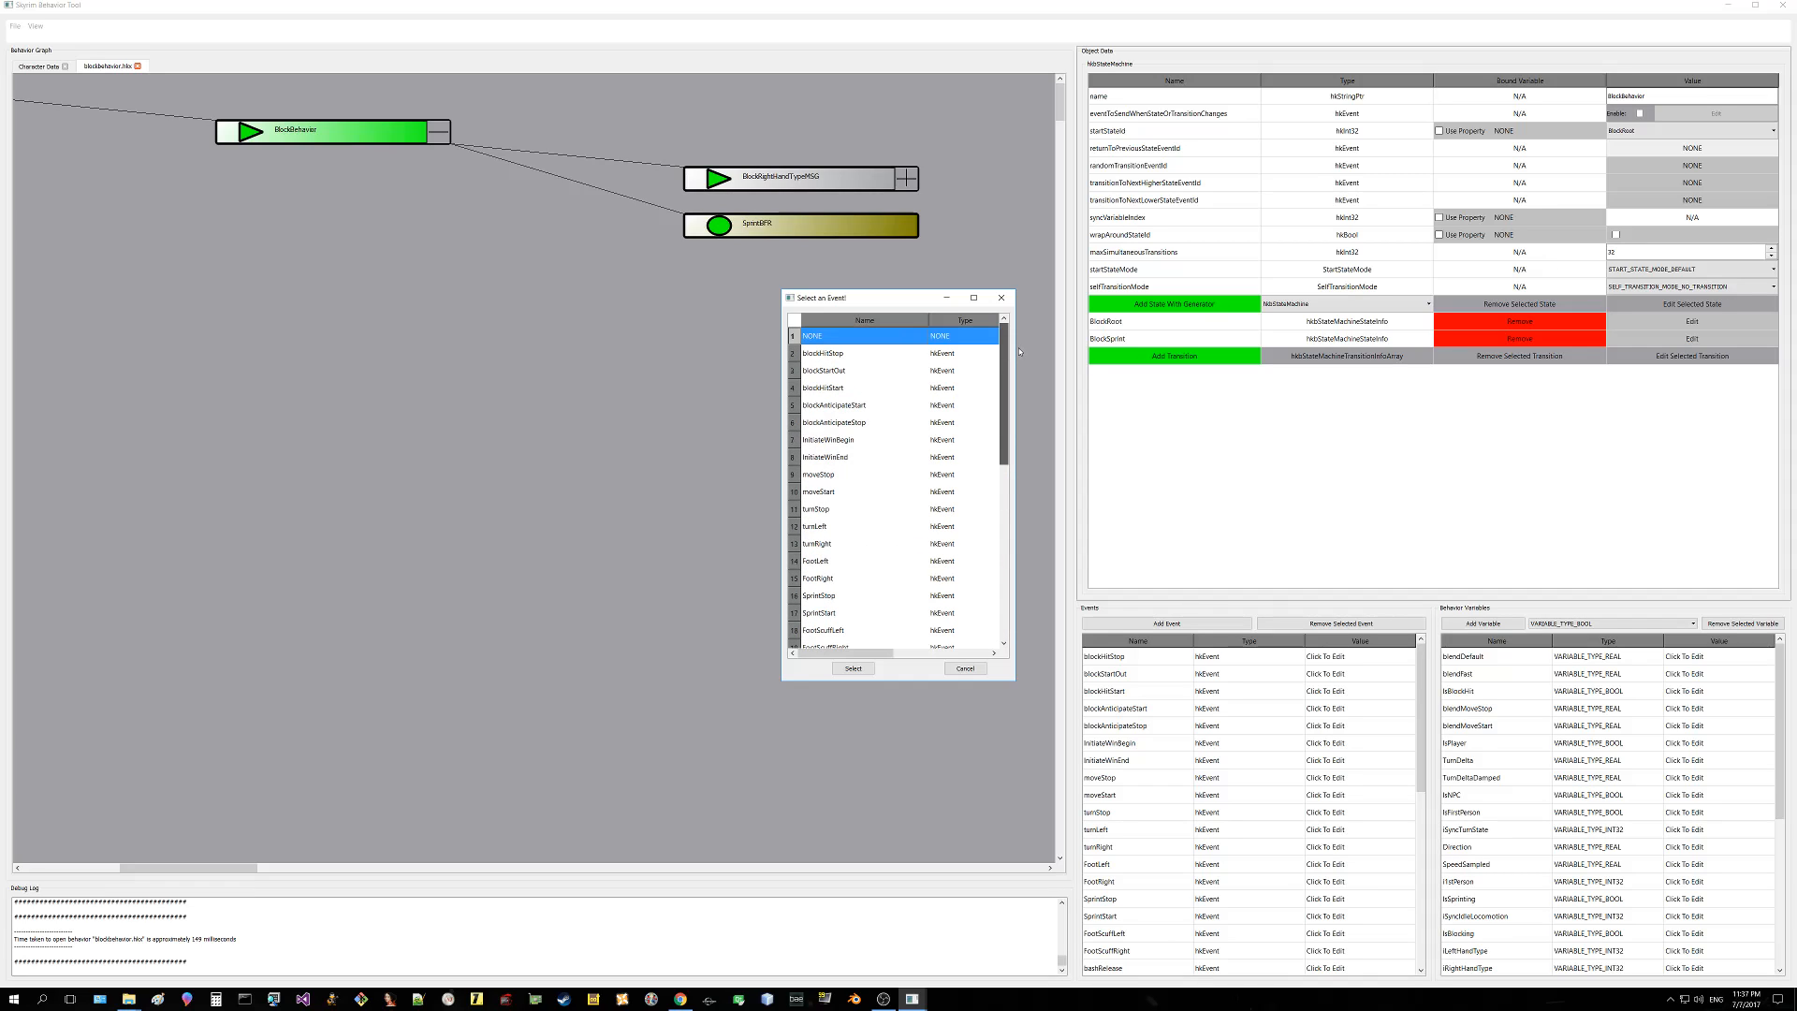
click(999, 299)
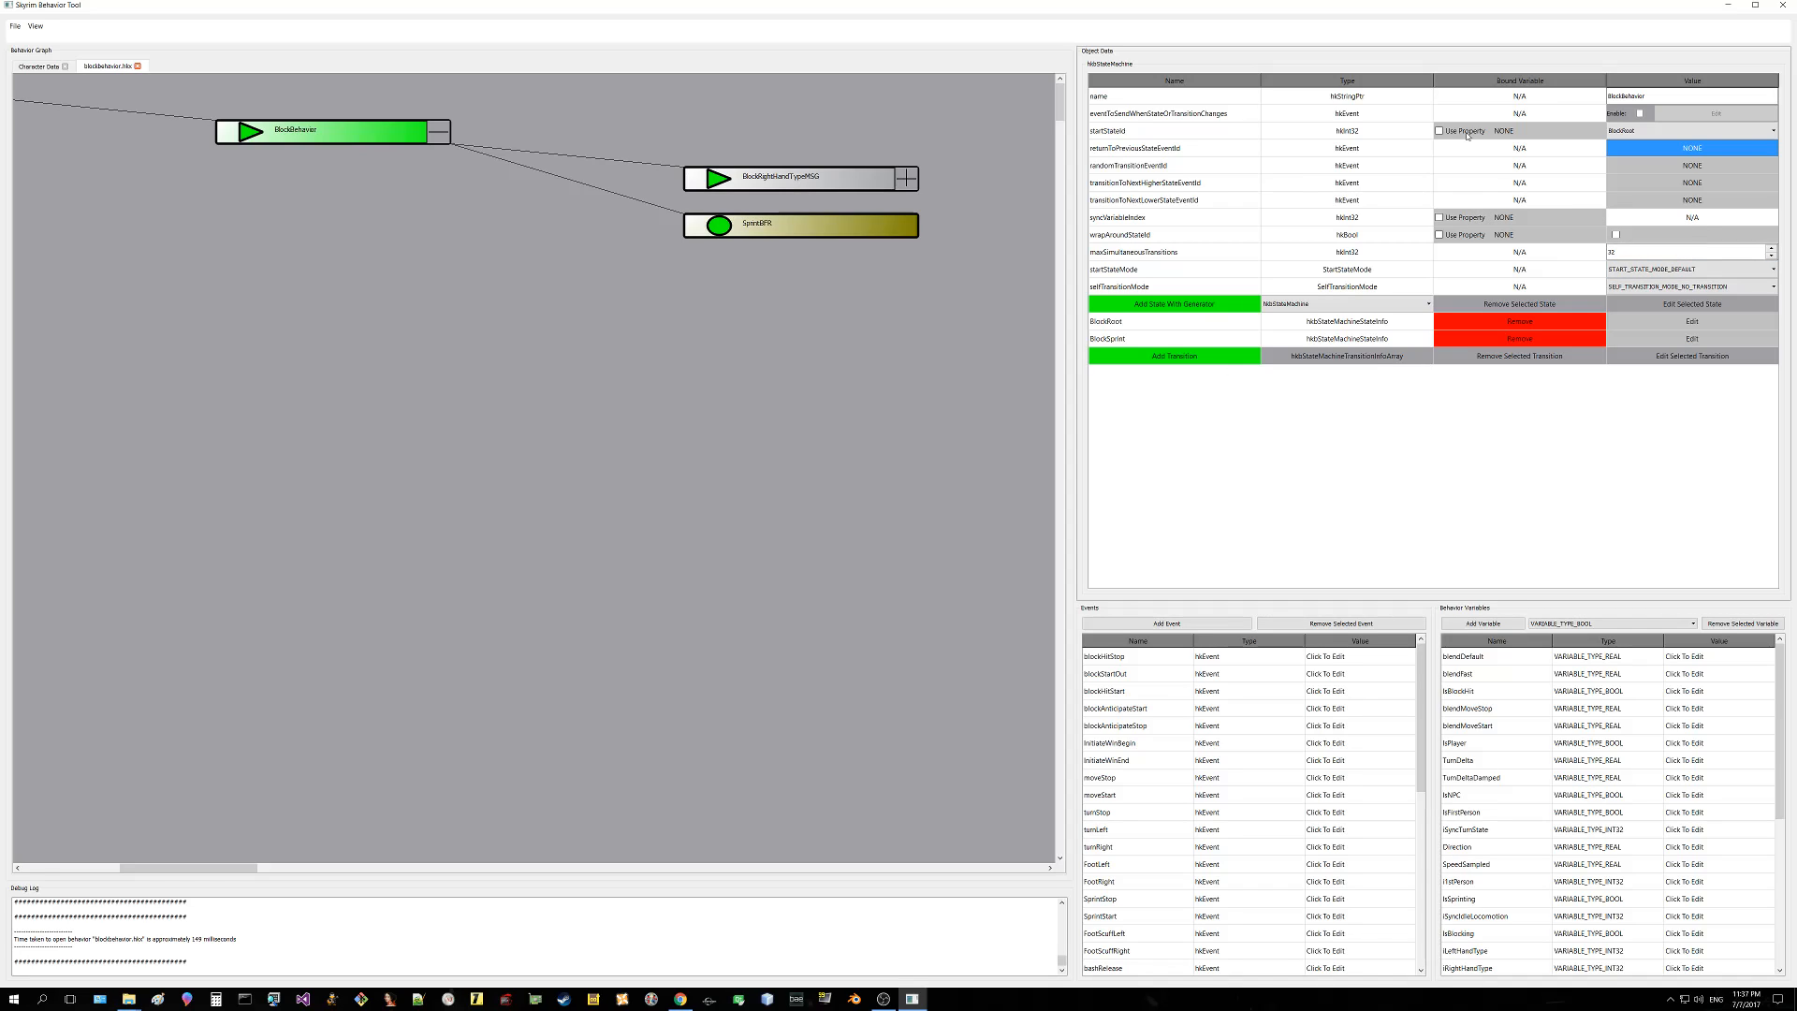
Step: Go through the names and data types of the BlockBehavior state machine's properties
click(1170, 96)
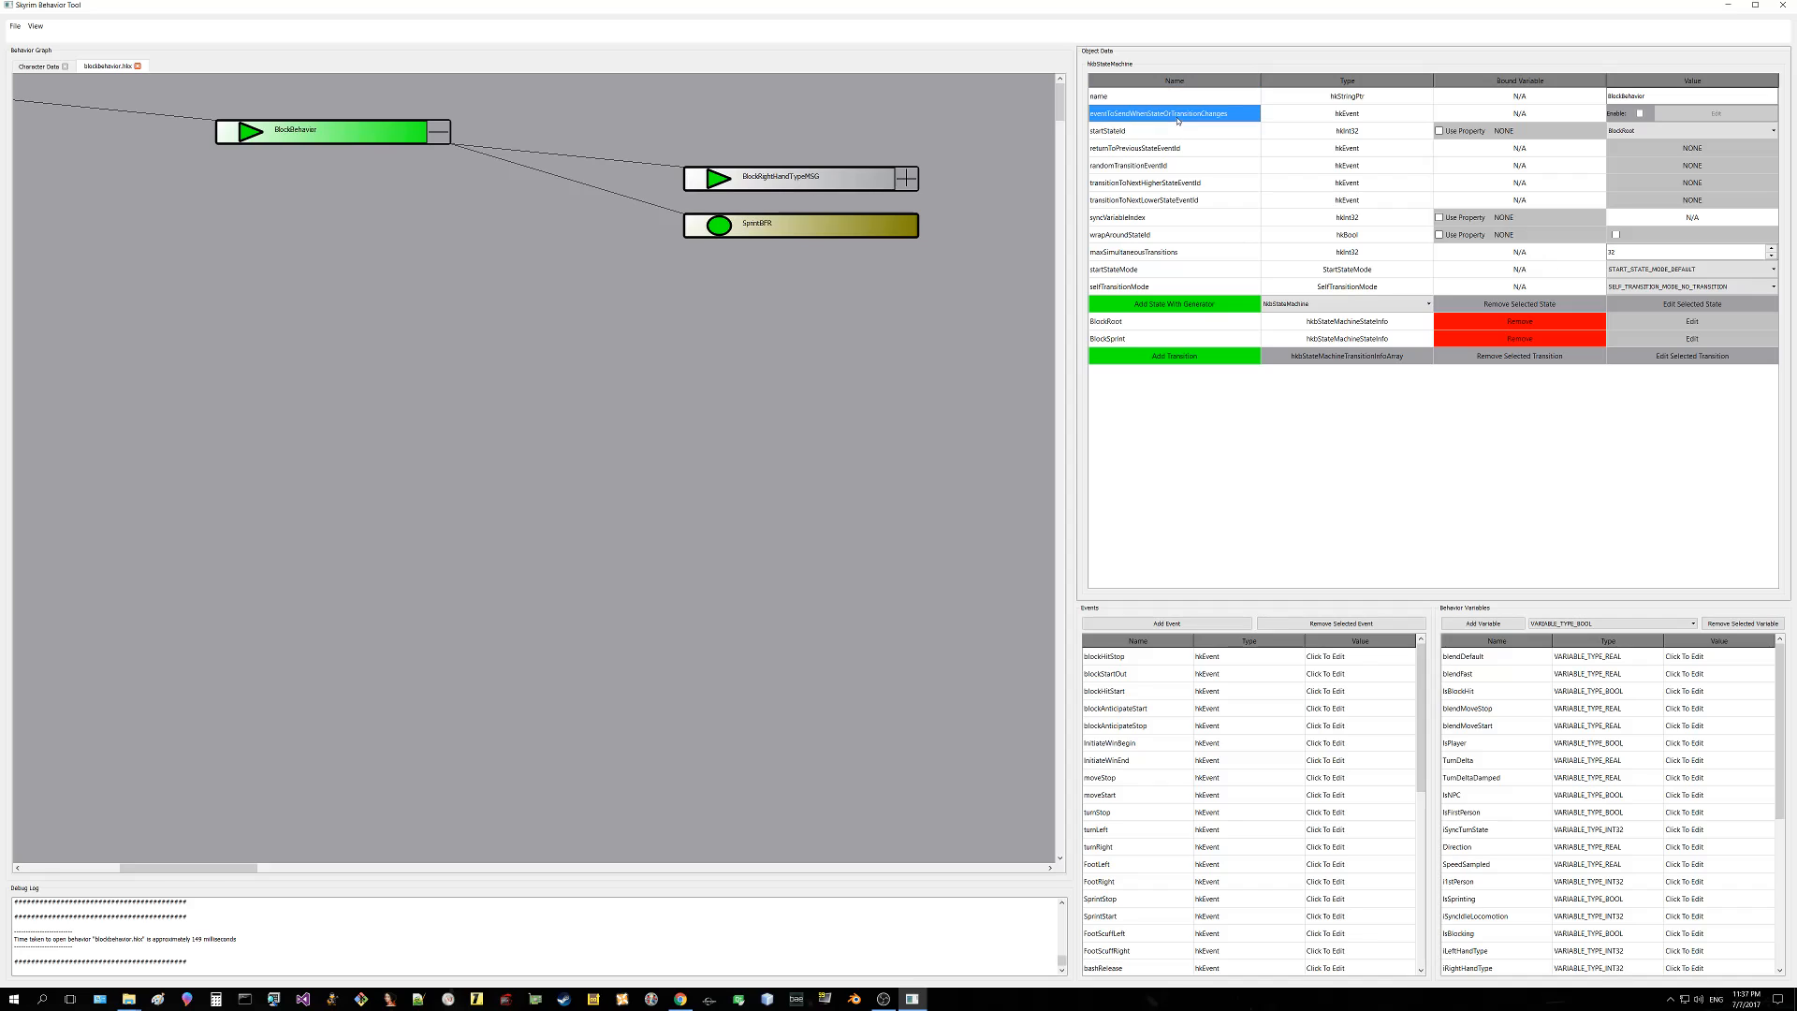
click(1178, 132)
click(1182, 149)
click(1184, 166)
click(1187, 183)
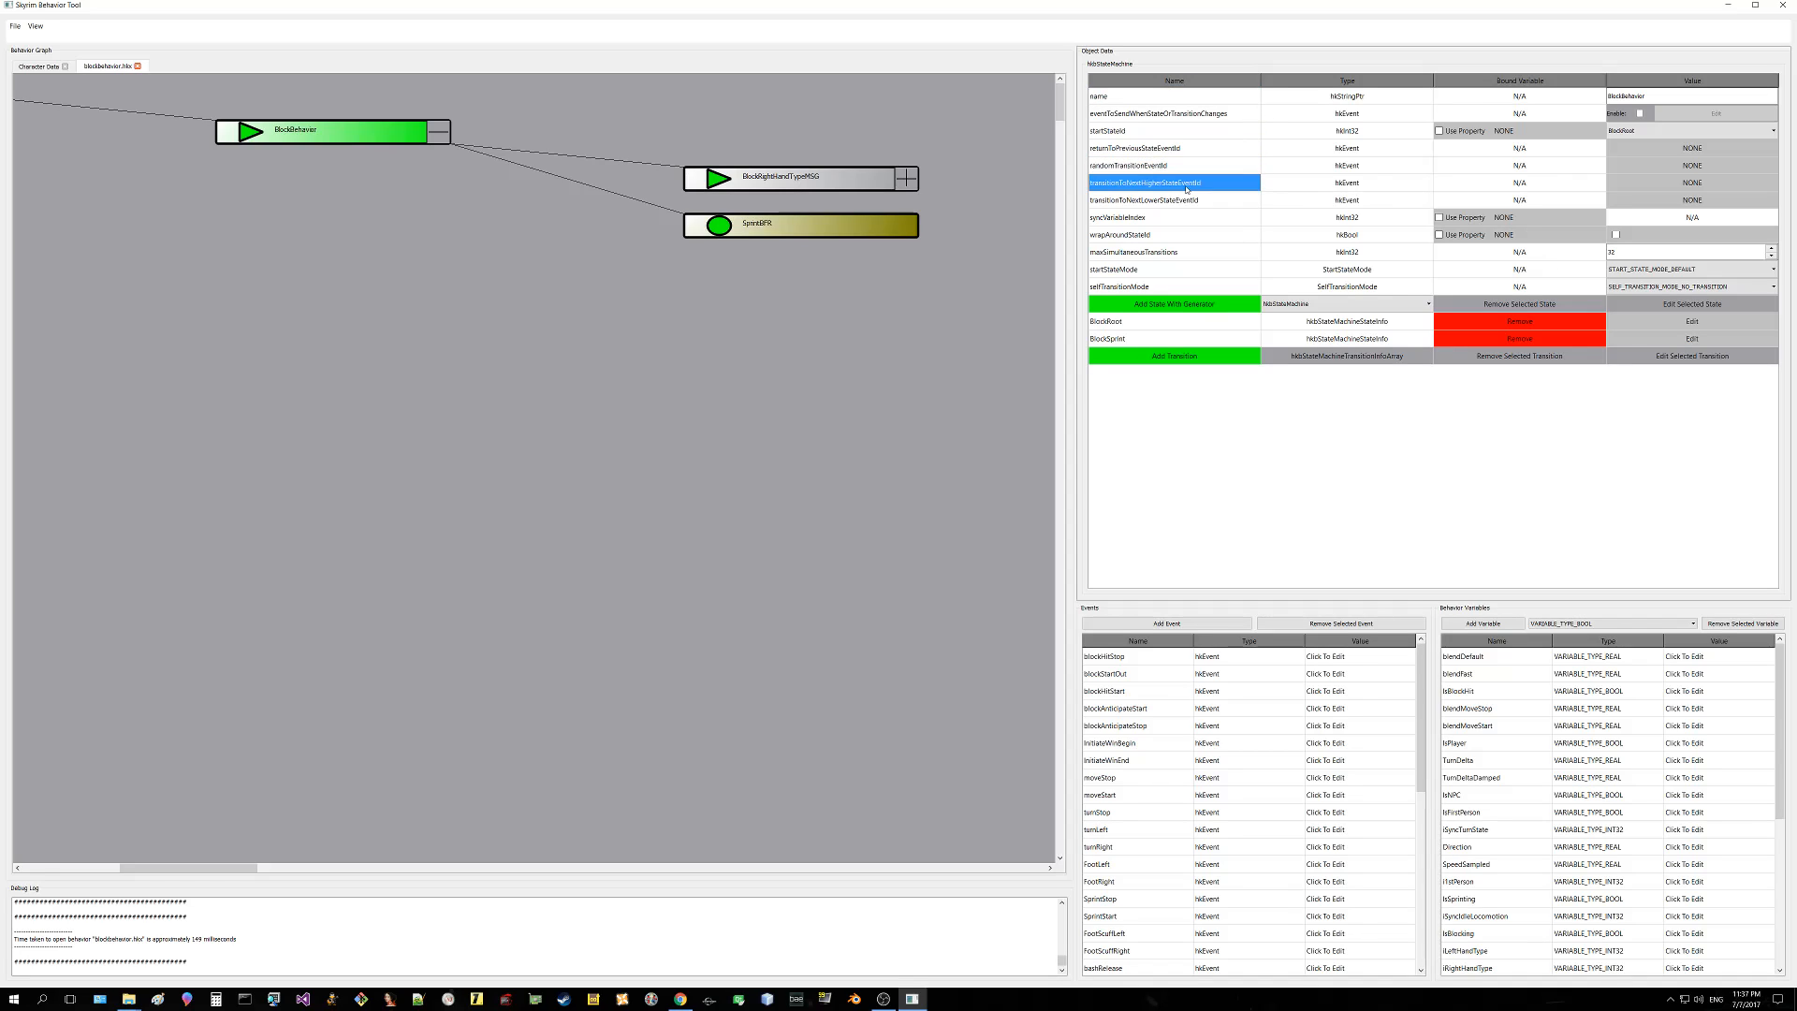
click(1189, 201)
click(1190, 218)
click(1352, 97)
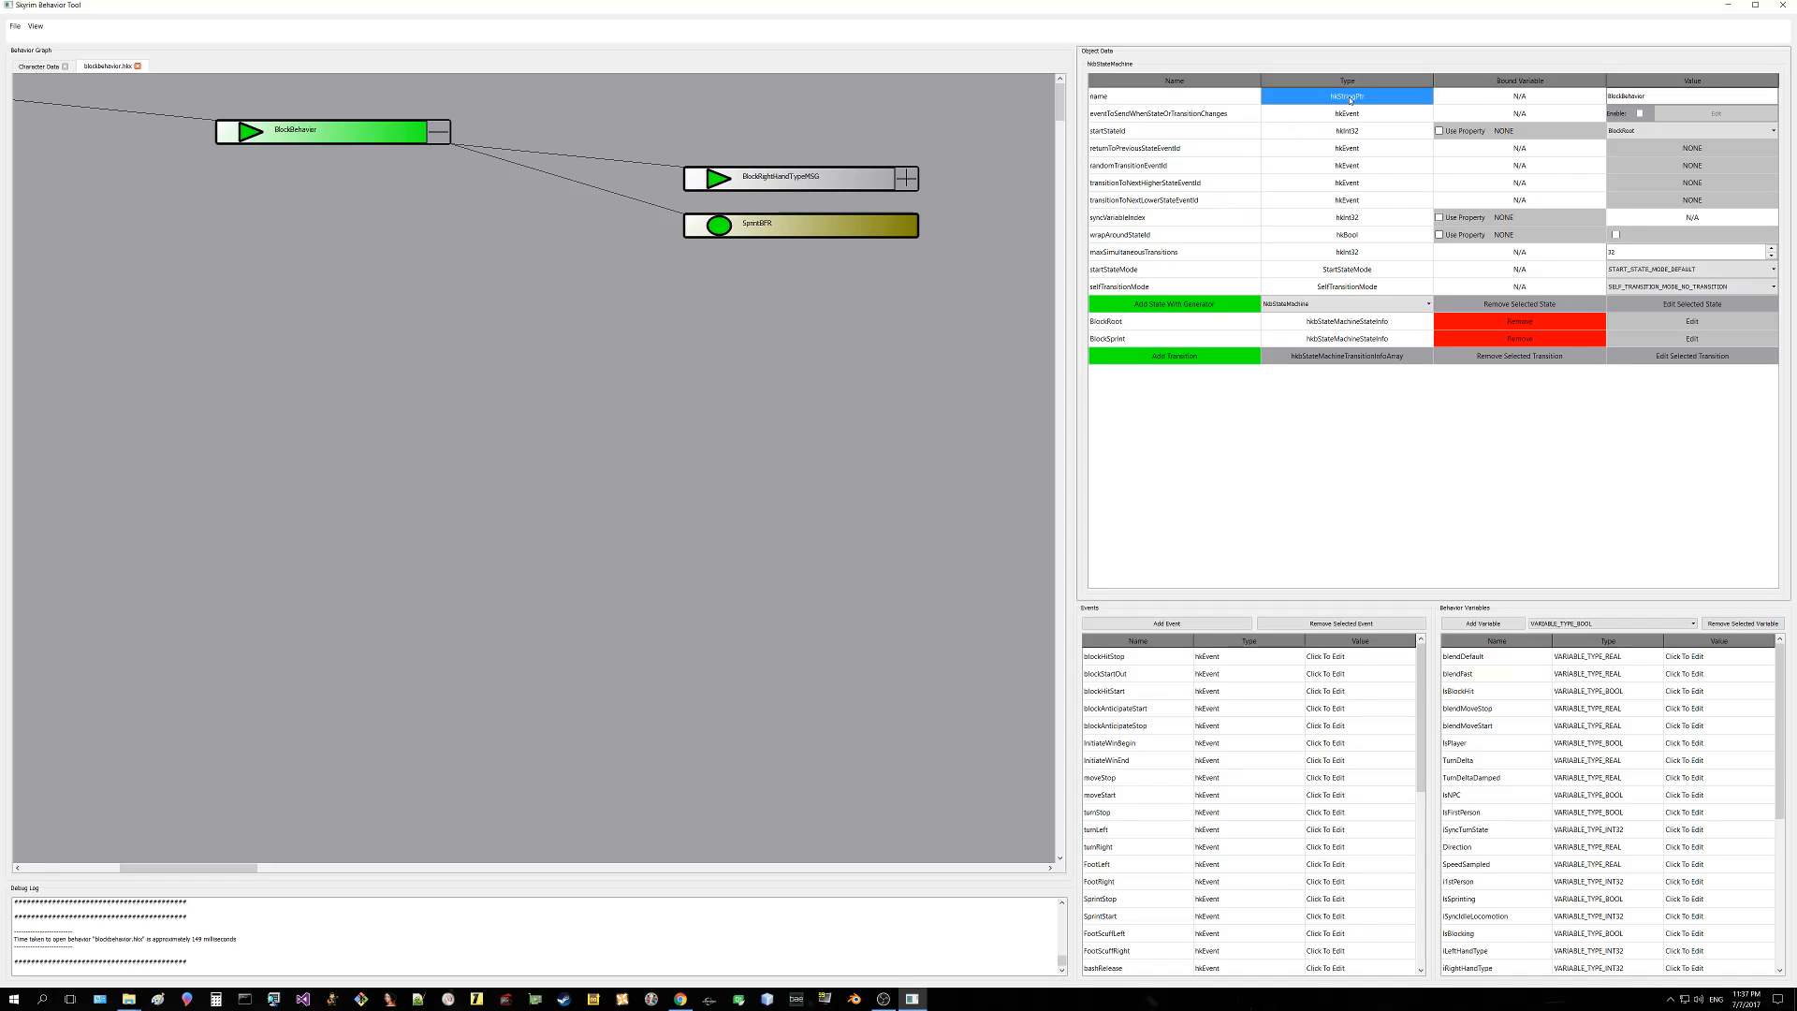
click(1356, 115)
click(1358, 133)
click(1371, 167)
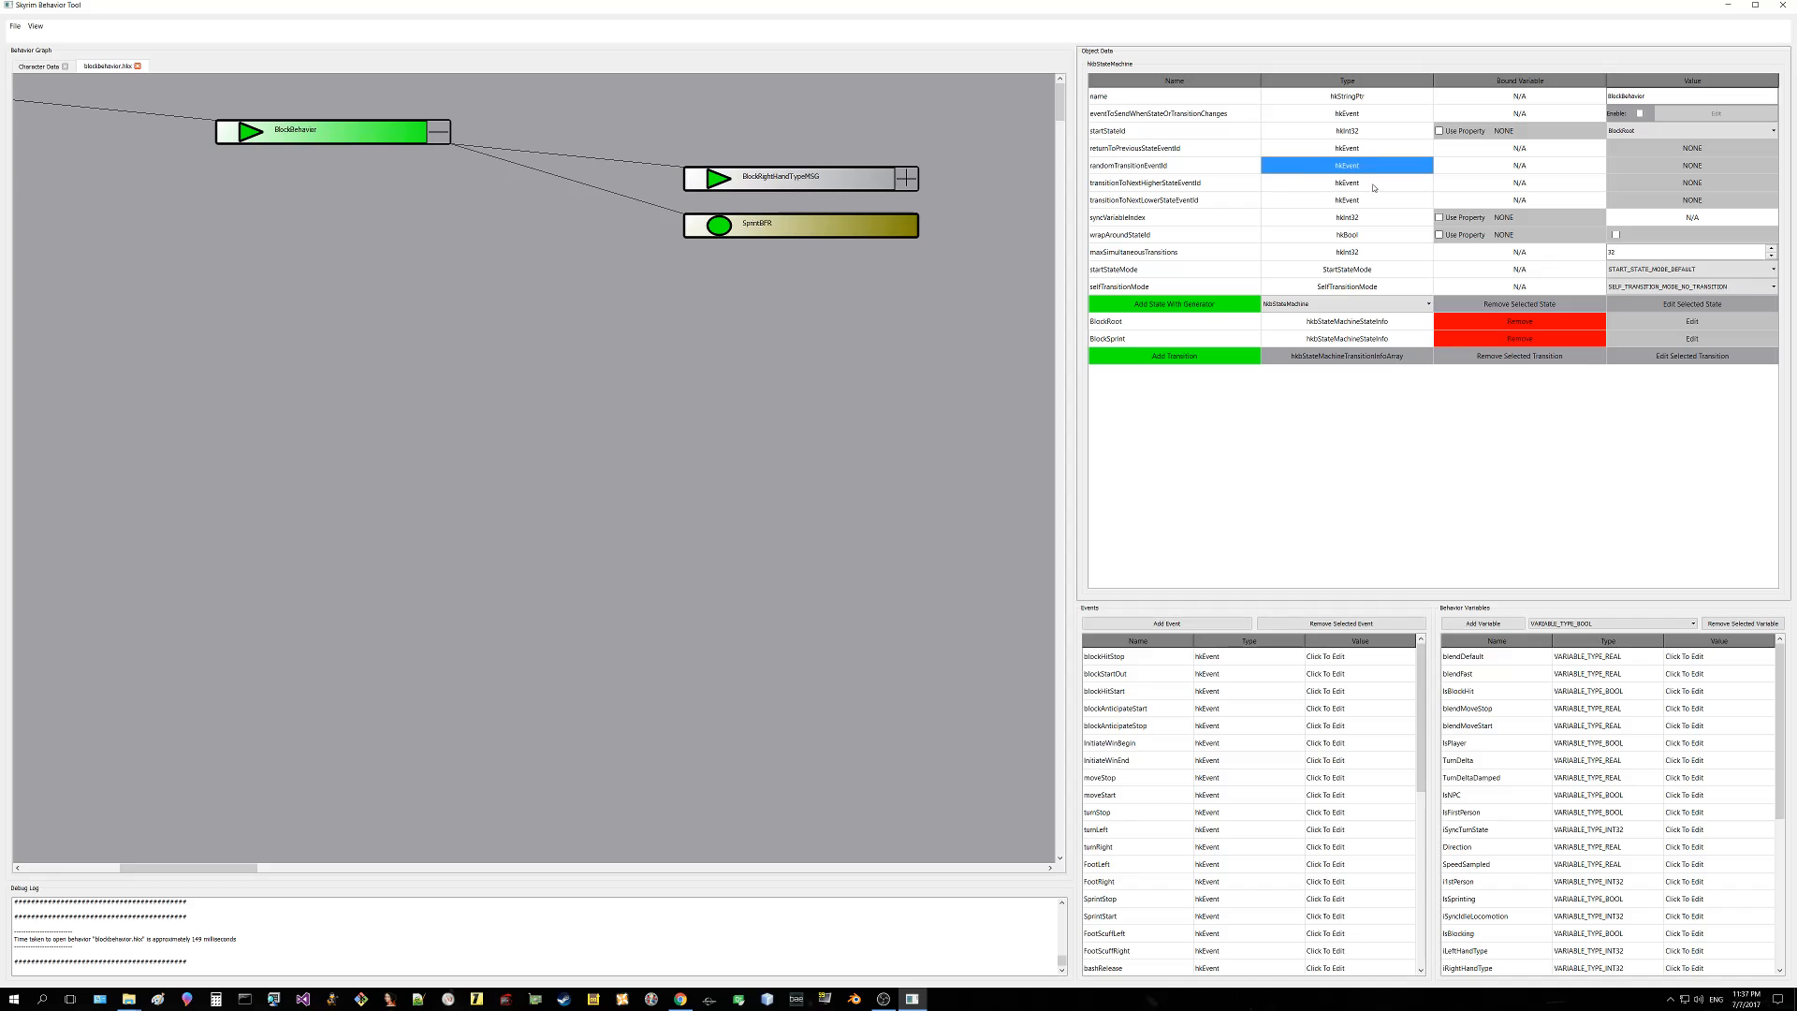
Step: Examine the bound variable entries of the state machine's name, event, transition and start mode properties
click(1510, 112)
click(1512, 97)
click(1510, 113)
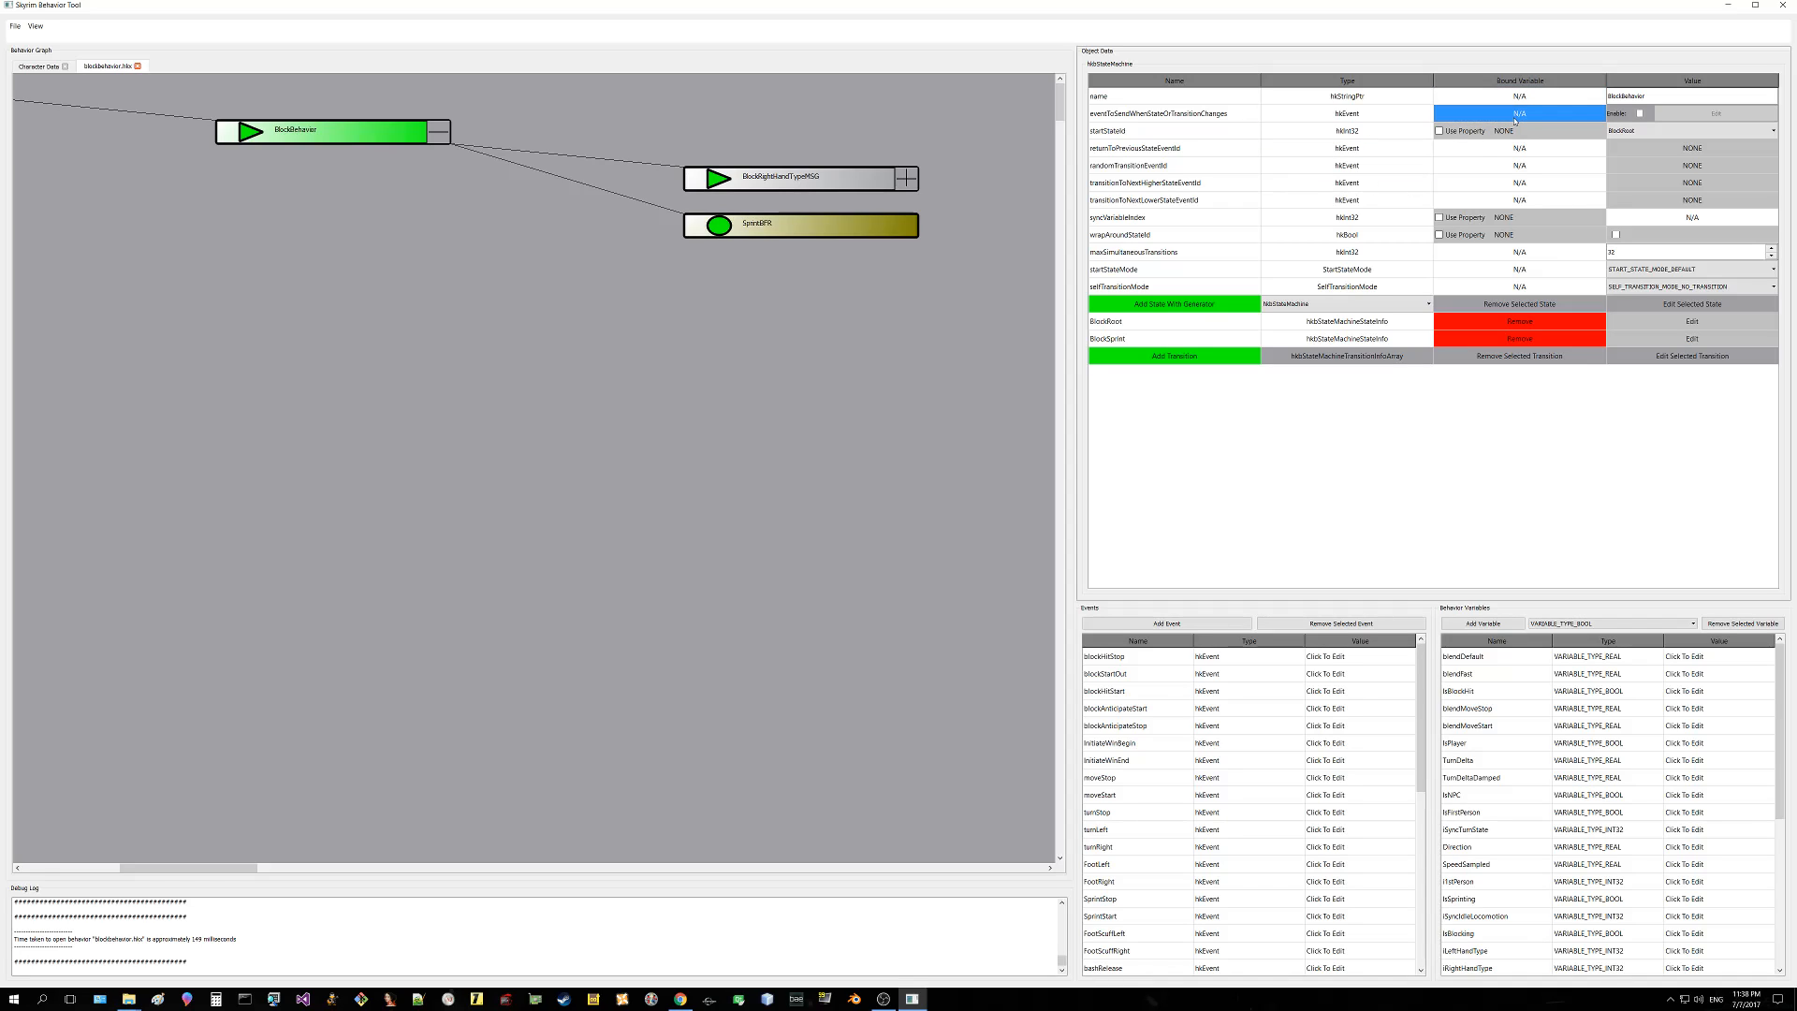
click(1508, 153)
click(1512, 168)
click(1503, 184)
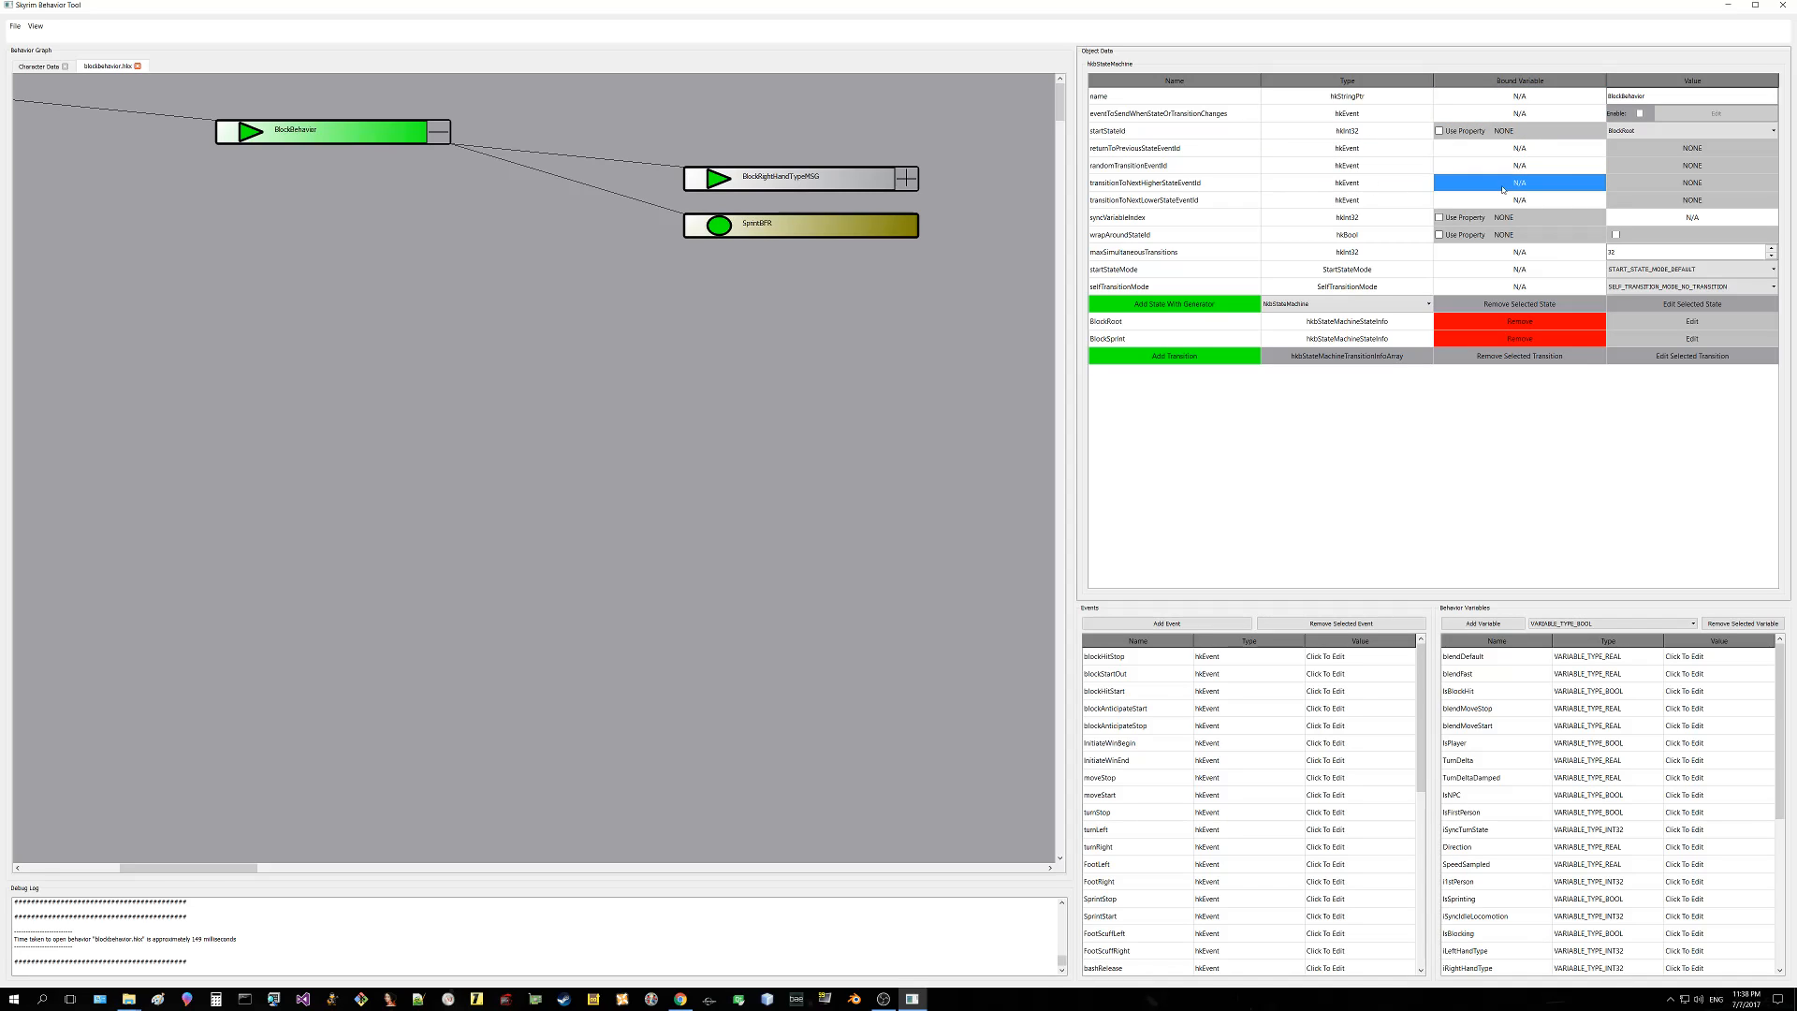
click(1504, 200)
click(1512, 253)
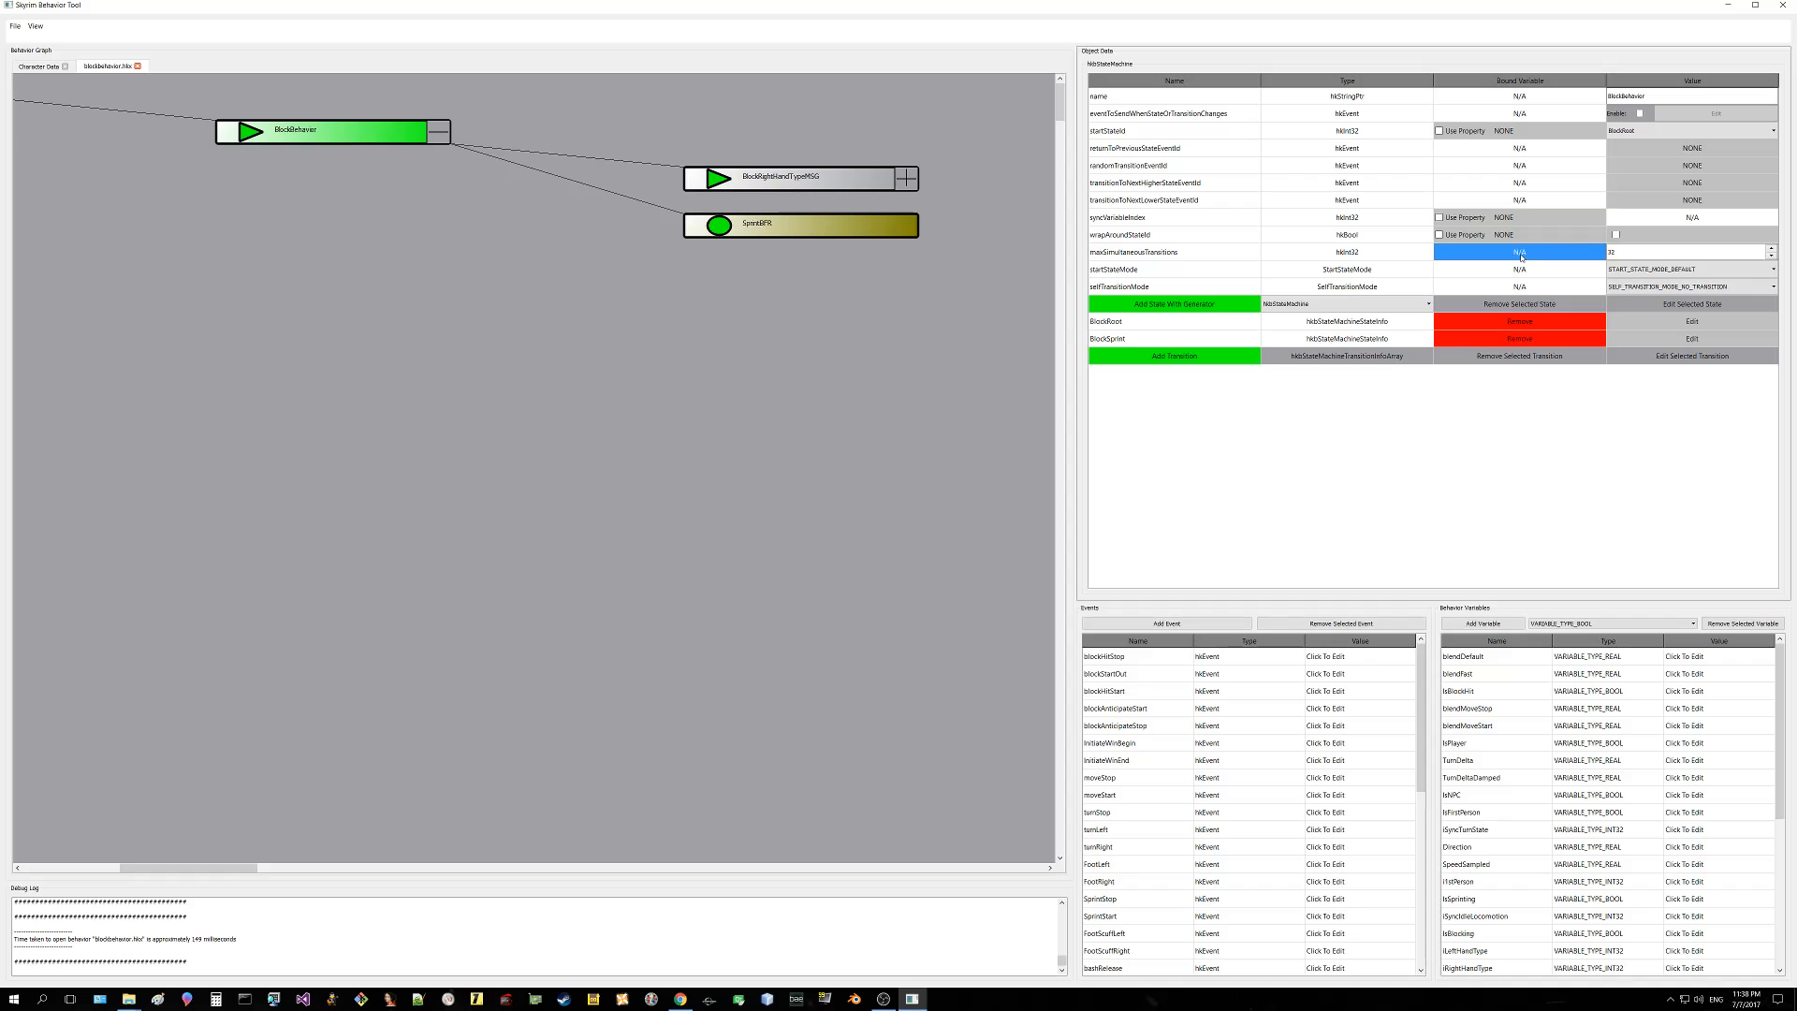
click(1512, 271)
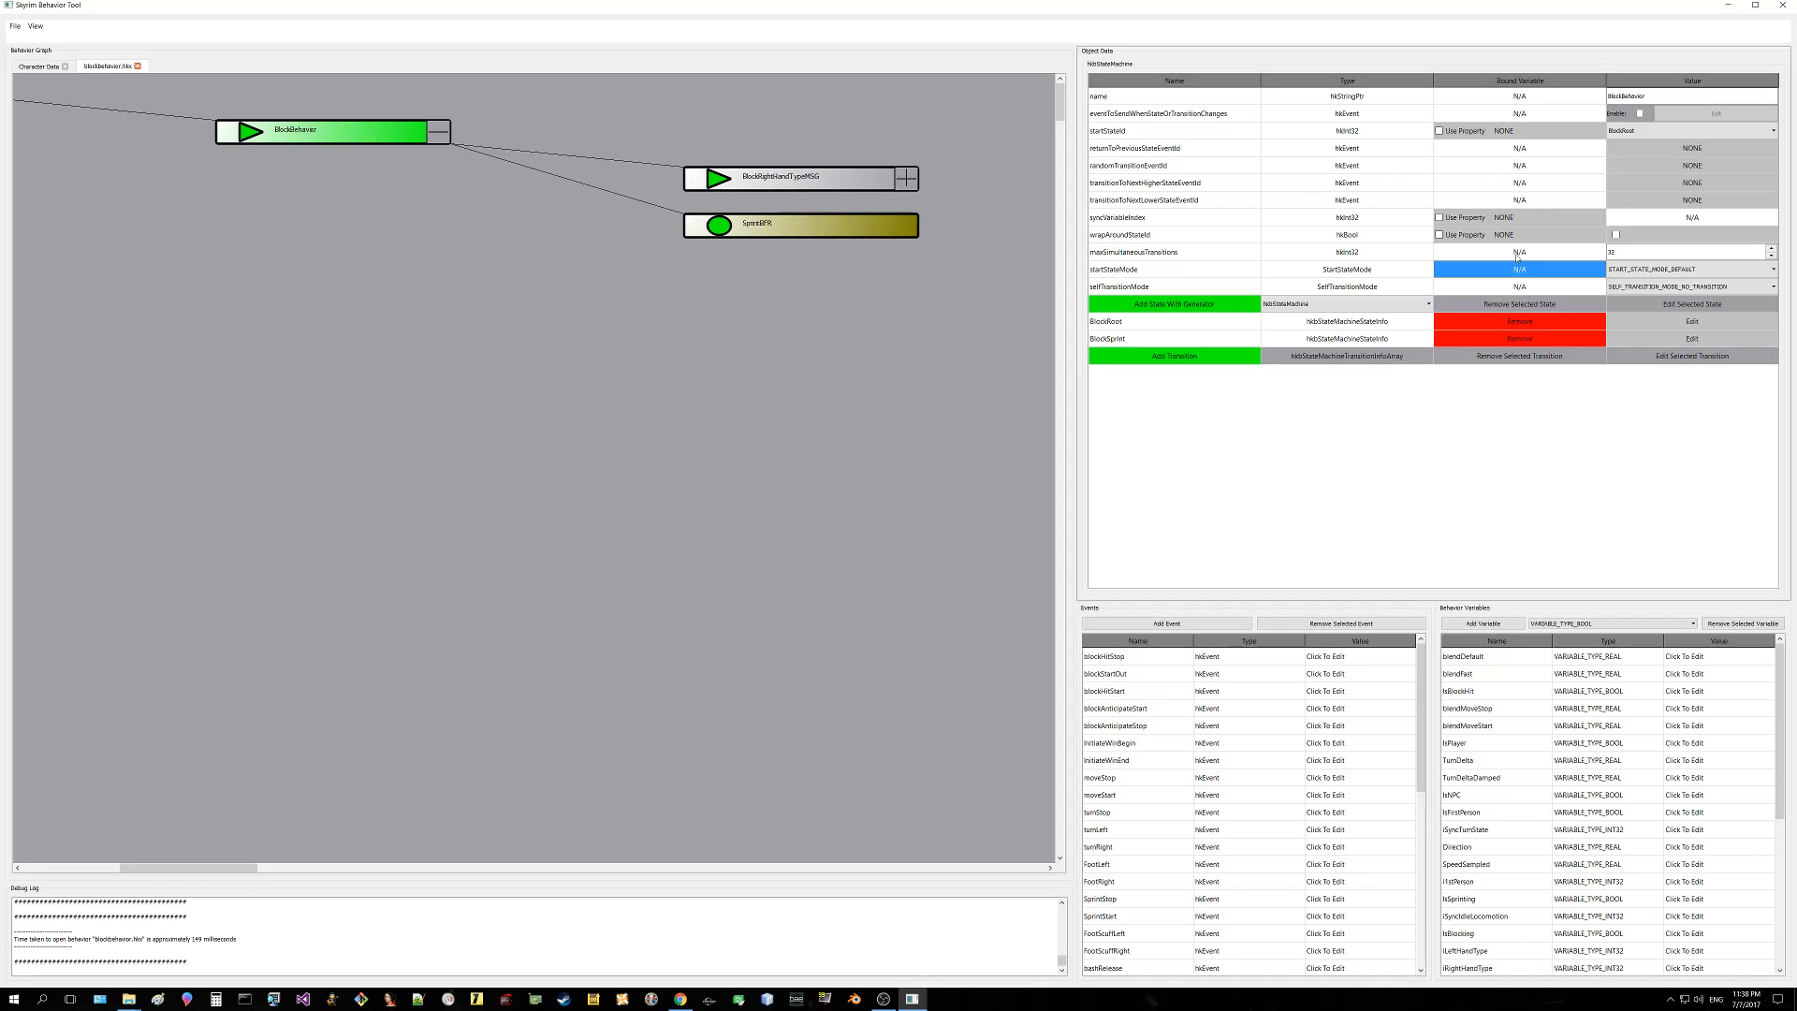
click(1520, 200)
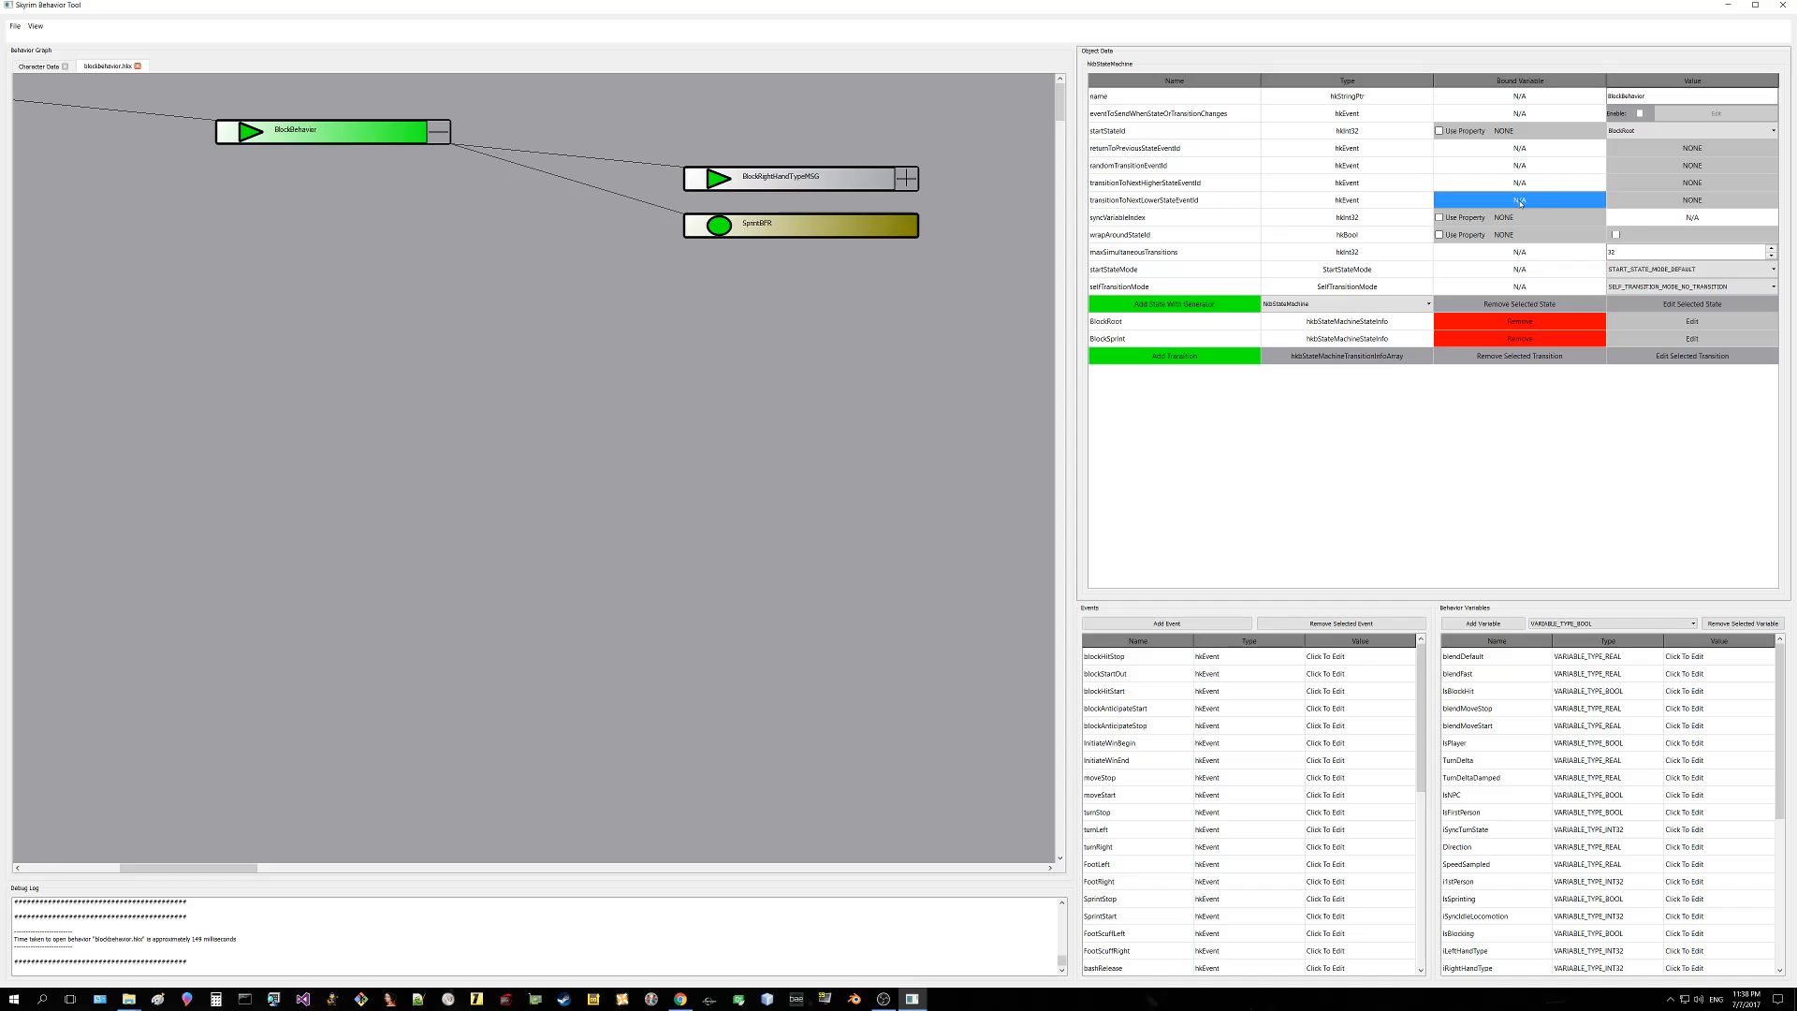
click(1520, 183)
click(1518, 149)
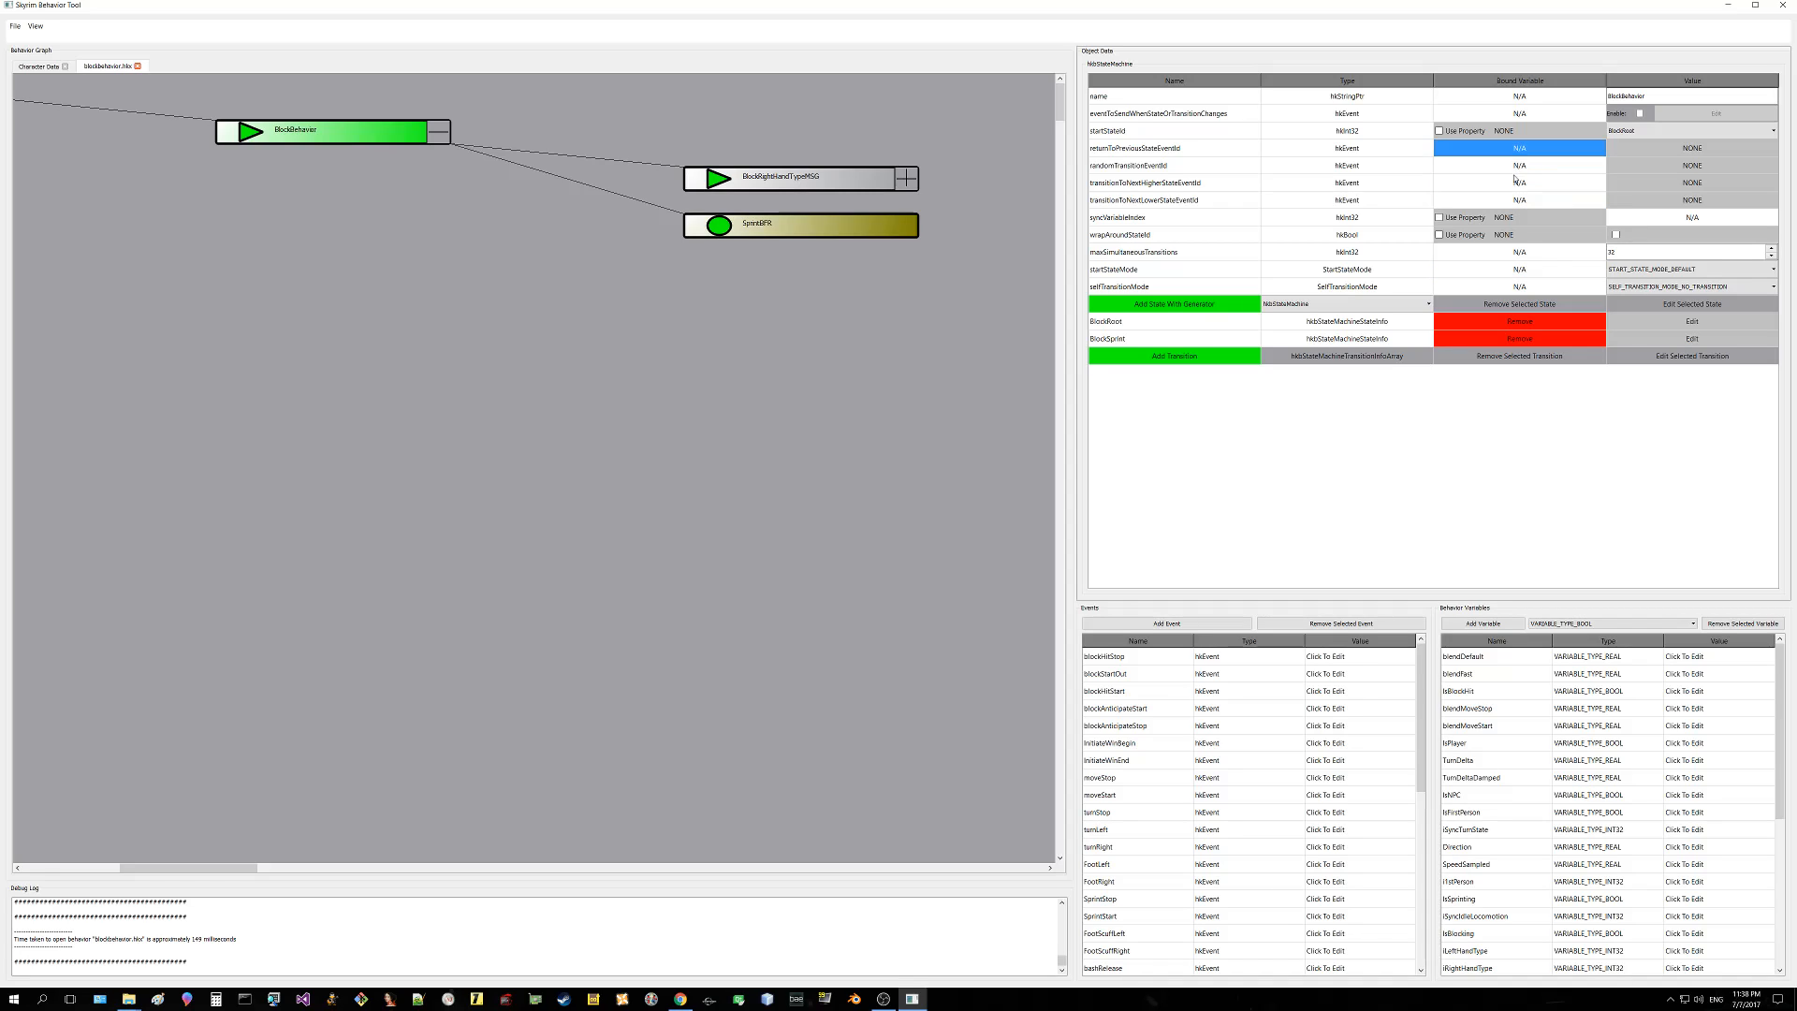
click(1518, 182)
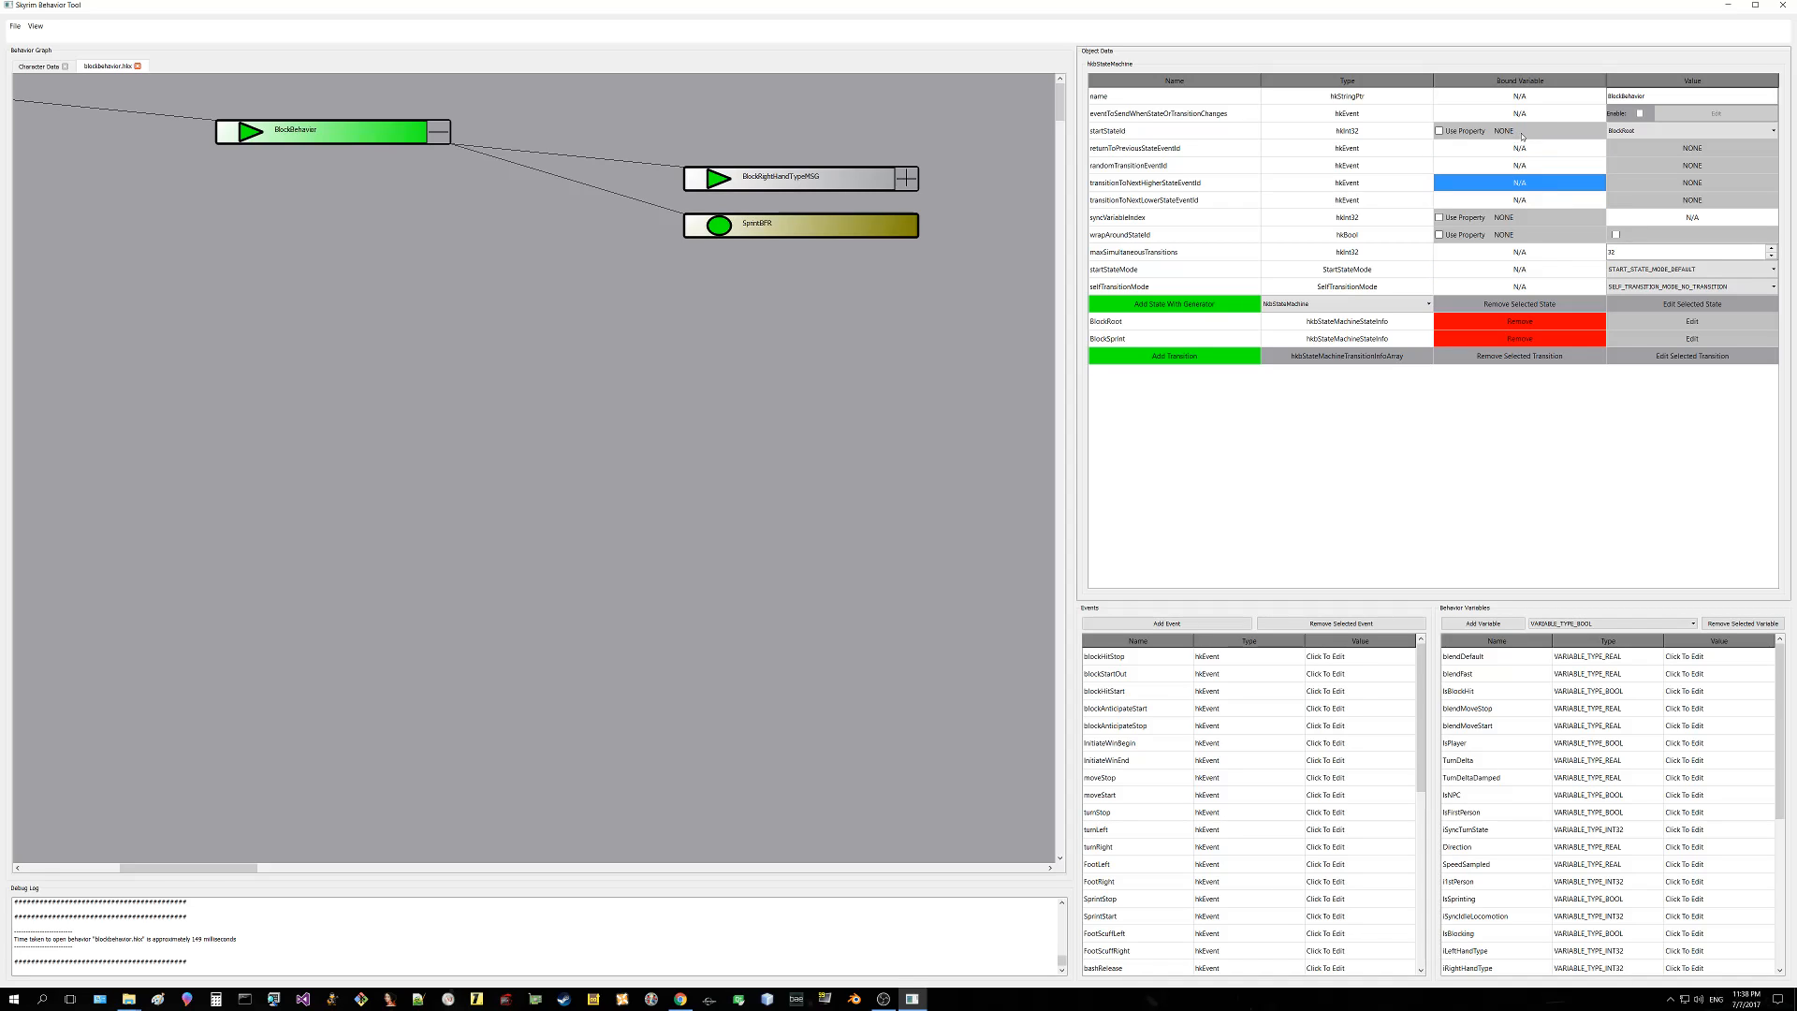
click(1525, 99)
click(1524, 113)
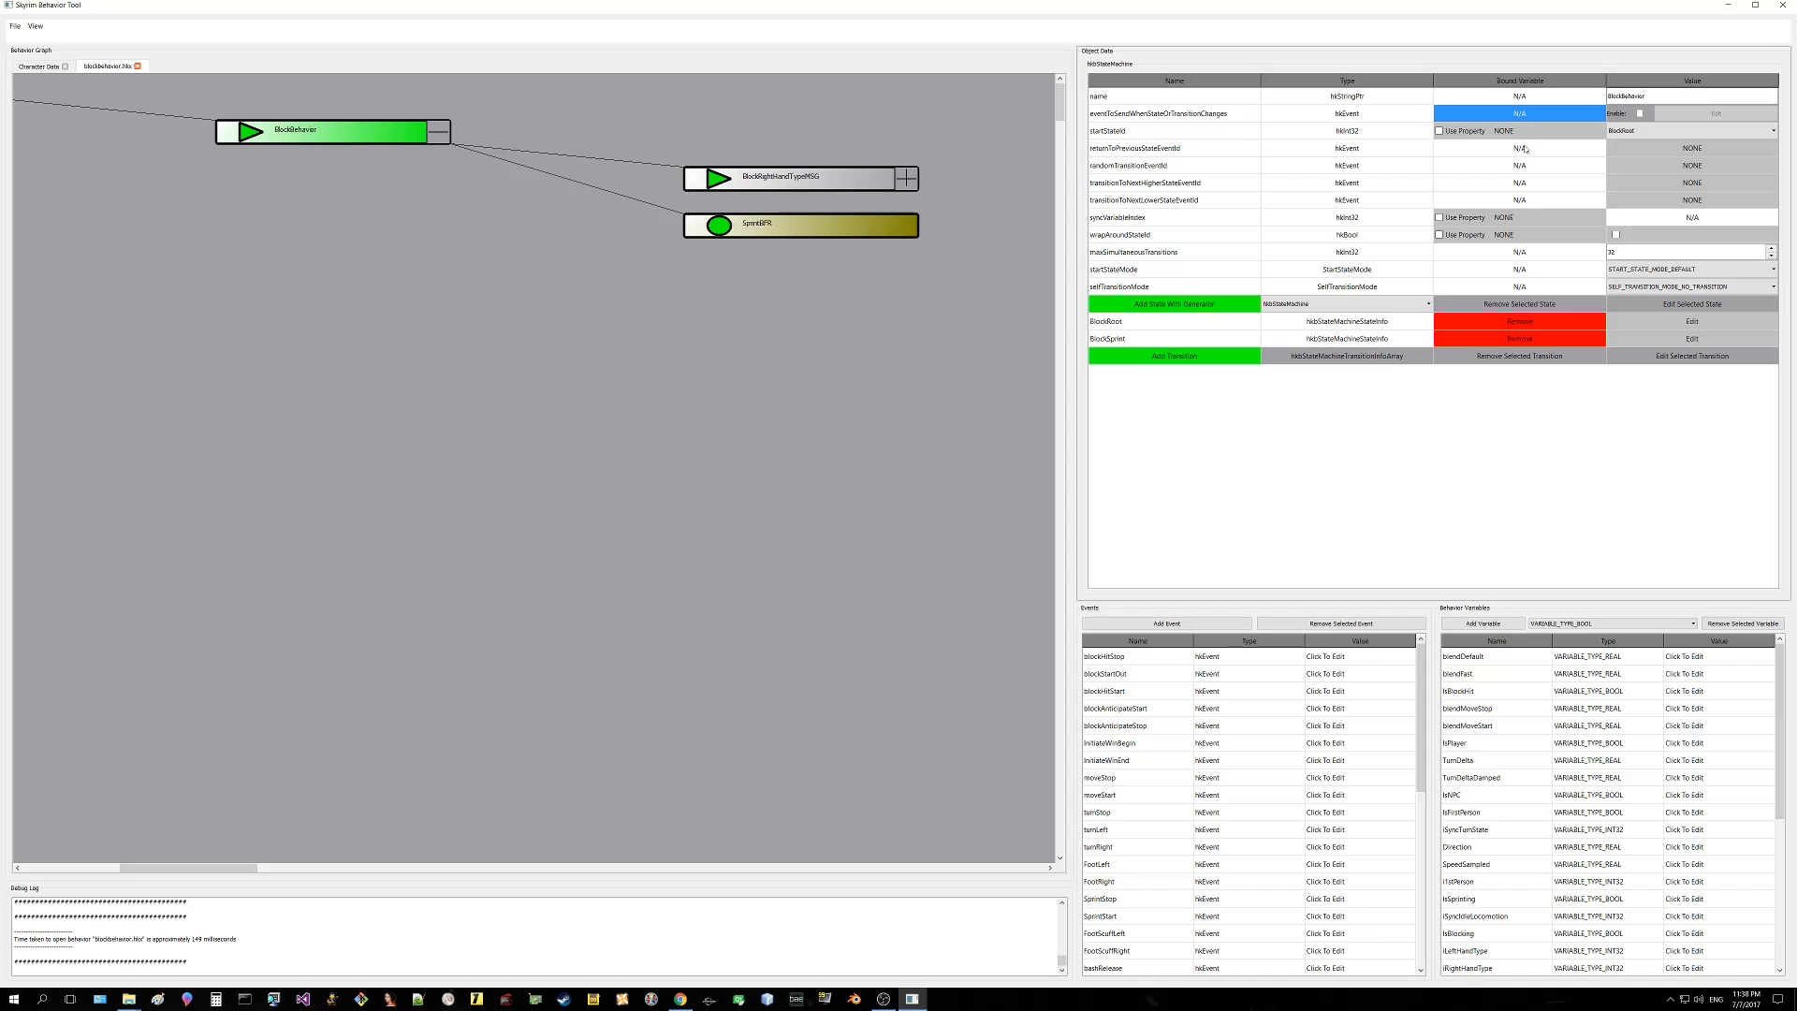
click(1524, 149)
click(1526, 166)
click(1523, 182)
click(1521, 200)
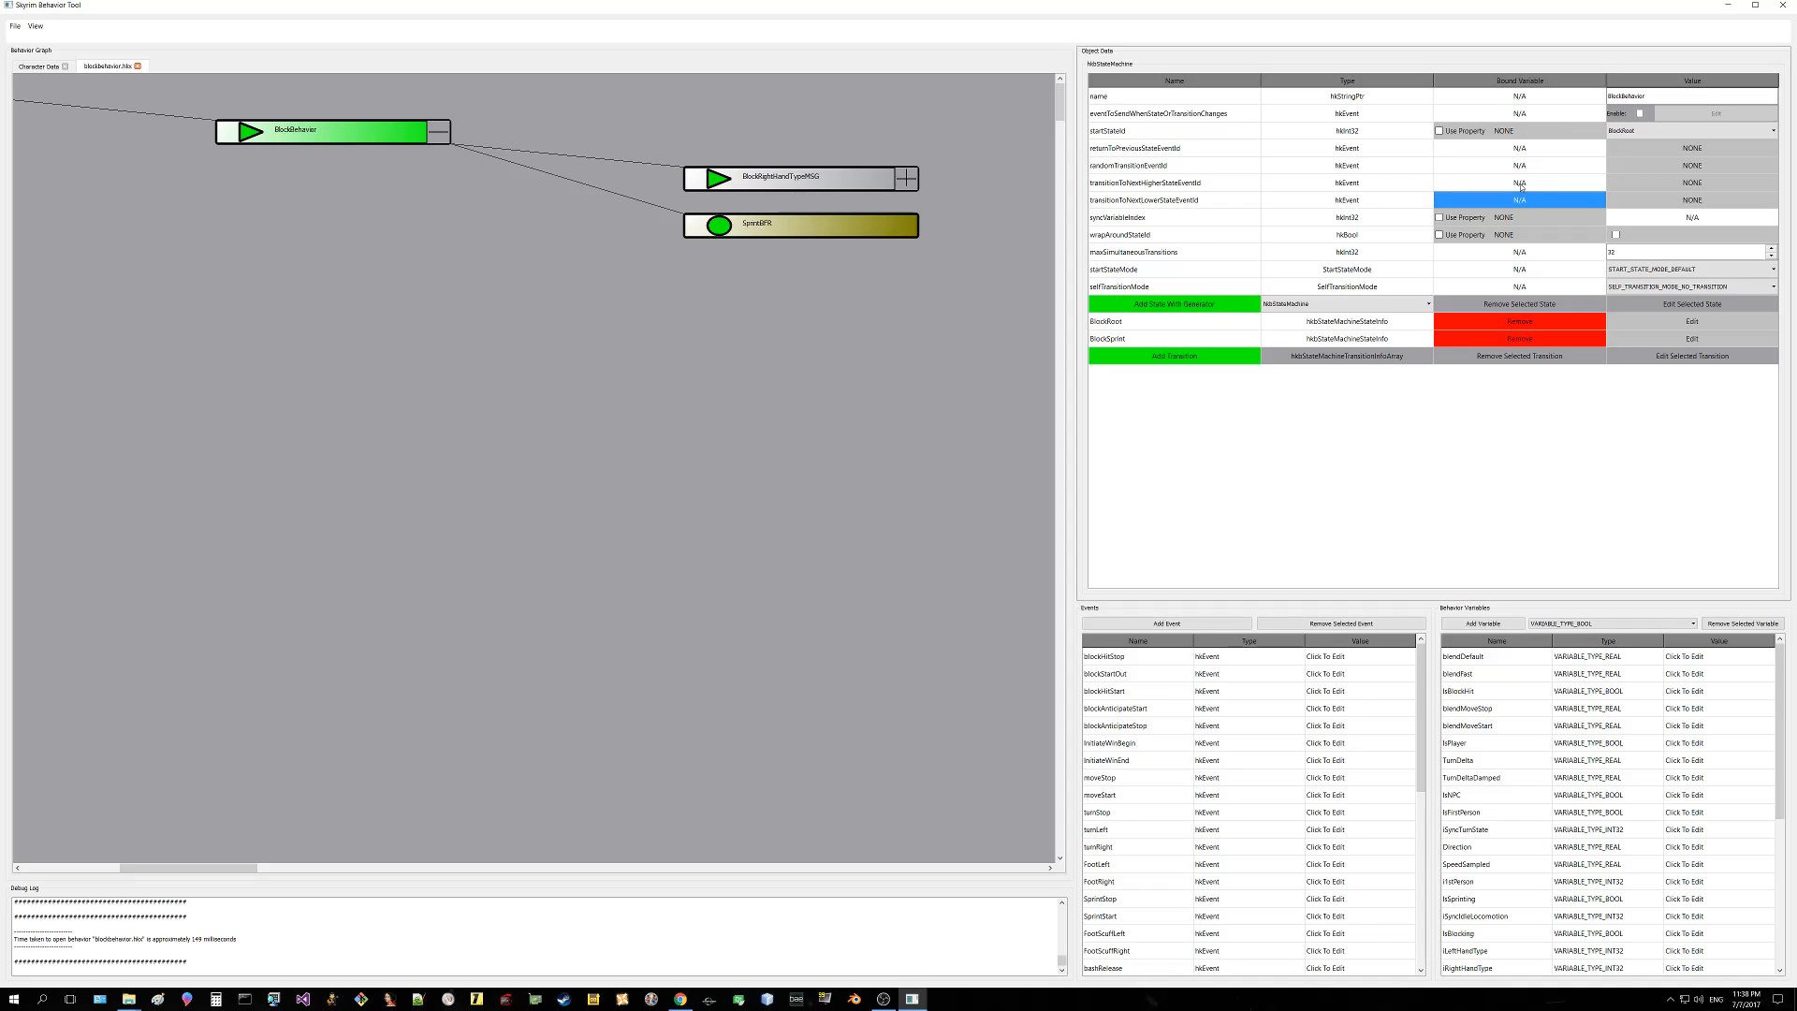
click(1522, 182)
click(1524, 165)
click(1526, 148)
click(1526, 166)
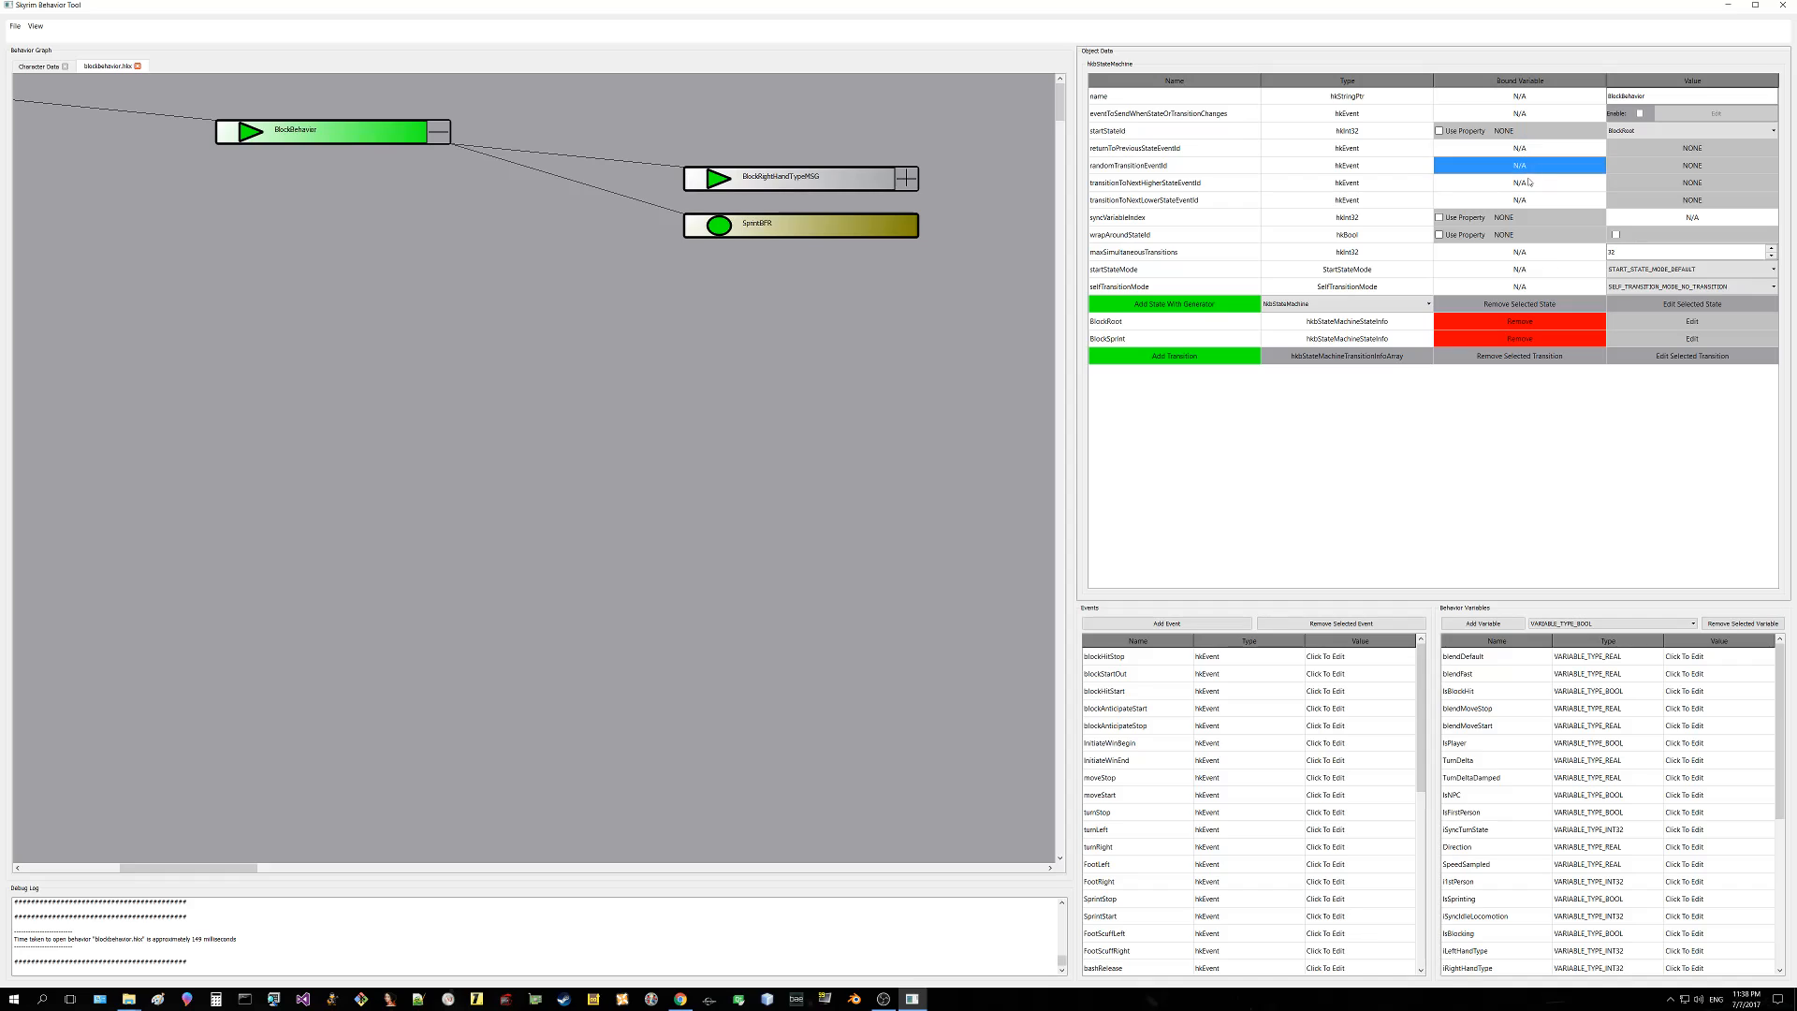
click(1526, 183)
click(1525, 199)
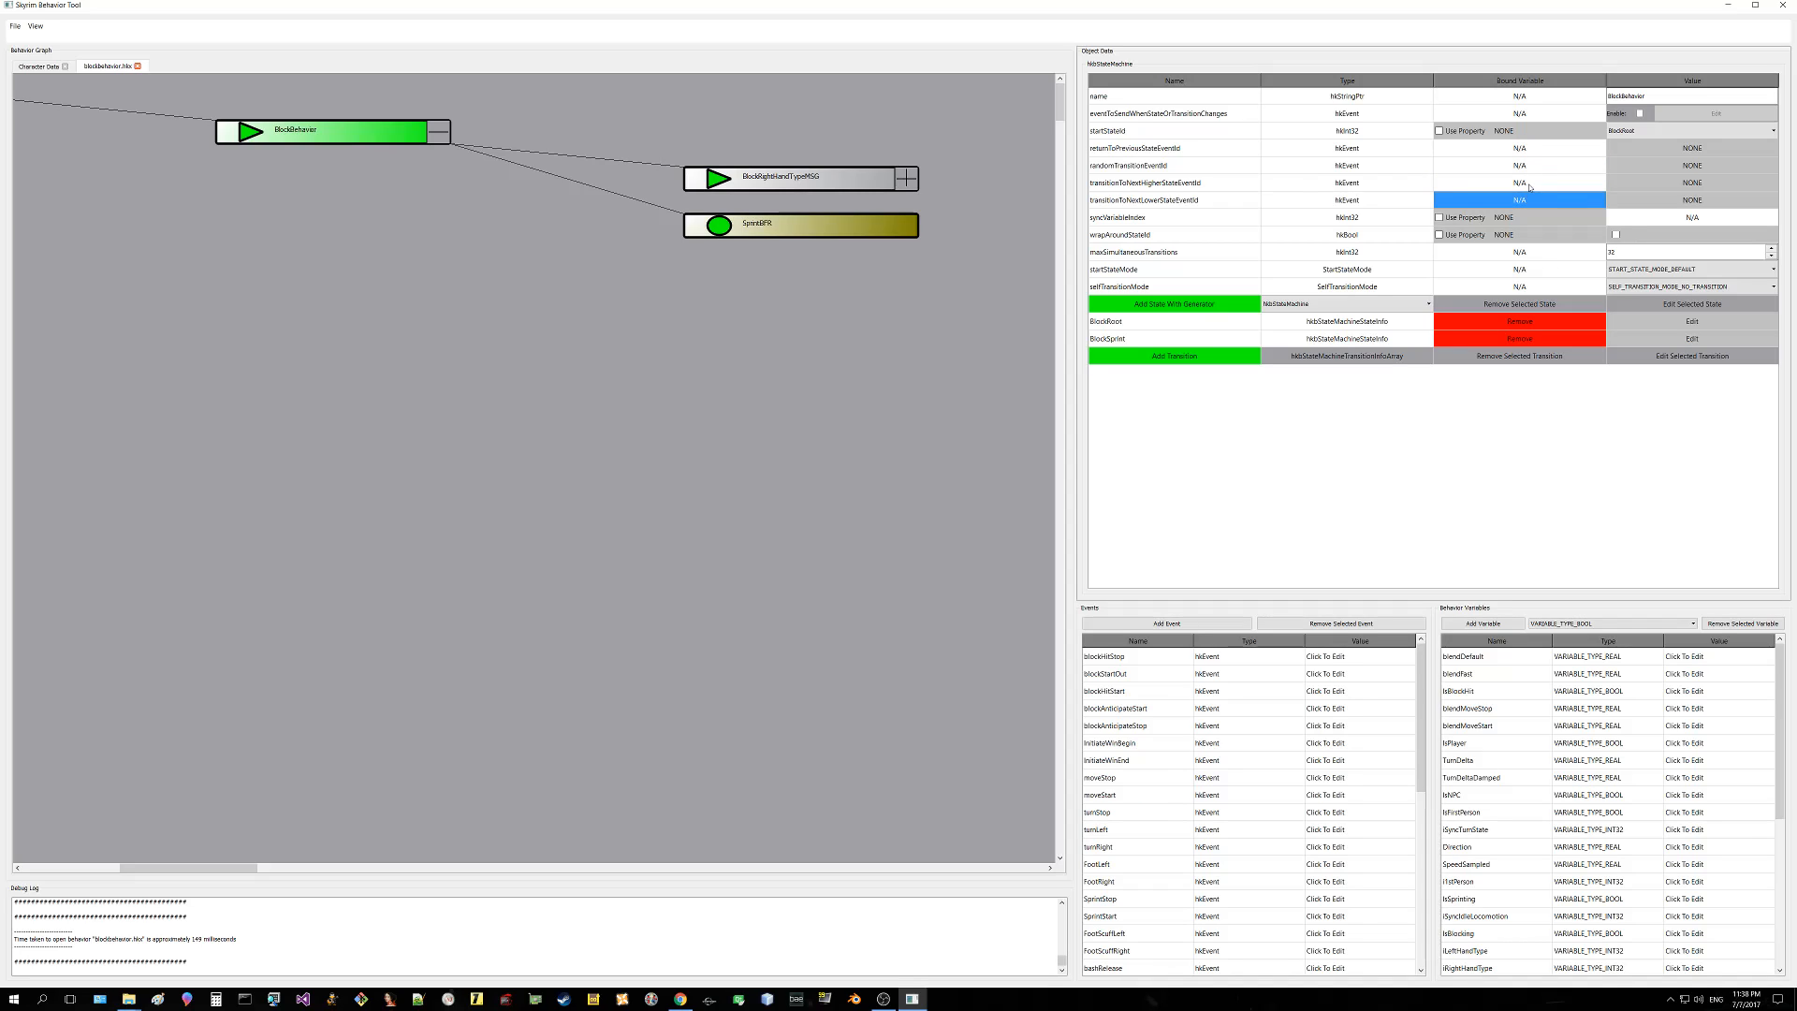
click(1529, 184)
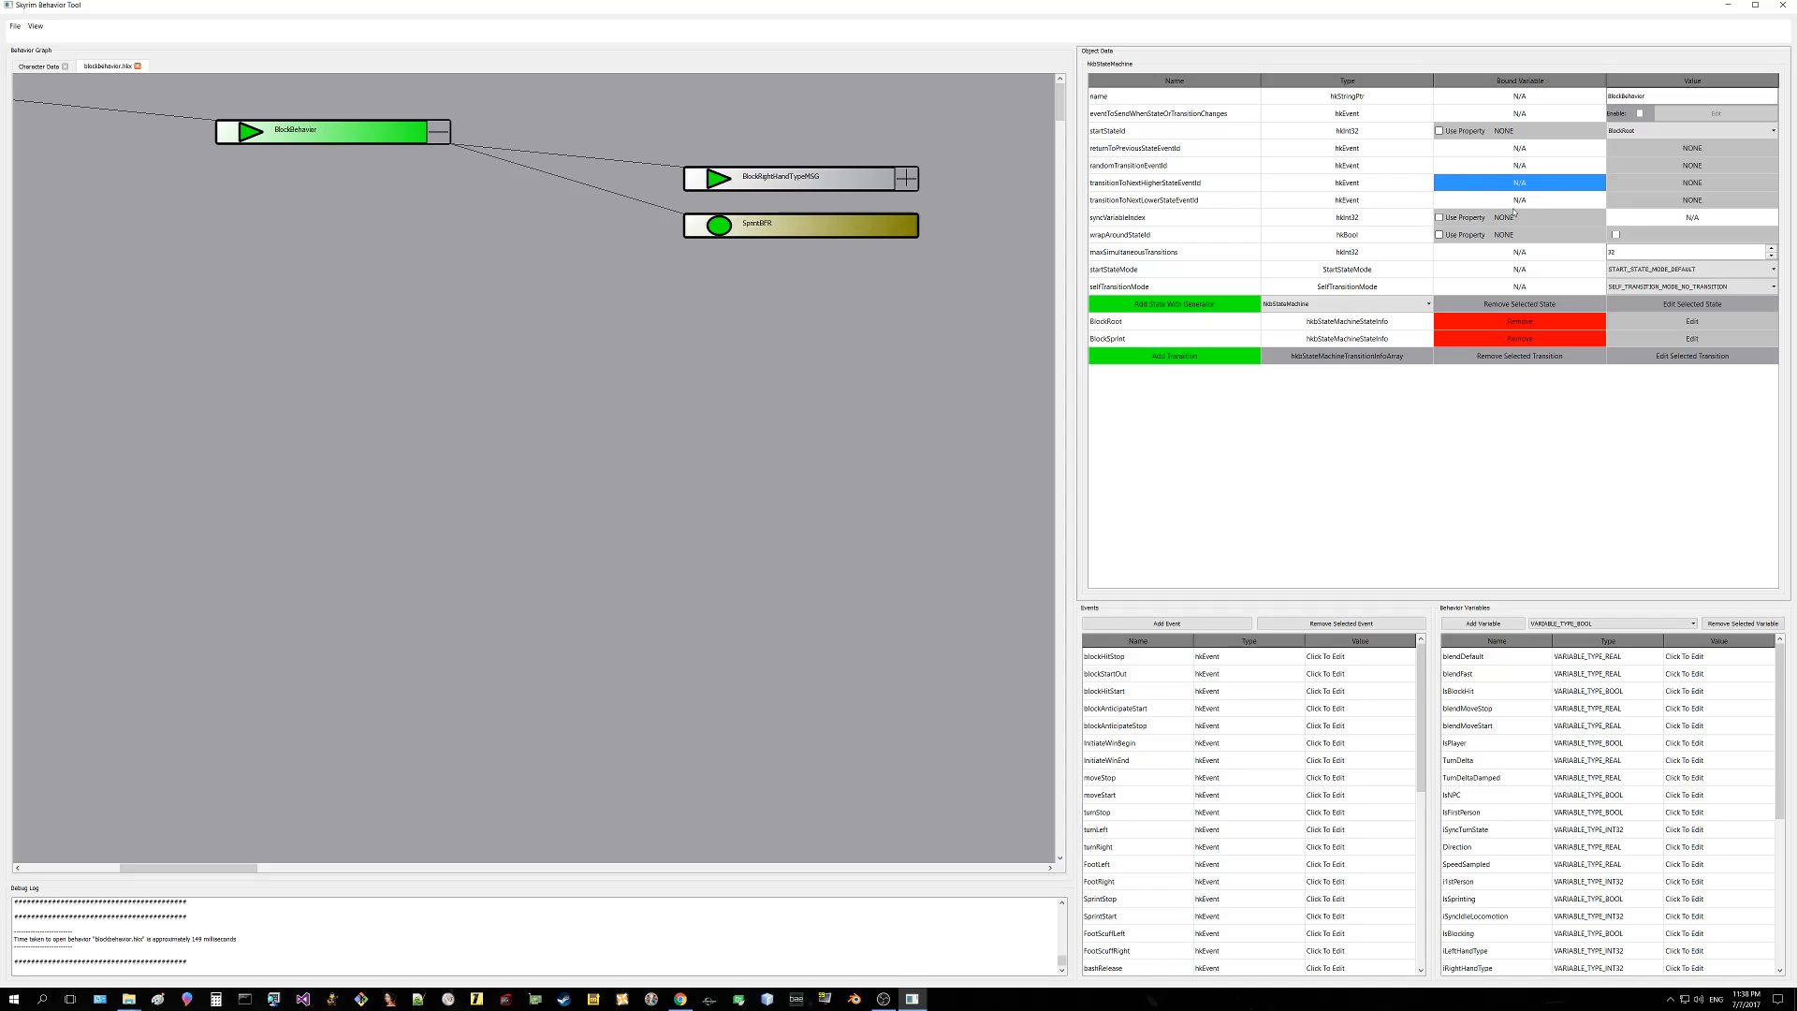
Step: Check the bindable startStateId and wrapAroundStateId, and browse the variables available for syncVariableIndex with a widened name column
click(1509, 131)
click(1524, 218)
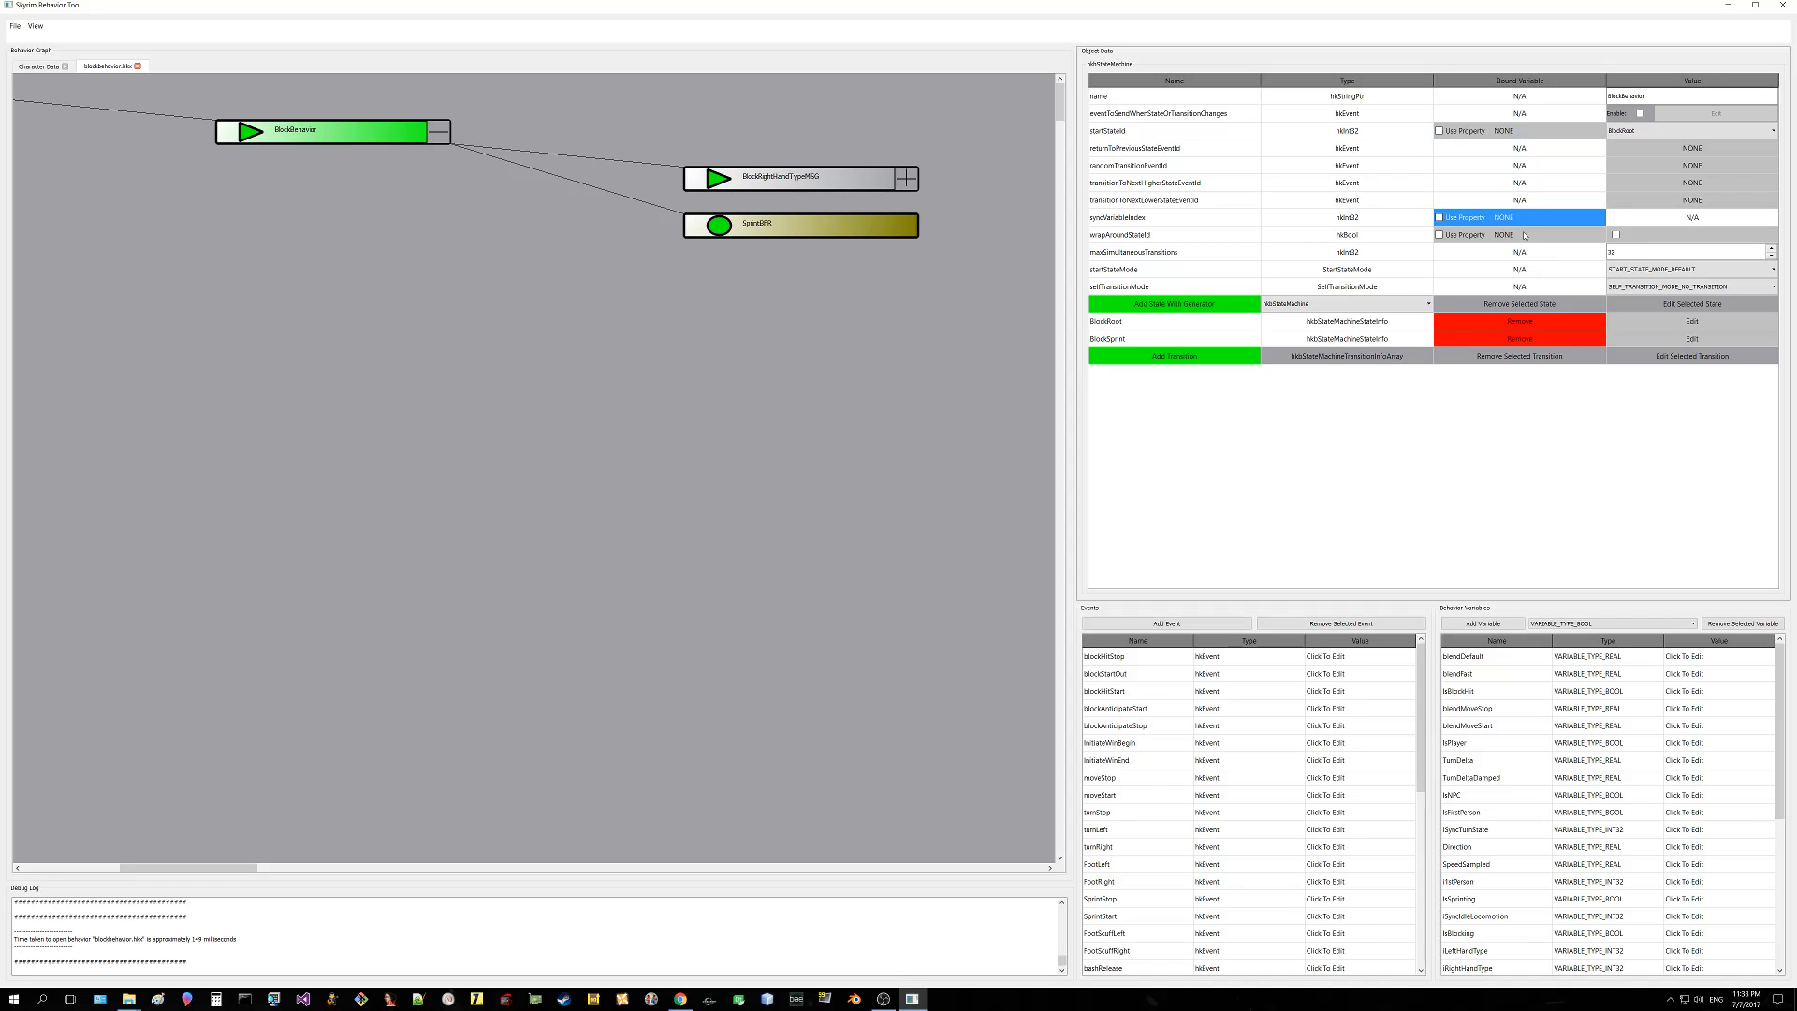
click(1524, 236)
click(1531, 222)
double_click(1528, 222)
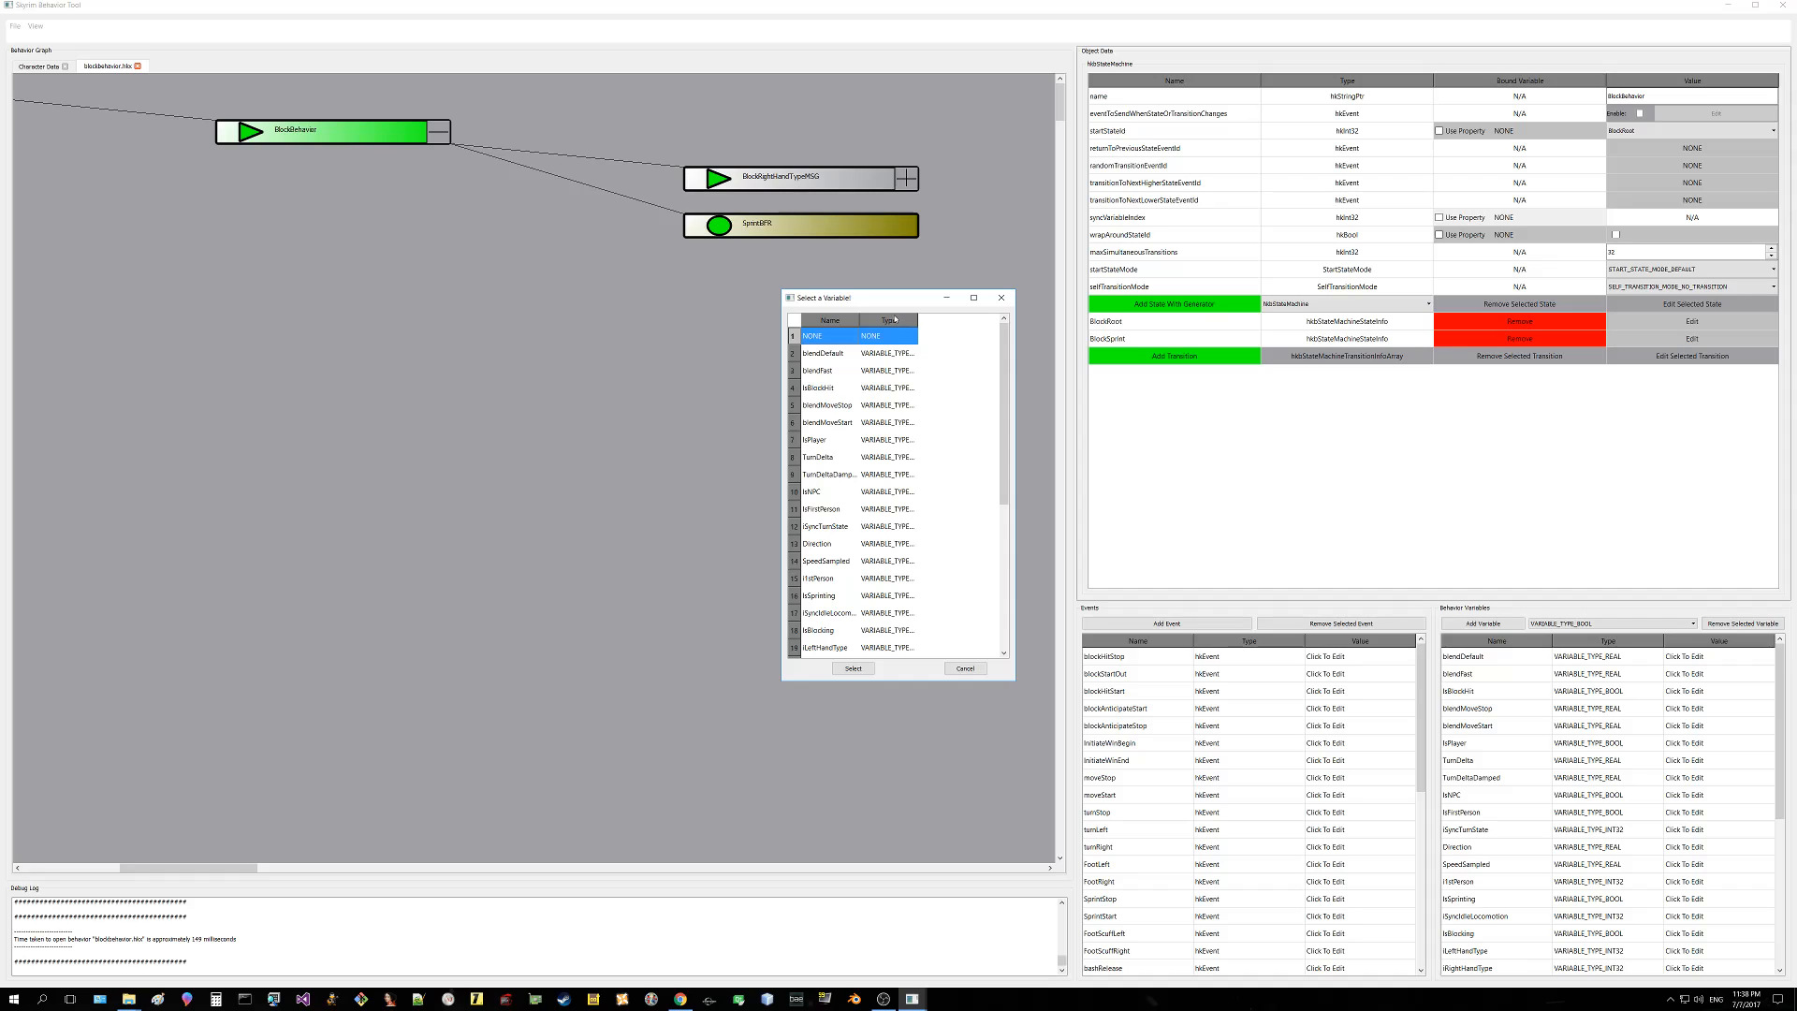
drag(860, 320, 1002, 321)
scroll(972, 524, down, 5)
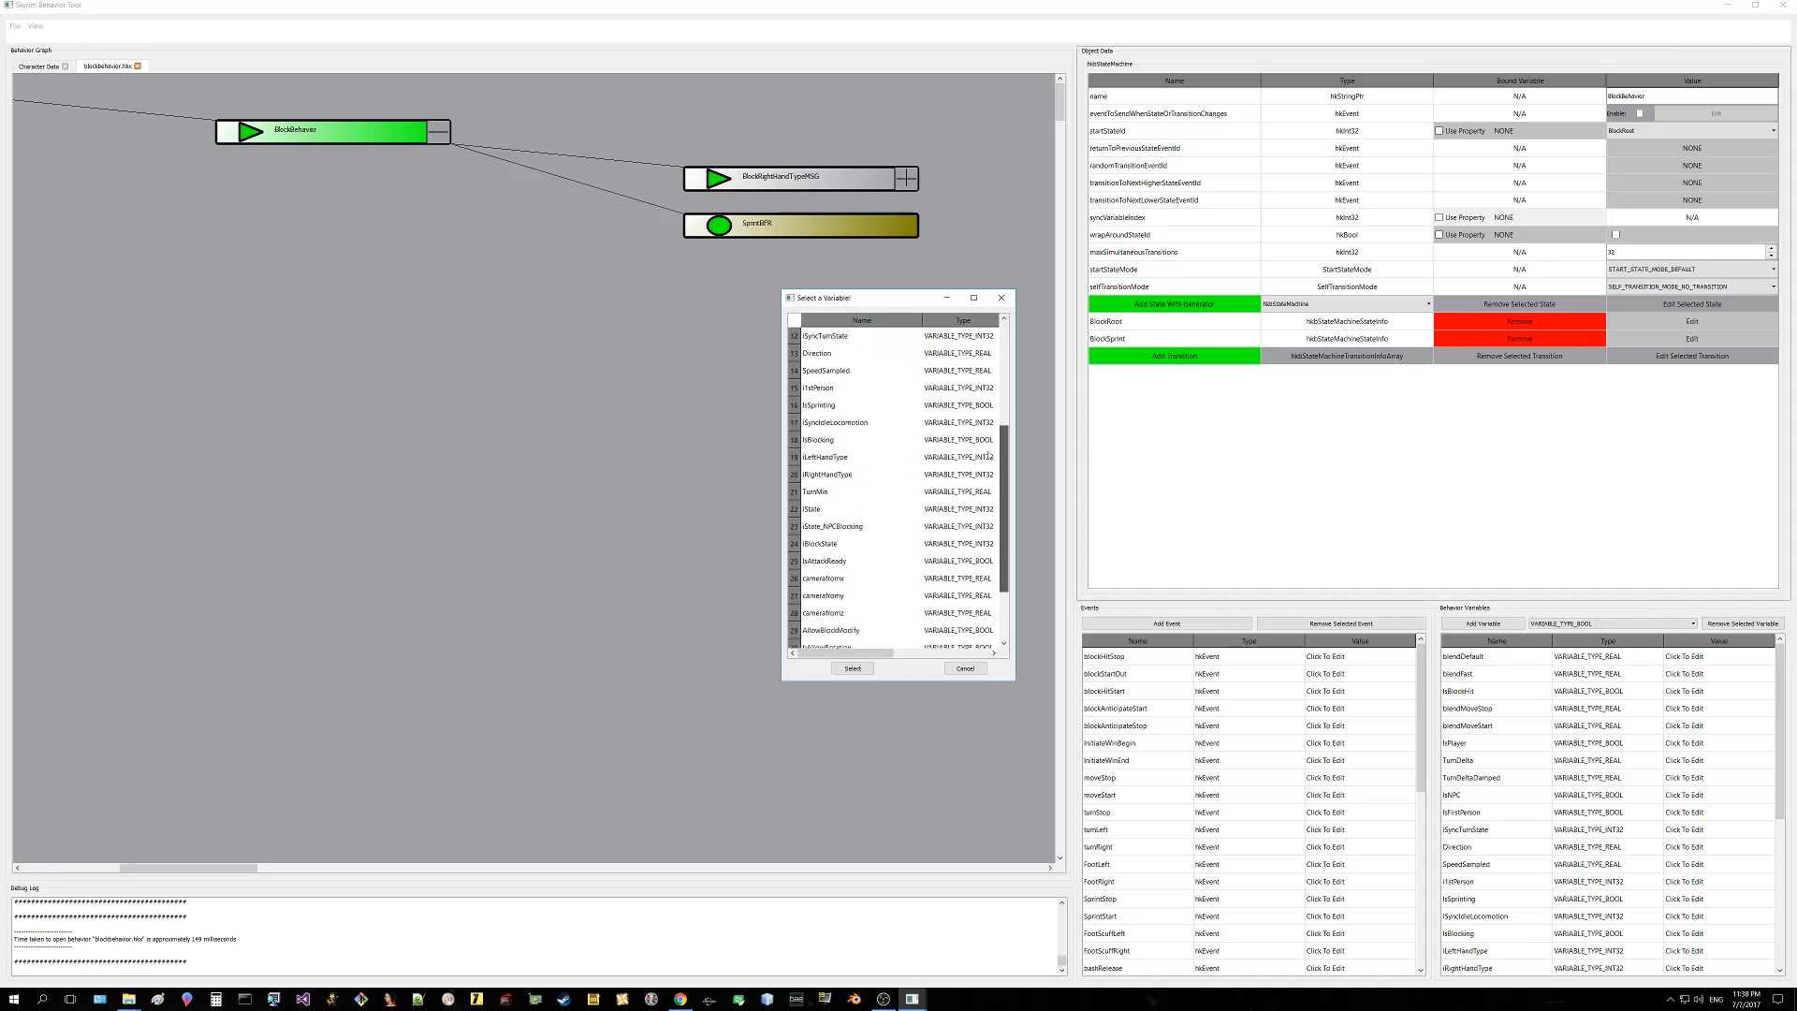
scroll(1000, 511, up, 5)
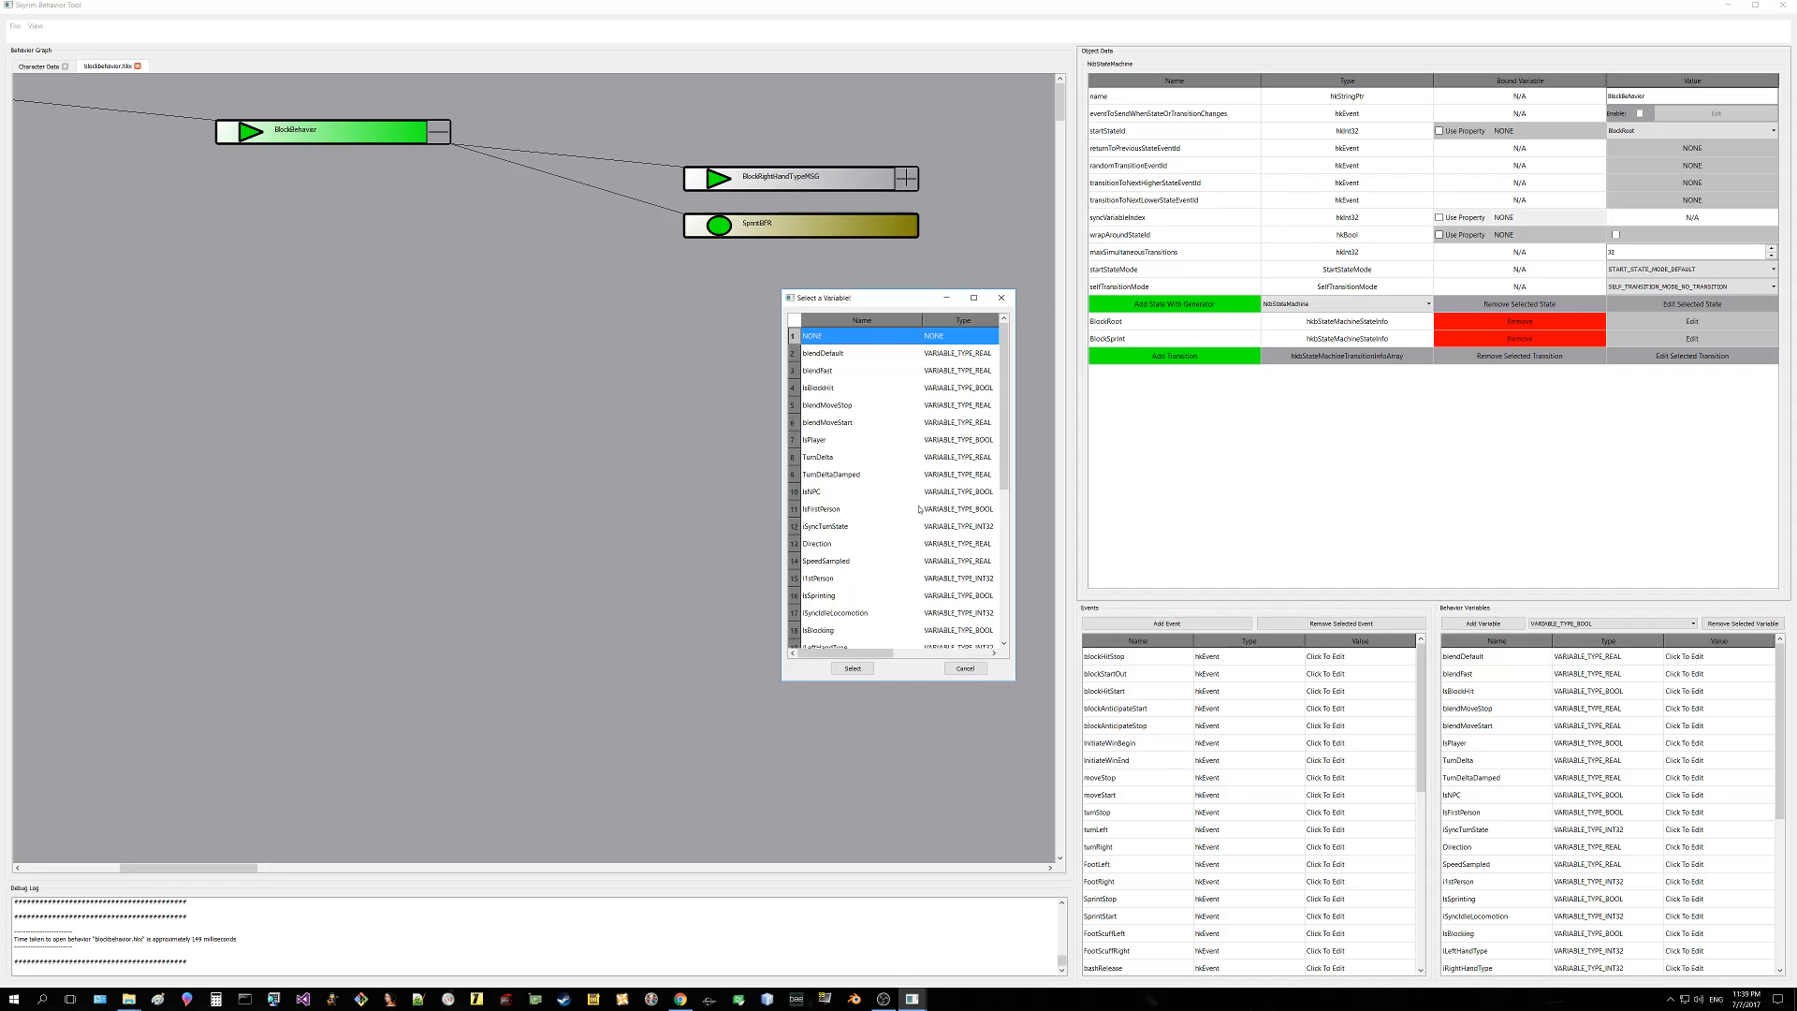
Step: Try to bind the IsFirstPerson variable to syncVariableIndex
click(844, 513)
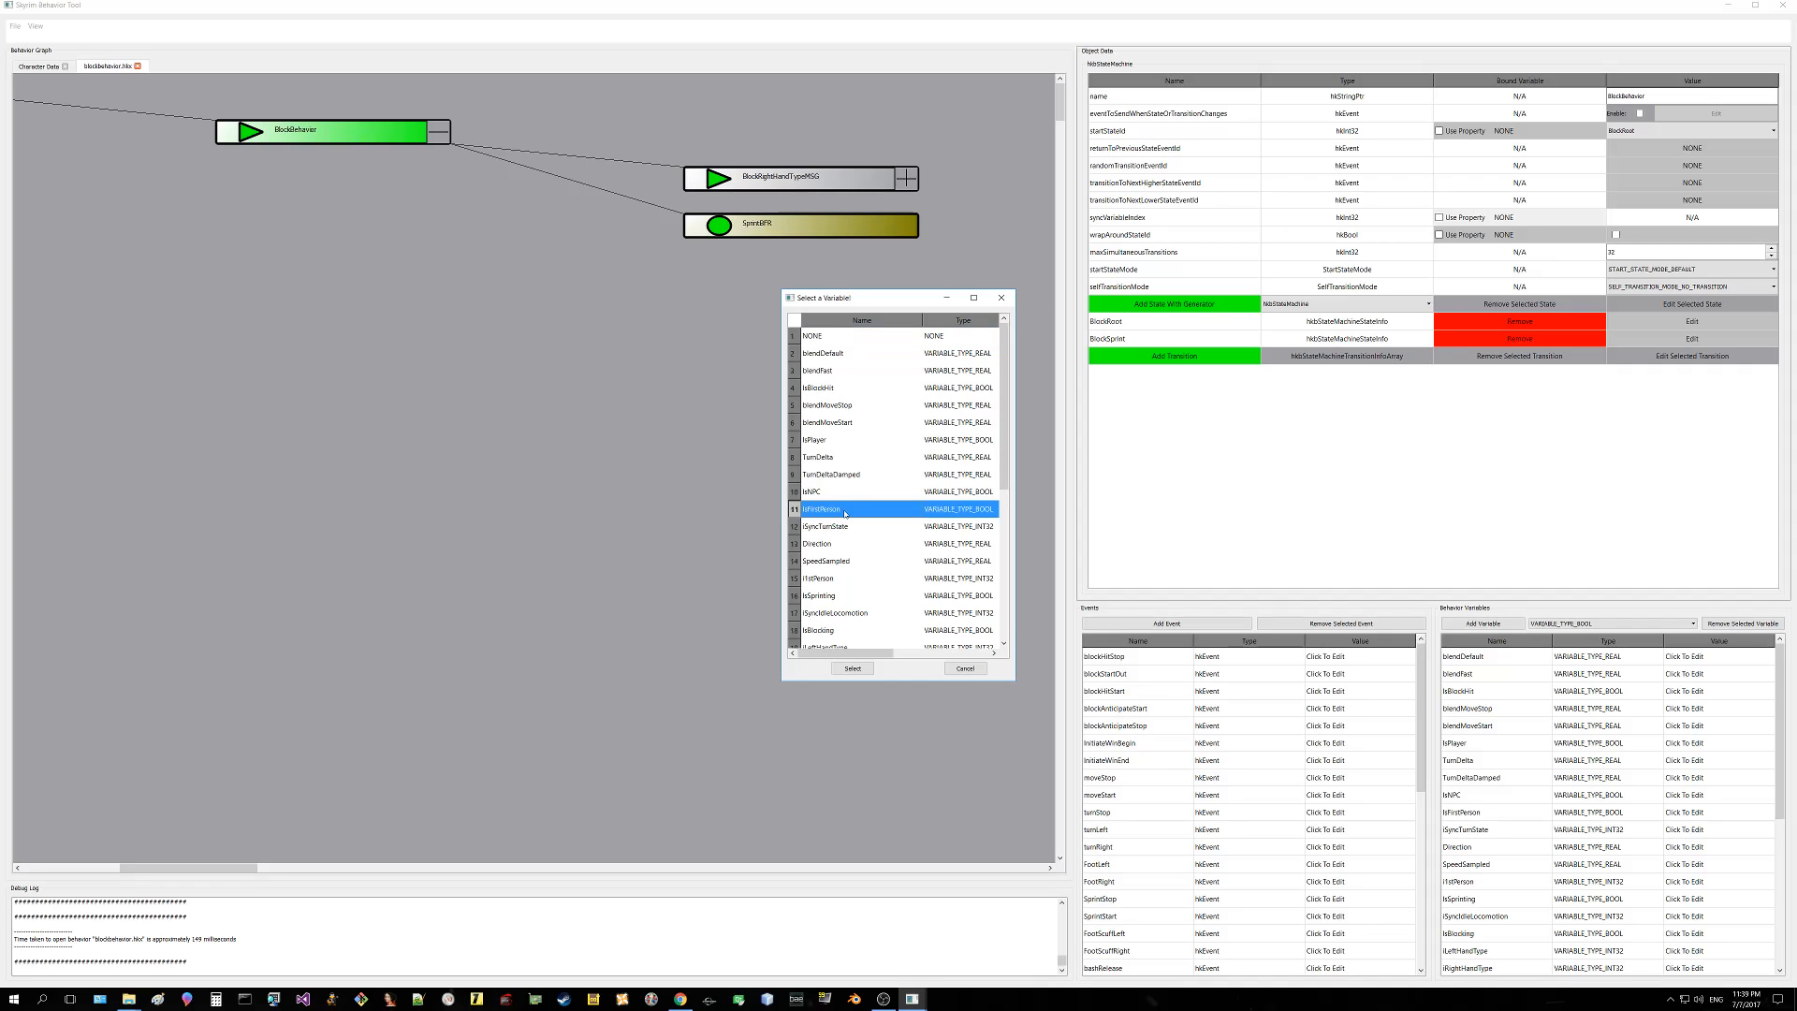
click(853, 670)
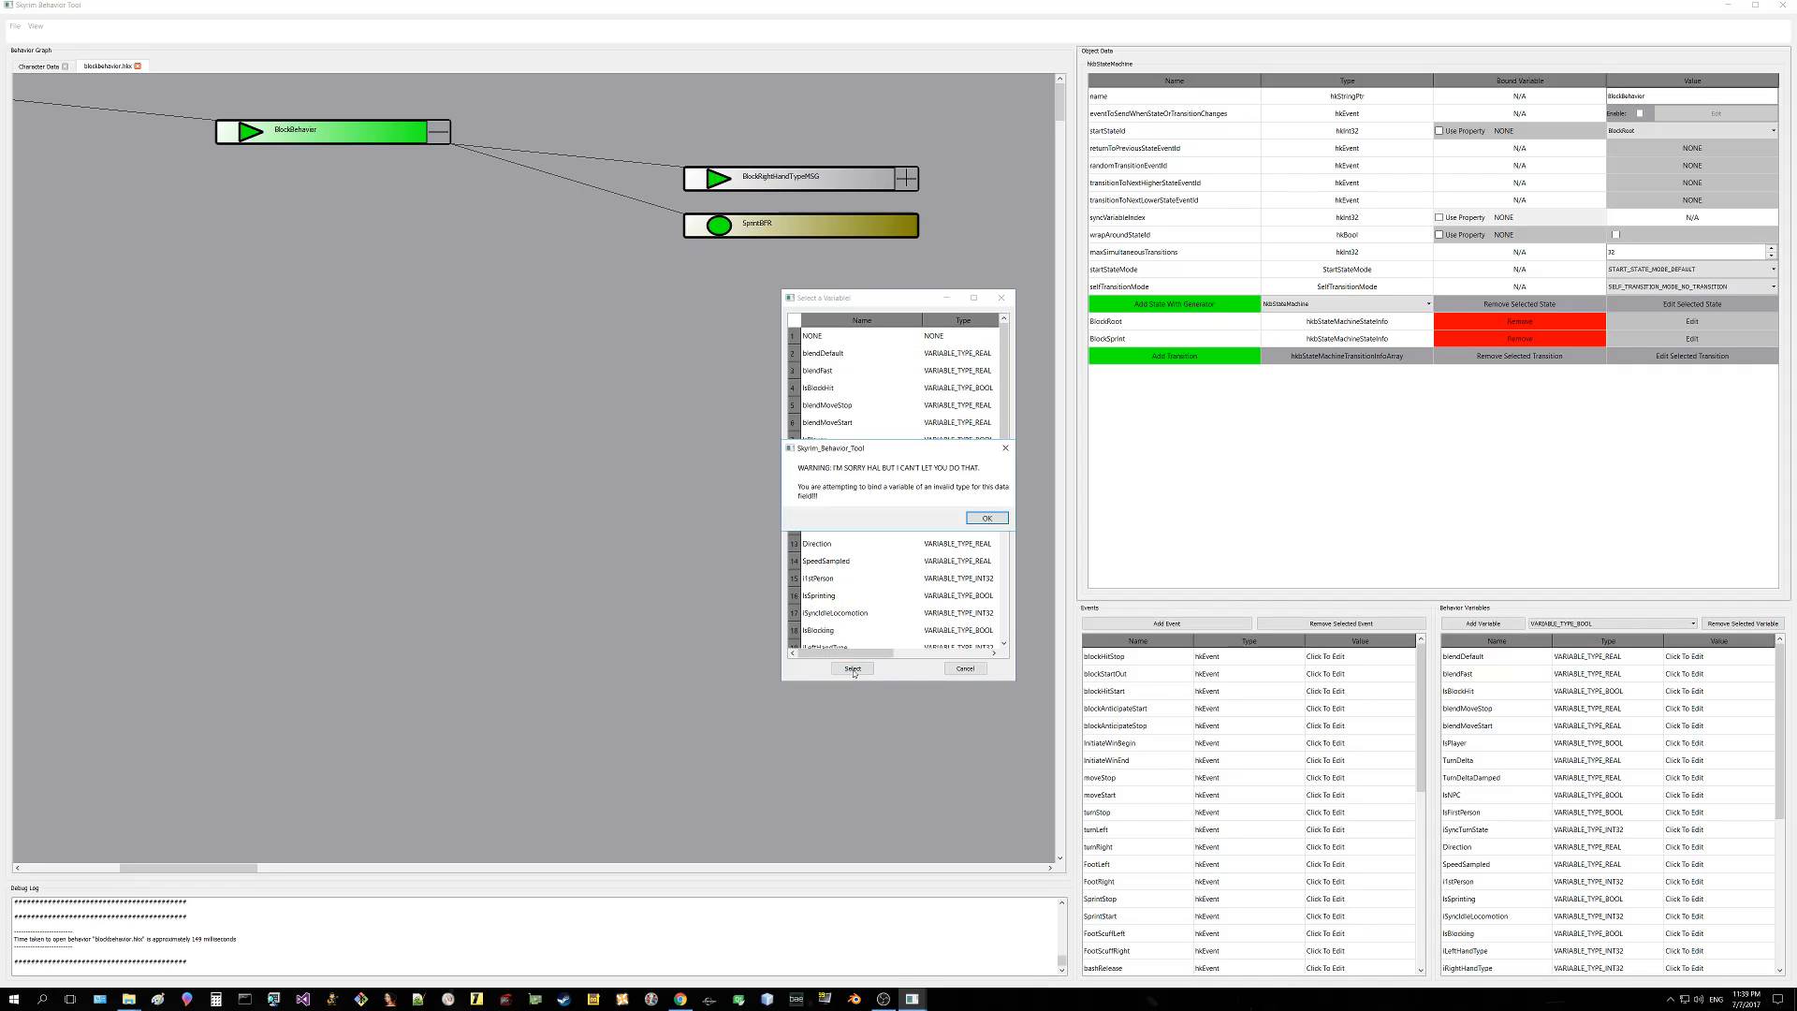
click(986, 519)
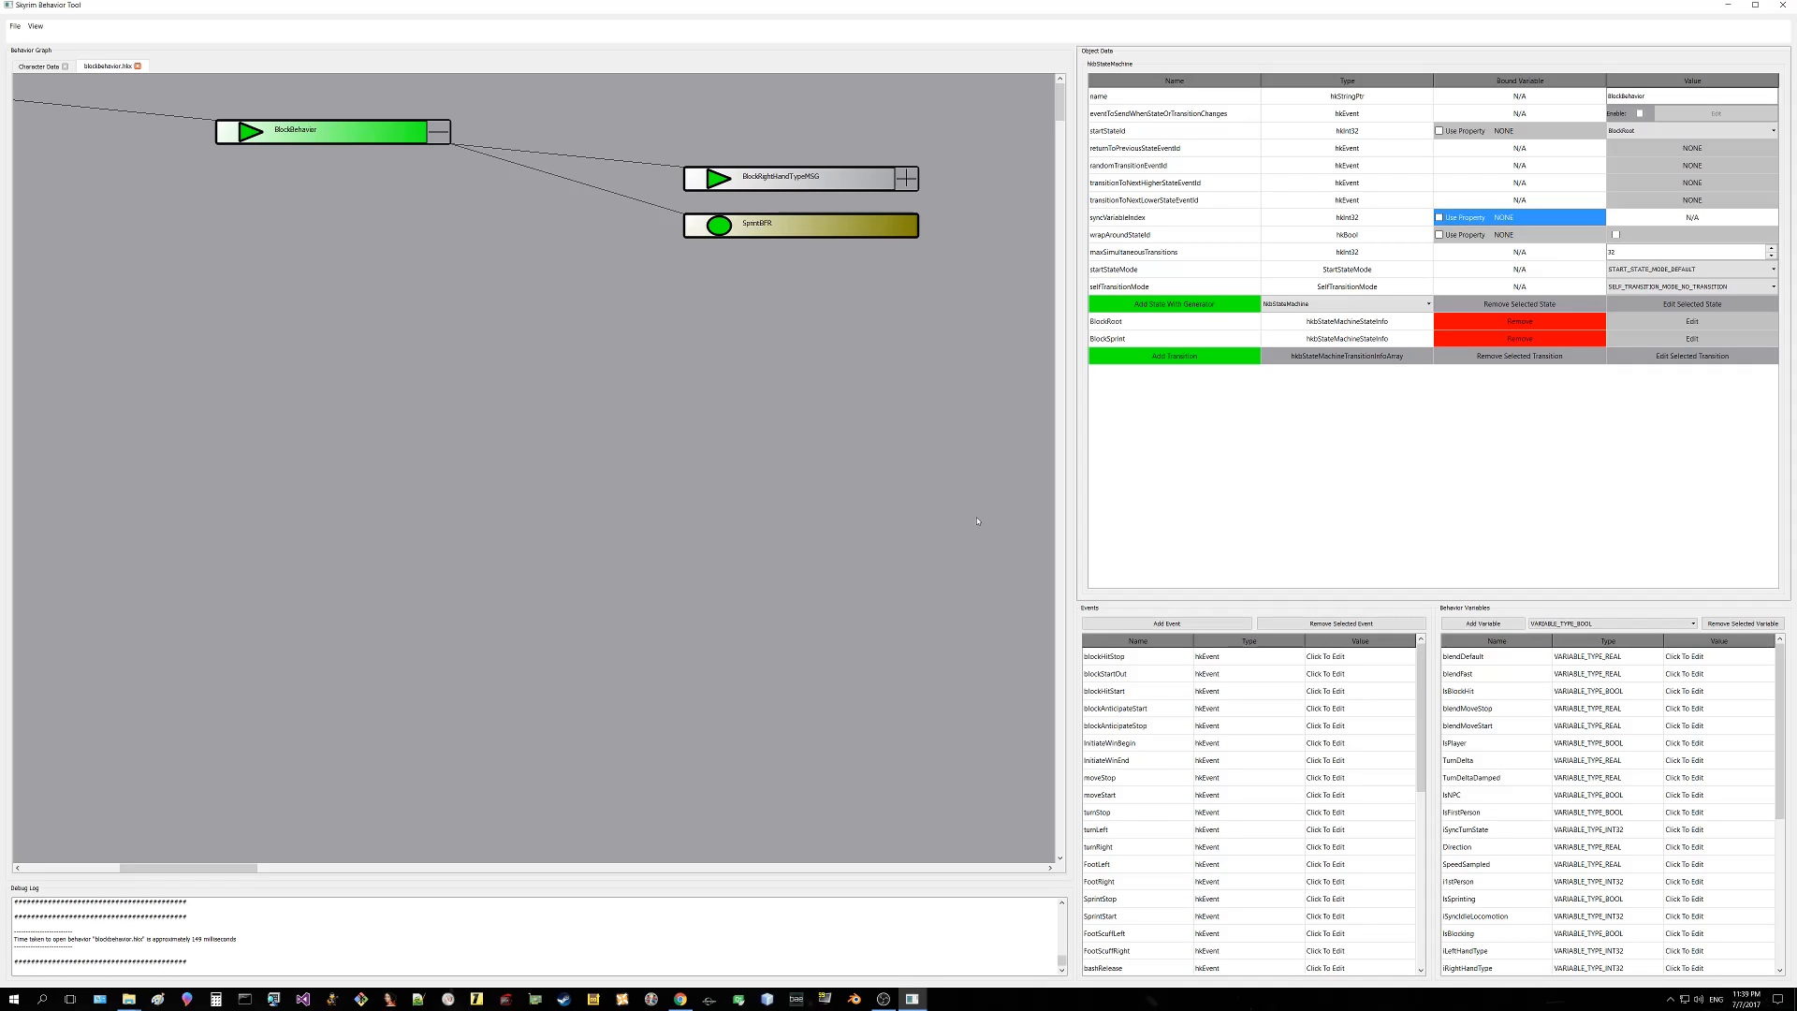
Step: Bind the iSyncTurnState variable to syncVariableIndex
click(1501, 218)
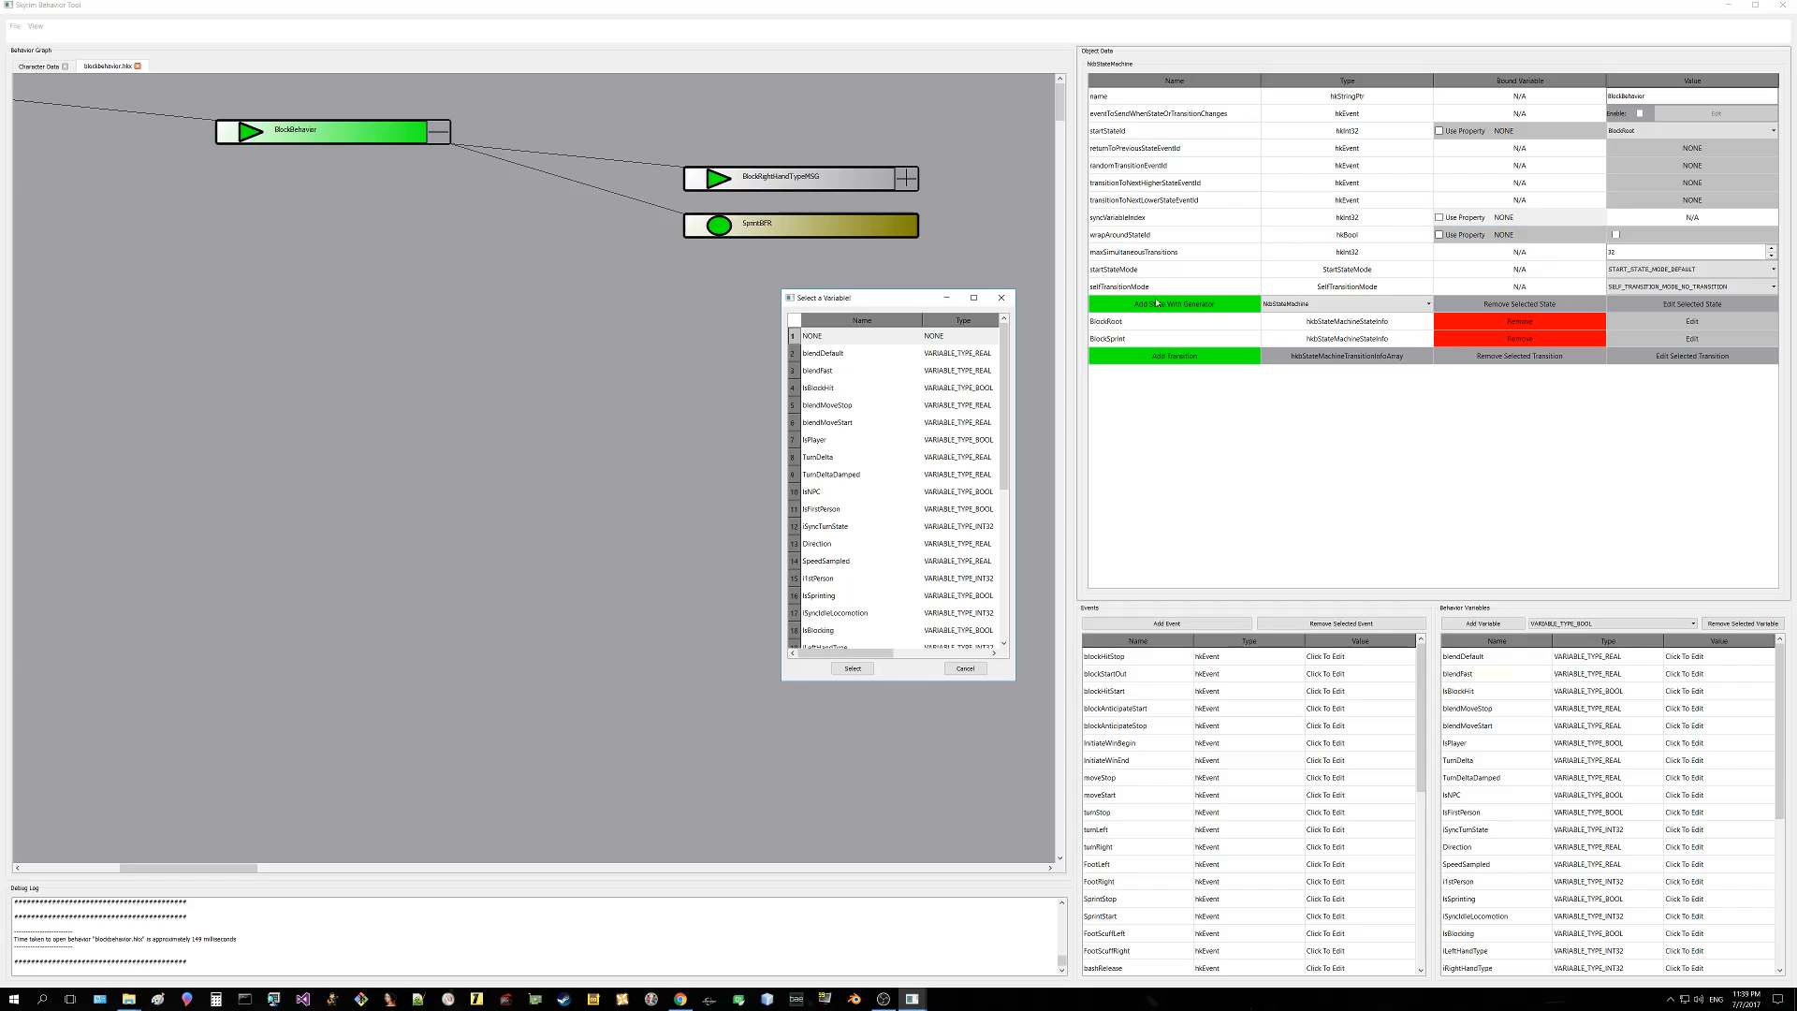
scroll(1007, 438, down, 2)
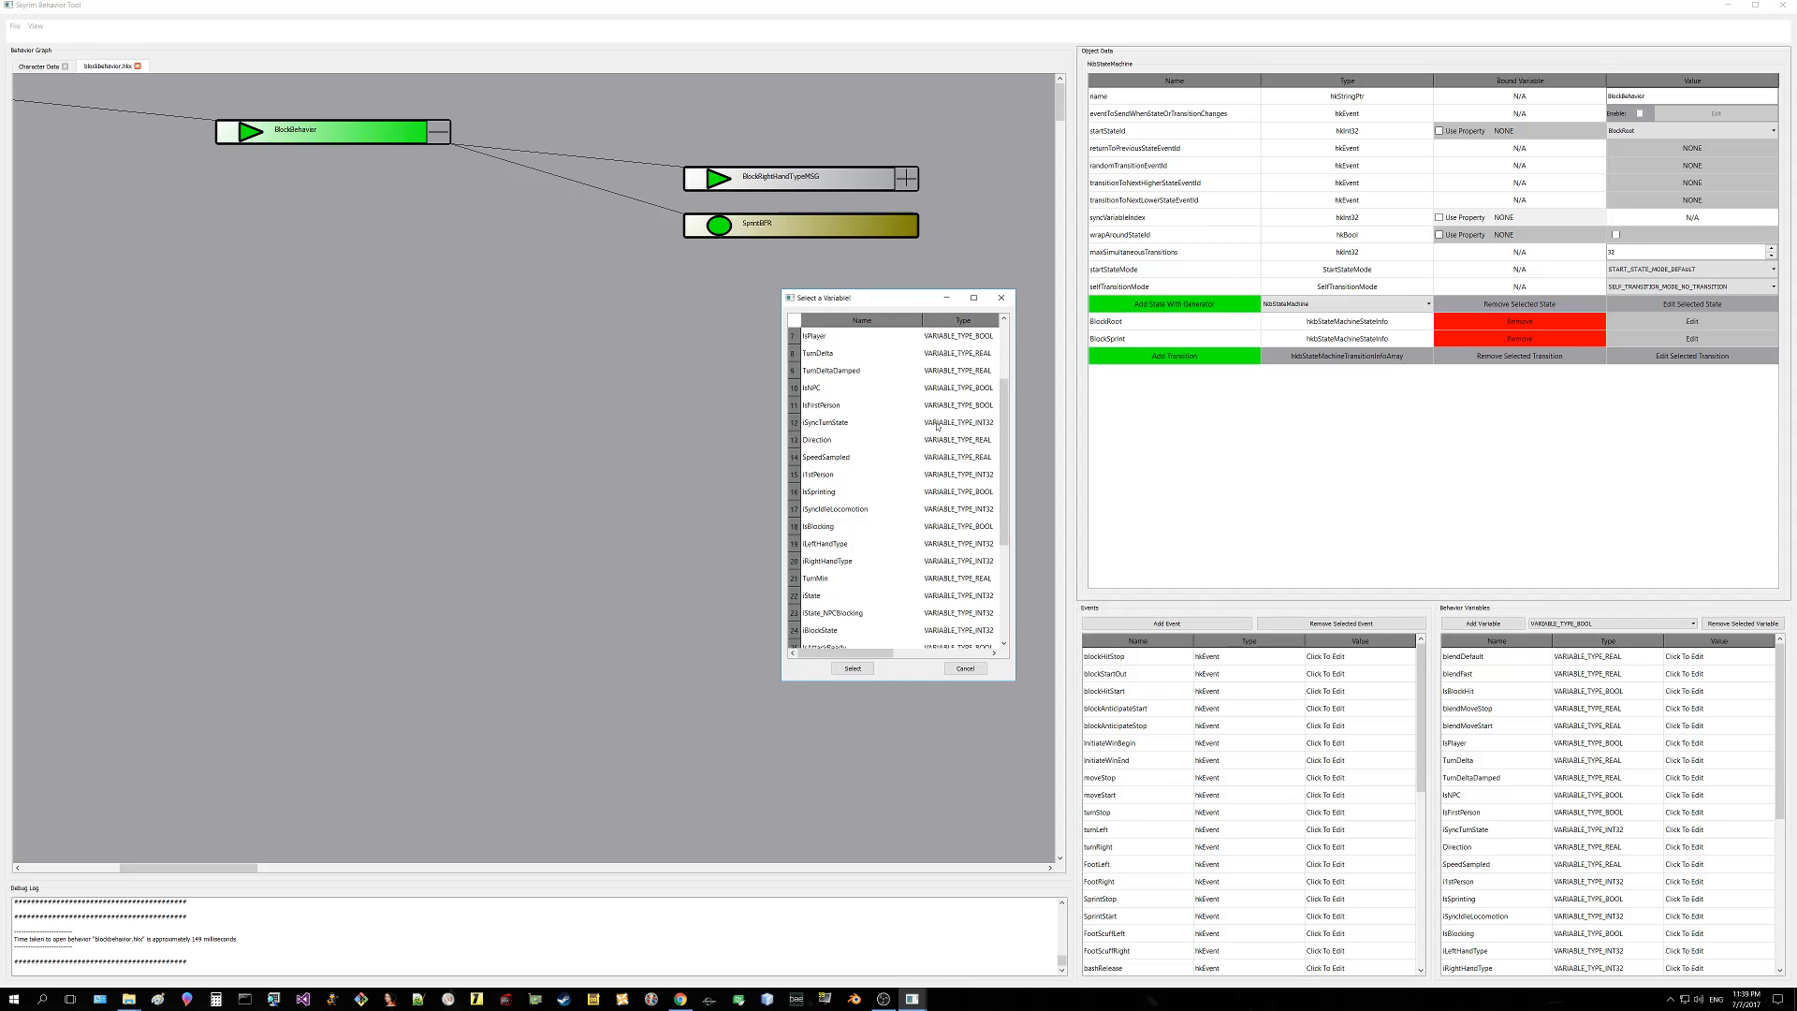
click(836, 427)
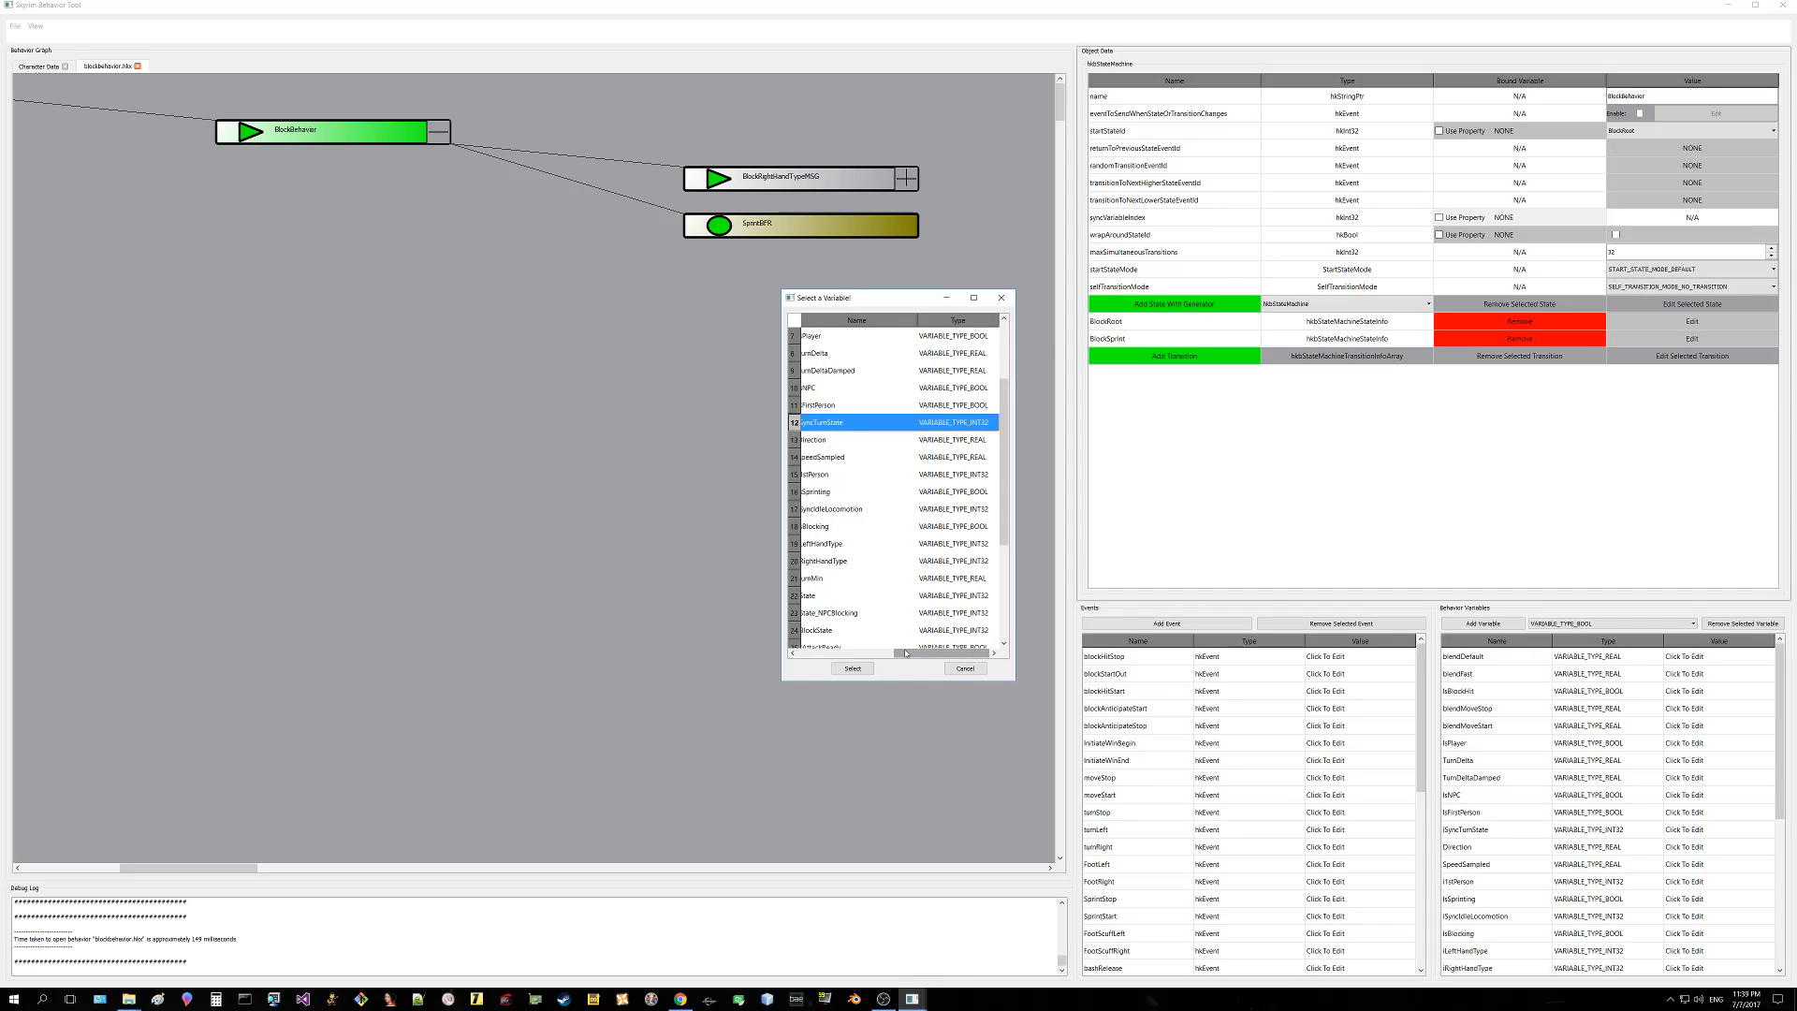
click(853, 668)
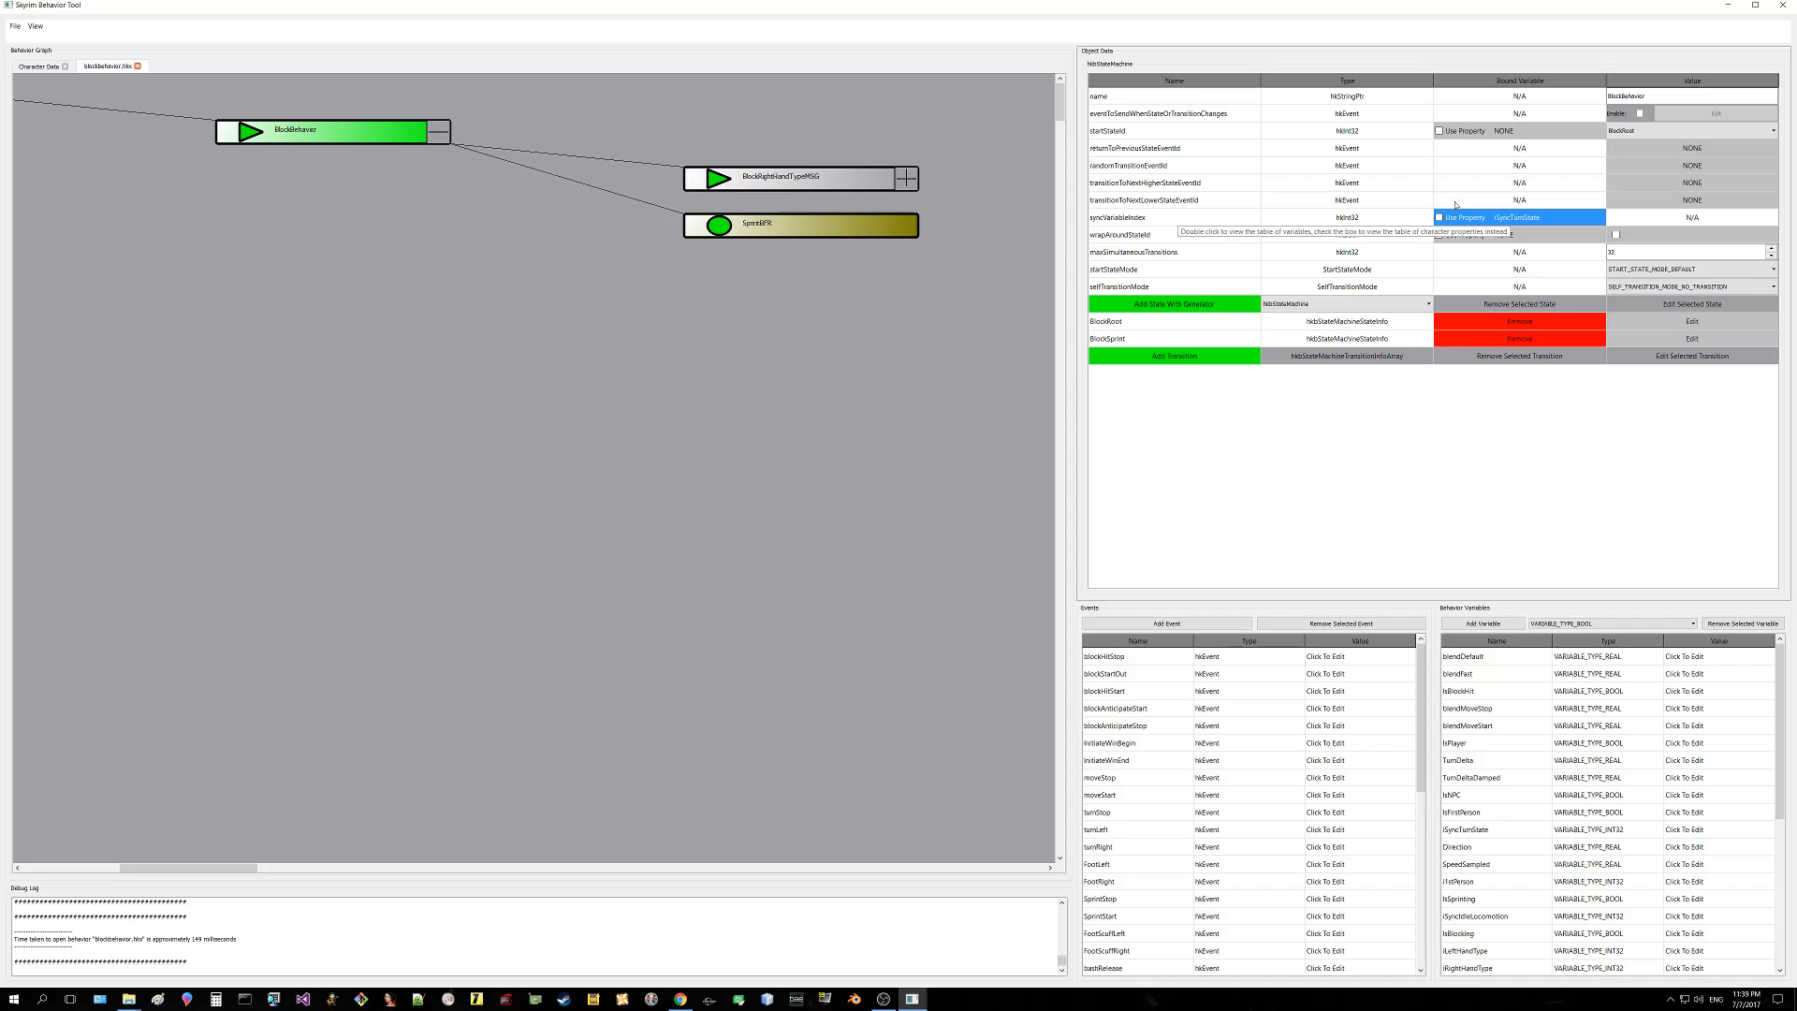
Step: Enable Use Property for syncVariableIndex, view the available character properties with a widened name column, and close the table without selecting
click(1449, 202)
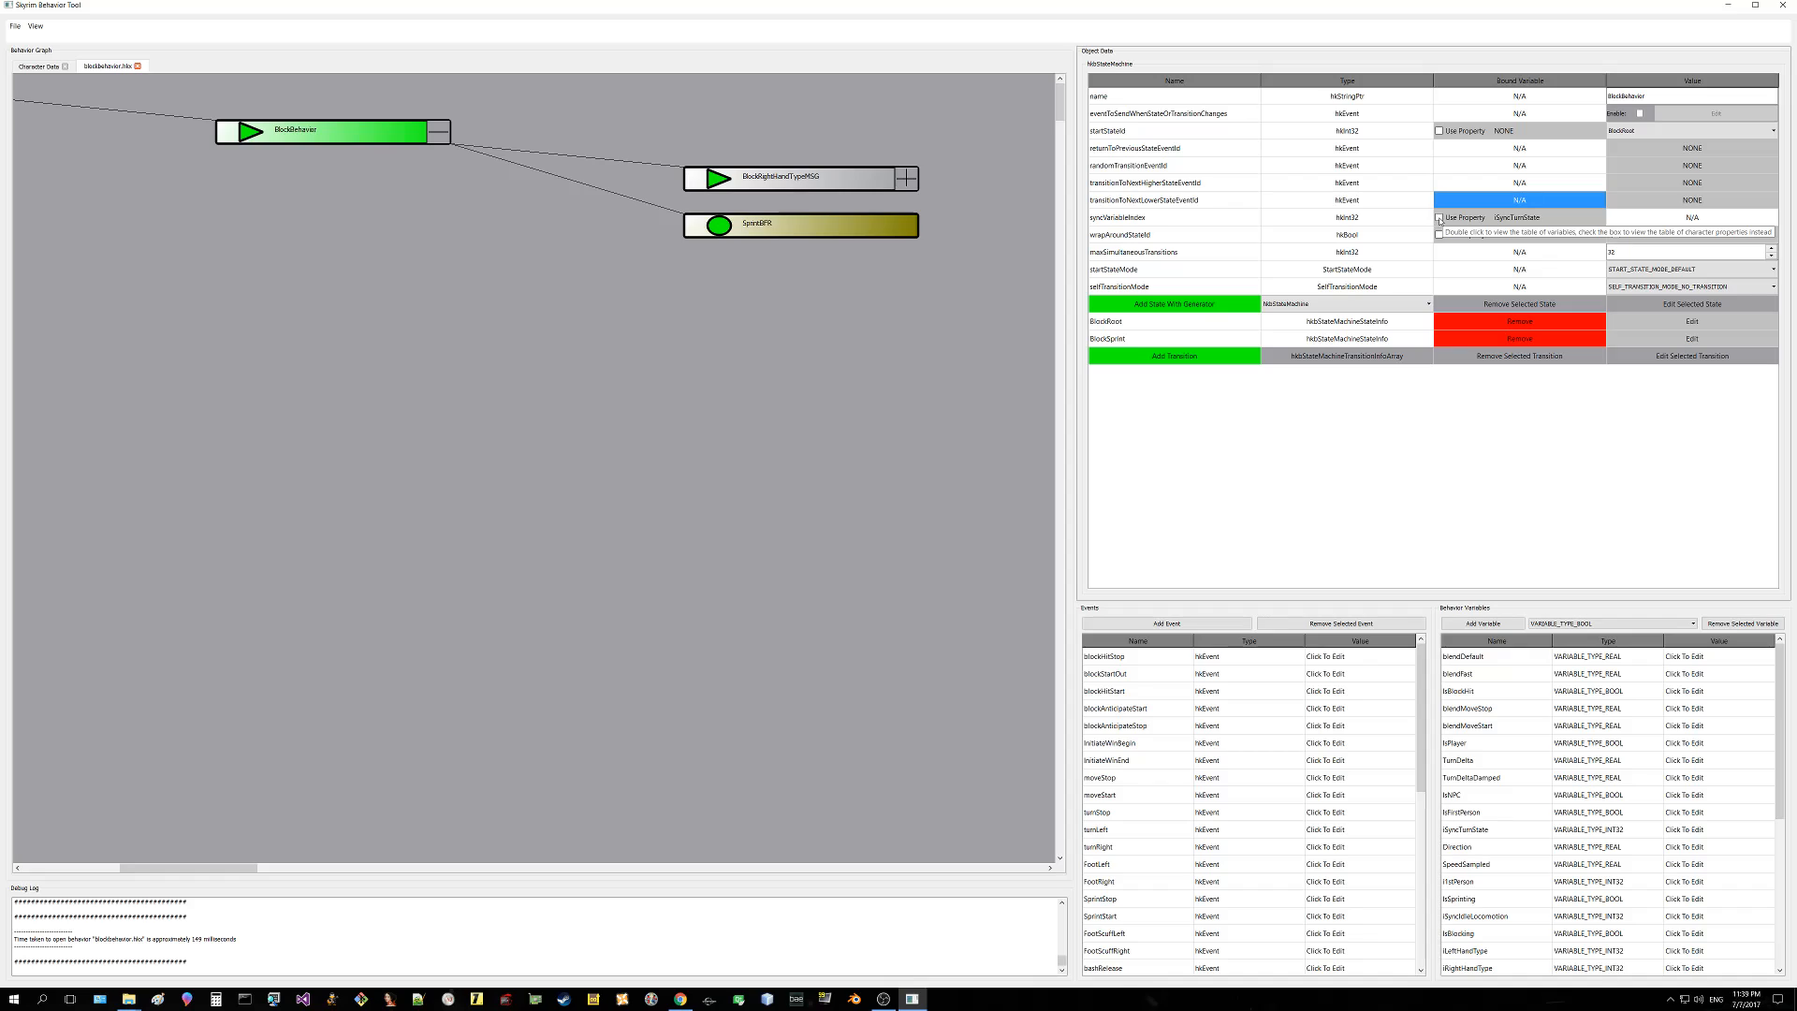
click(1476, 219)
click(1477, 219)
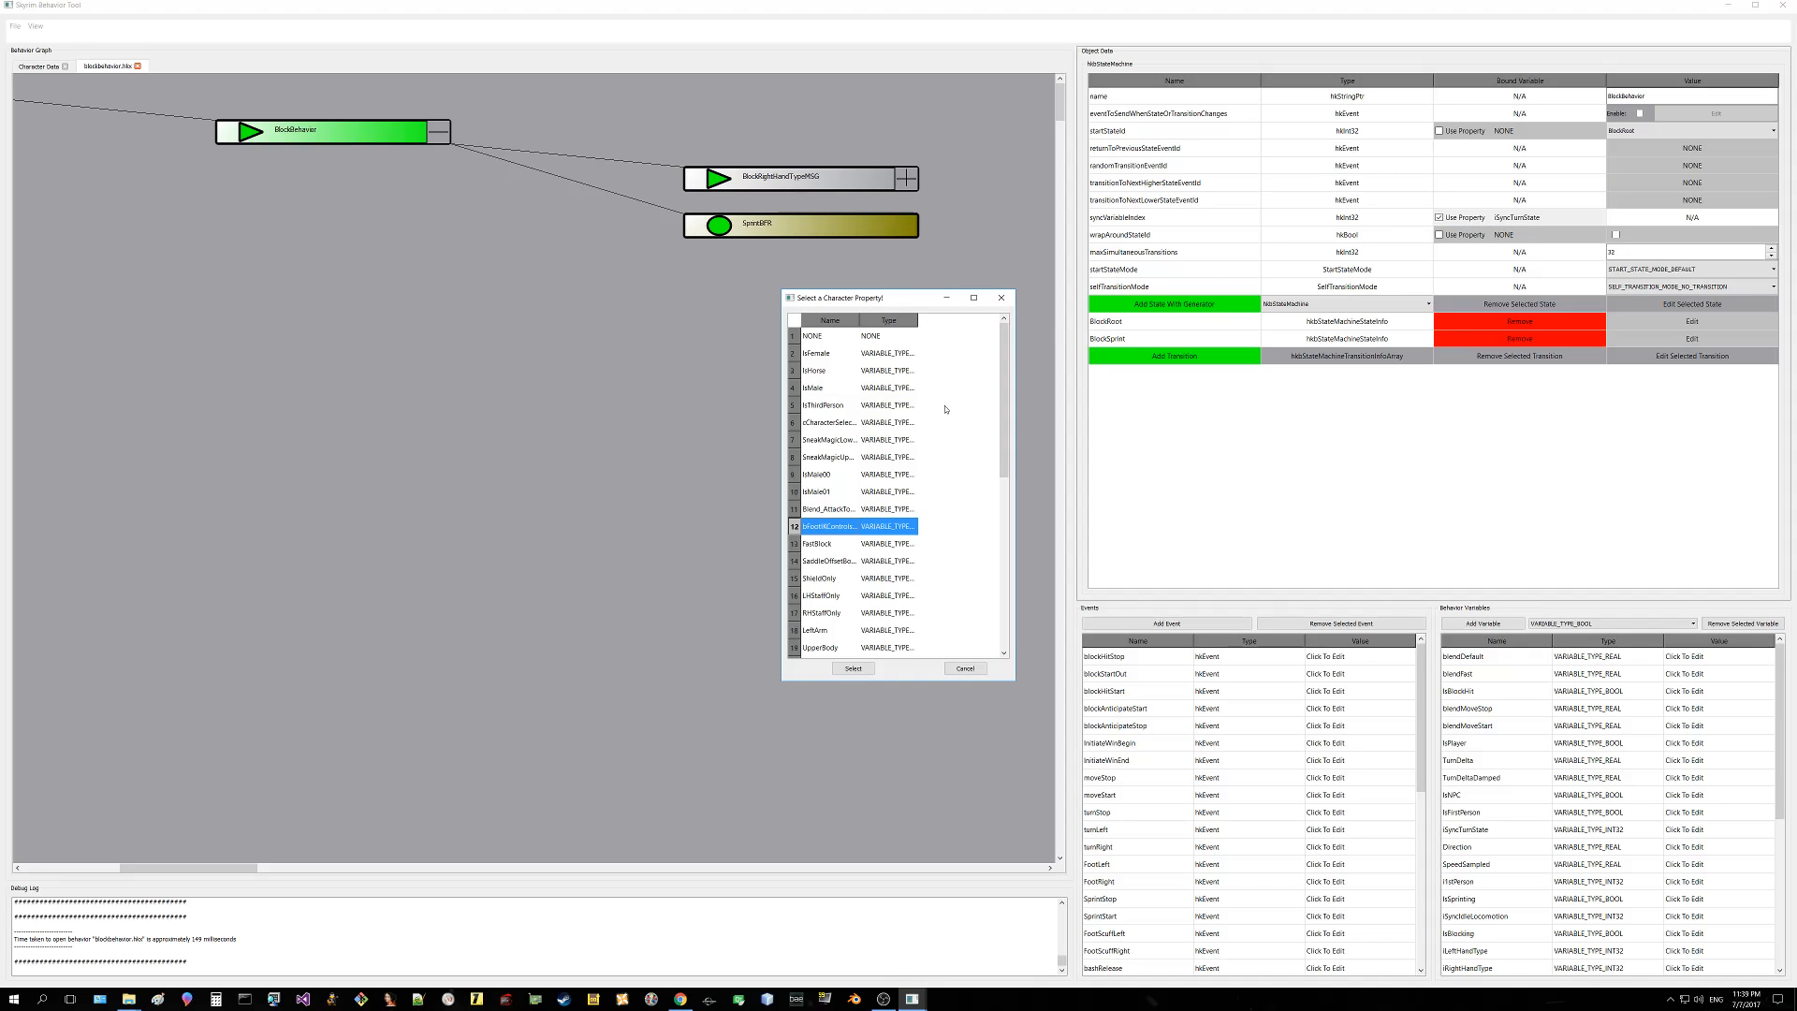
drag(859, 320, 934, 320)
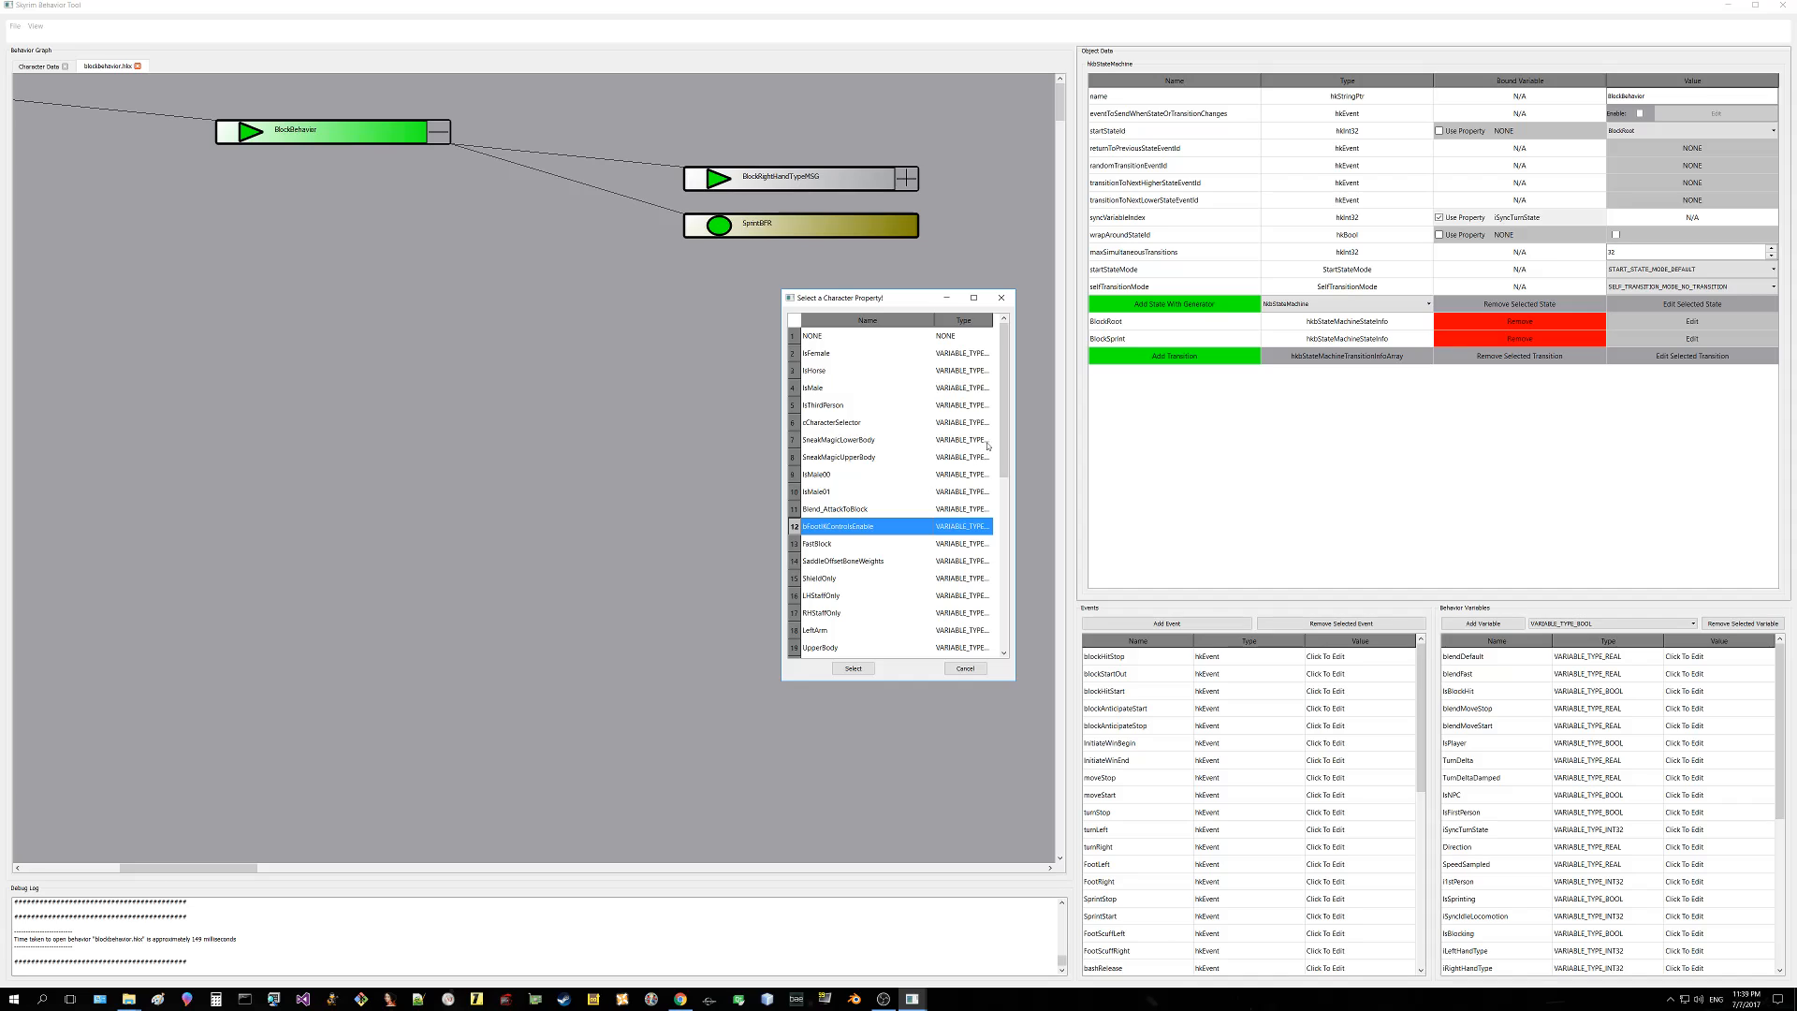
mouse_move(1004, 428)
mouse_down()
mouse_move(1011, 612)
mouse_move(1005, 417)
mouse_up()
click(1001, 298)
Step: Reset the syncVariableIndex binding to NONE and disable Use Property
click(1494, 217)
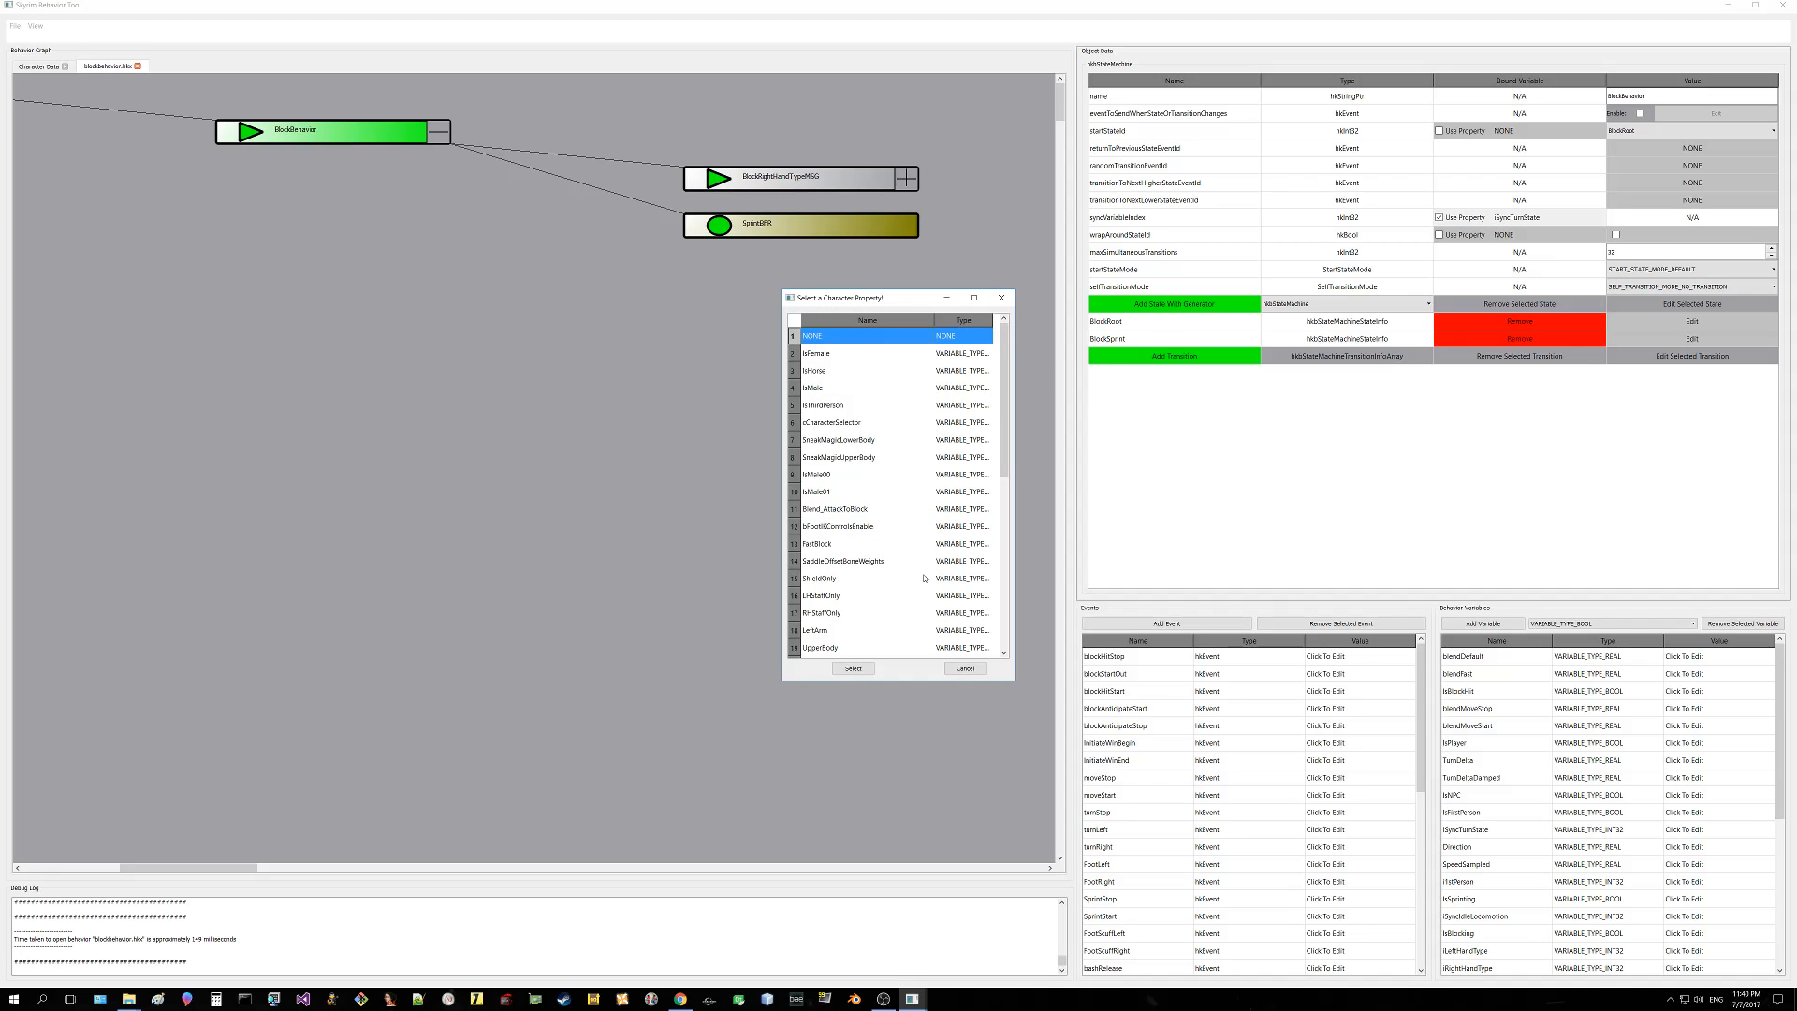
click(824, 336)
click(855, 670)
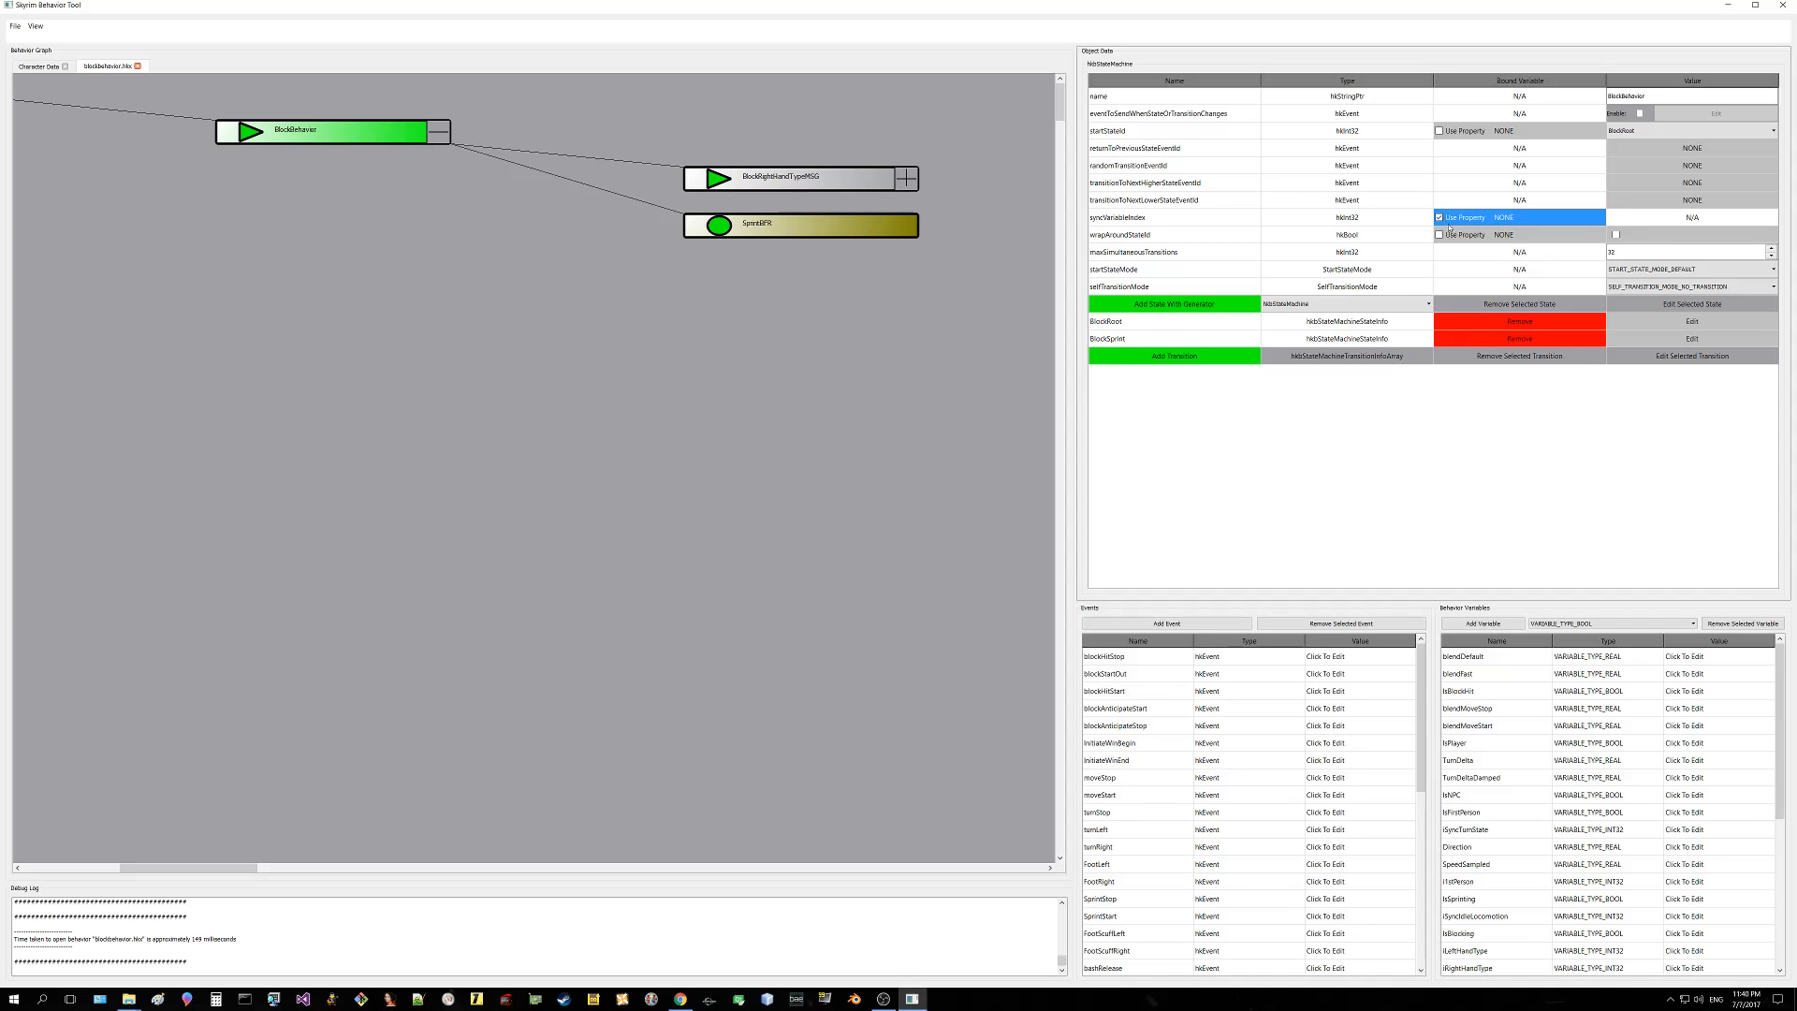
click(1460, 283)
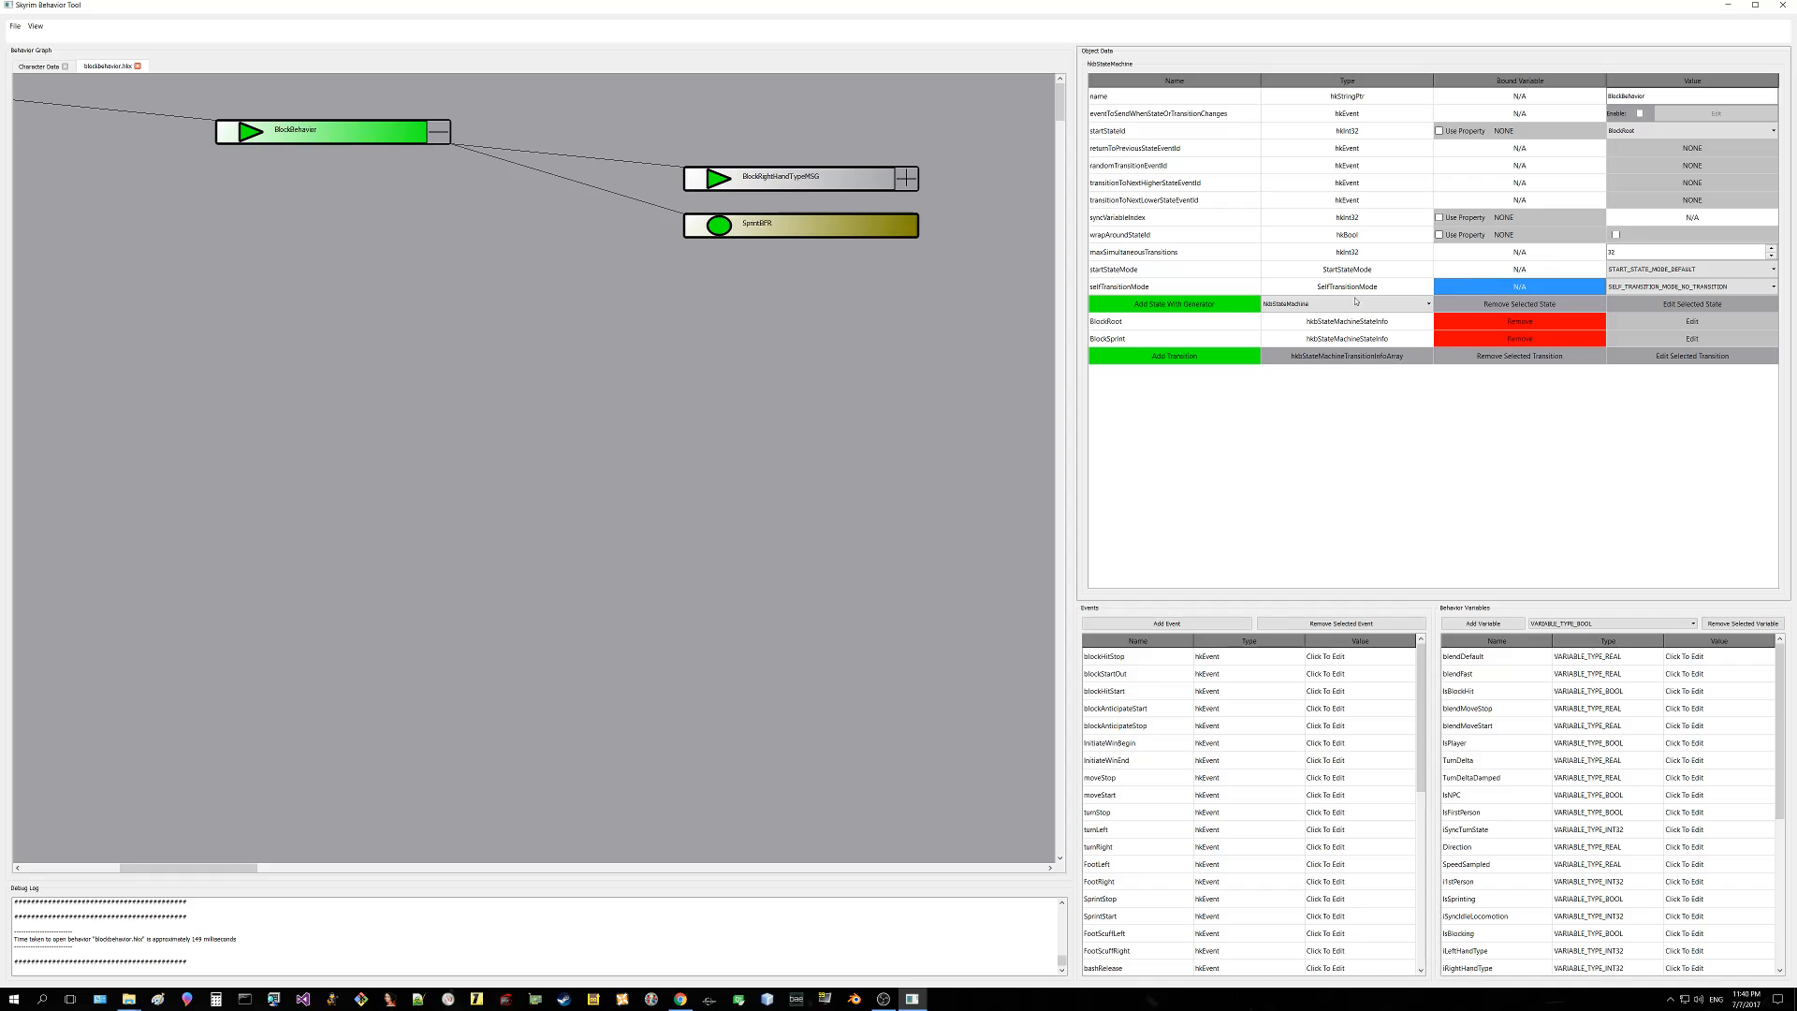
Step: Examine the BlockRoot state entry and the generator type offered for adding a new state
click(1206, 327)
click(1396, 324)
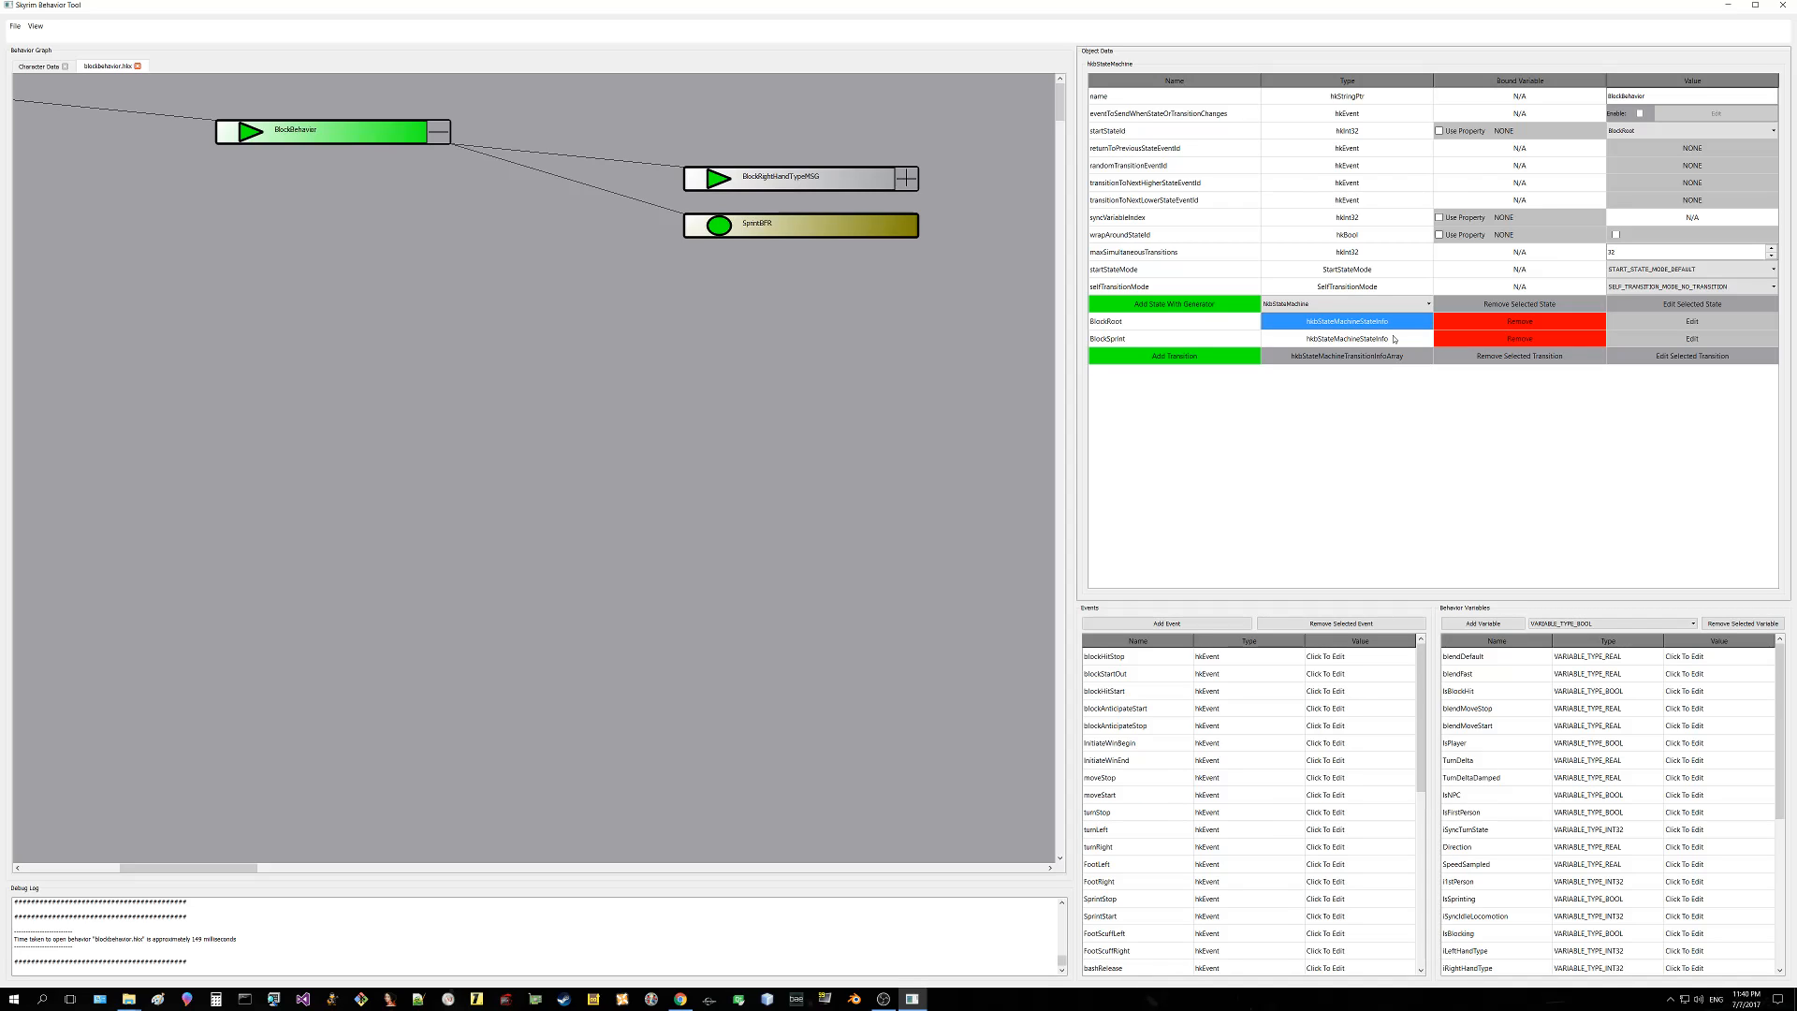
click(1385, 305)
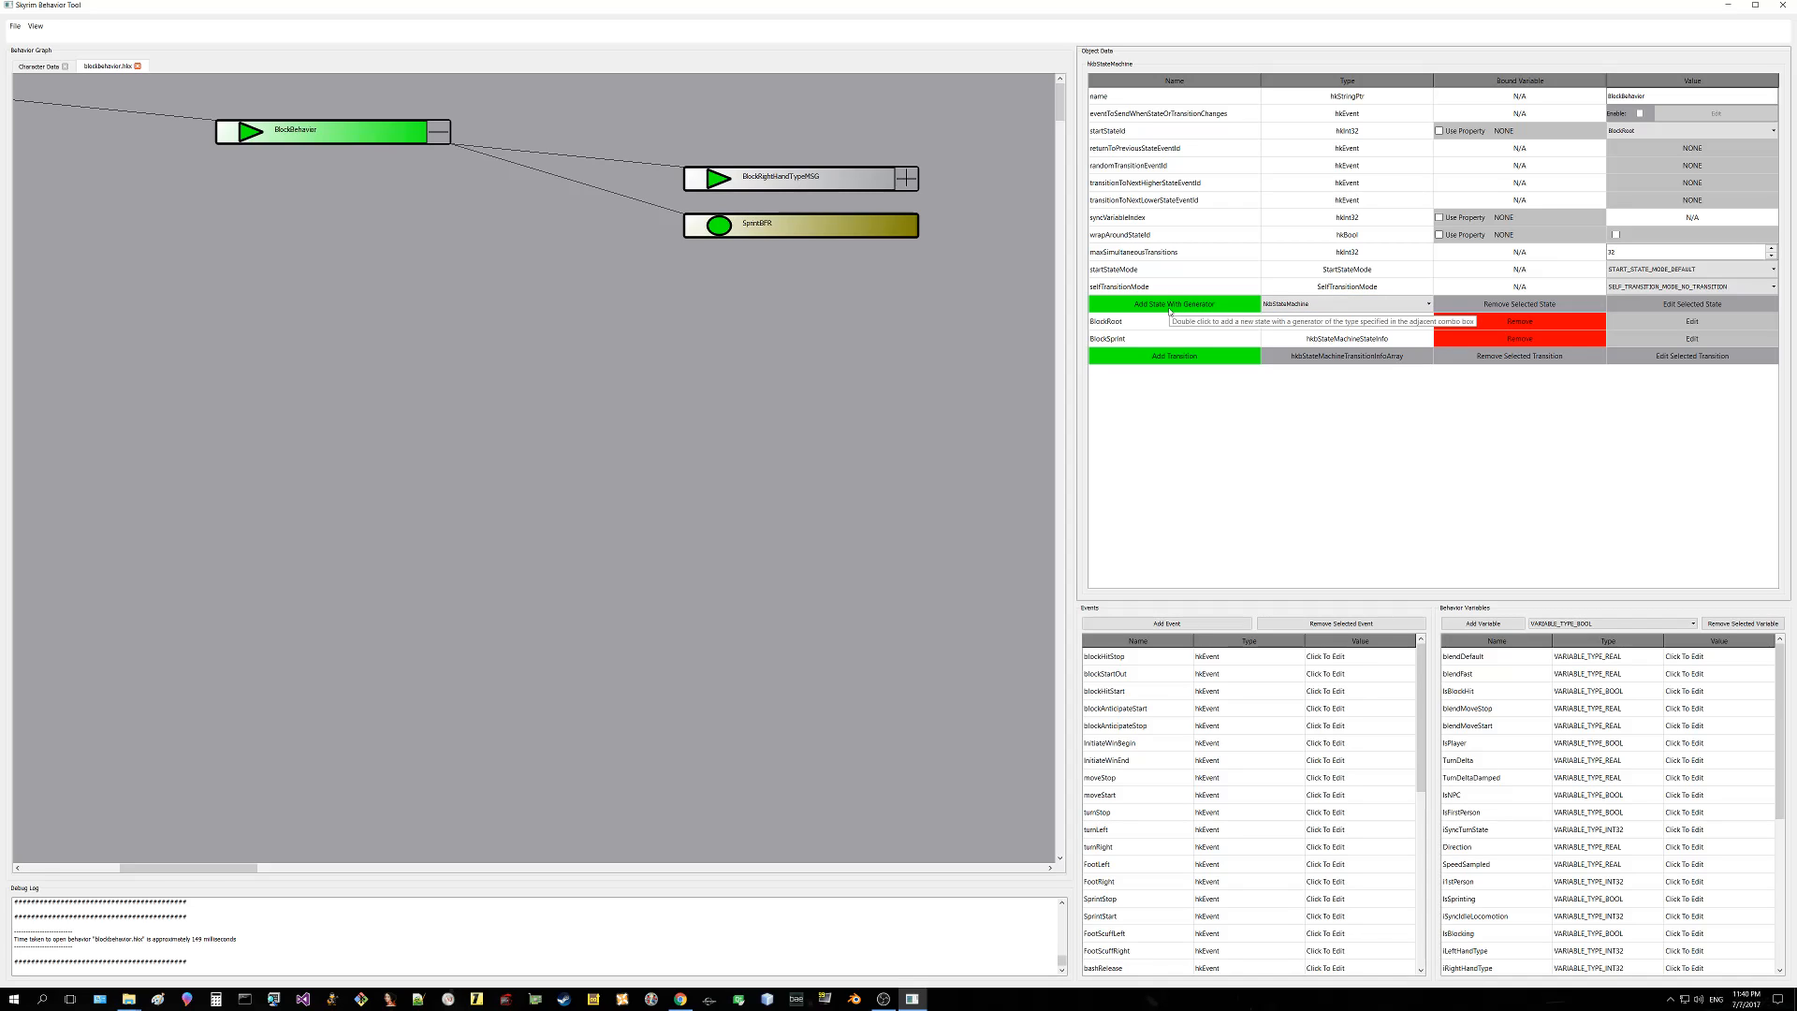
Step: Look through the generator types available for a new state, and request removal of the BlockRoot state but decline it
click(1302, 307)
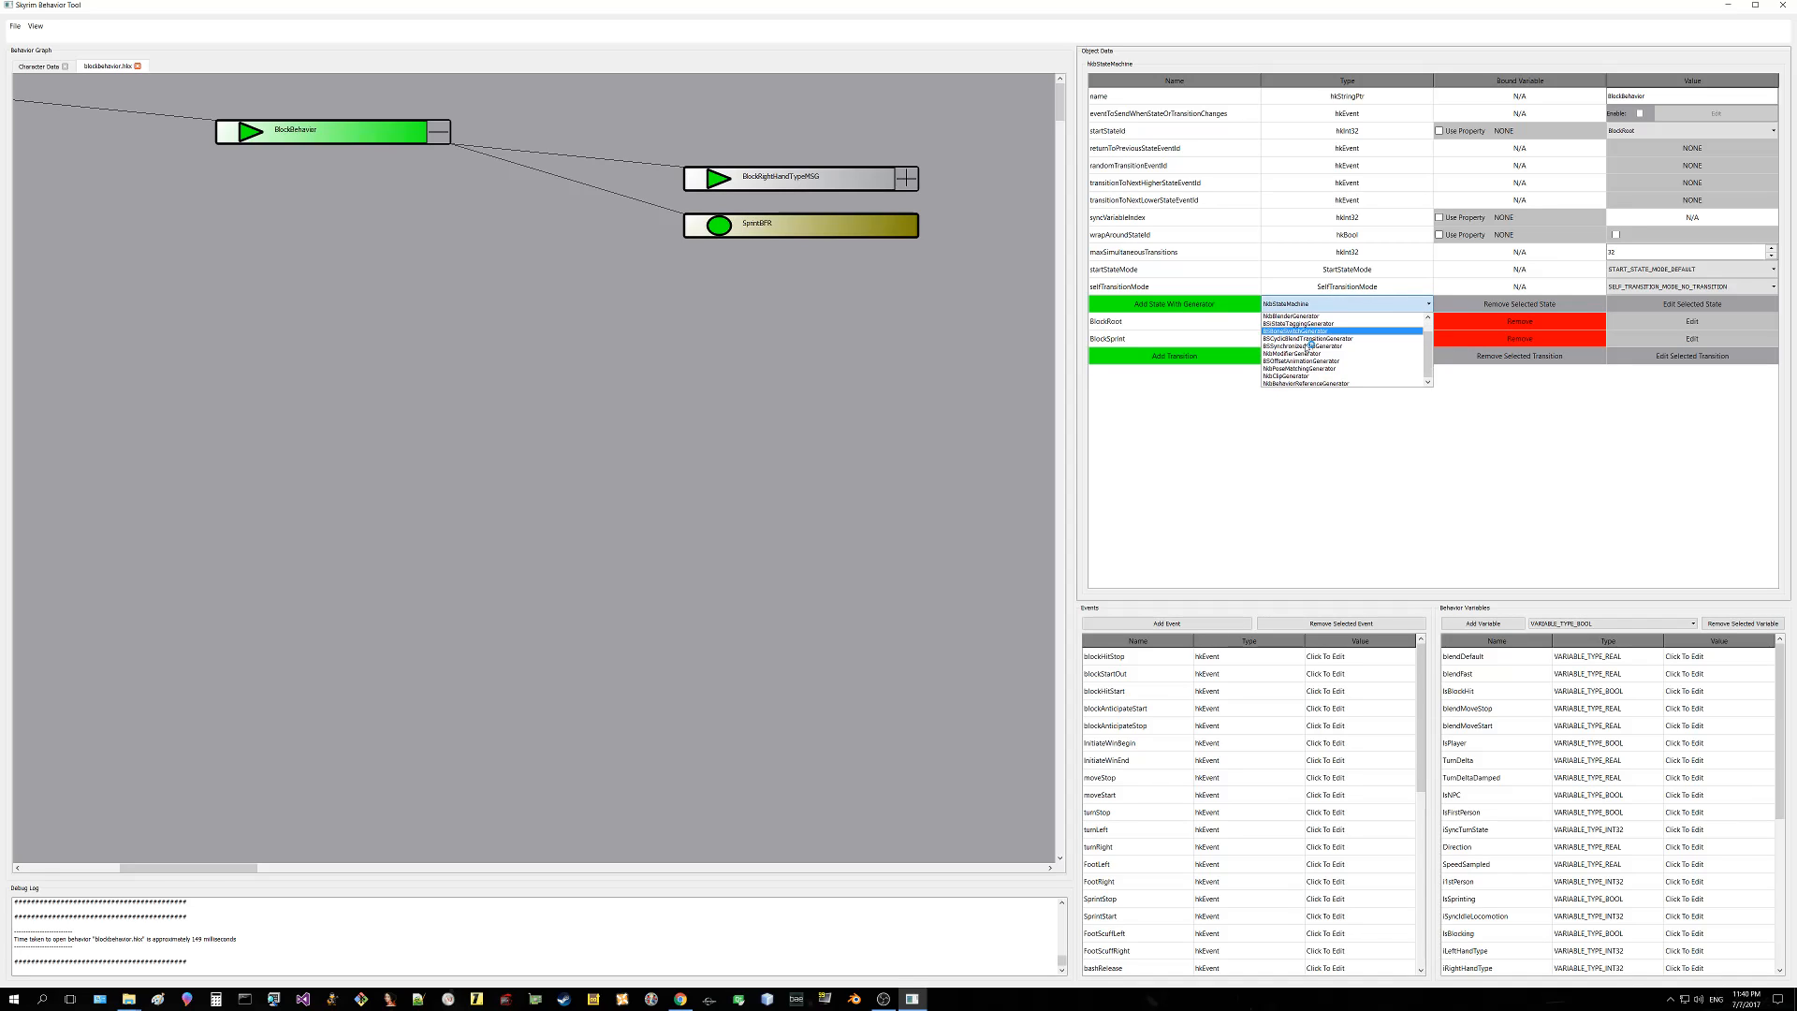
scroll(1311, 369, down, 1)
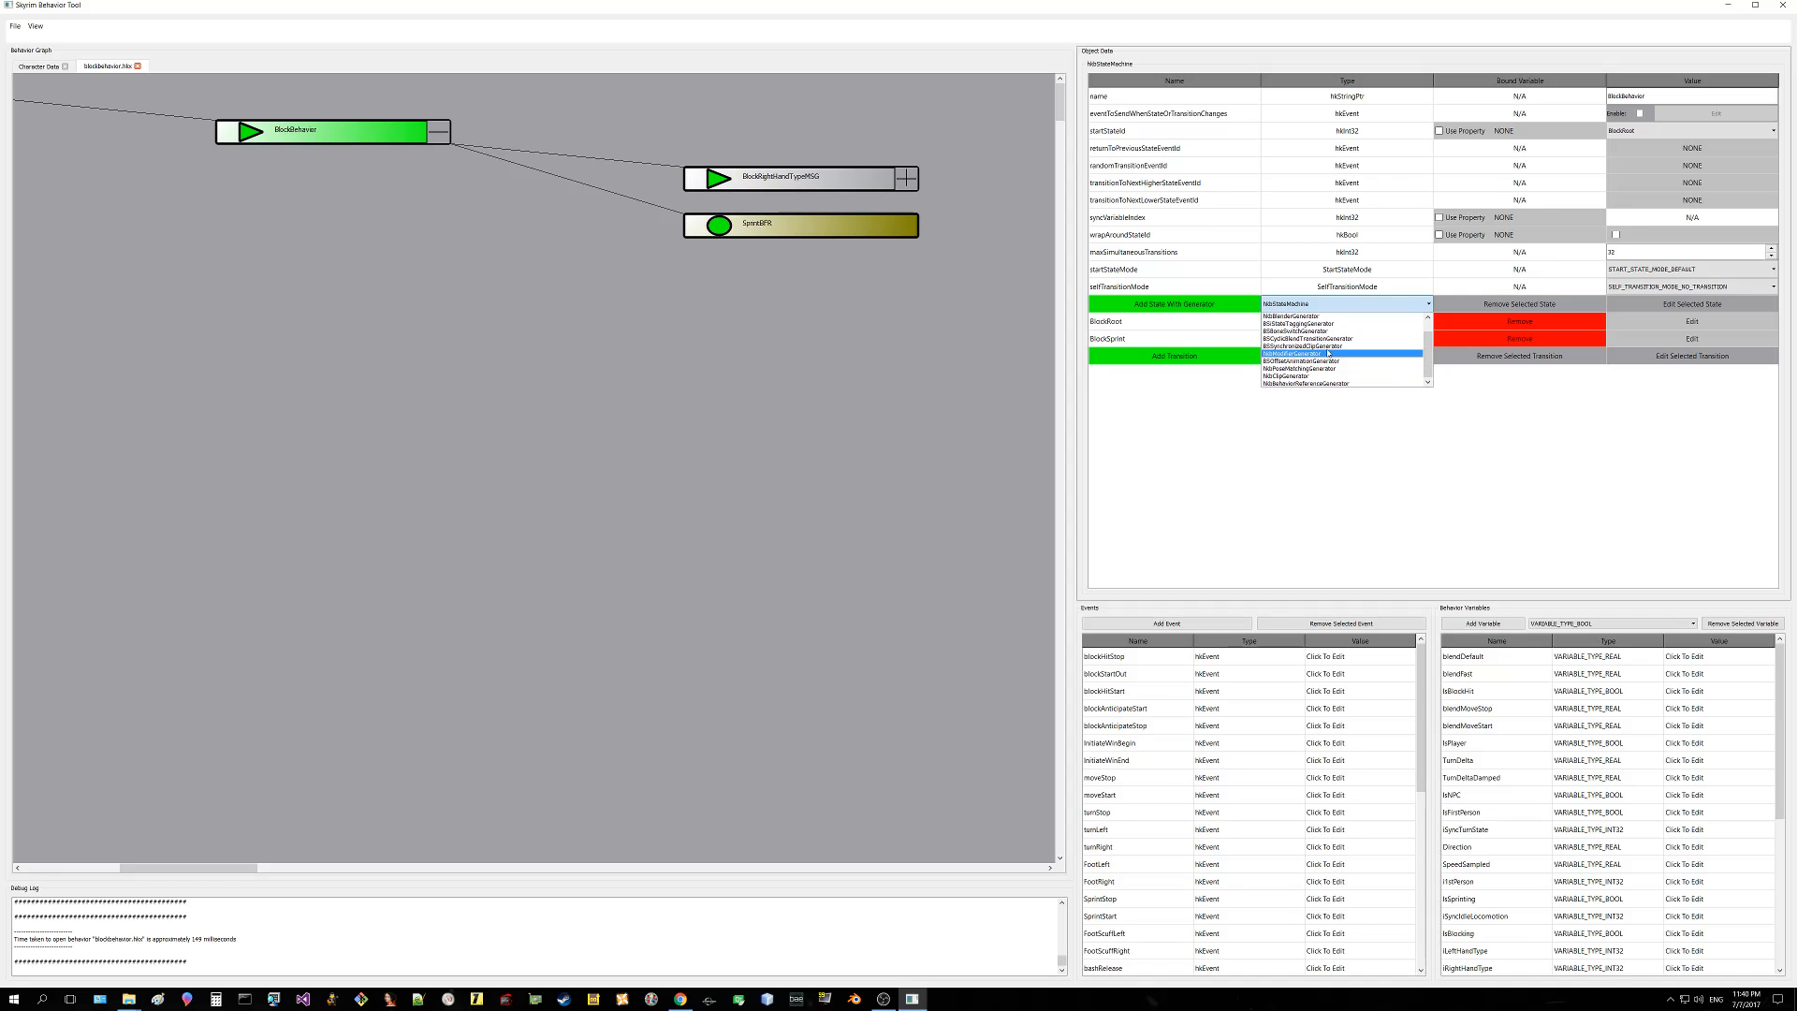
click(1290, 285)
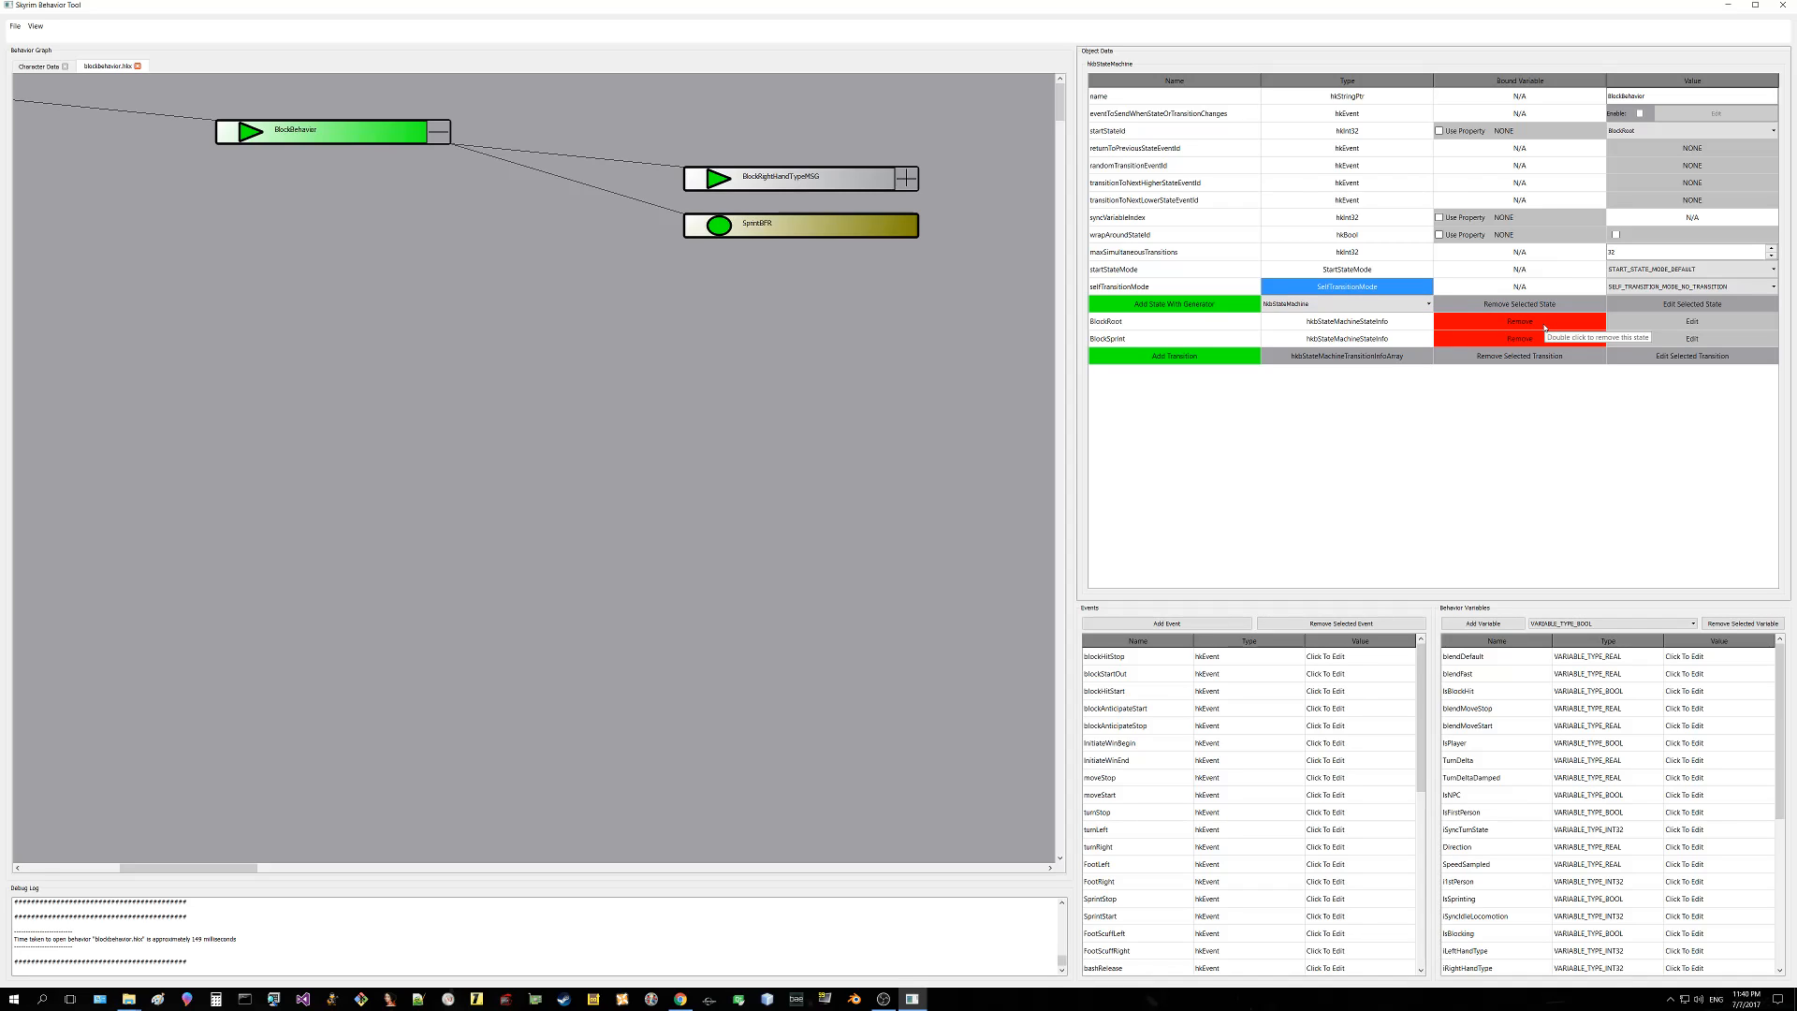
double_click(1578, 324)
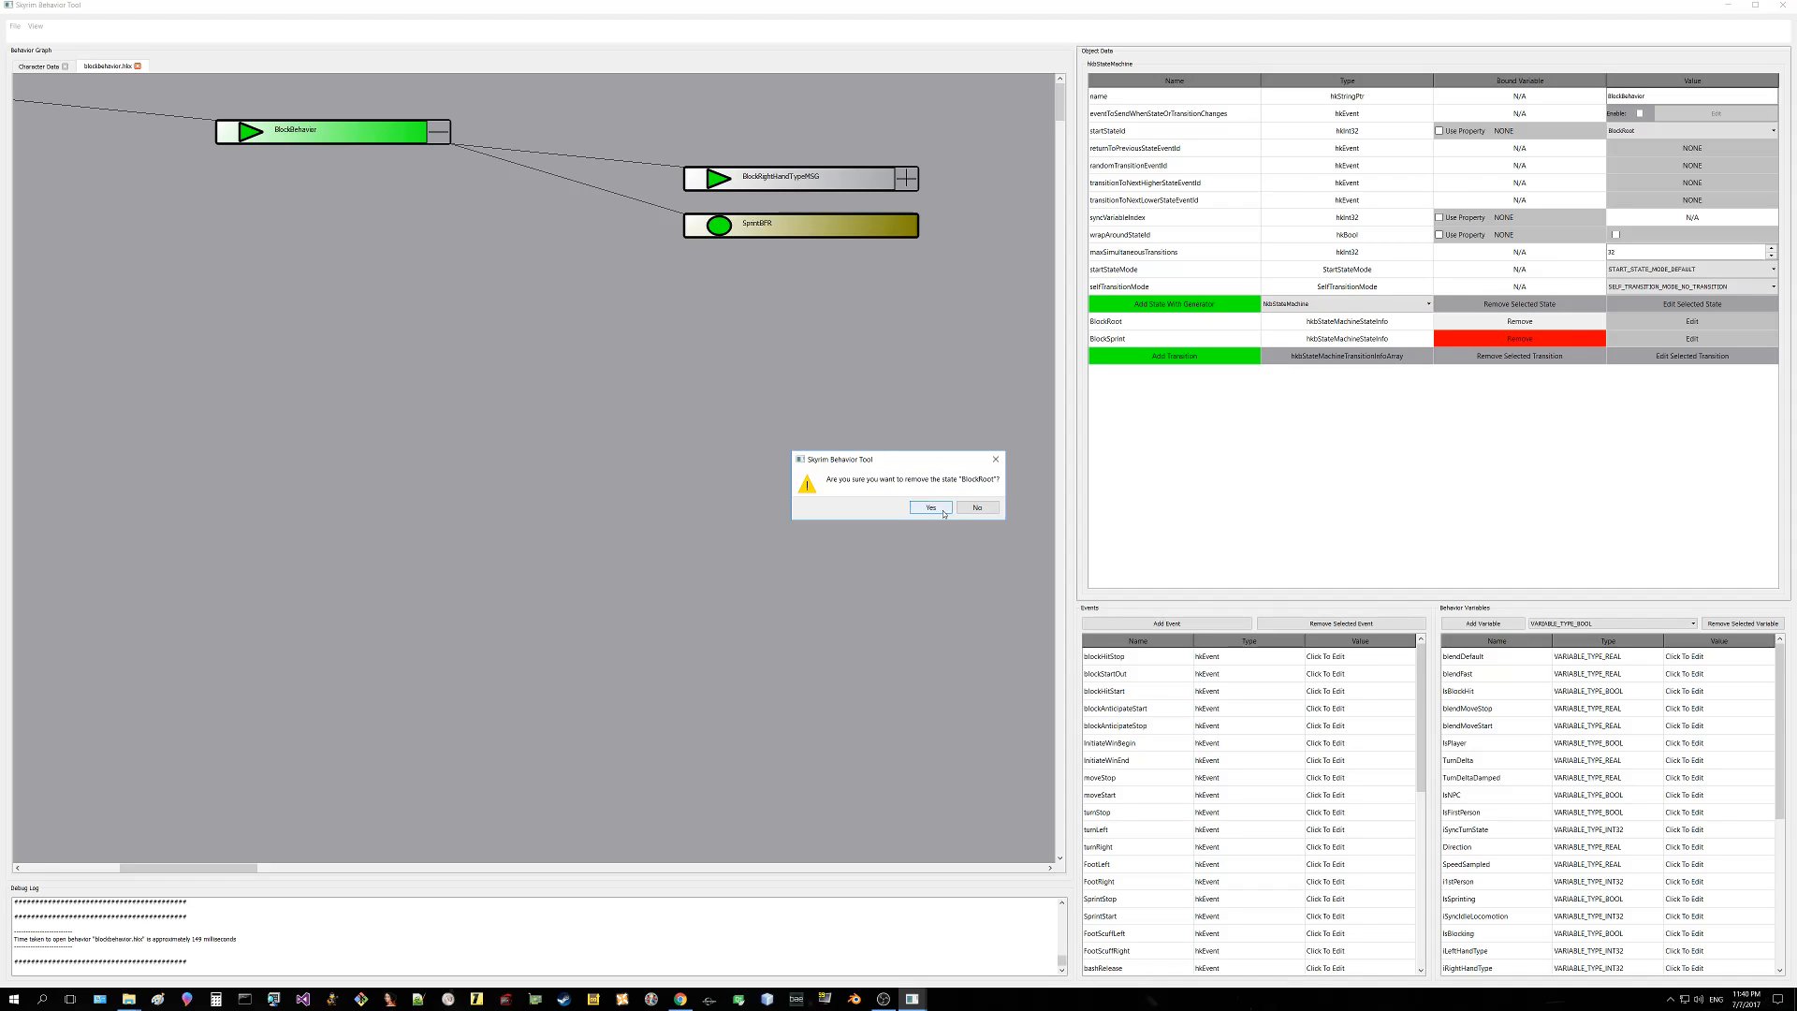
click(977, 509)
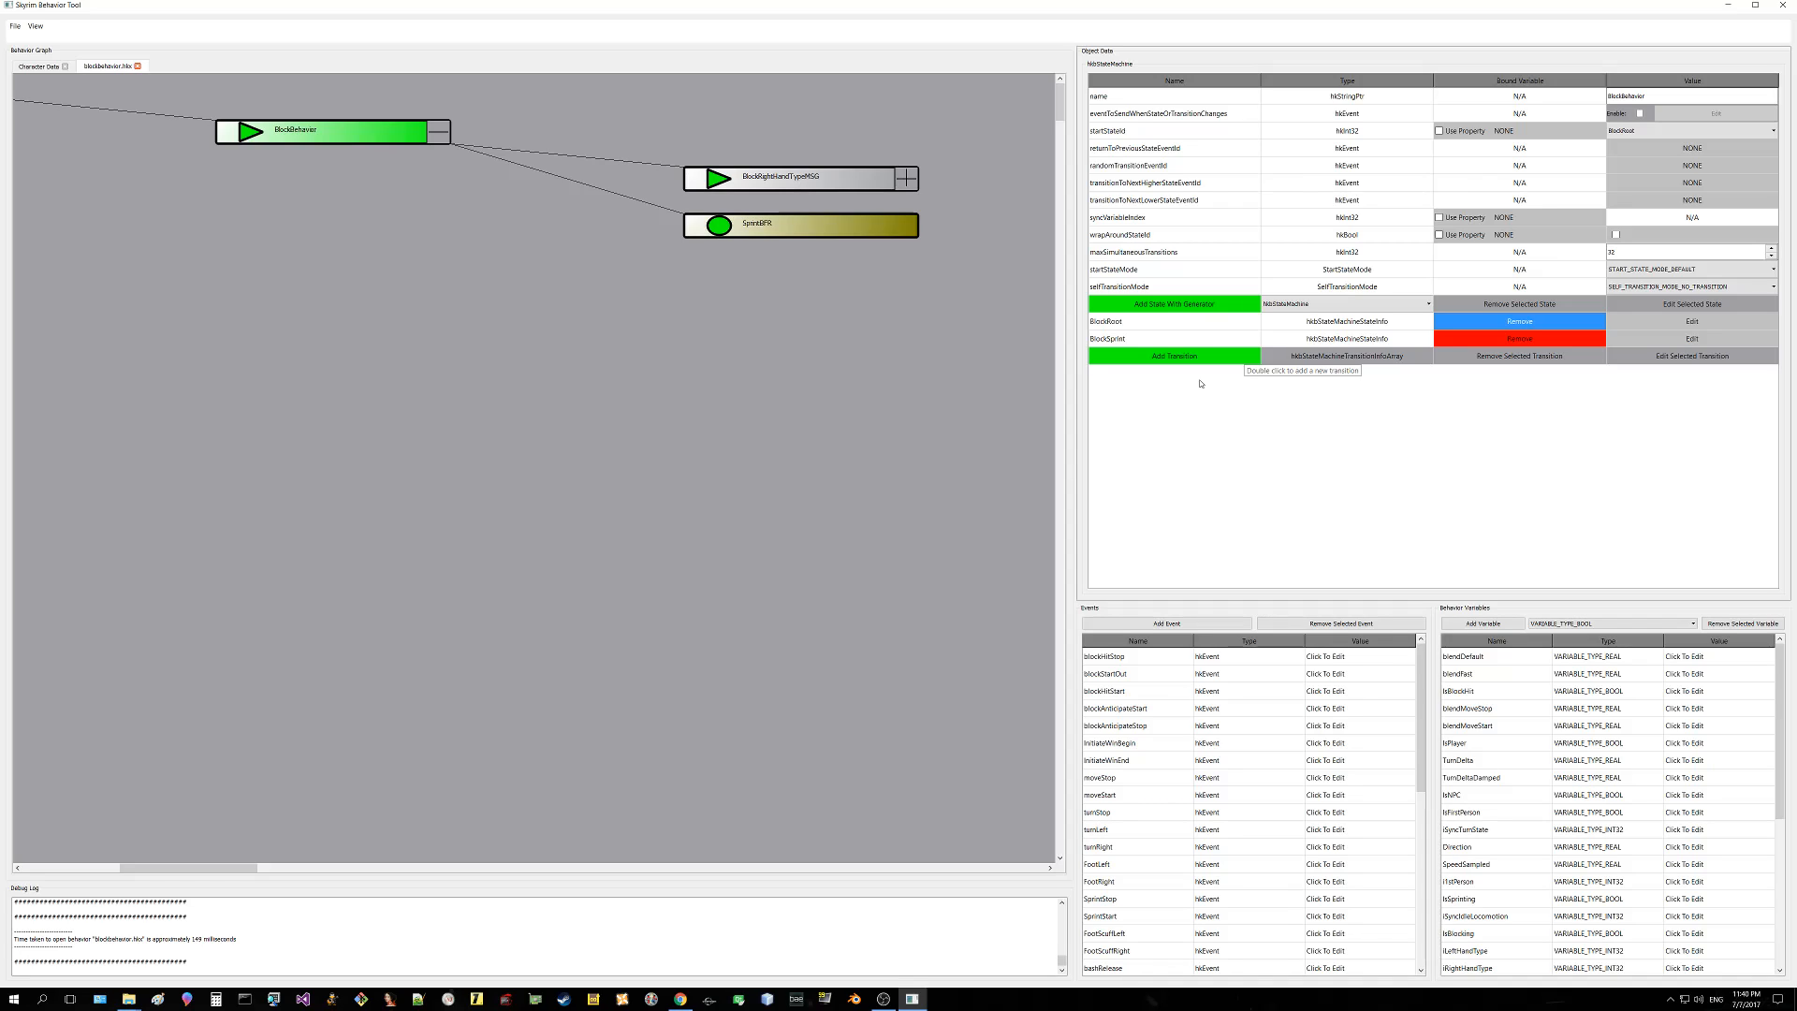
Step: Examine the BlockRoot state's properties and the BlockRightHandTypeMSG and SprintBFR child nodes, returning to the BlockBehavior node
click(1681, 324)
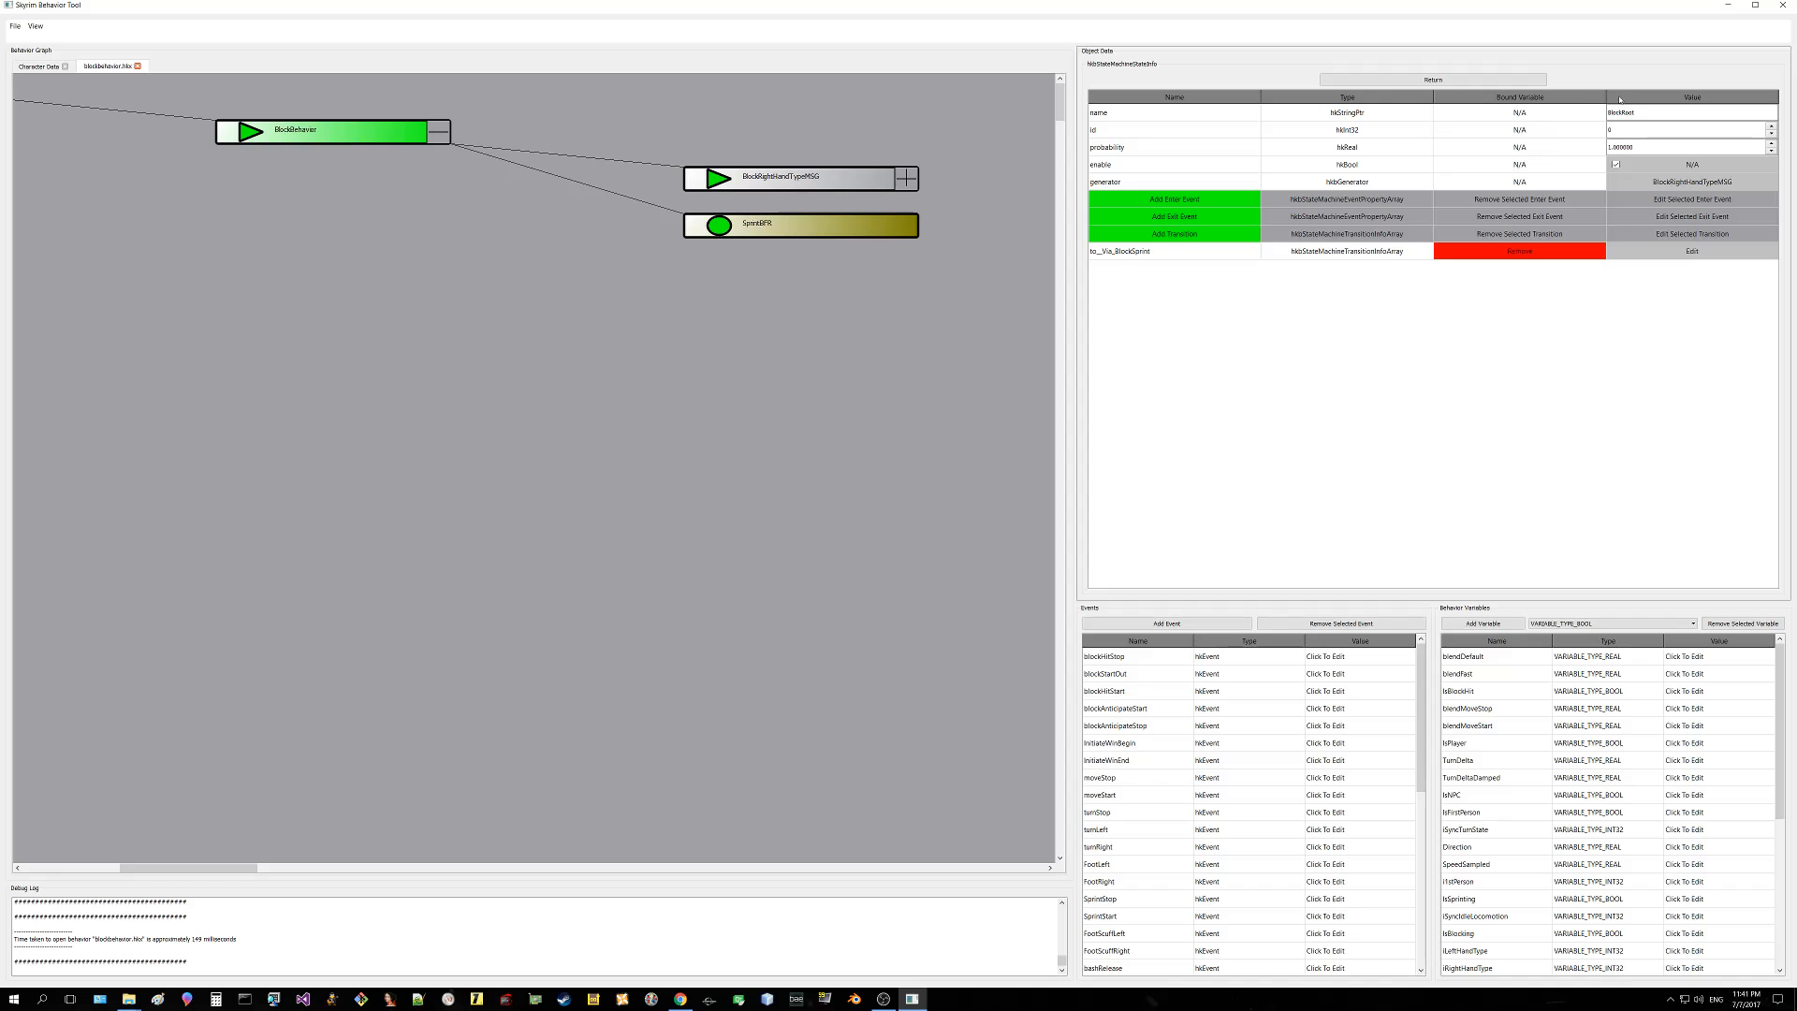
click(1750, 152)
click(789, 183)
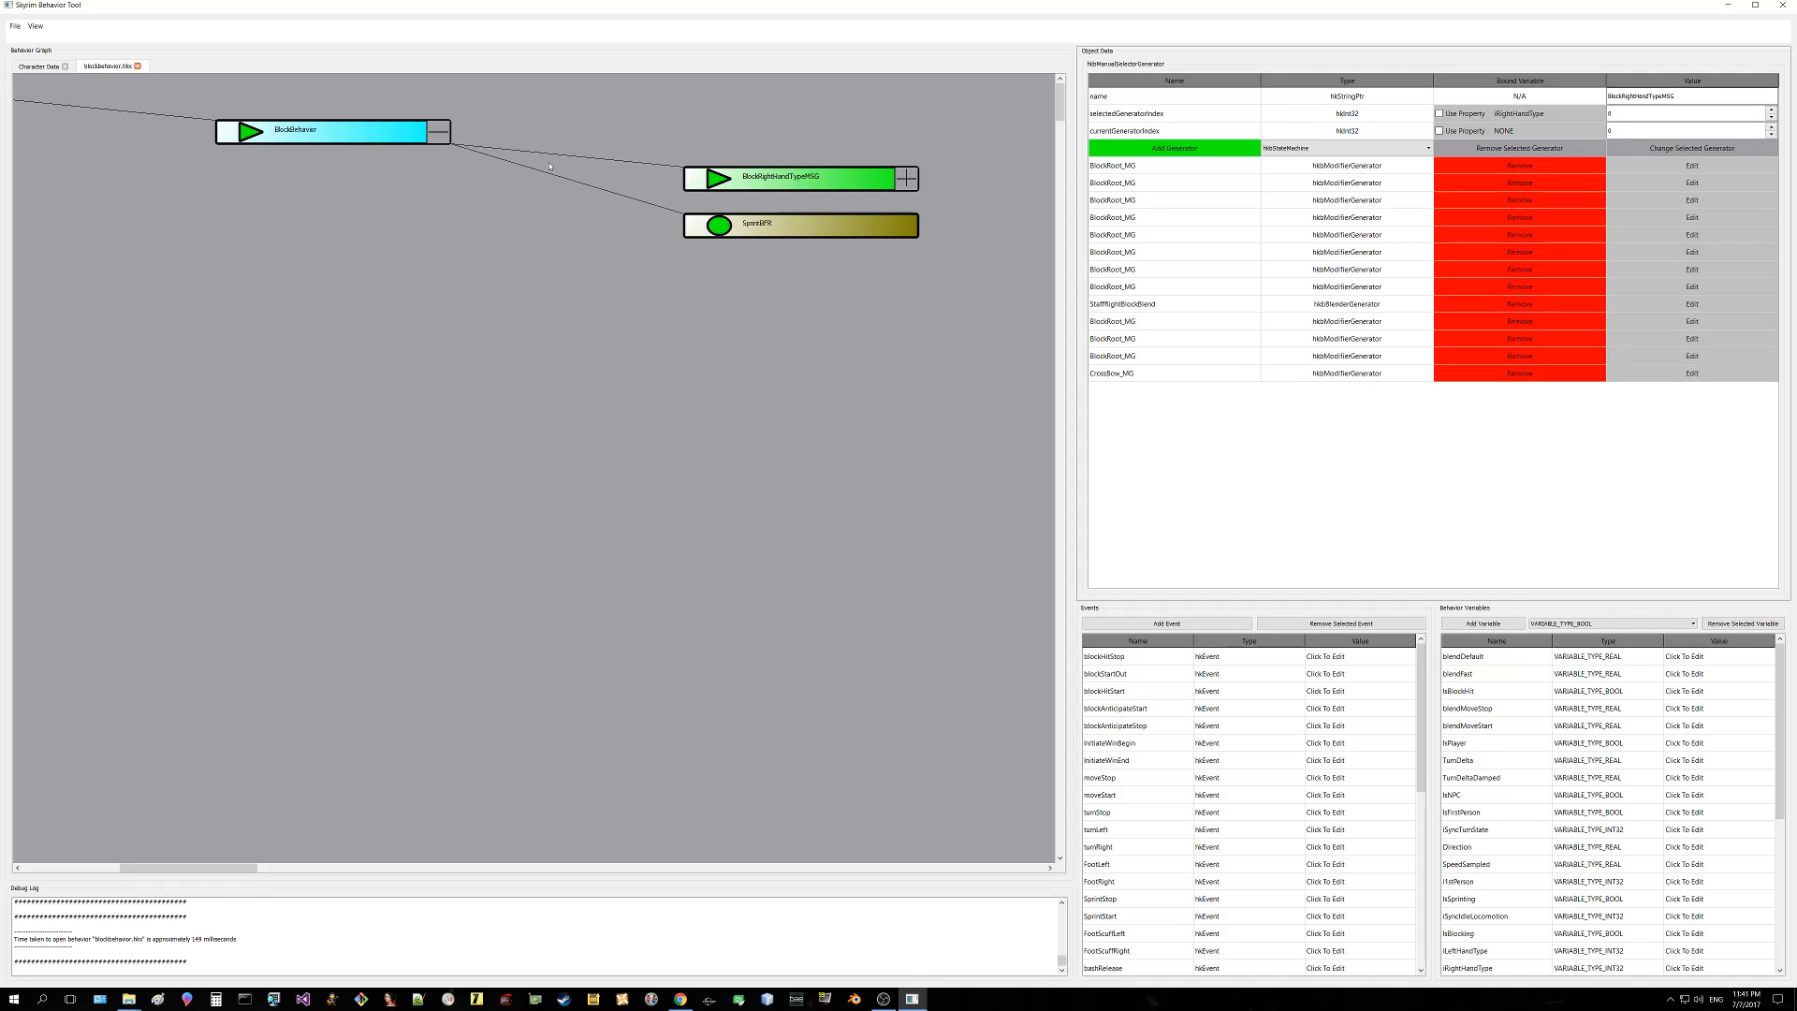
click(400, 145)
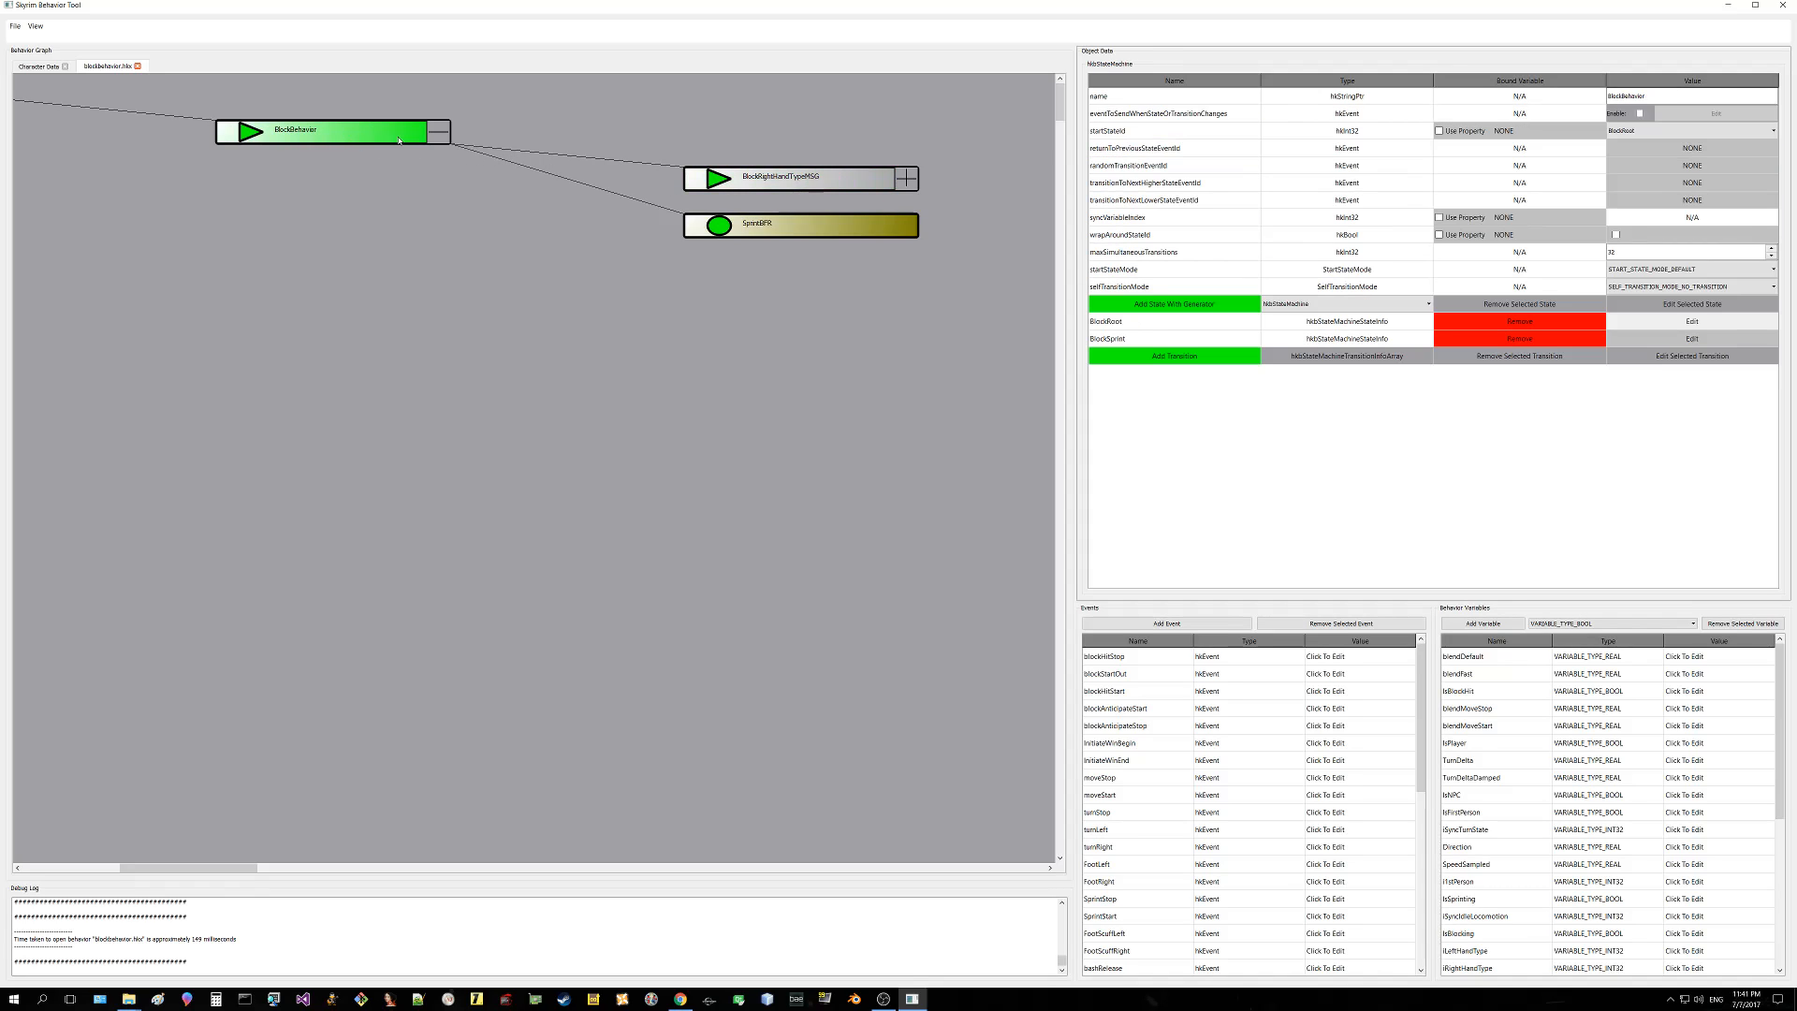
click(785, 231)
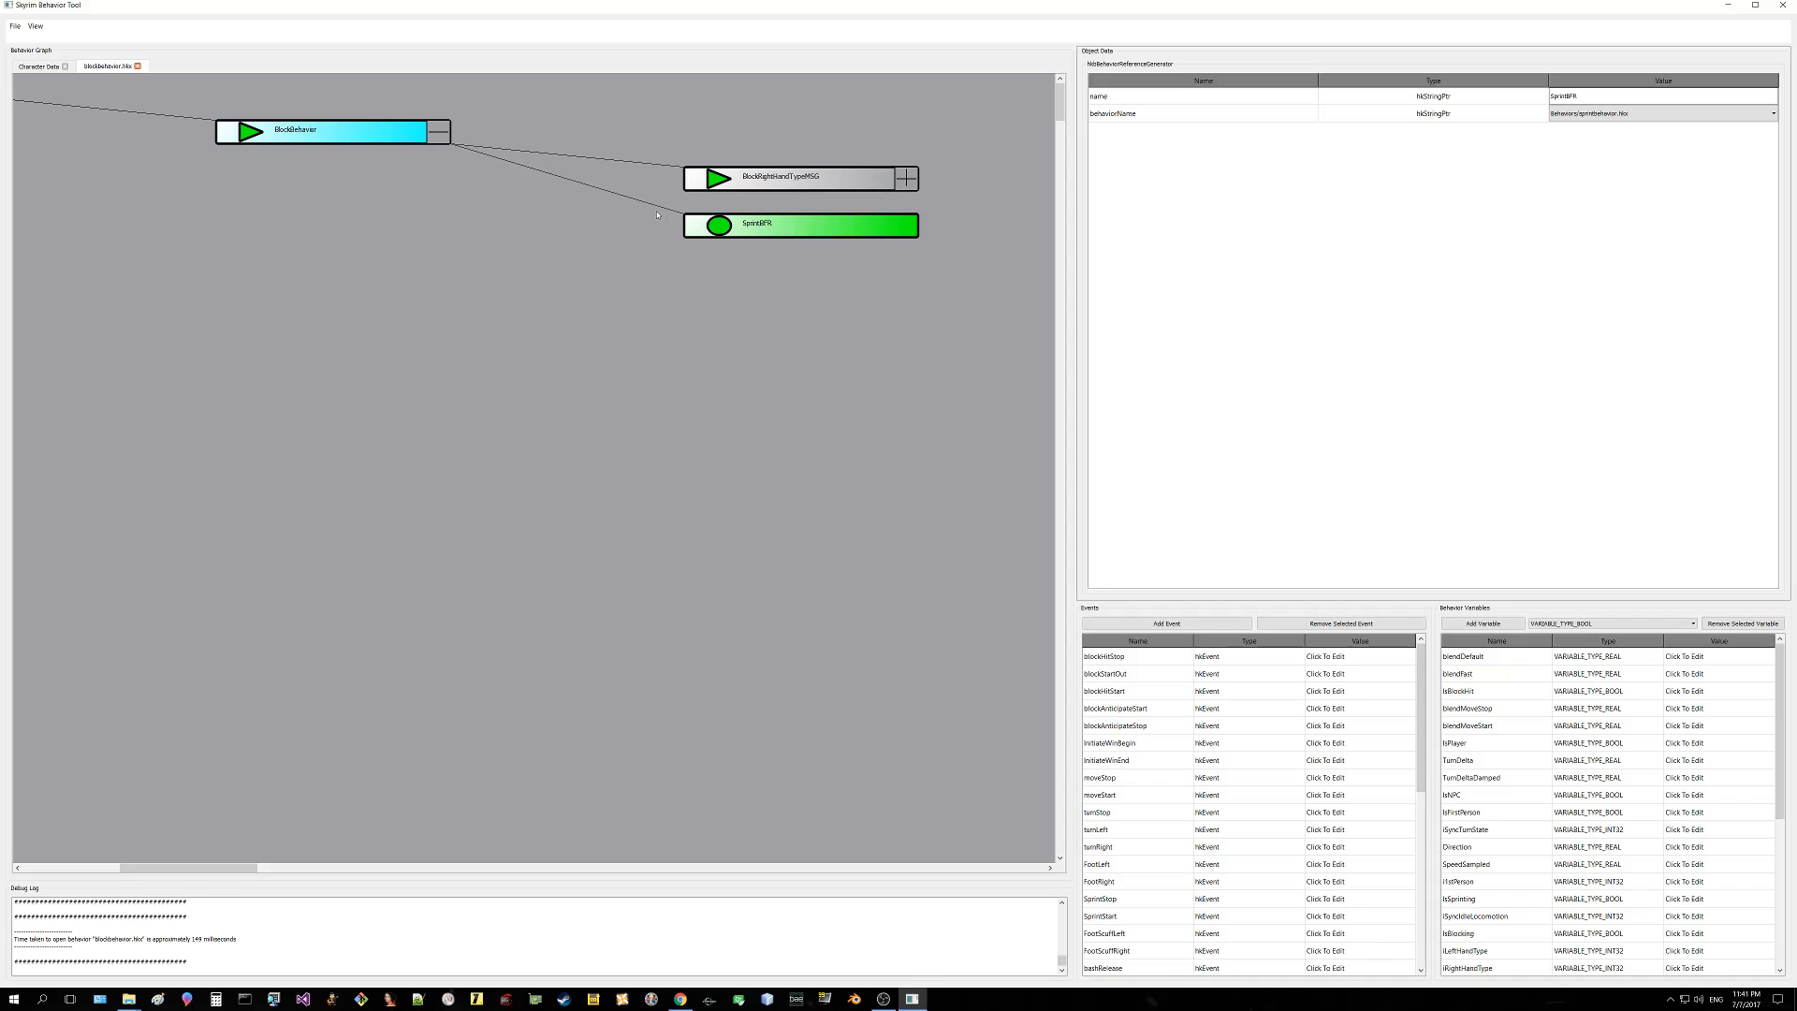
click(397, 138)
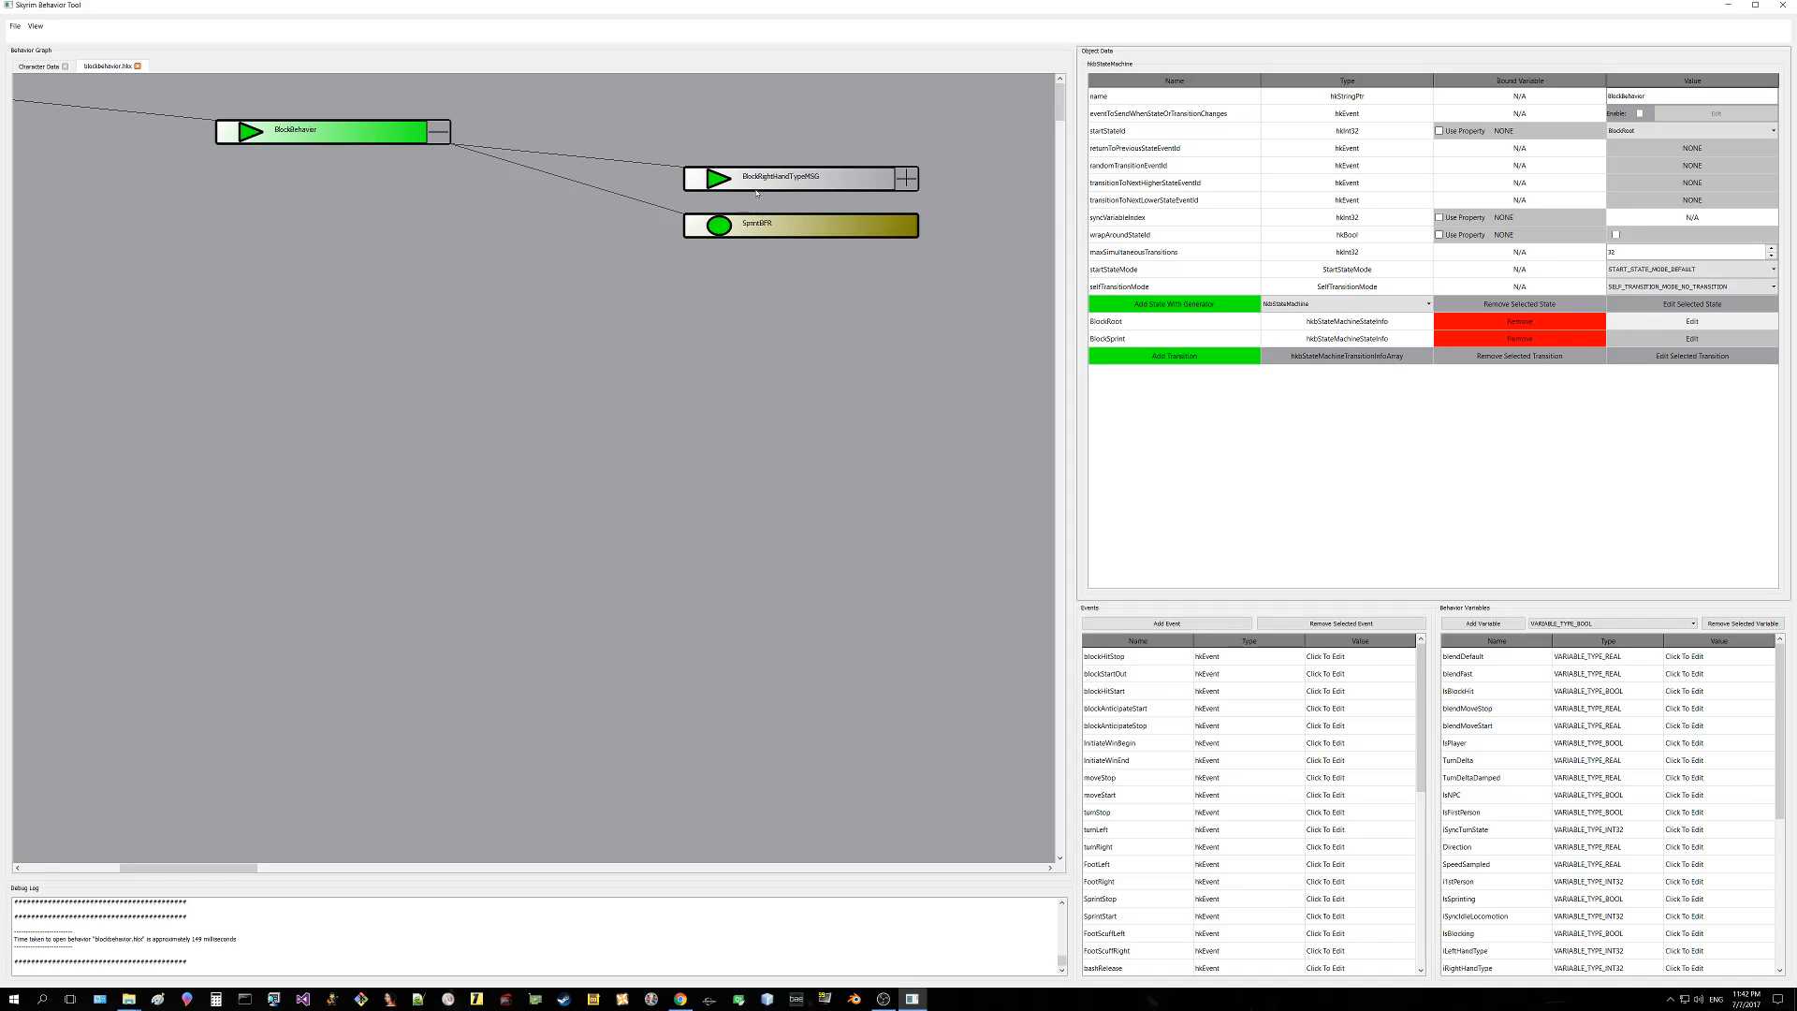
click(894, 186)
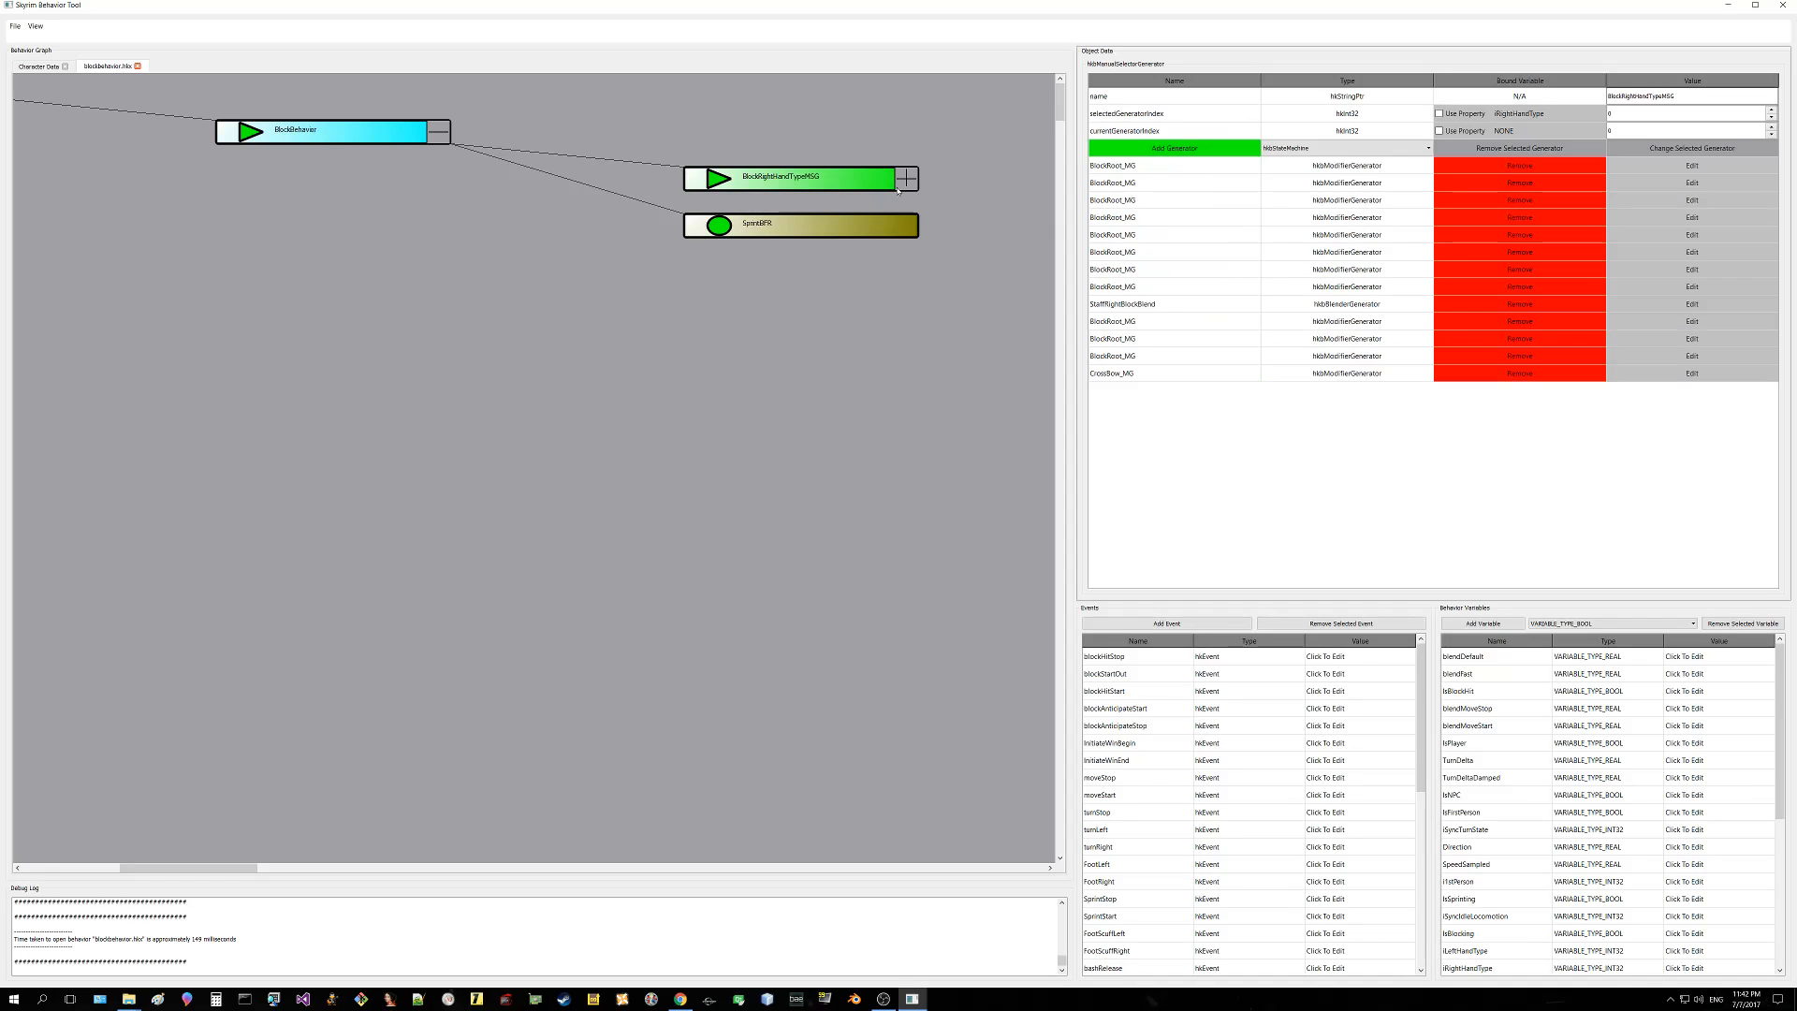
click(306, 137)
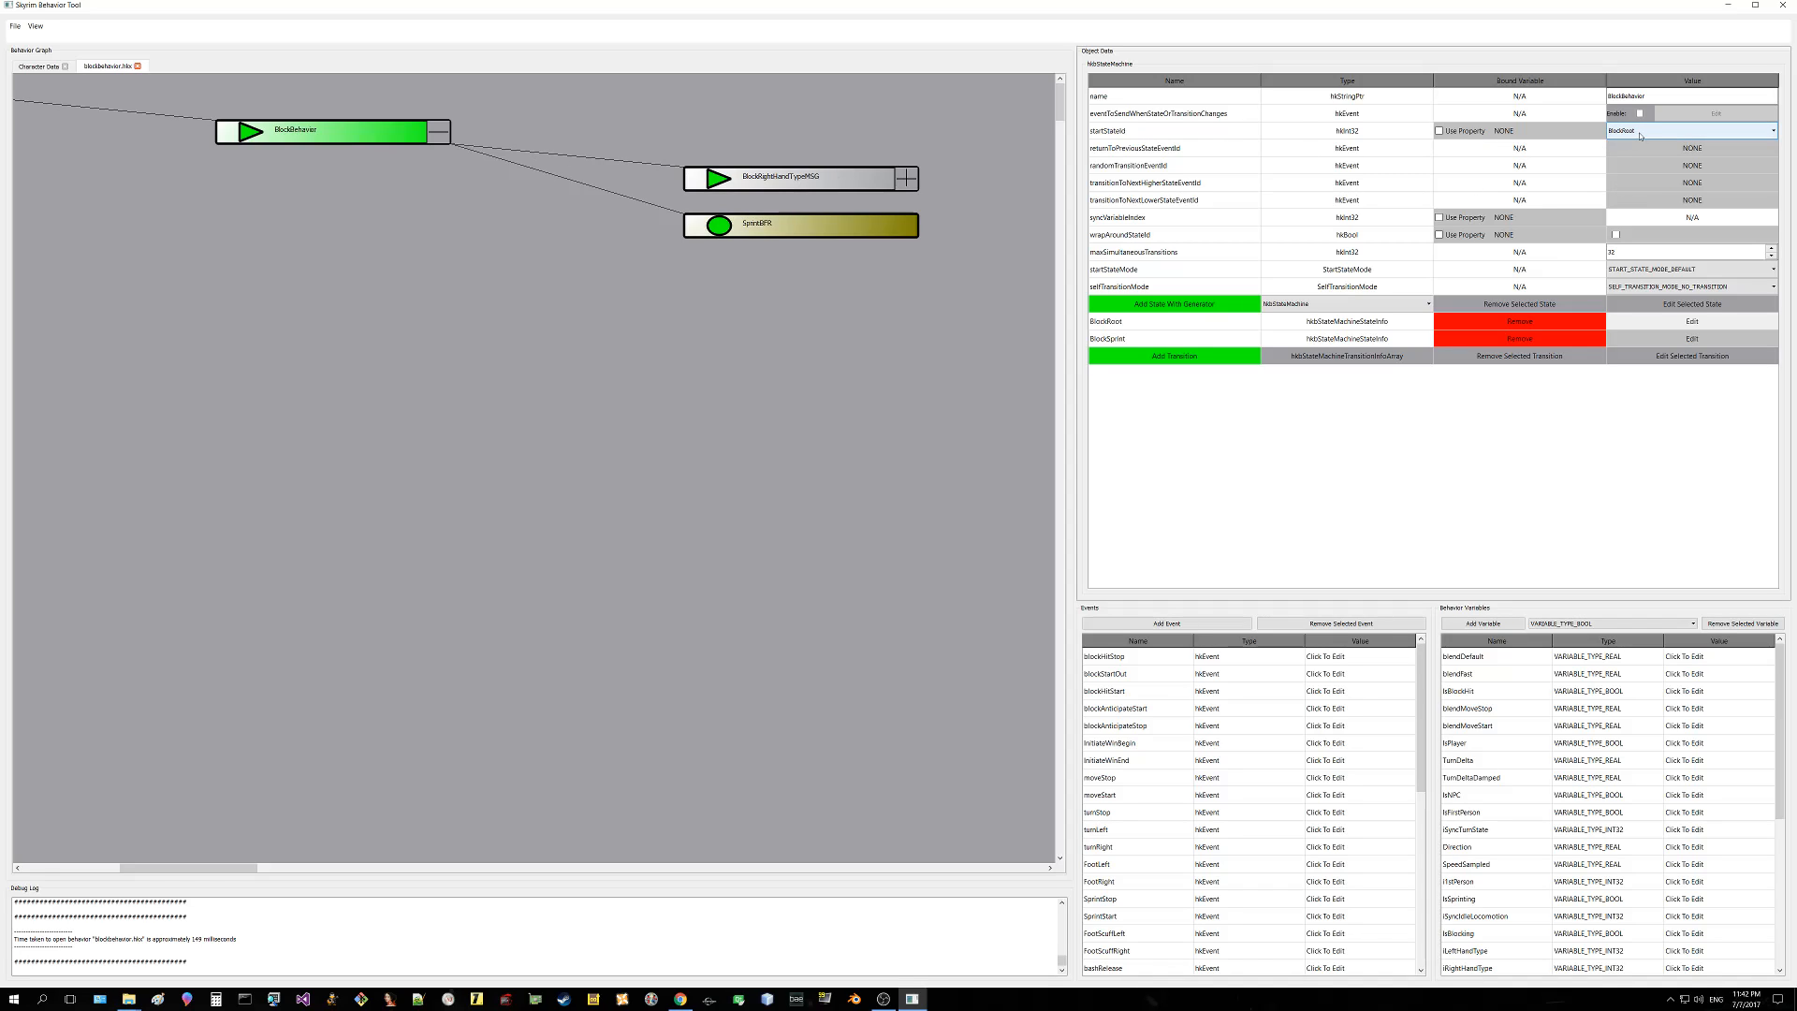
Step: Inspect the BlockRoot state's BlockSprint transition and its blending transition effect, returning to the BlockBehavior properties
click(1677, 324)
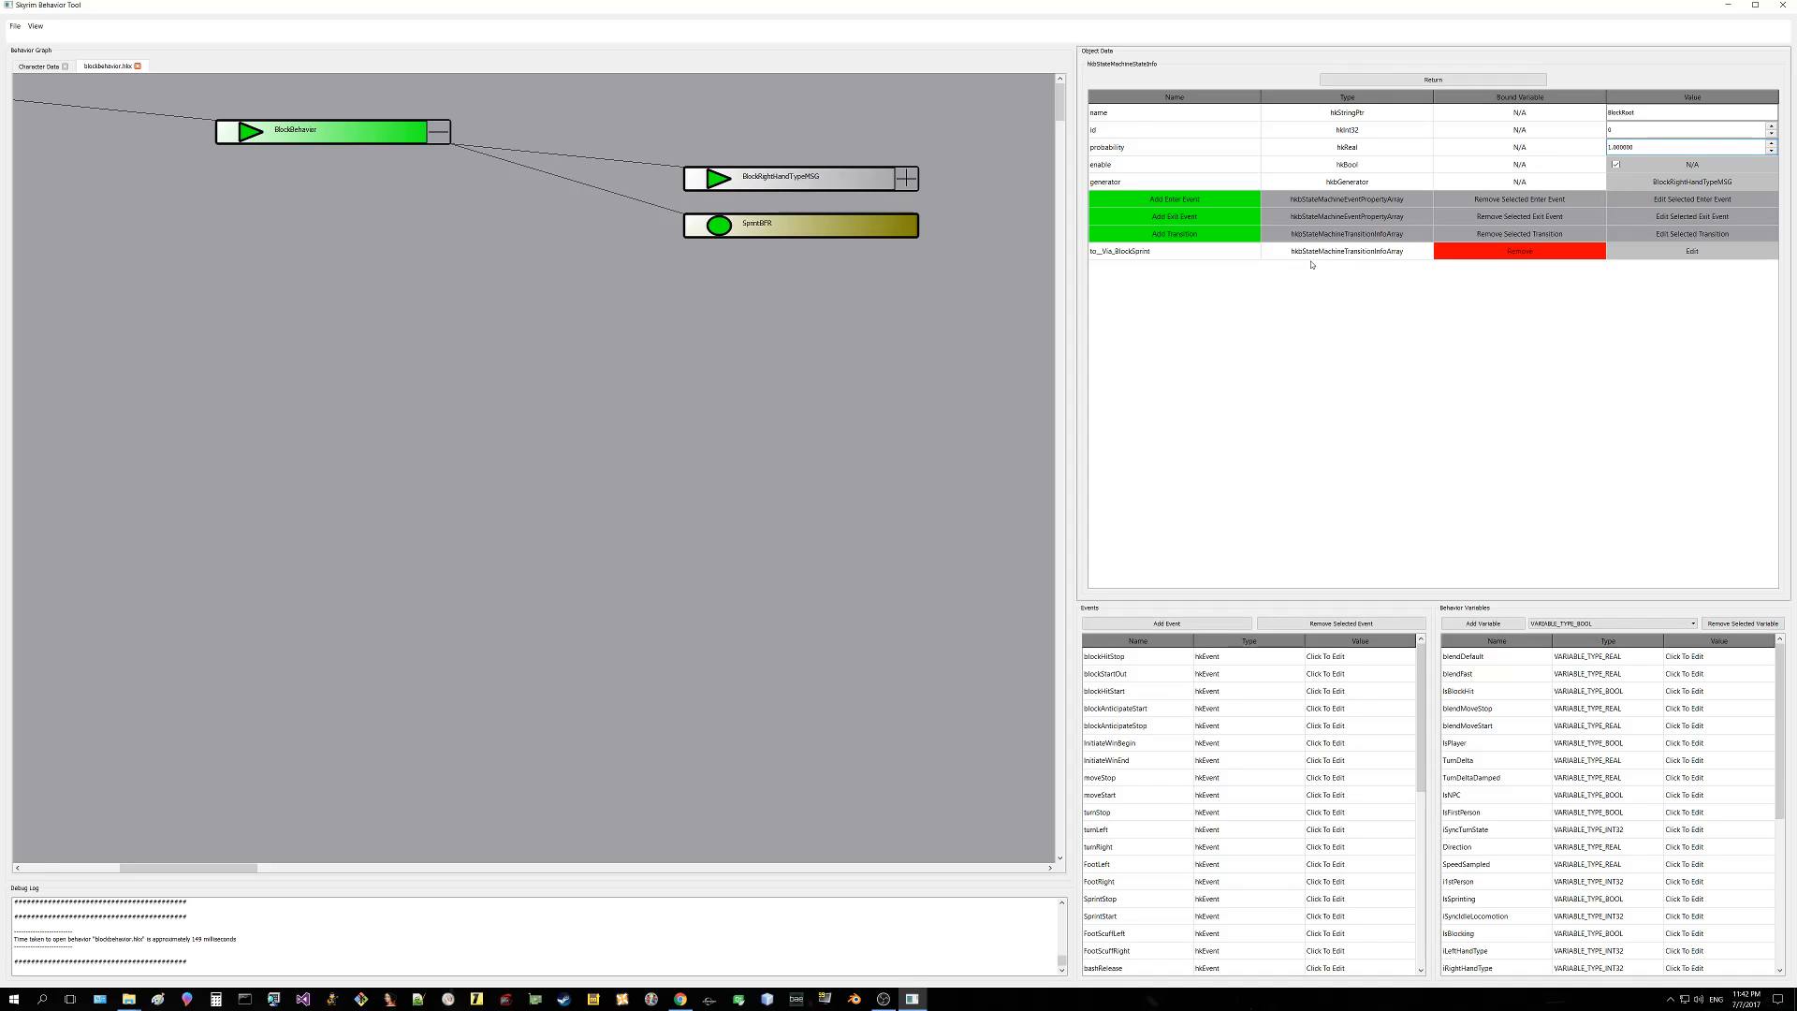
click(1655, 252)
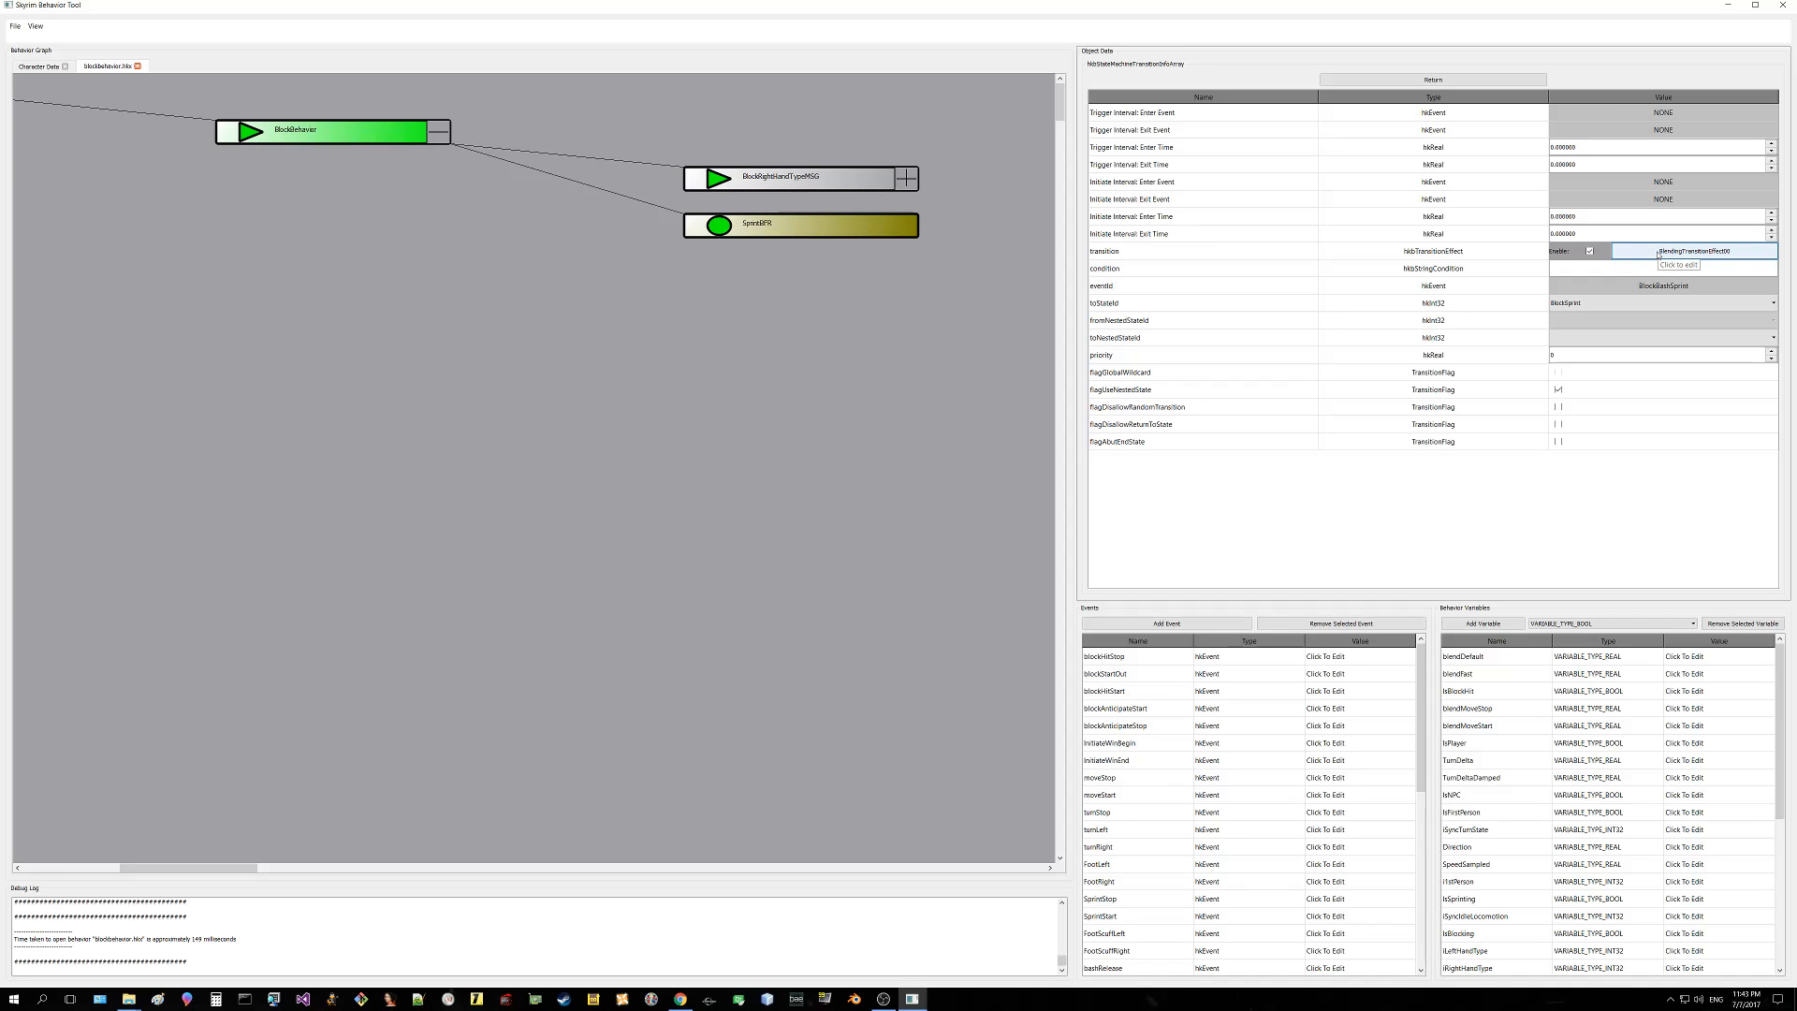
click(1658, 254)
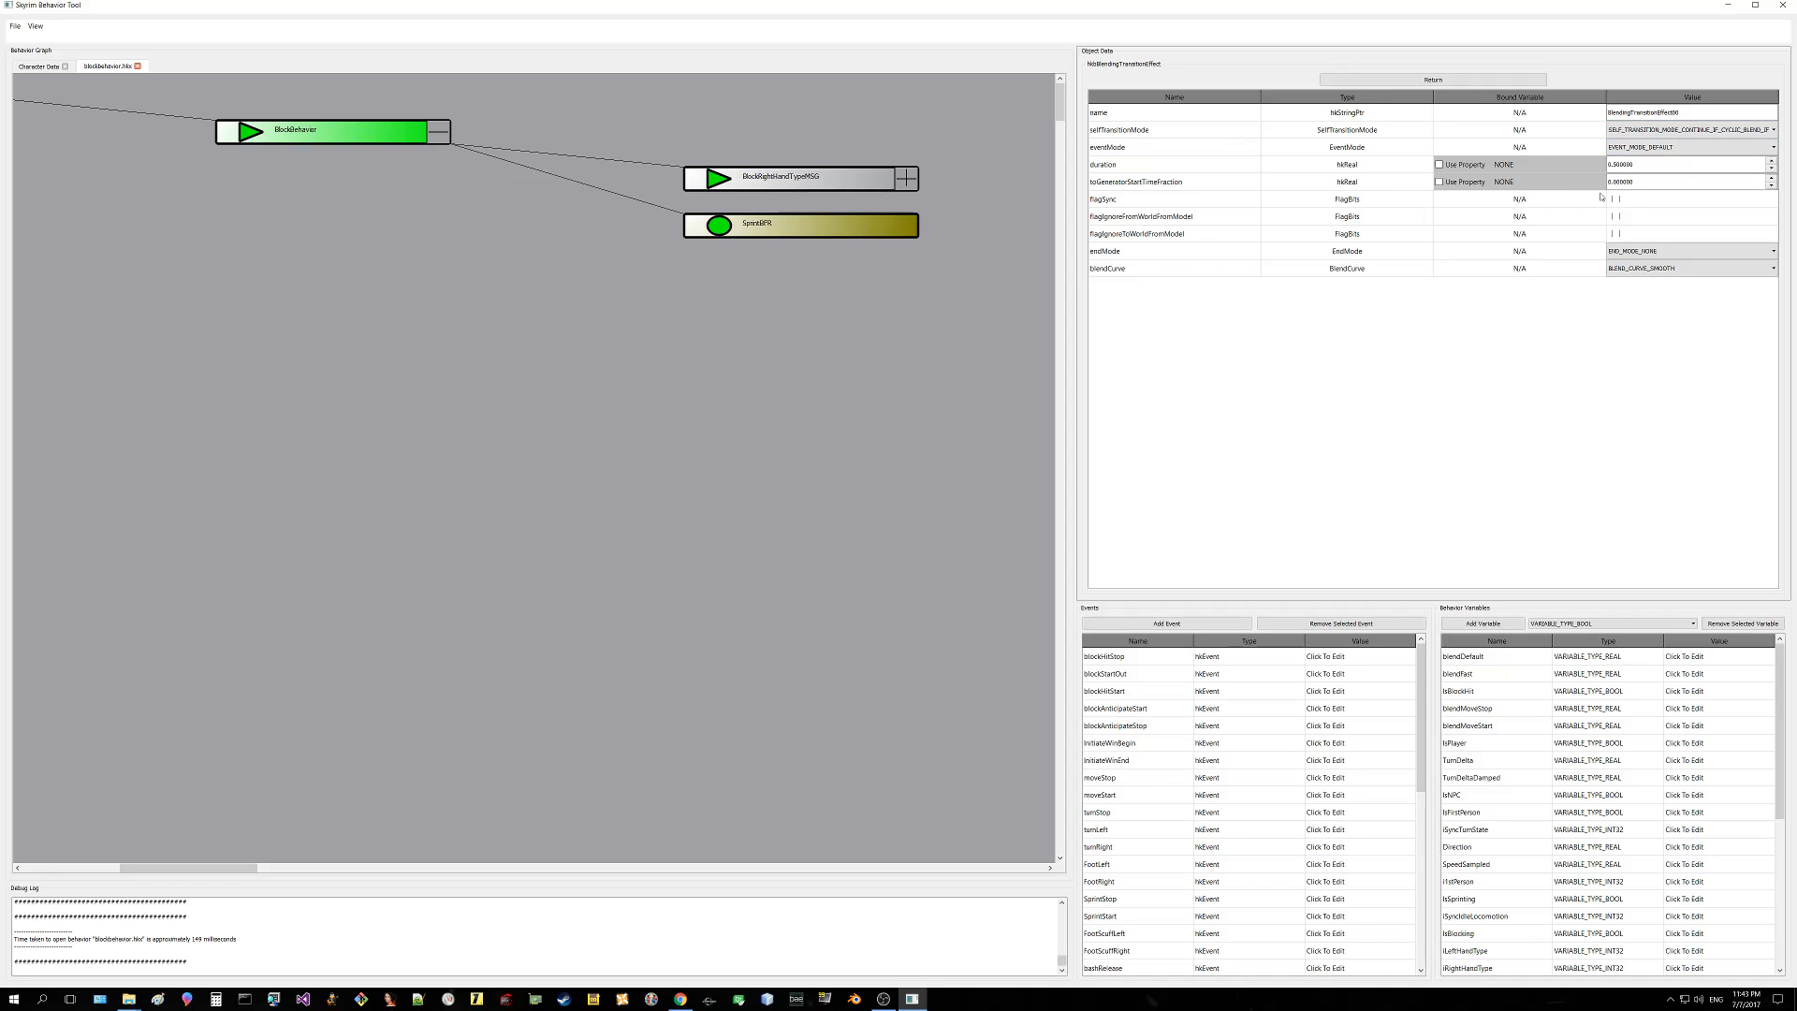
click(1435, 82)
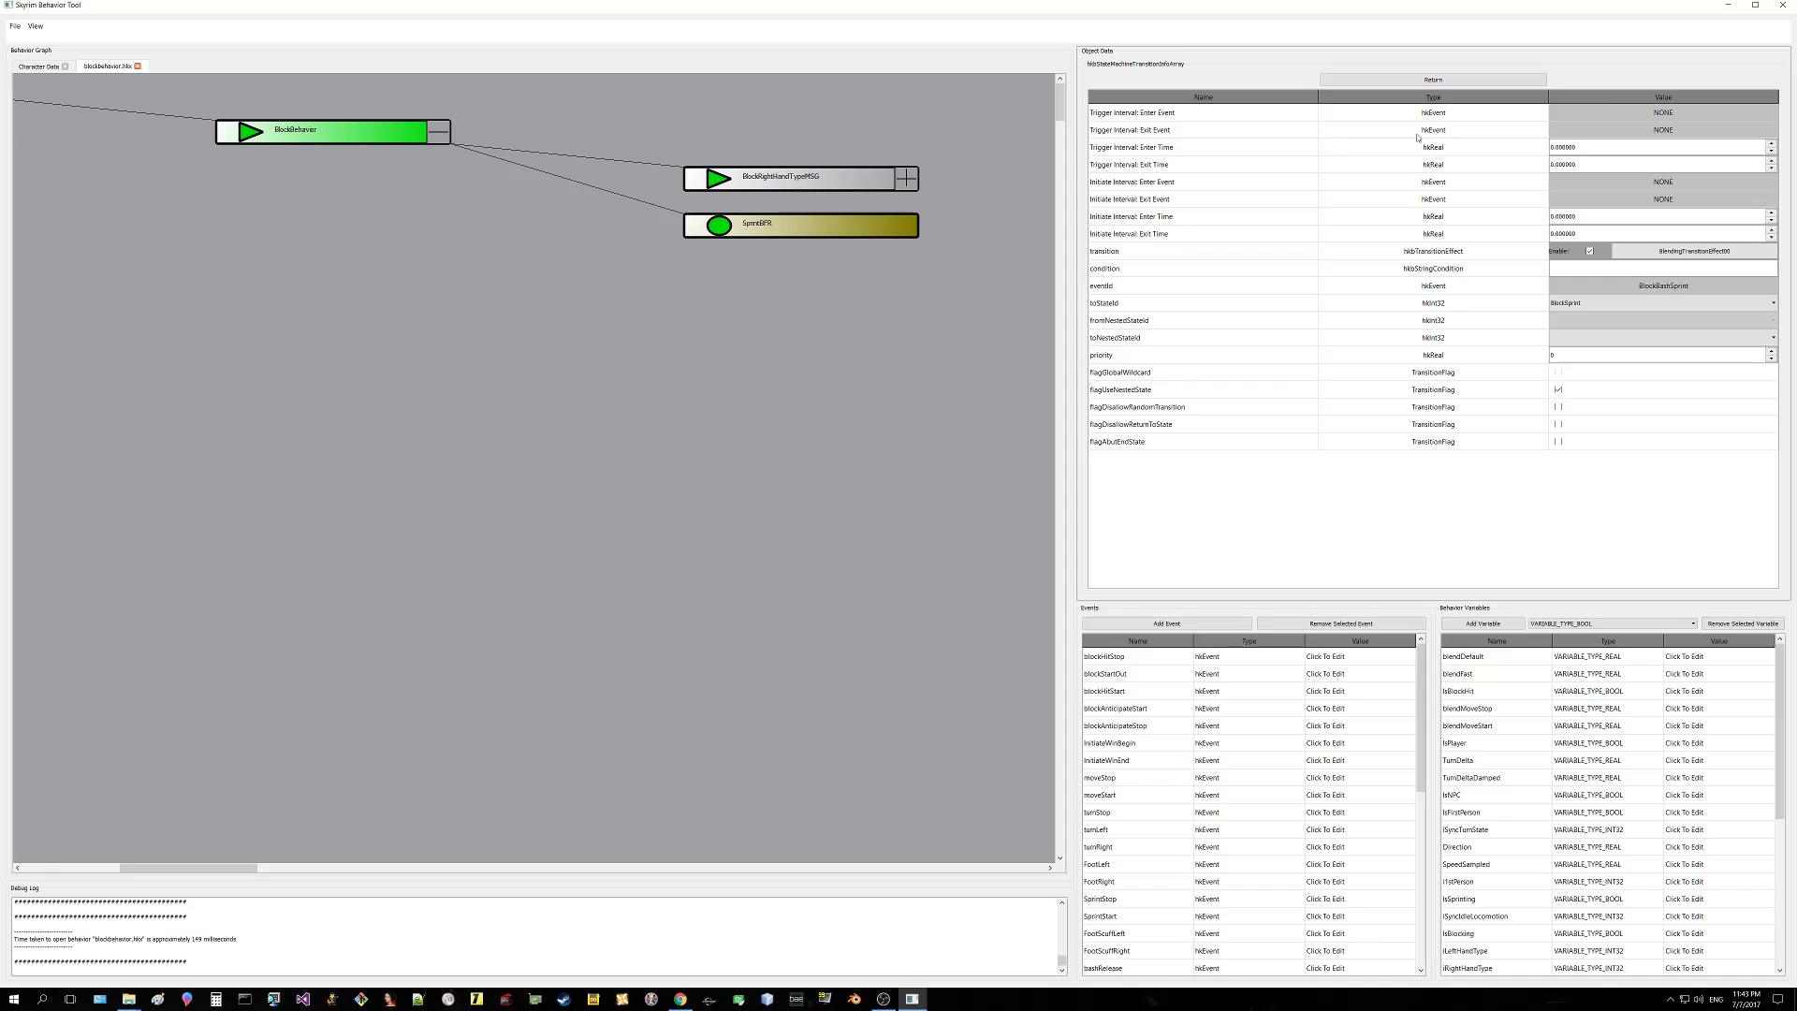
click(1433, 80)
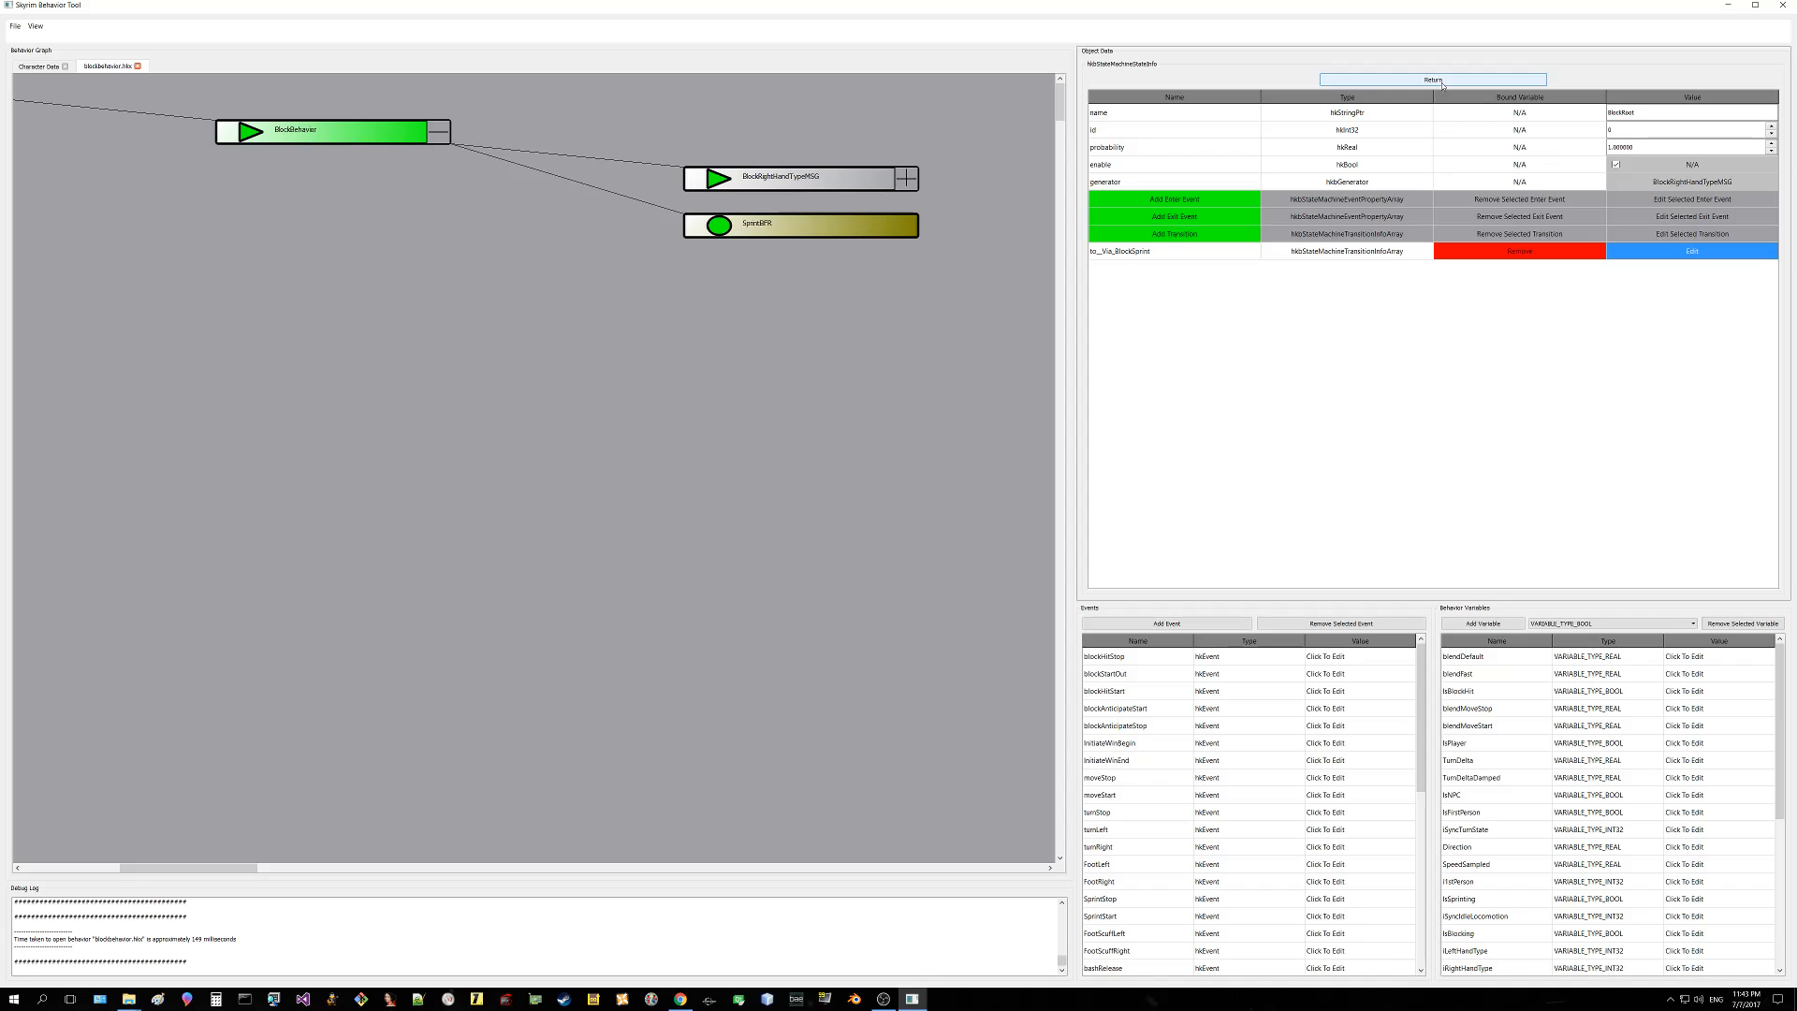
click(1446, 81)
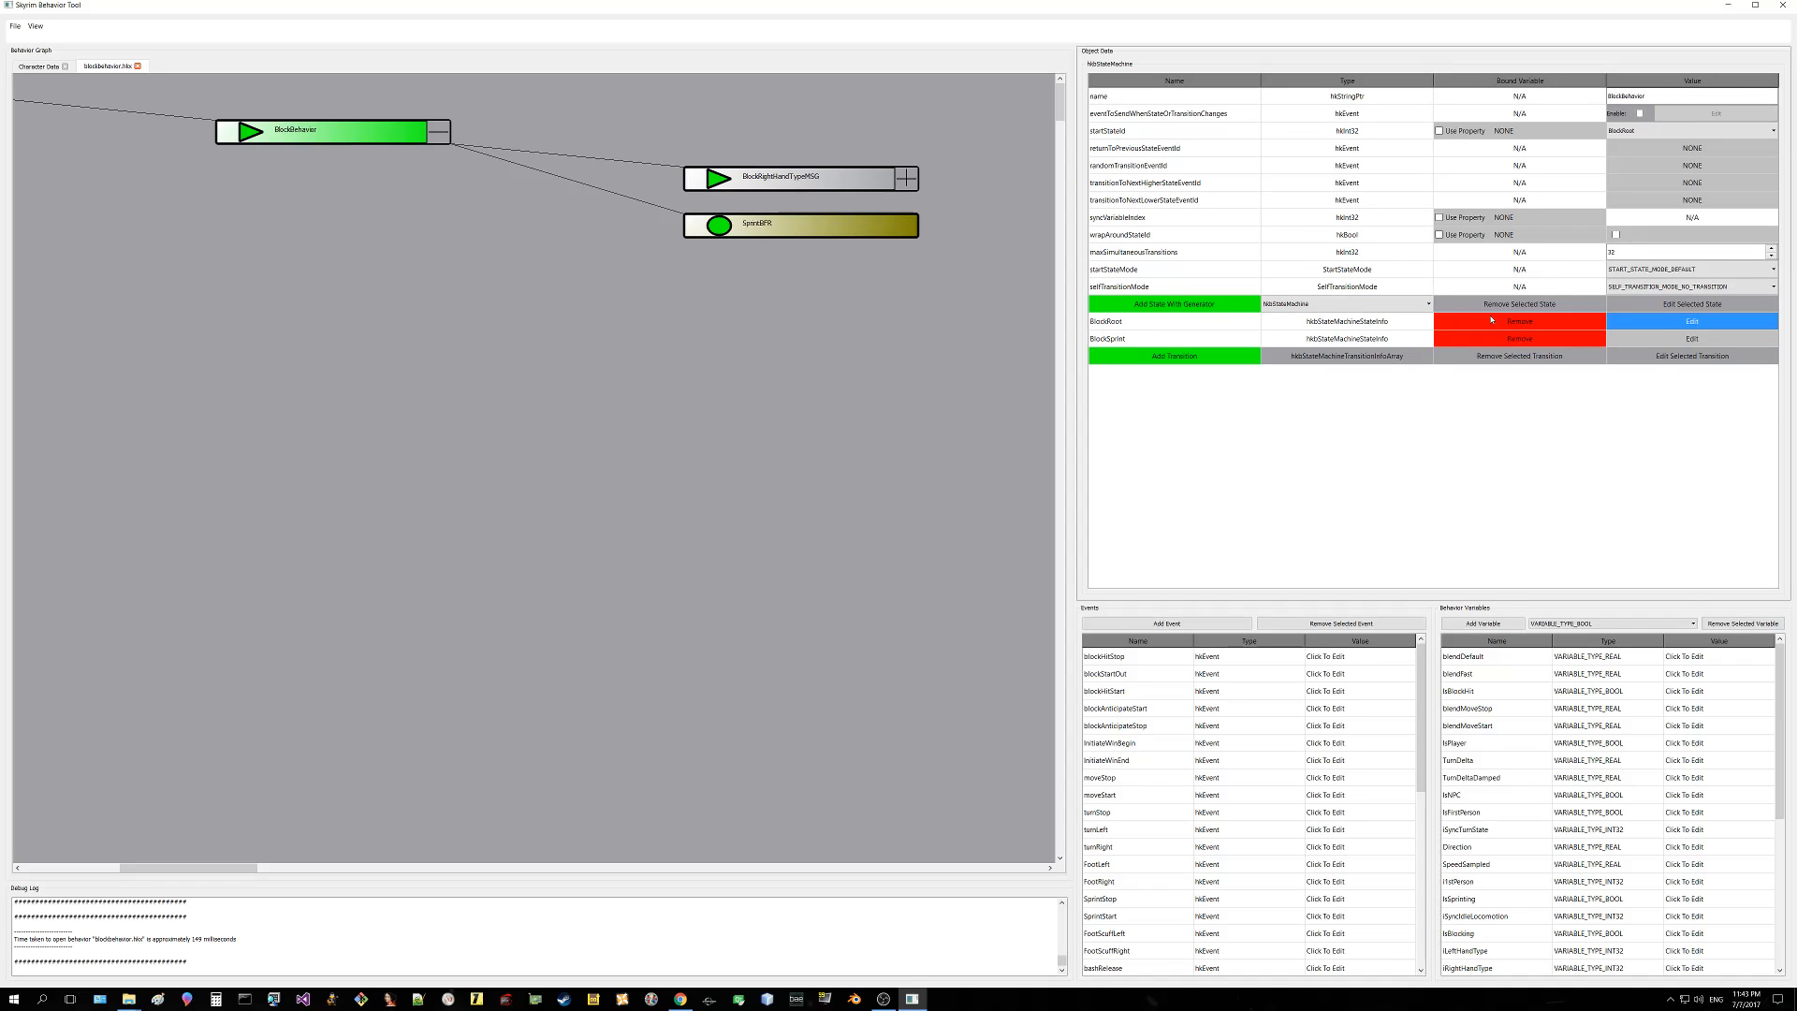
Step: Open the generator selection table for the StaffRightBlockBlend entry of BlockRightHandTypeMSG and close it without selecting a replacement
click(824, 185)
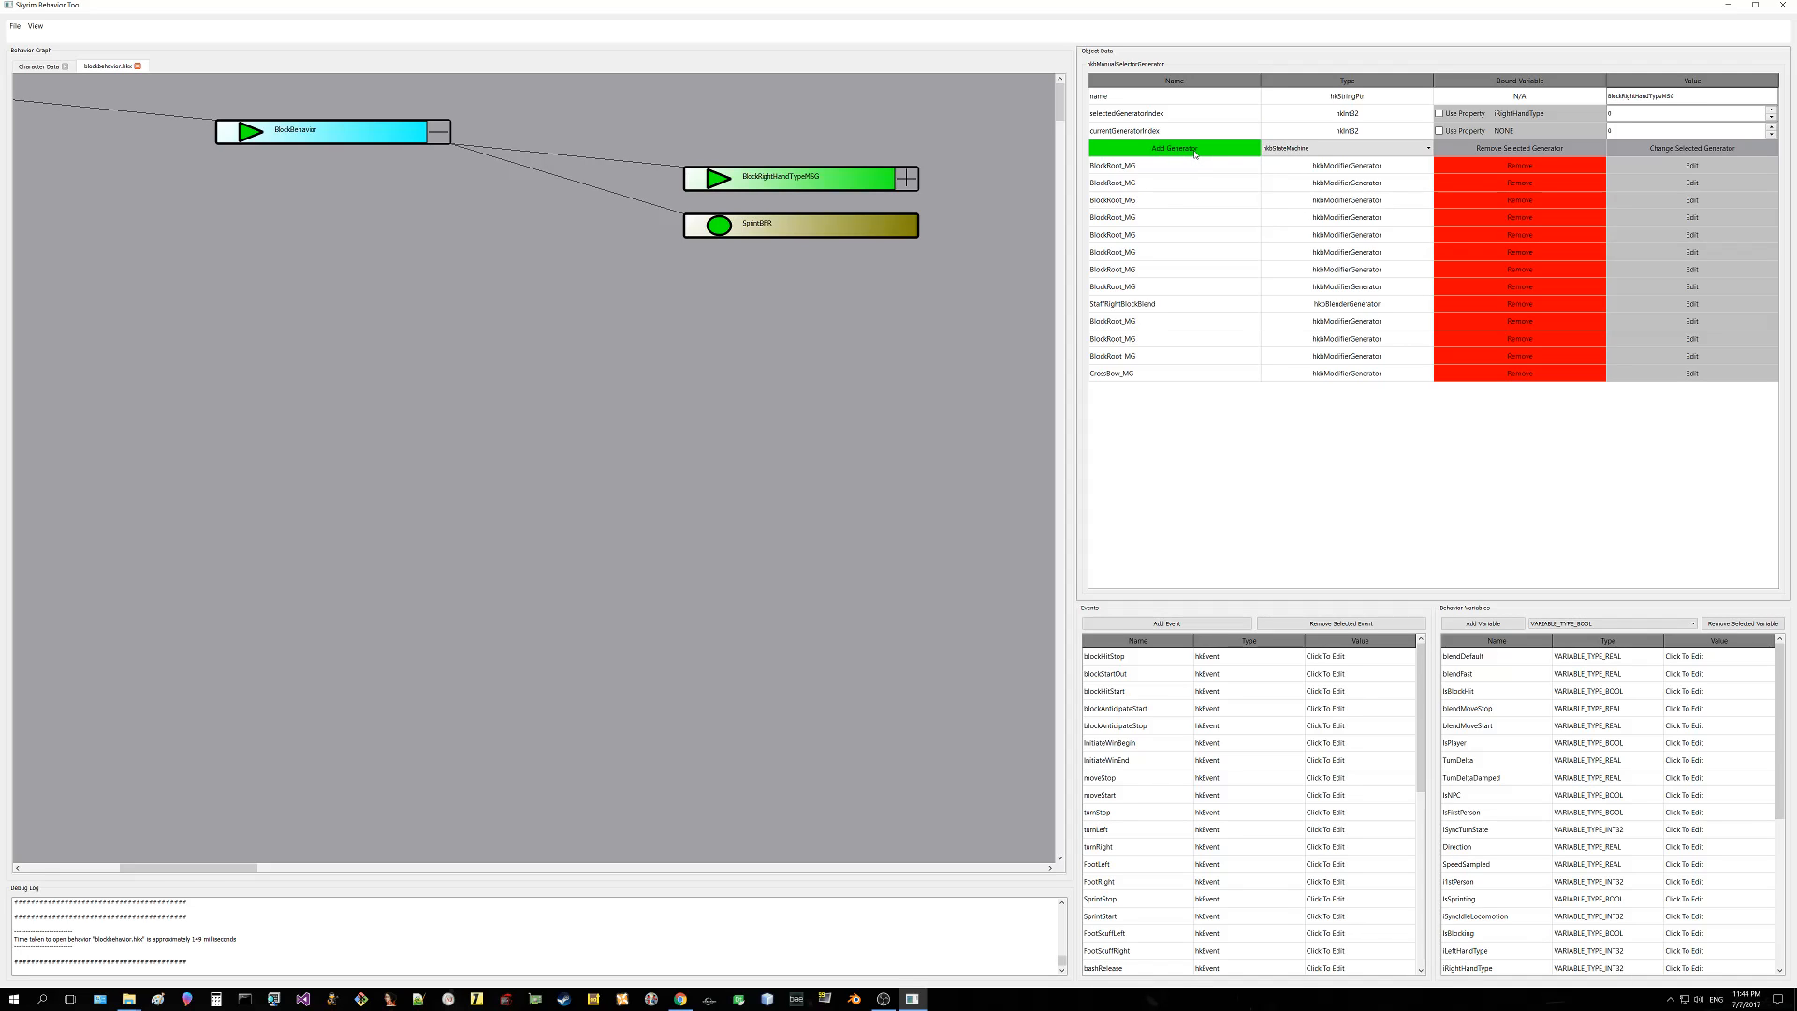
click(1305, 153)
click(1311, 157)
double_click(1669, 307)
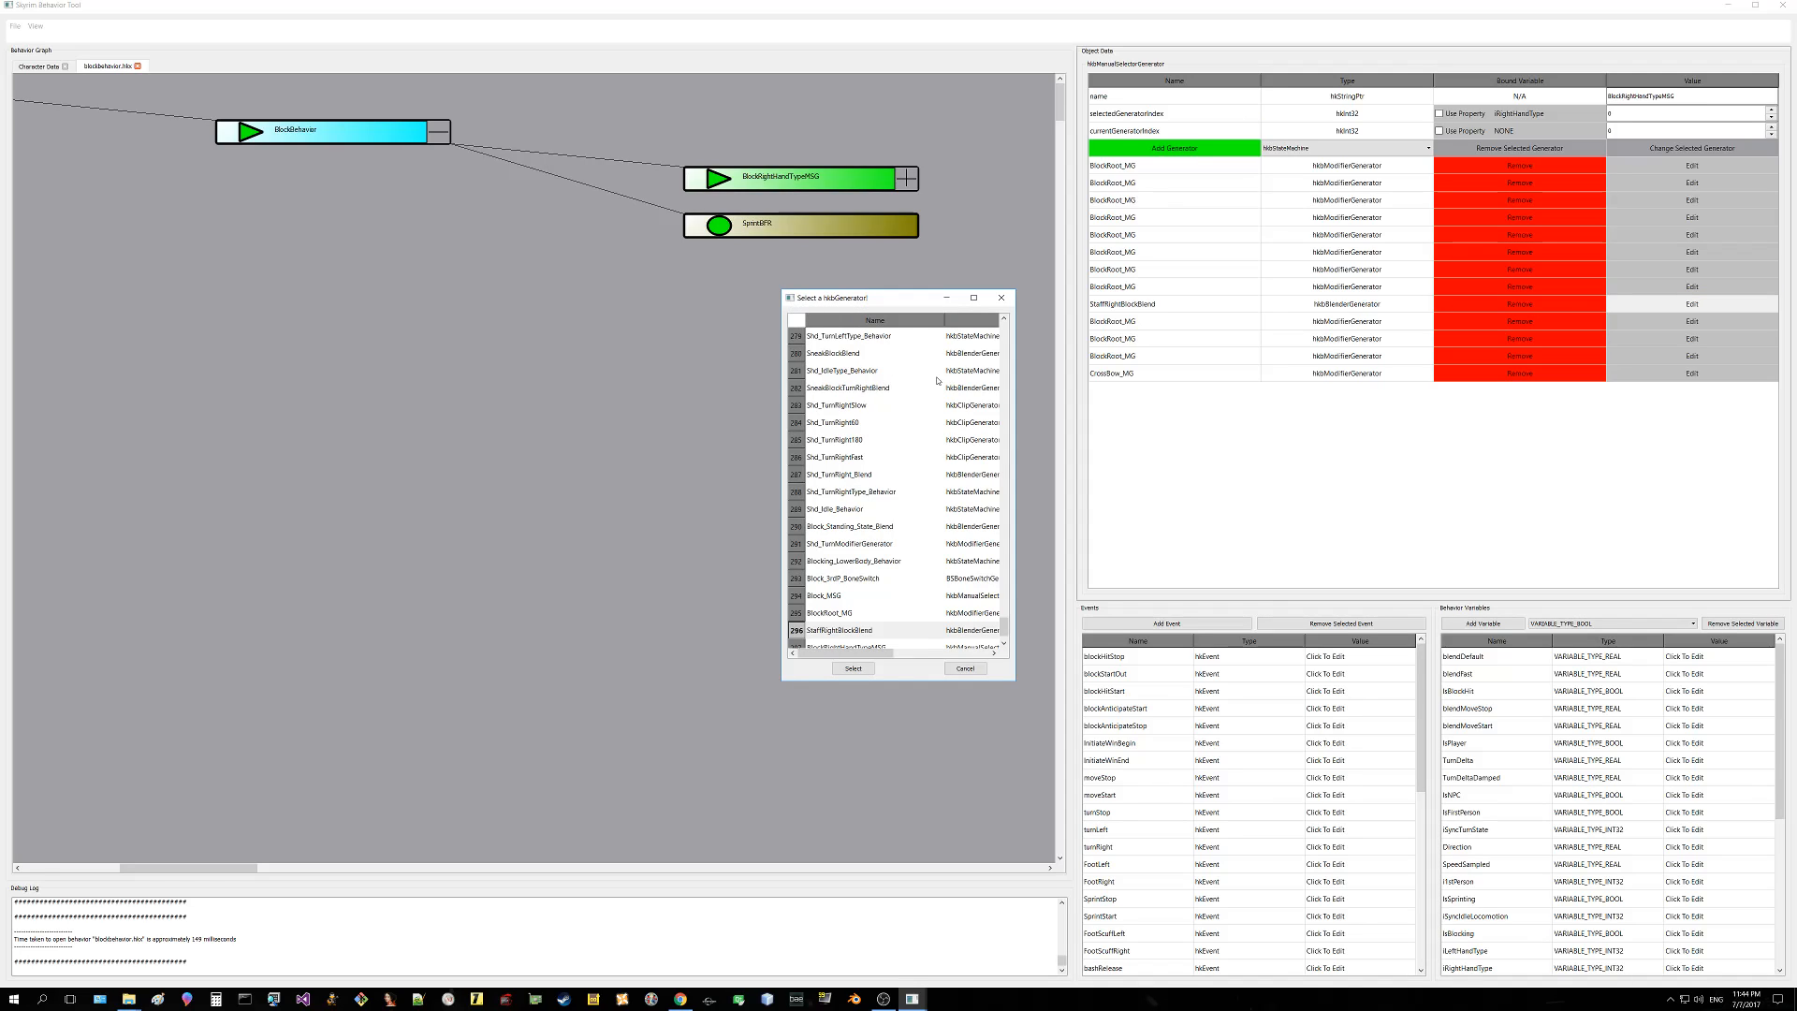
click(1001, 630)
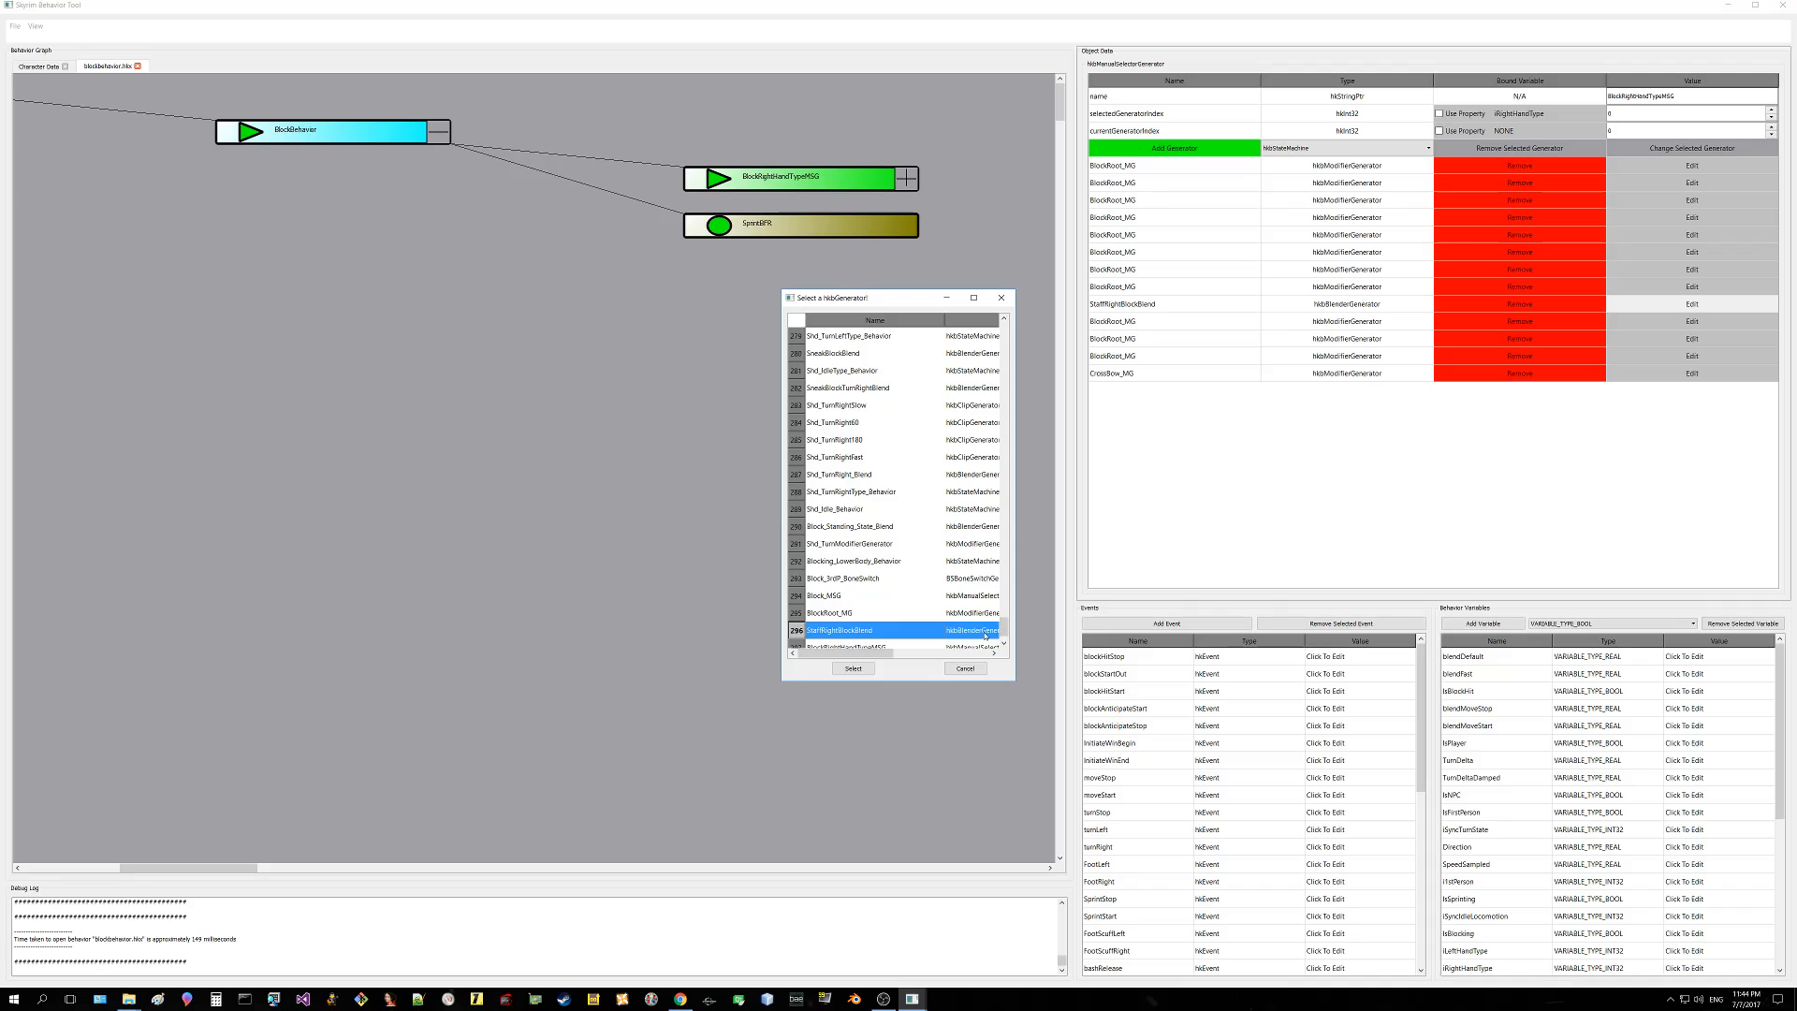
mouse_move(882, 653)
mouse_down()
mouse_move(942, 653)
mouse_move(910, 654)
mouse_up()
click(965, 668)
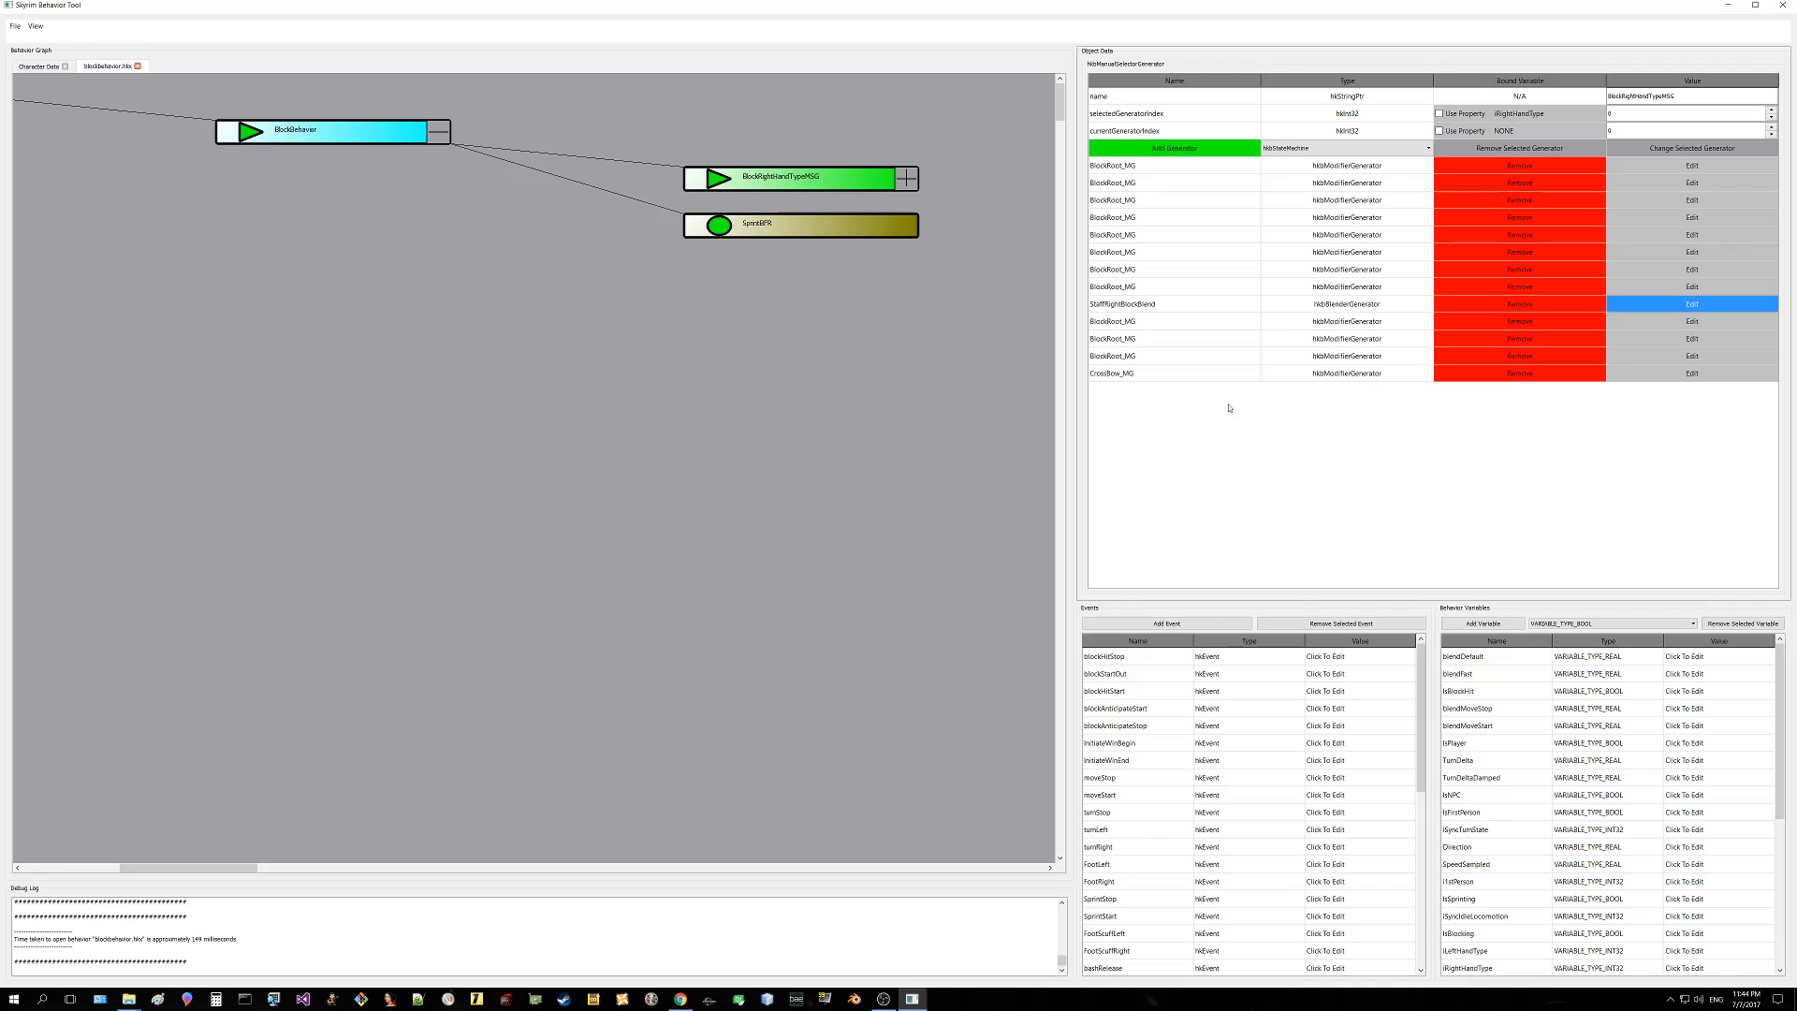
Step: Expand the BlockRightHandTypeMSG node in the graph and go through its generator entries down to CrossBow_MG
click(908, 179)
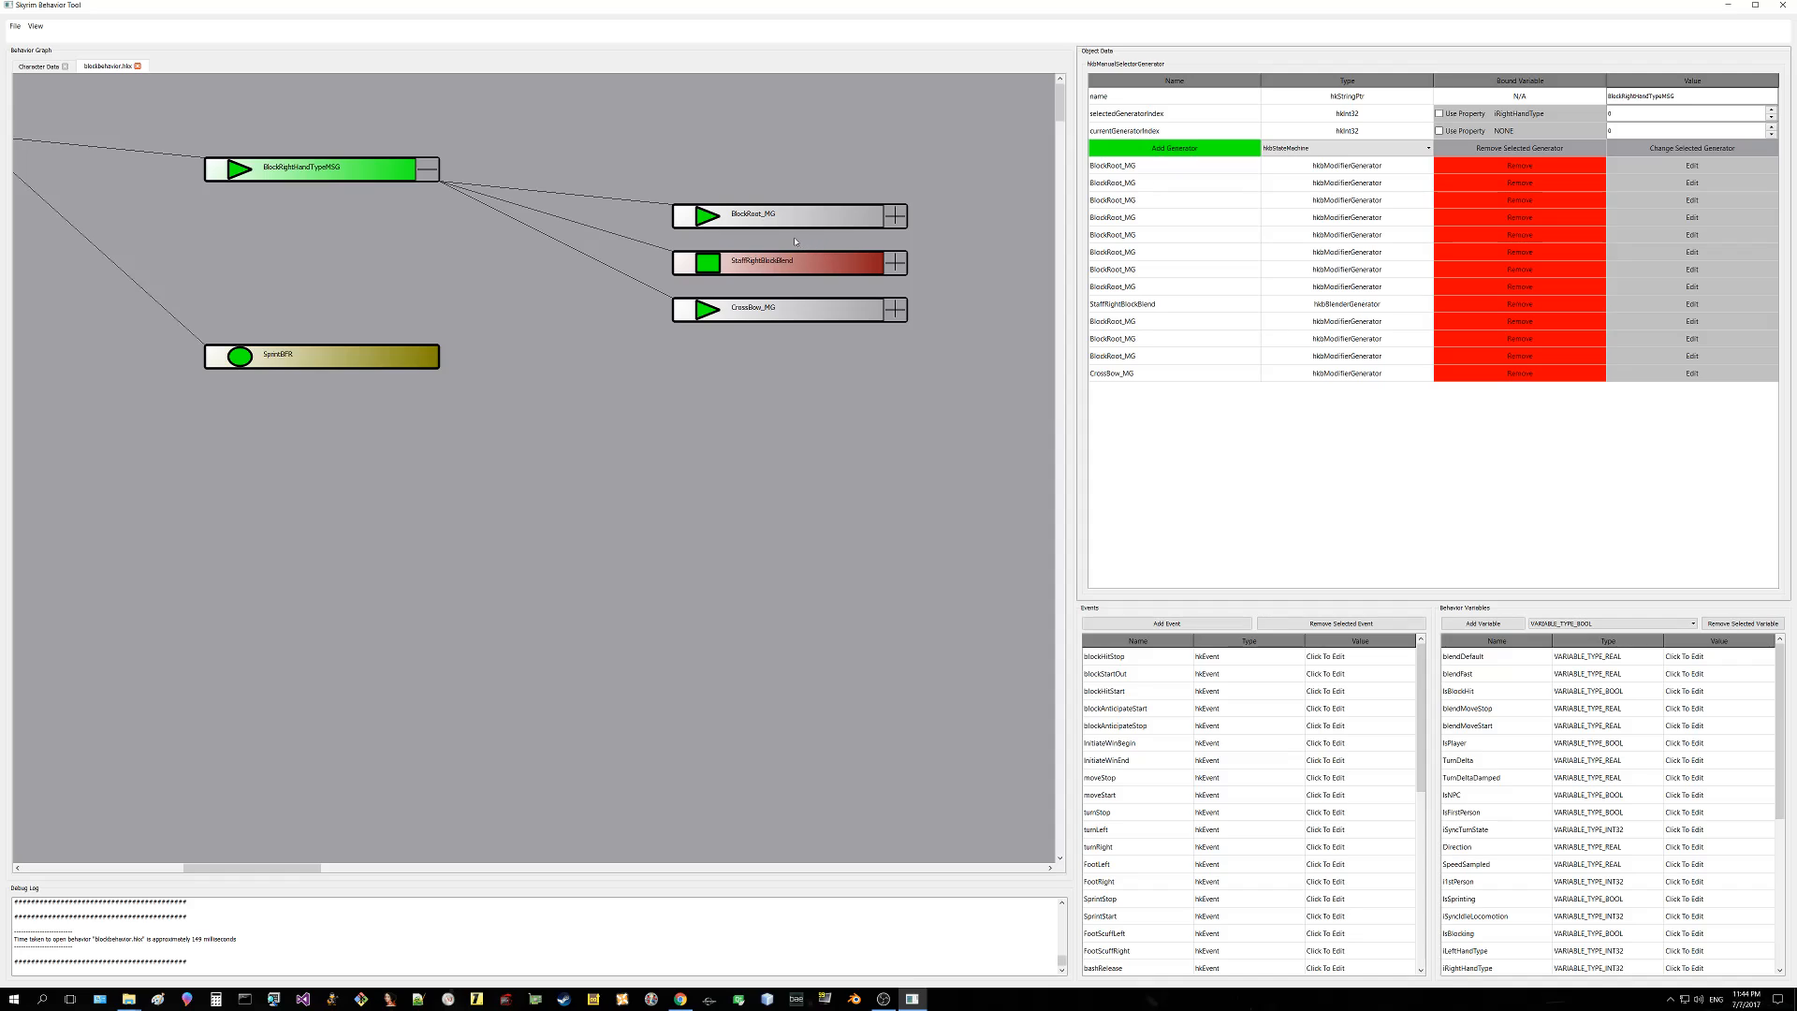
click(1134, 171)
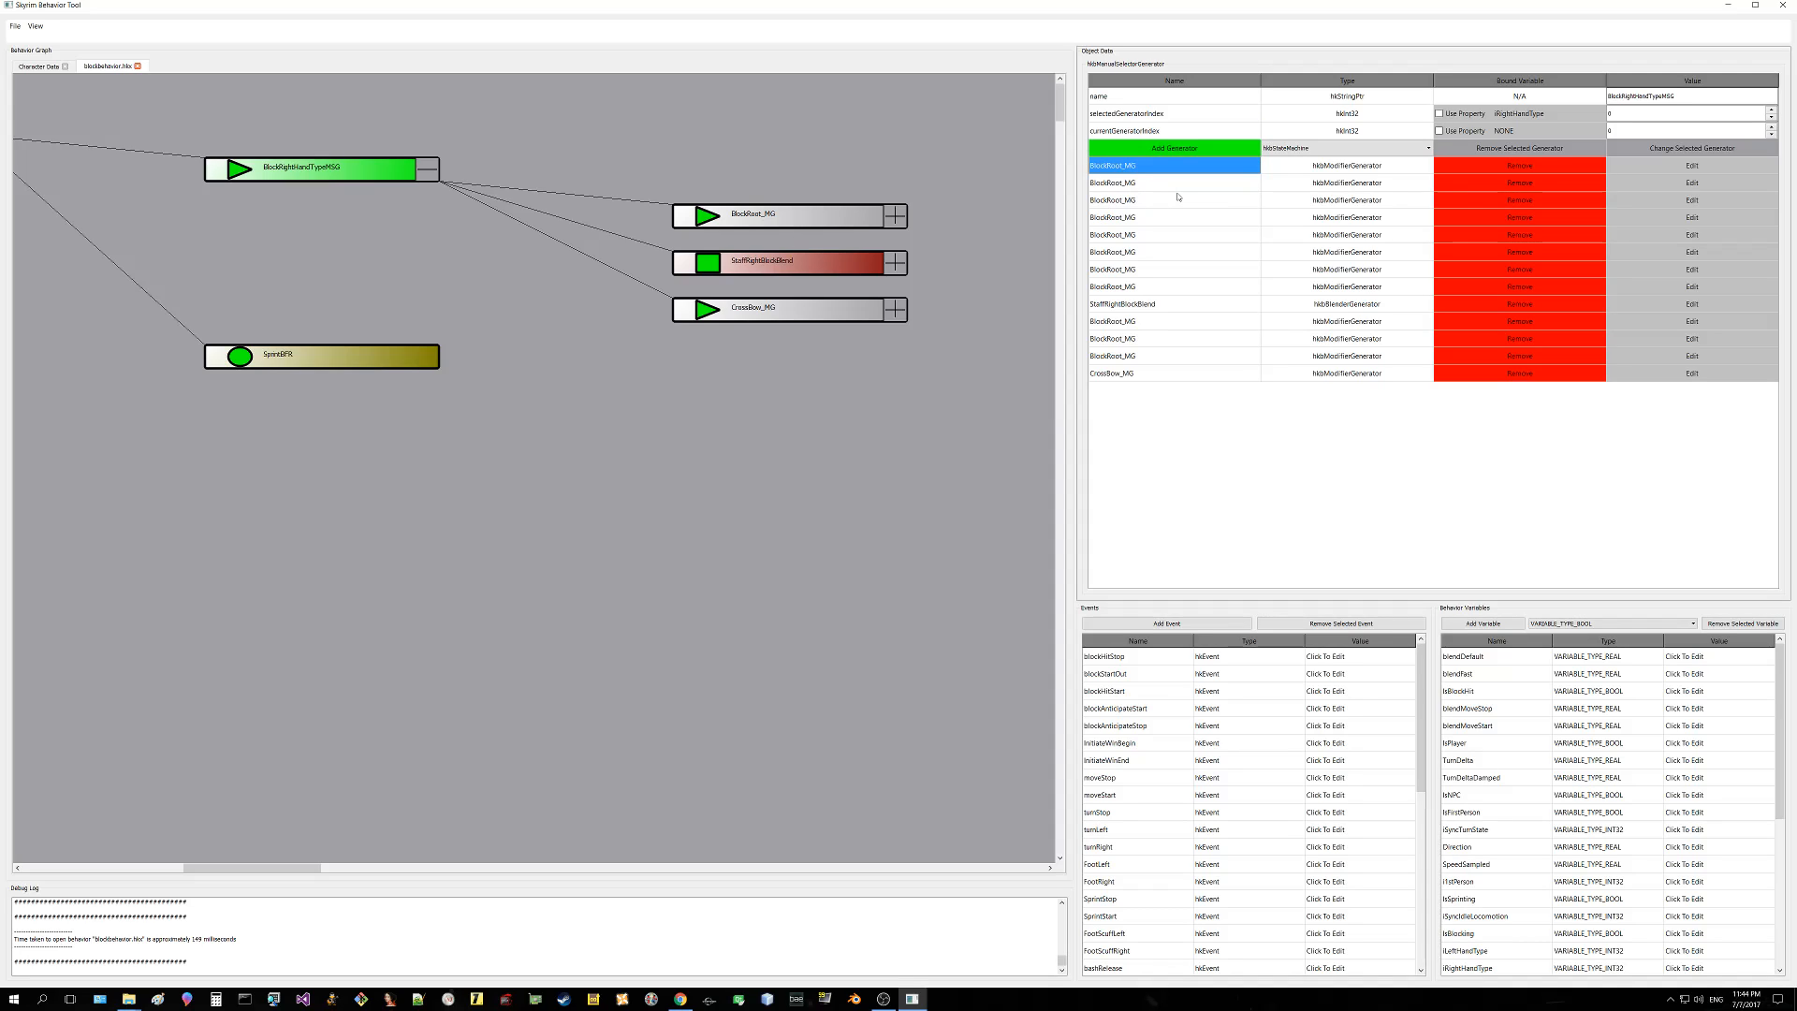
key(Down)
key(Down)
key(Down)
key(Down)
key(Down)
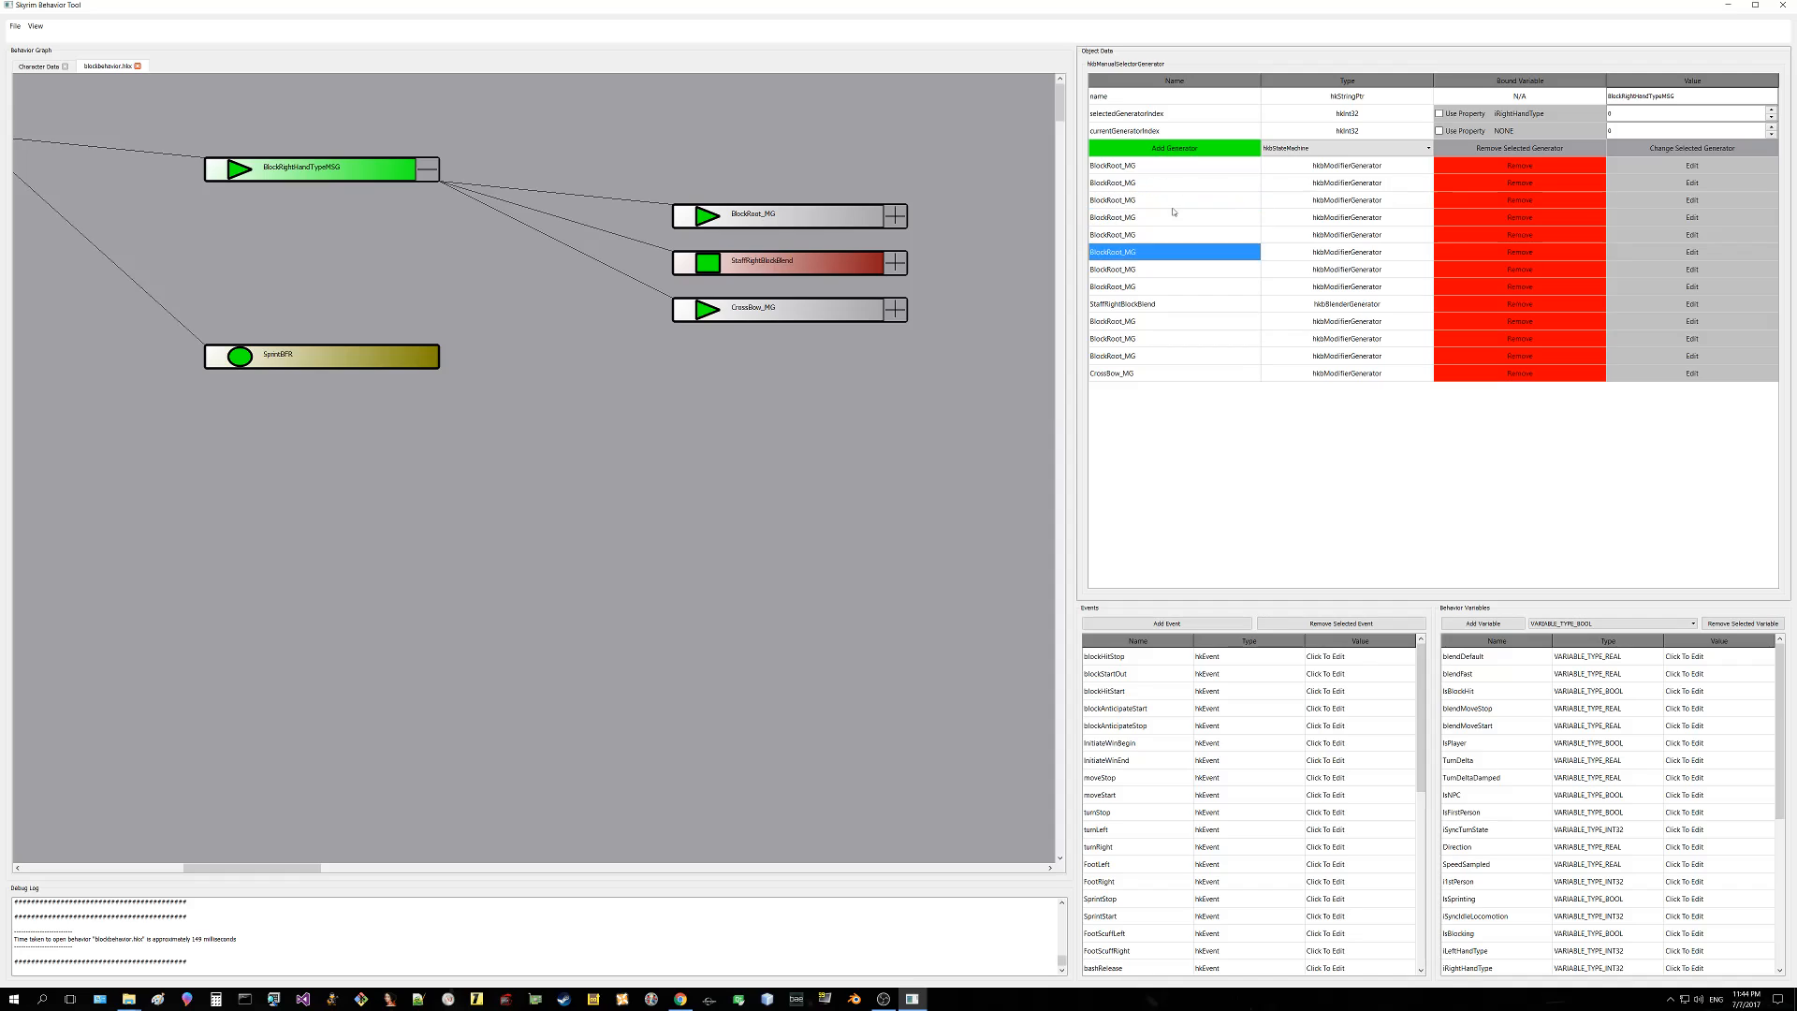
key(Down)
key(Down)
key(Down)
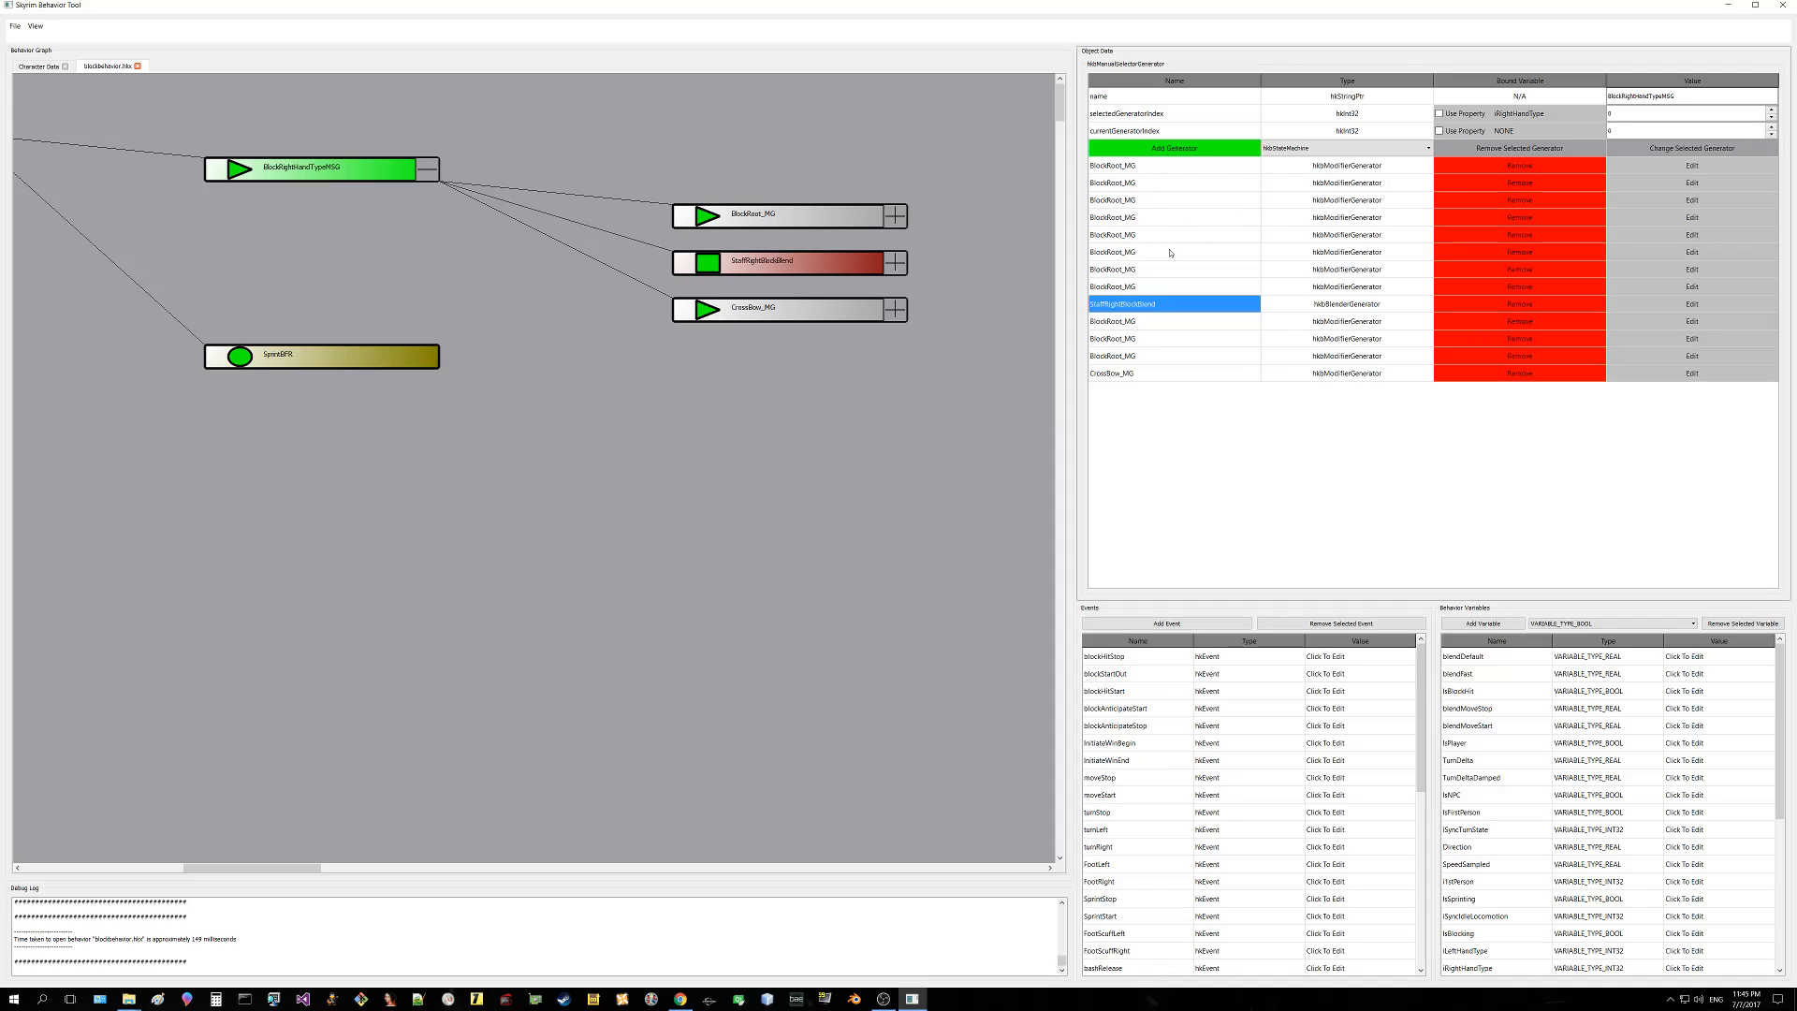
key(Down)
key(Down)
key(Down)
key(Down)
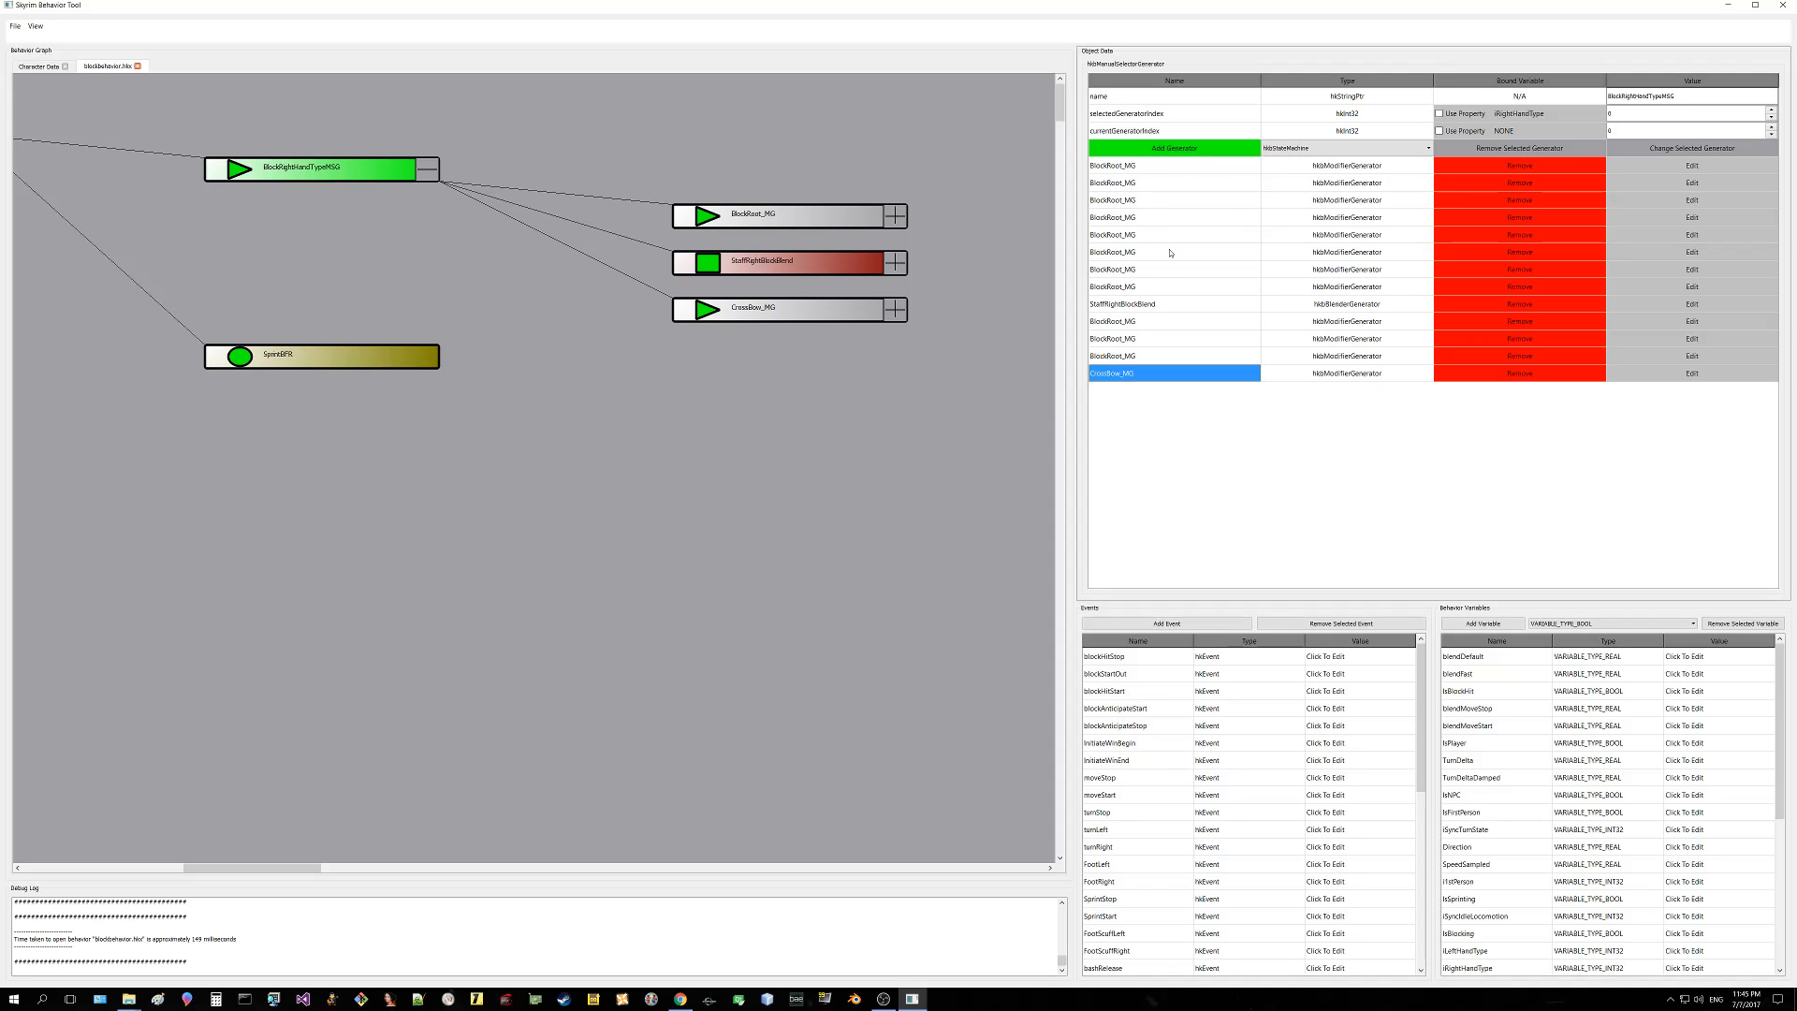
key(Up)
key(Up)
key(Up)
key(Up)
key(Up)
key(Up)
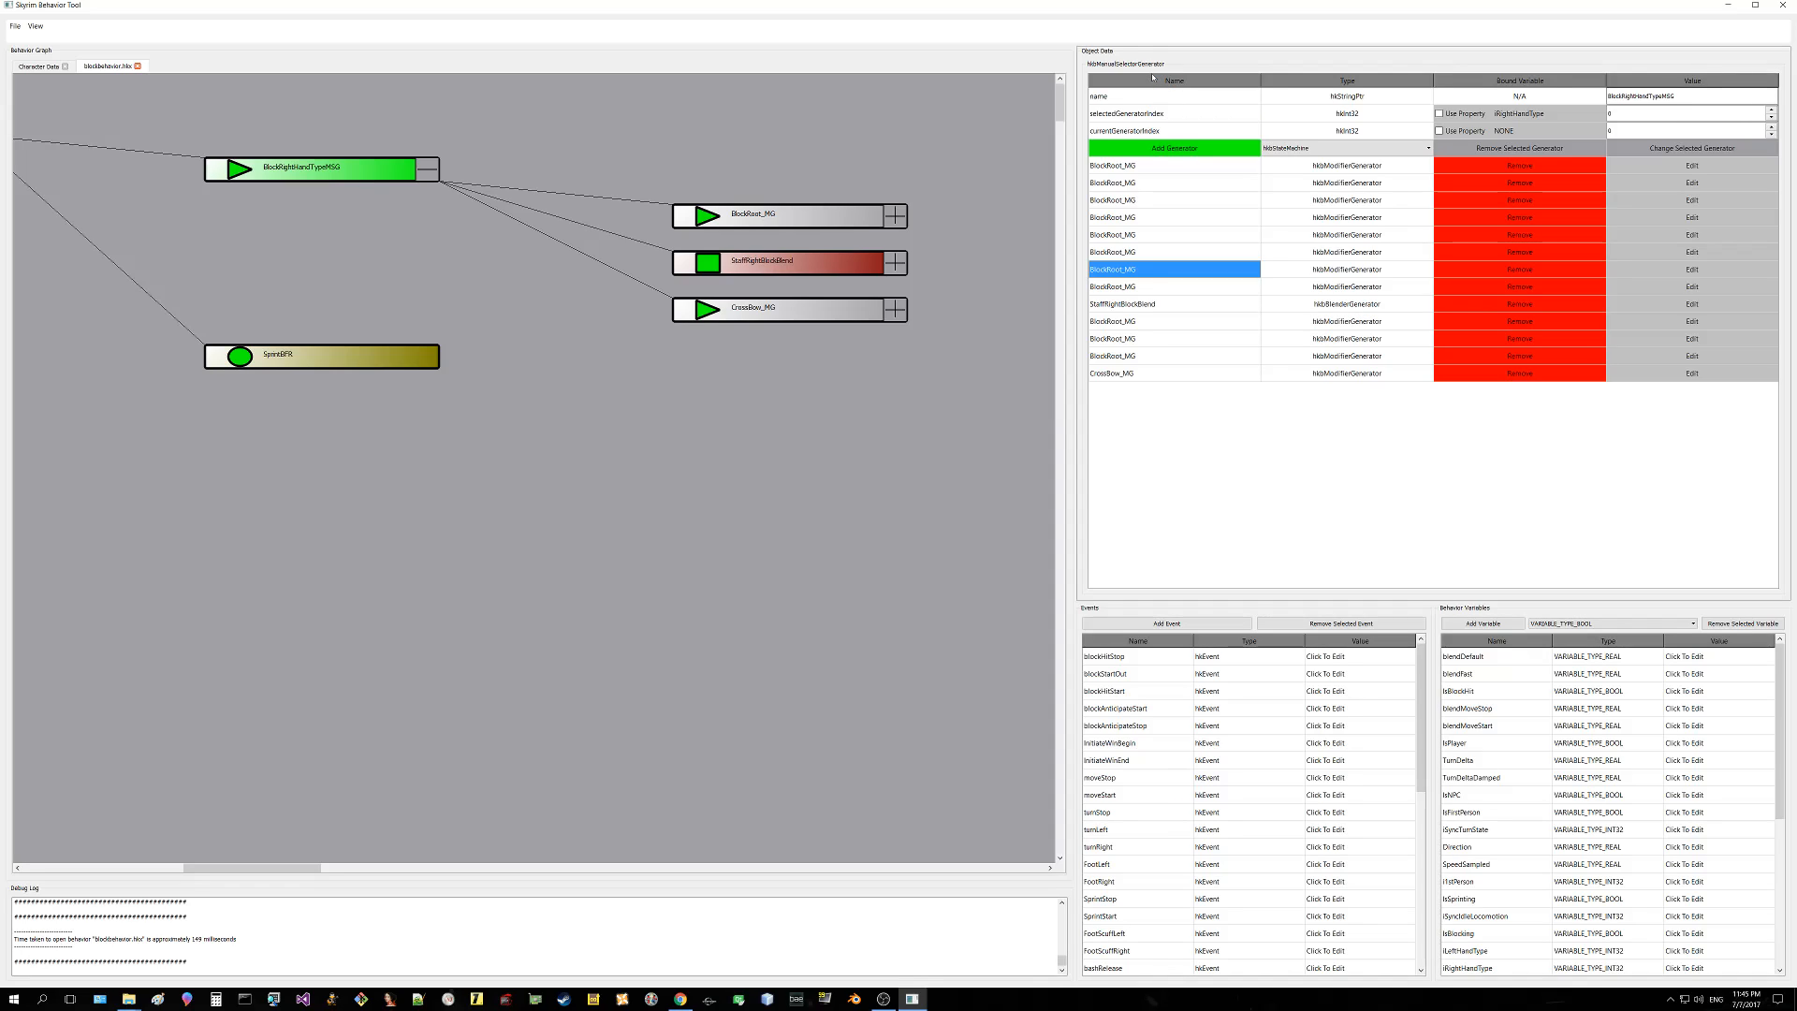
Step: Swap StaffRightBlockBlend with the BlockRoot_MG entry directly above it in the generator list
click(1136, 304)
mouse_move(1137, 304)
mouse_down()
mouse_move(1145, 199)
mouse_move(1150, 285)
mouse_up()
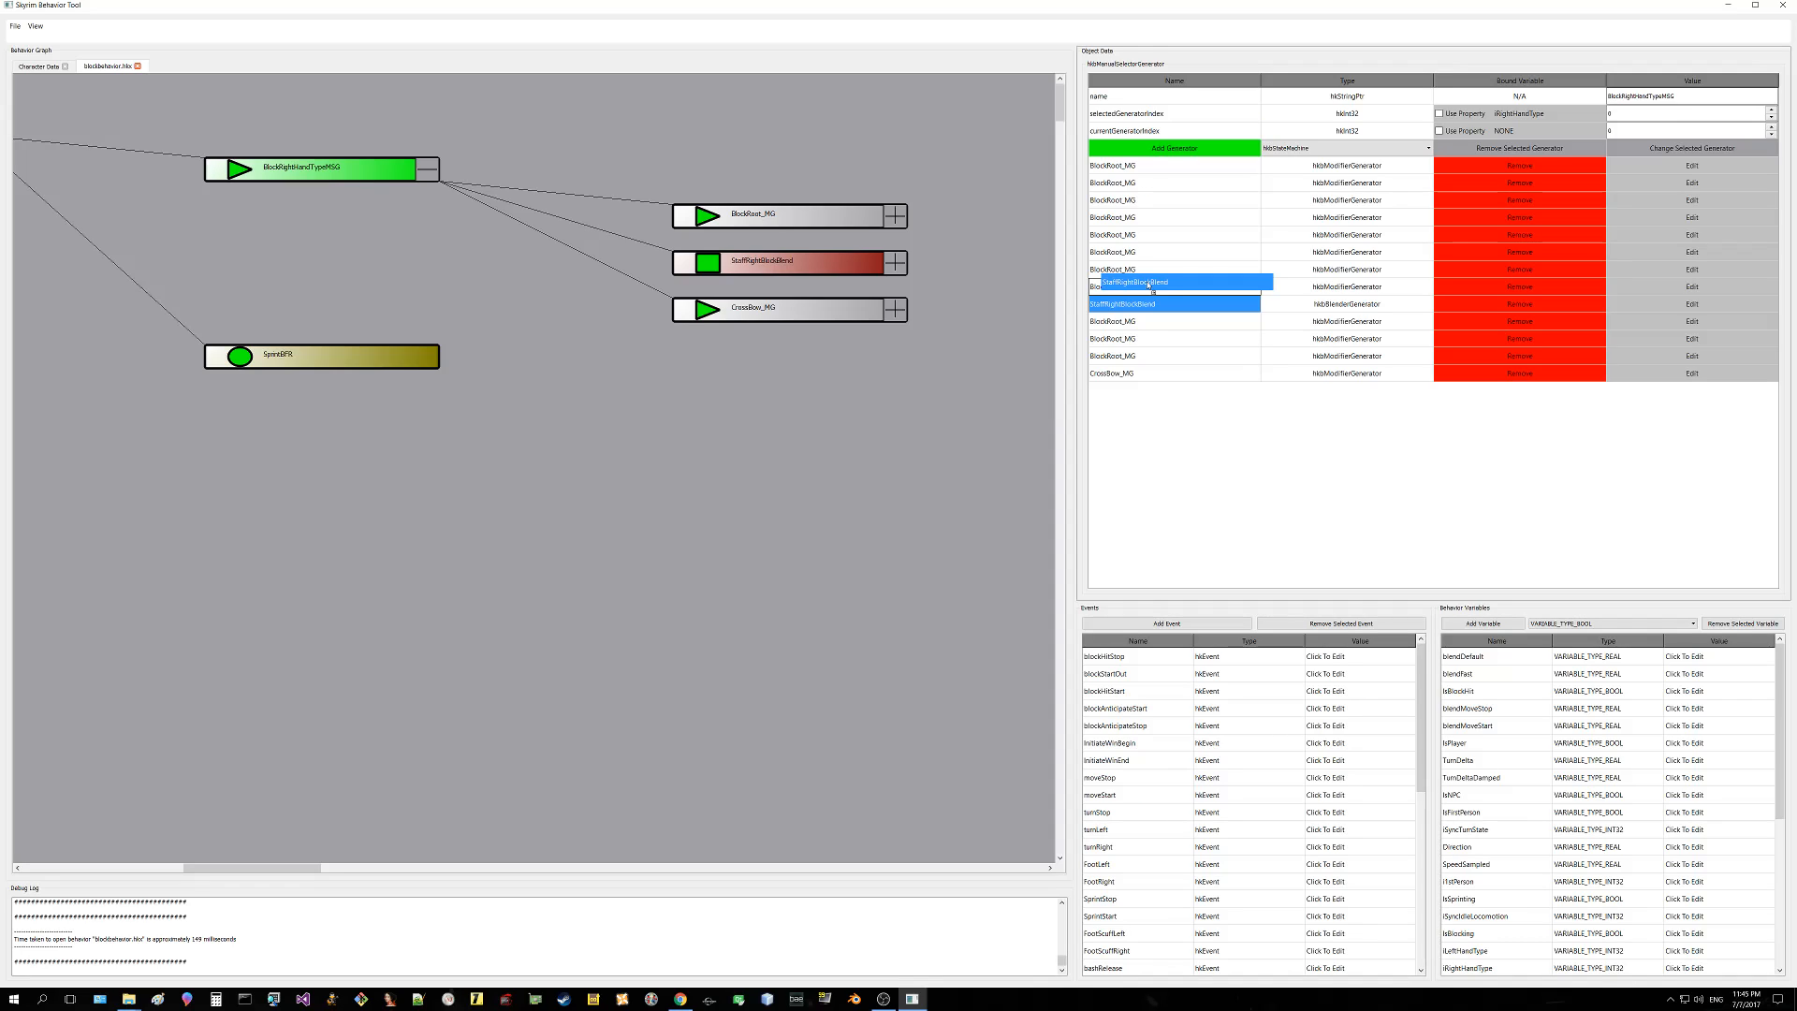
mouse_move(1149, 286)
mouse_down()
mouse_move(1157, 303)
mouse_move(1151, 283)
mouse_up()
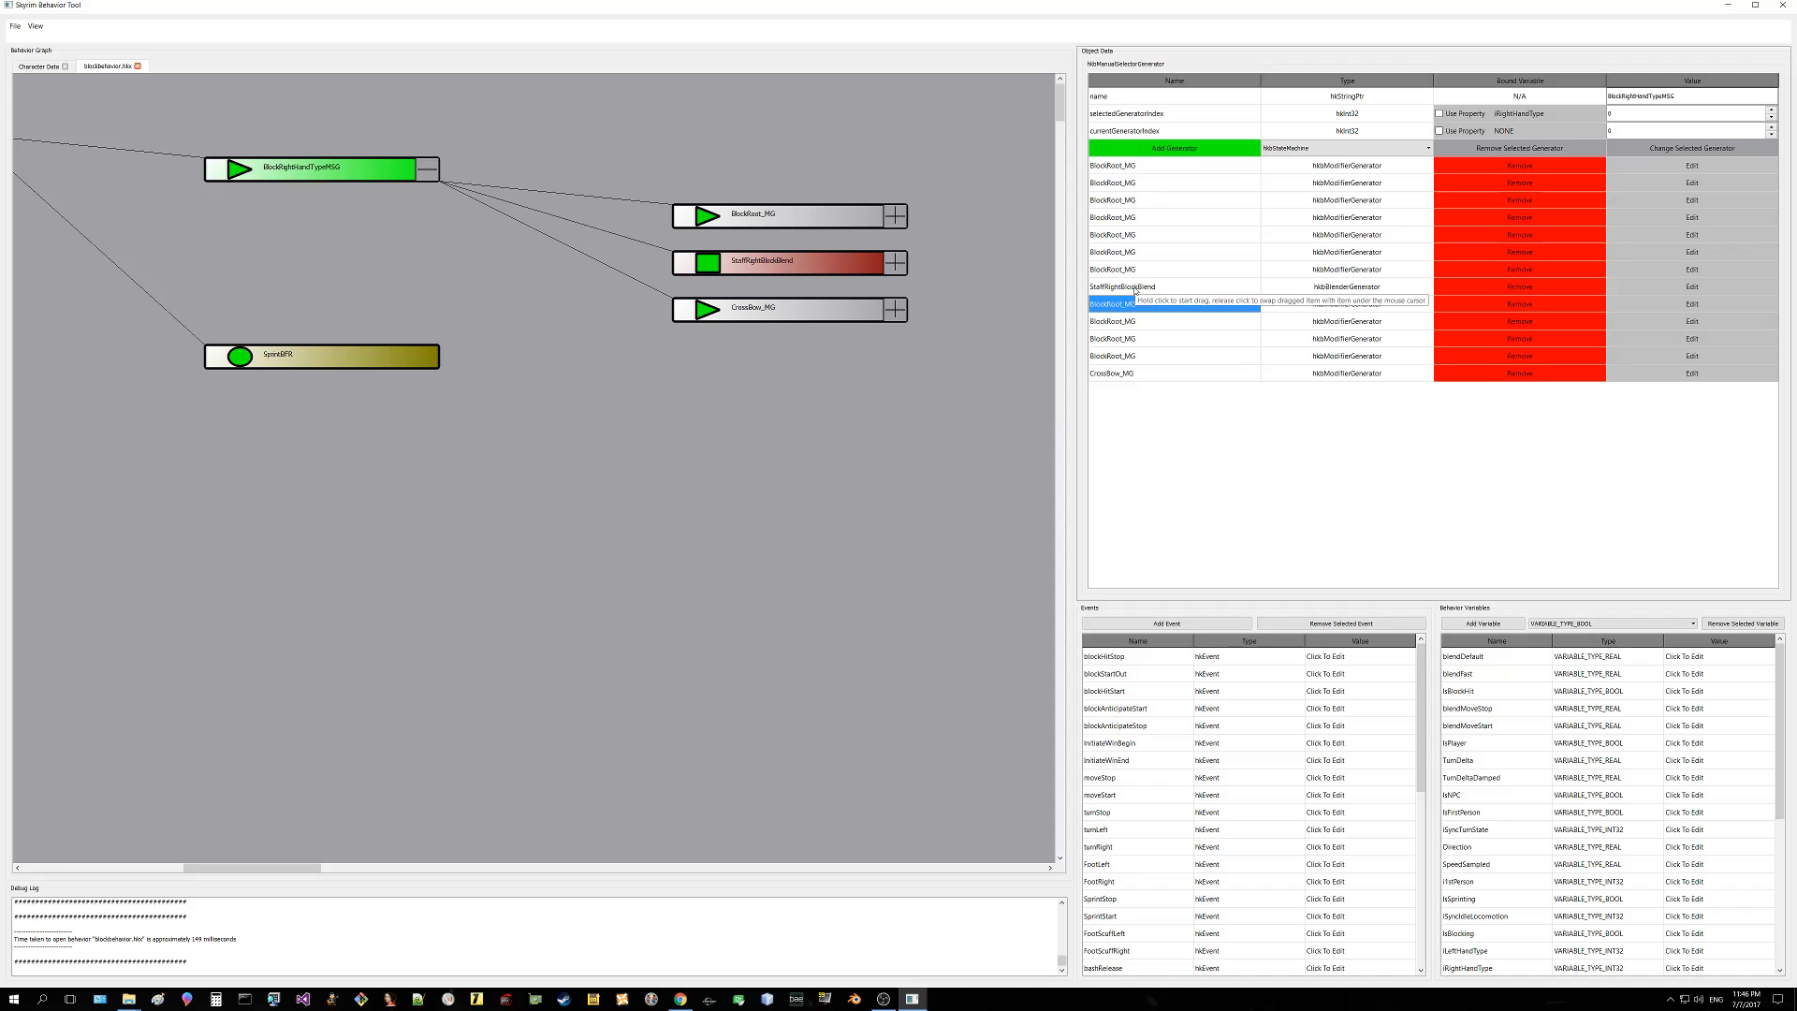
Step: Move StaffRightBlockBlend to the first row of the generator list and back down to the tenth row
drag(1135, 289, 1135, 187)
drag(1135, 170, 1134, 167)
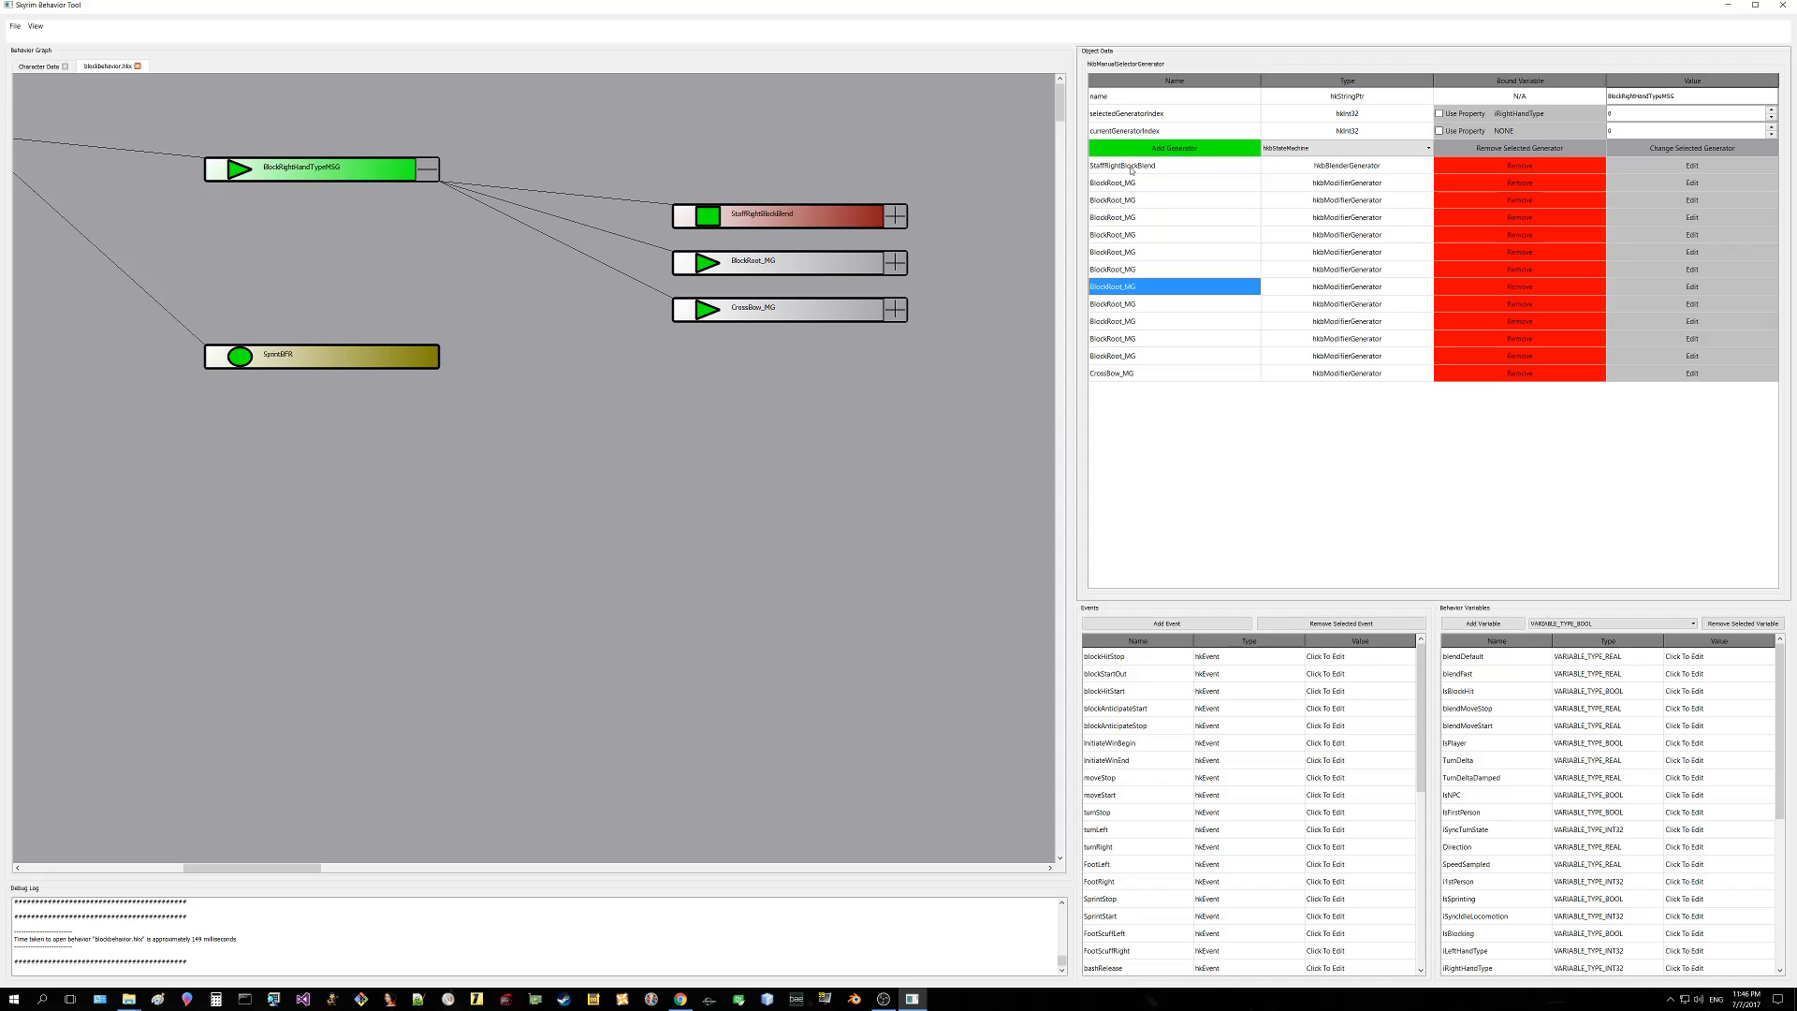
drag(1129, 169, 1137, 307)
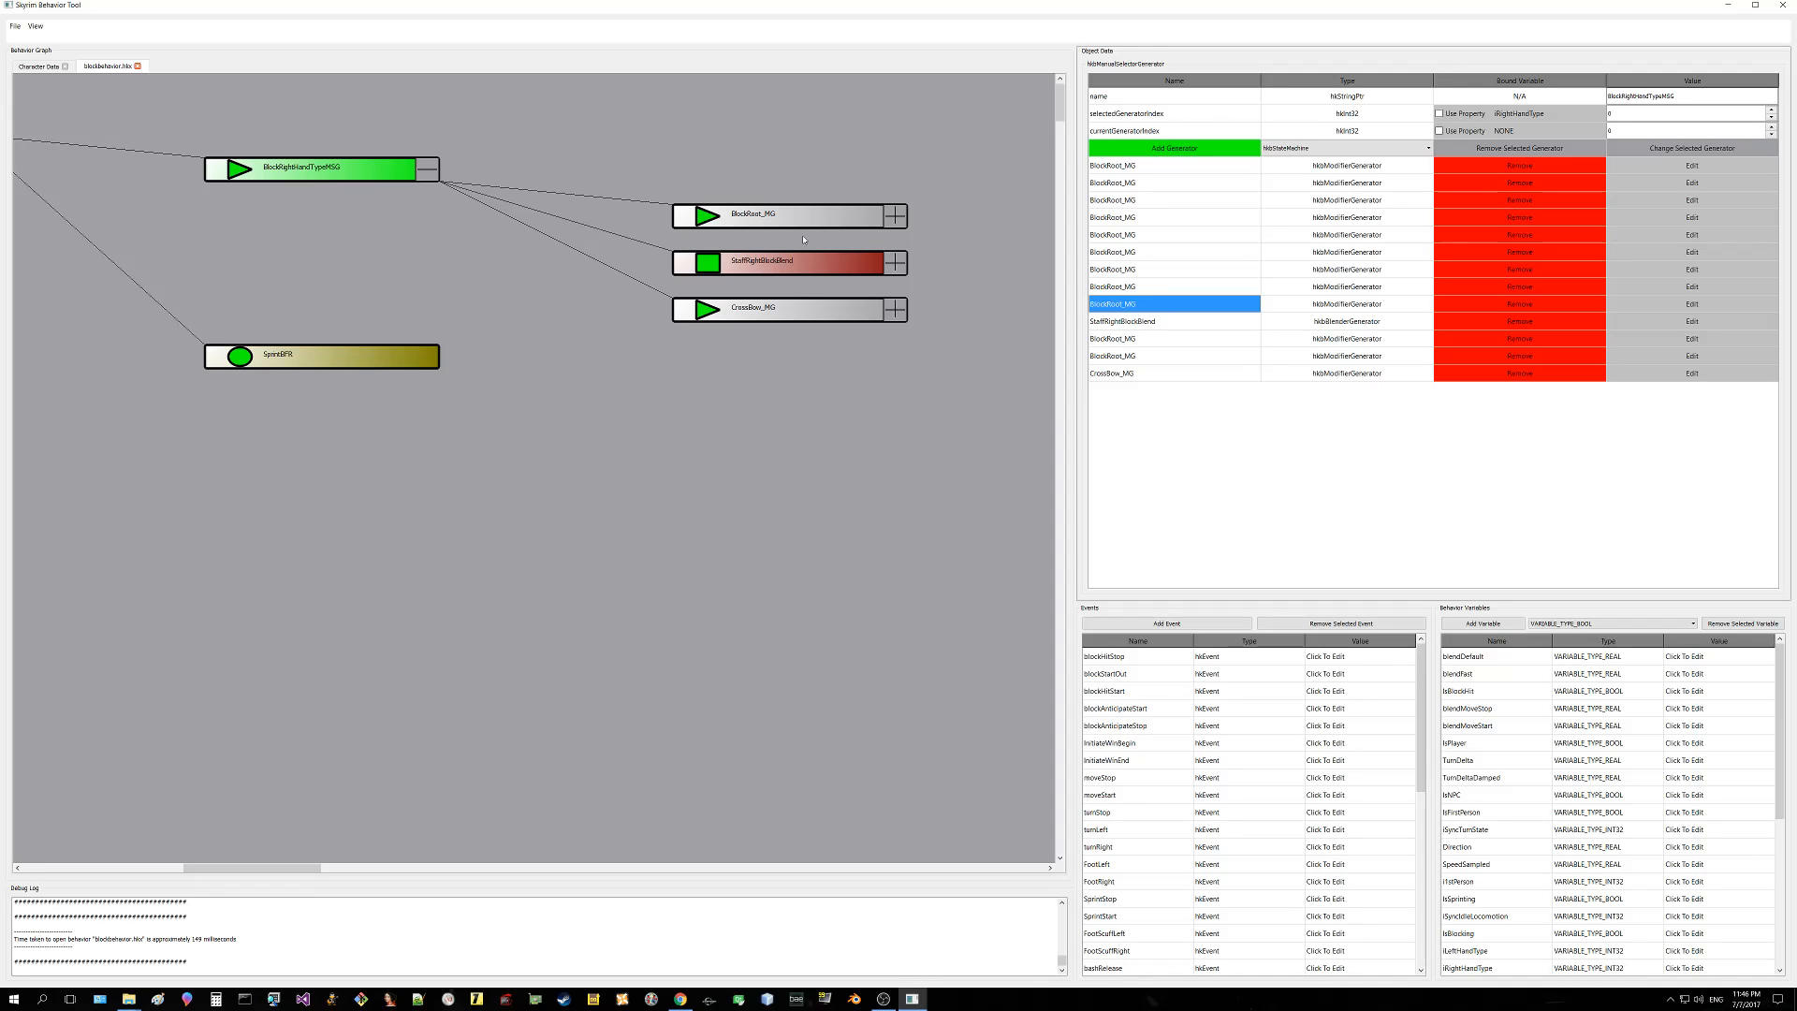
Step: Review the reordered generator list by selecting several BlockRoot_MG entries and StaffRightBlockBlend
click(1135, 201)
click(1135, 253)
click(1135, 287)
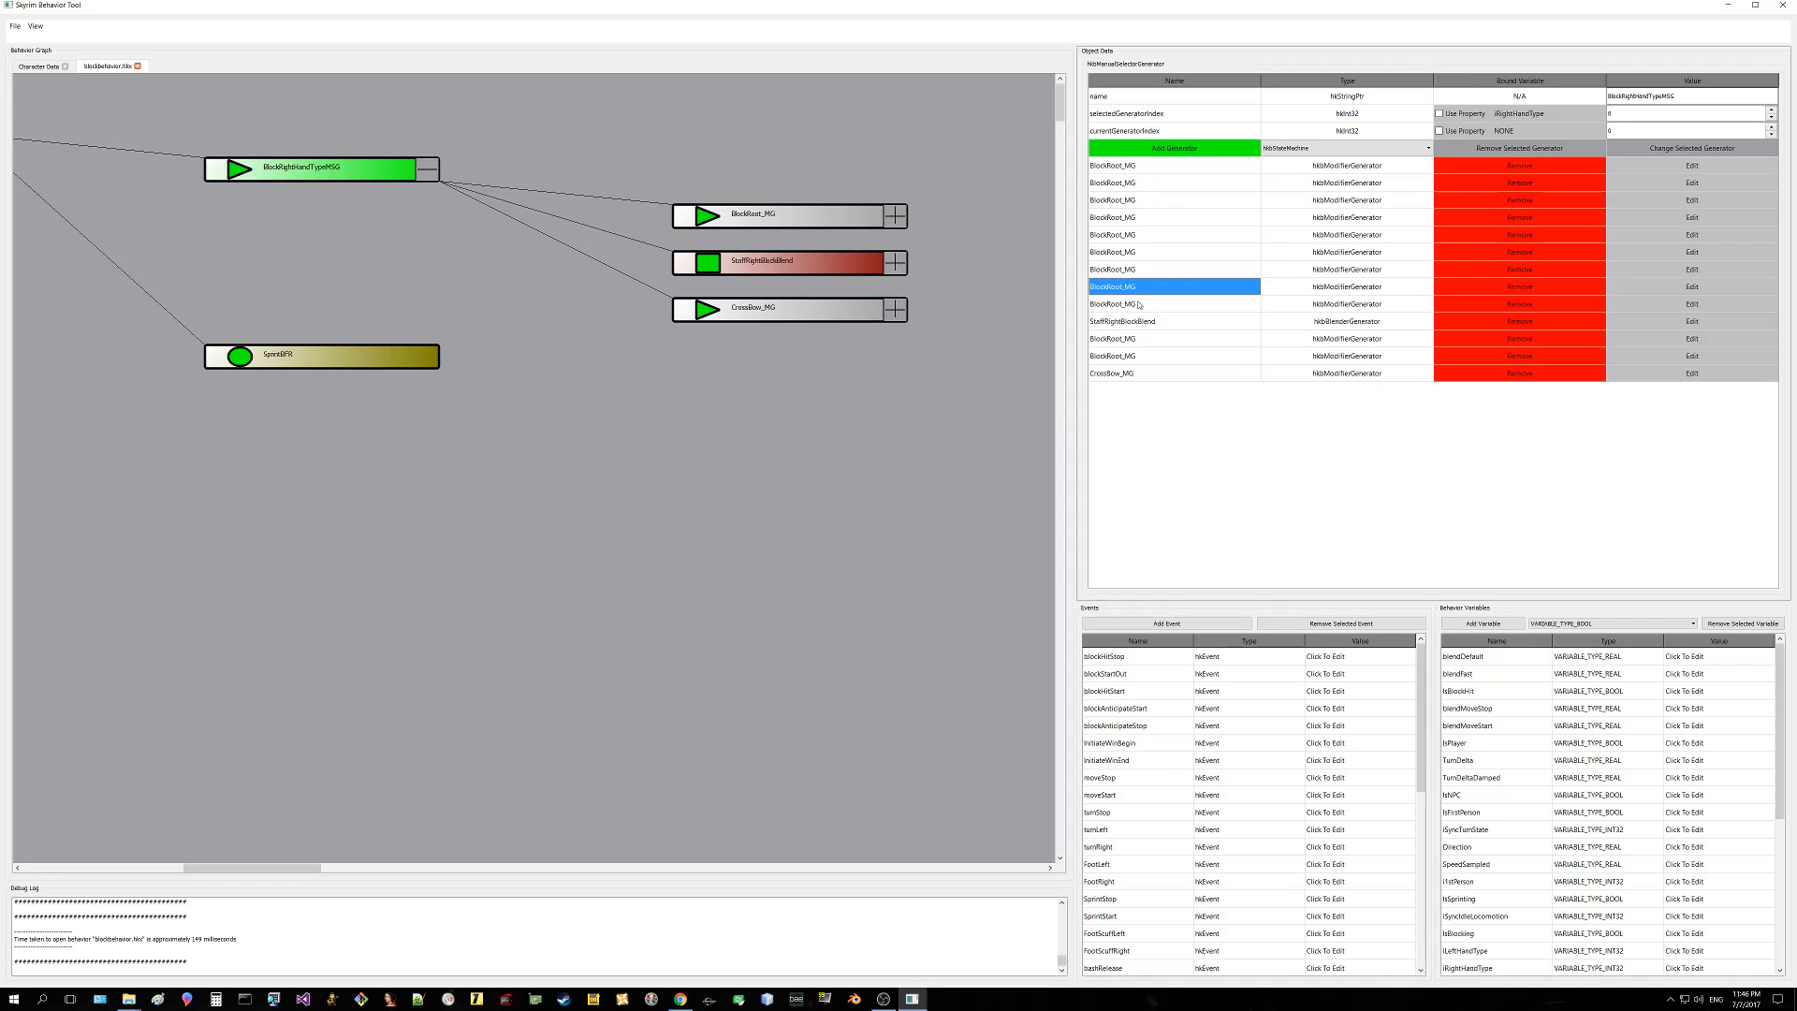
click(1137, 304)
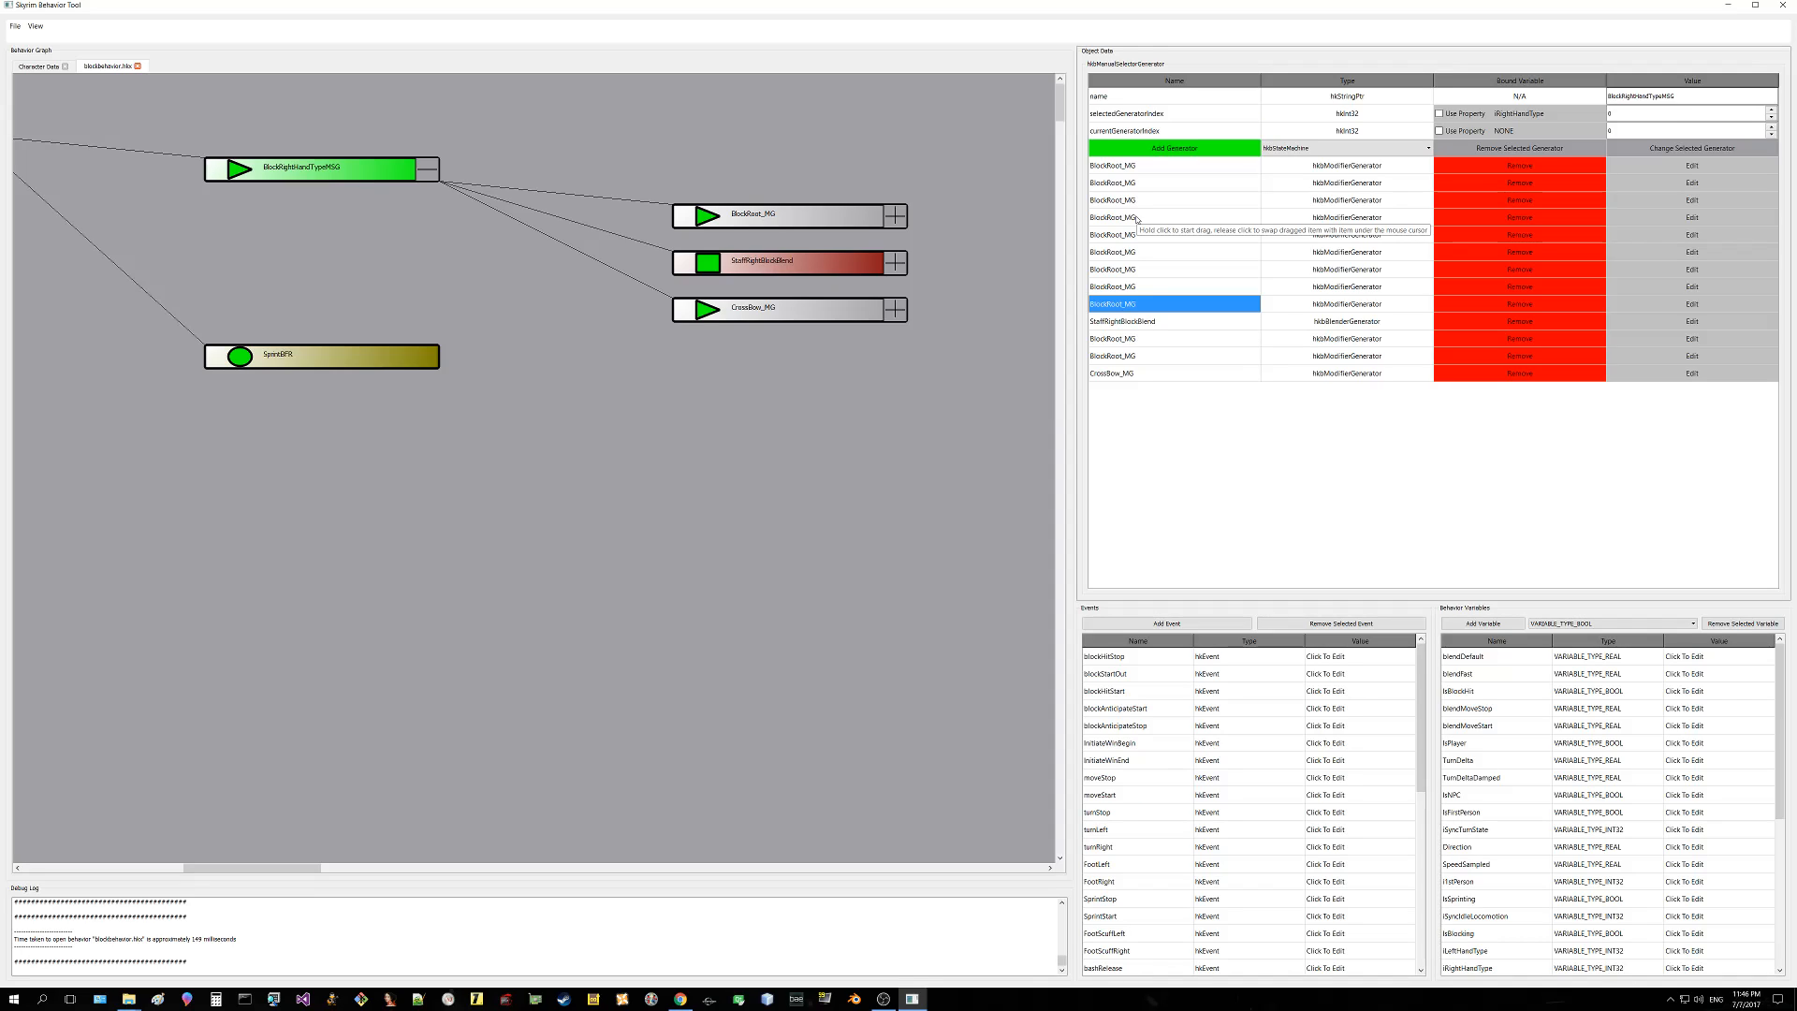
click(1150, 326)
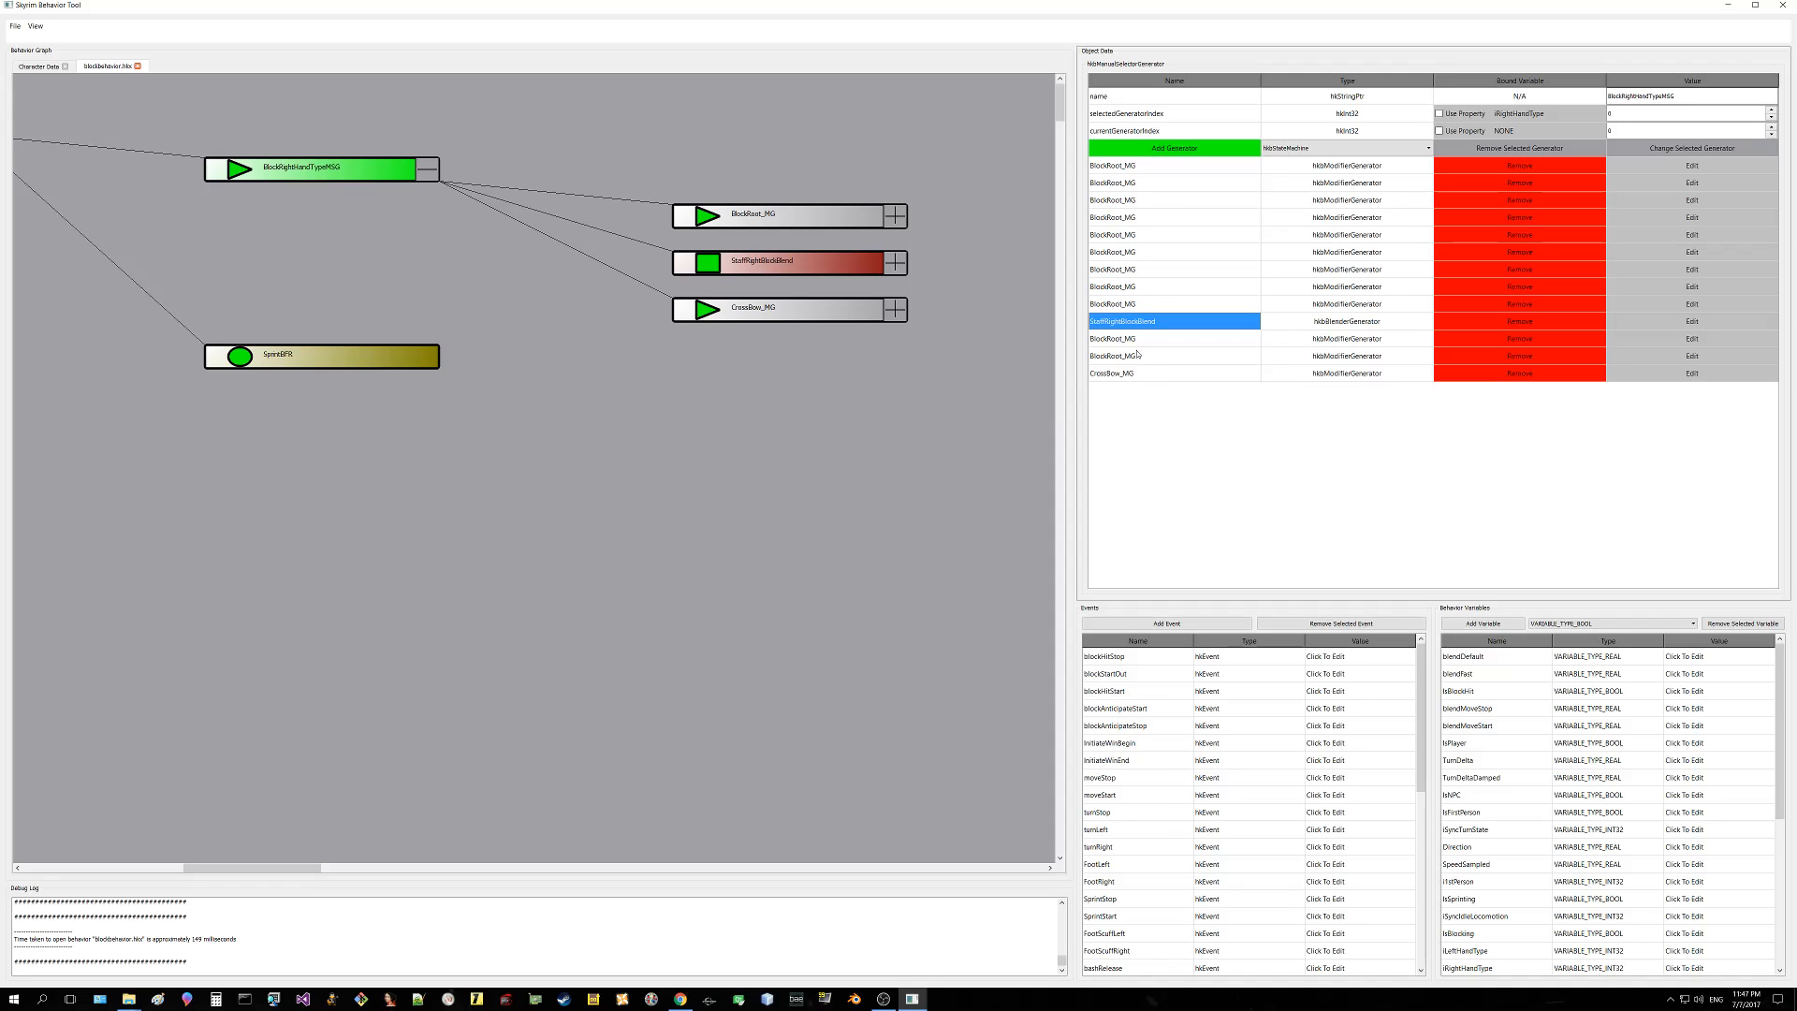
Step: Expand the BlockRoot_MG node and display the object data of its ModifierList
click(880, 223)
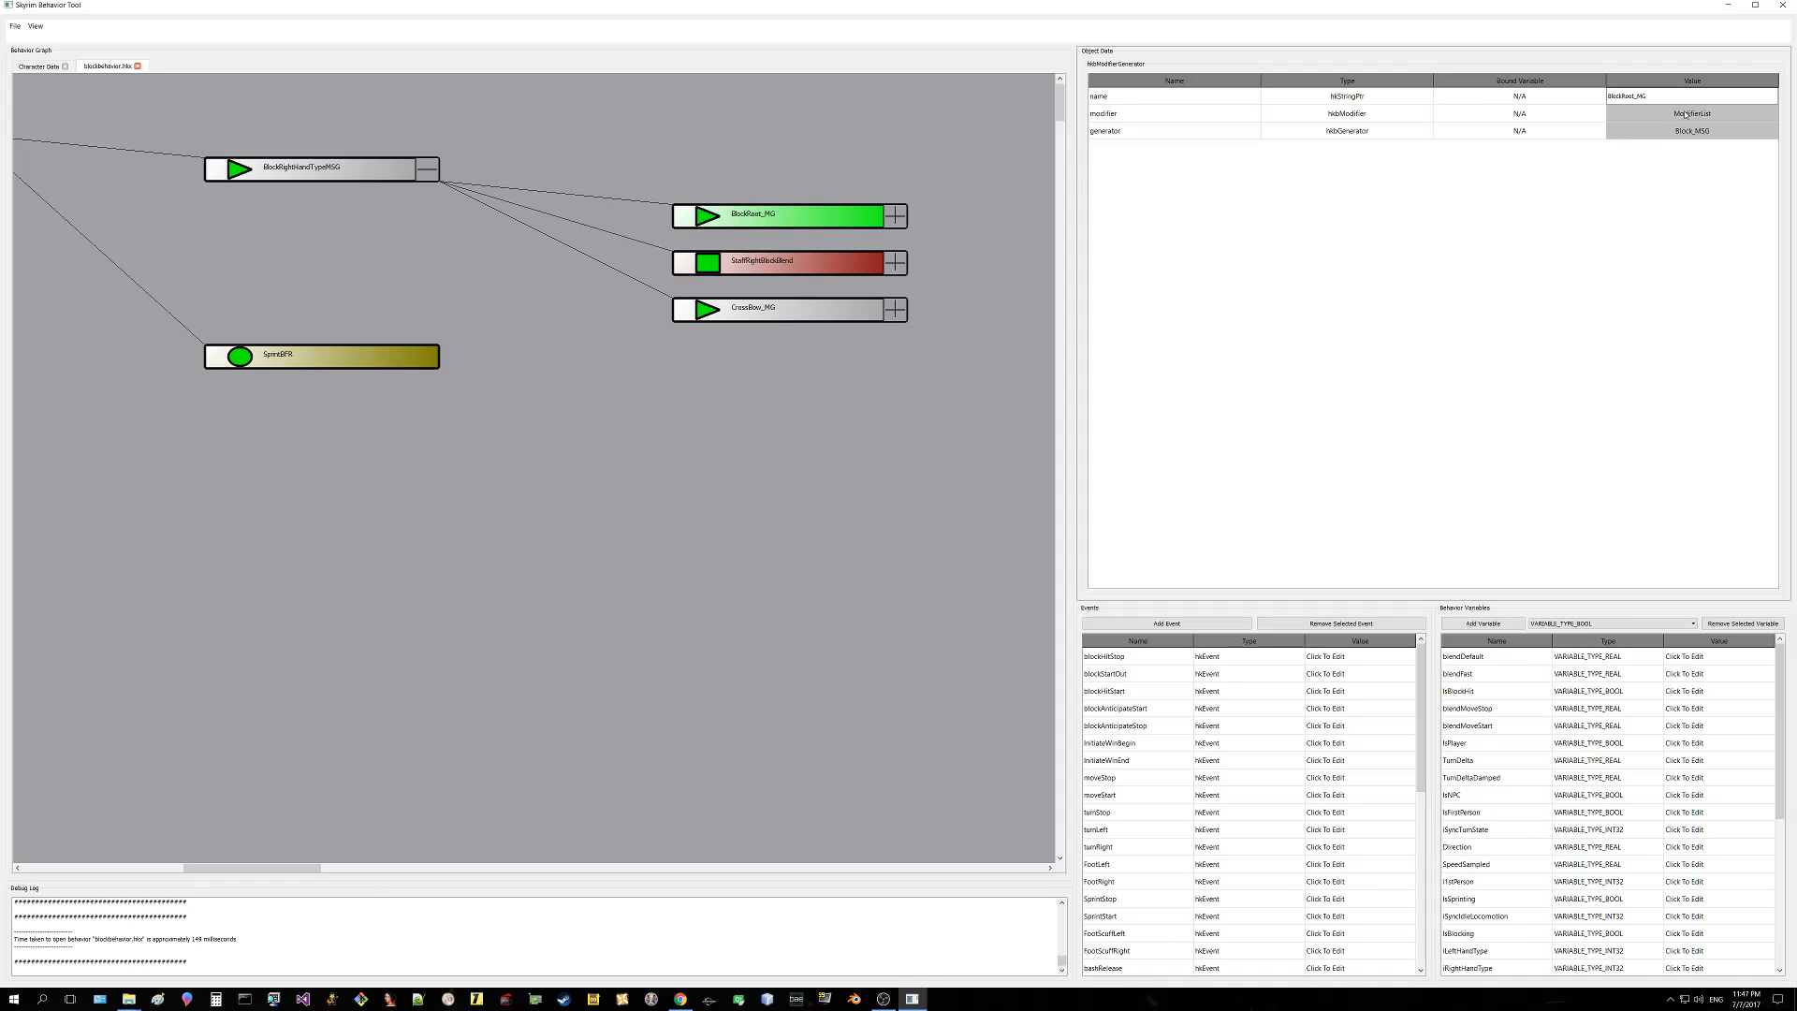
click(894, 216)
drag(945, 286, 769, 266)
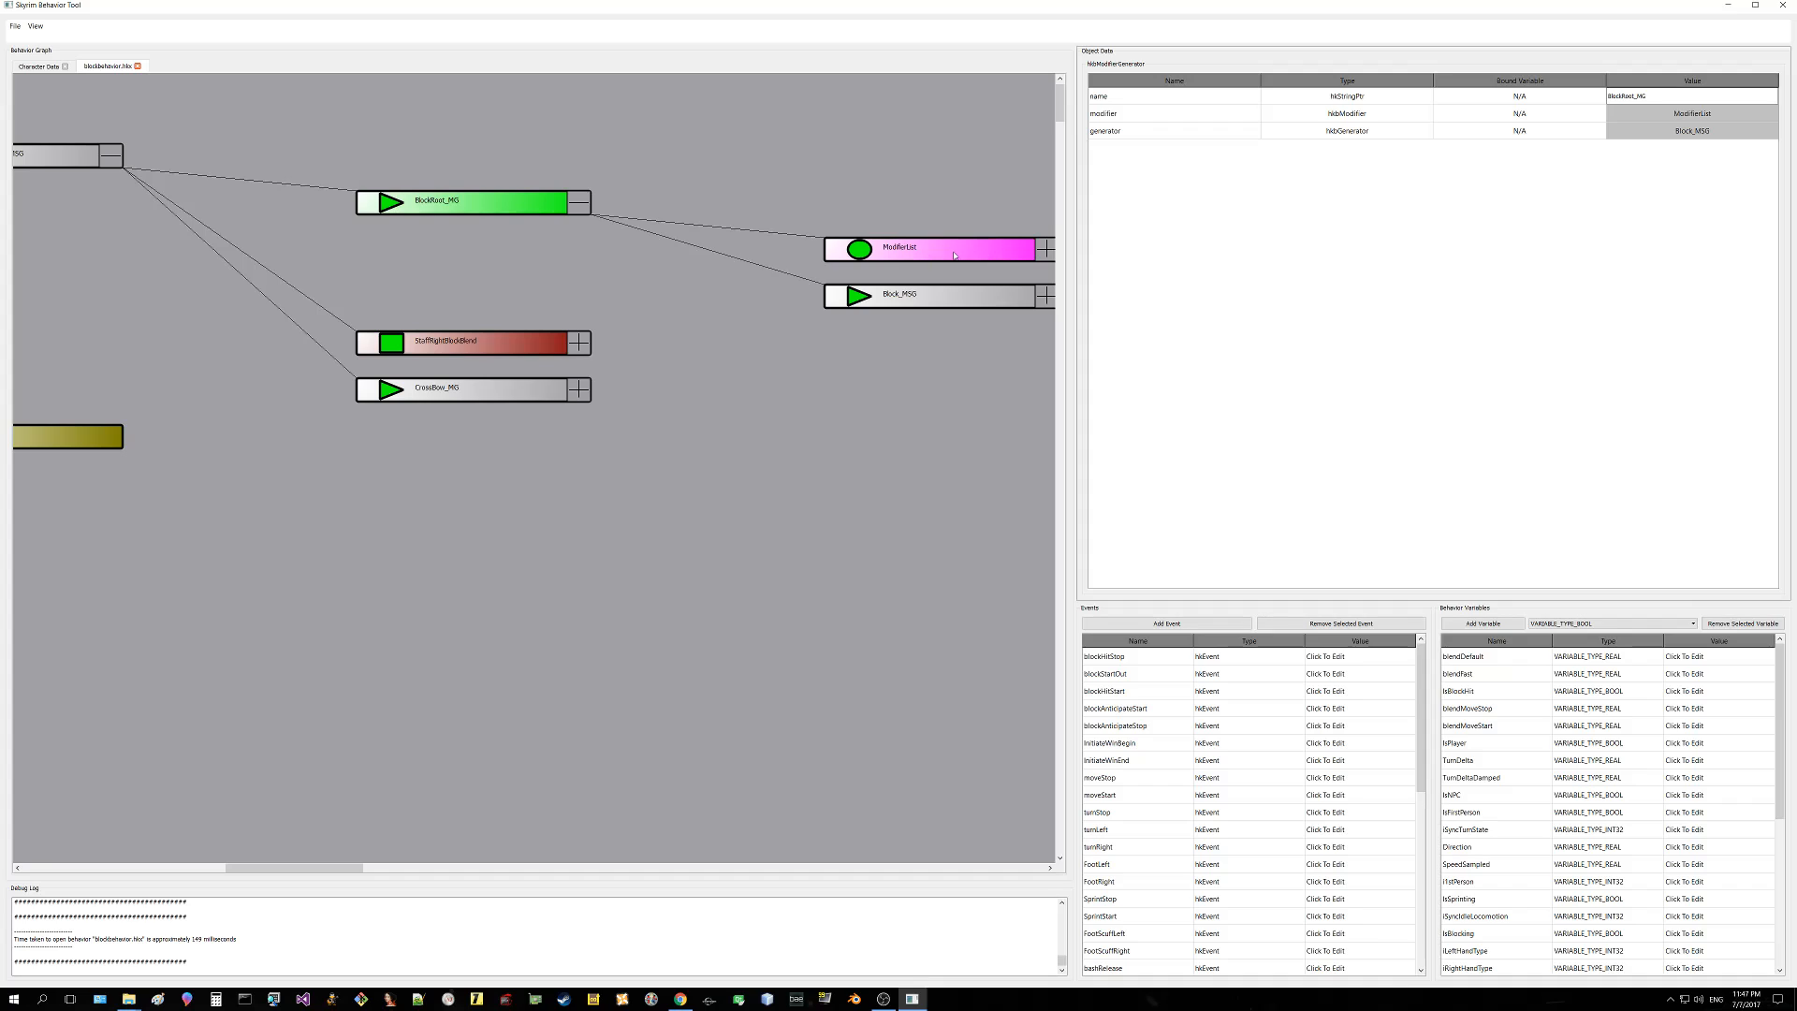
drag(894, 350, 669, 333)
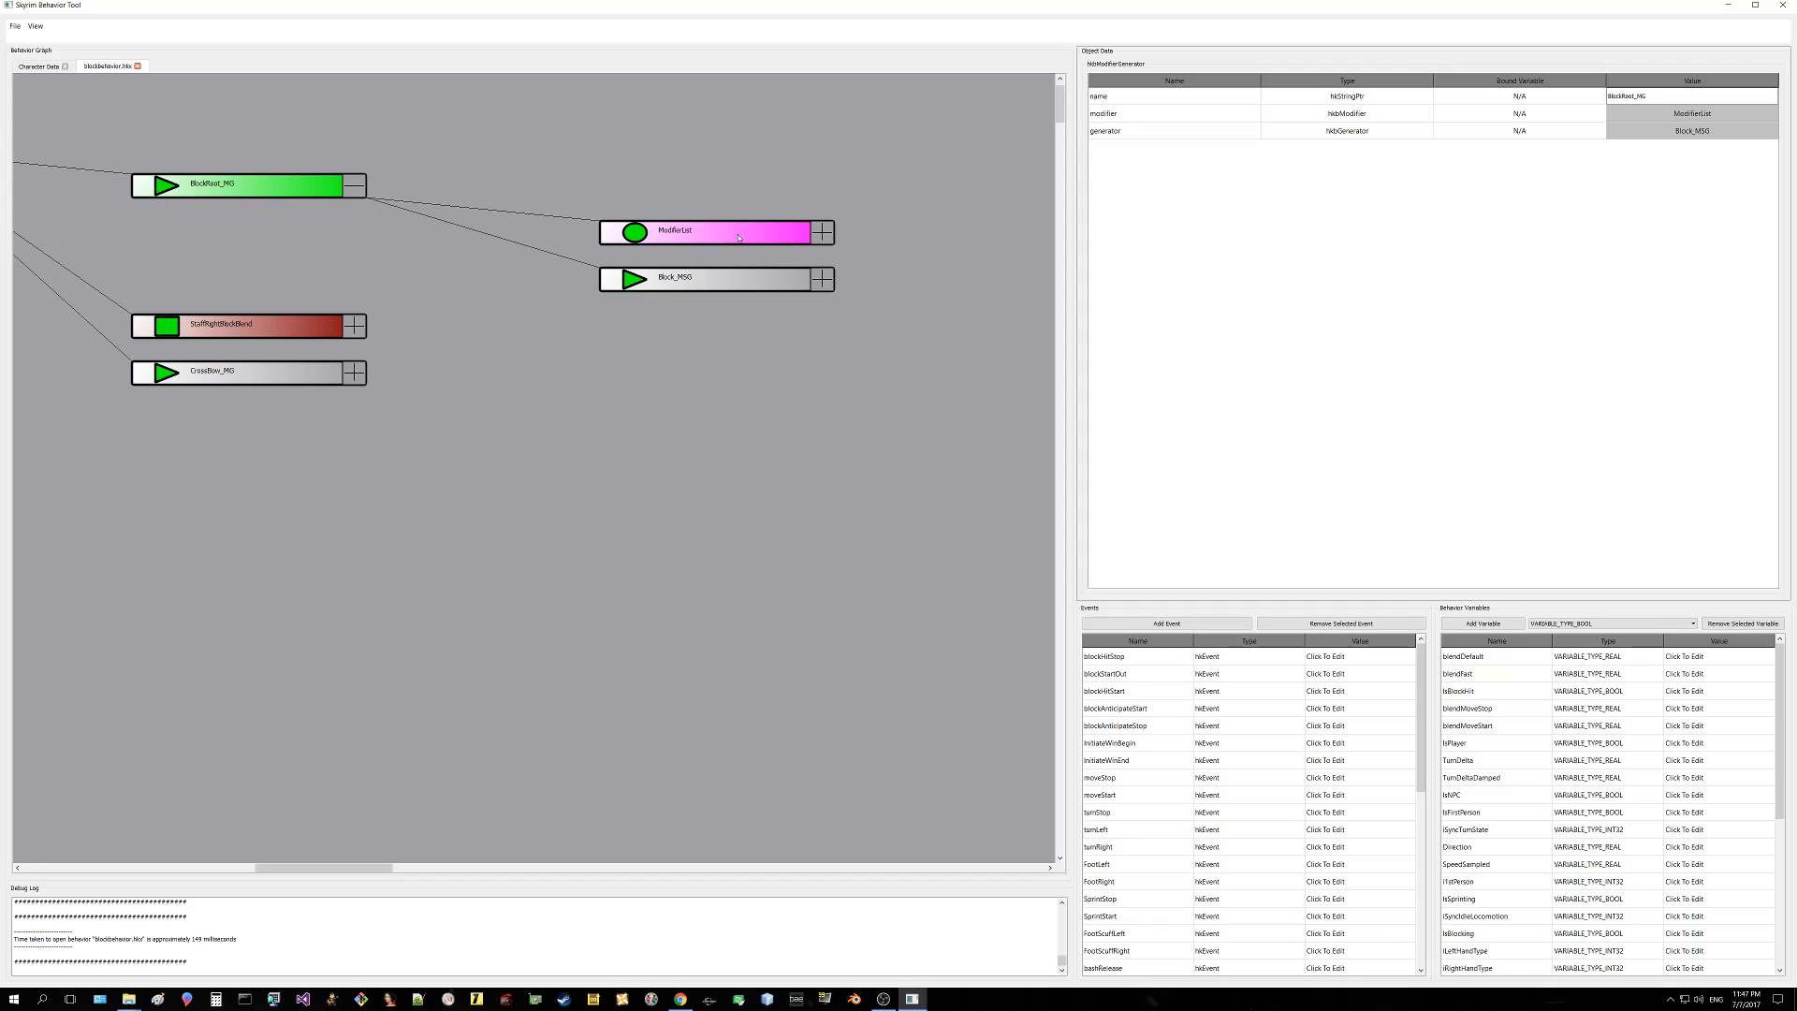
click(789, 238)
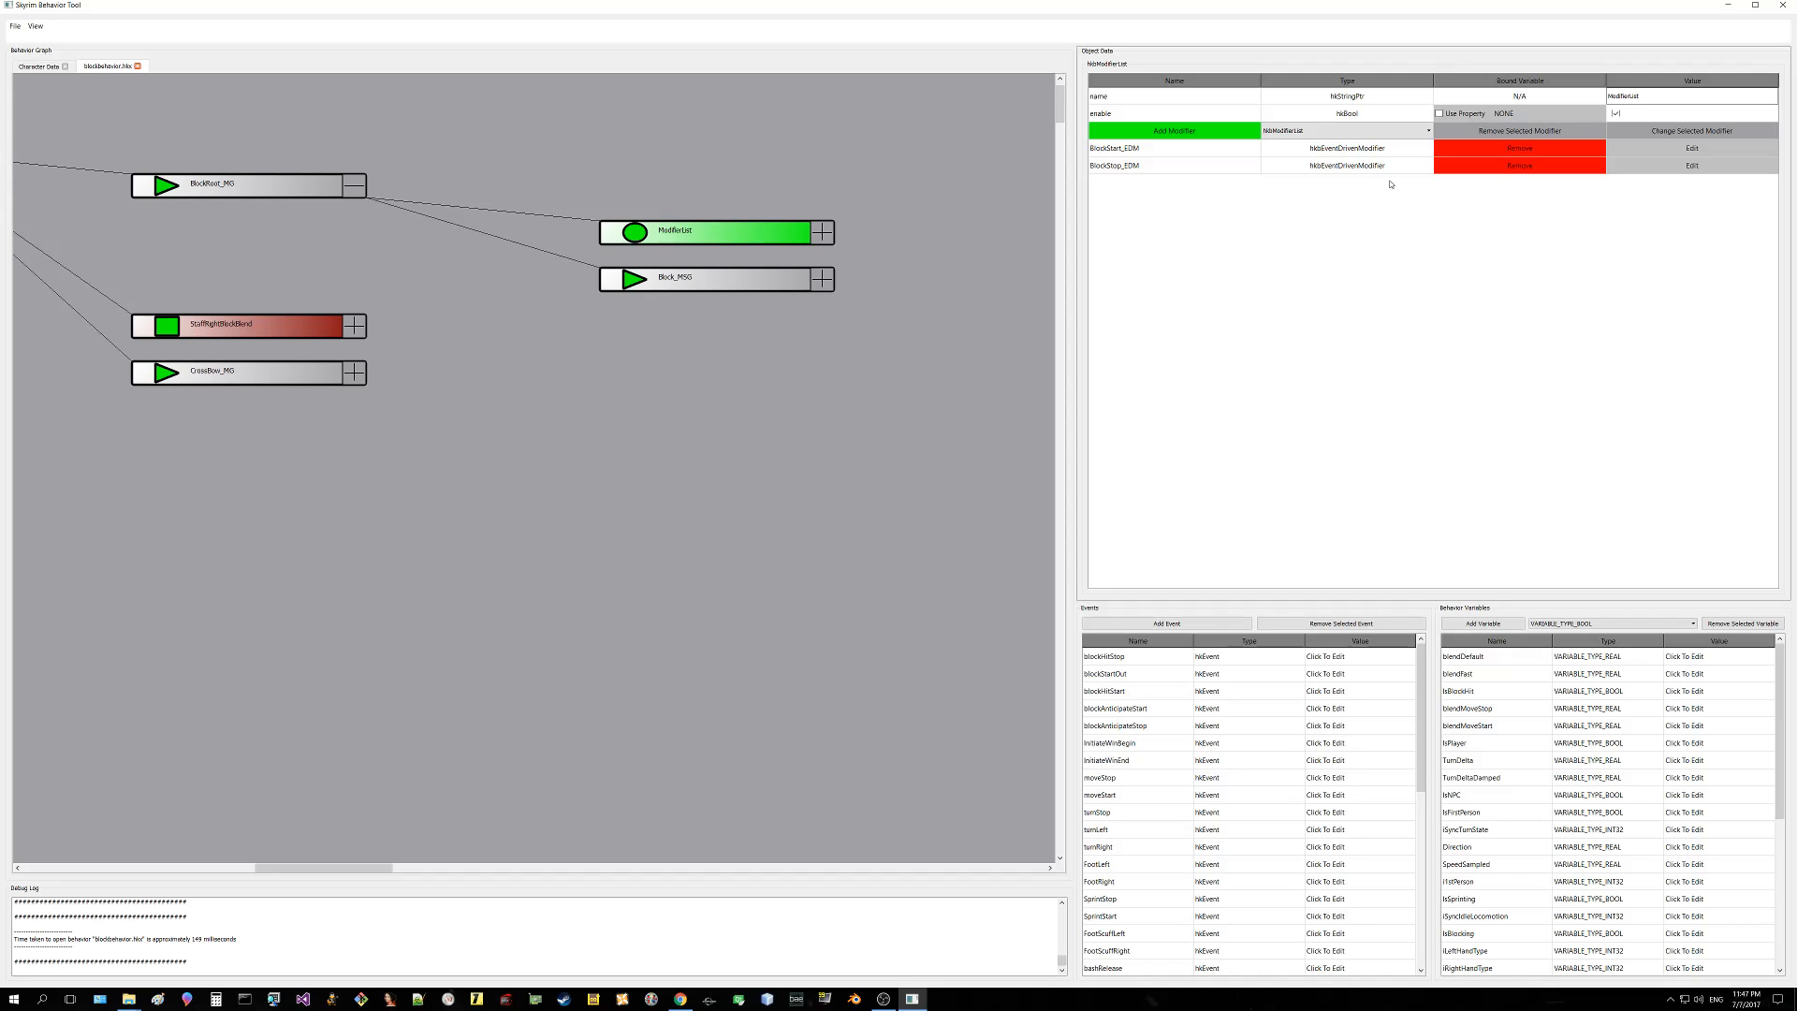
Step: Browse the available modifier types for ModifierList from start to end and back, and close the list without choosing one
click(1403, 133)
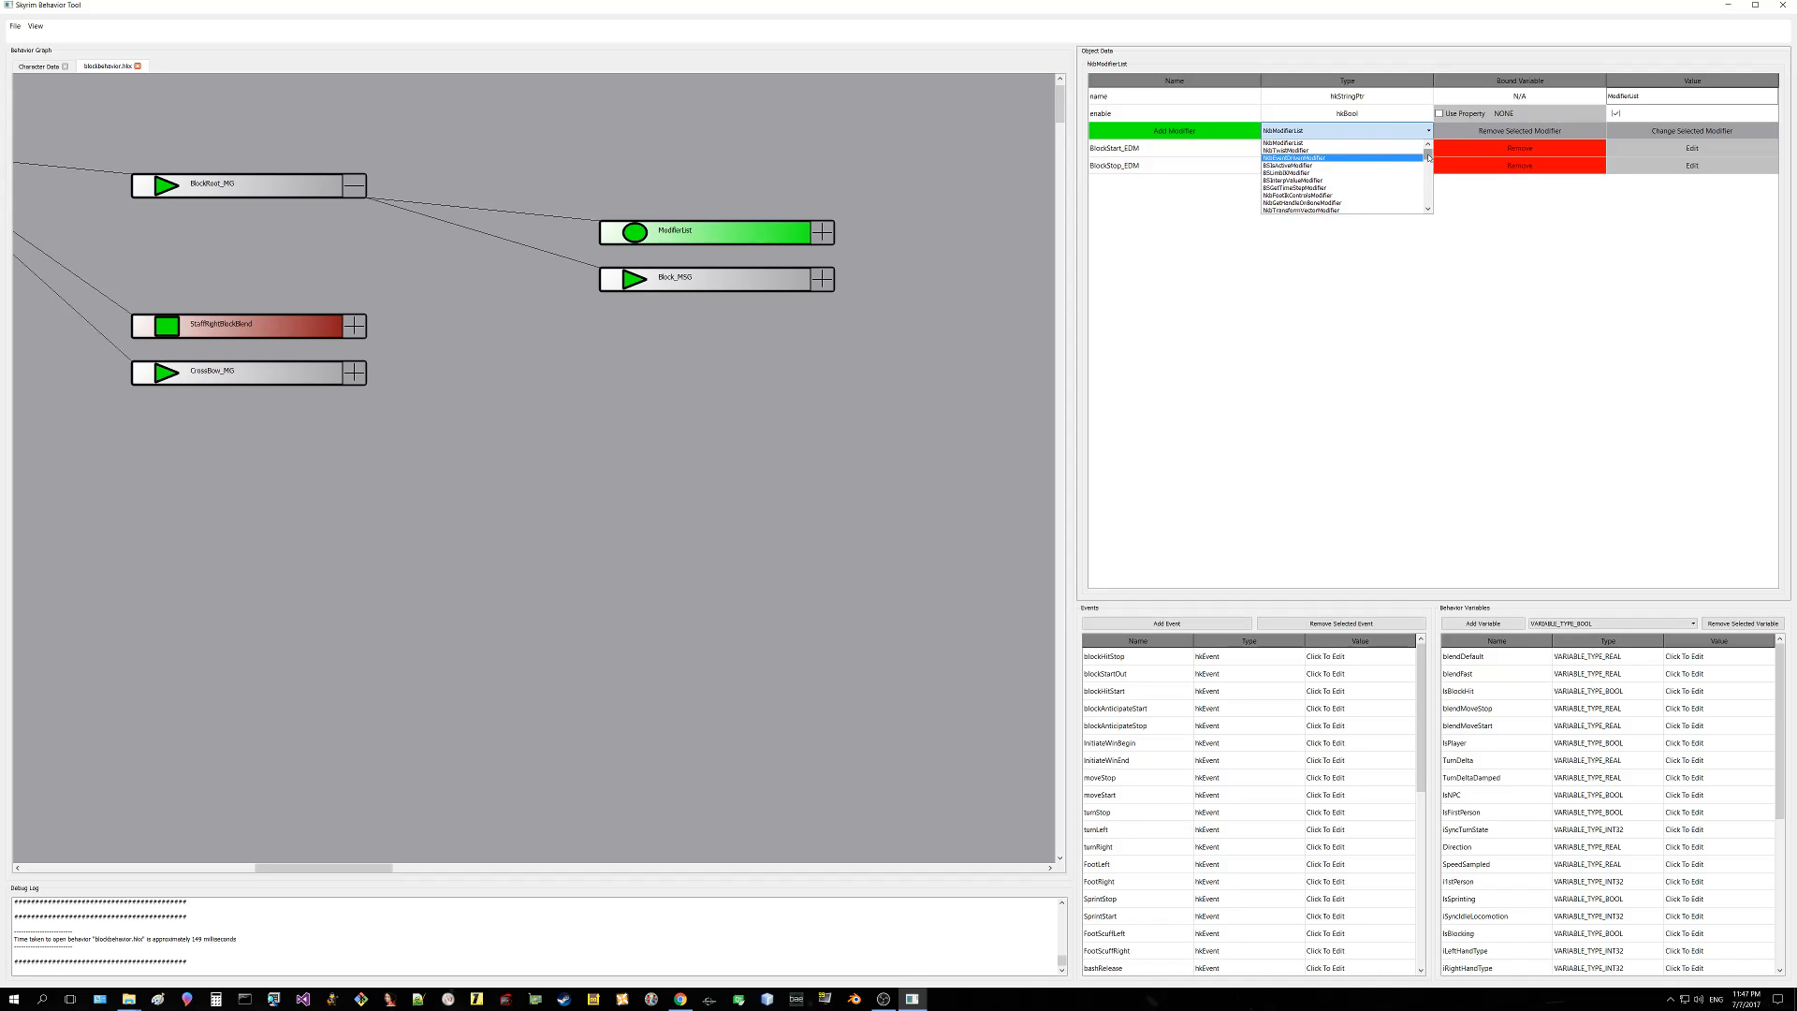
mouse_move(1428, 152)
mouse_down()
mouse_move(1427, 204)
mouse_move(1429, 178)
mouse_up()
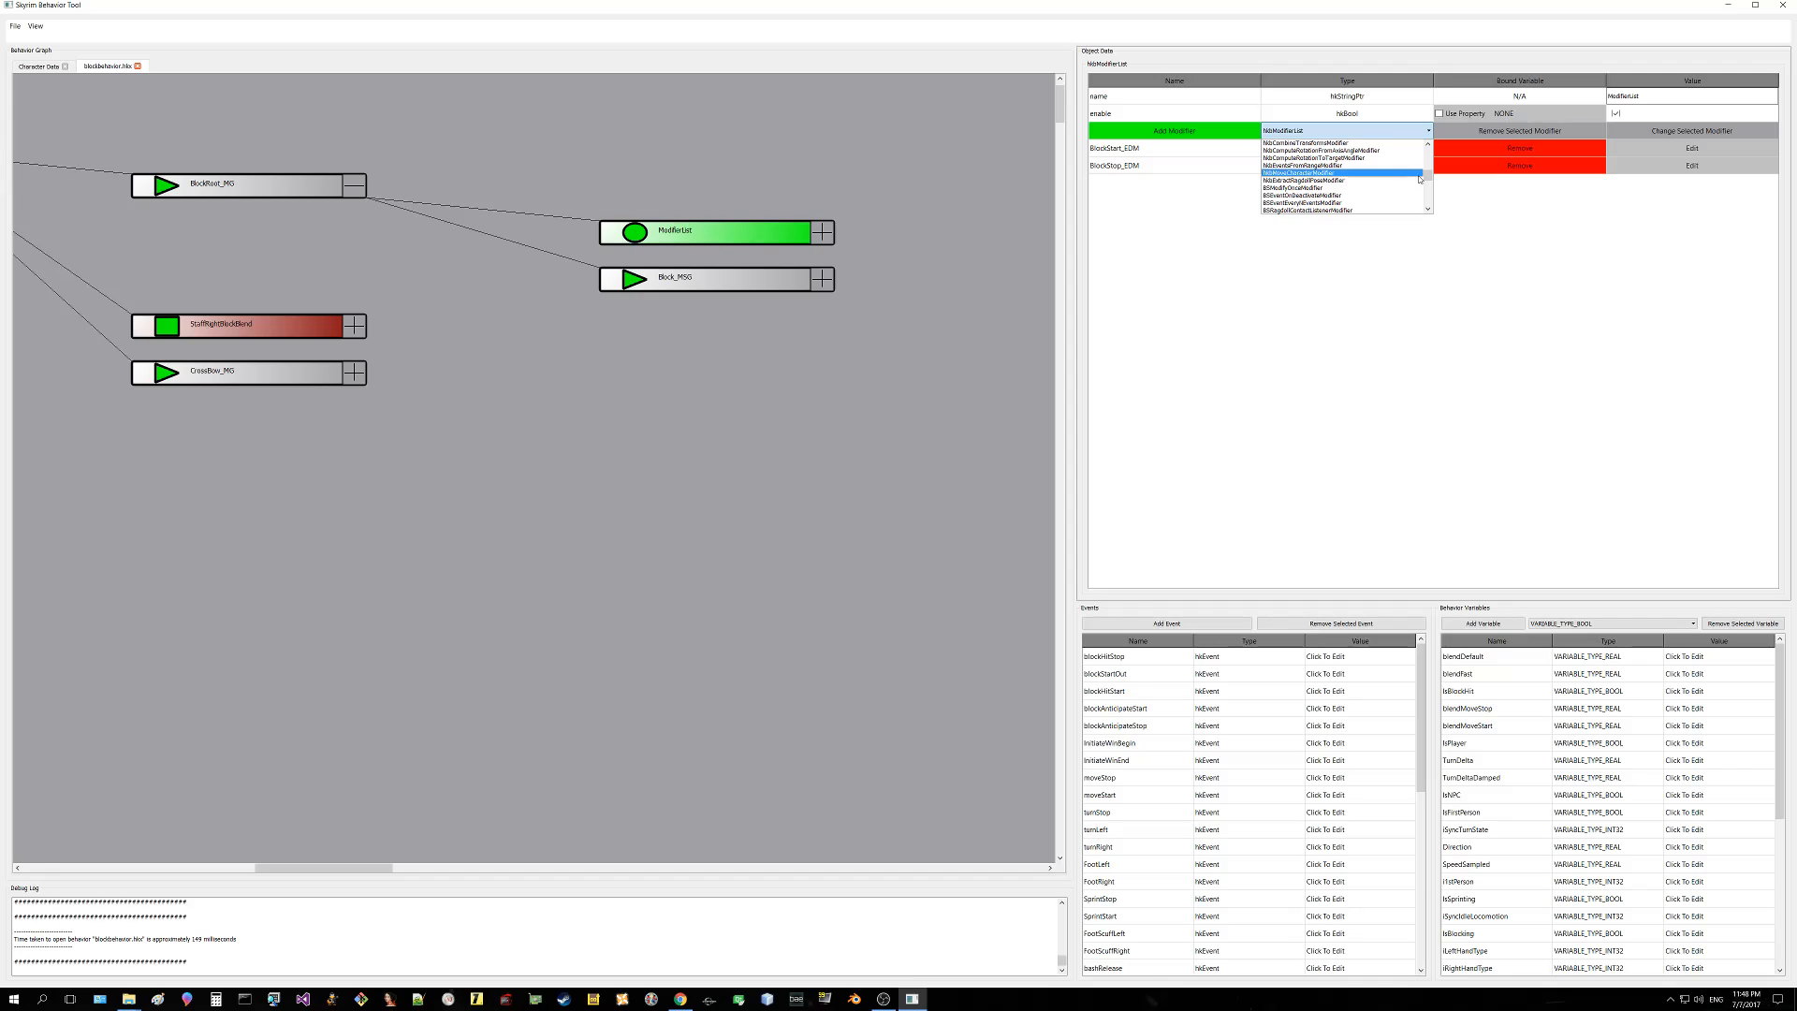
drag(1427, 177, 1428, 195)
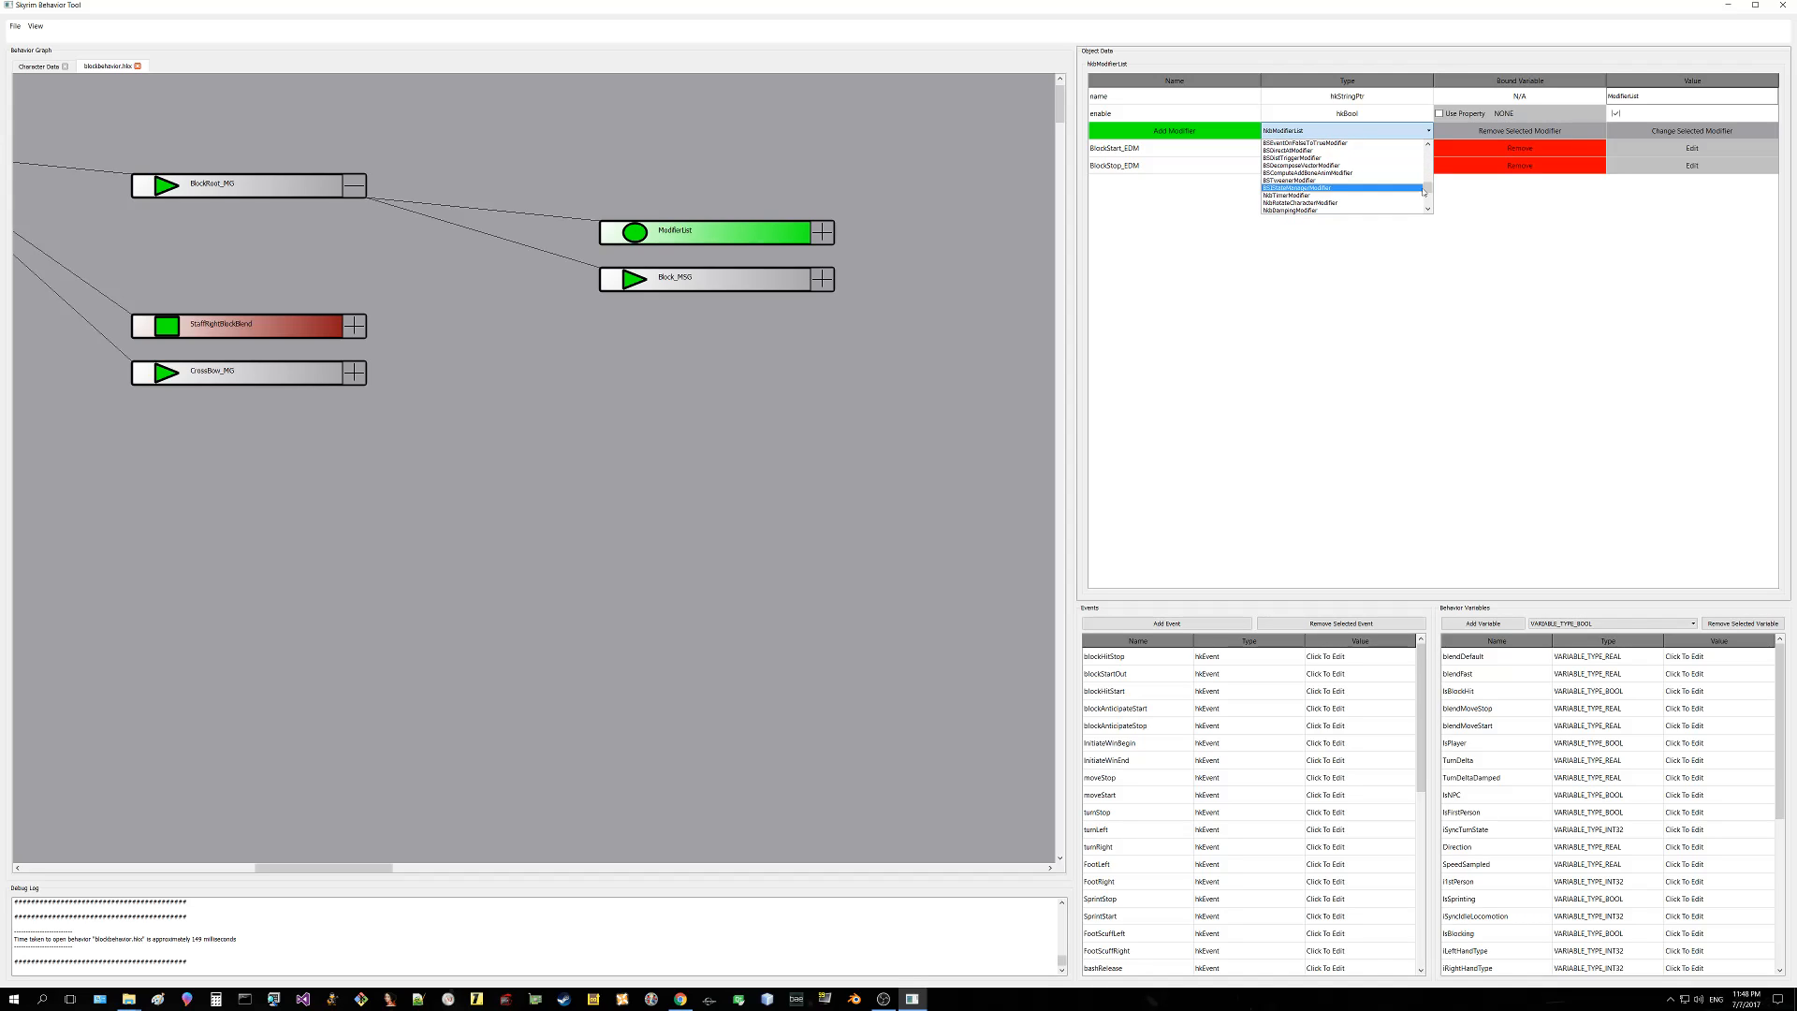
scroll(1378, 187, down, 3)
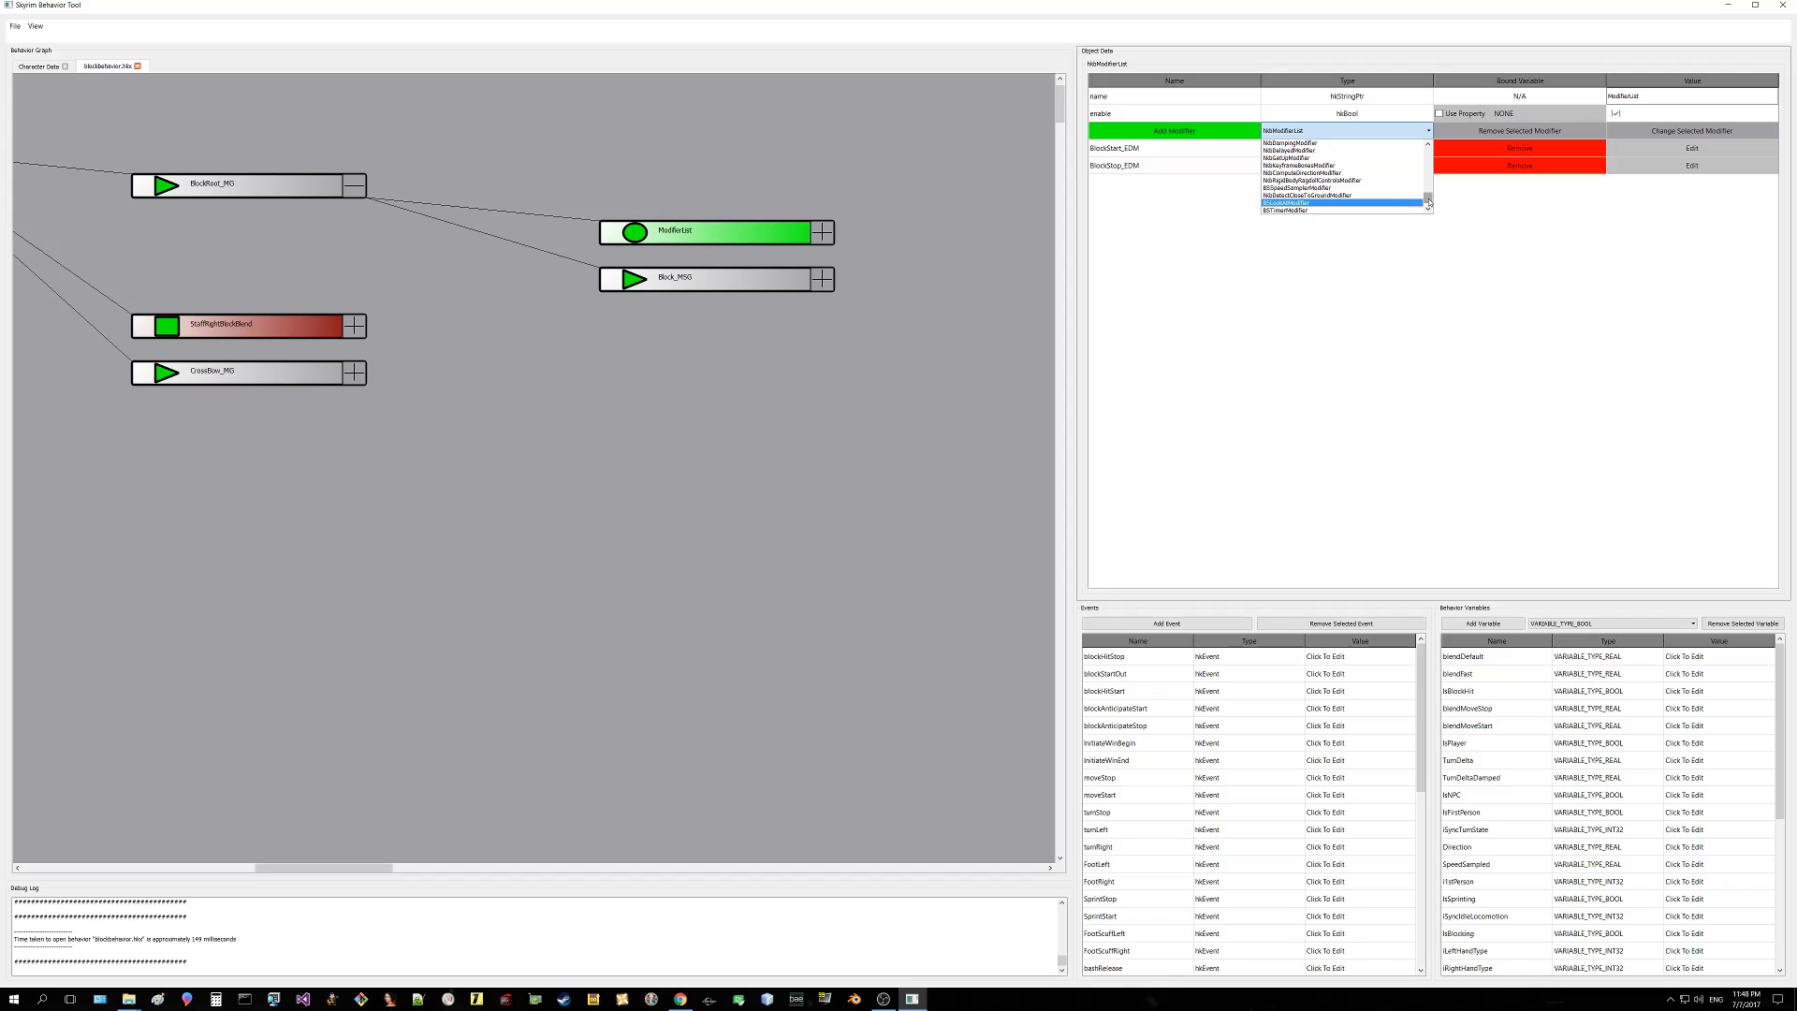
mouse_move(1429, 200)
mouse_down()
mouse_move(1429, 172)
mouse_move(1430, 189)
mouse_up()
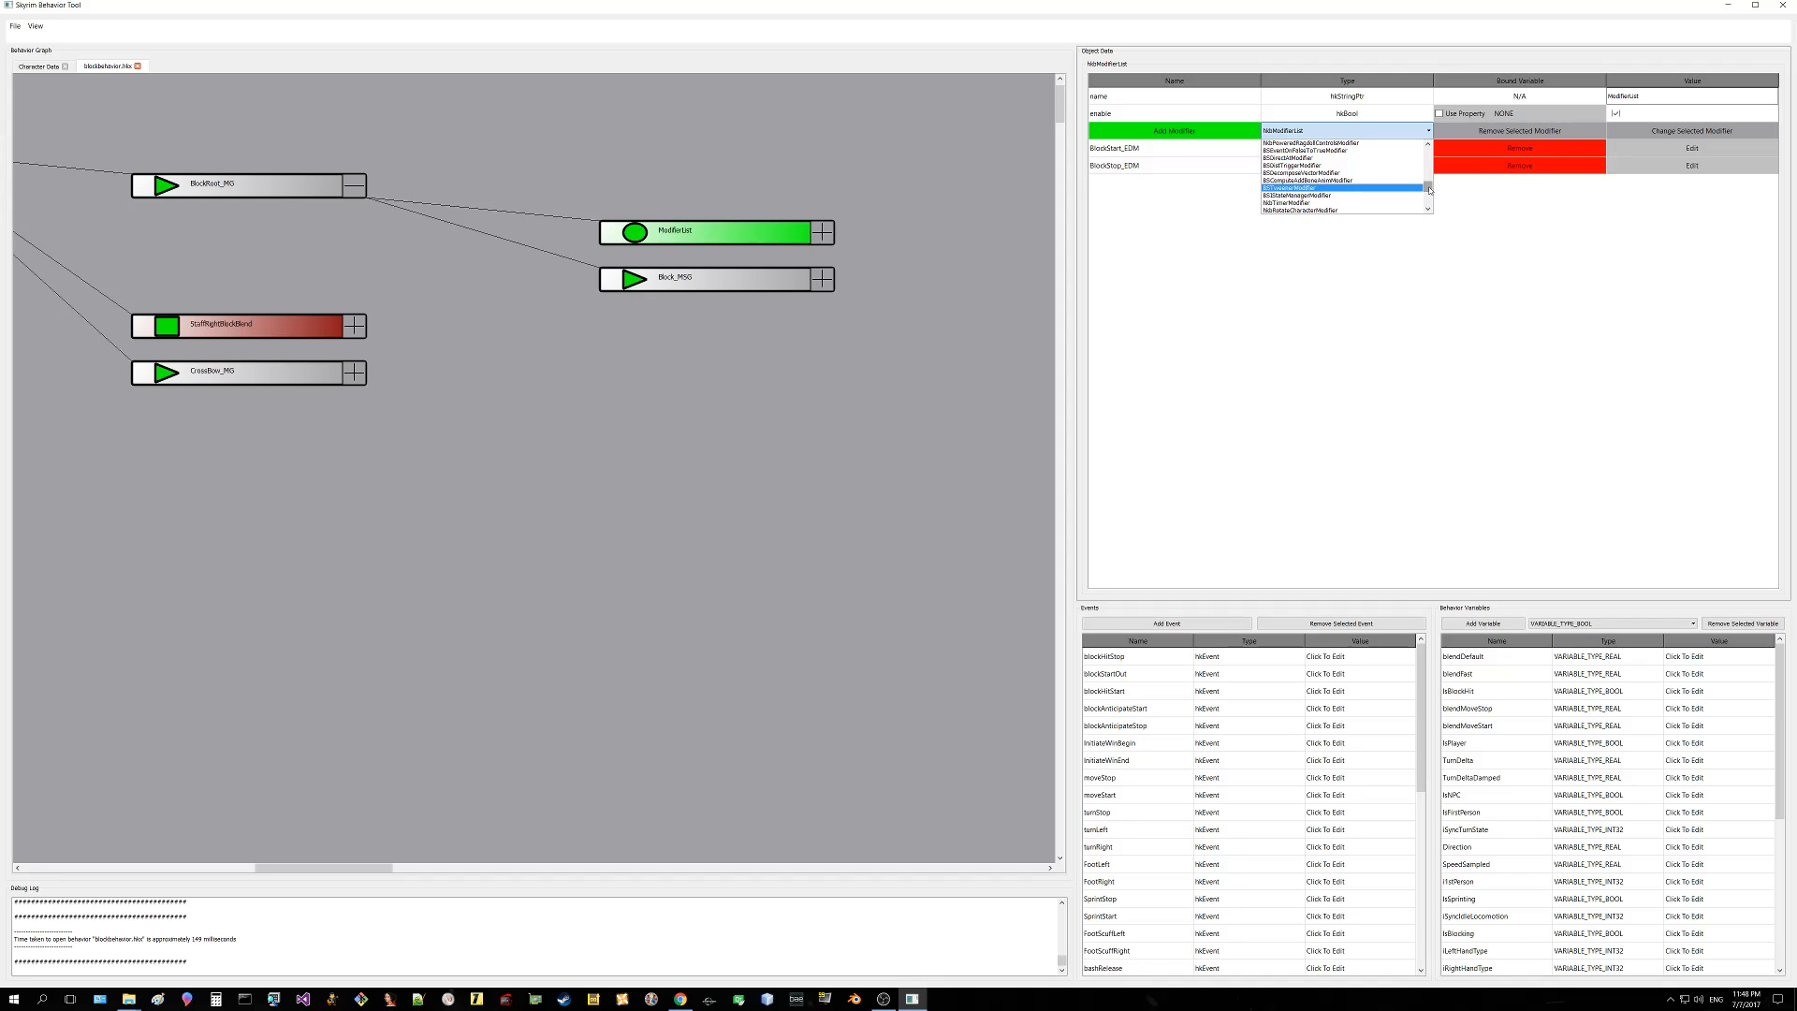
drag(1429, 189, 1428, 178)
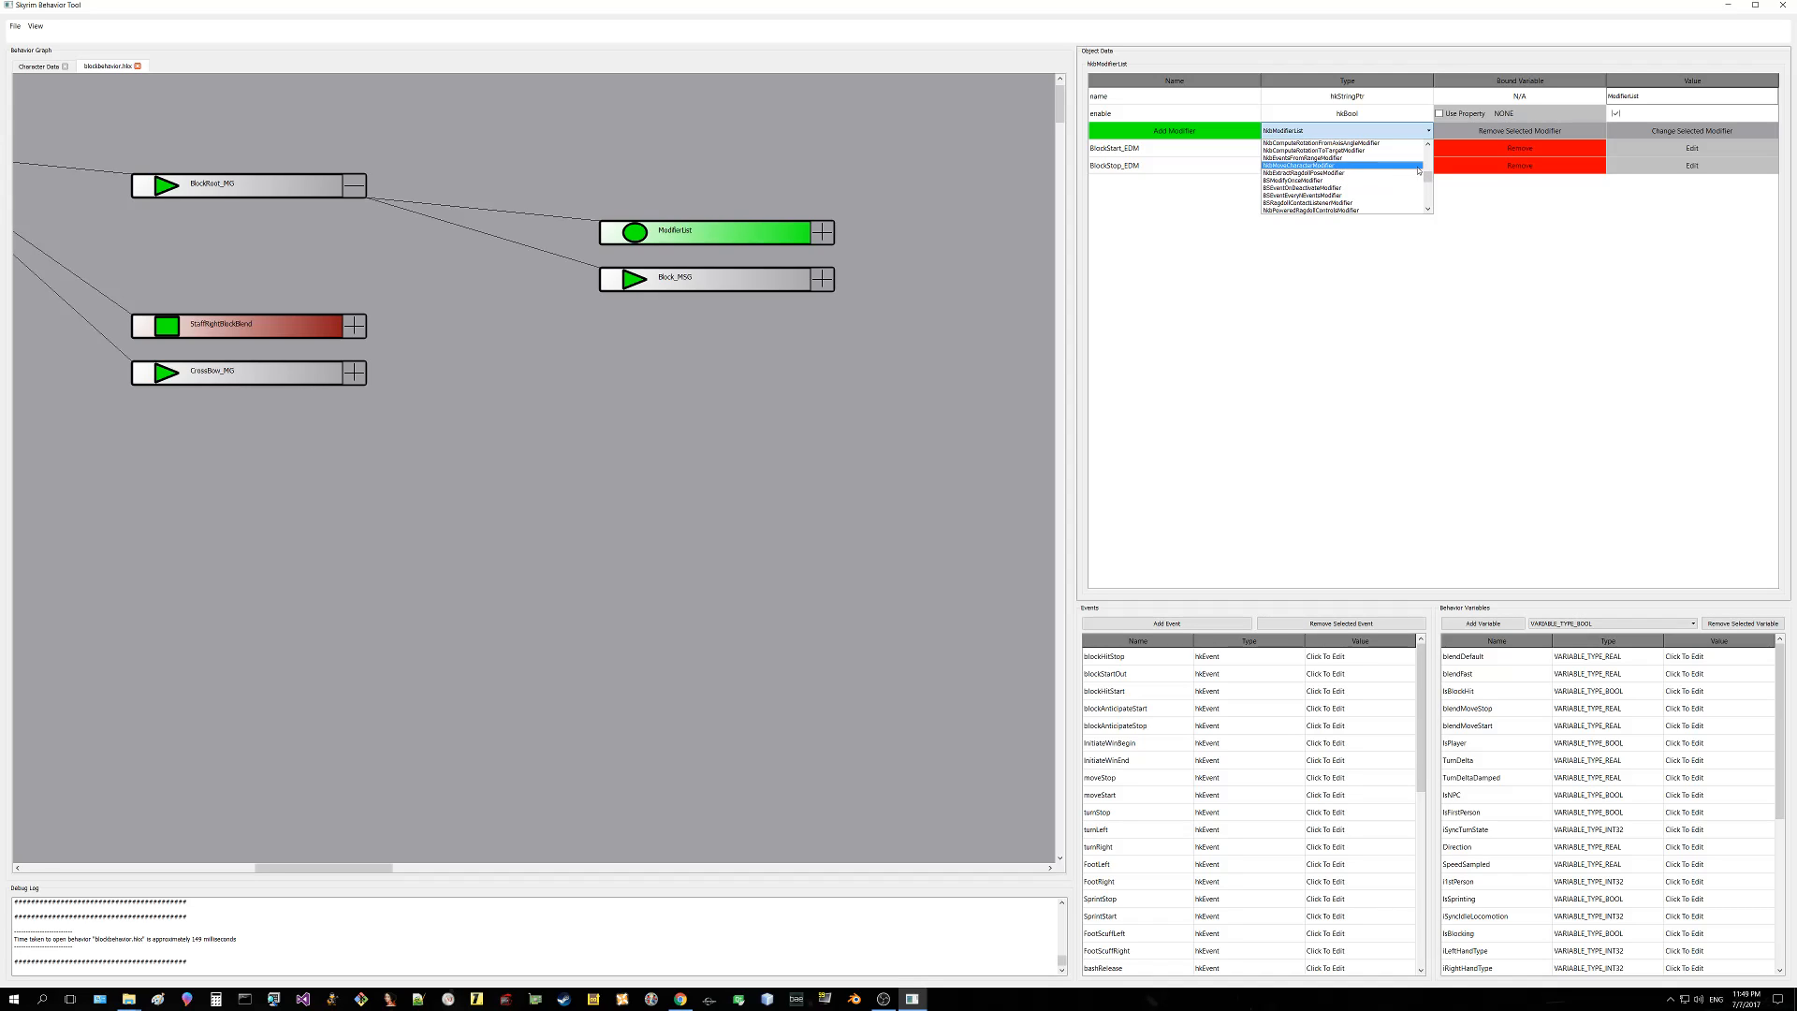
drag(1430, 177, 1427, 156)
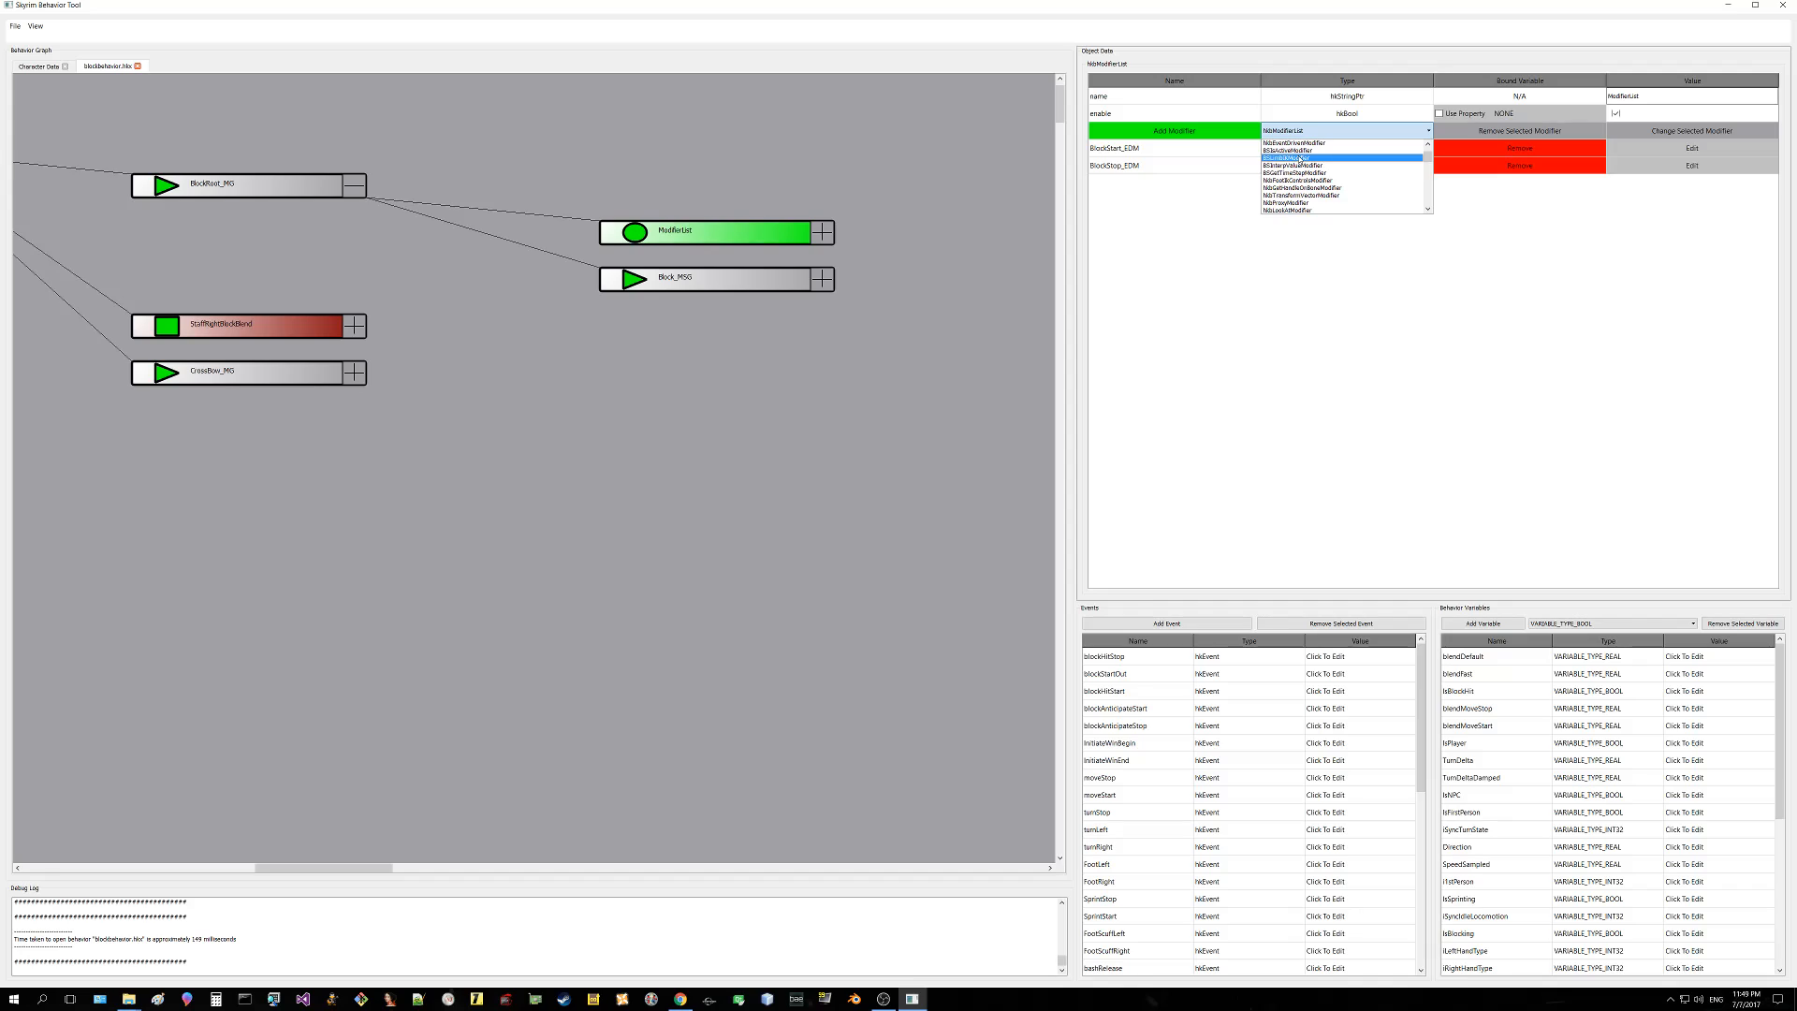
click(1230, 206)
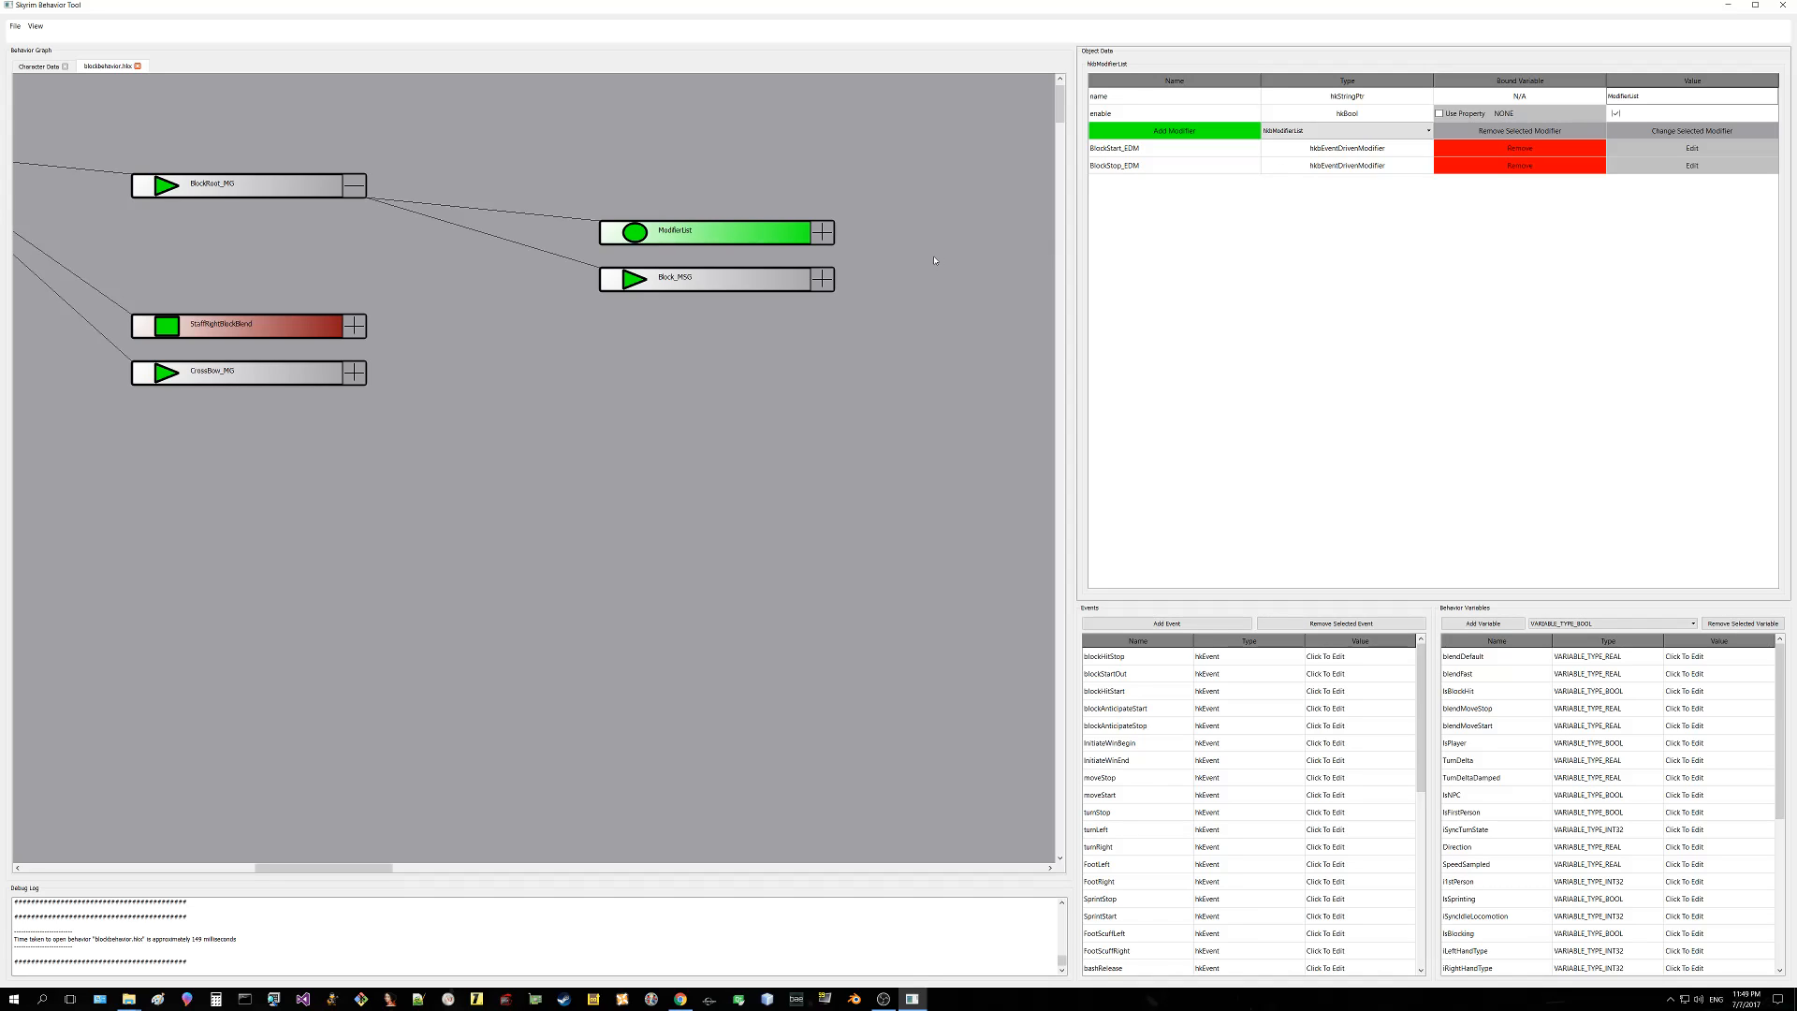
Step: Expand ModifierList and BlockStart_EDM, and inspect the first expression of BlockStart_SoundPlay_EEM
click(822, 232)
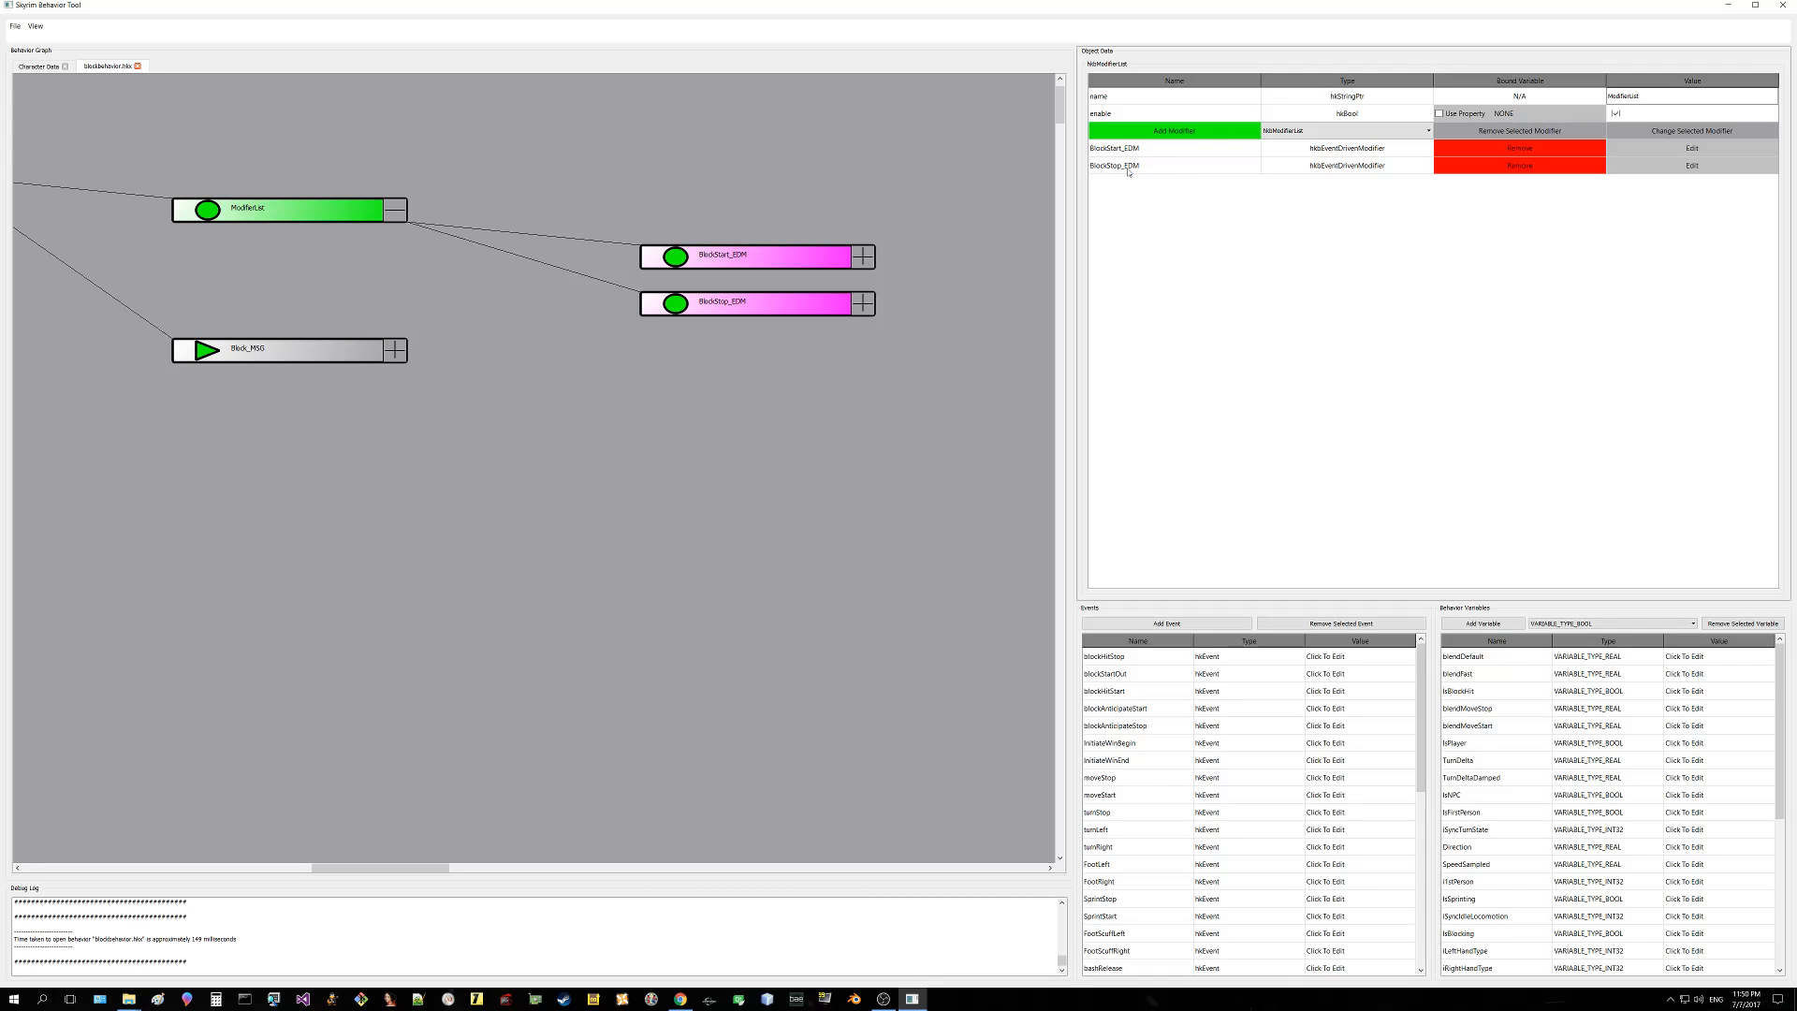
click(864, 257)
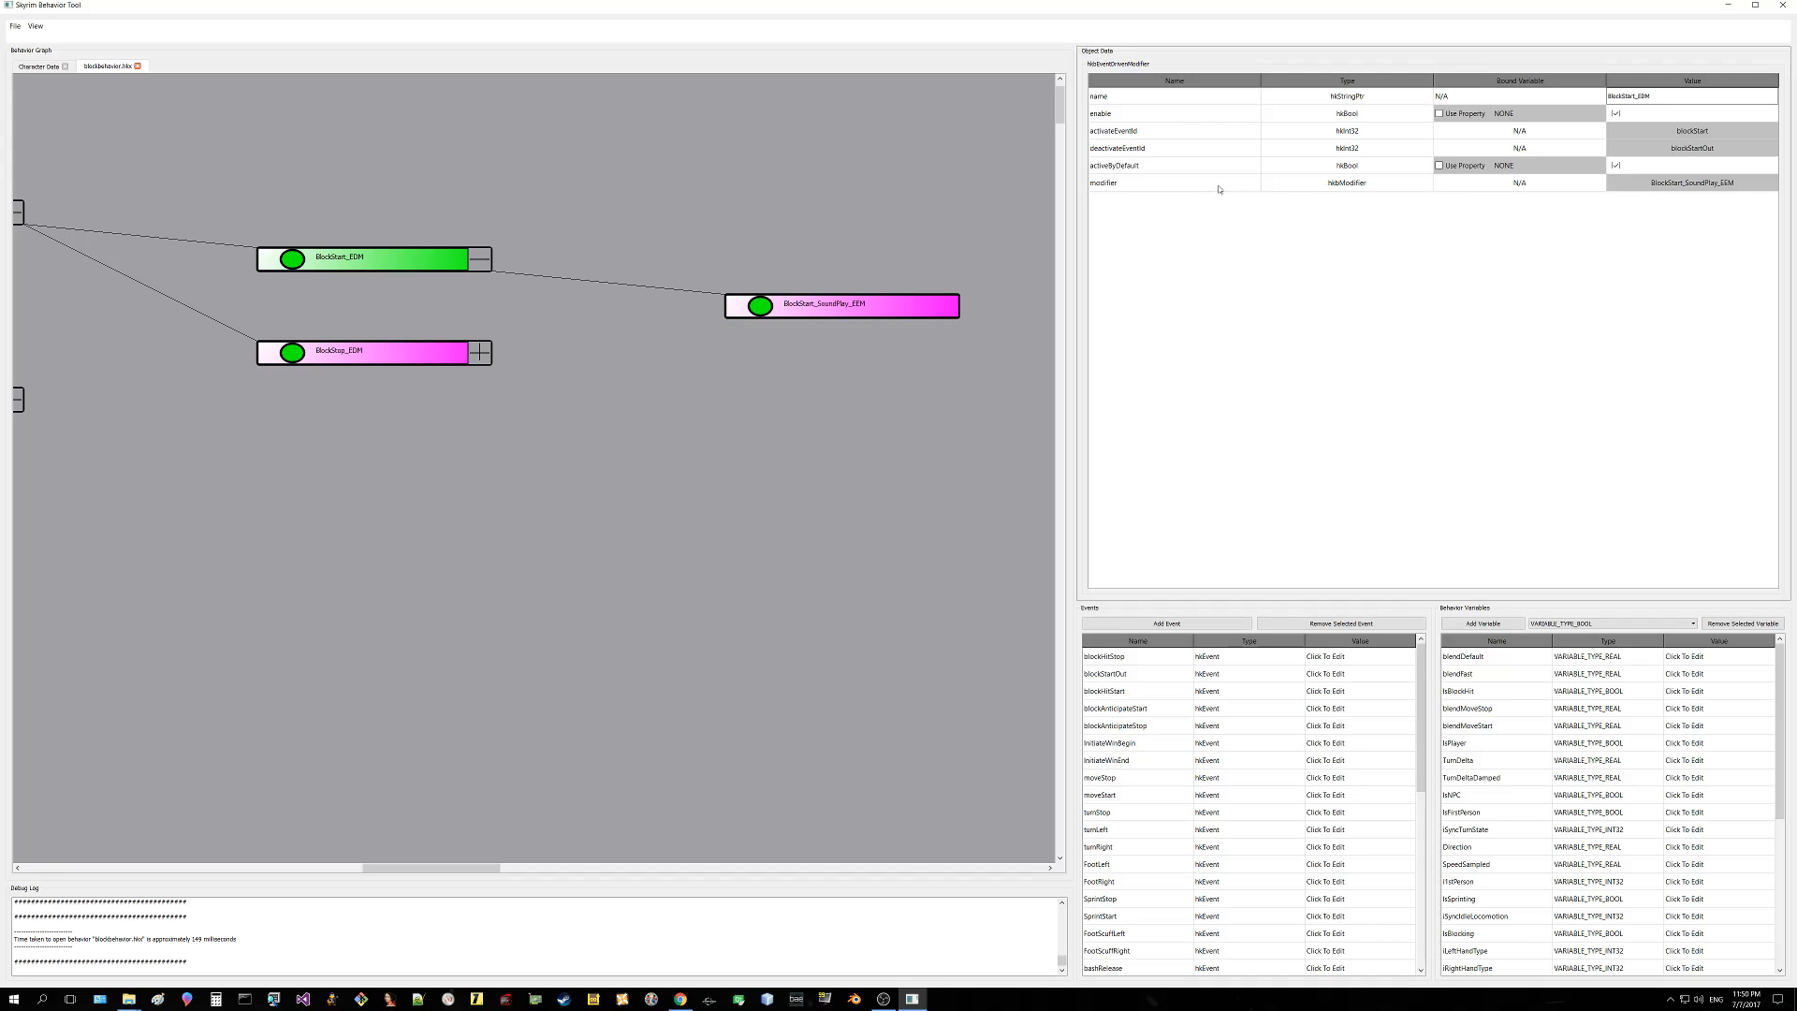
click(876, 310)
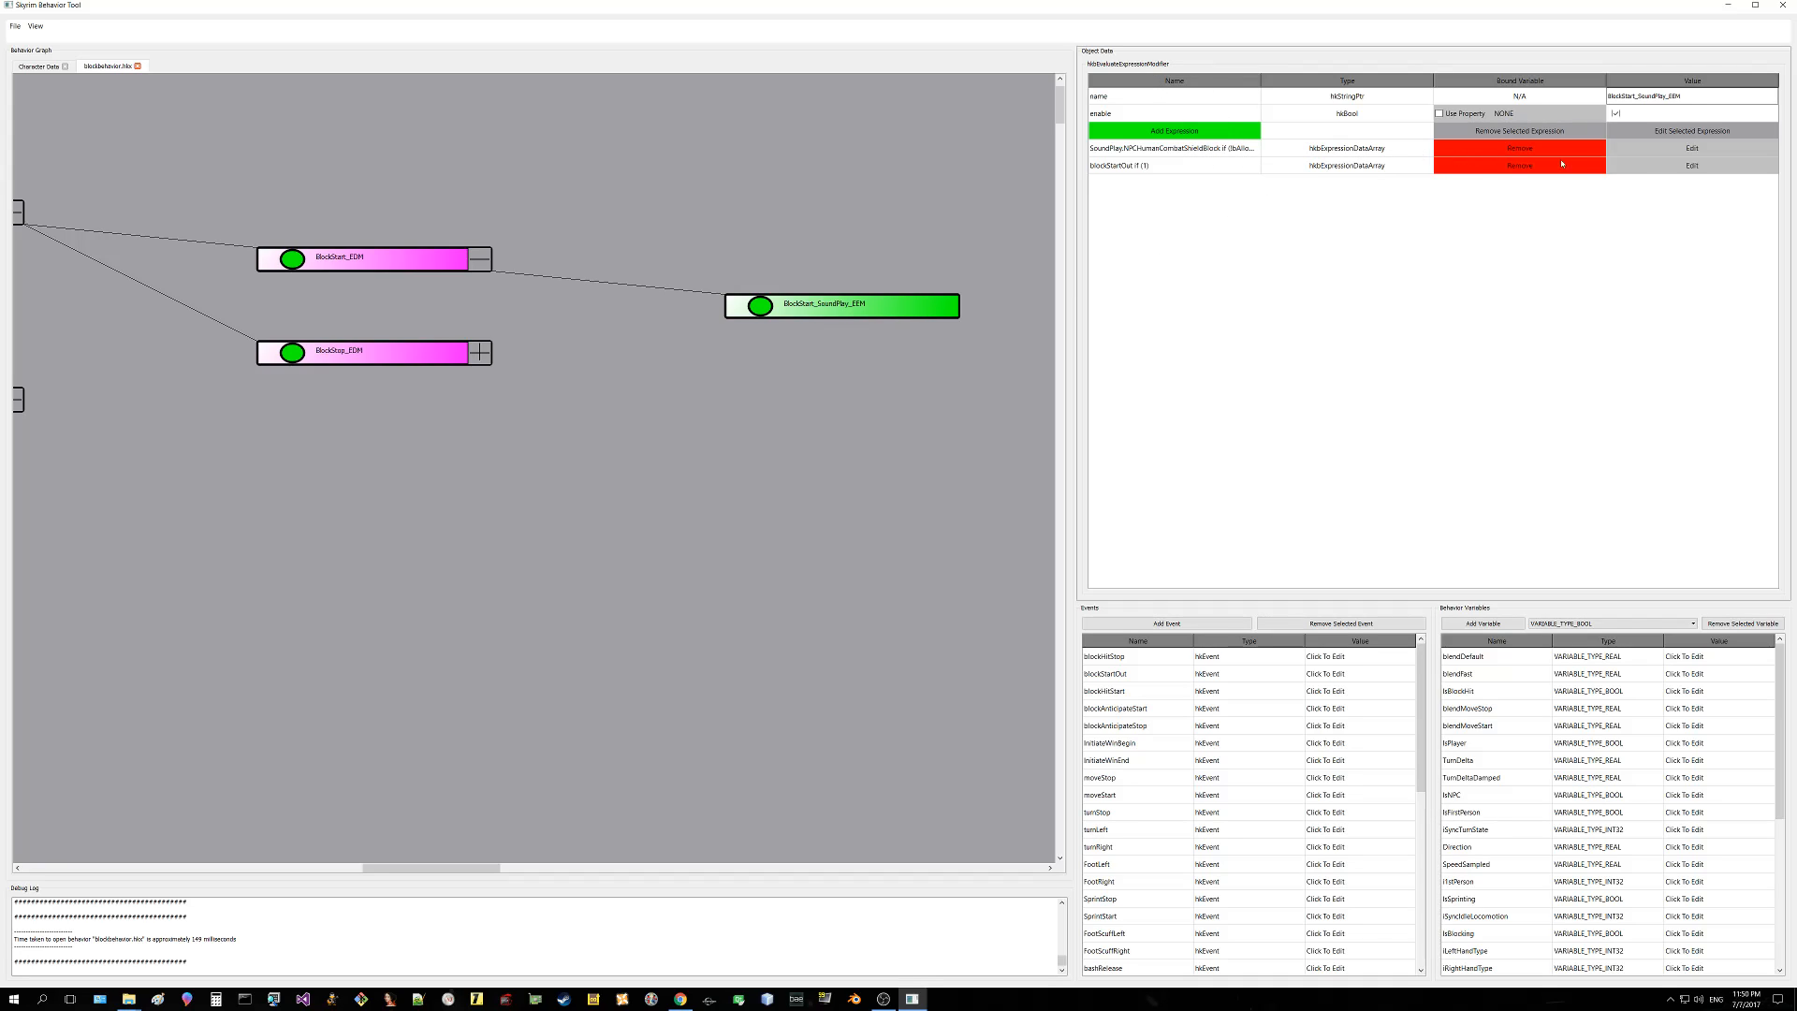
click(1665, 147)
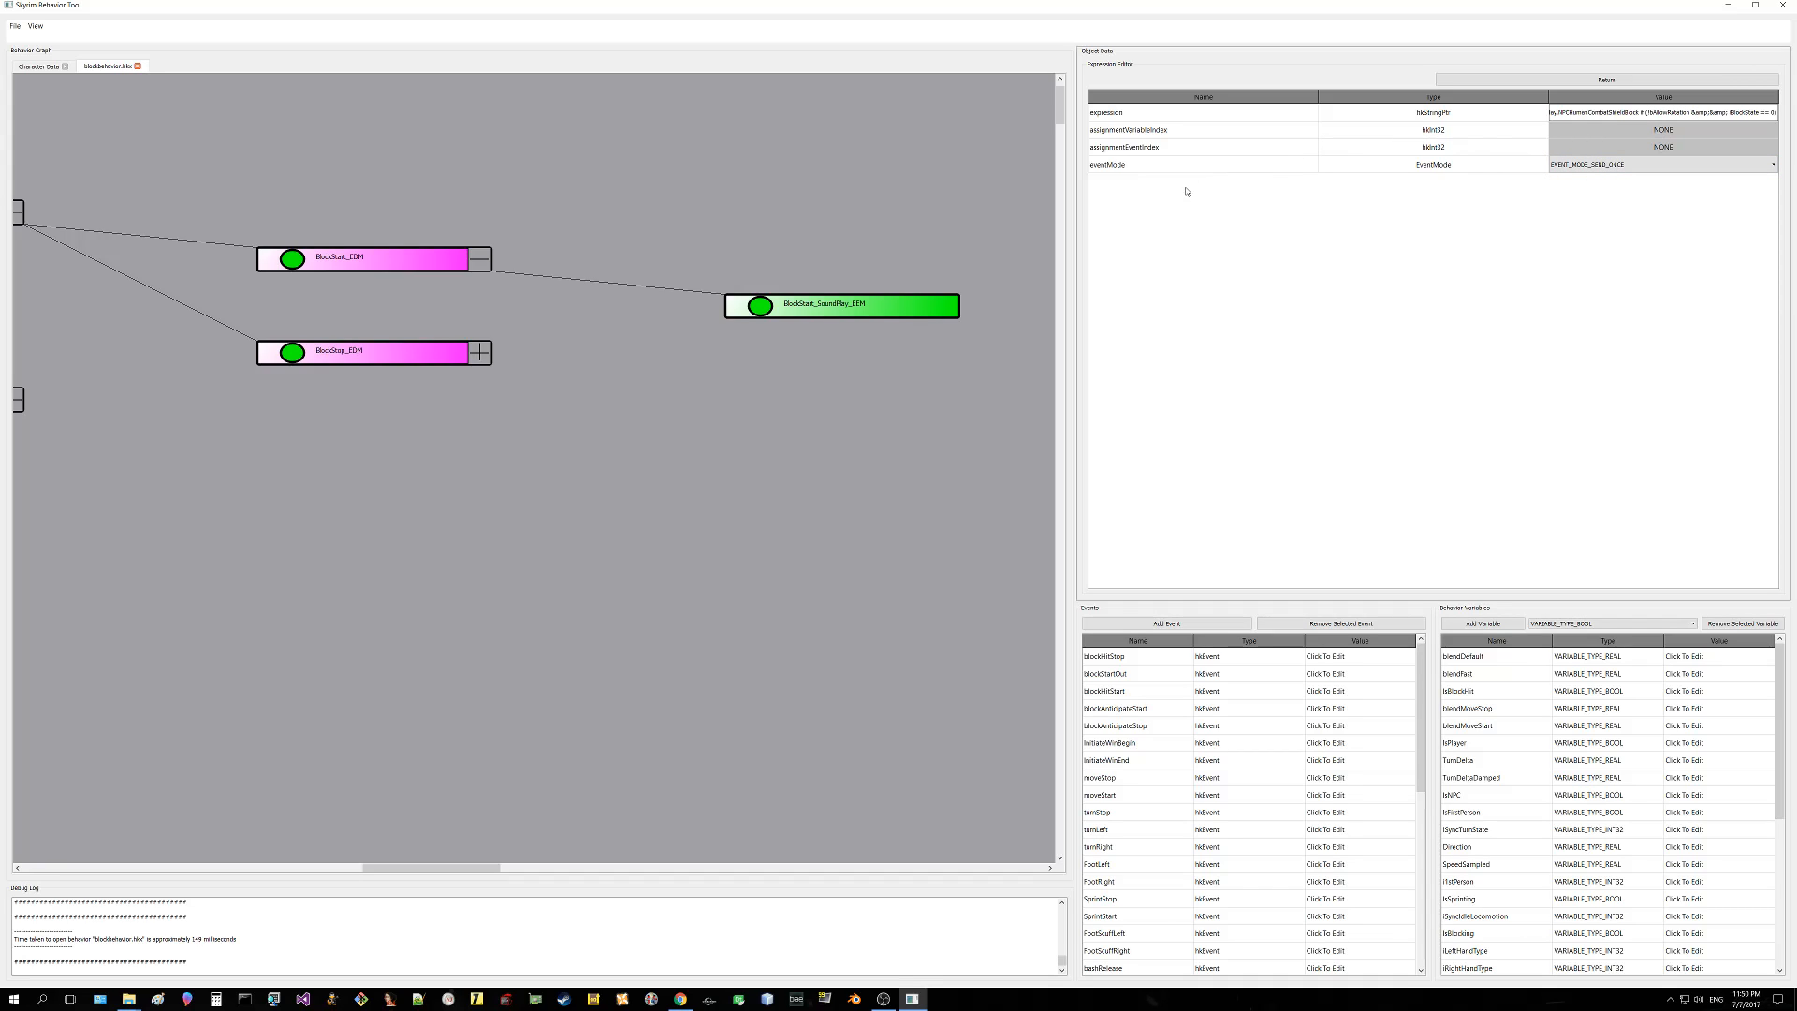
click(1524, 81)
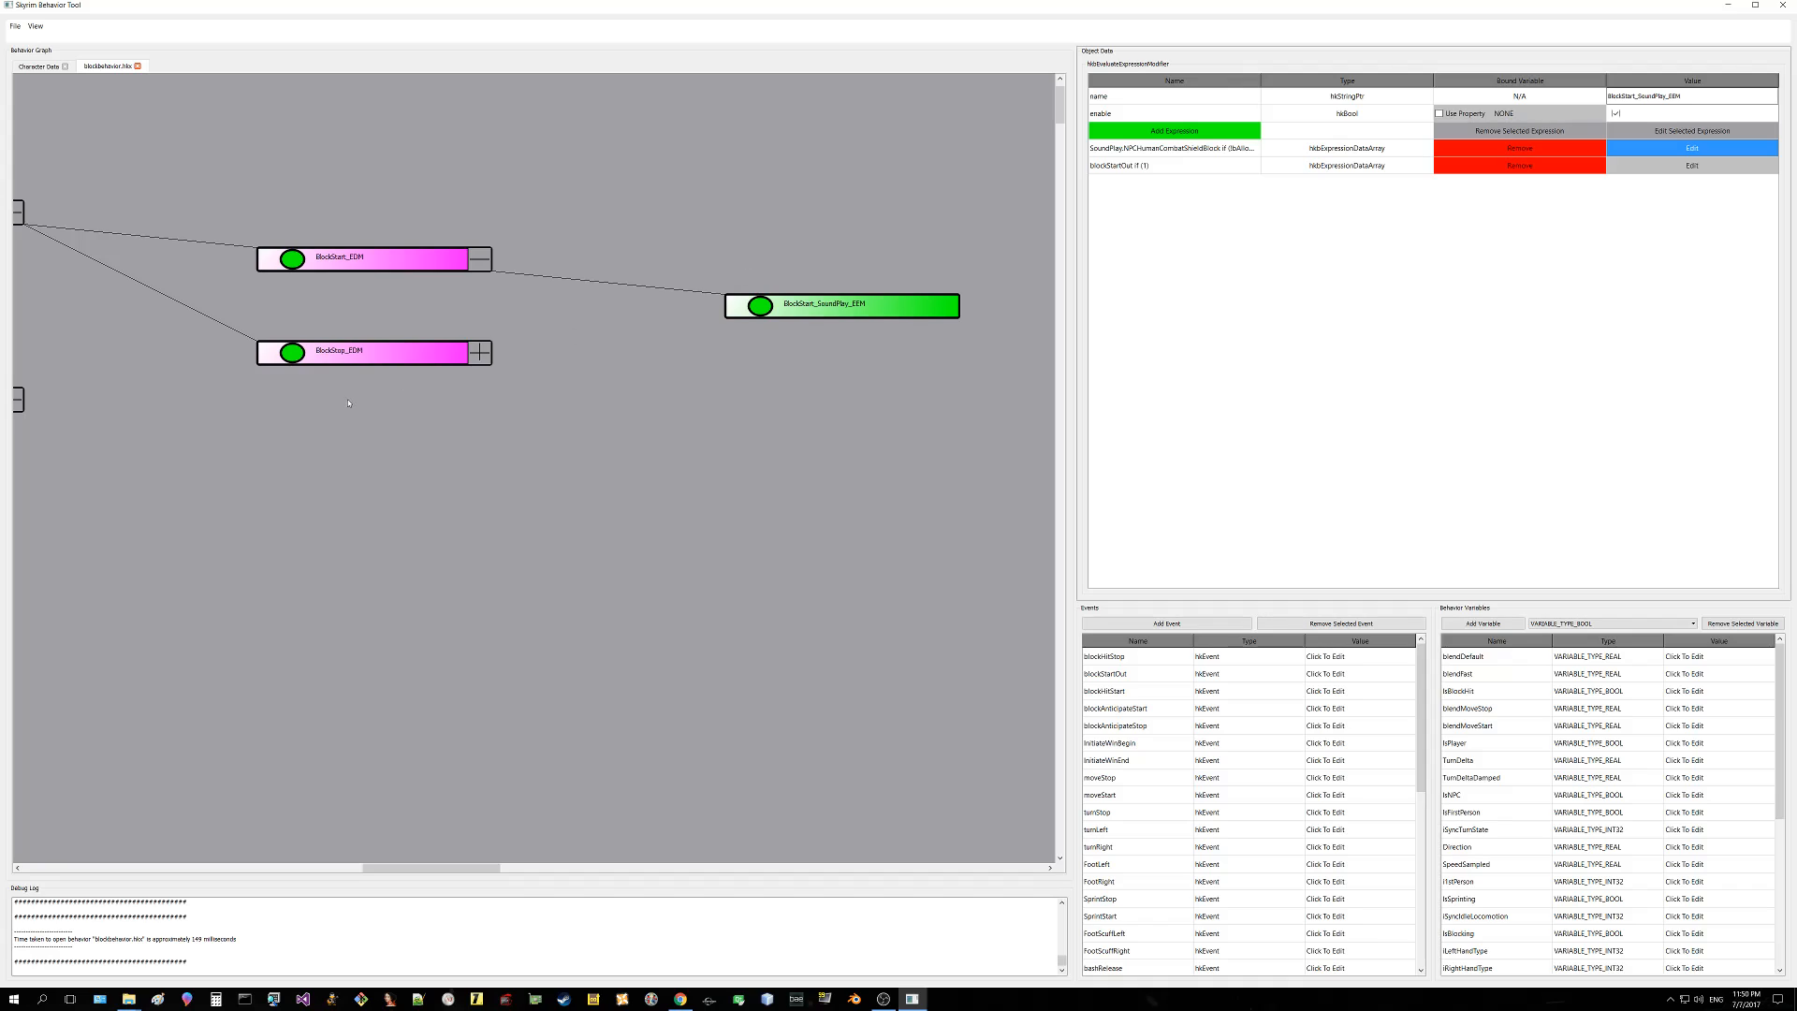
Step: Collapse ModifierList and expand Block_MSG to show its third-person and first-person bone switch generators
drag(349, 404, 584, 404)
click(490, 269)
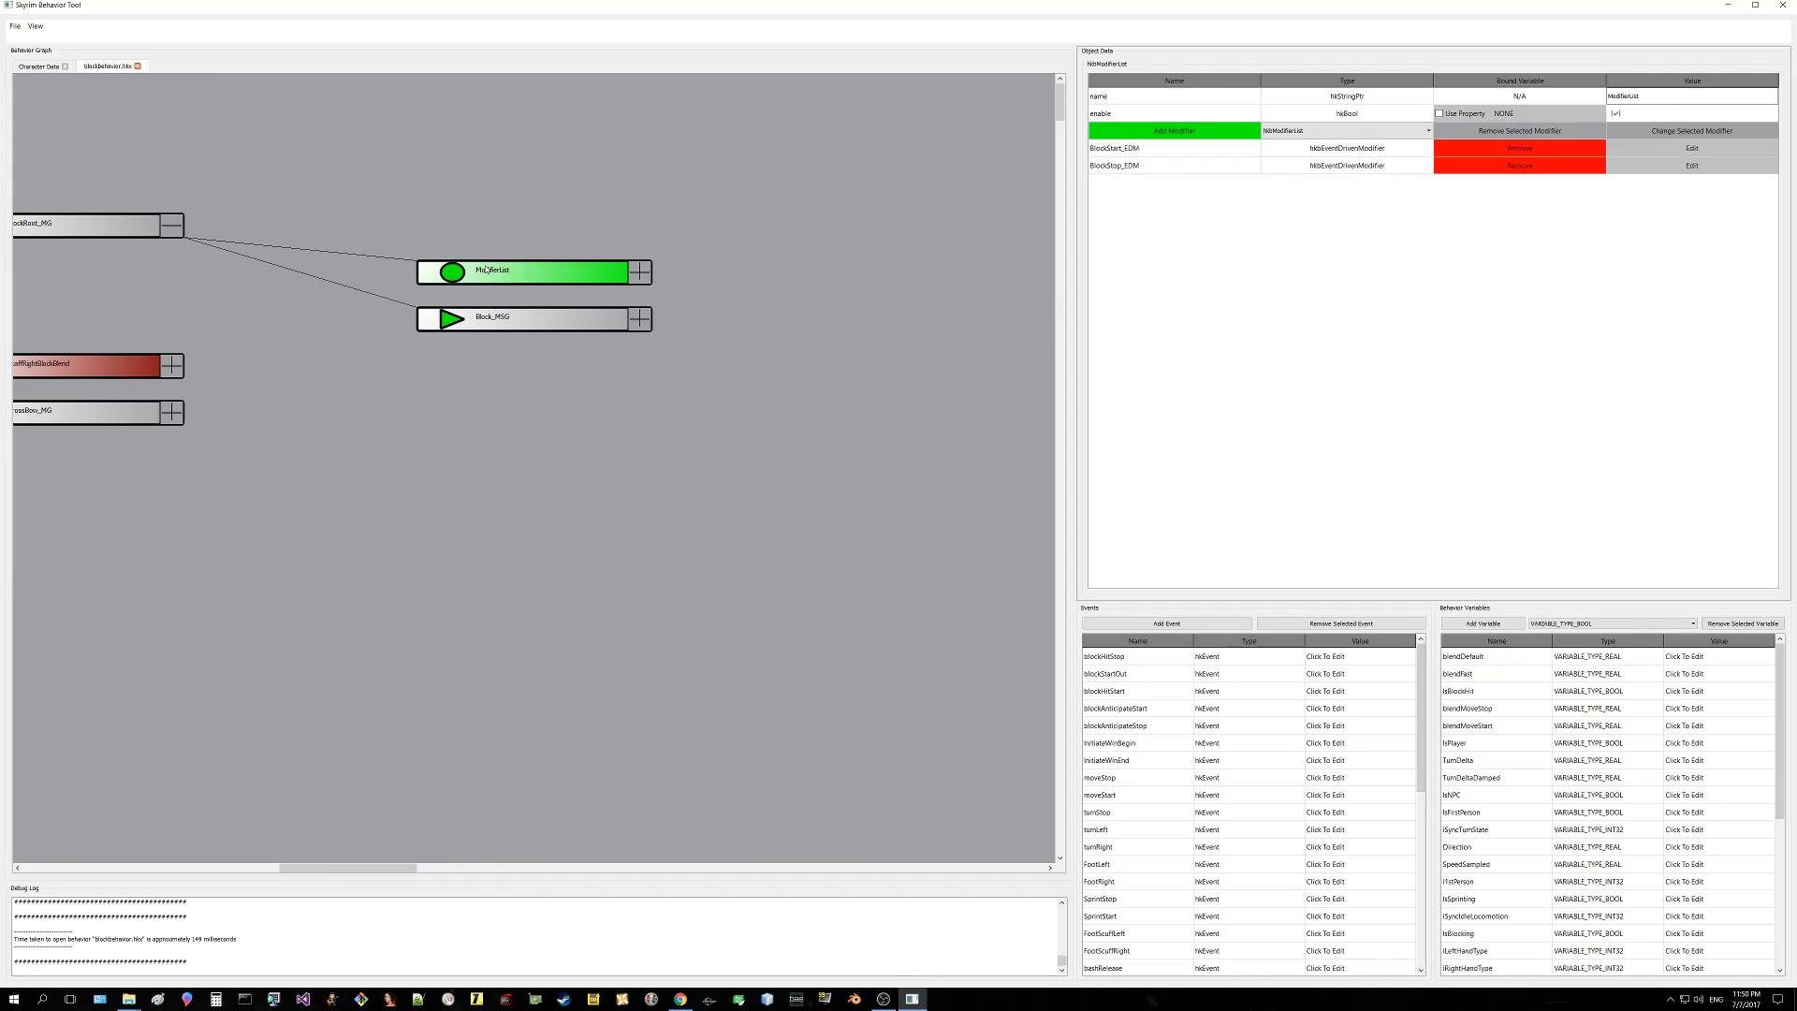
click(551, 326)
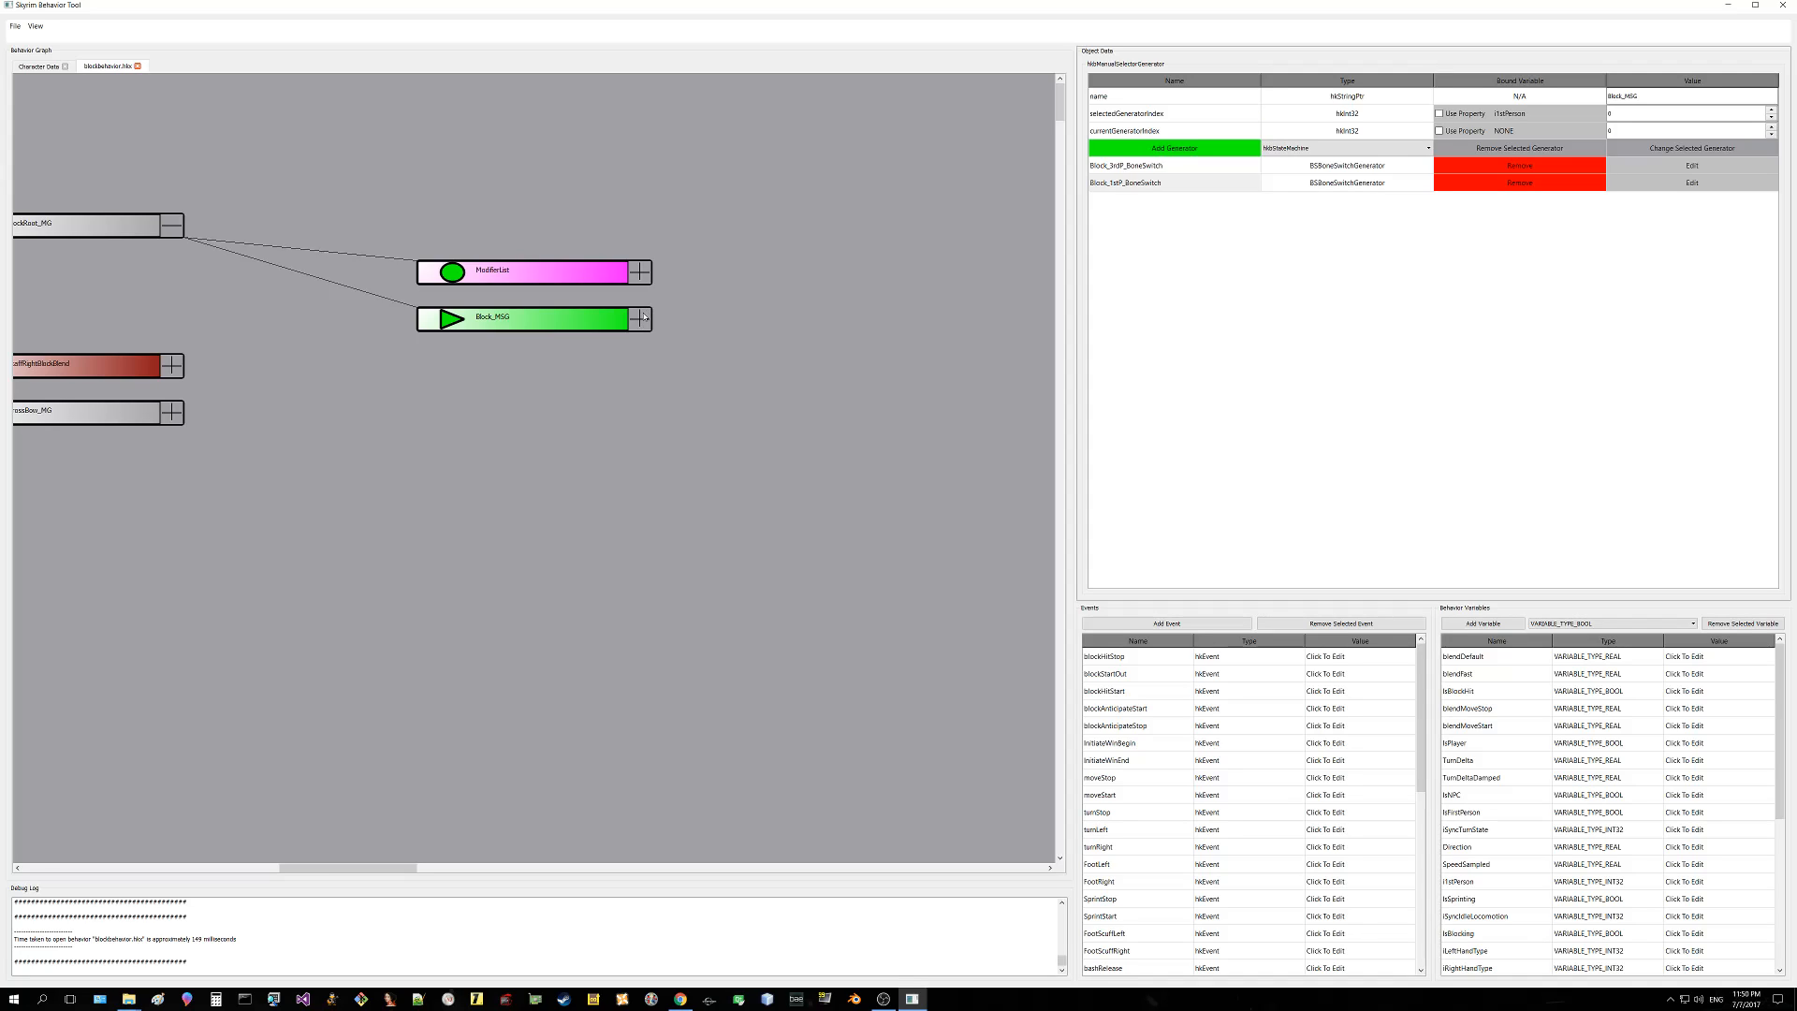
click(641, 319)
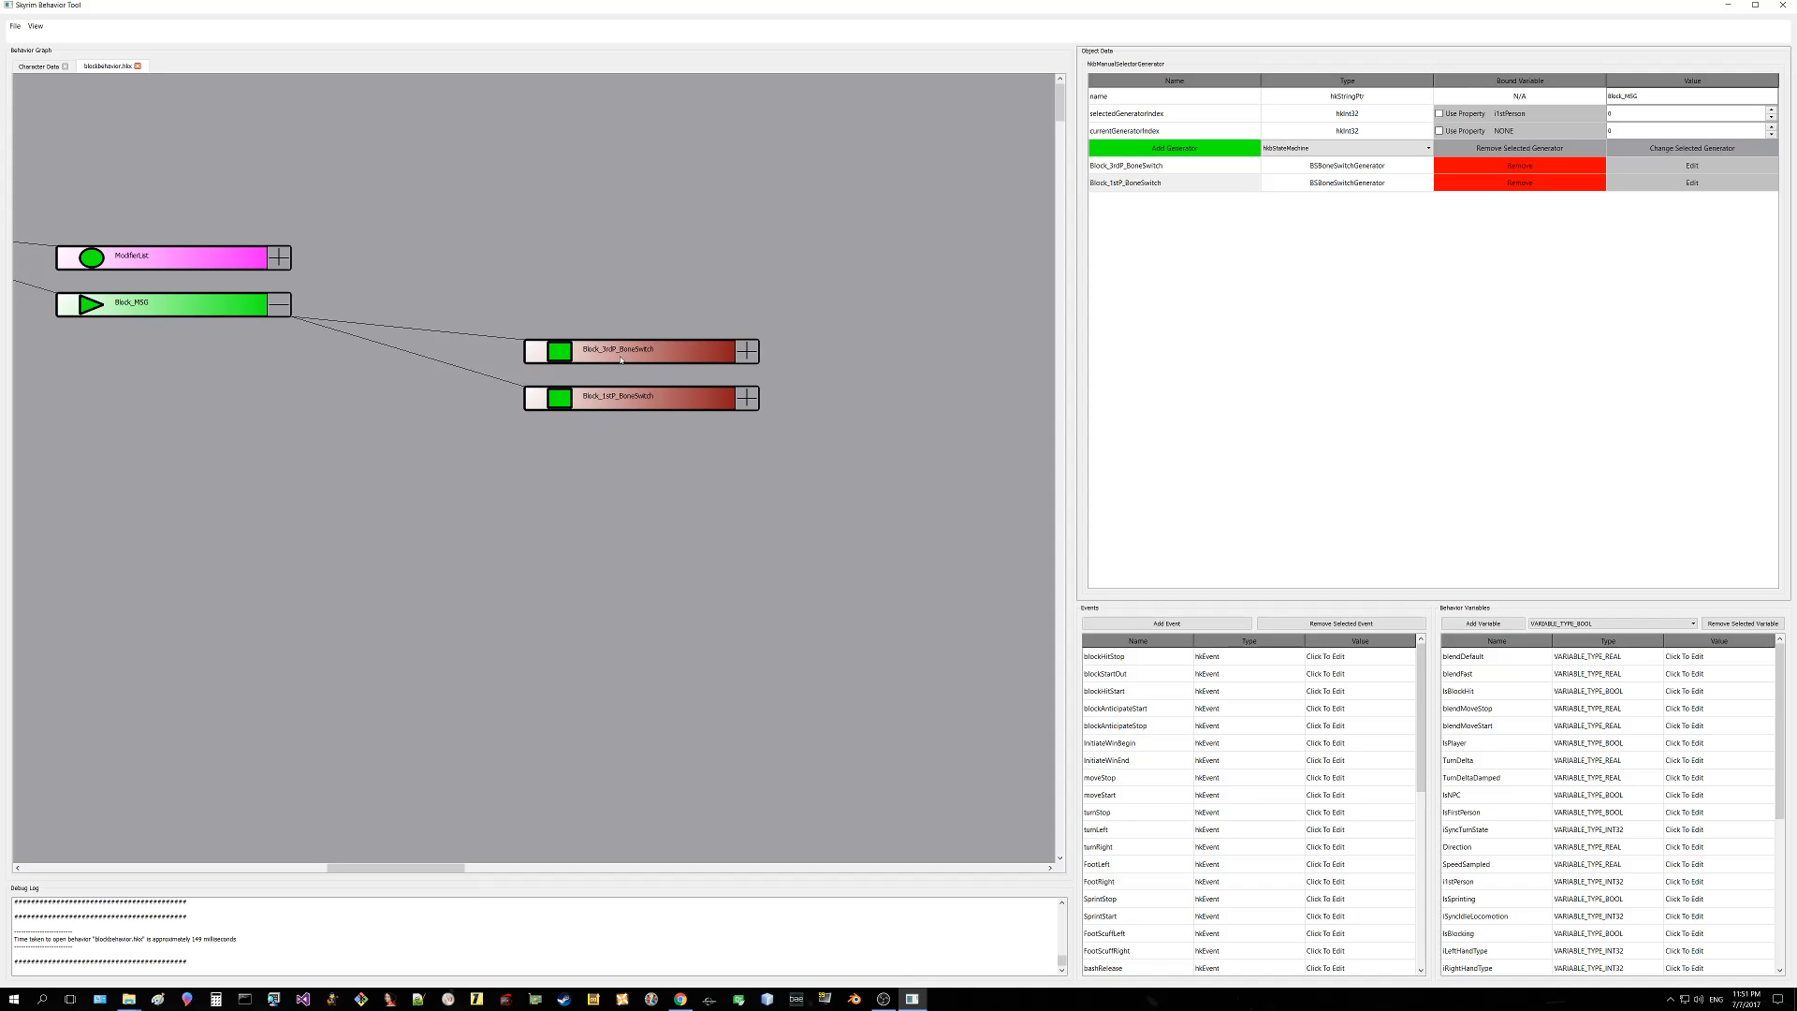
drag(543, 373, 666, 375)
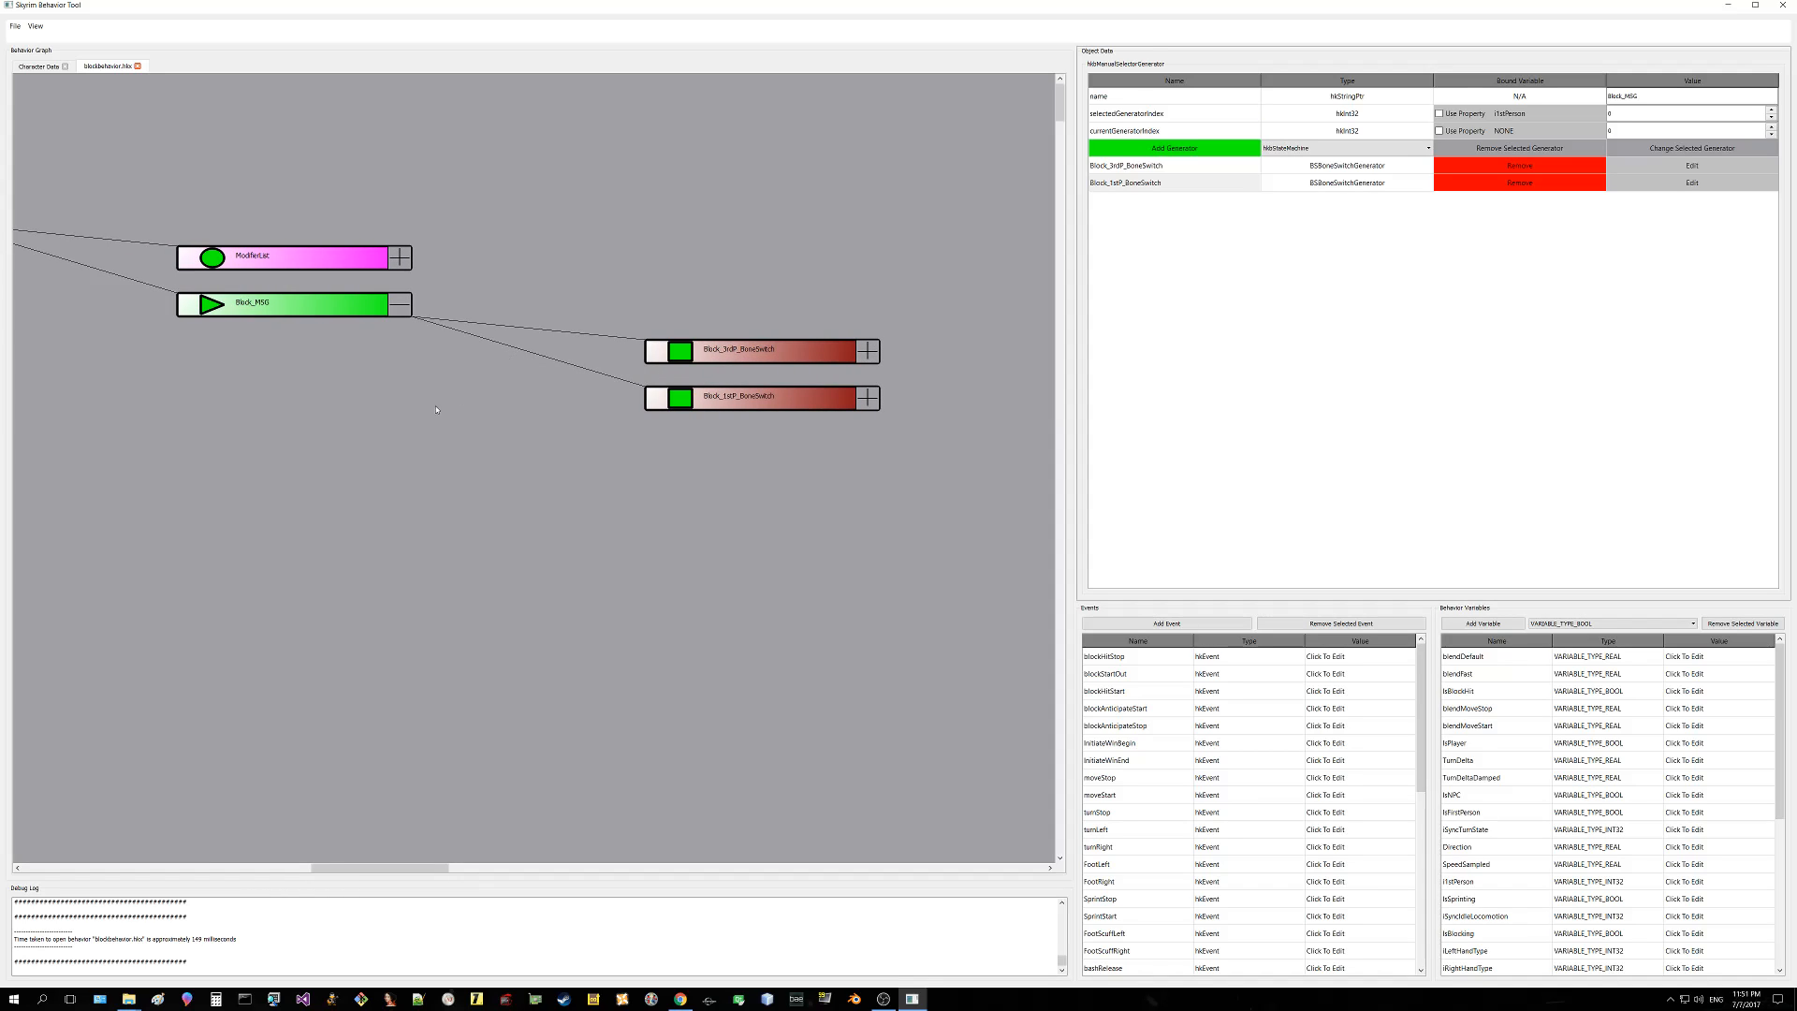
drag(436, 409, 507, 419)
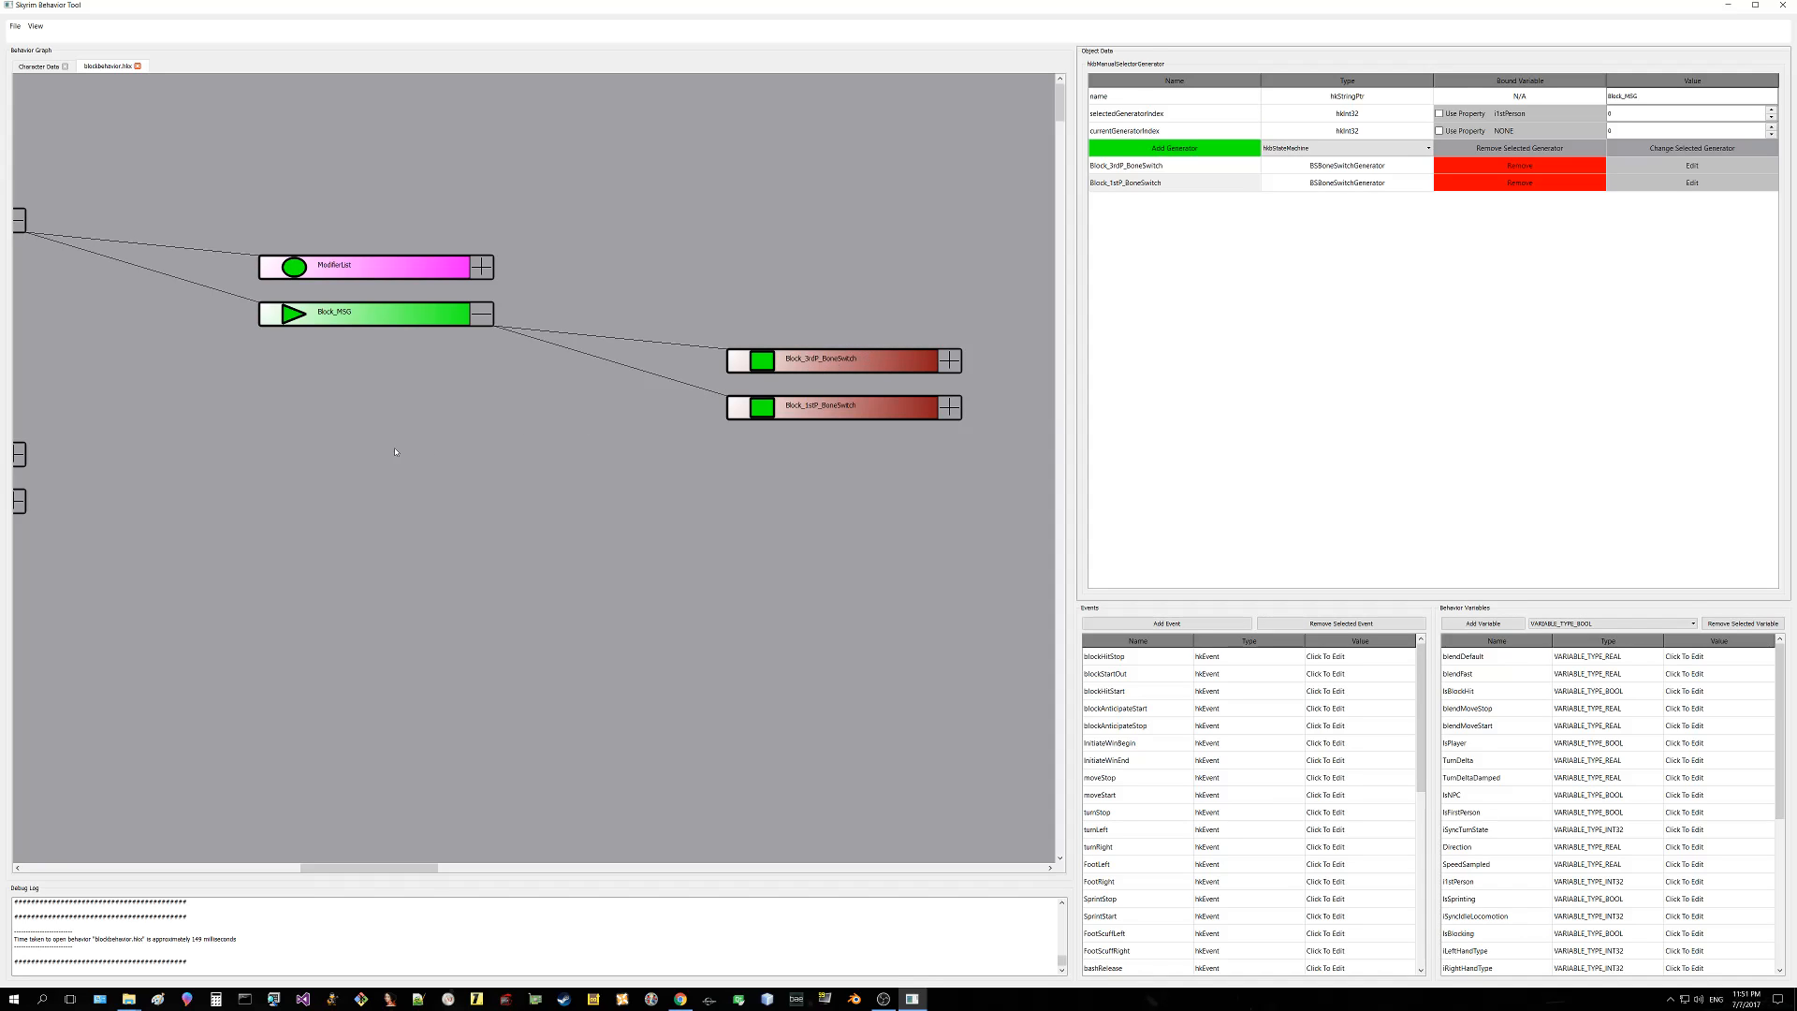
Step: Trace the graph back to BlockBehavior and forward through BlockRightHandTypeMSG and BlockRoot_MG to the bone switch generators
drag(395, 452, 854, 574)
drag(416, 264, 931, 314)
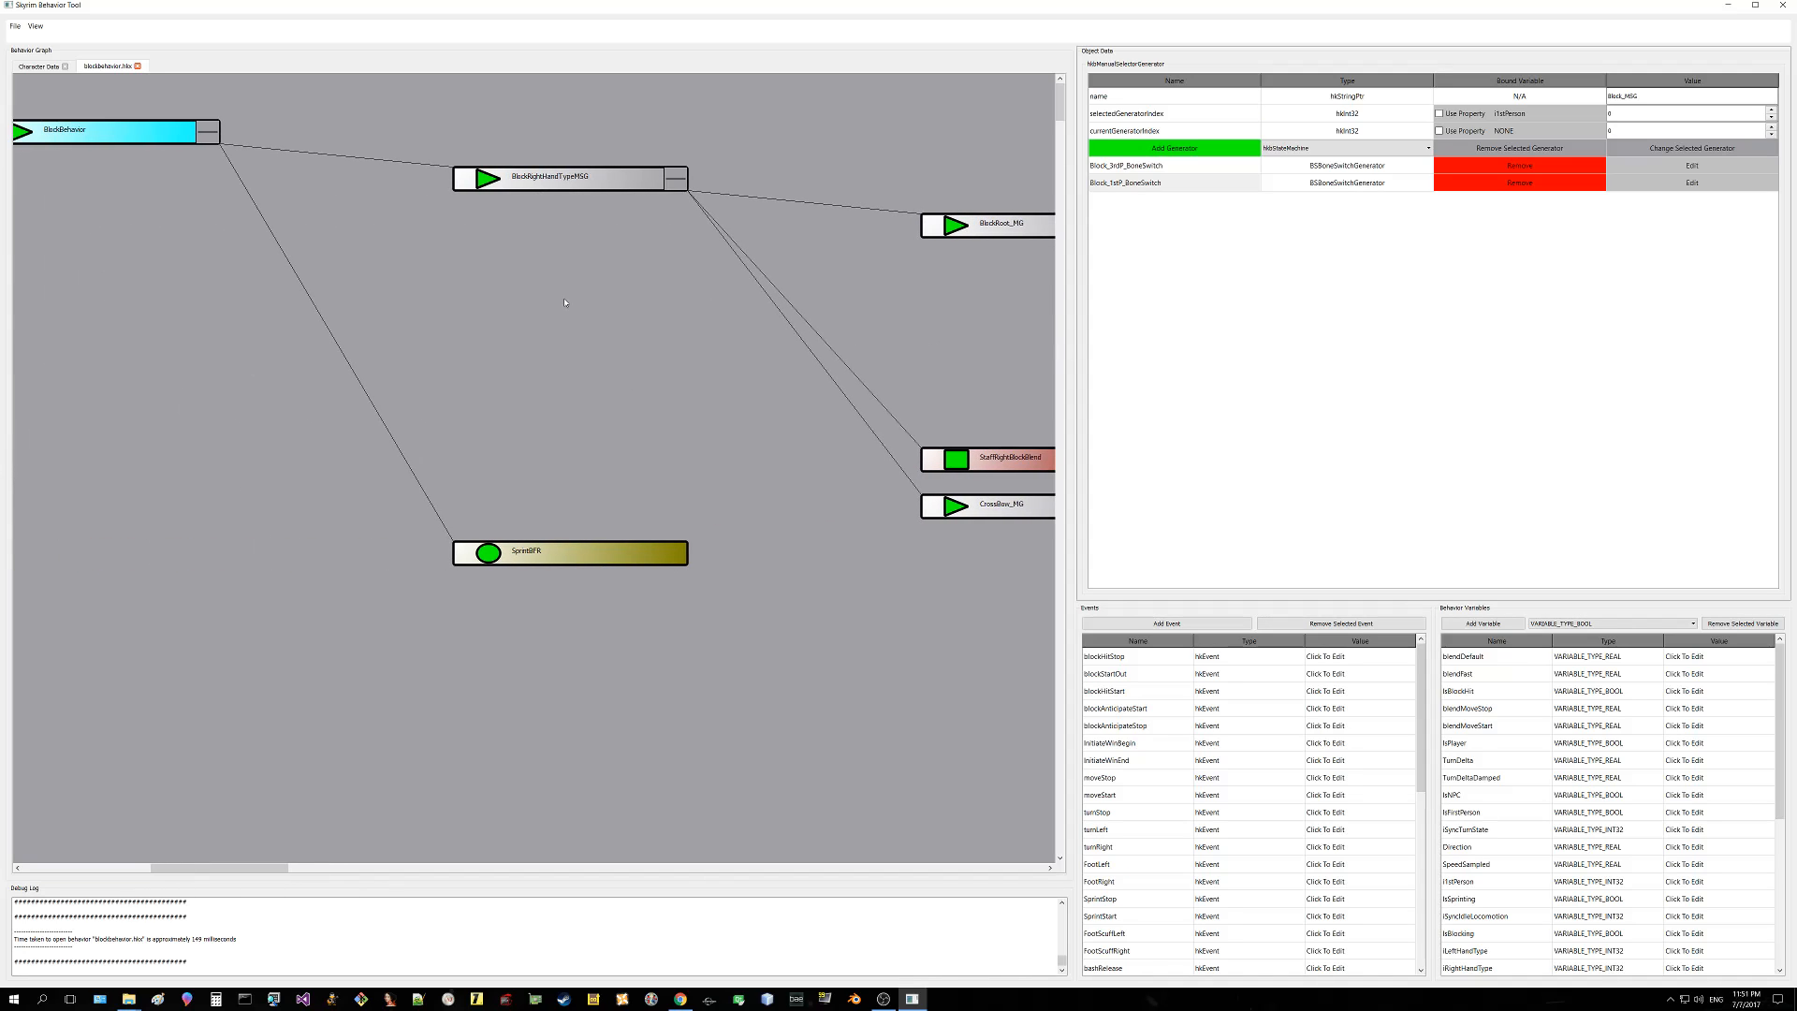
drag(516, 285, 457, 295)
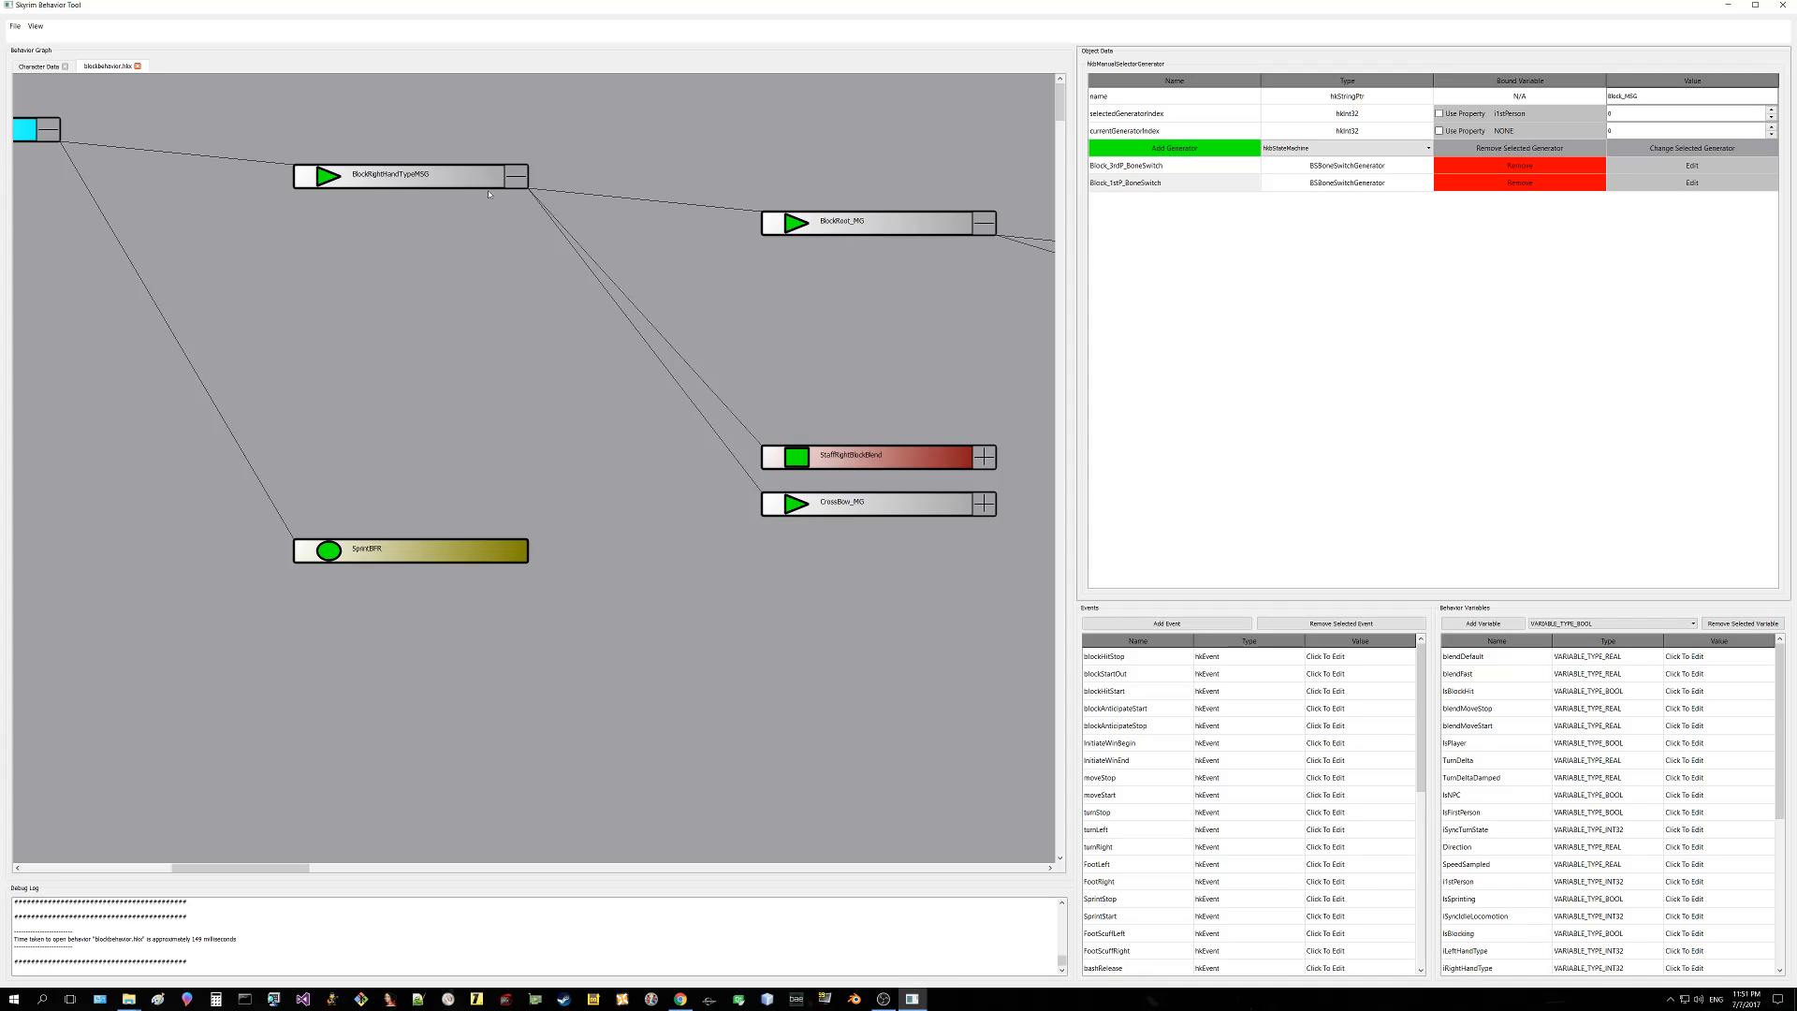
drag(468, 242, 560, 263)
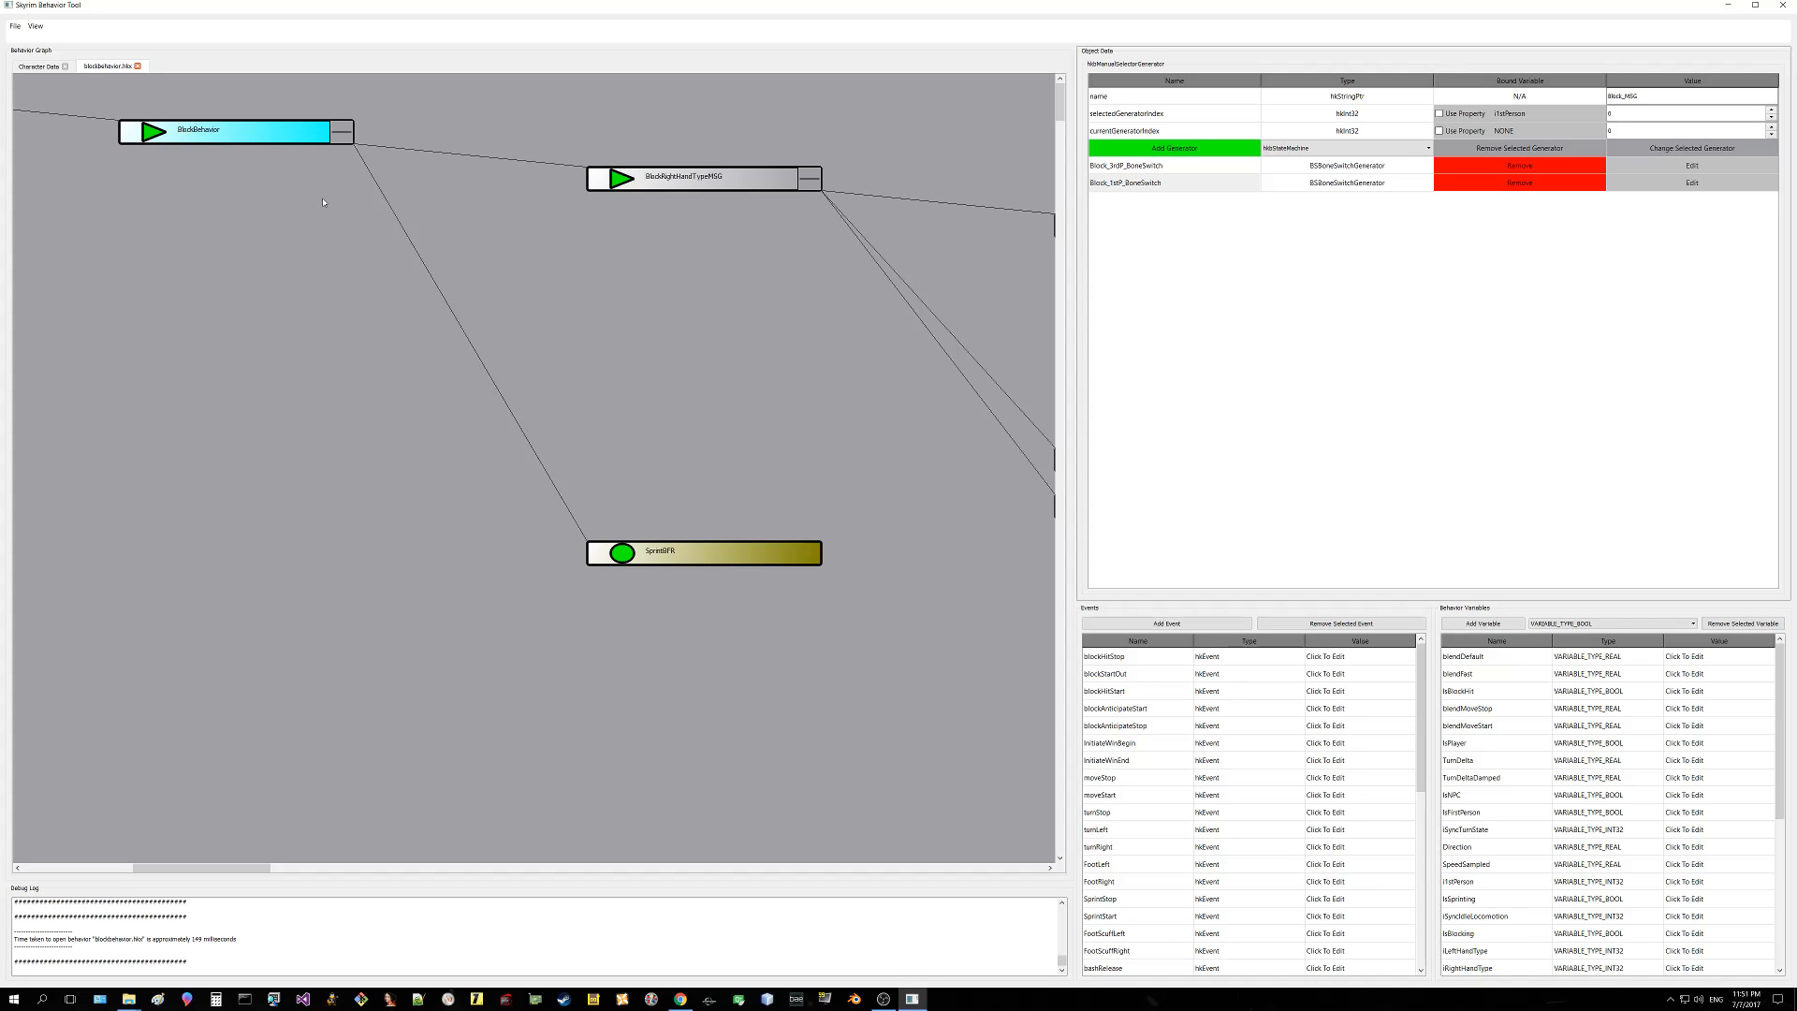
drag(725, 284, 385, 289)
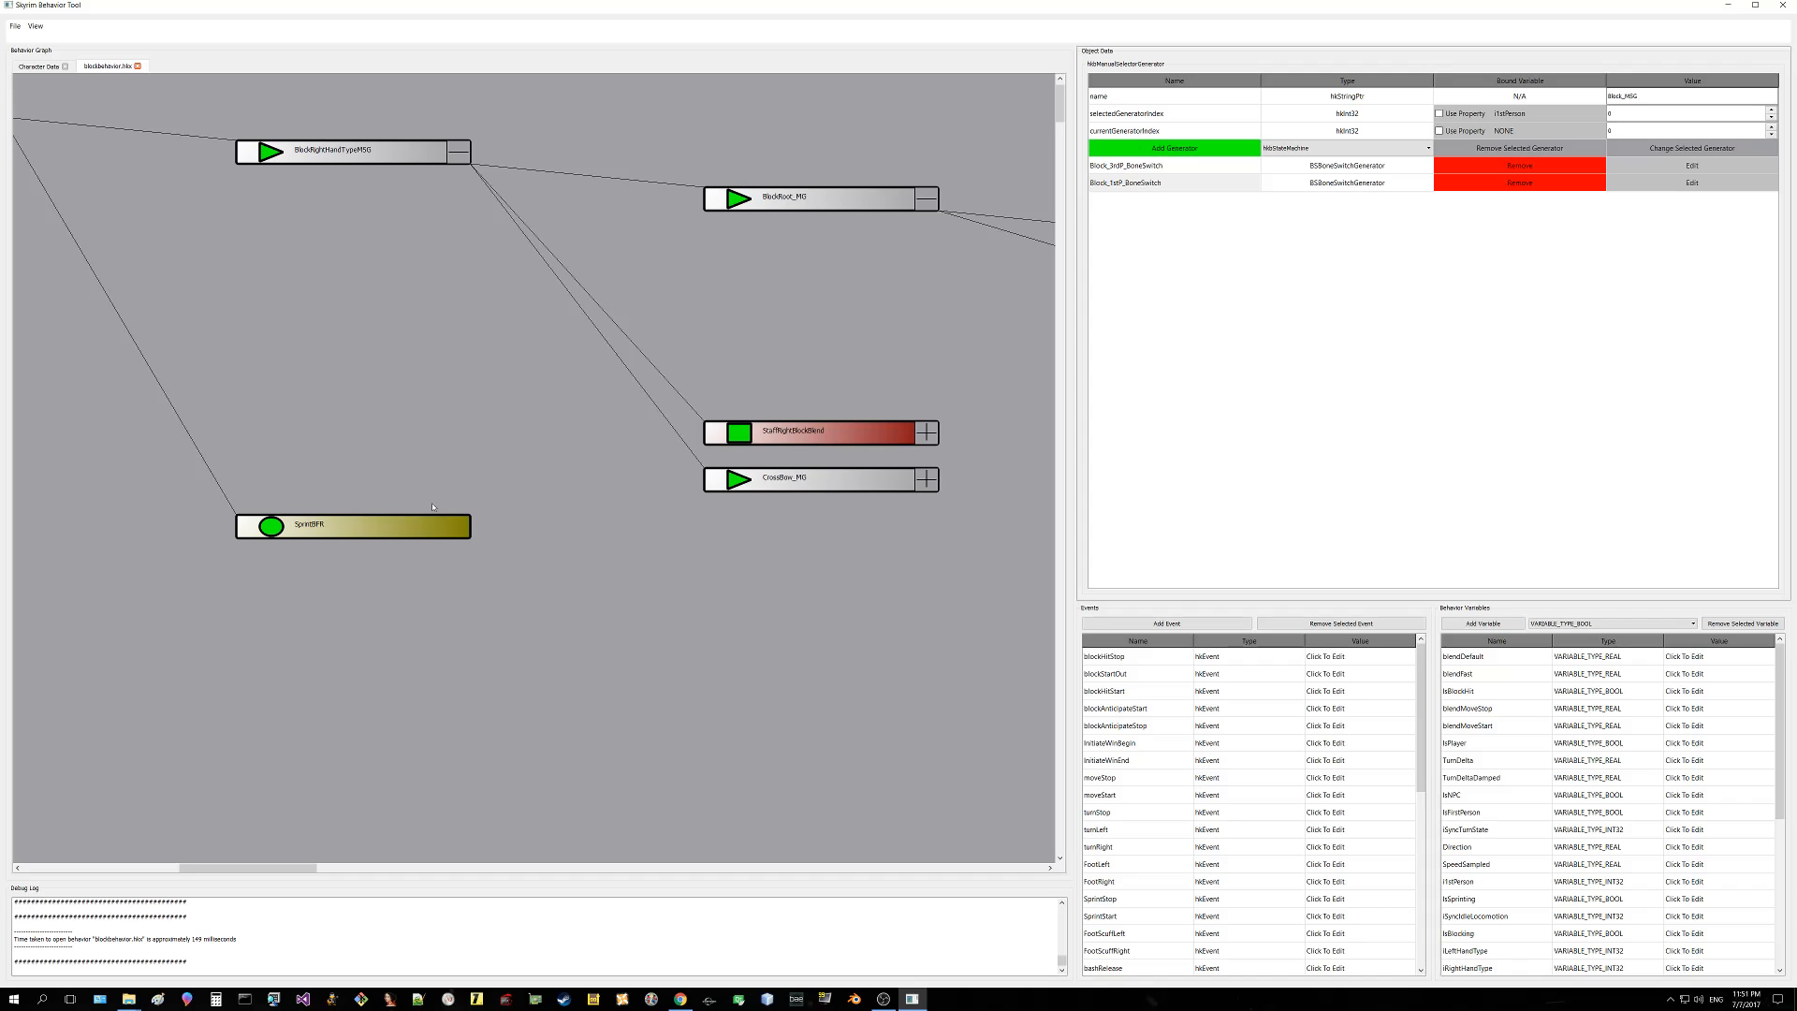
drag(467, 552, 427, 558)
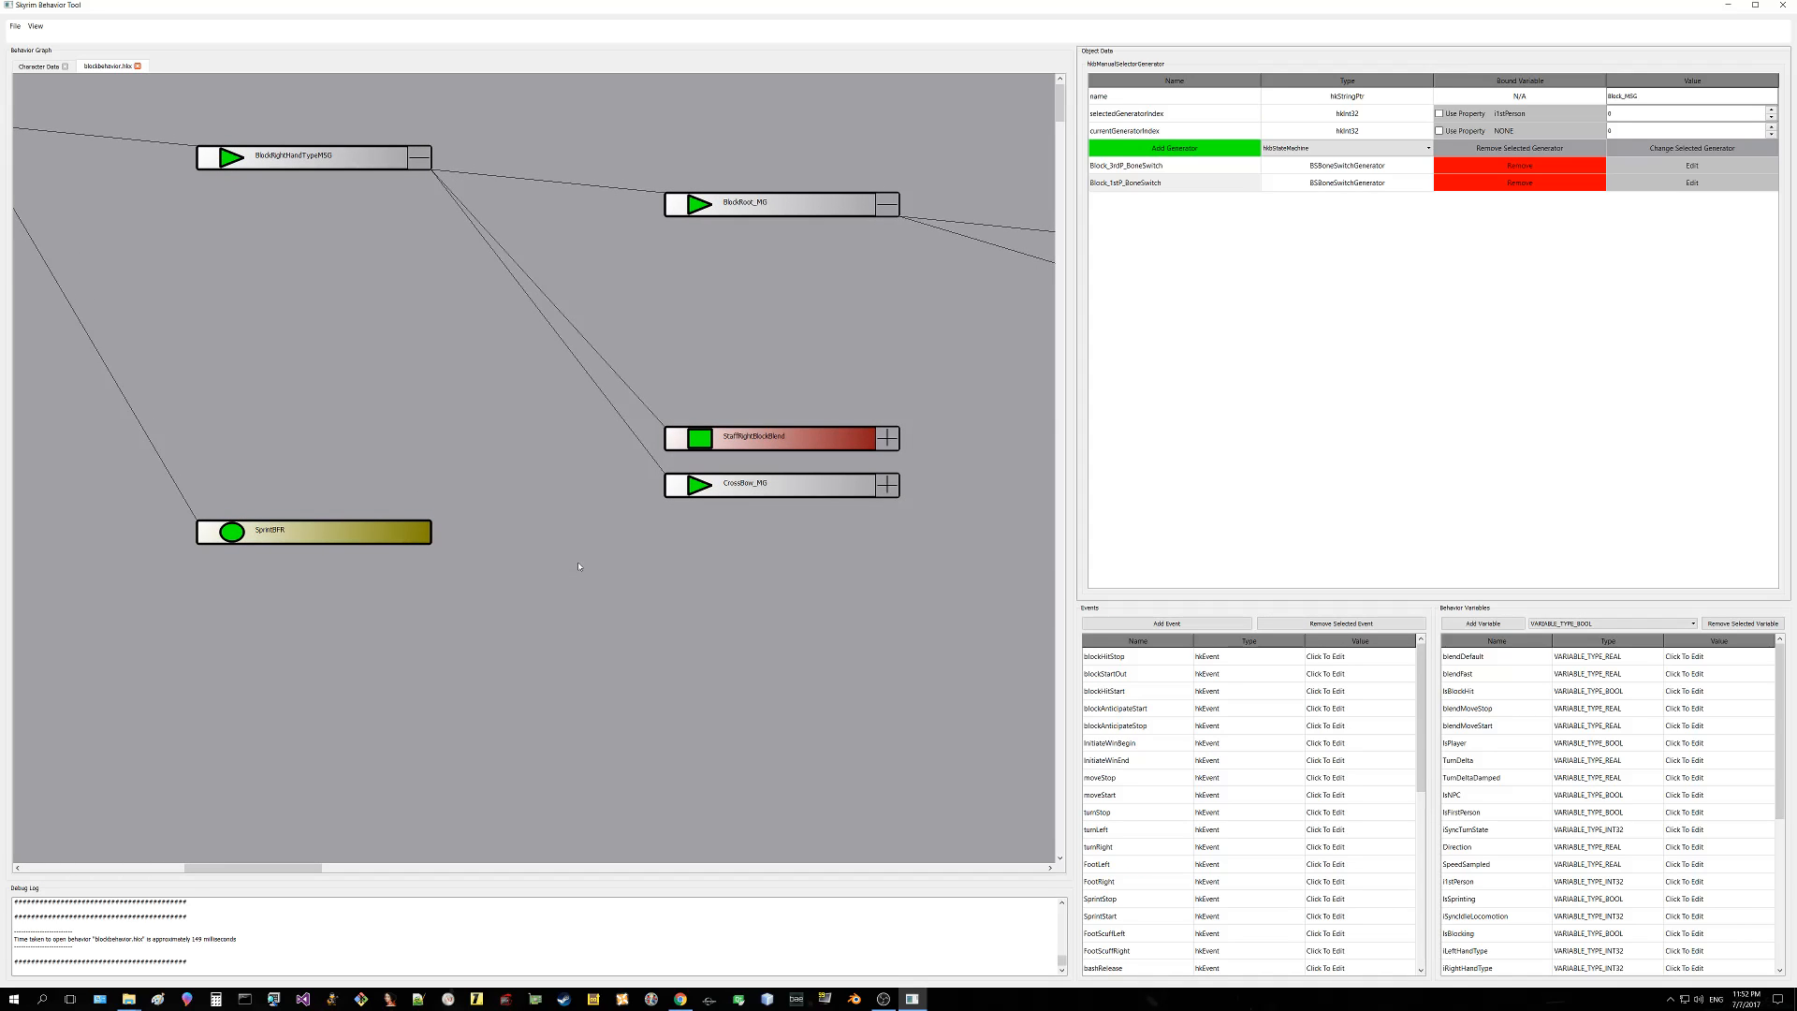
drag(584, 566, 399, 620)
drag(929, 553, 665, 556)
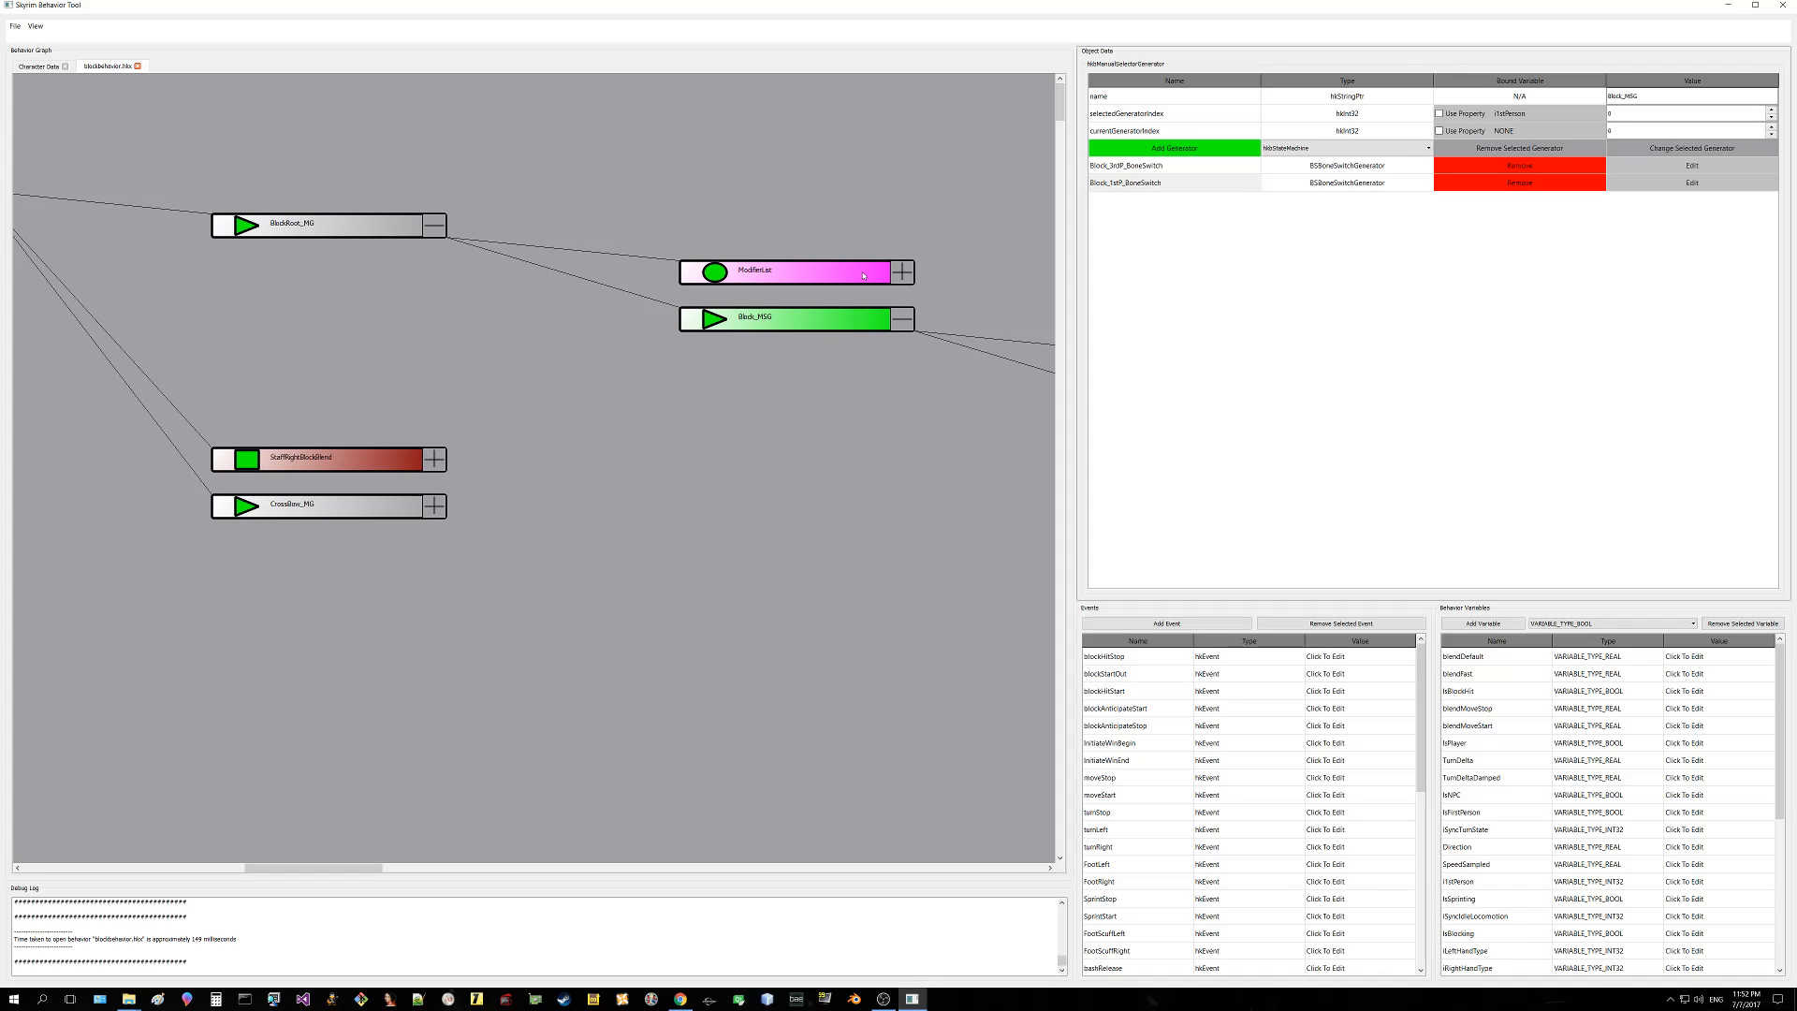
drag(801, 522, 352, 434)
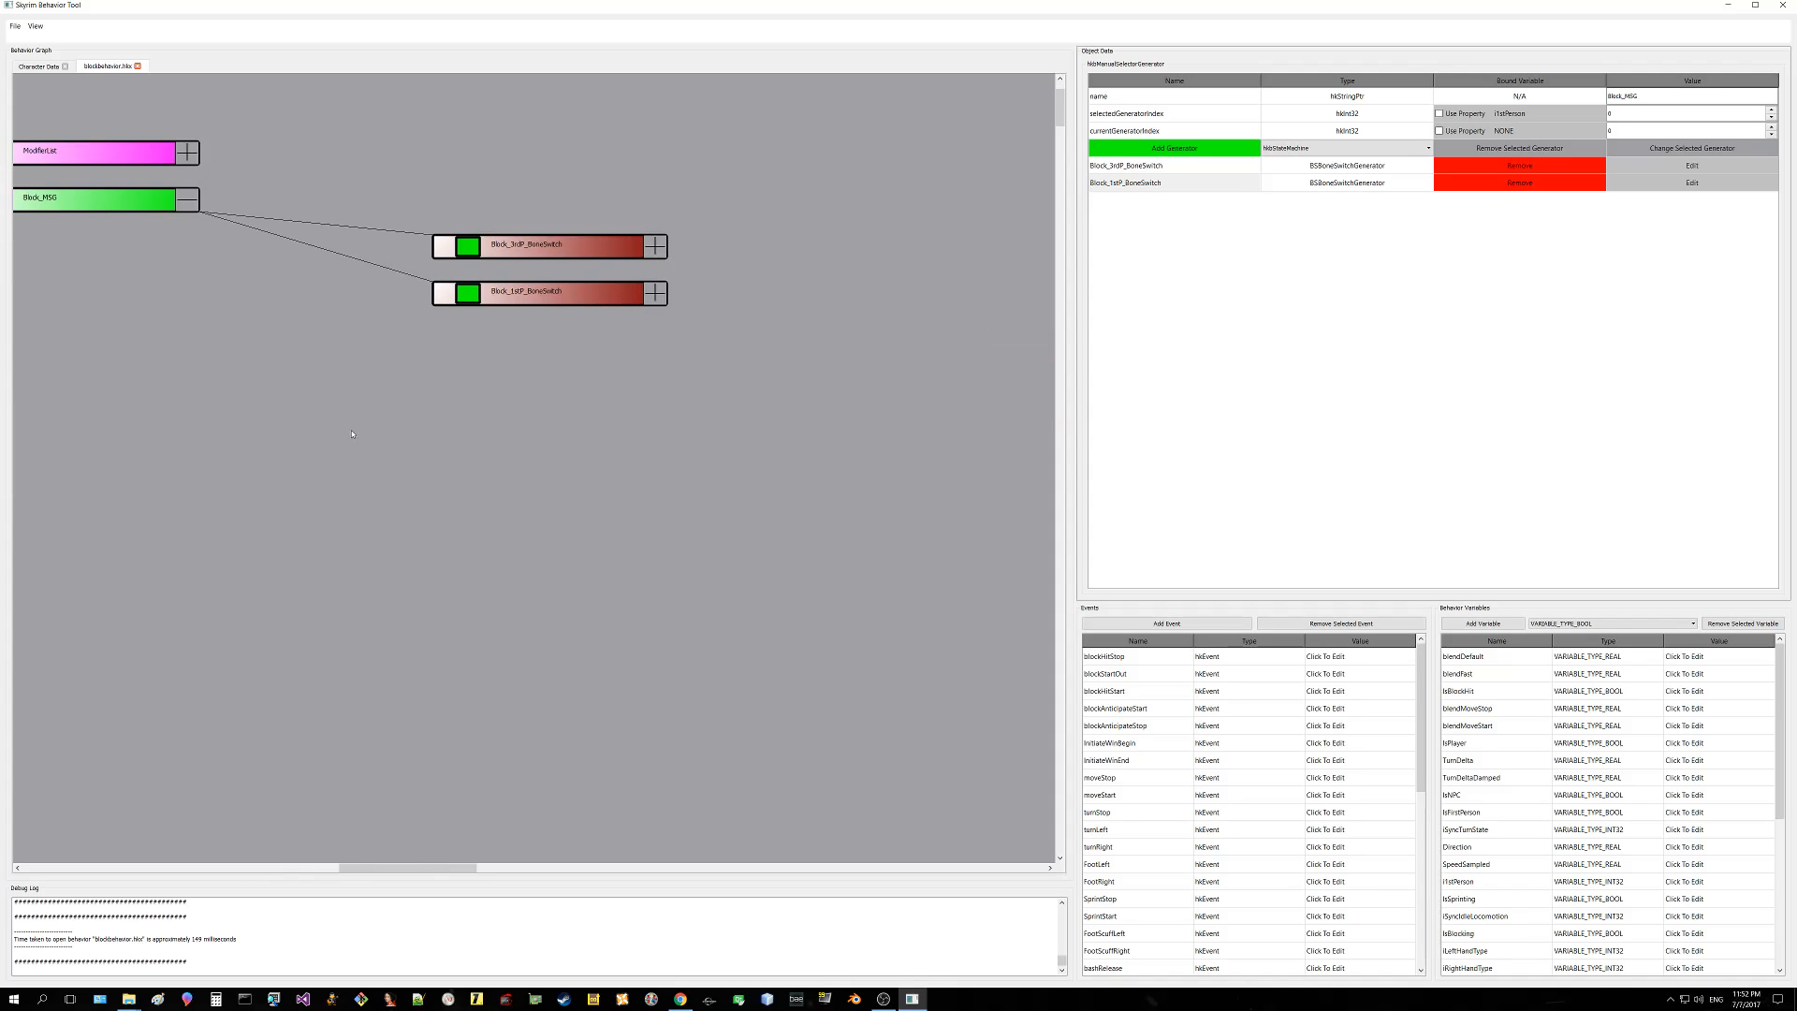
Step: Expand Block_3rdP_BoneSwitch and its Blocking_LowerBody_Behavior state machine in the graph
click(656, 247)
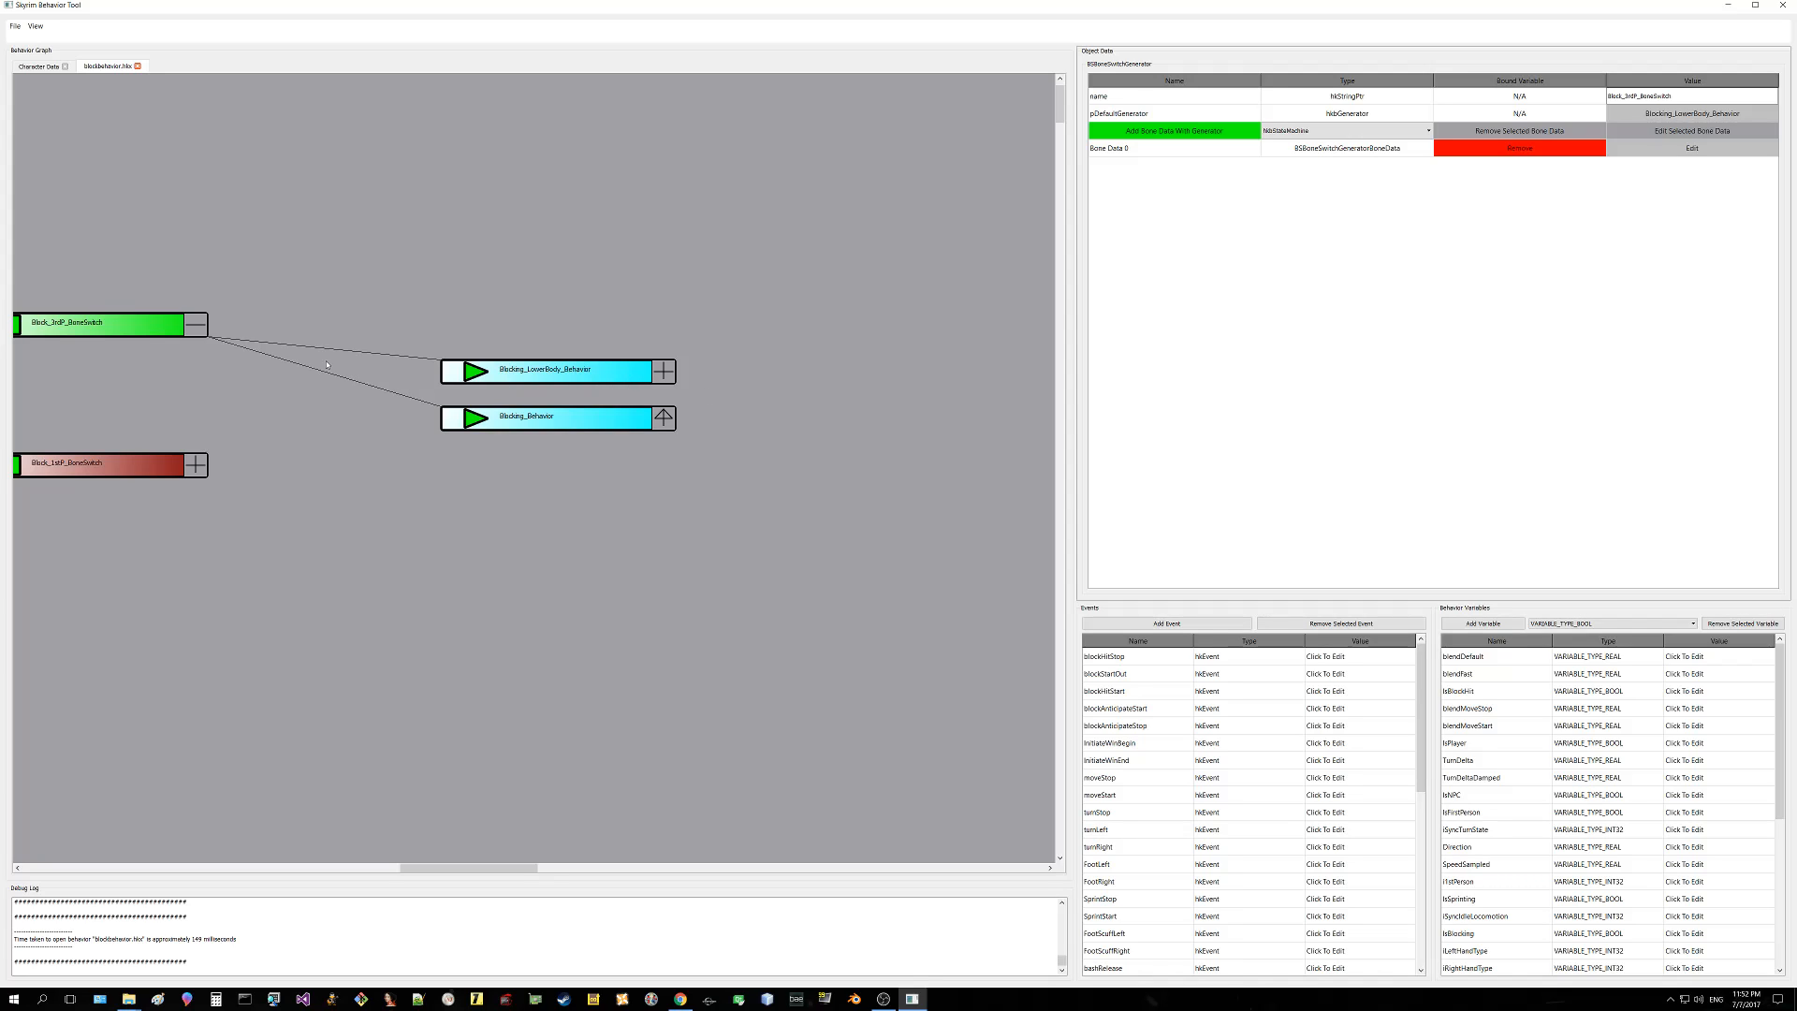
drag(201, 395, 387, 425)
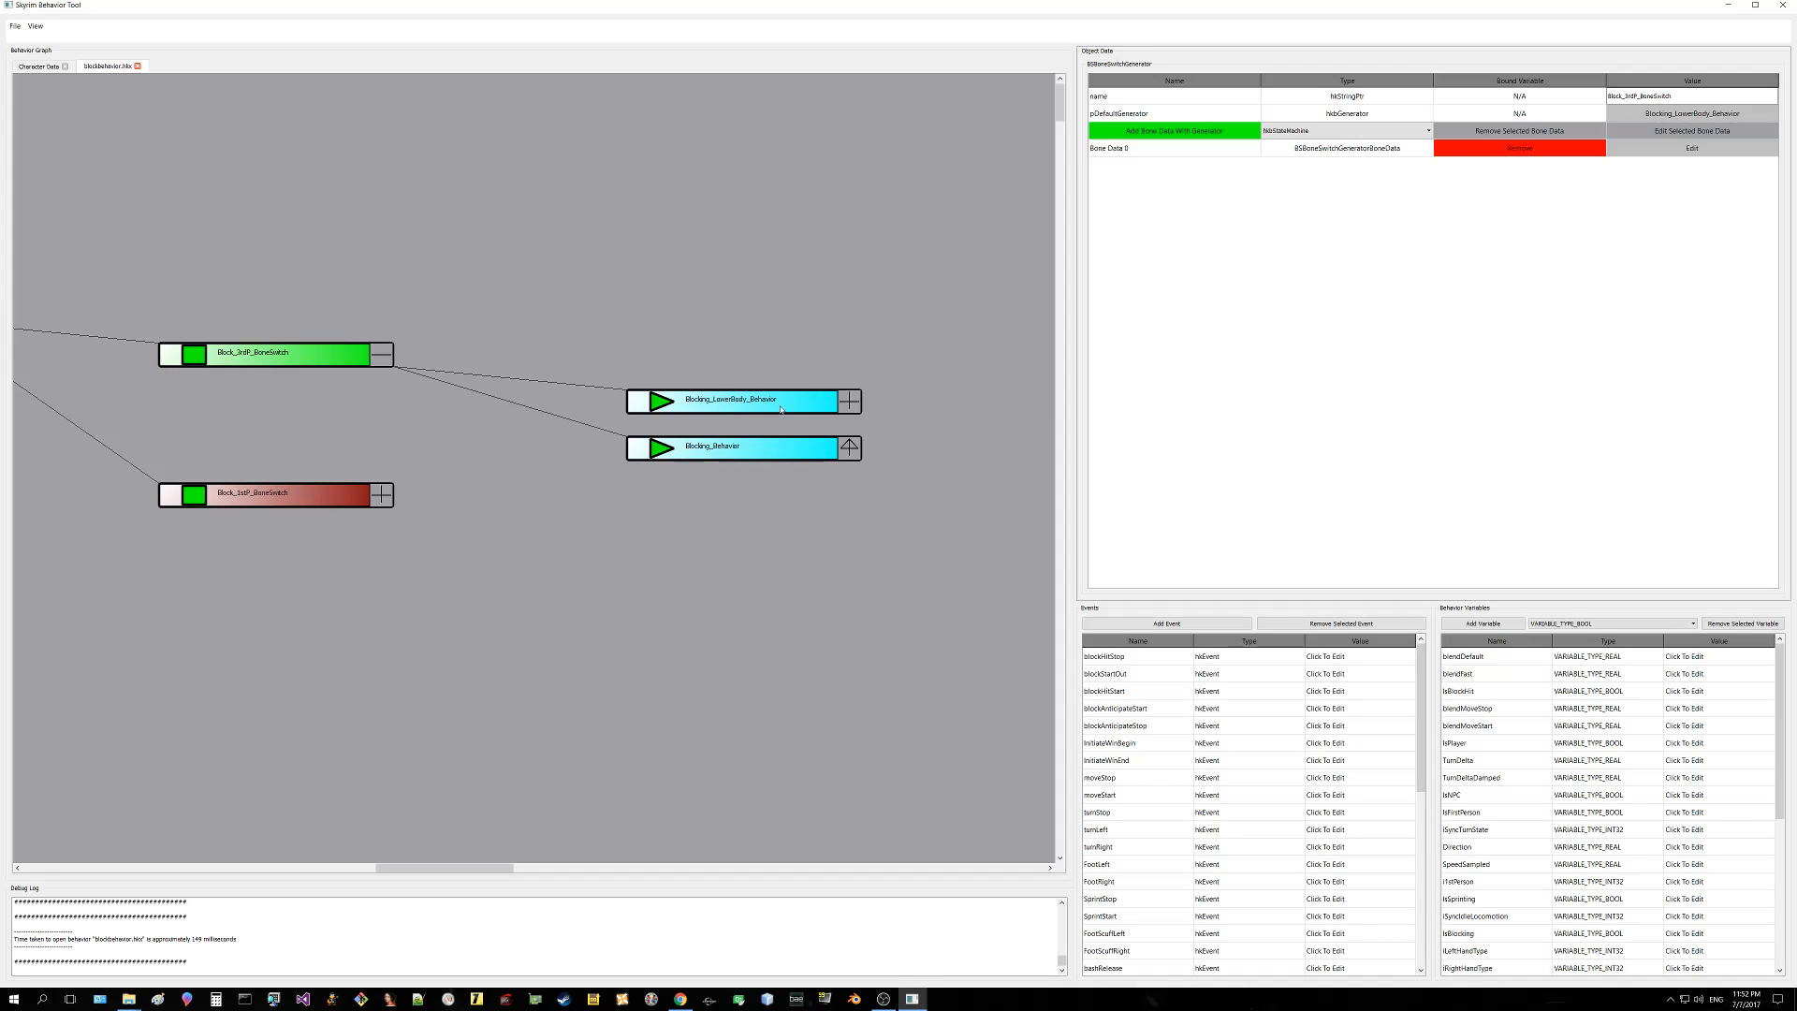
click(849, 405)
drag(802, 494, 524, 407)
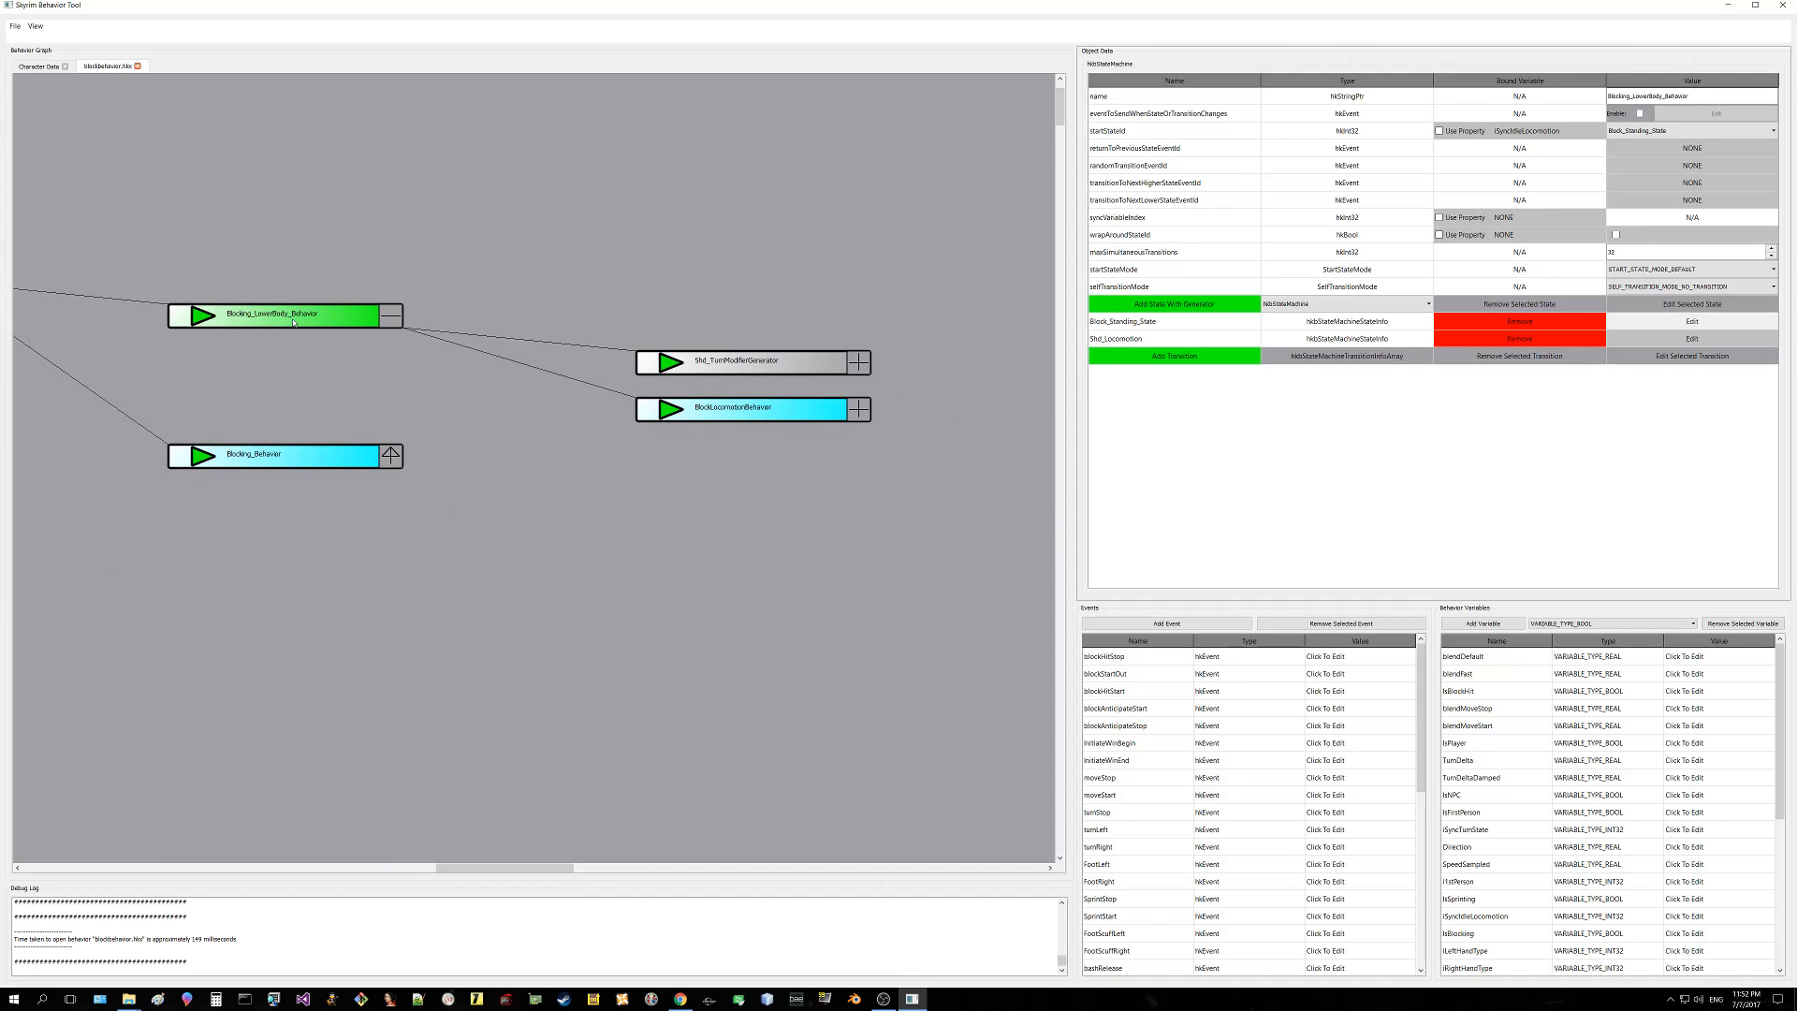
Step: Open Block_Standing_State of Blocking_LowerBody_Behavior and display the settings of its transition to Shd_Locomotion
drag(294, 322, 496, 392)
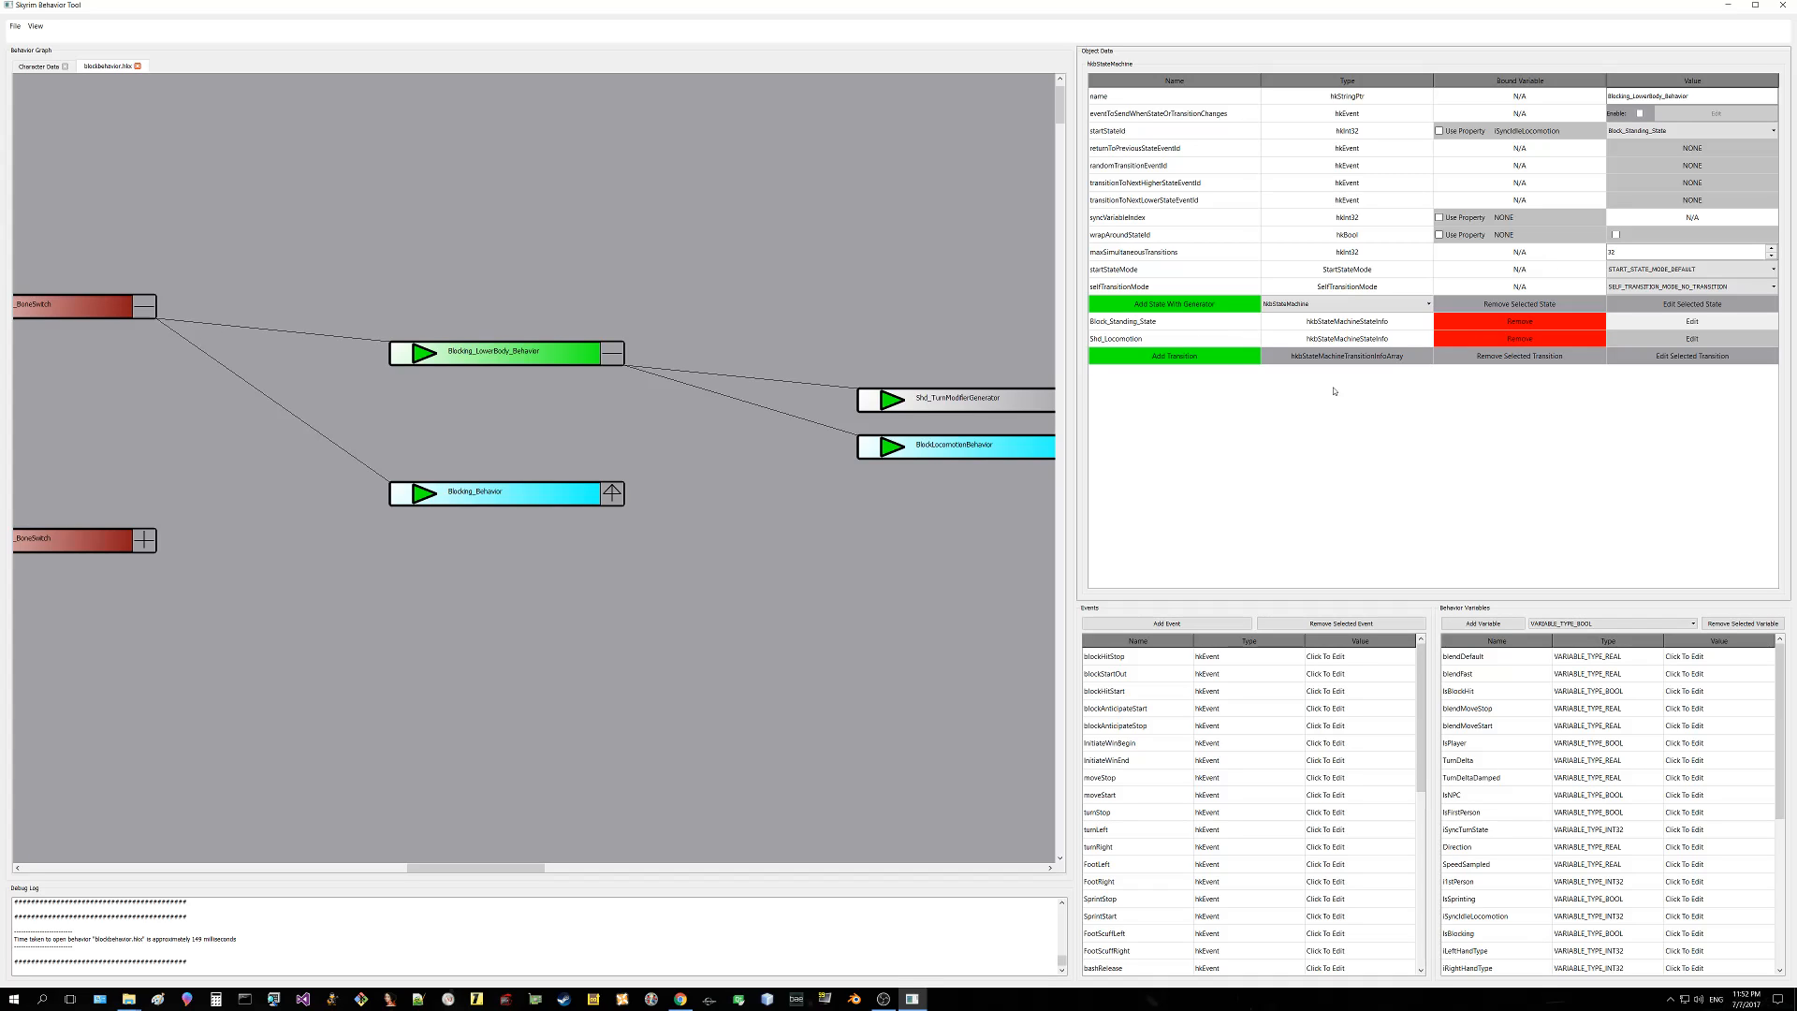
click(1673, 322)
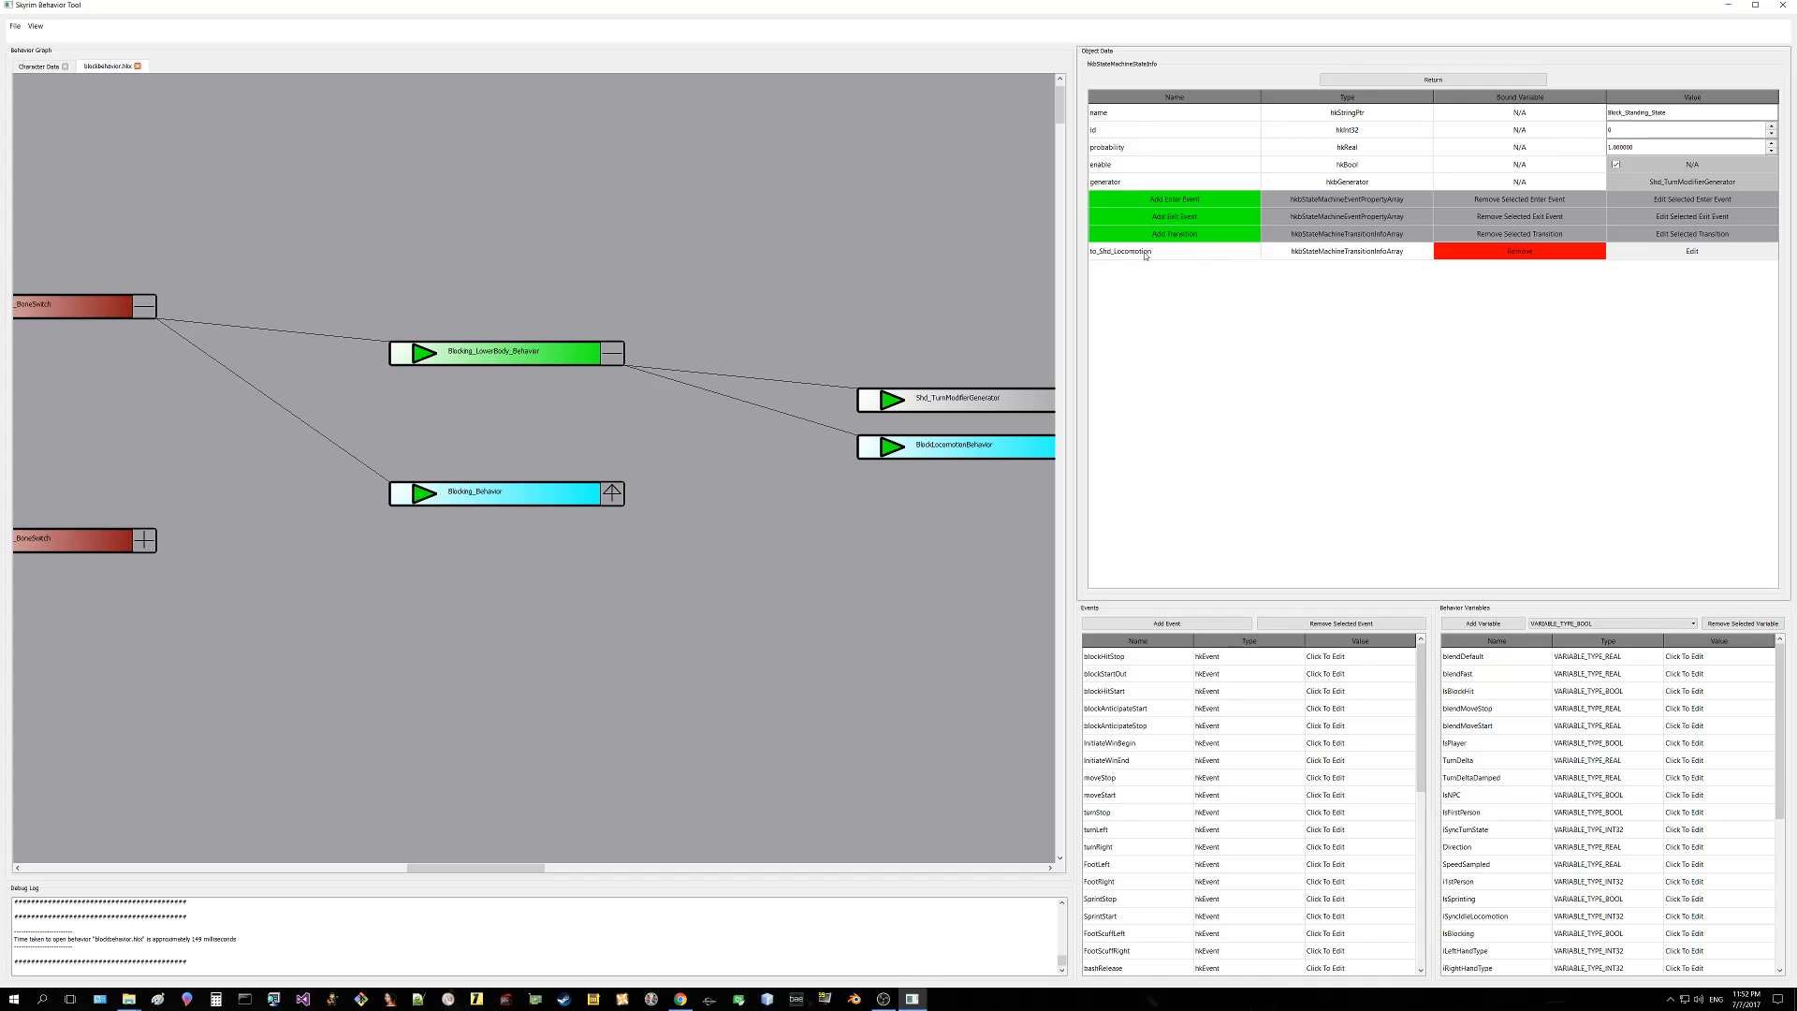
click(1650, 251)
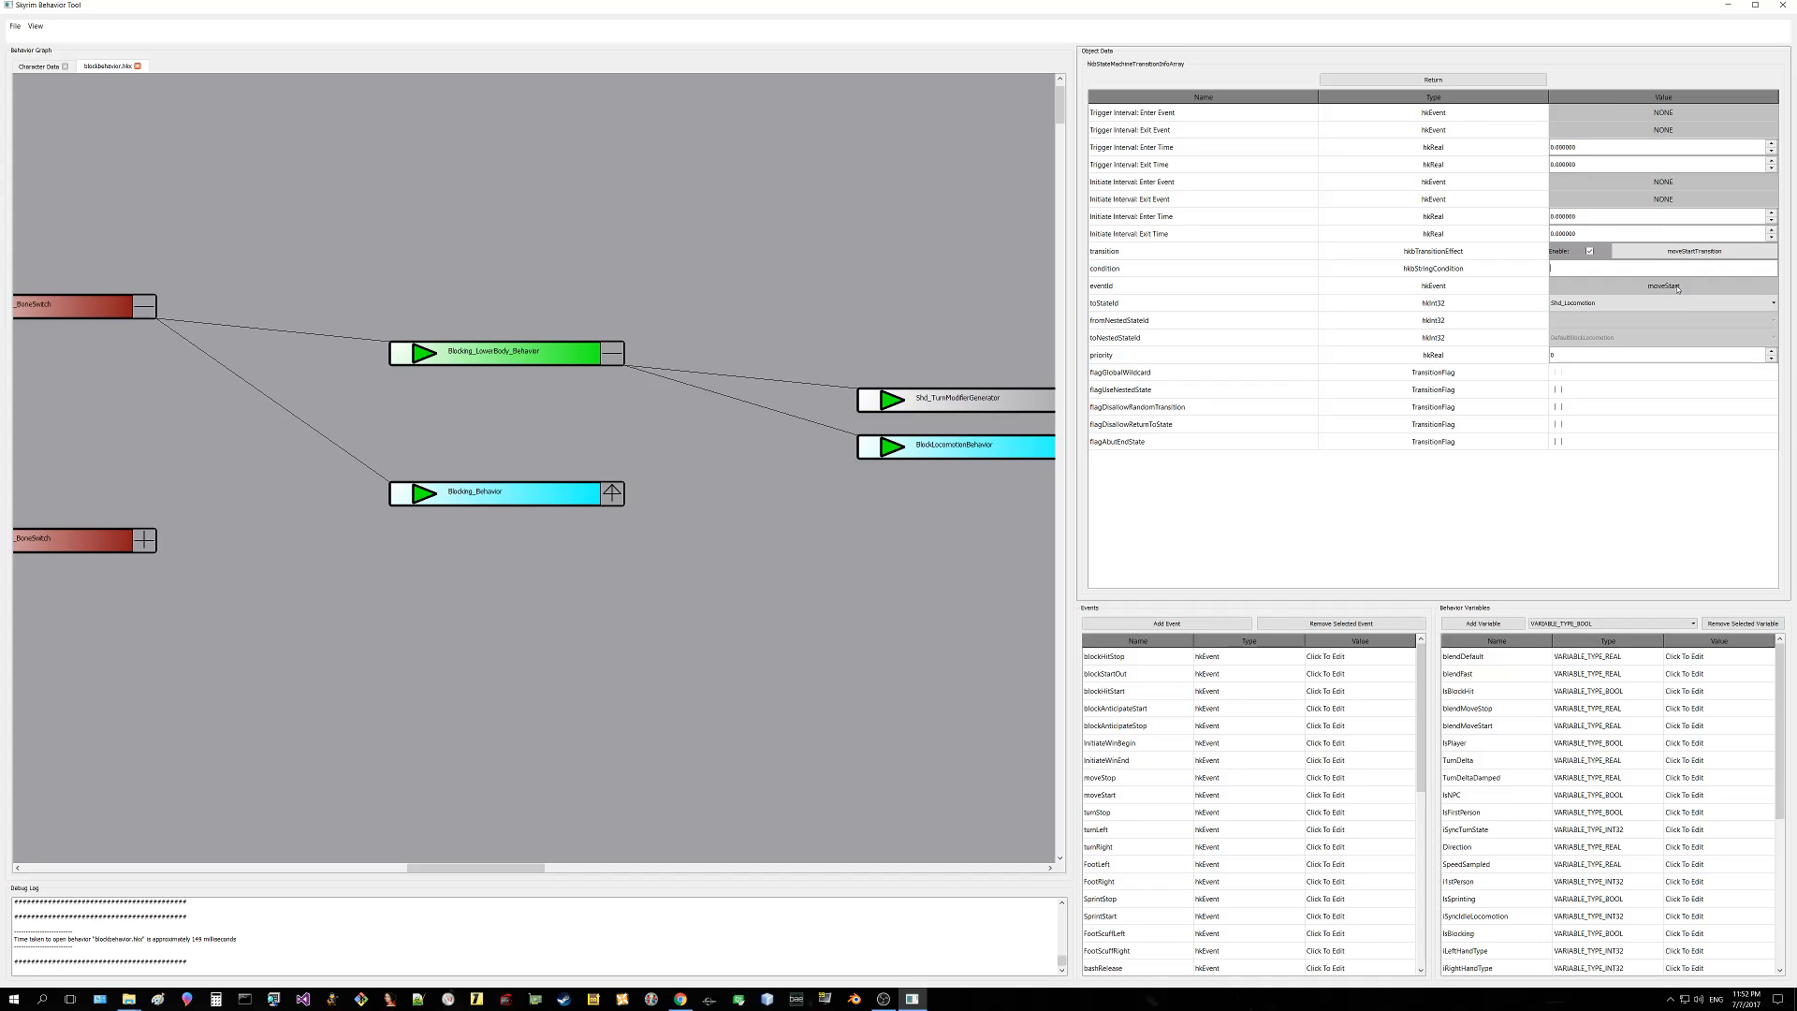
Step: Check the target states available for the transition, keep Shd_Locomotion, and return to the Blocking_LowerBody_Behavior settings
click(1646, 306)
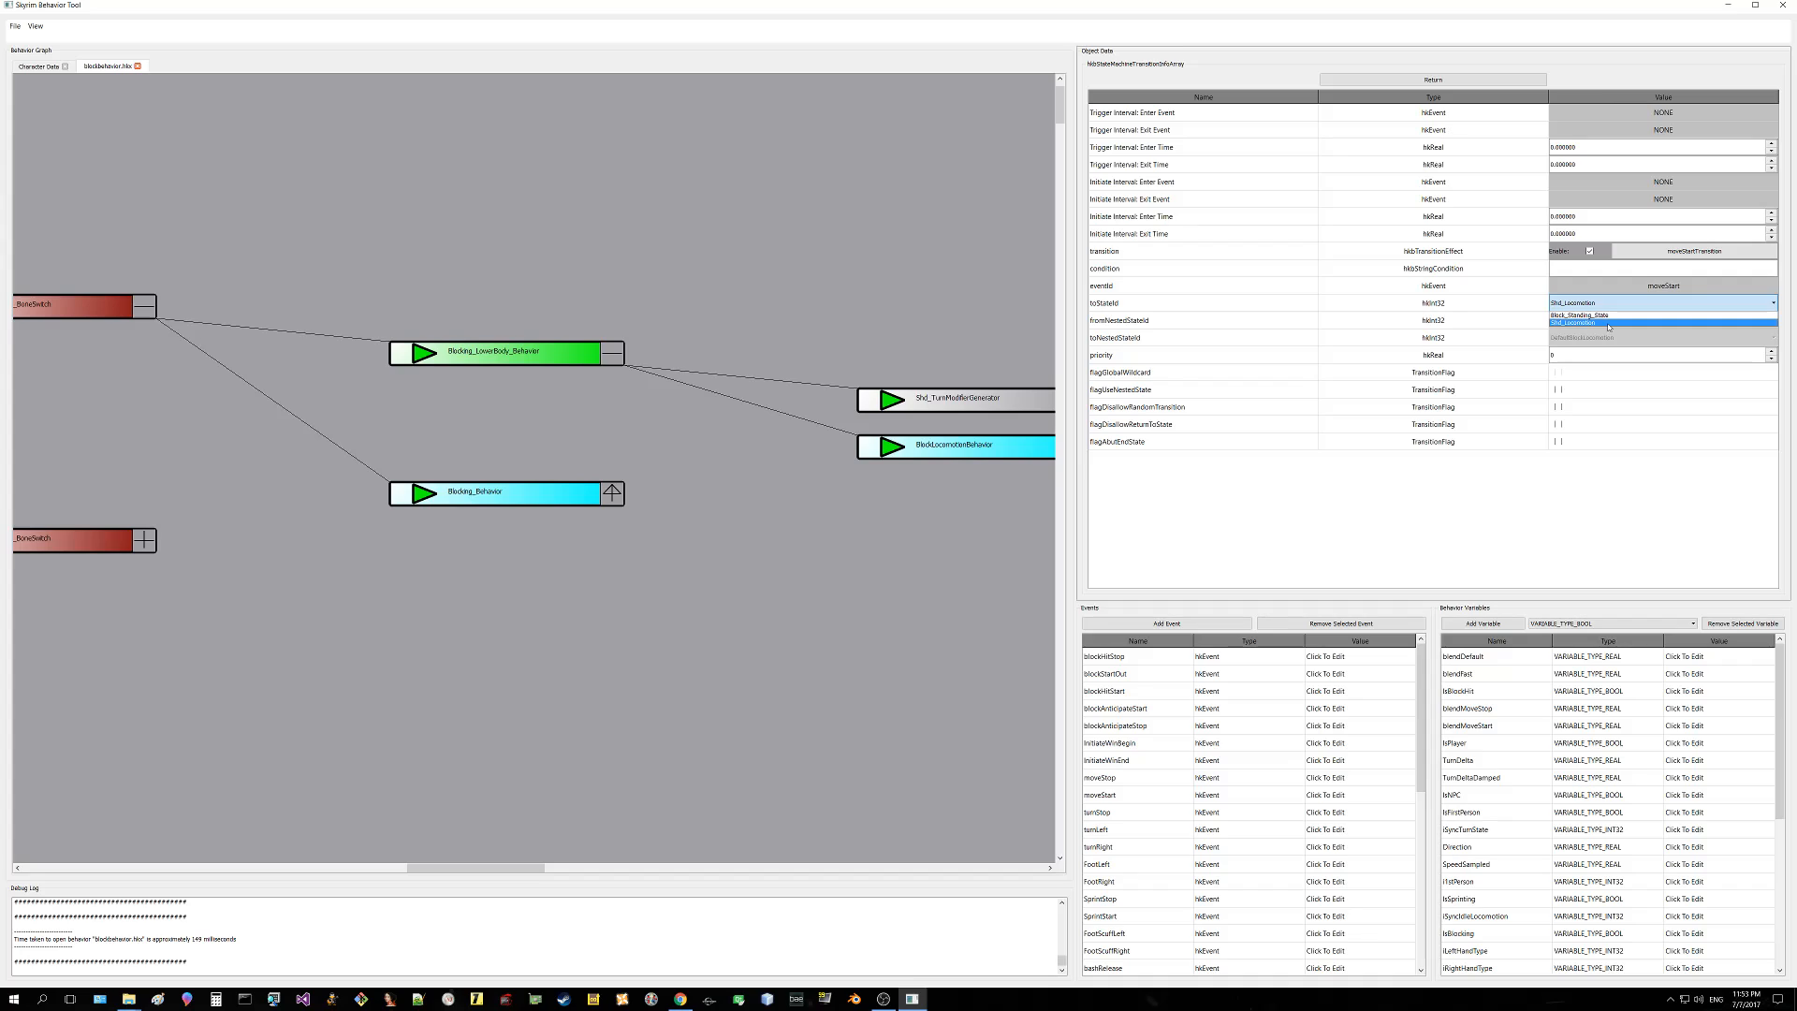
click(1609, 324)
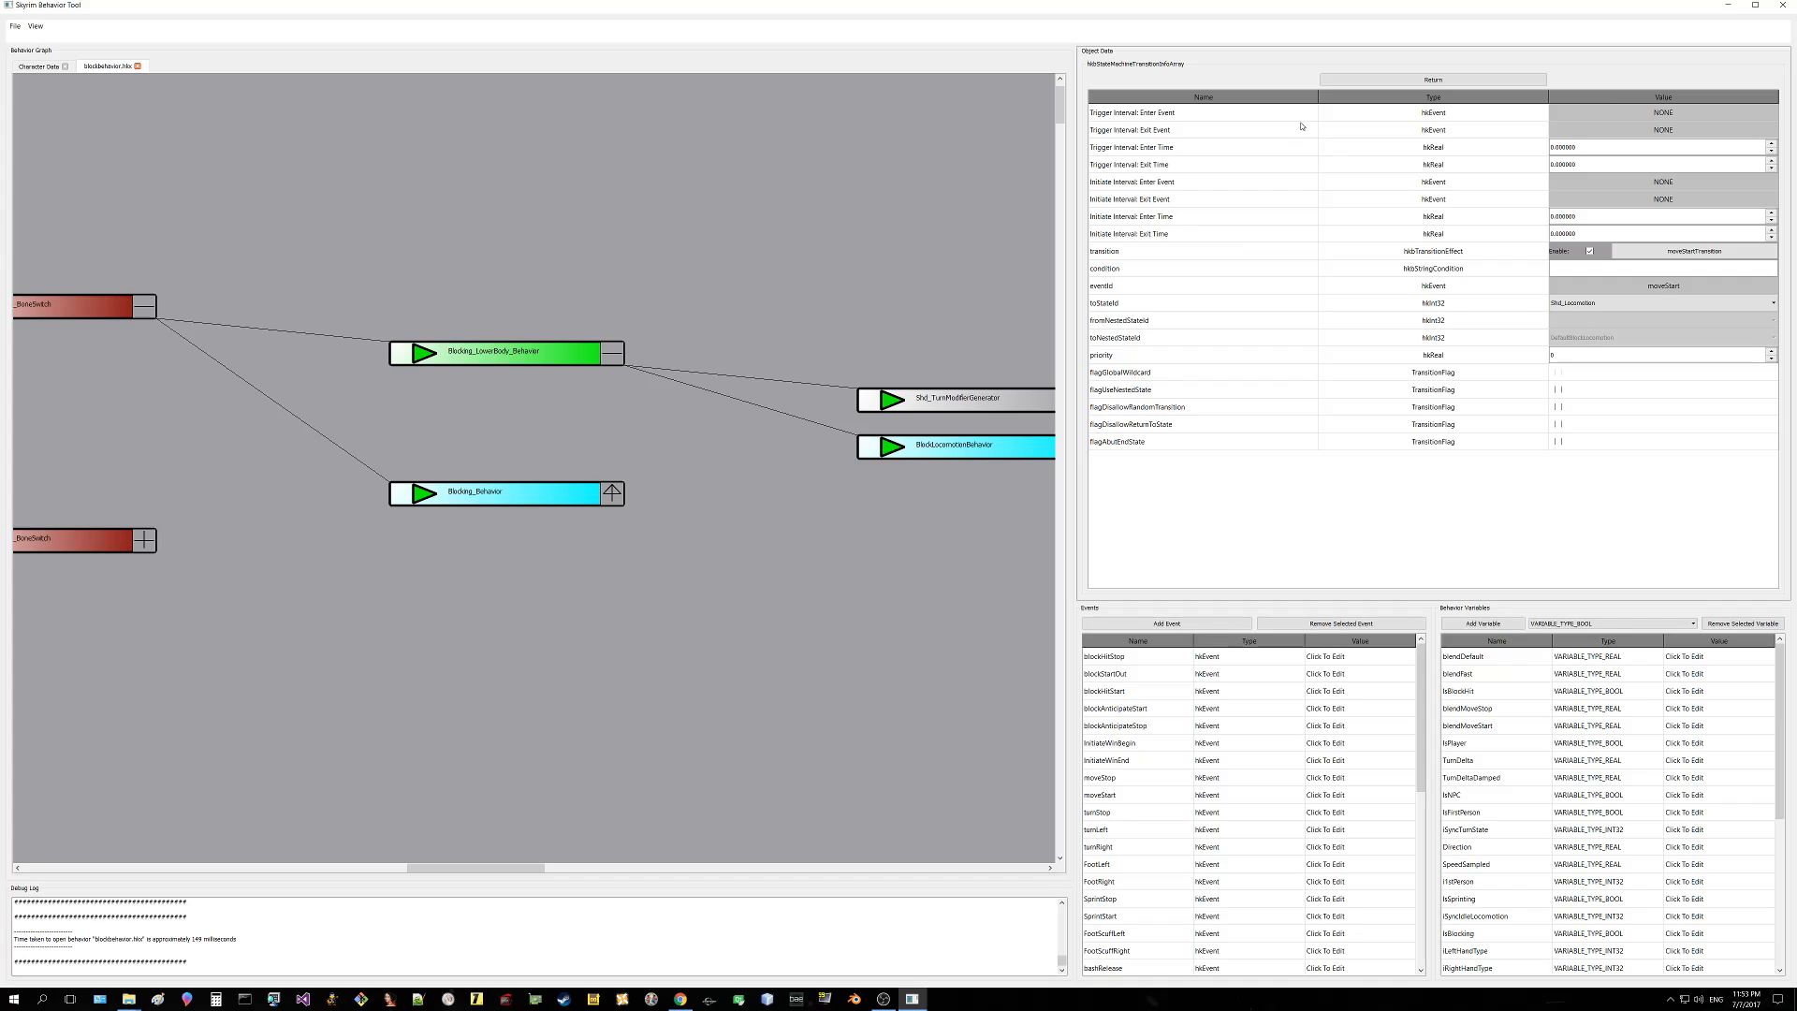
click(1357, 81)
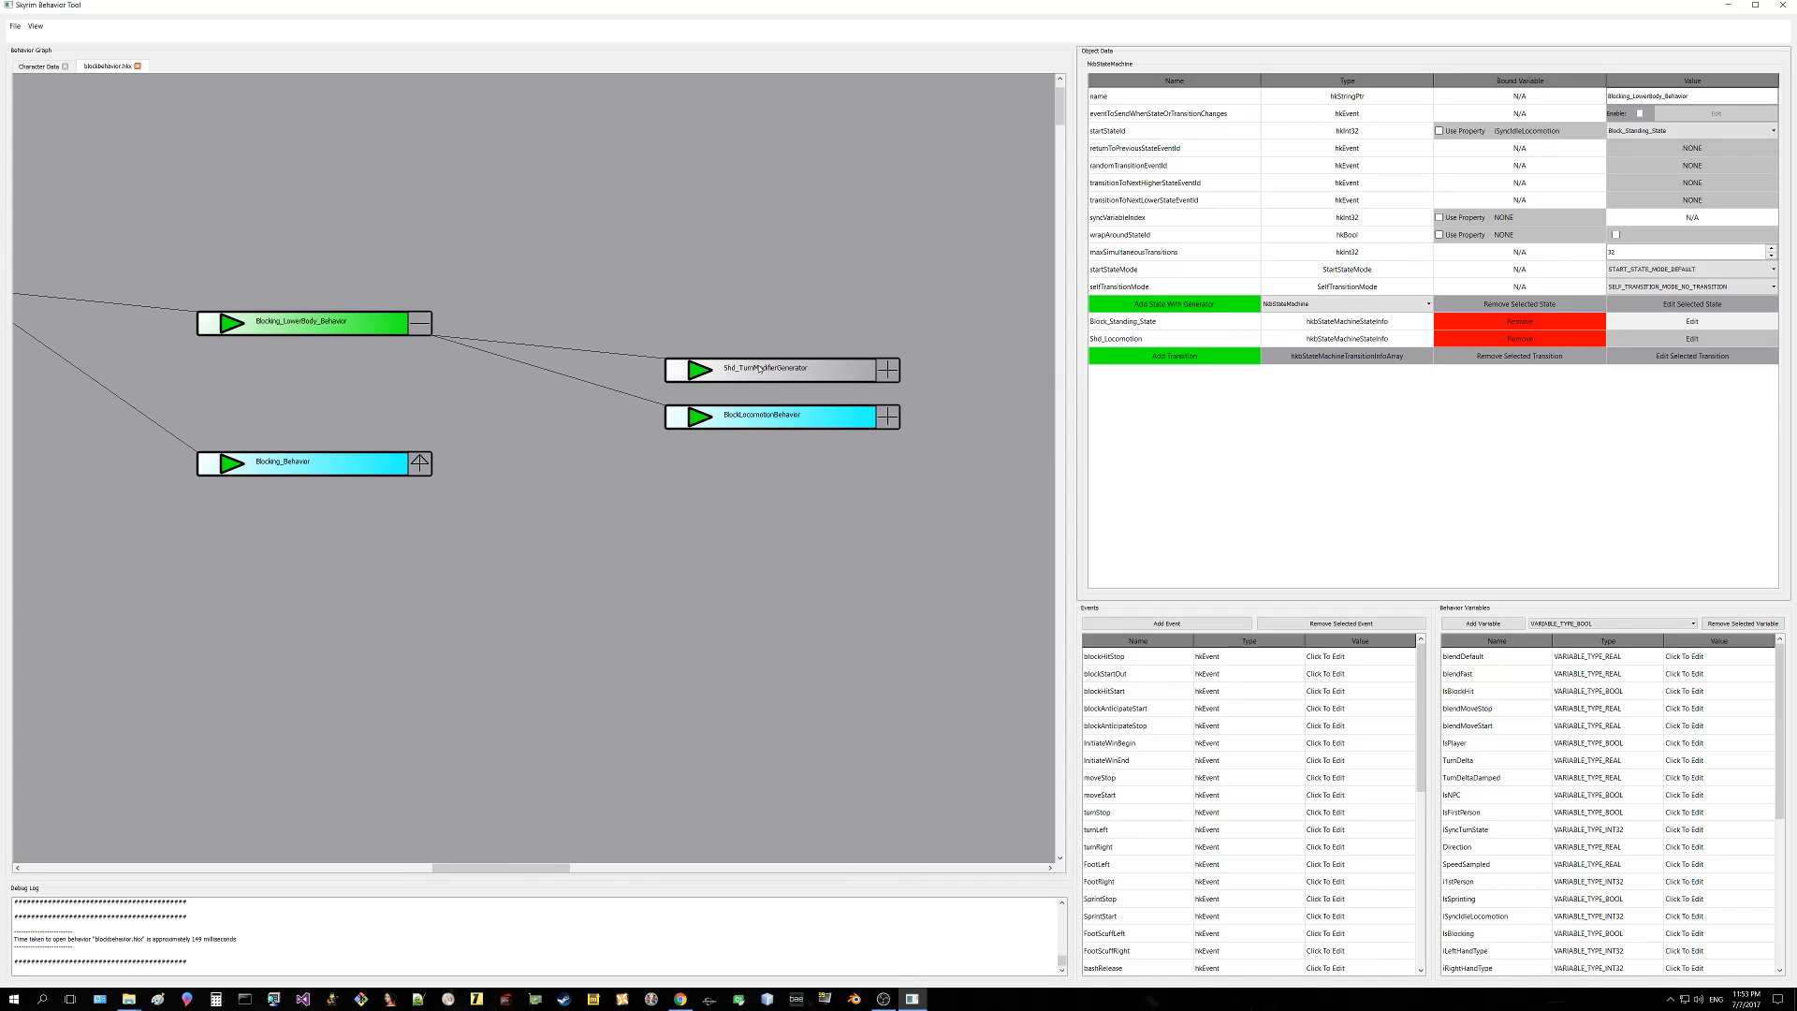
Step: Expand Shd_TurnModifierGenerator in the graph and display the settings of its Block_Standing_State_Blend generator
click(765, 369)
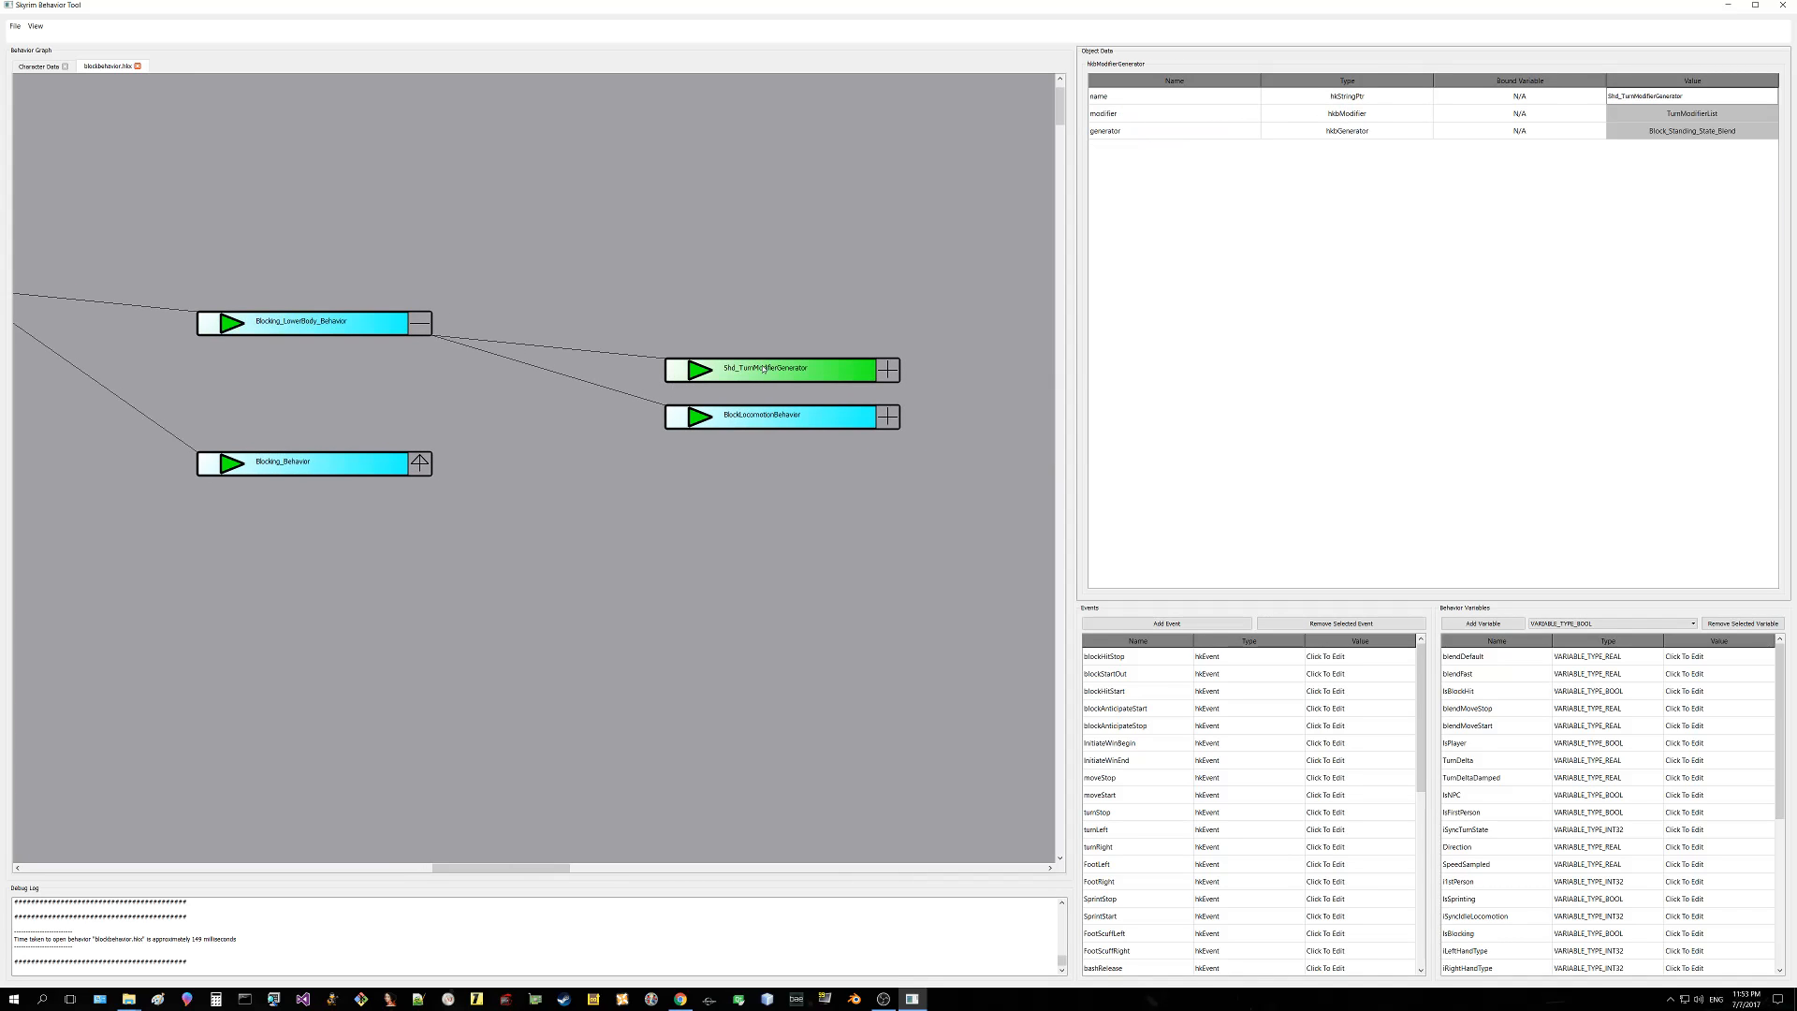
click(887, 371)
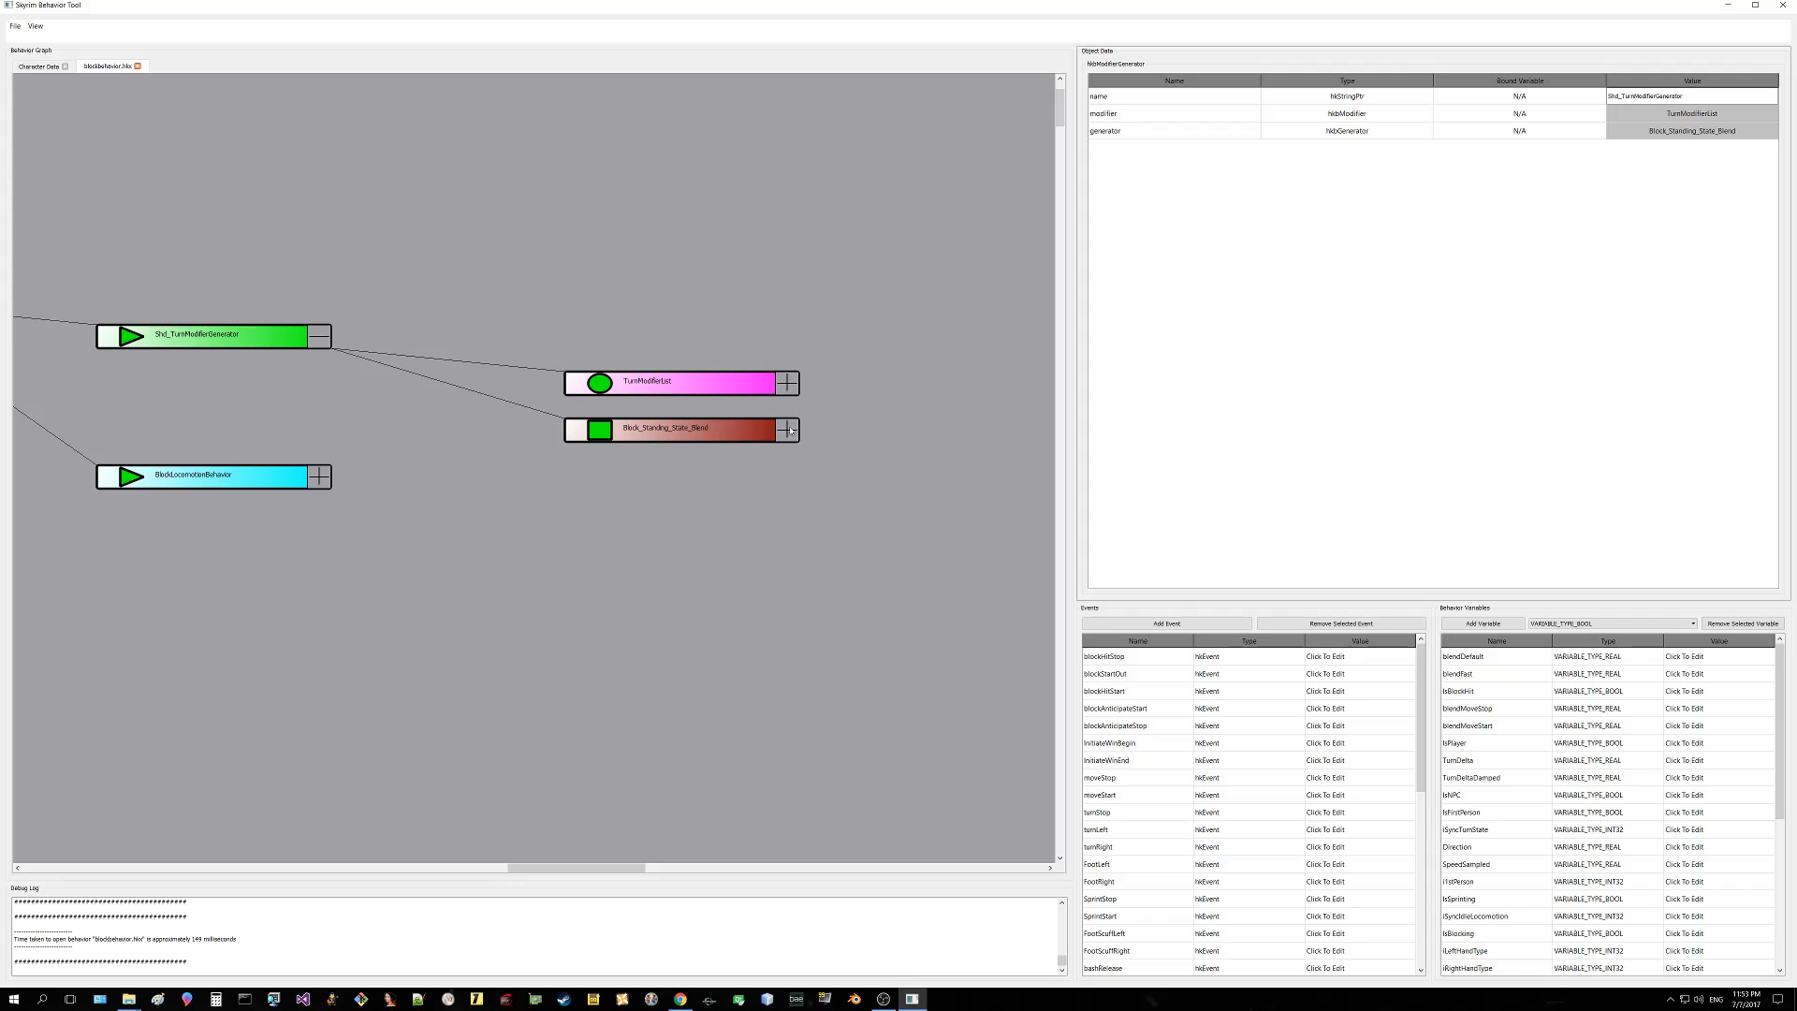
click(693, 429)
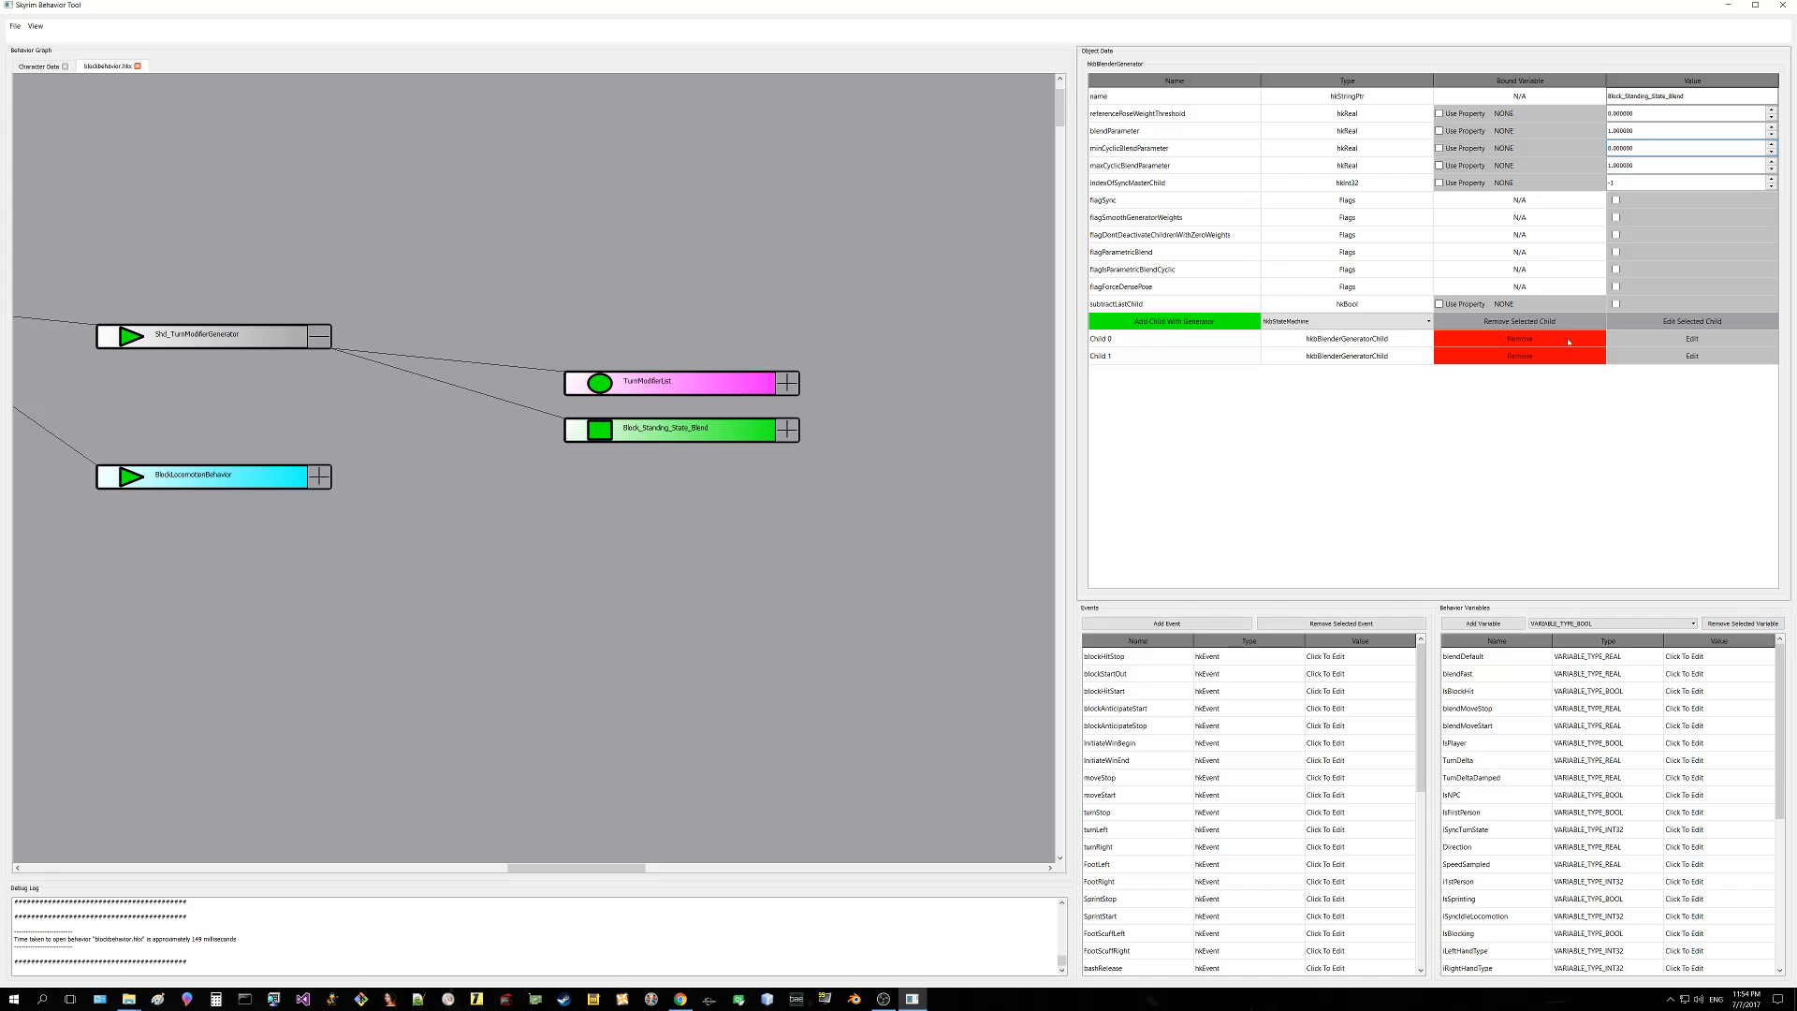
Step: Set the NPC R Foot bone weight to 0.2 in the boneWeights array of Block_Standing_State_Blend's Child 0
click(1692, 341)
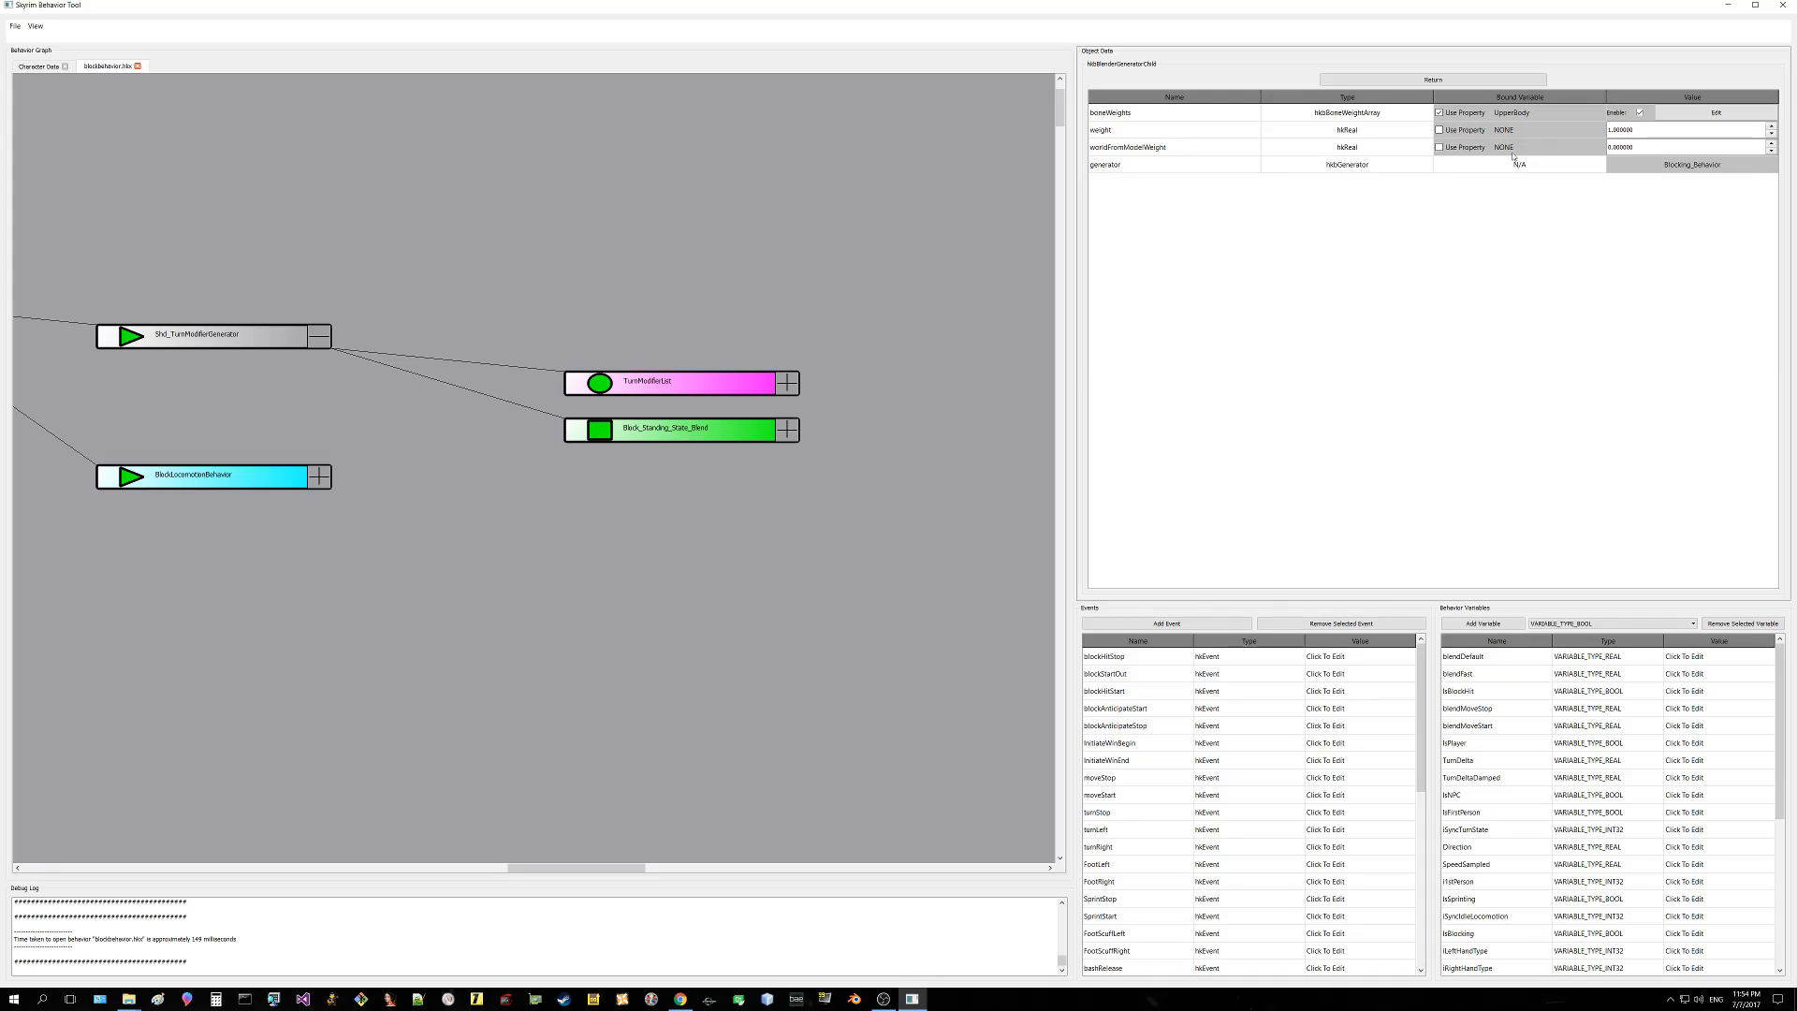
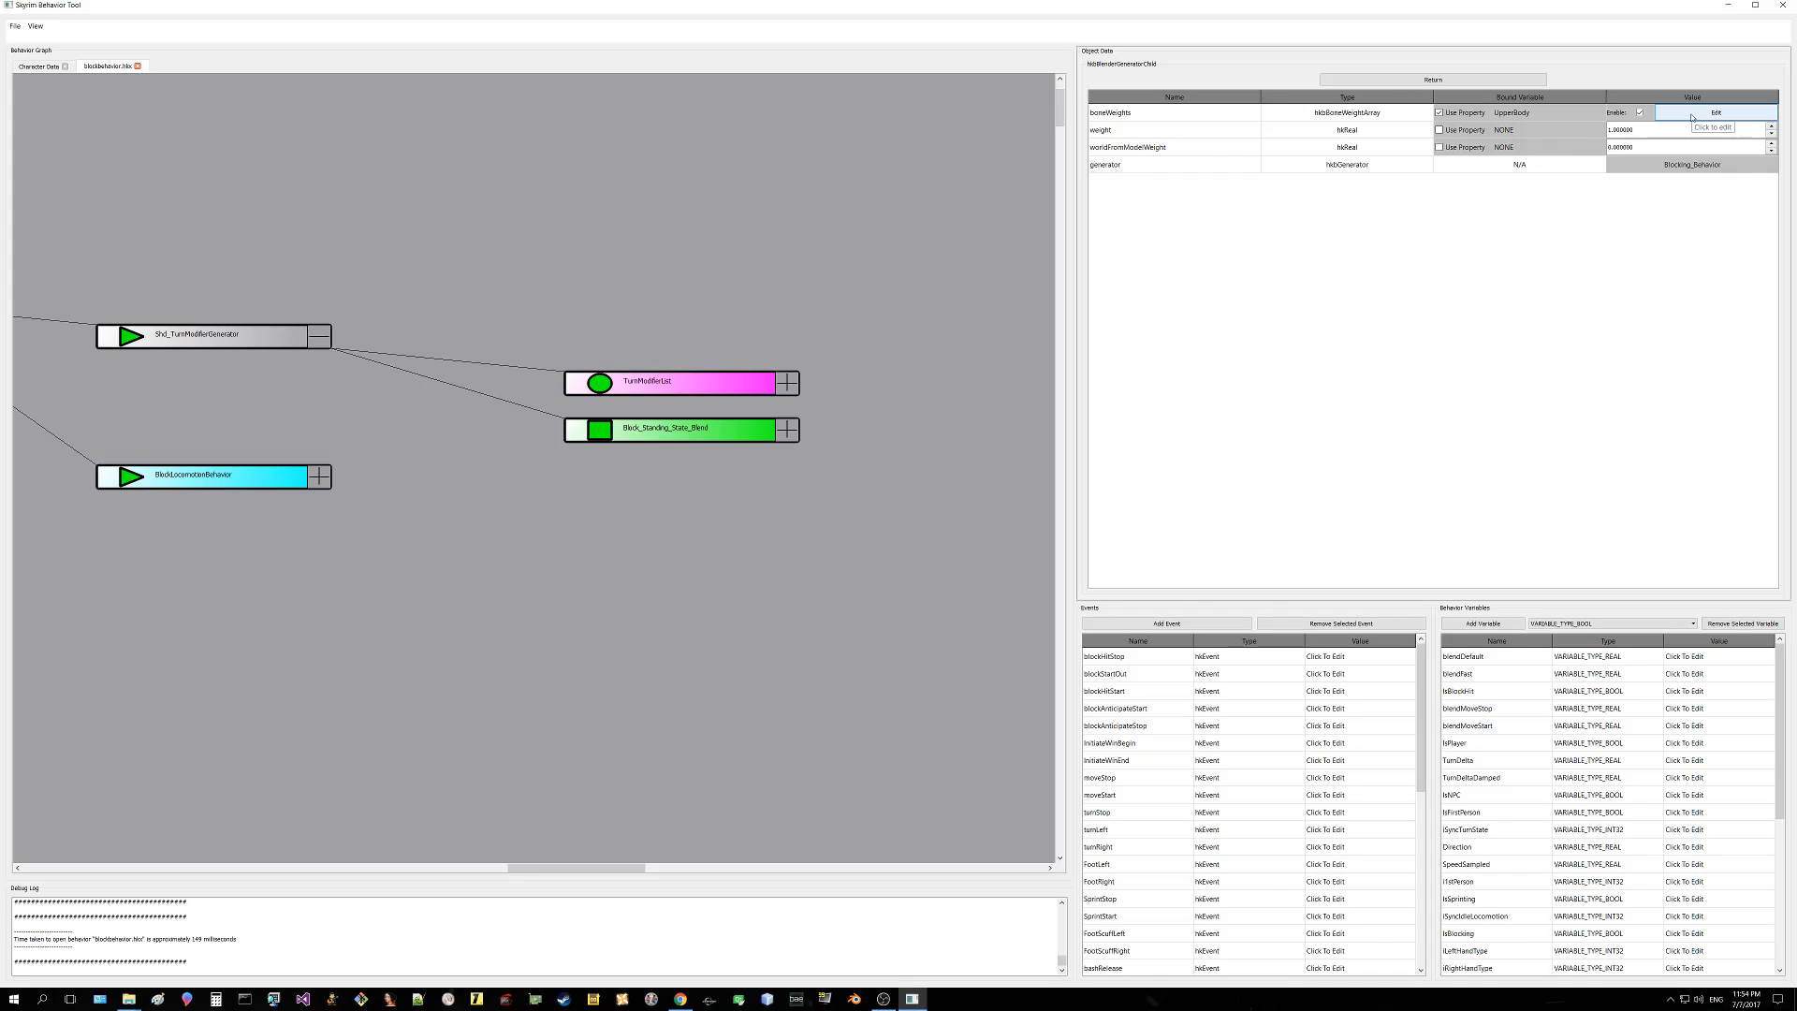
click(1691, 113)
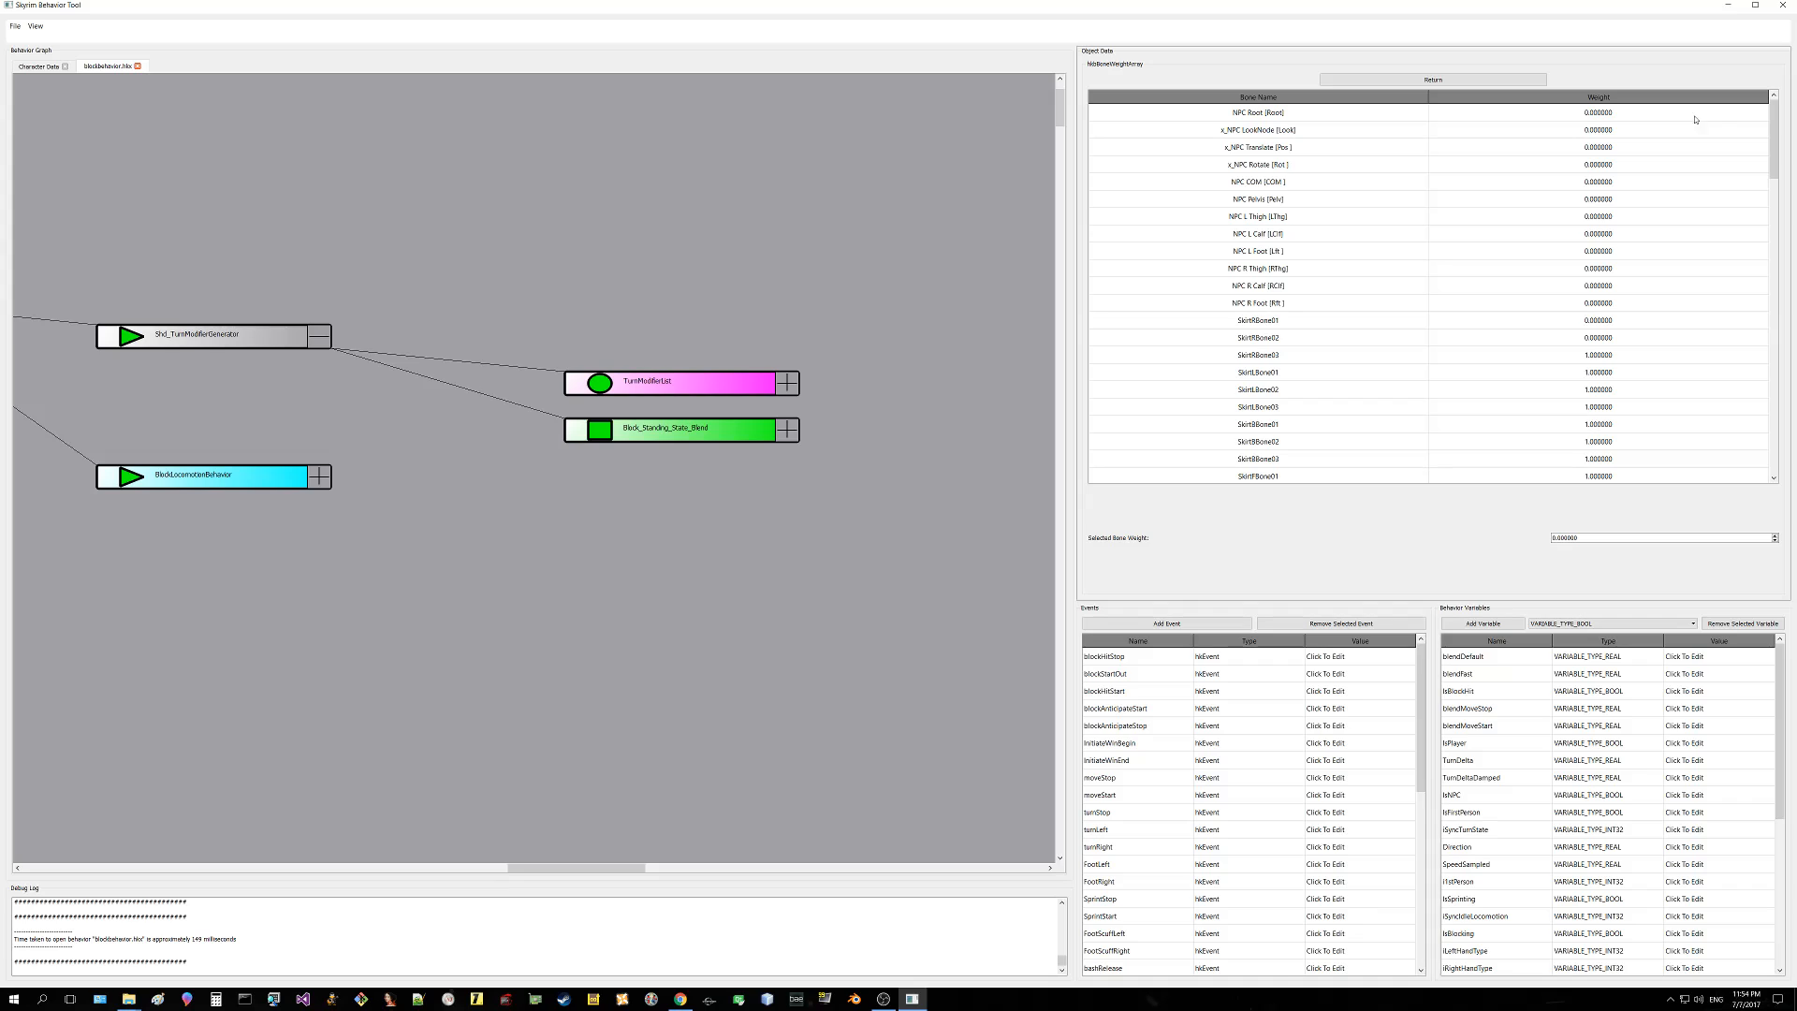
mouse_move(1773, 162)
mouse_down()
mouse_move(1773, 300)
mouse_move(1775, 153)
mouse_up()
mouse_move(1771, 164)
mouse_down()
mouse_move(1770, 222)
mouse_move(1771, 153)
mouse_move(1775, 187)
mouse_up()
click(1564, 198)
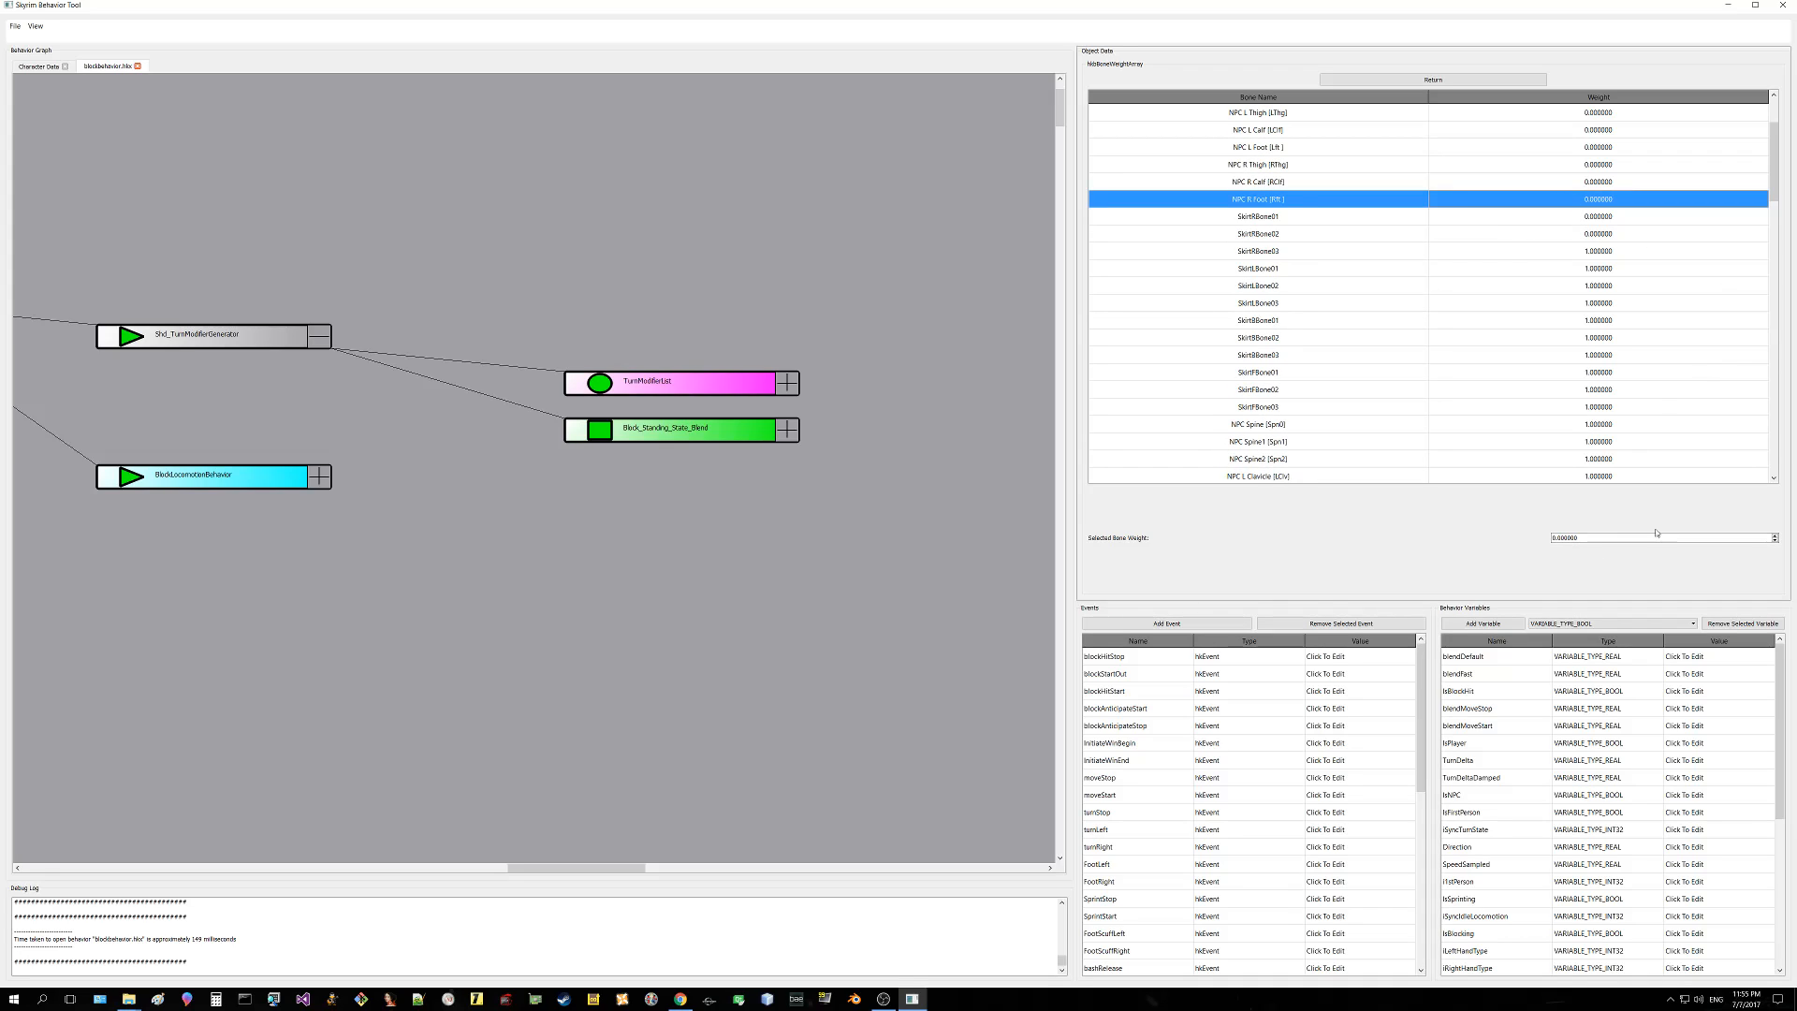
click(1776, 538)
text(0.2)
click(1600, 233)
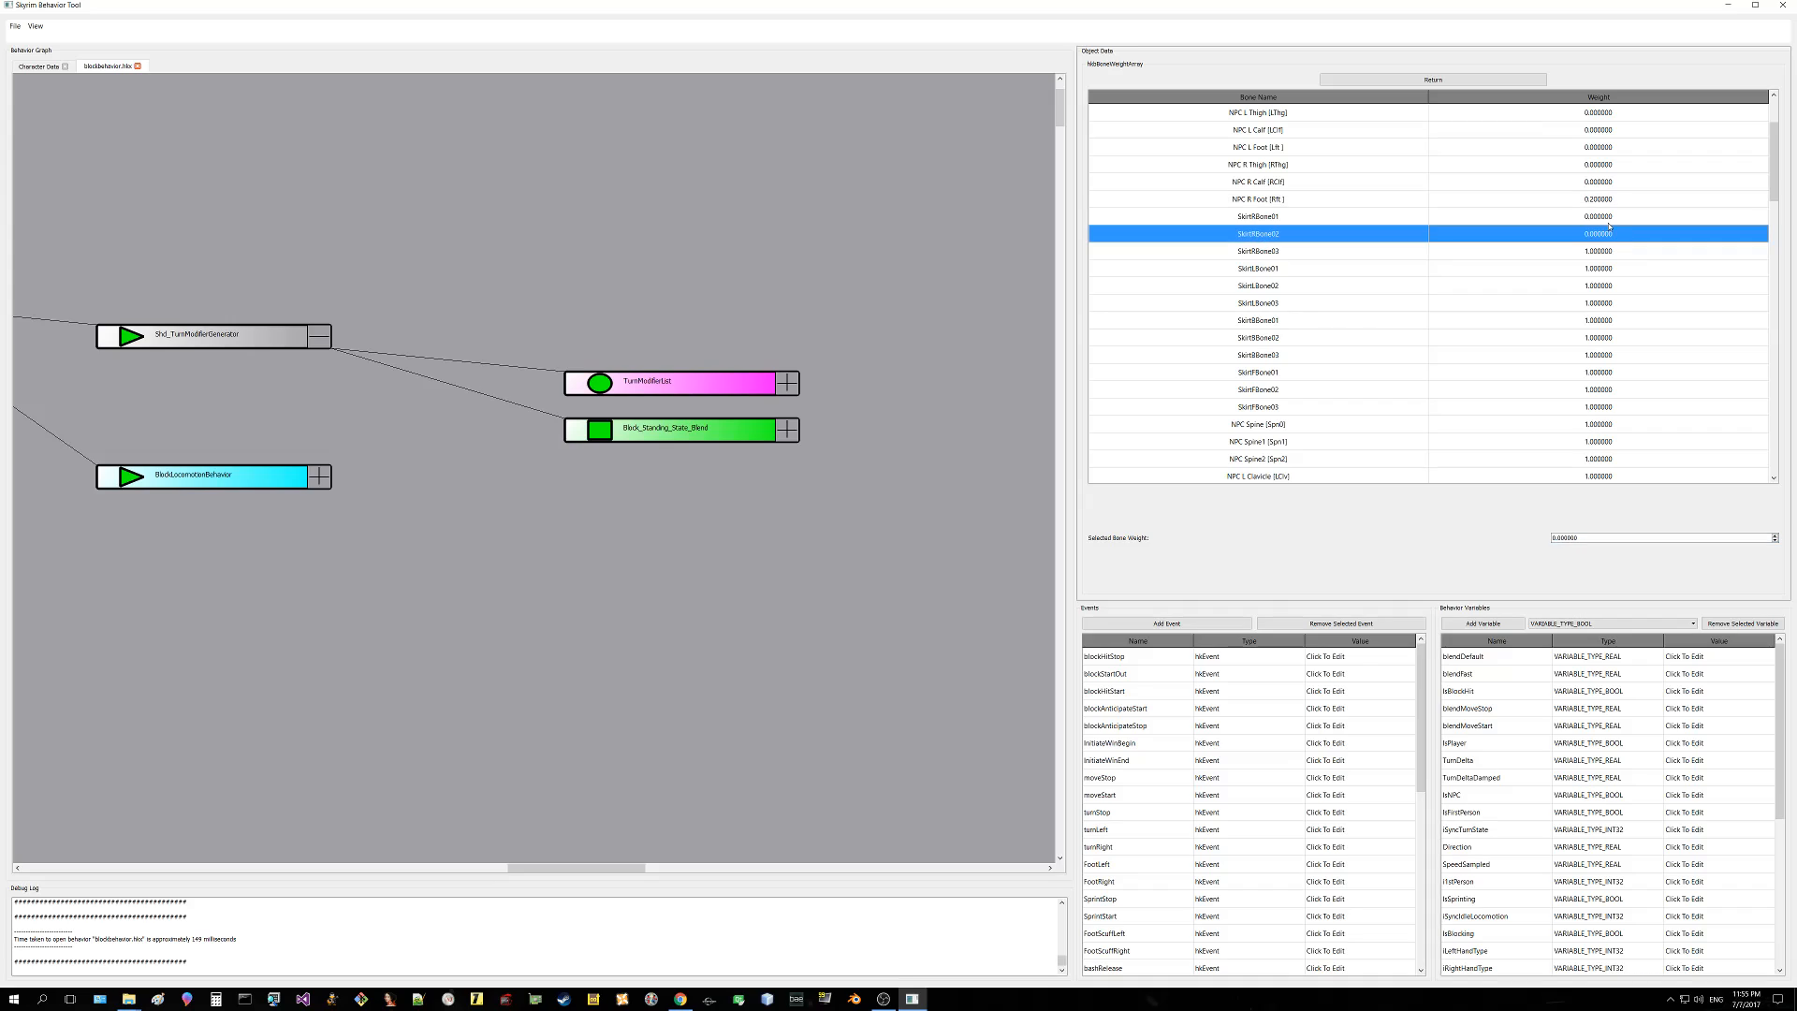
click(1598, 199)
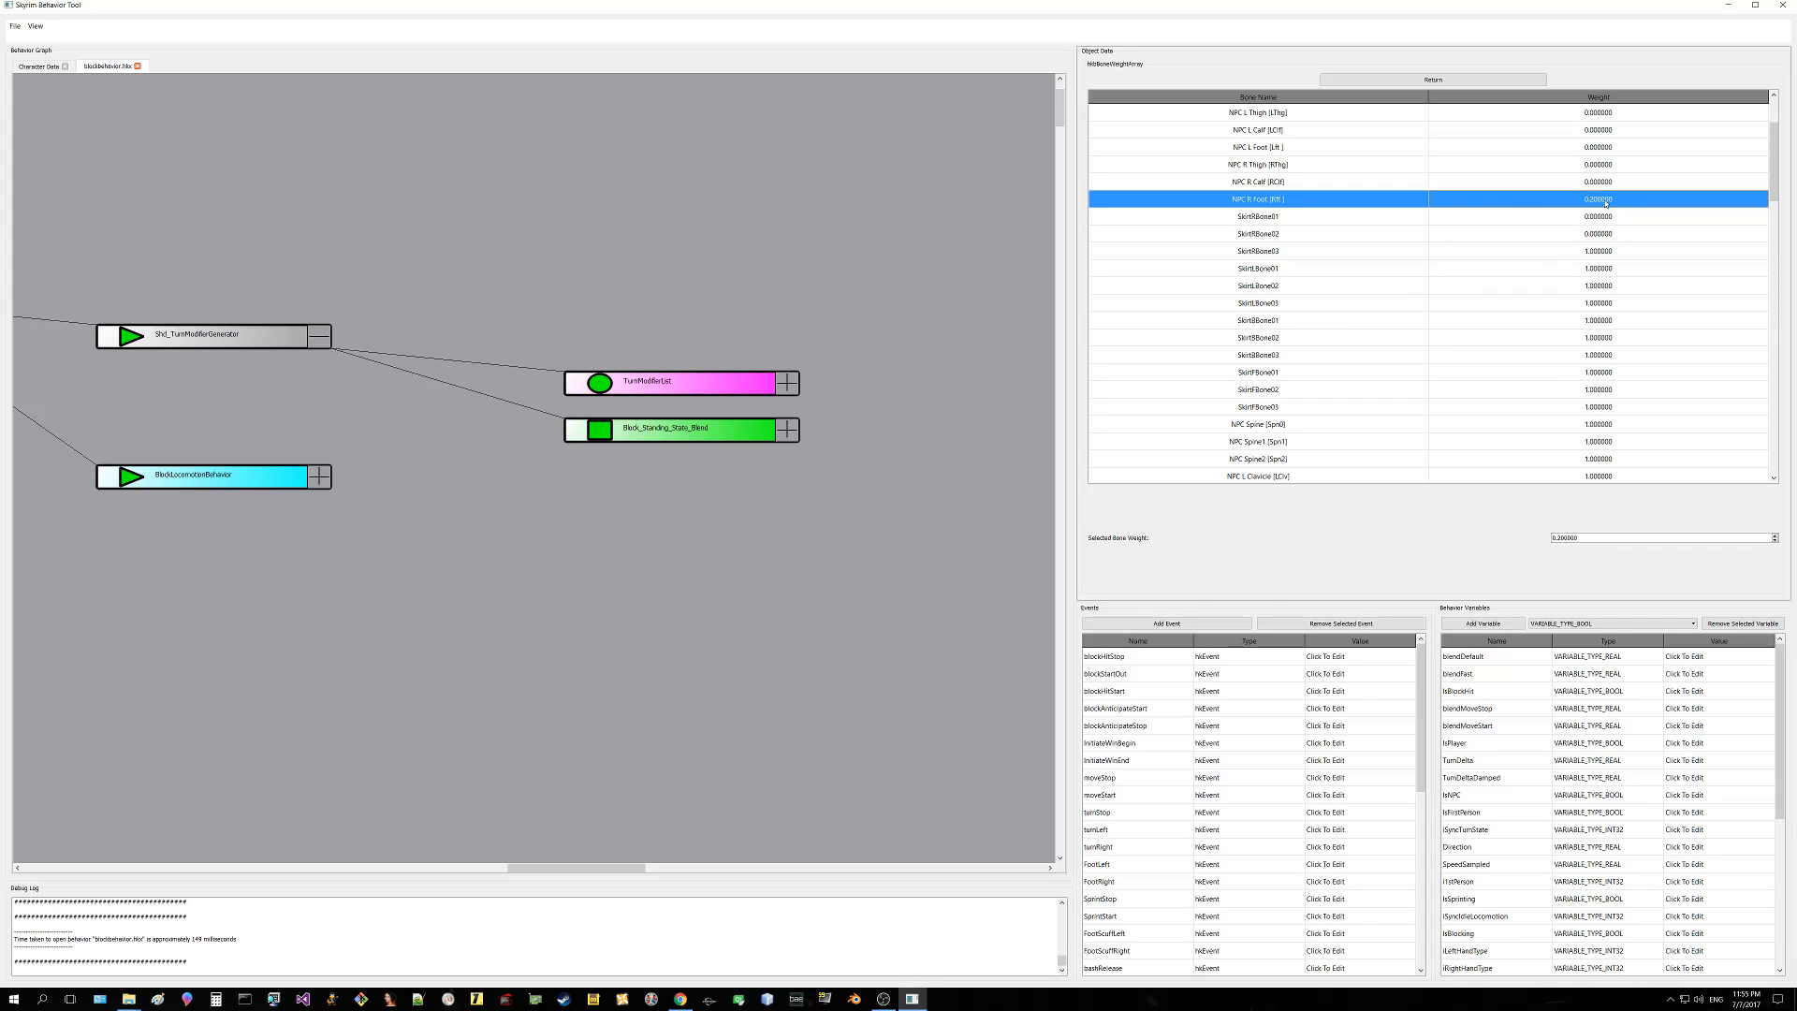
Step: Return to the Block_Standing_State_Blend settings and expand that blender generator in the graph
click(1479, 81)
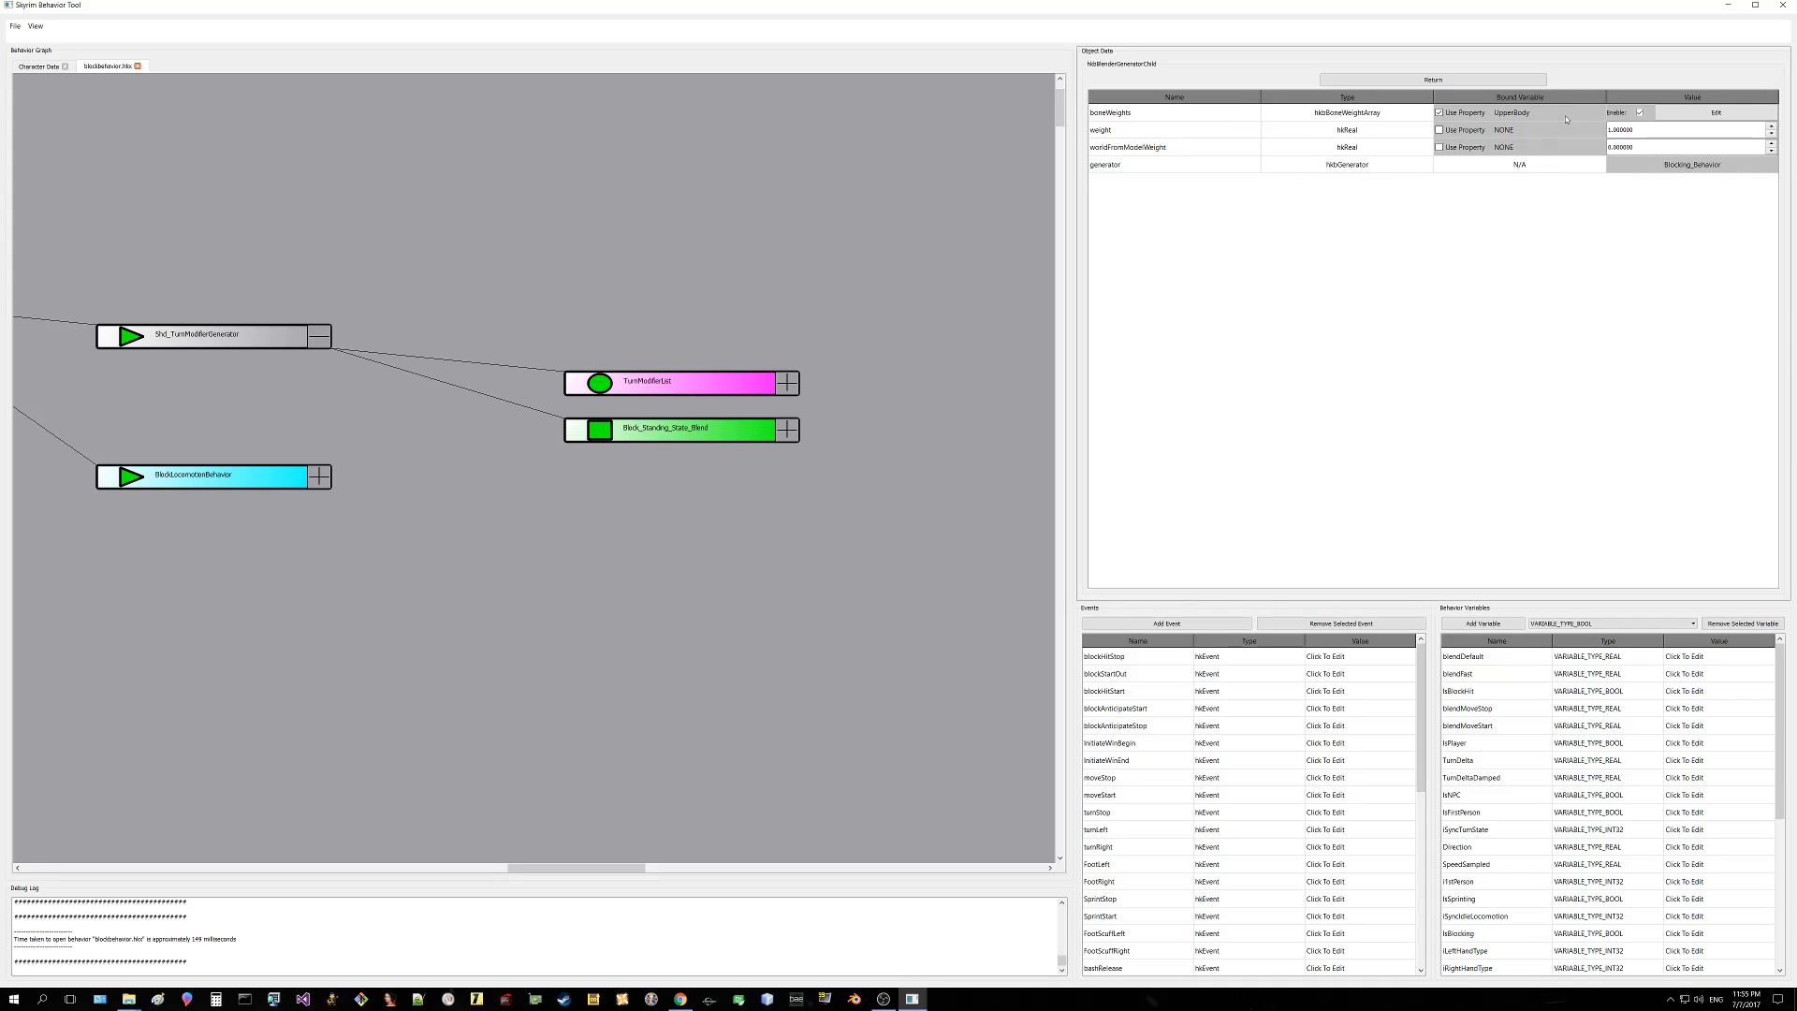
click(1535, 80)
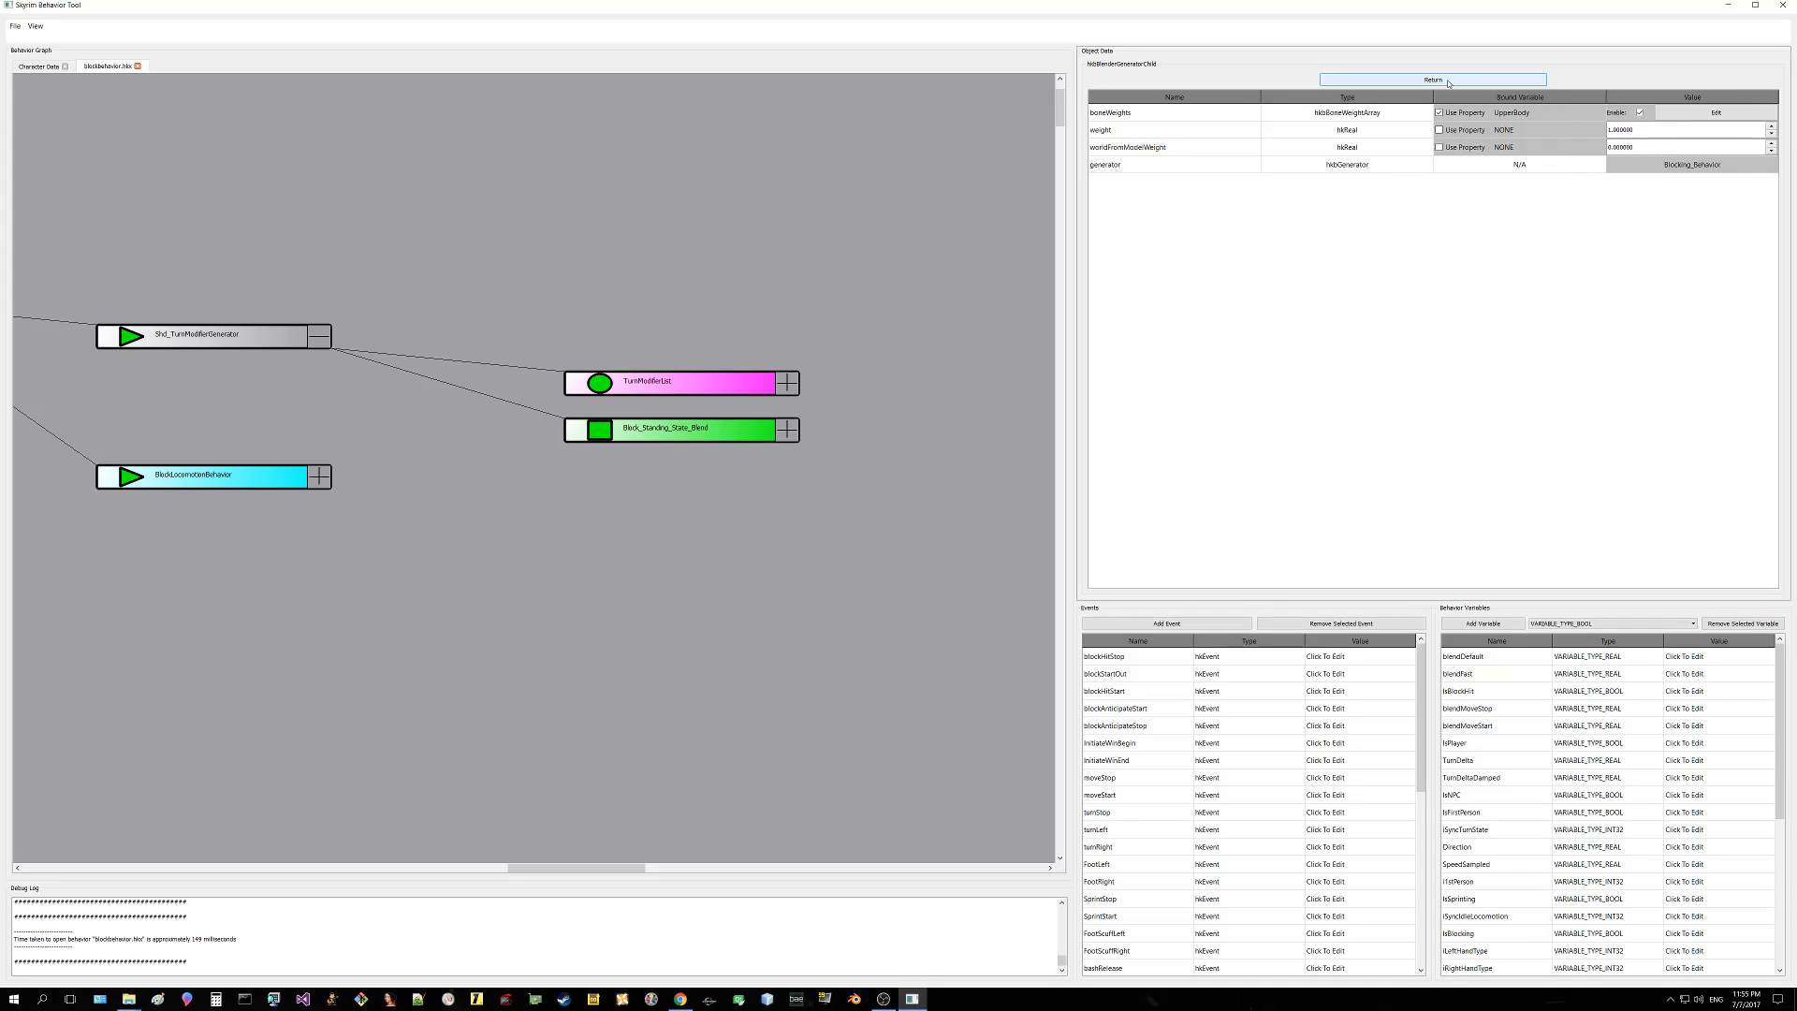
click(788, 430)
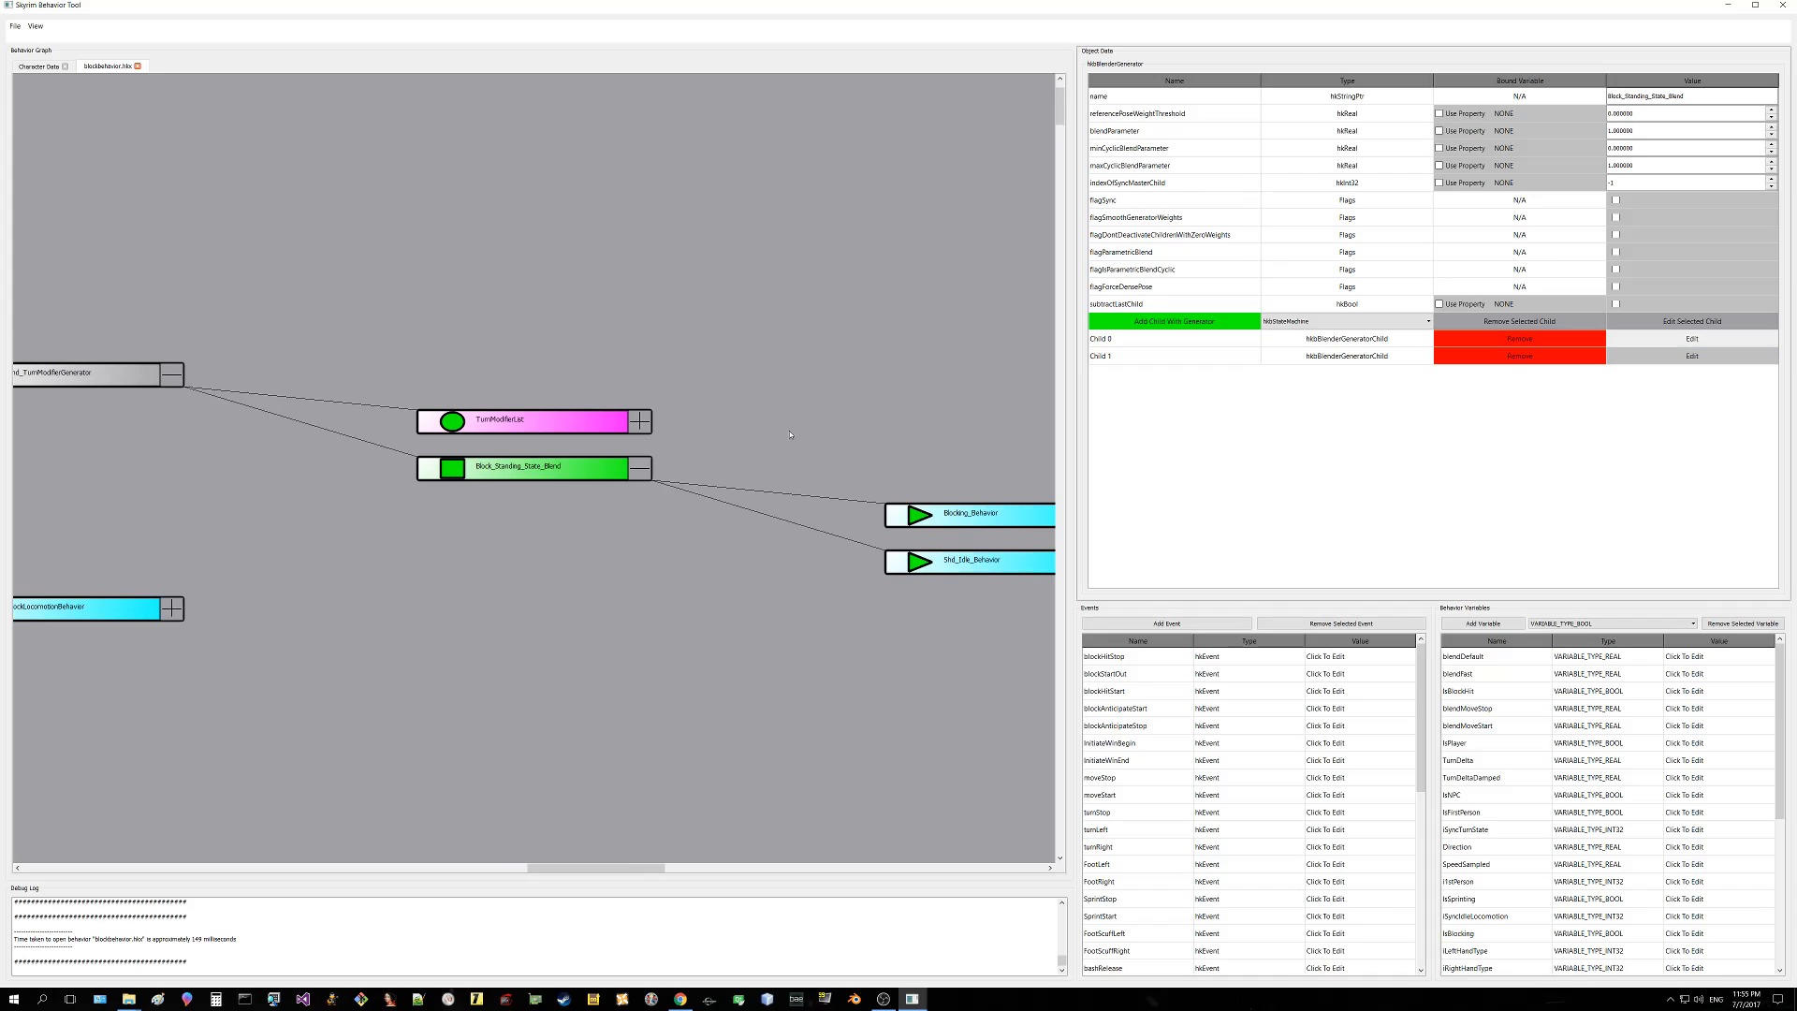
Step: Trace the graph between the Blocking_Behavior reference under Block_3rdP_BoneSwitch and the Blocking_Behavior child of Block_Standing_State_Blend
drag(878, 477, 629, 311)
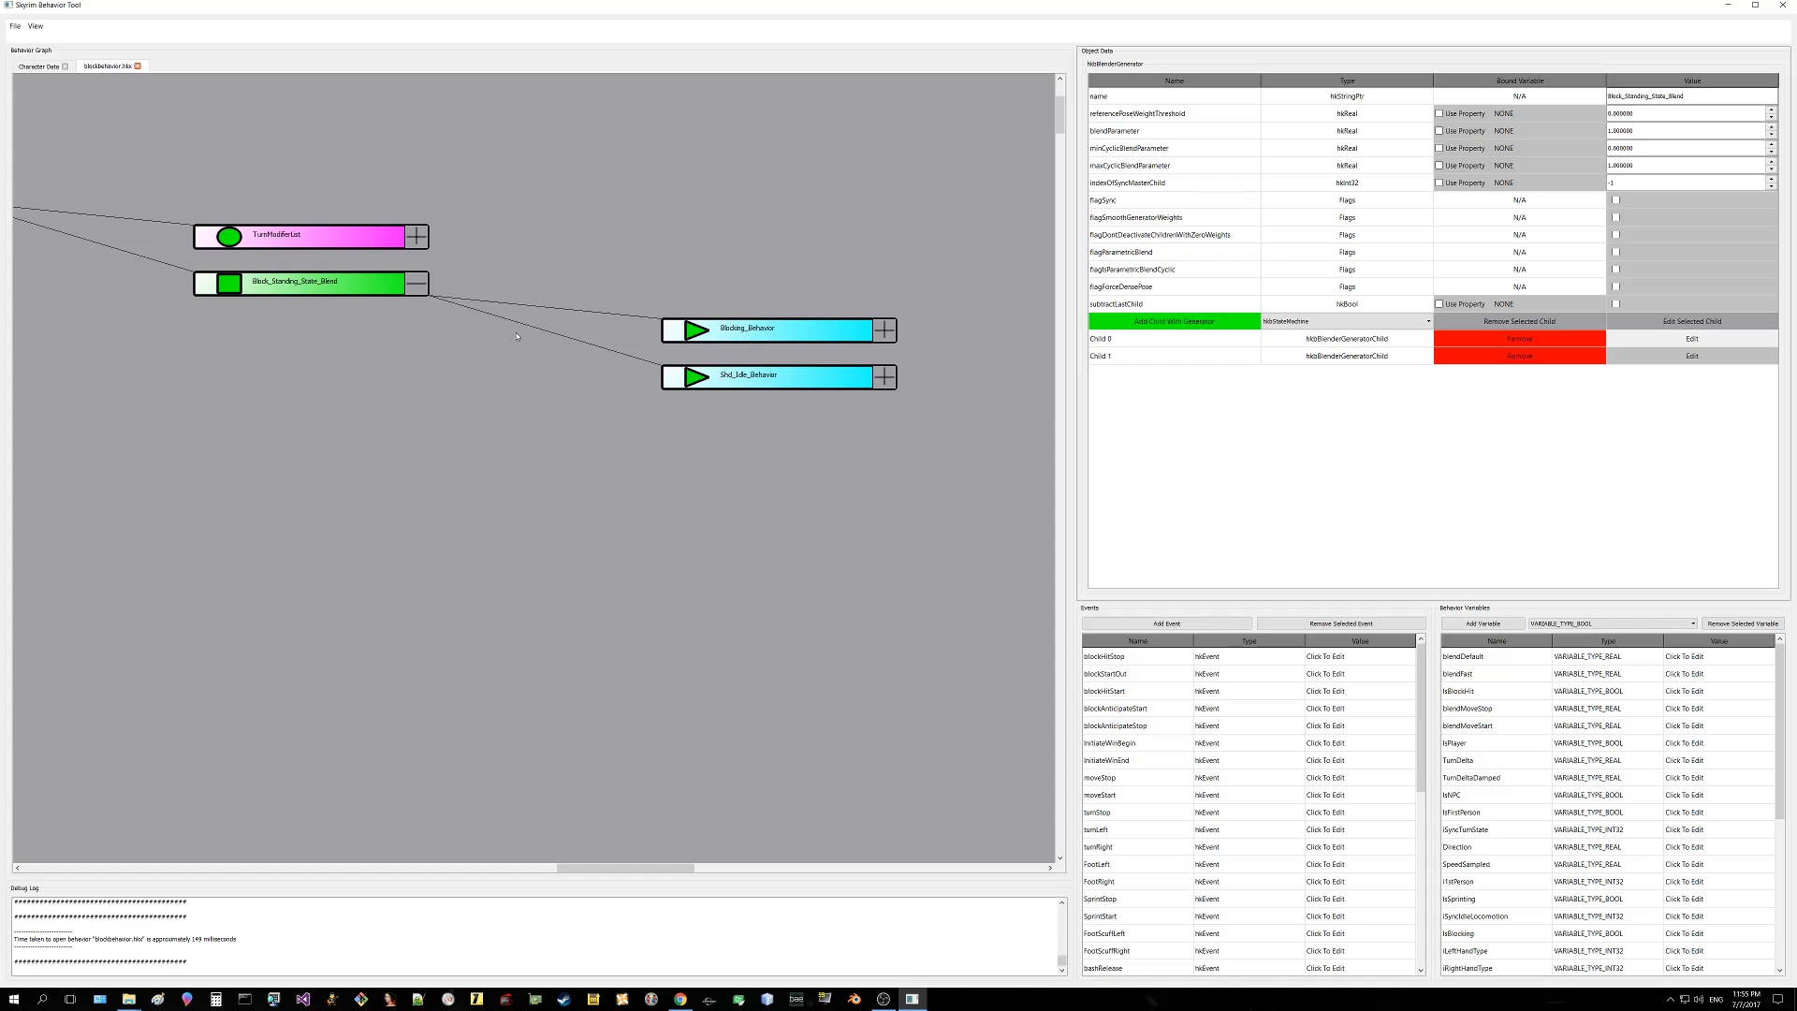
drag(397, 360, 812, 441)
drag(400, 419, 634, 452)
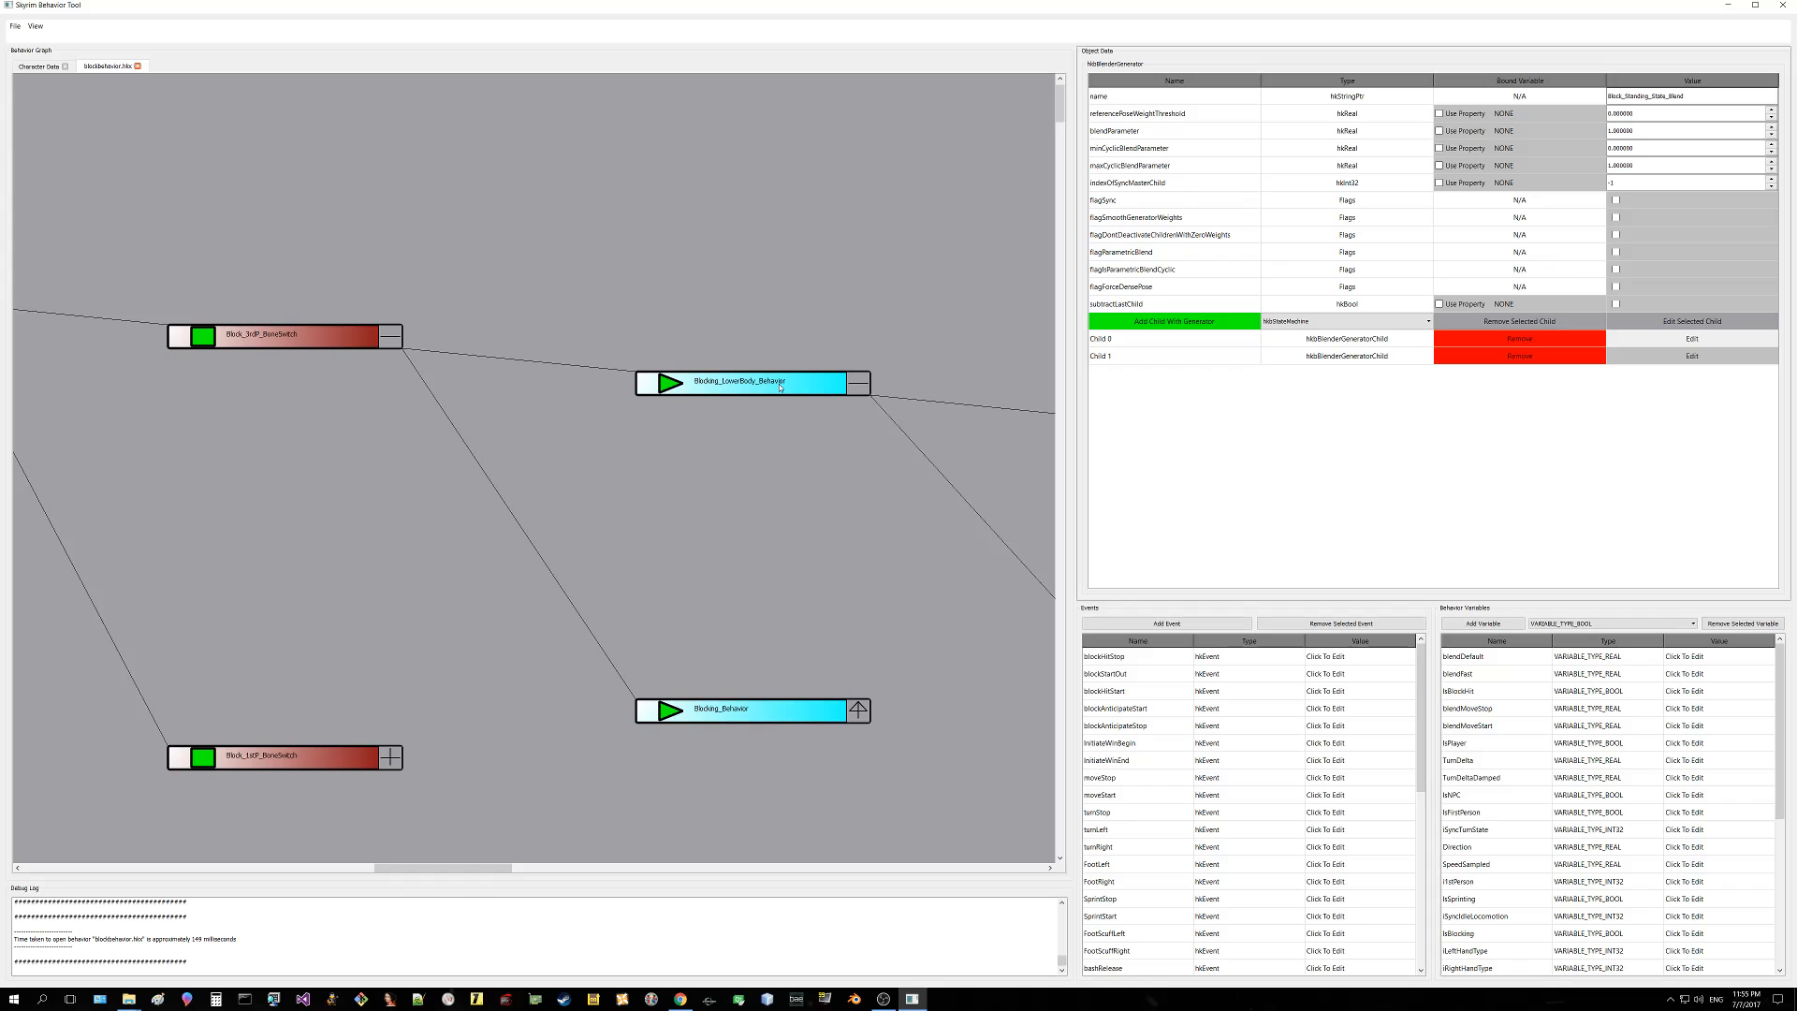
drag(858, 642, 594, 483)
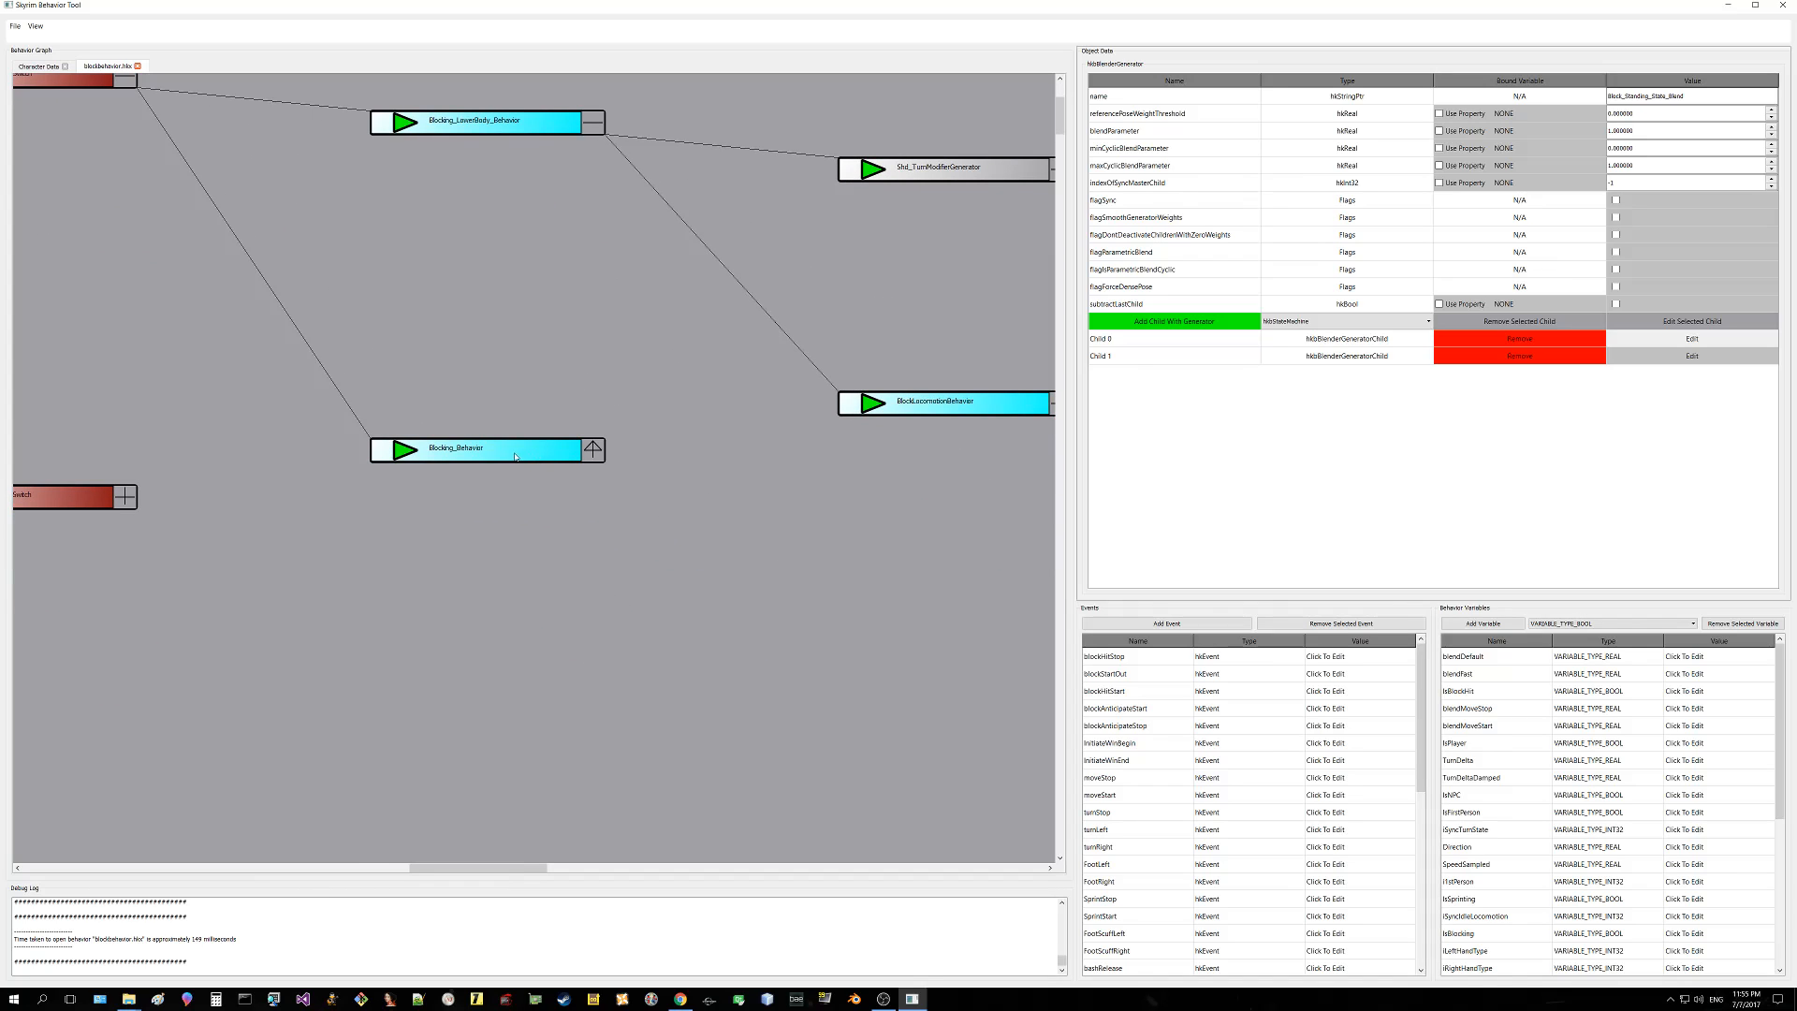
drag(842, 475, 393, 637)
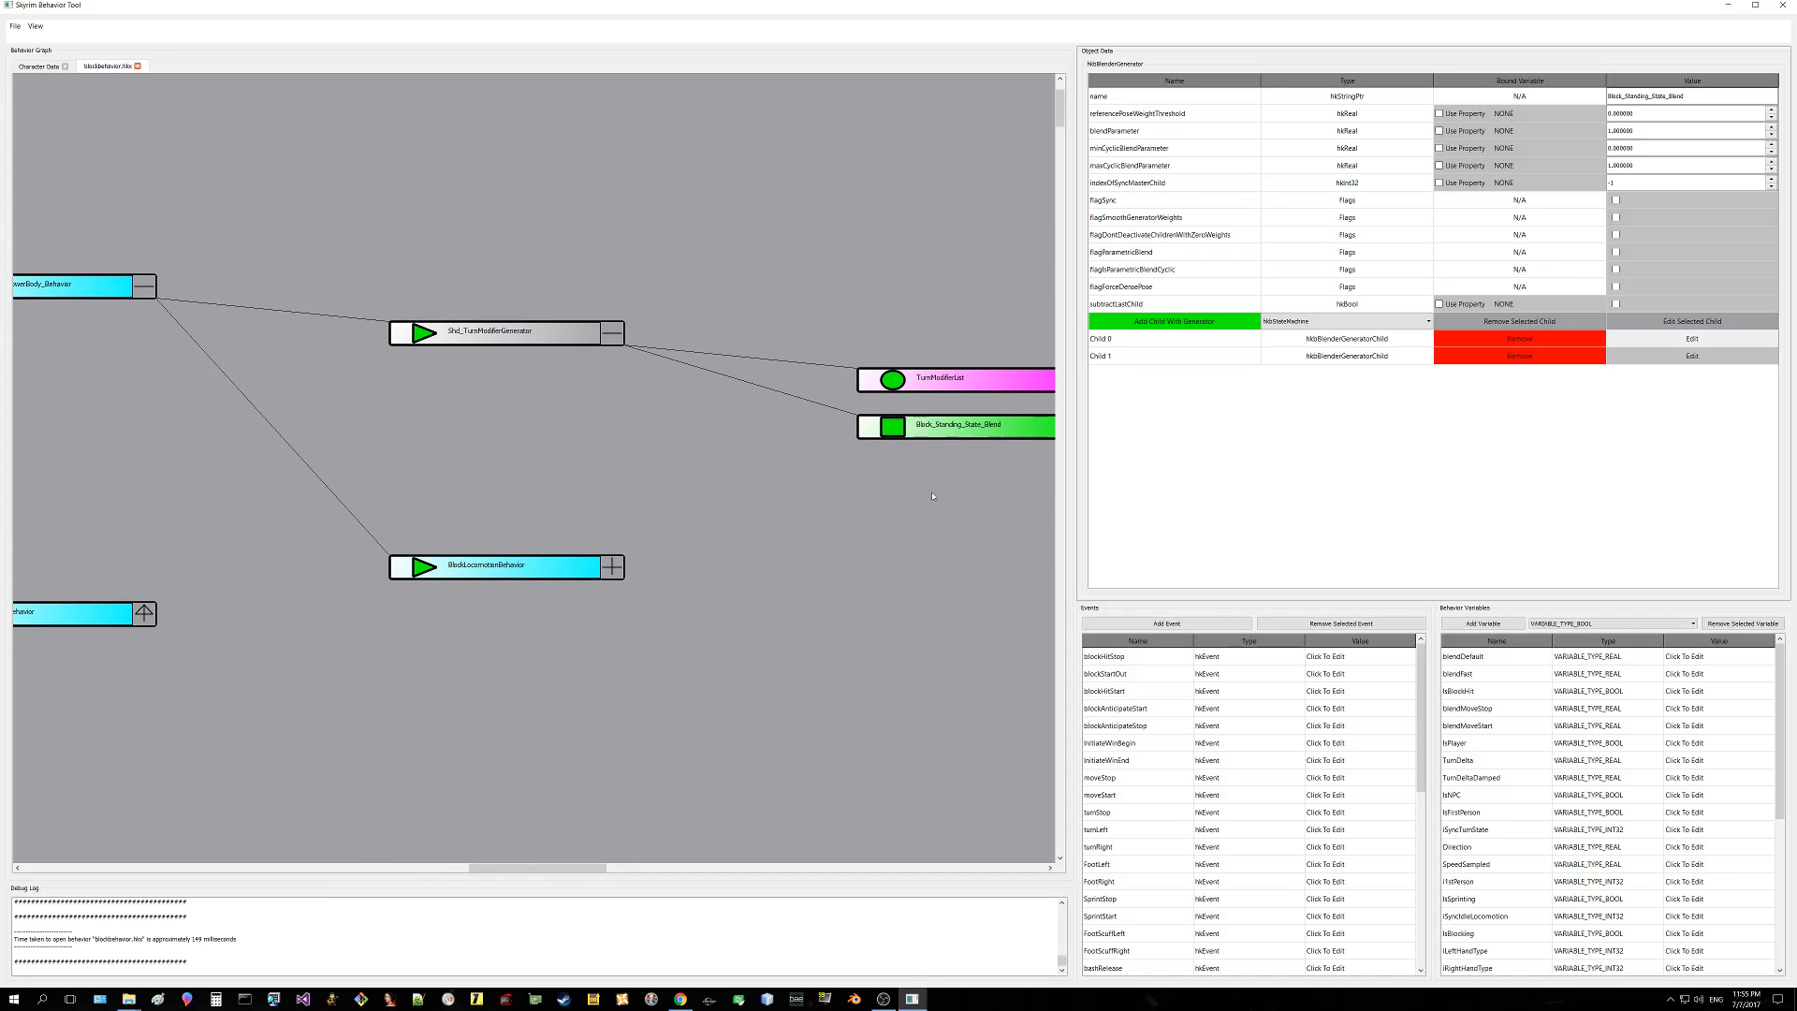
drag(974, 458, 368, 394)
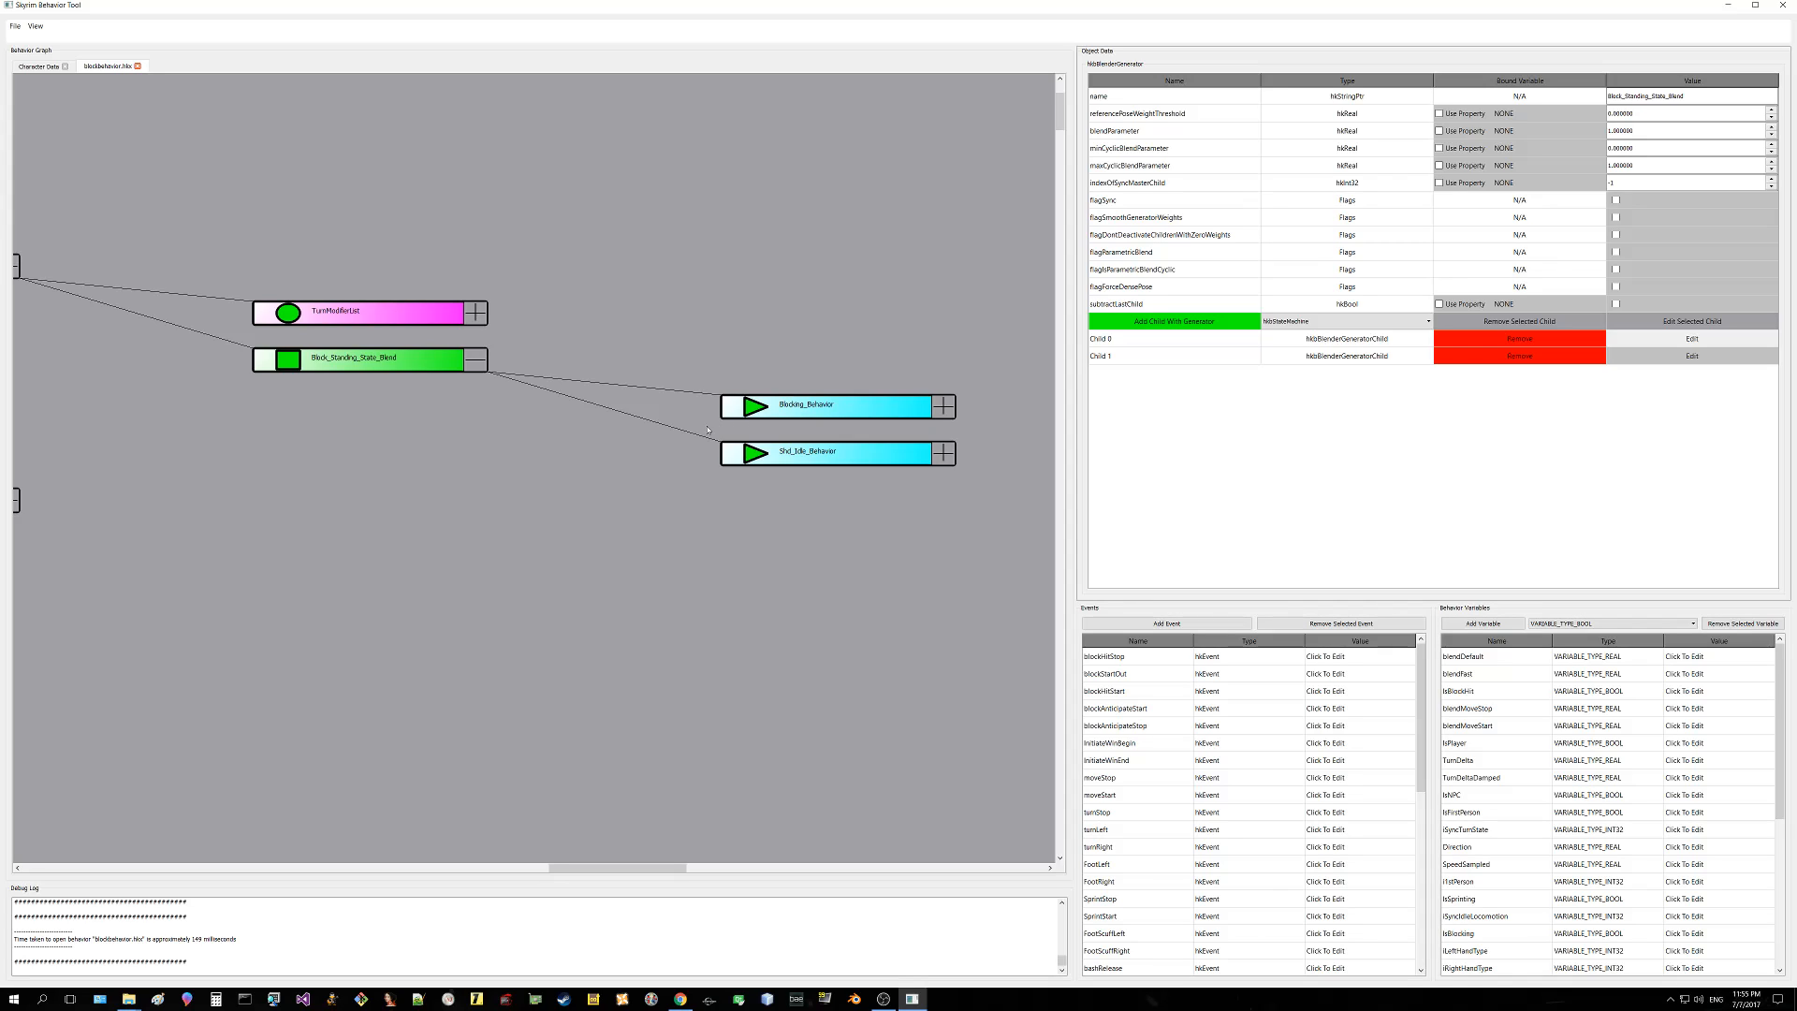
drag(567, 454, 645, 435)
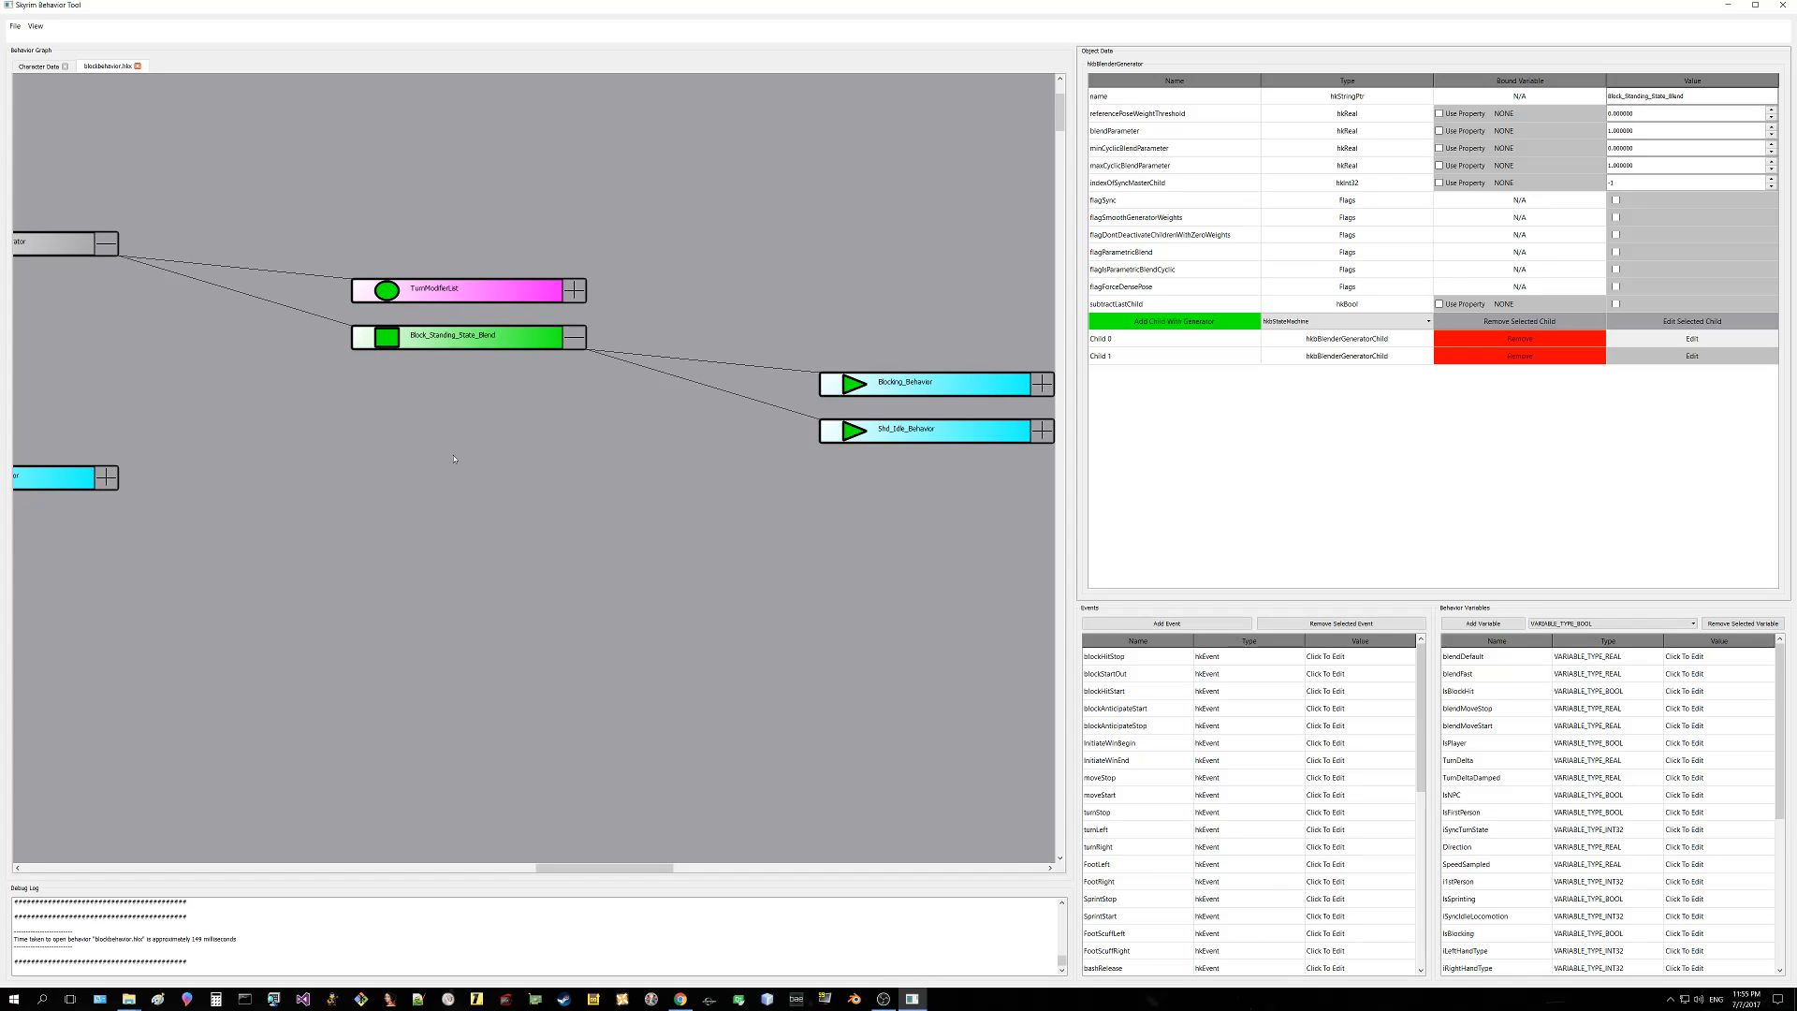
drag(467, 450, 470, 448)
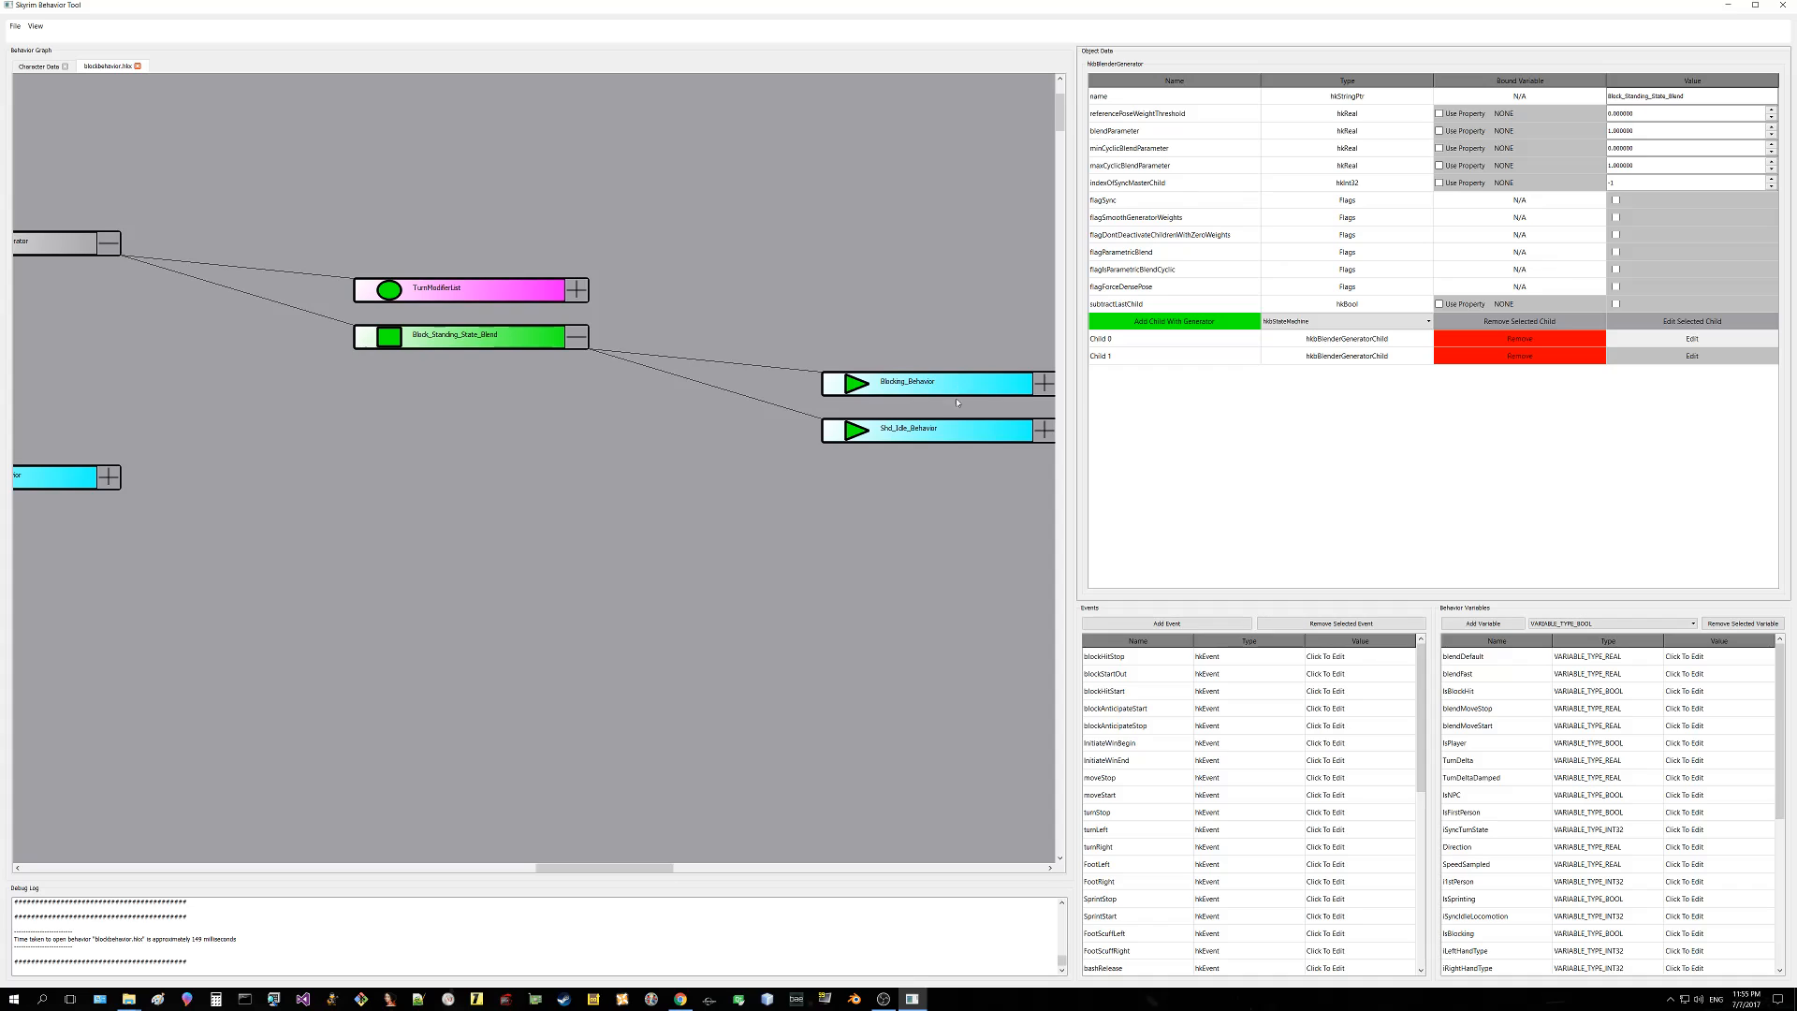
Step: Select the Blocking_Behavior state machine under Block_Standing_State_Blend and expand it to show its three child generators
drag(967, 387, 740, 374)
click(741, 372)
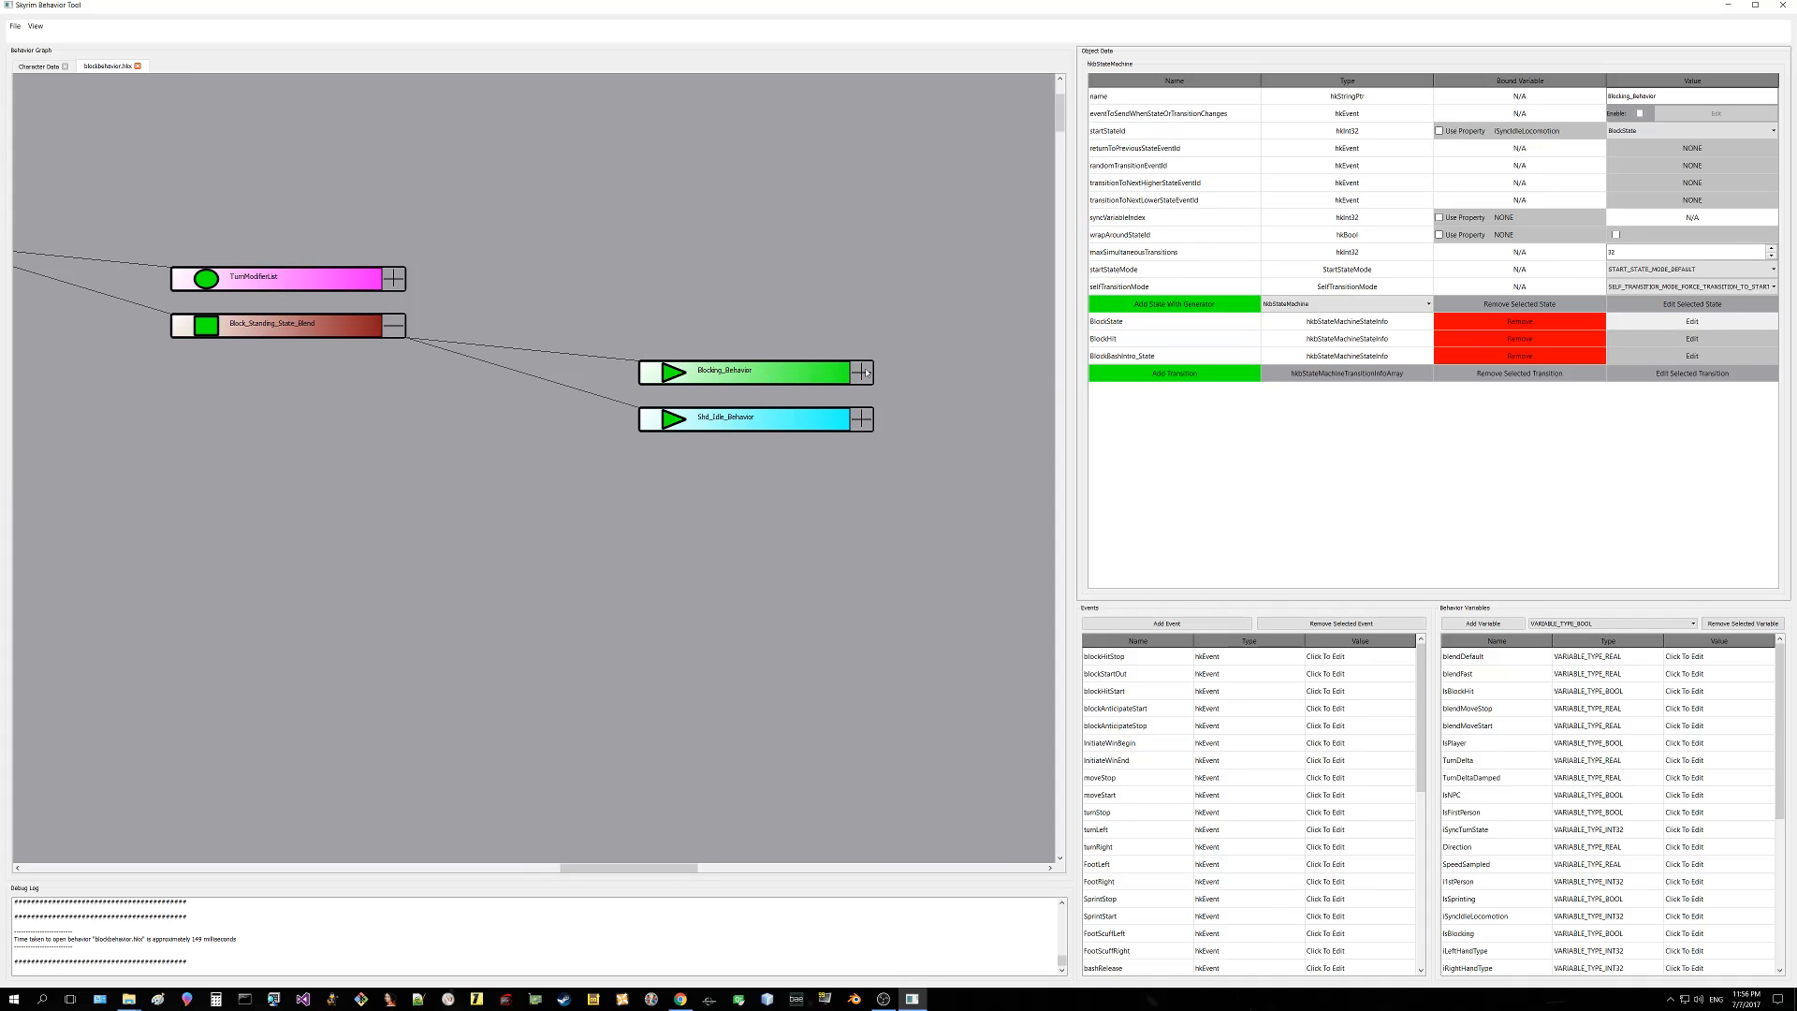
click(861, 373)
drag(923, 429, 527, 388)
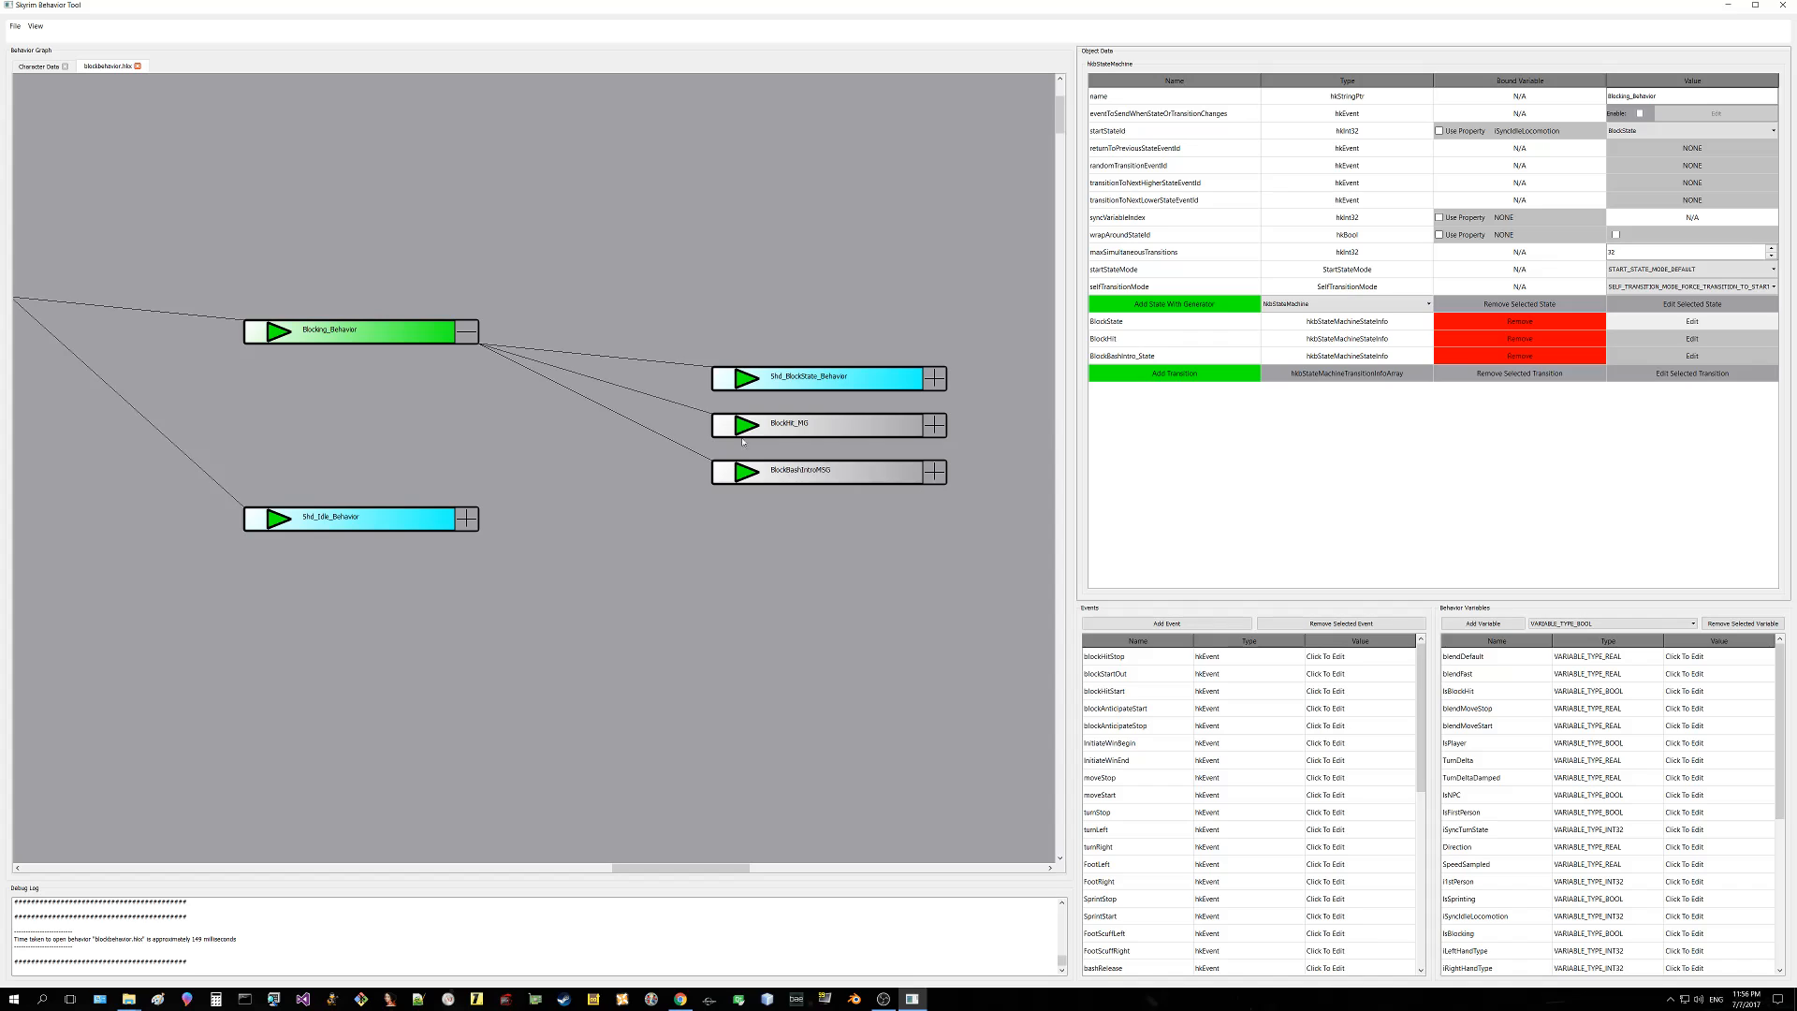
Step: Go back to the Blocking_Behavior reference under the bone switch and follow its link to the expanded original
drag(336, 410, 663, 363)
drag(410, 410, 815, 344)
drag(315, 370, 603, 388)
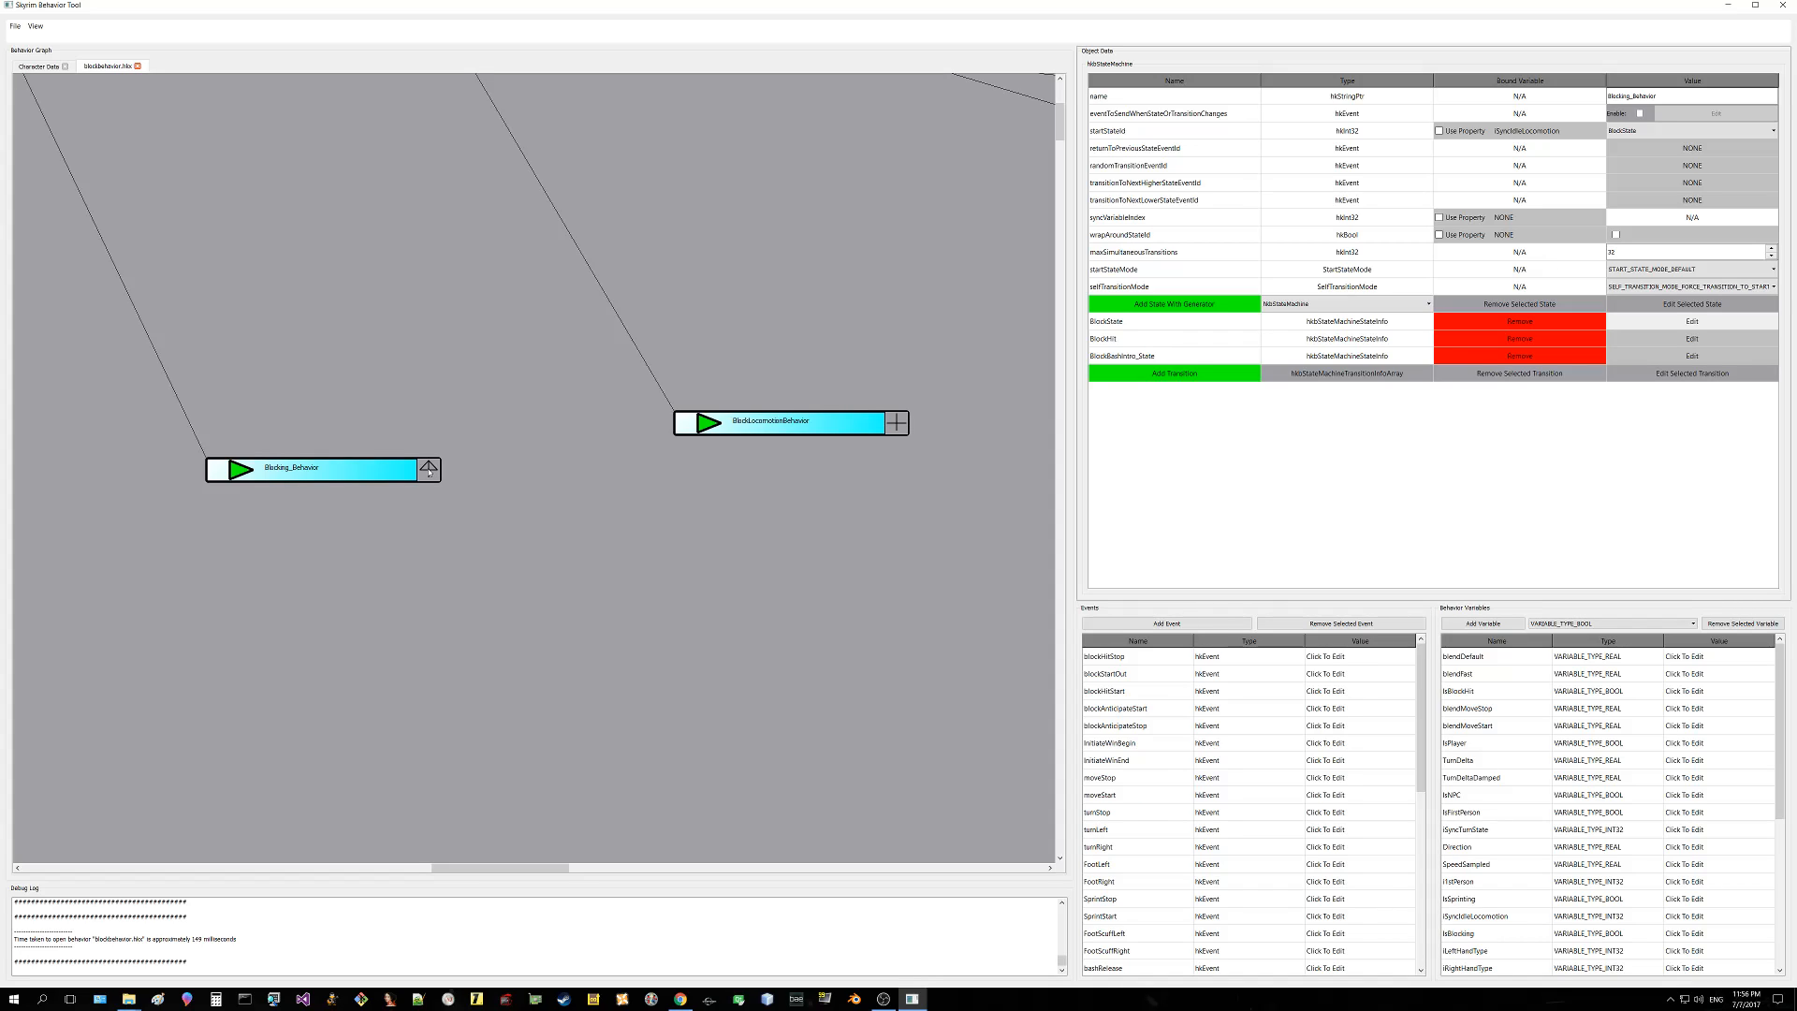
click(369, 472)
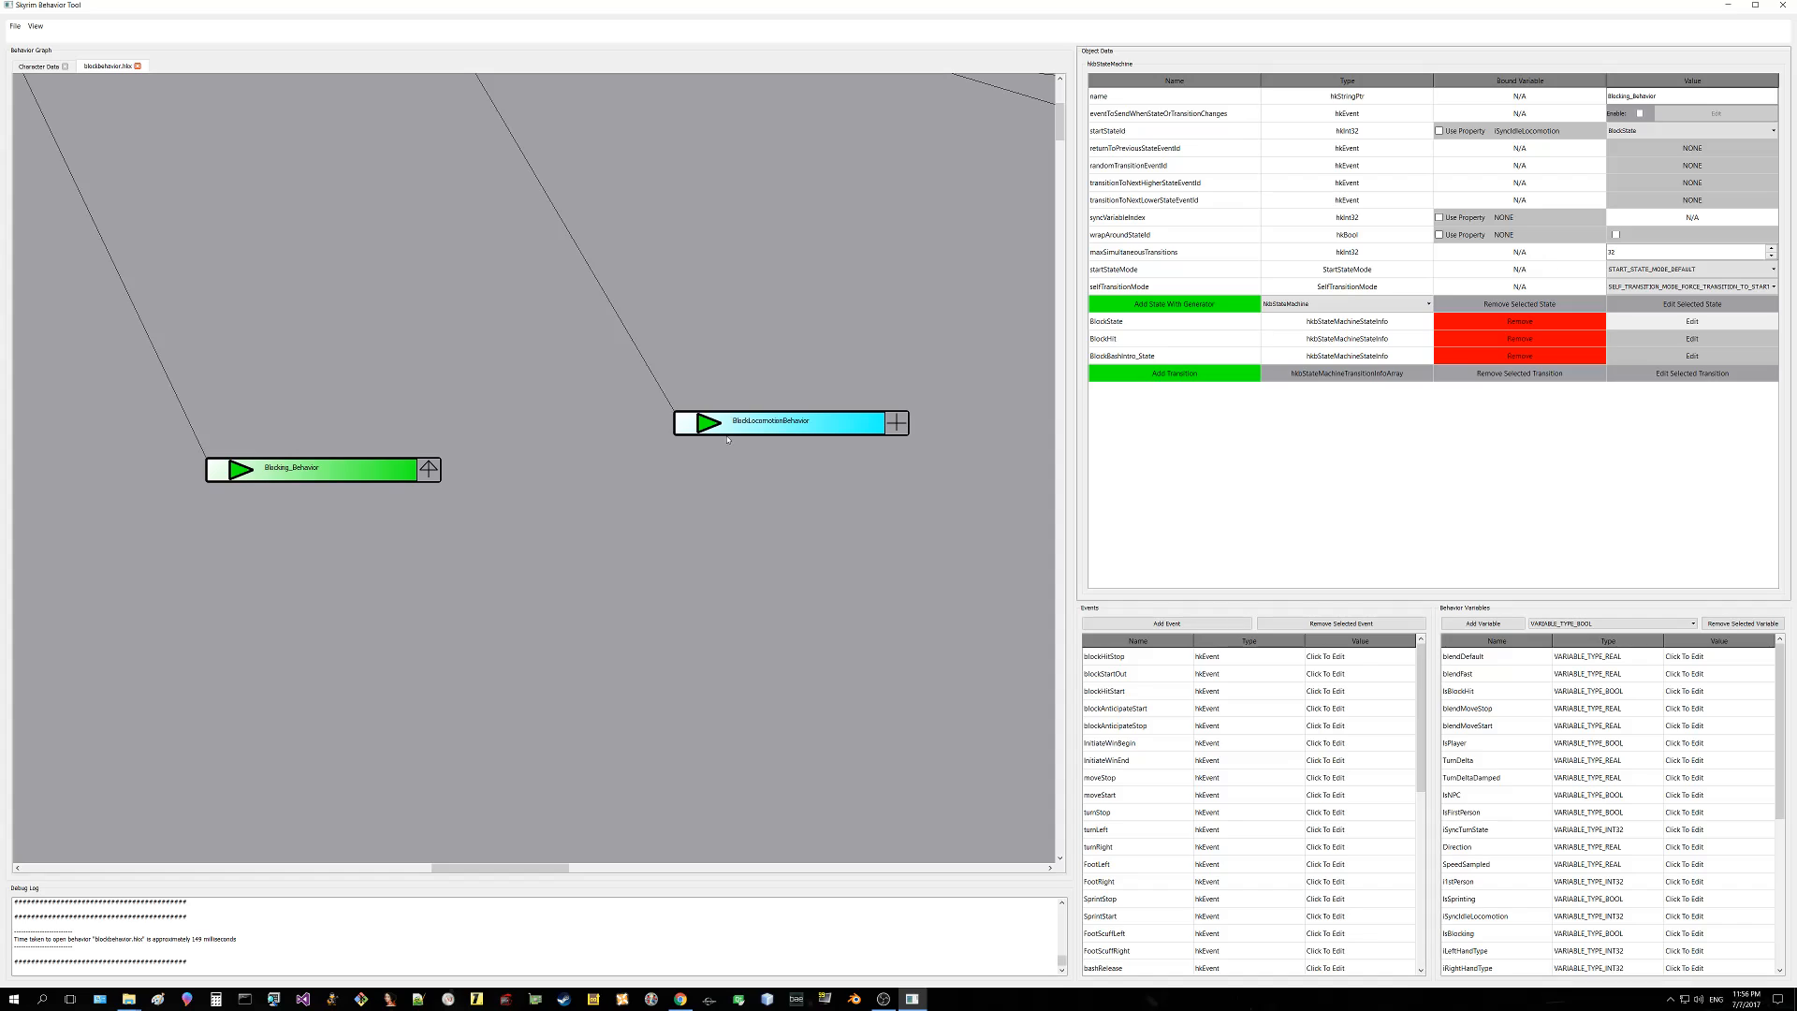
click(775, 423)
click(371, 473)
click(429, 470)
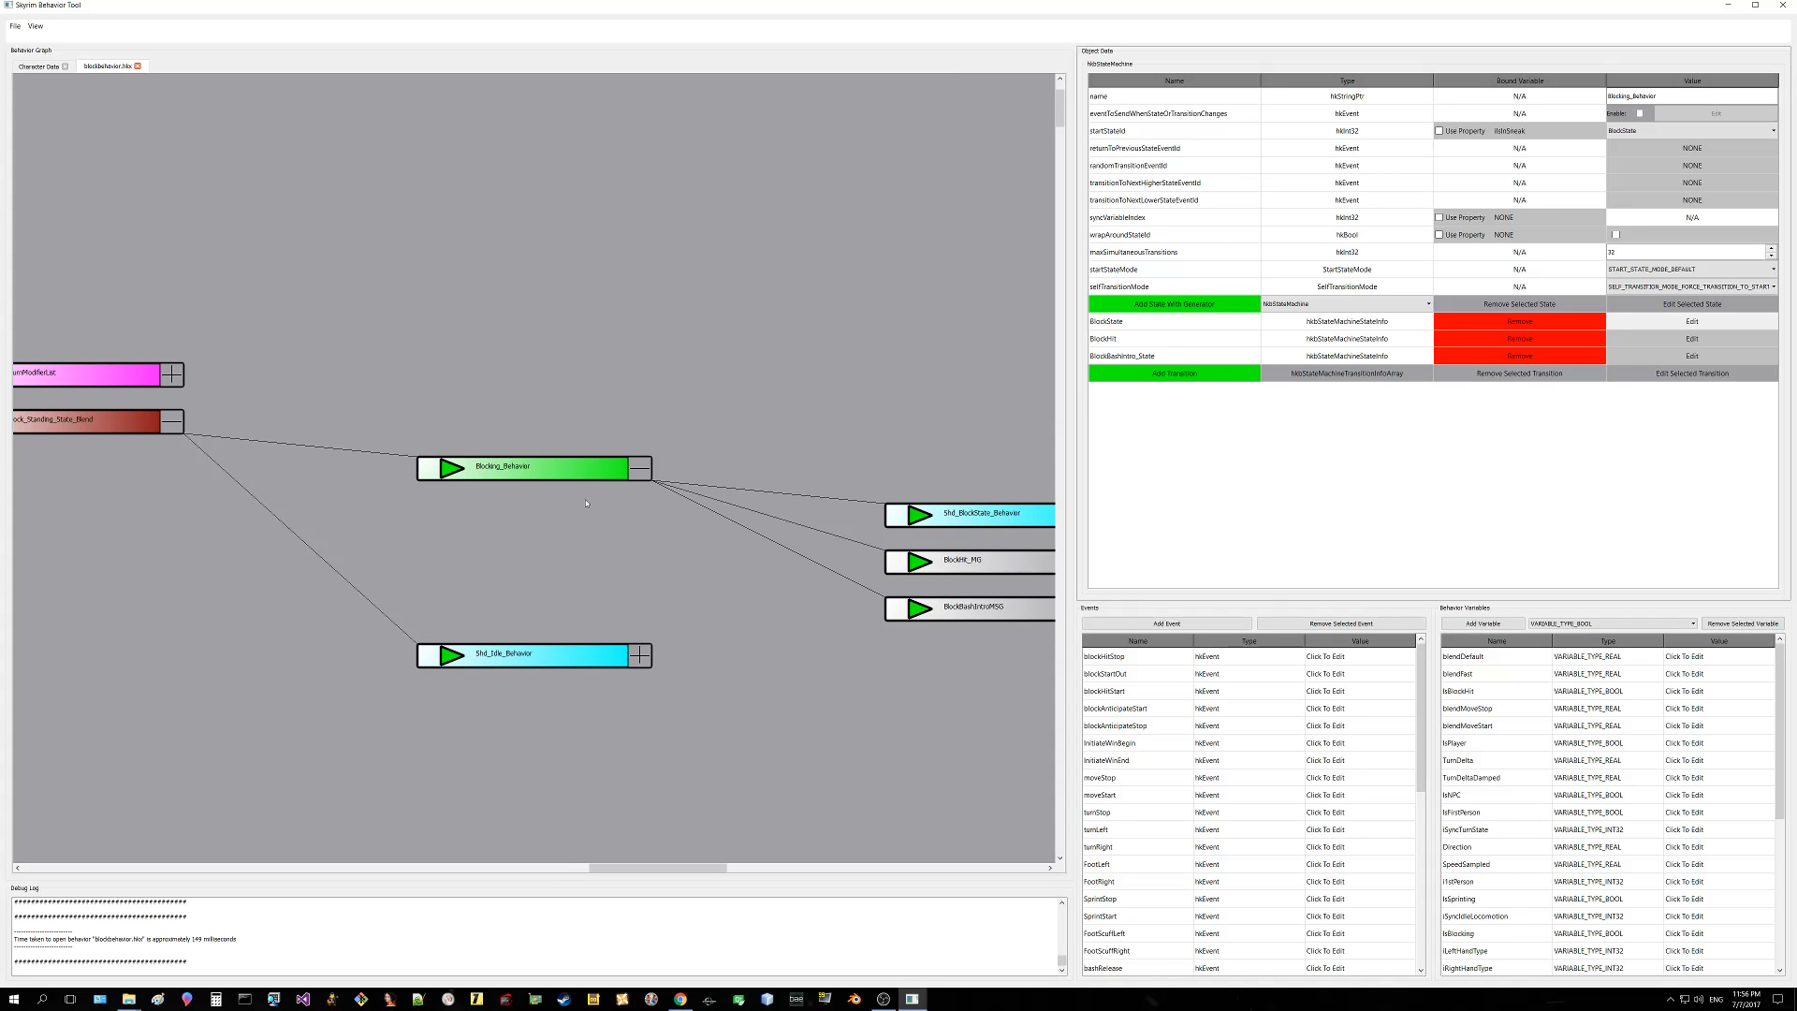
Step: Examine the settings of Shd_BlockState_Behavior, BlockHit_MG and BlockBashIntroMSG under Blocking_Behavior
drag(601, 498, 428, 471)
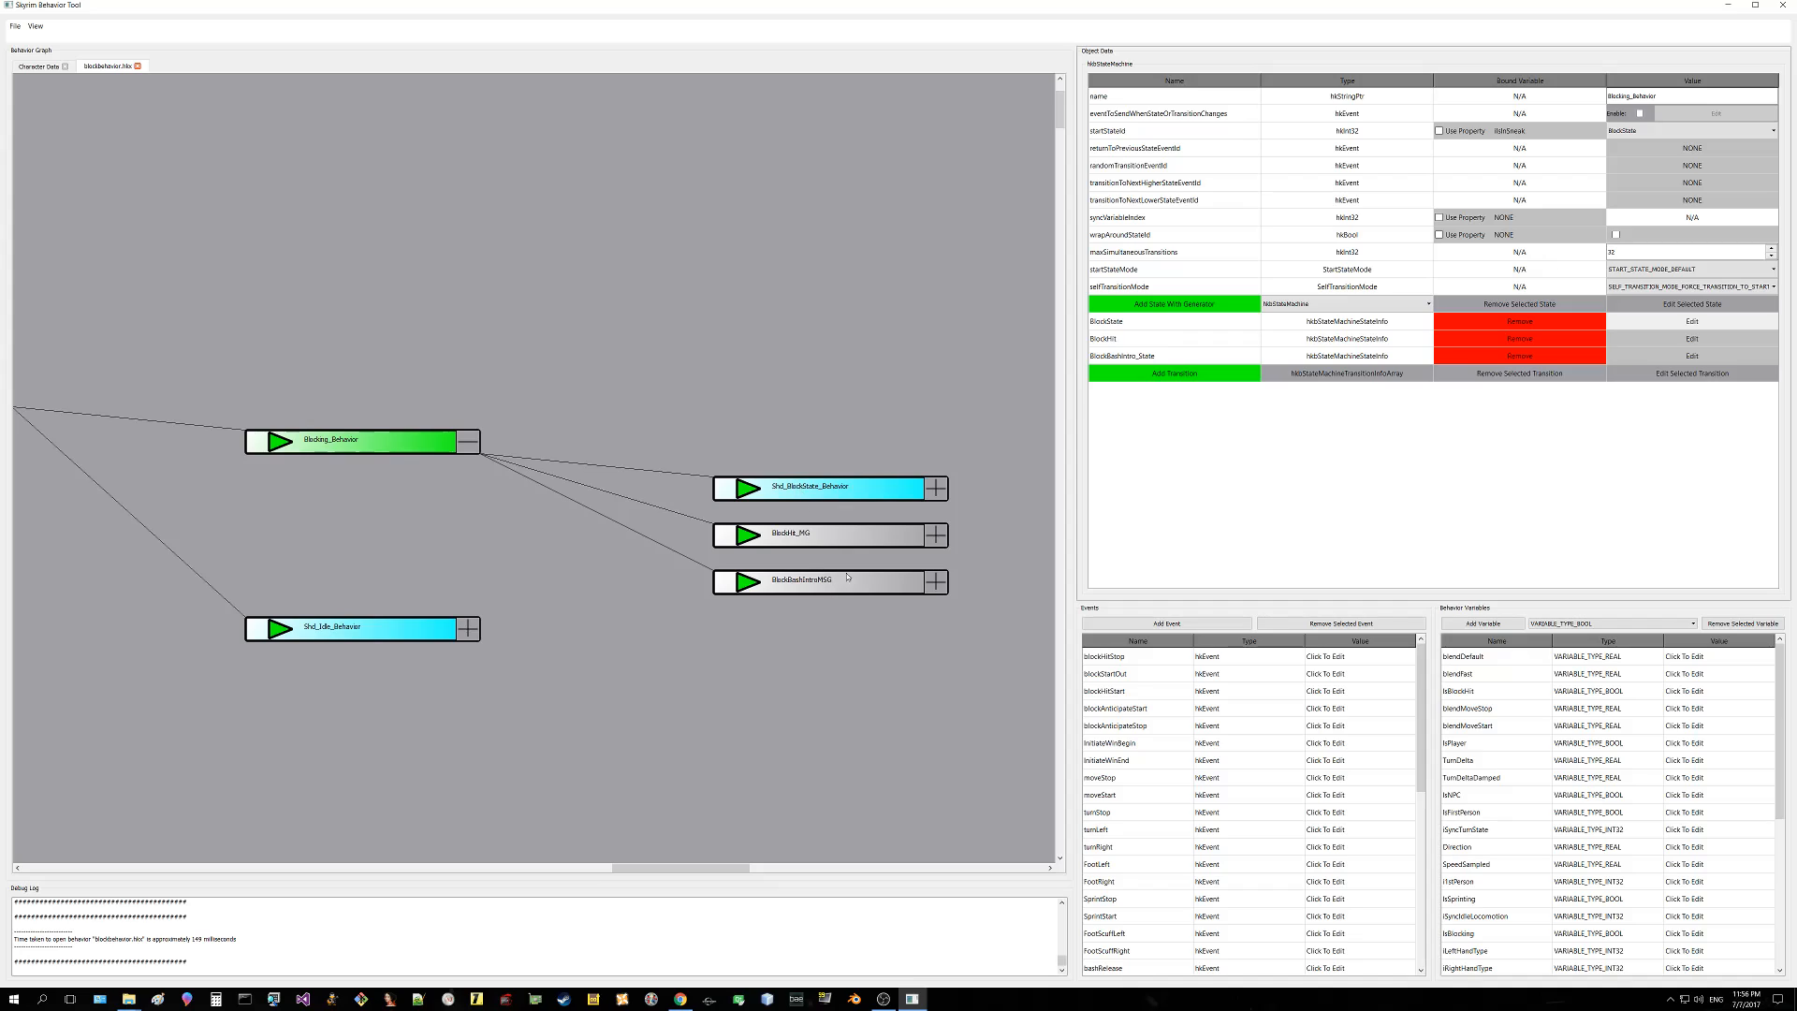
click(821, 493)
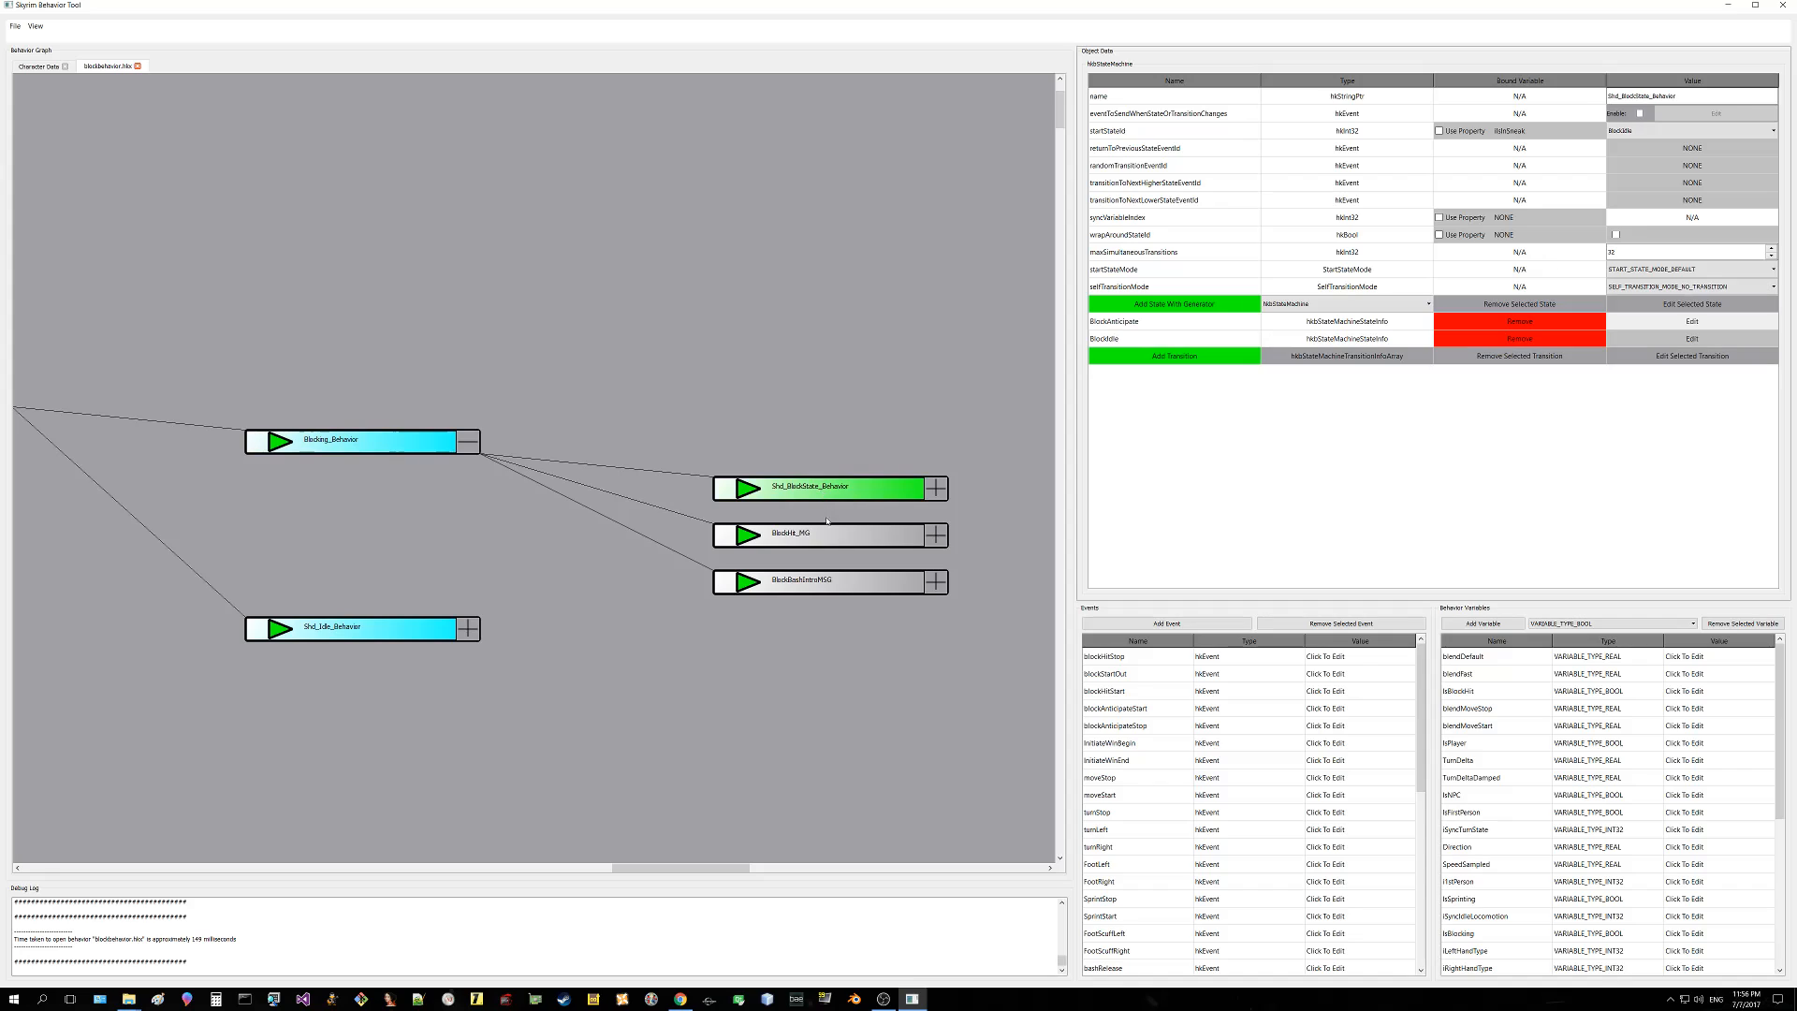
click(825, 537)
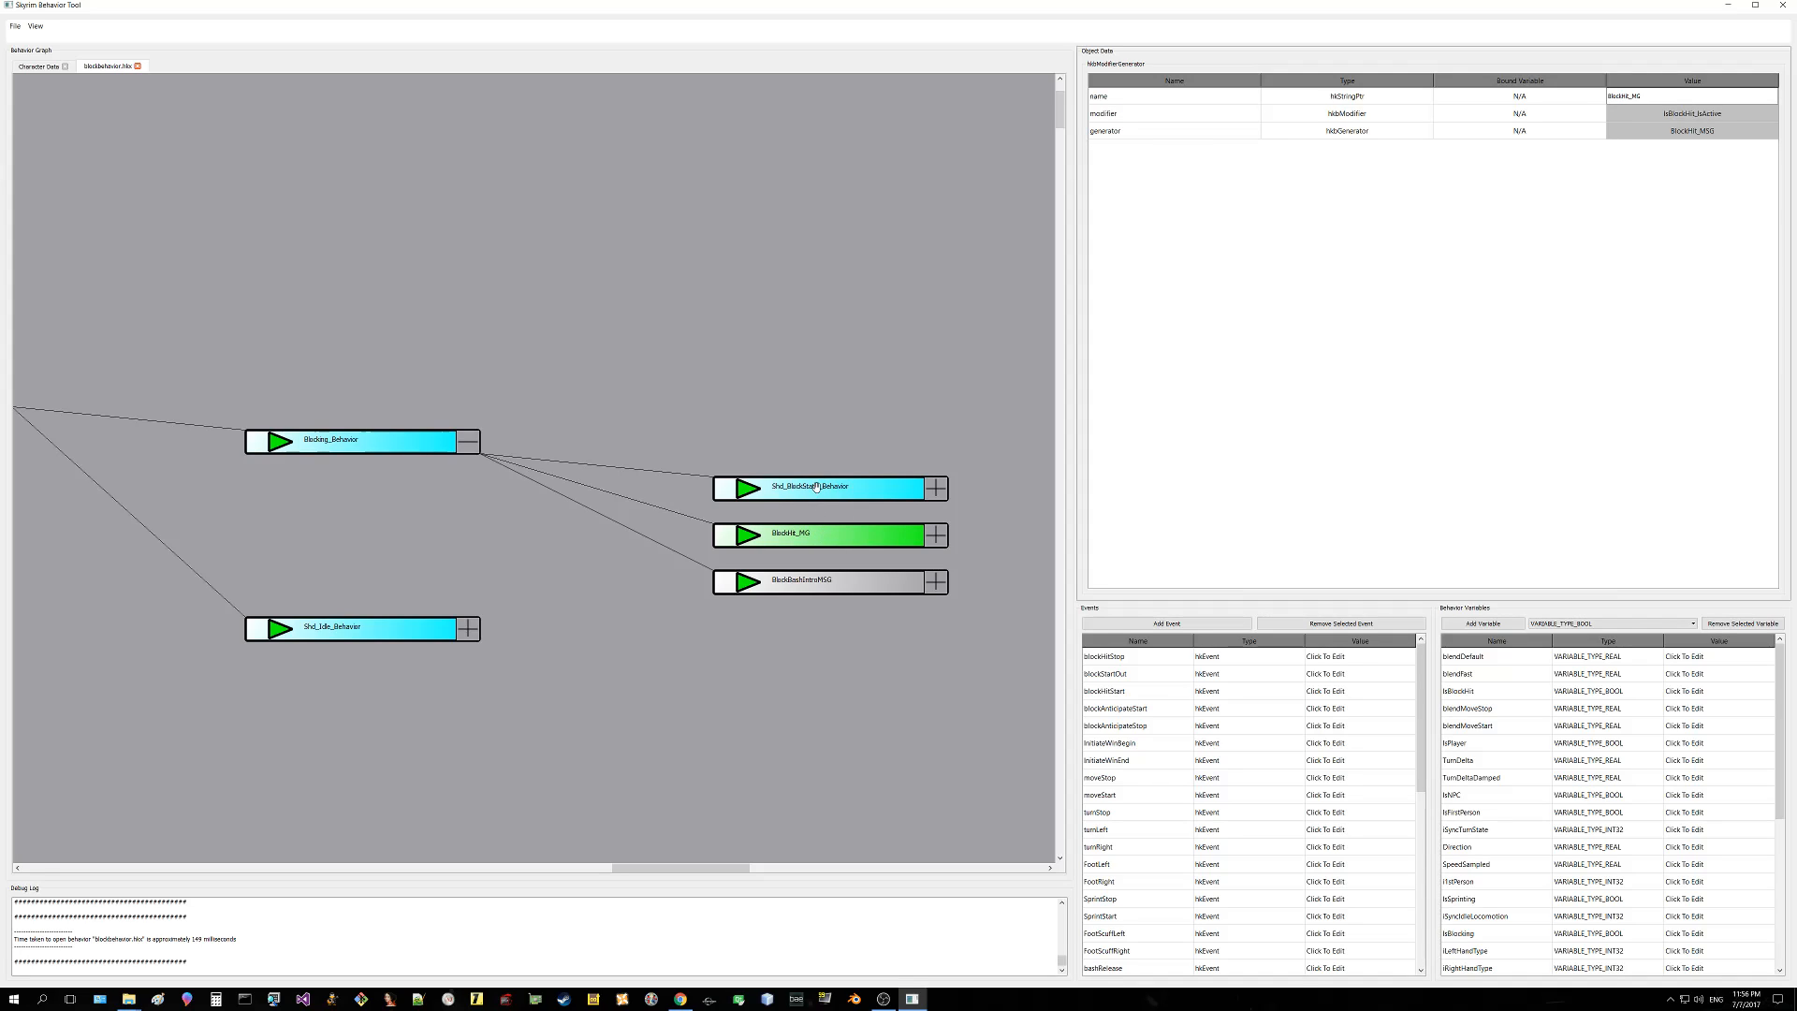
click(848, 494)
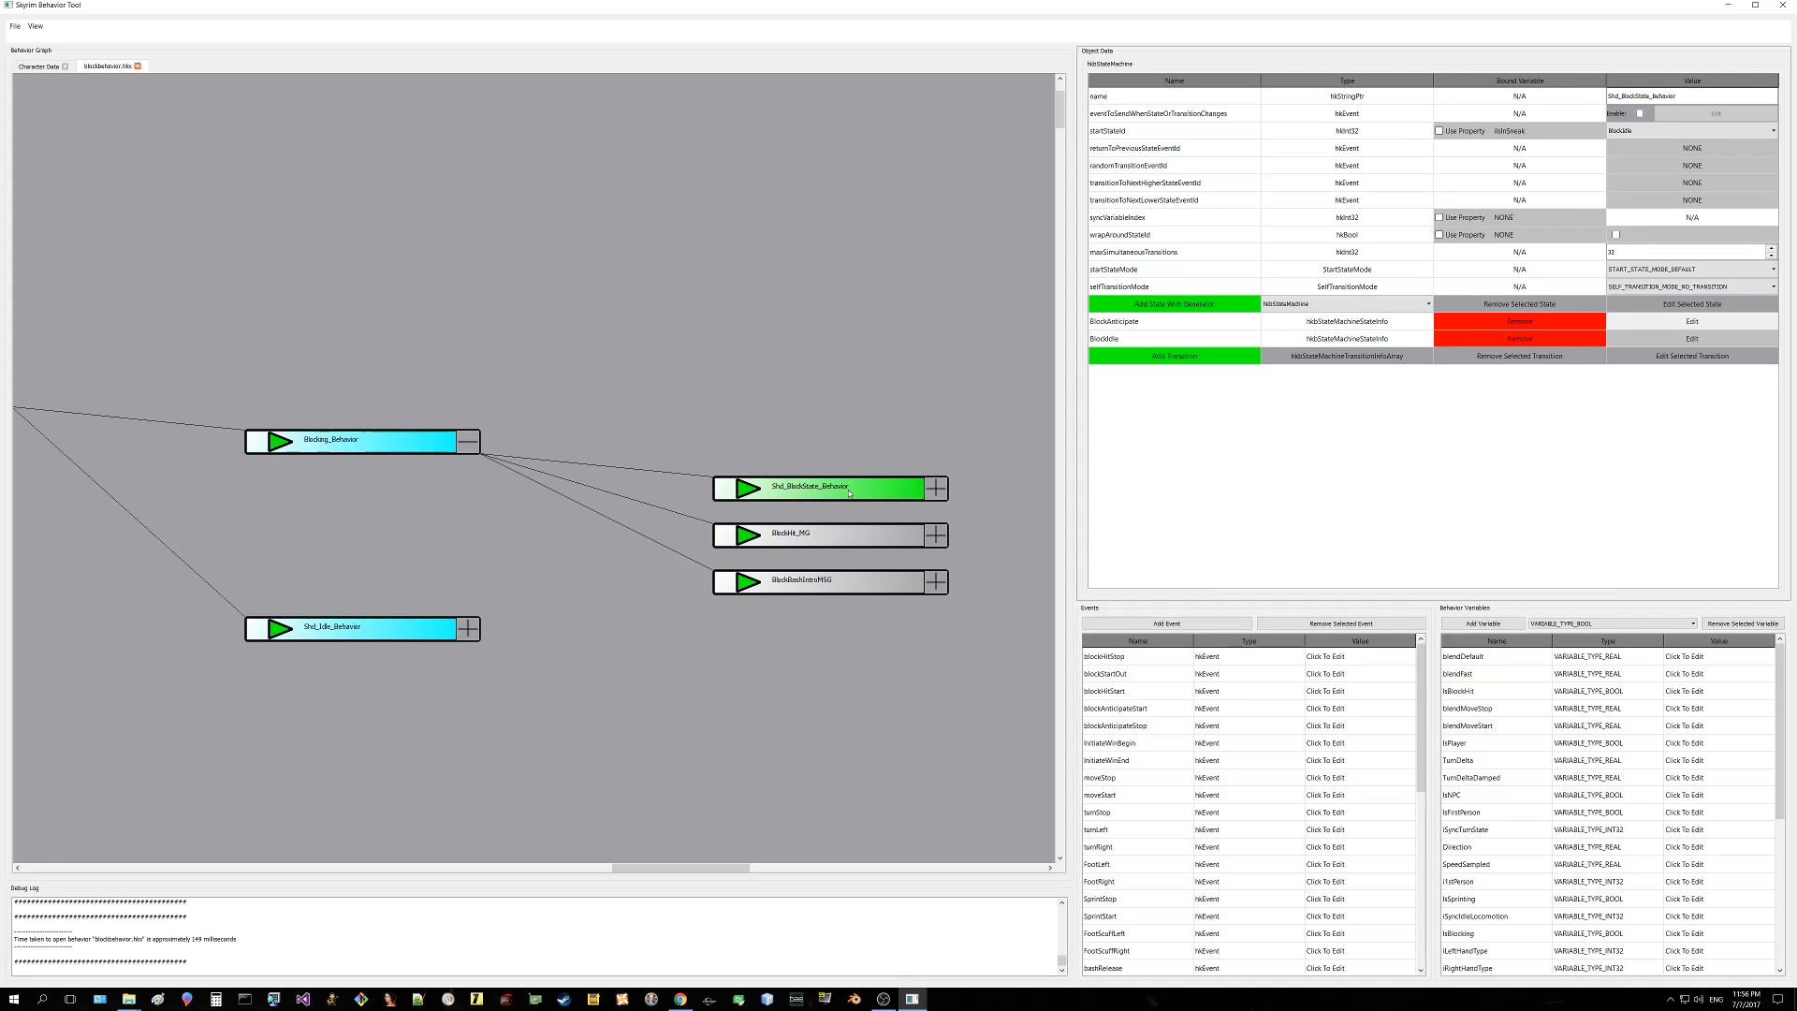
click(811, 540)
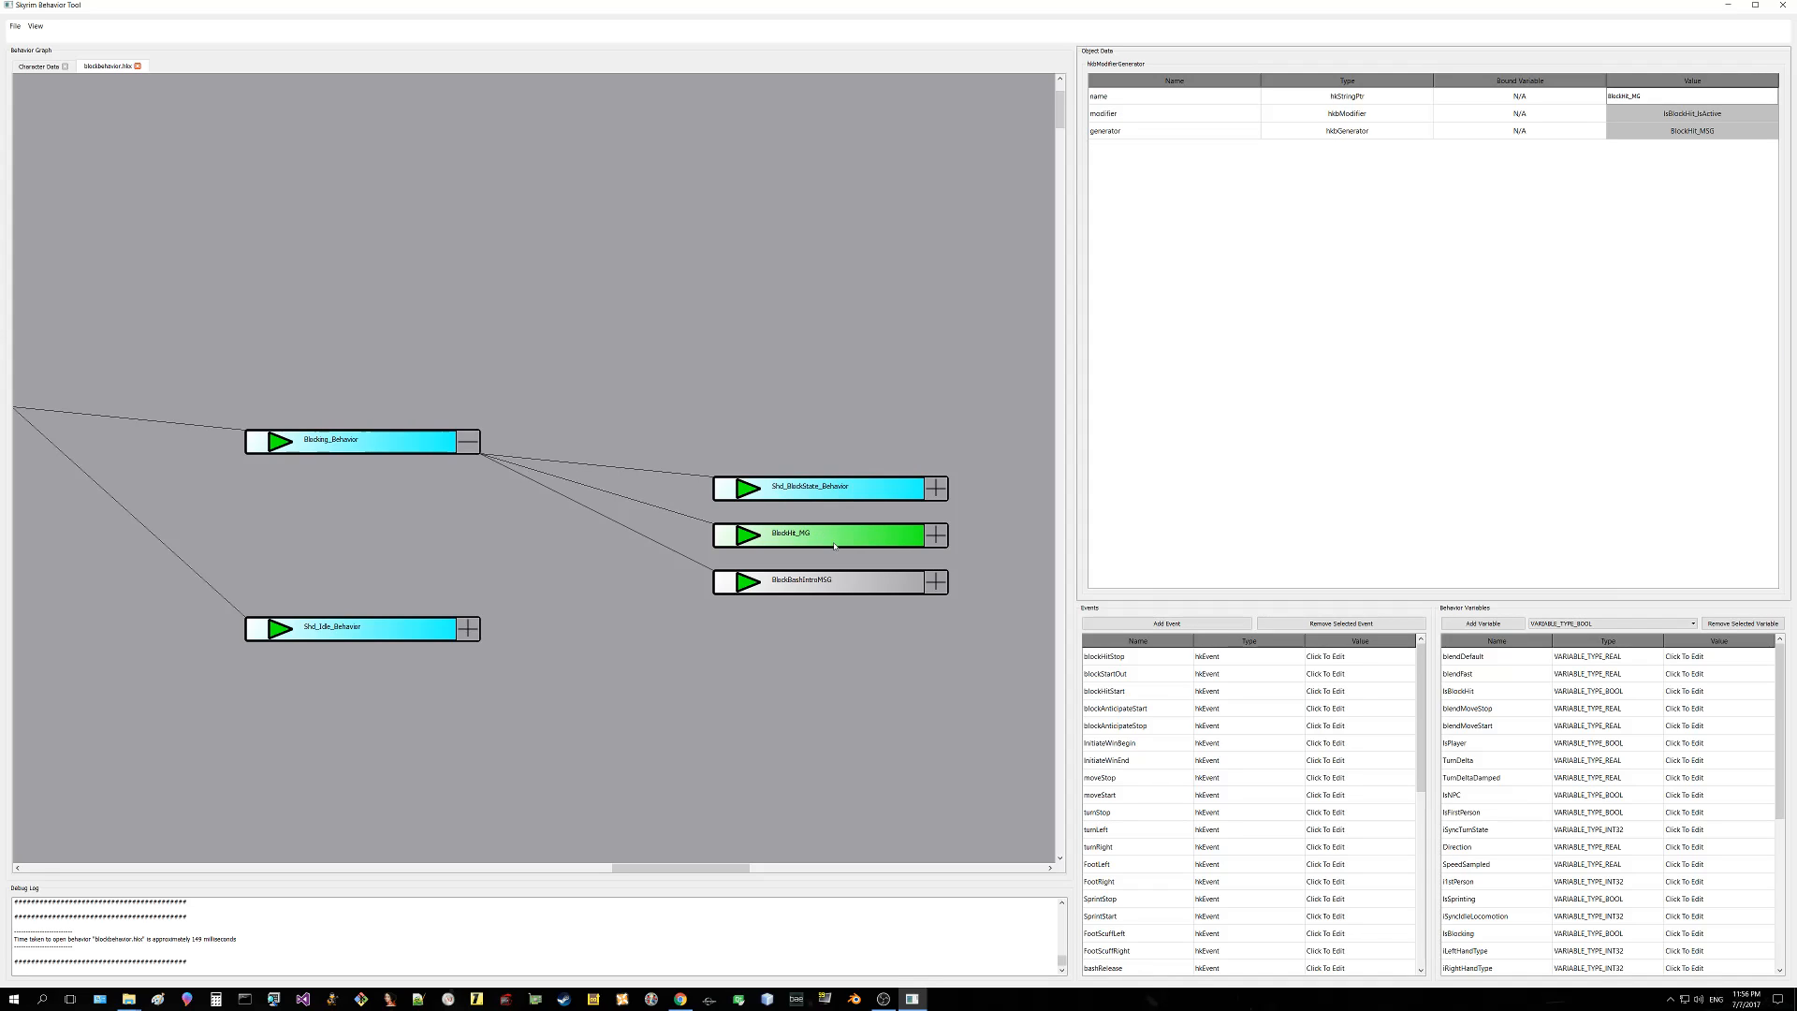
click(821, 585)
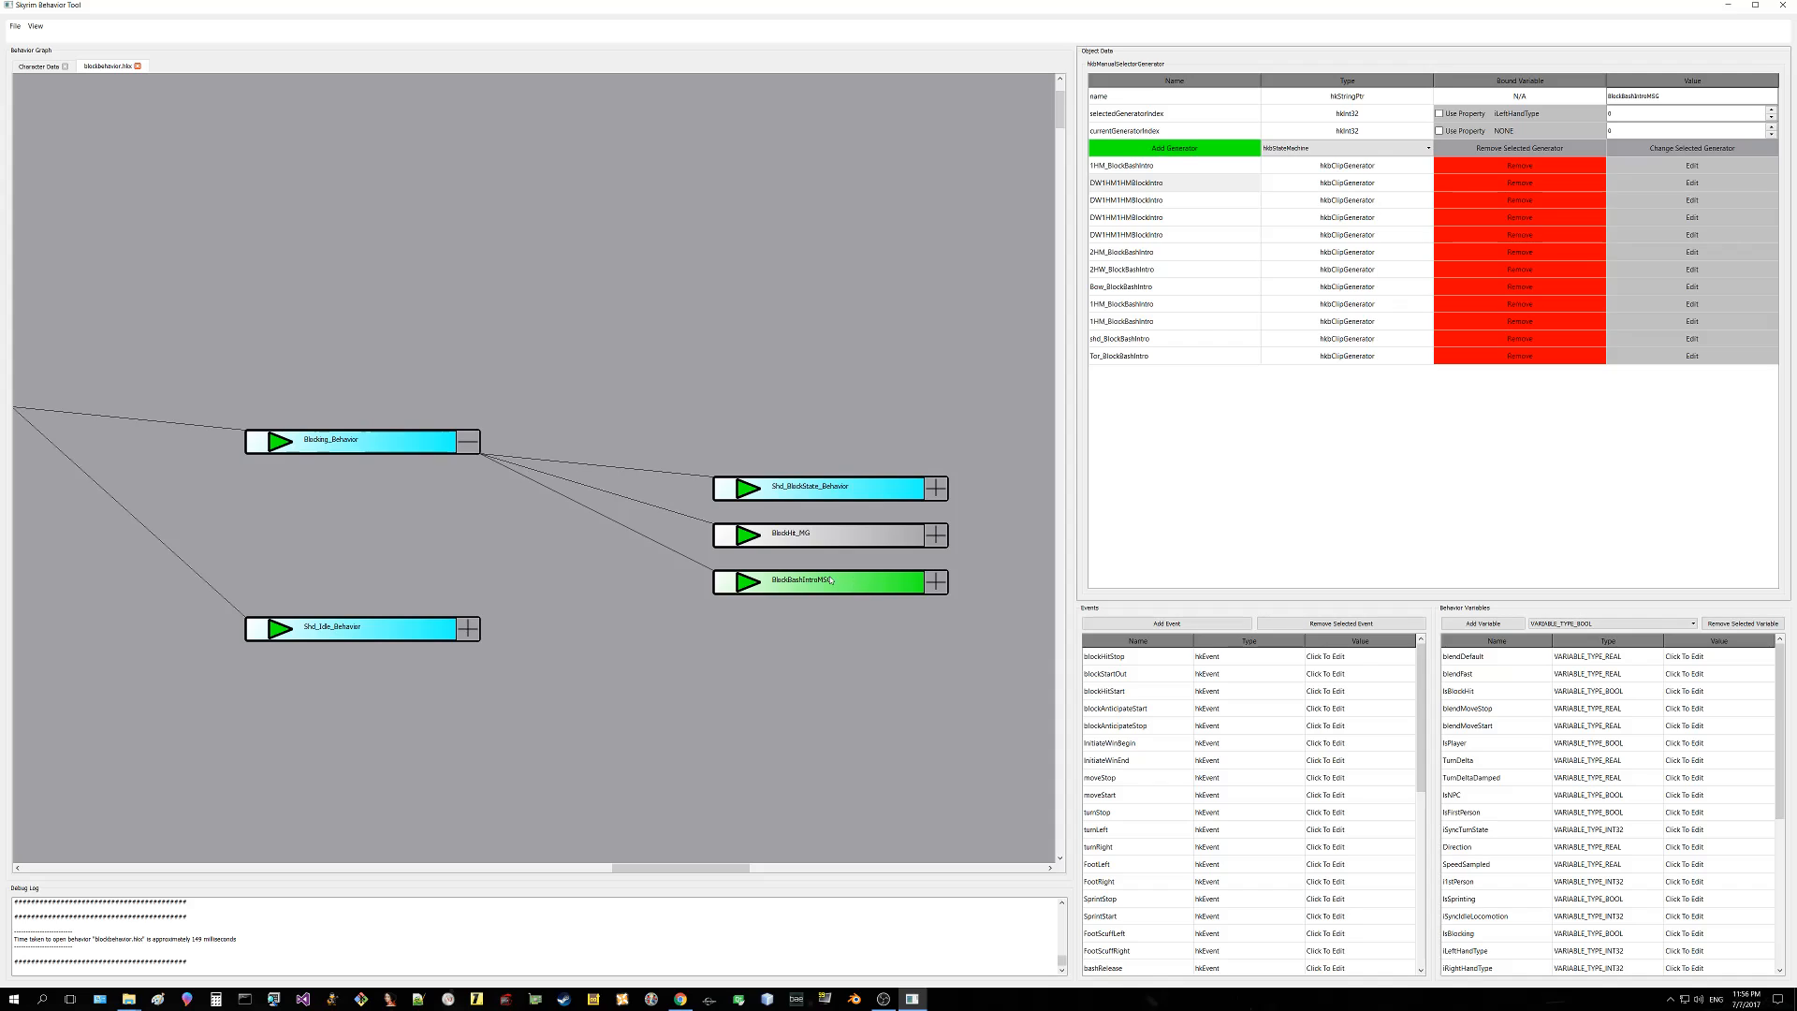
Step: Go back to Block_Standing_State_Blend in the graph and display its settings
drag(615, 557, 746, 566)
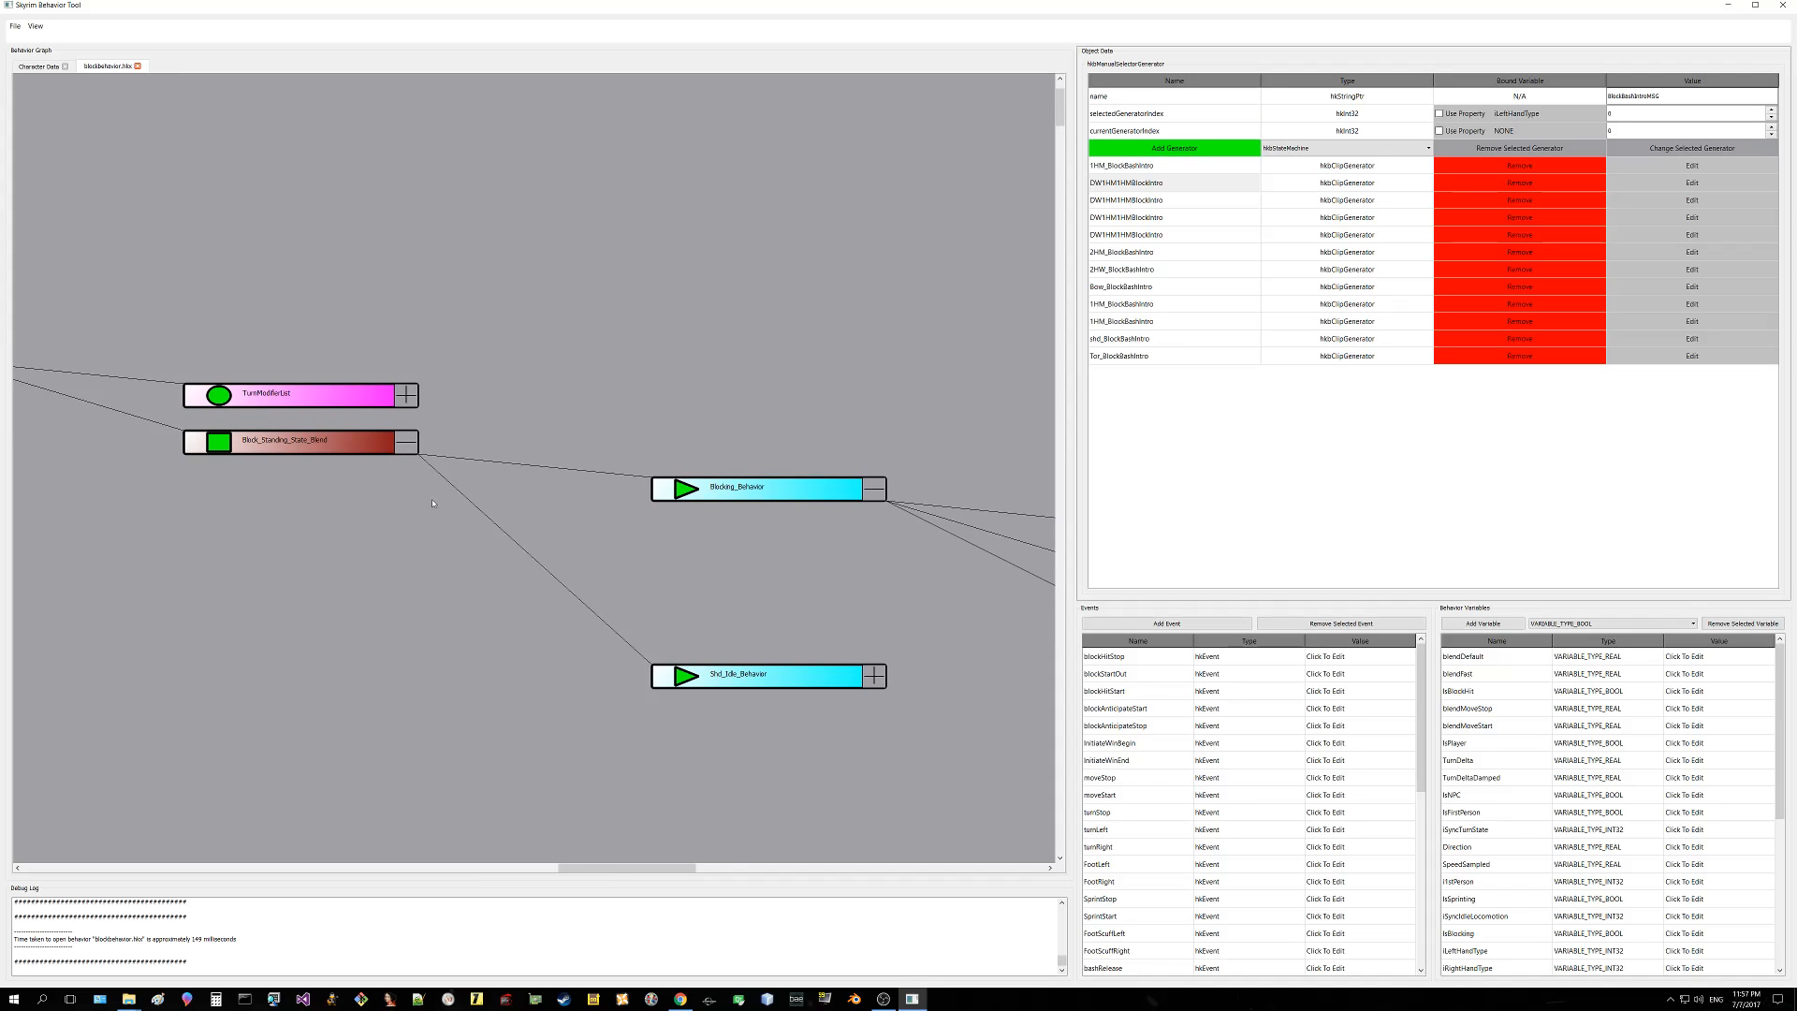
click(344, 449)
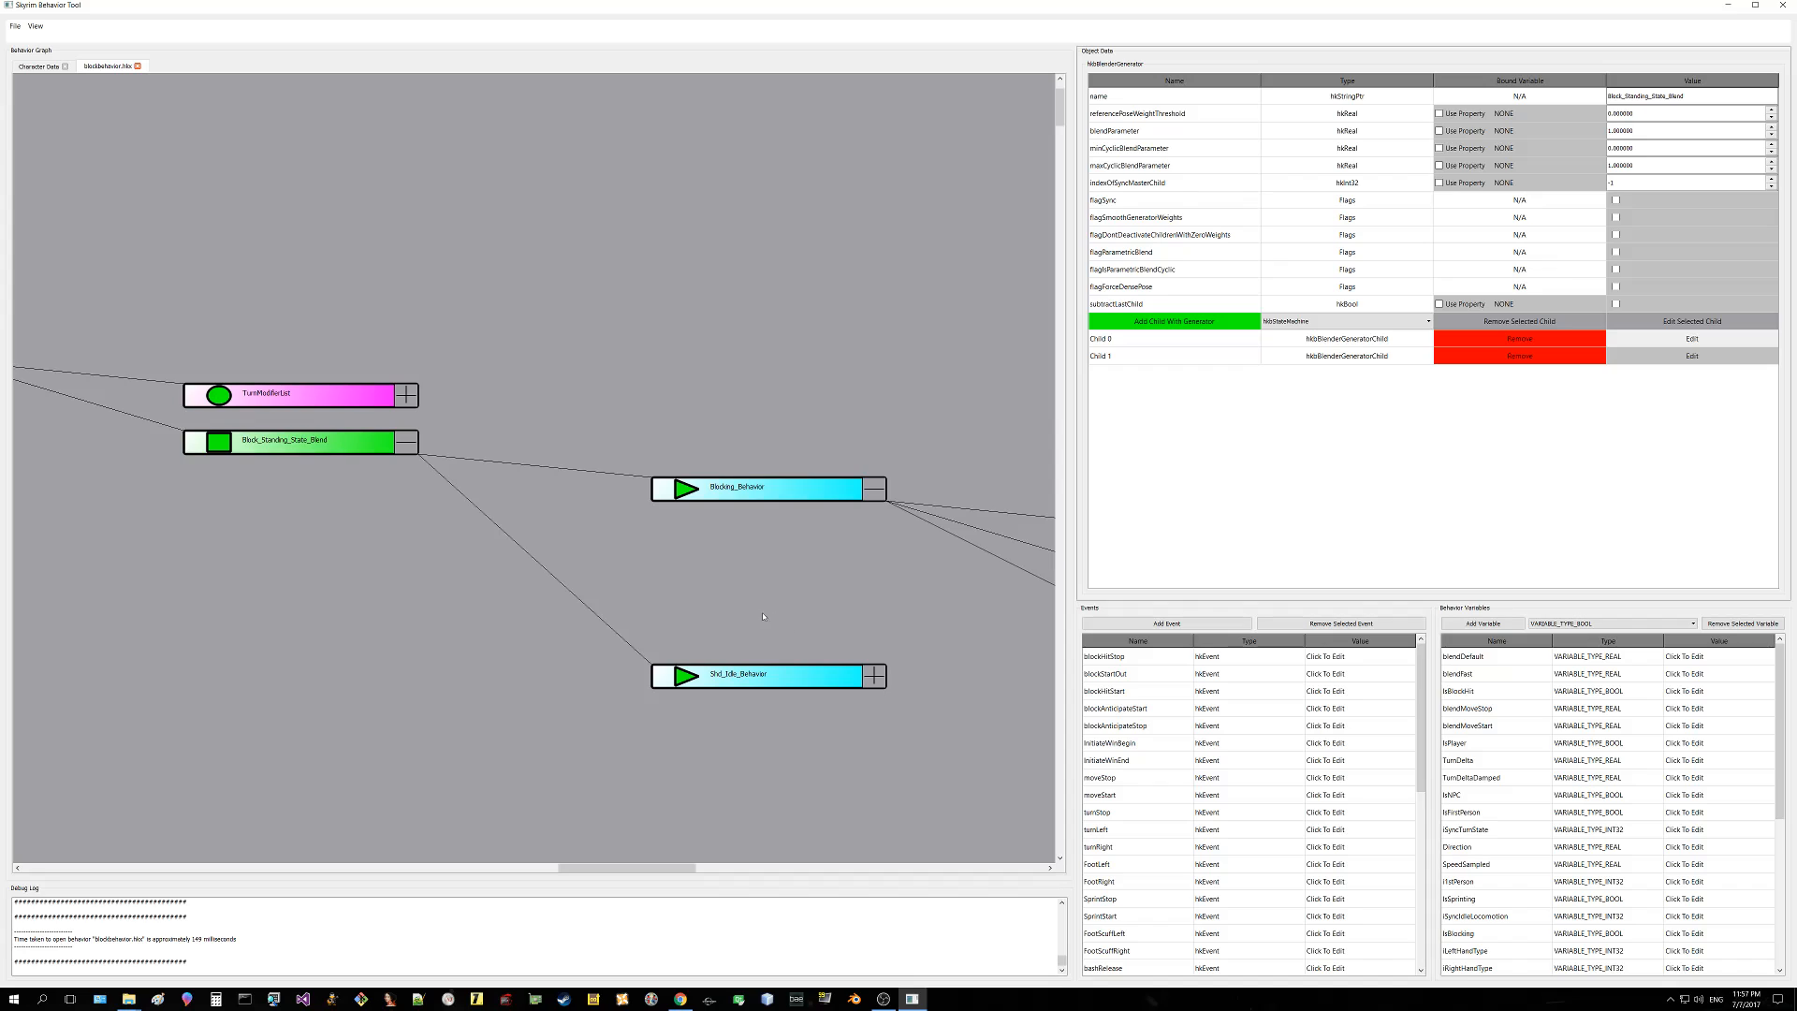
Step: Display the settings of Shd_Idle_Behavior under Block_Standing_State_Blend and expand it to show its child generators
click(767, 678)
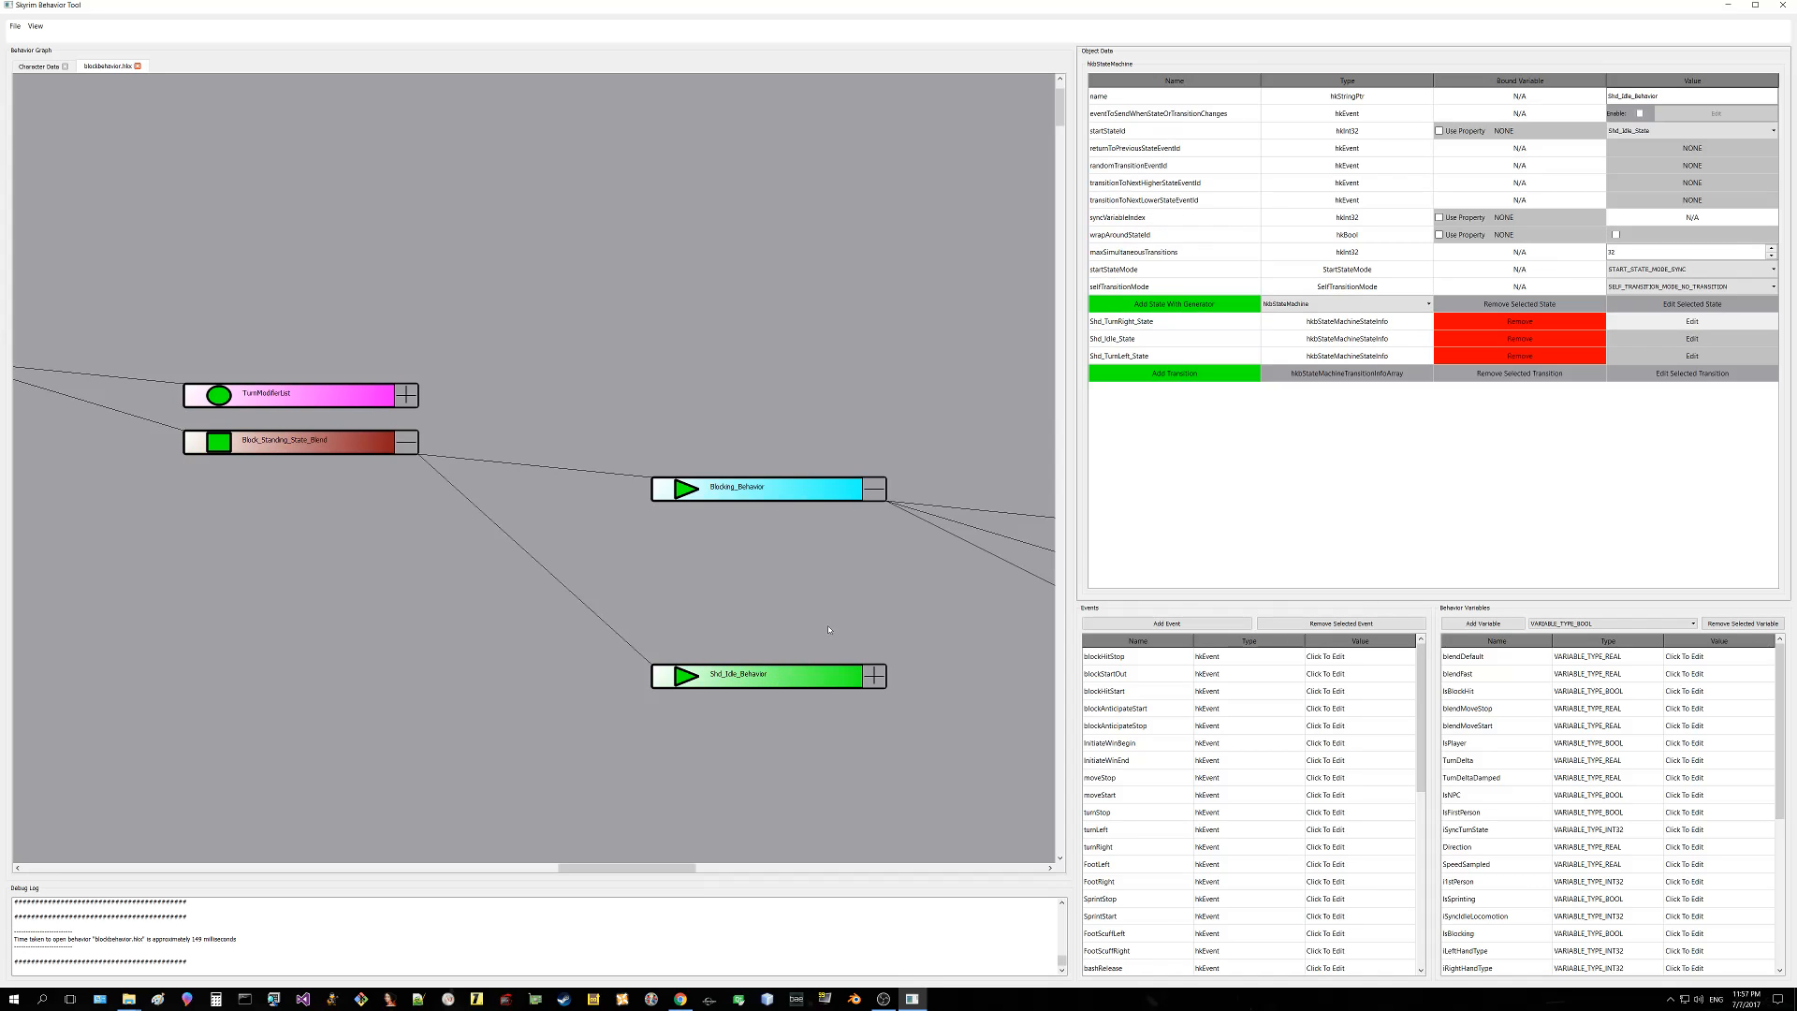
click(873, 675)
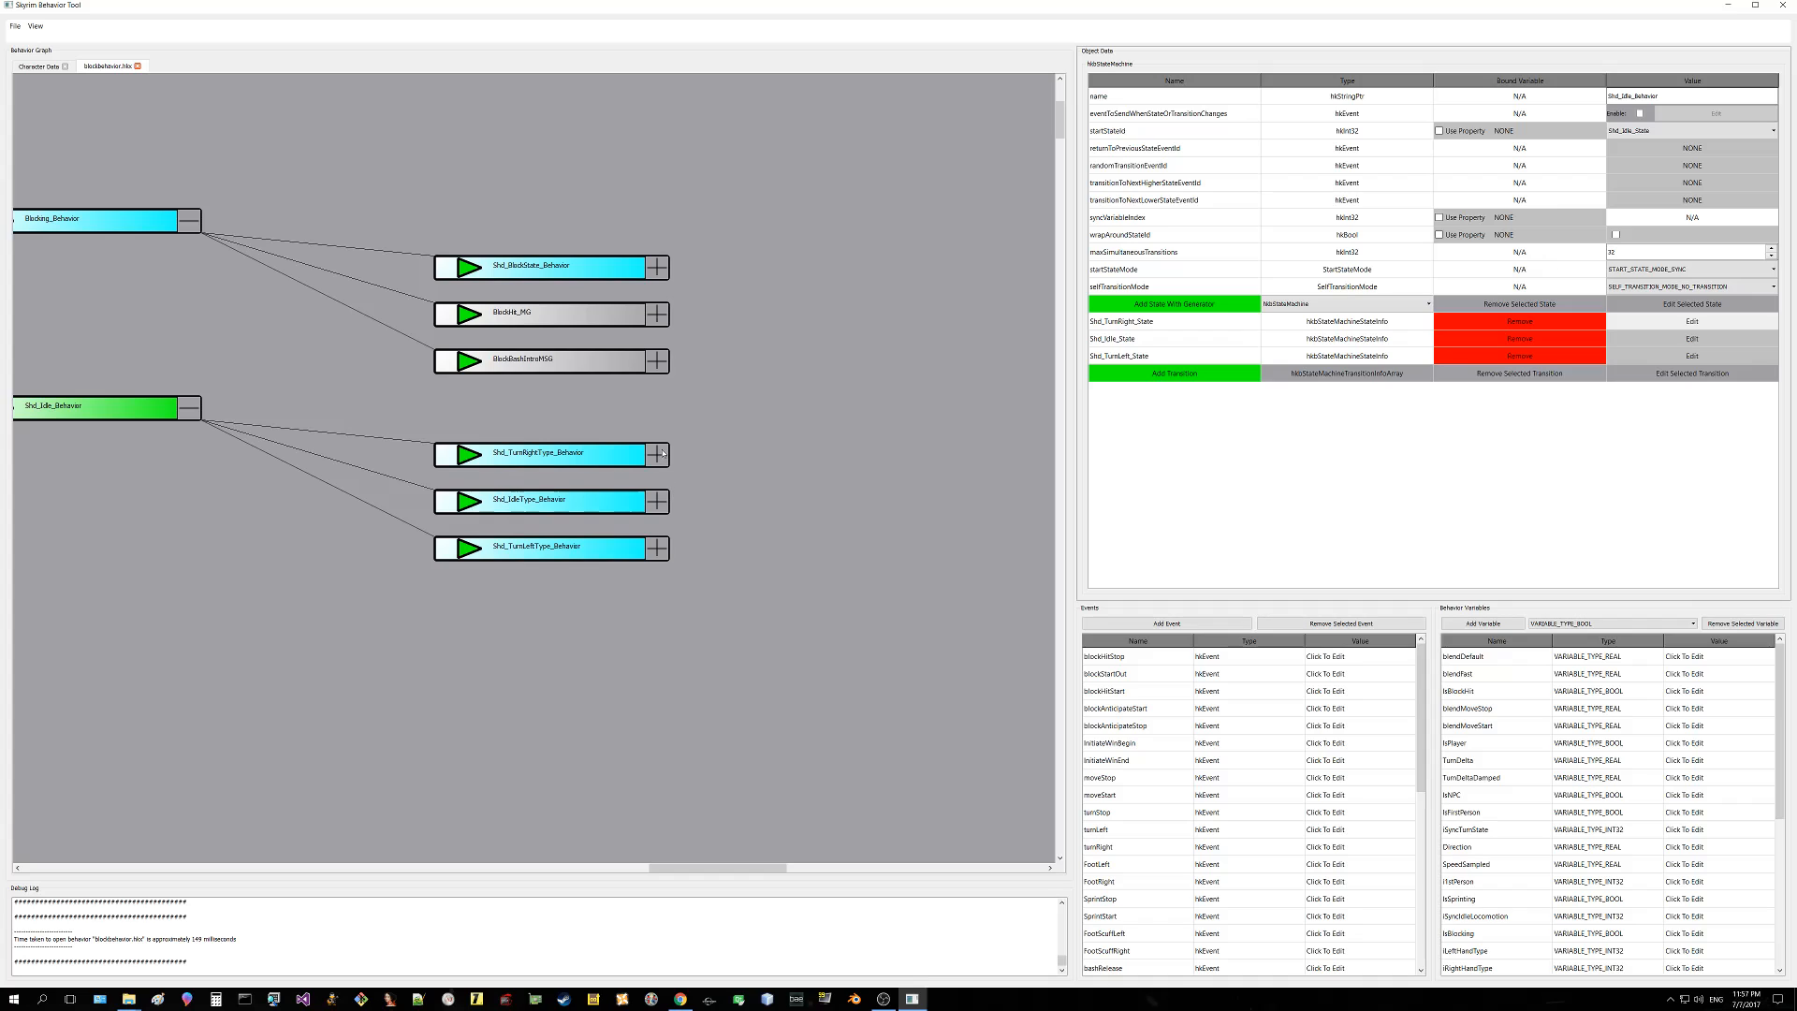
Step: Go back to Block_Standing_State_Blend and examine the bone weights and bindings of its Child 1 and Child 0
drag(328, 347, 954, 473)
click(281, 300)
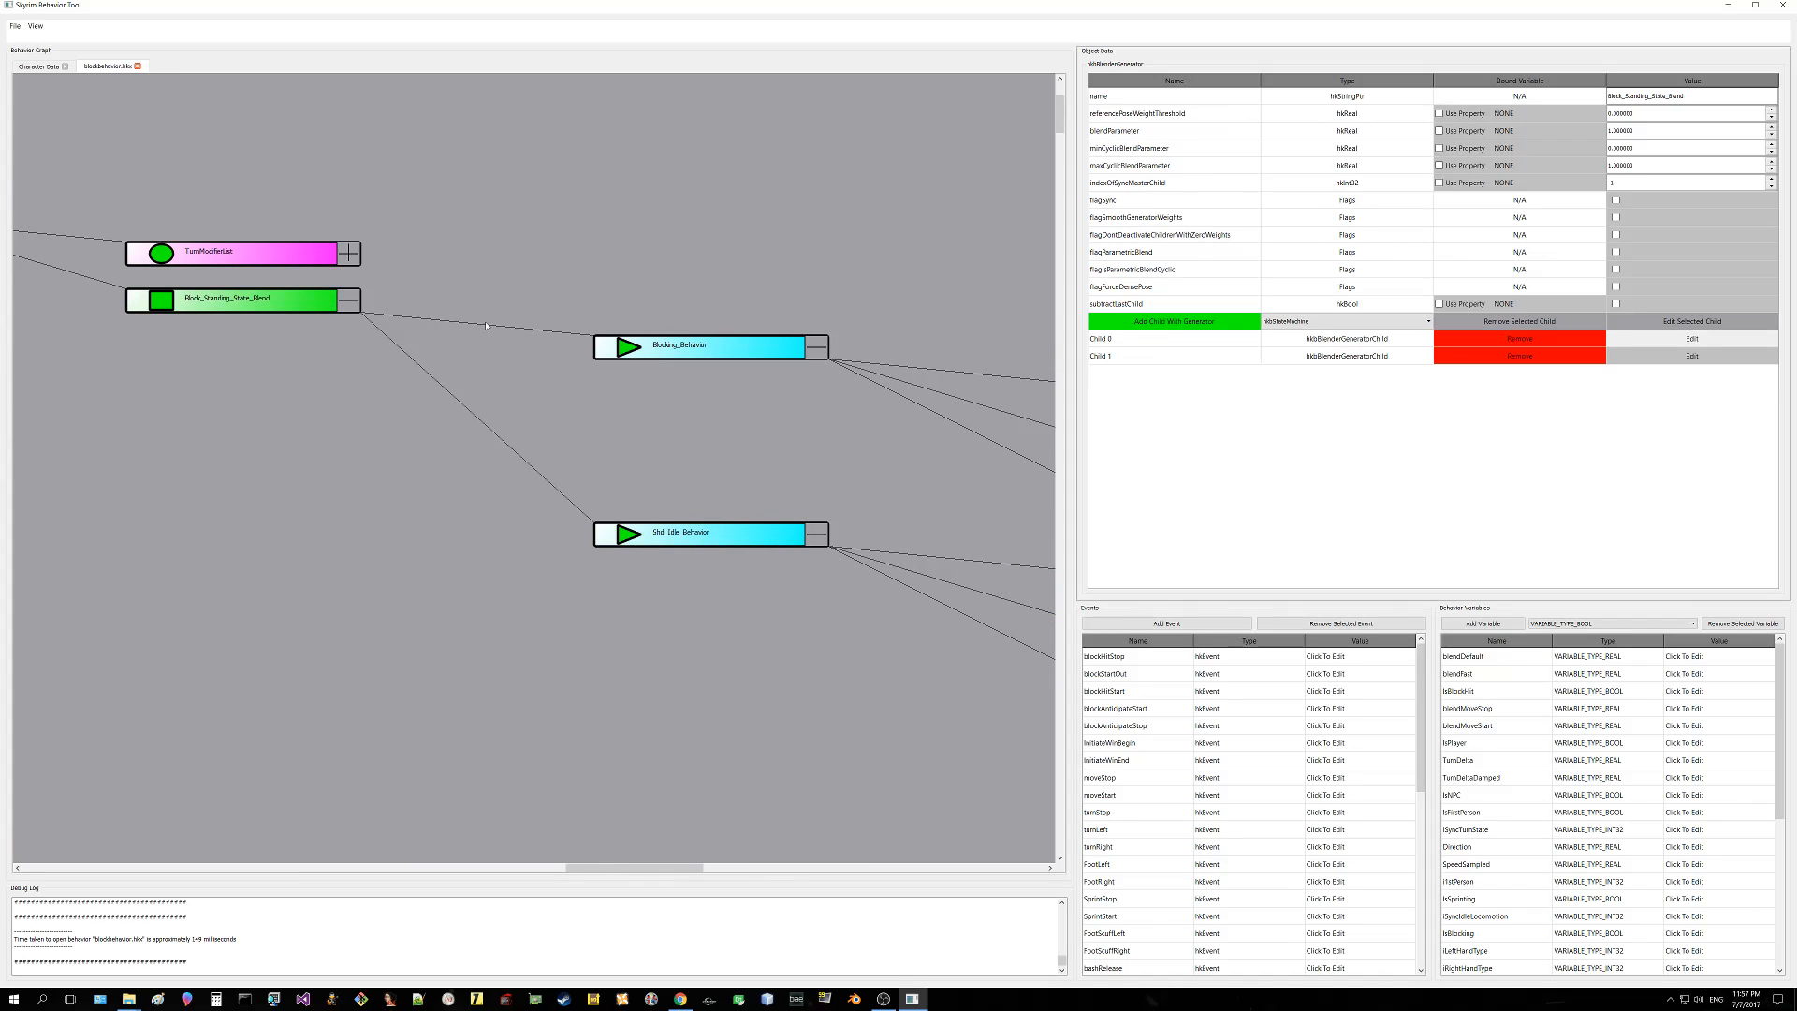
click(1656, 357)
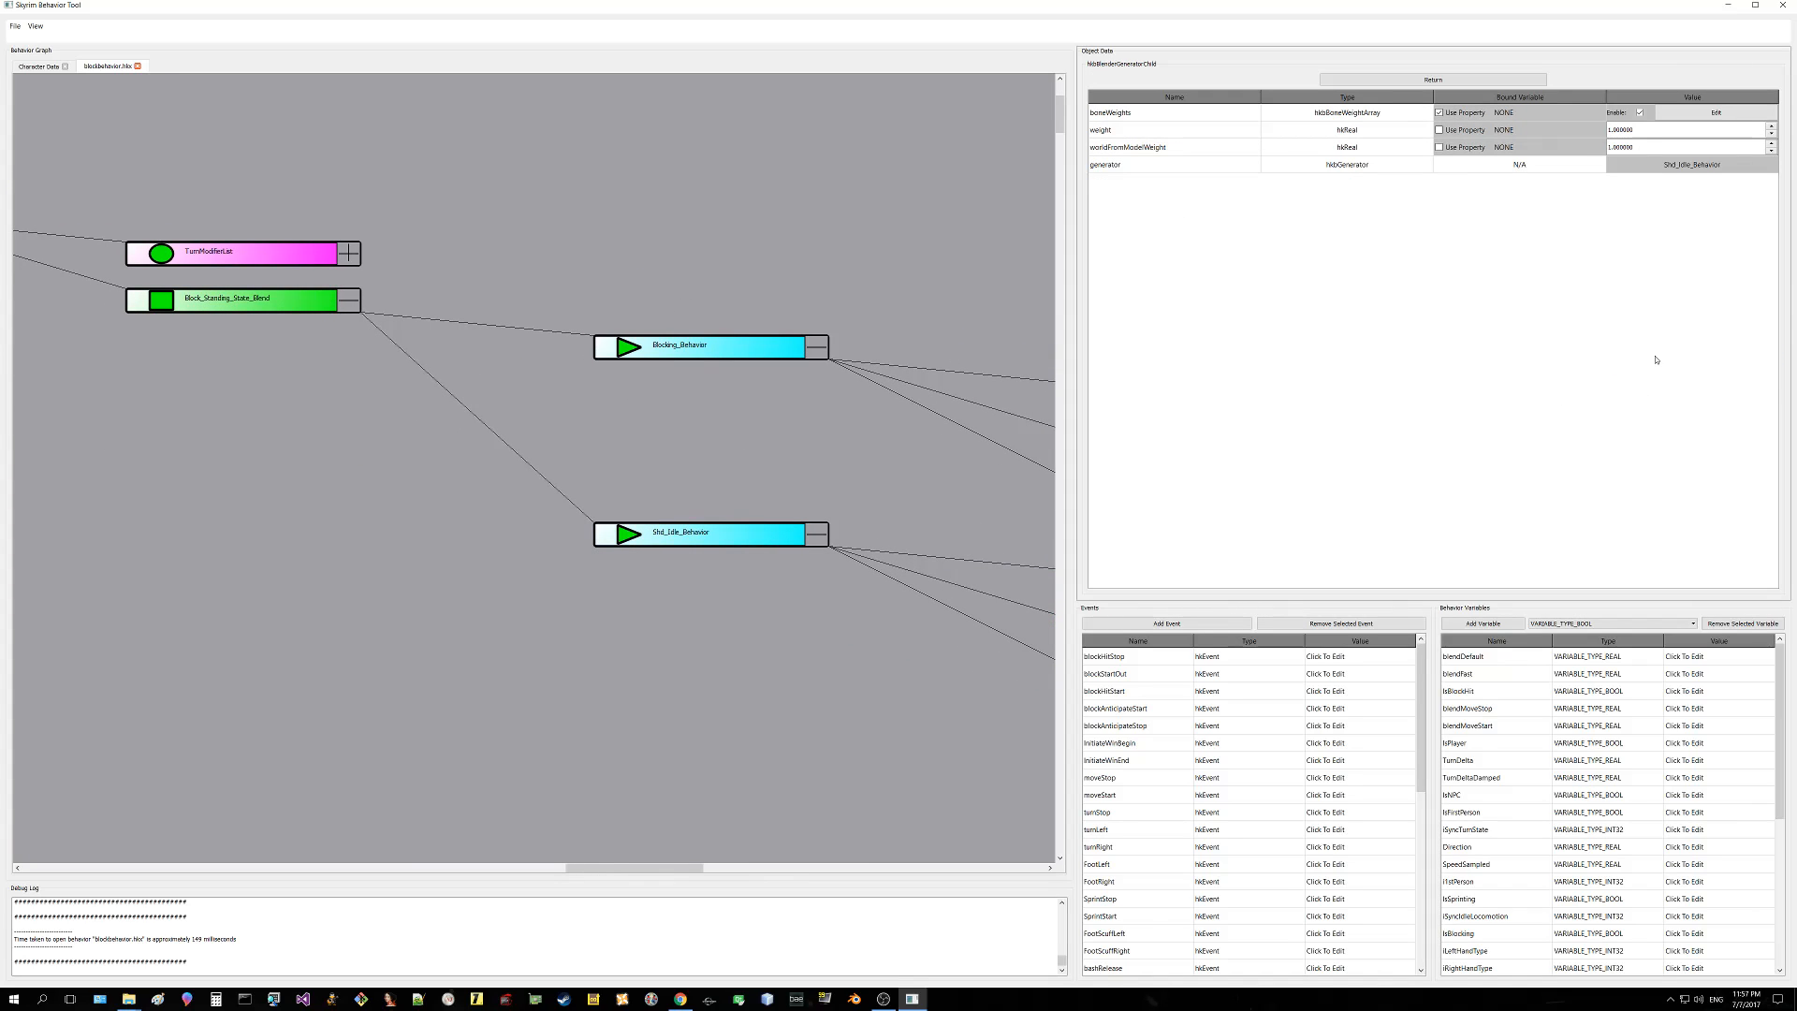
click(1469, 83)
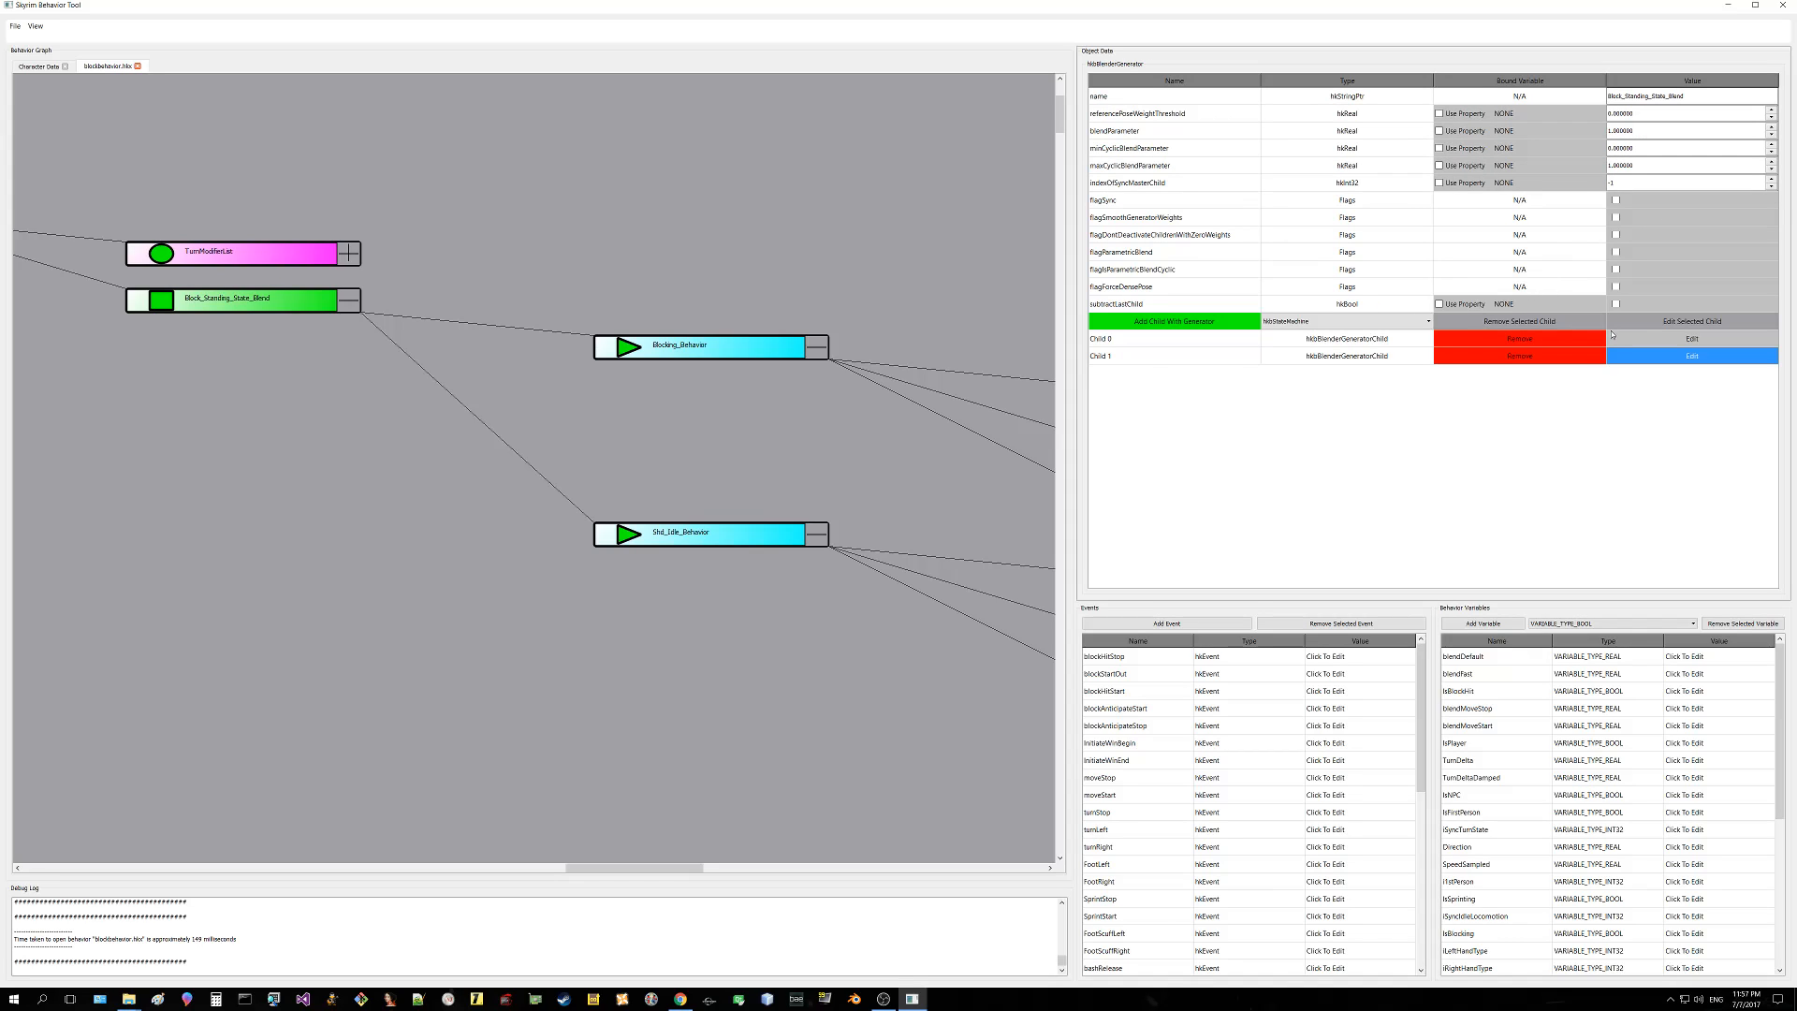
click(1656, 339)
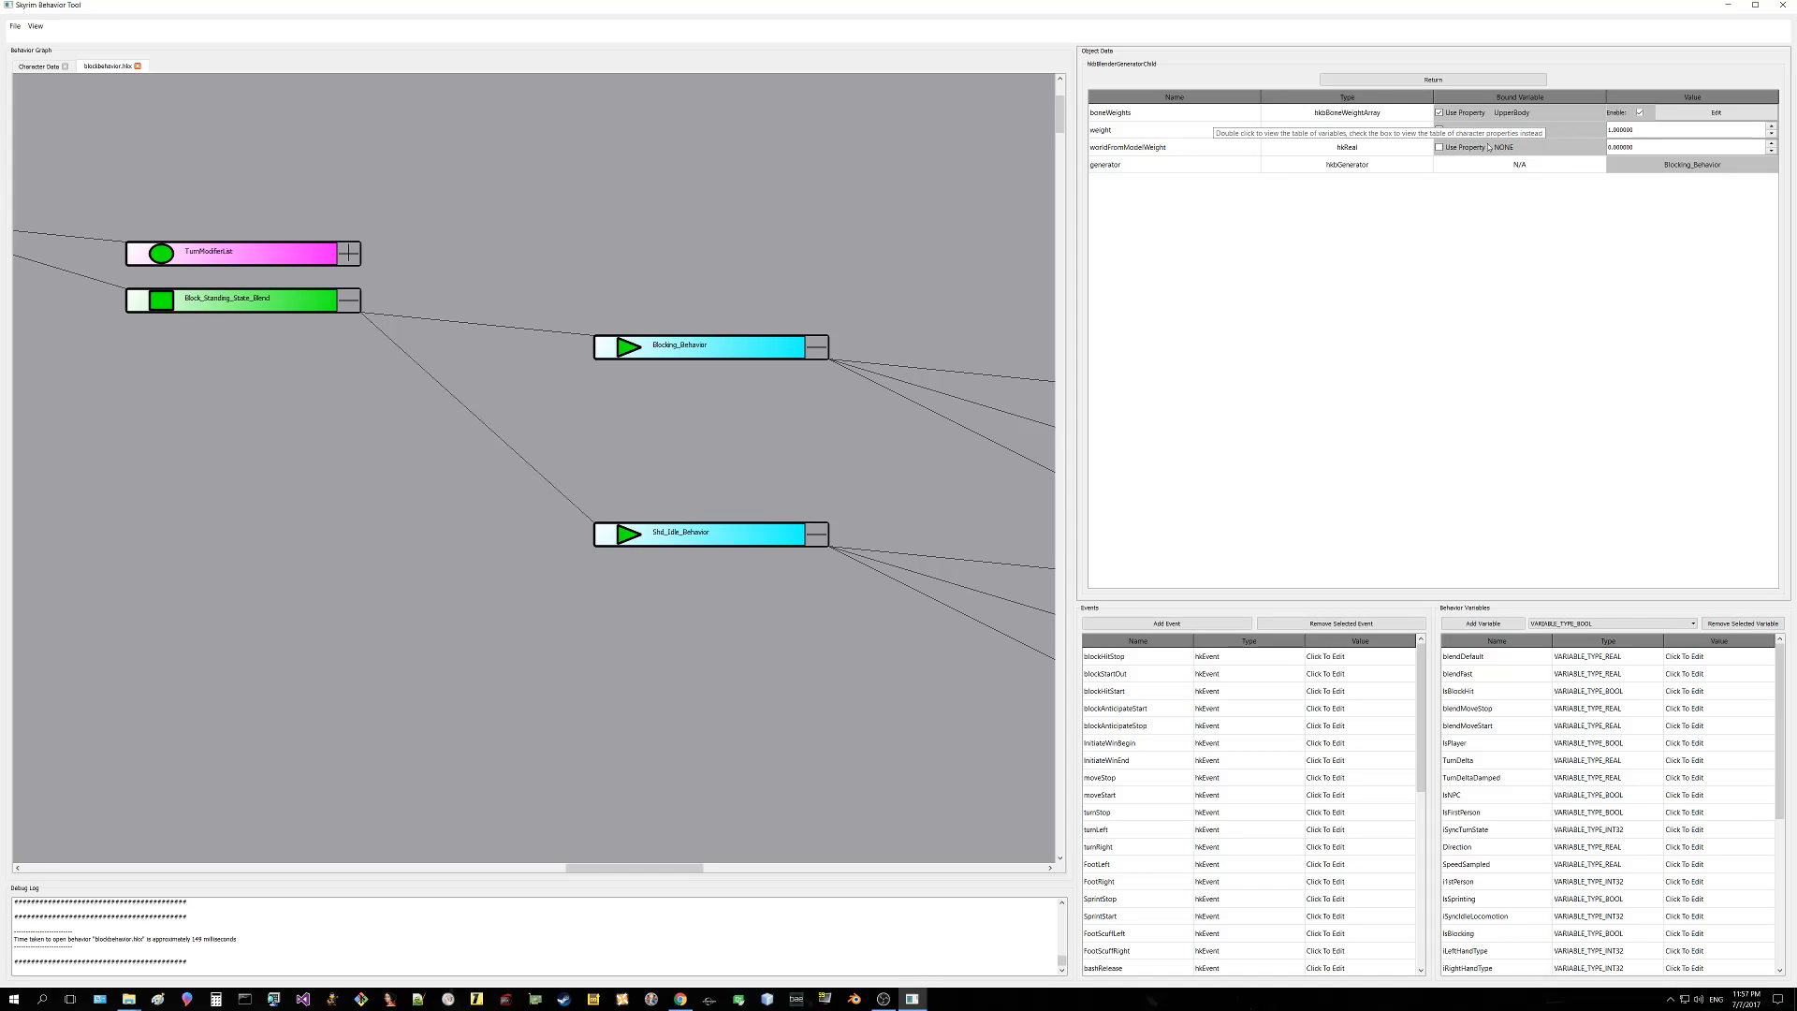
click(1442, 82)
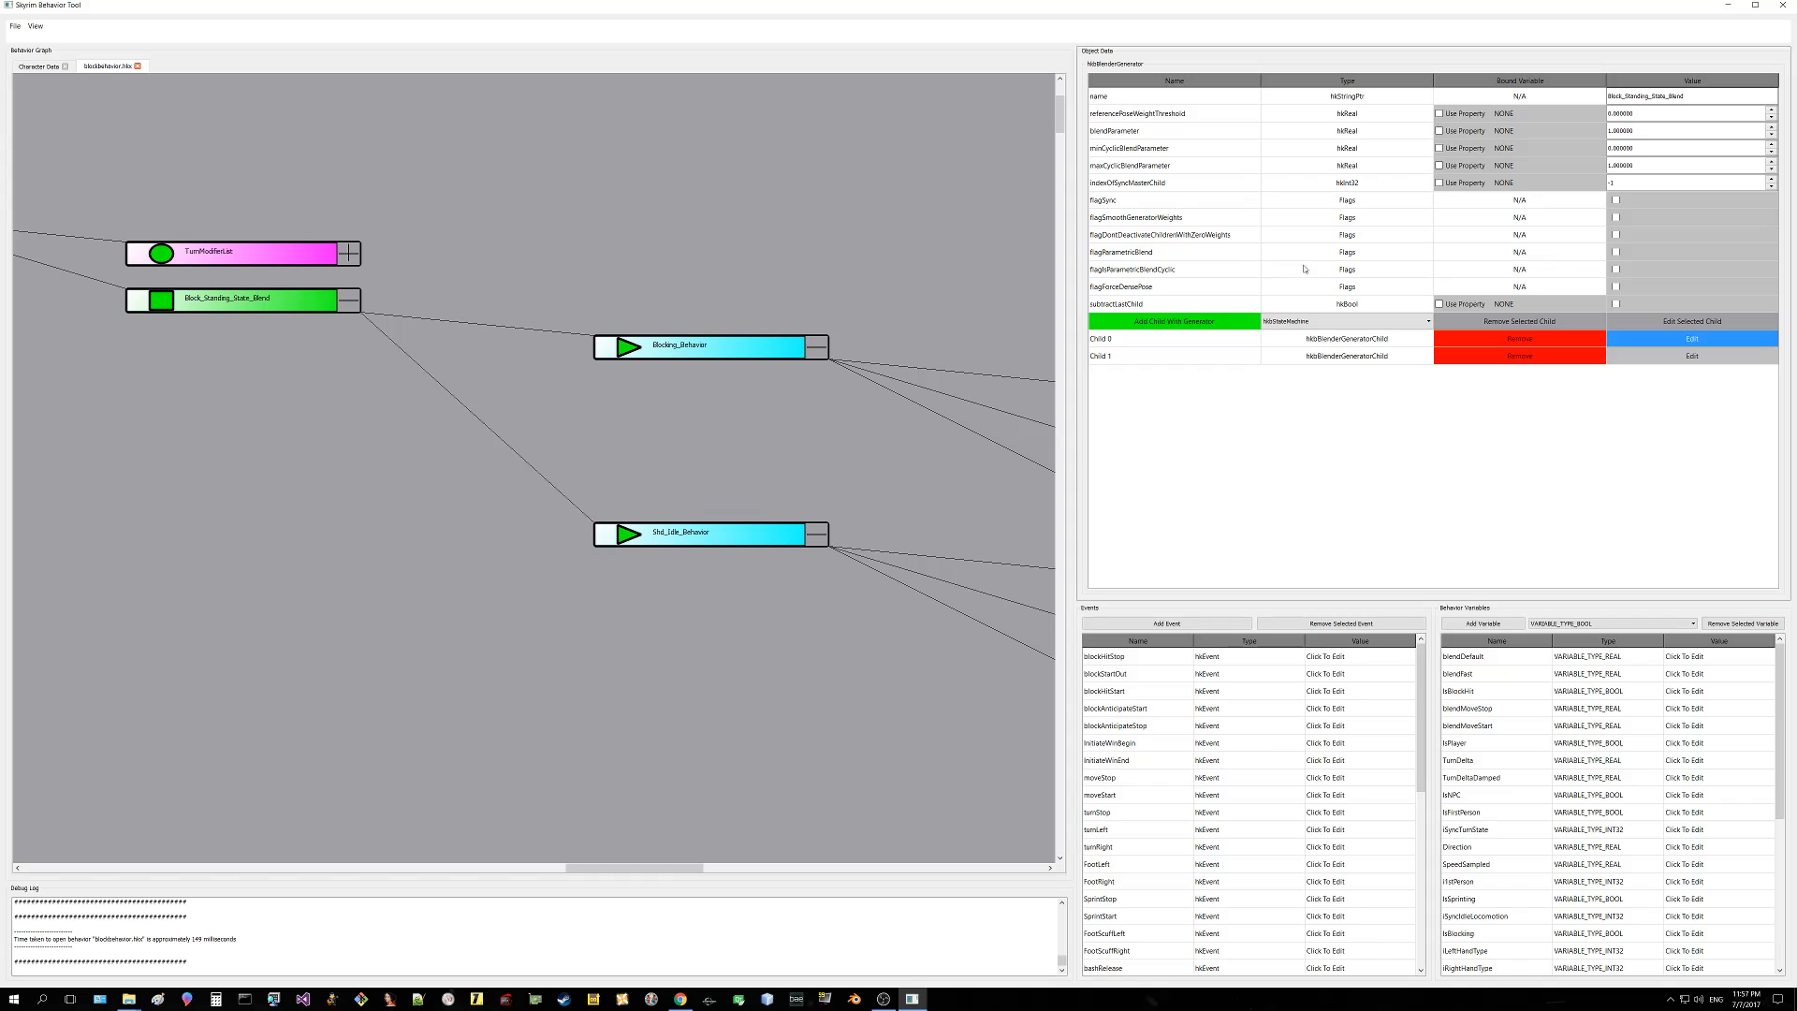
Step: Expand the branch under Shd_BlockState_Behavior through BlockIdle_1stP3rdP_MSG and Weap_BlockIdle_MSG down to the children of BlockIdle_MSG
drag(866, 468, 545, 449)
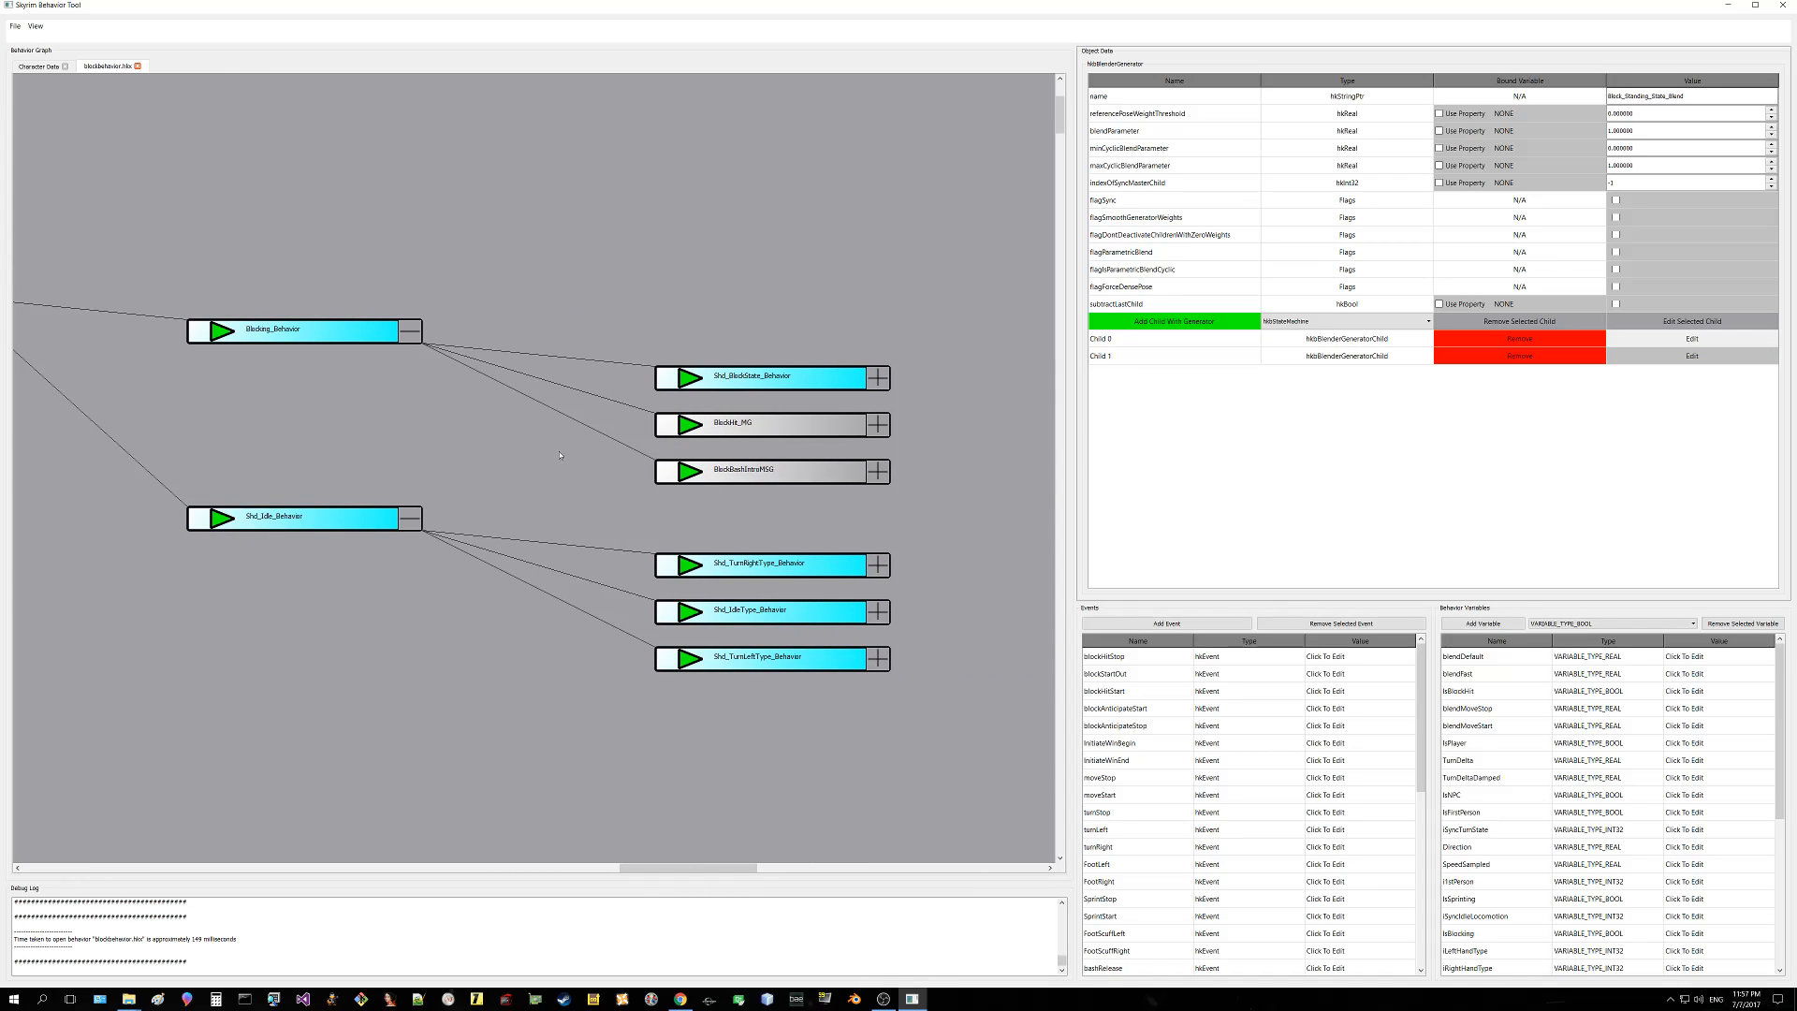
click(879, 380)
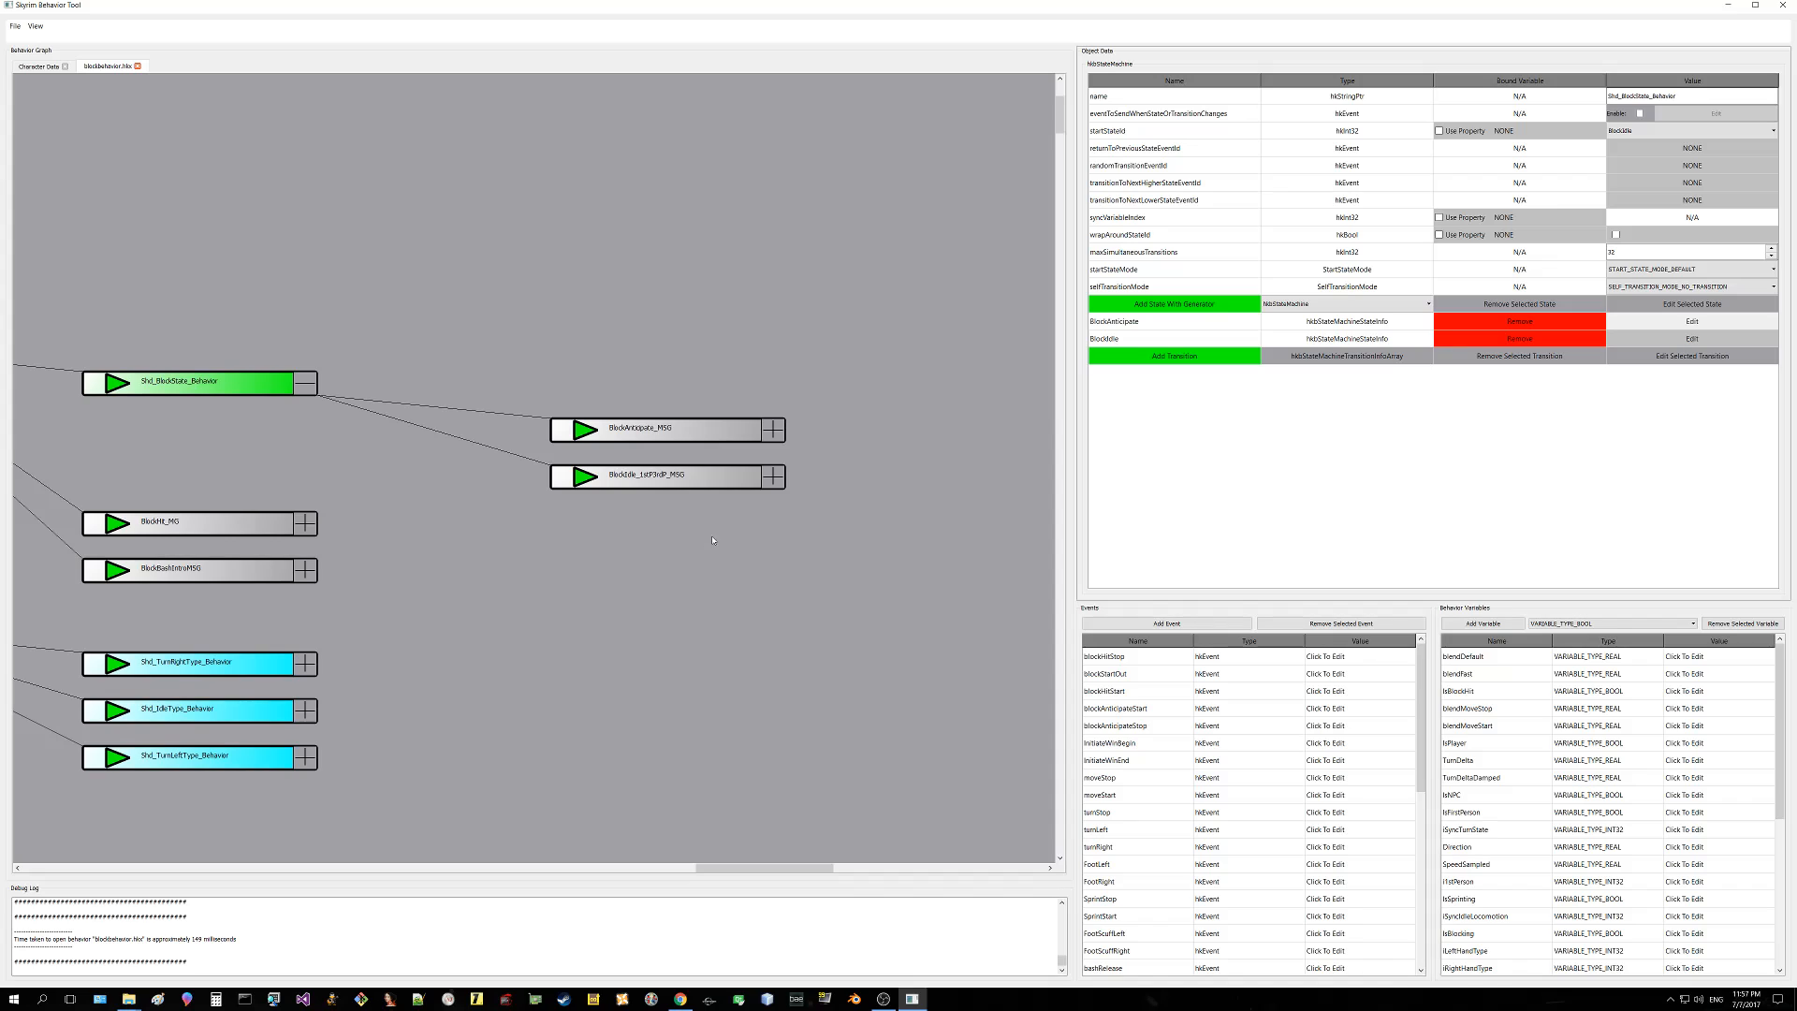
click(647, 474)
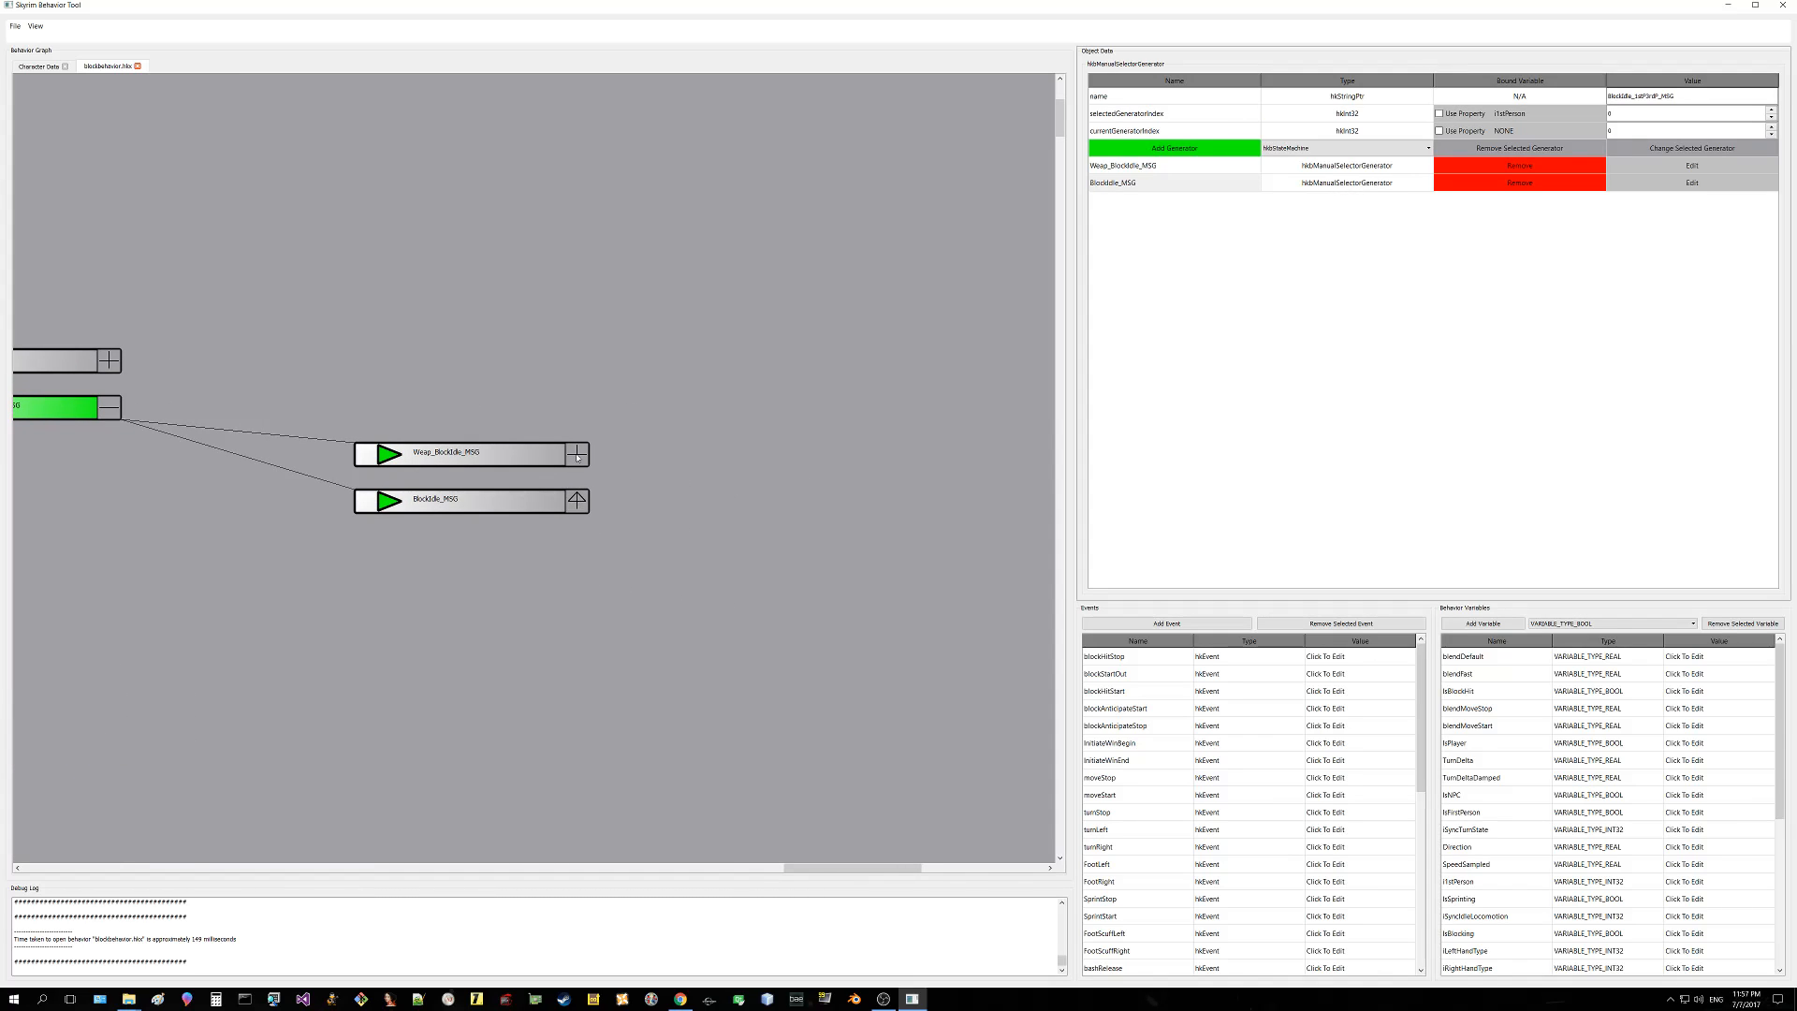
click(578, 455)
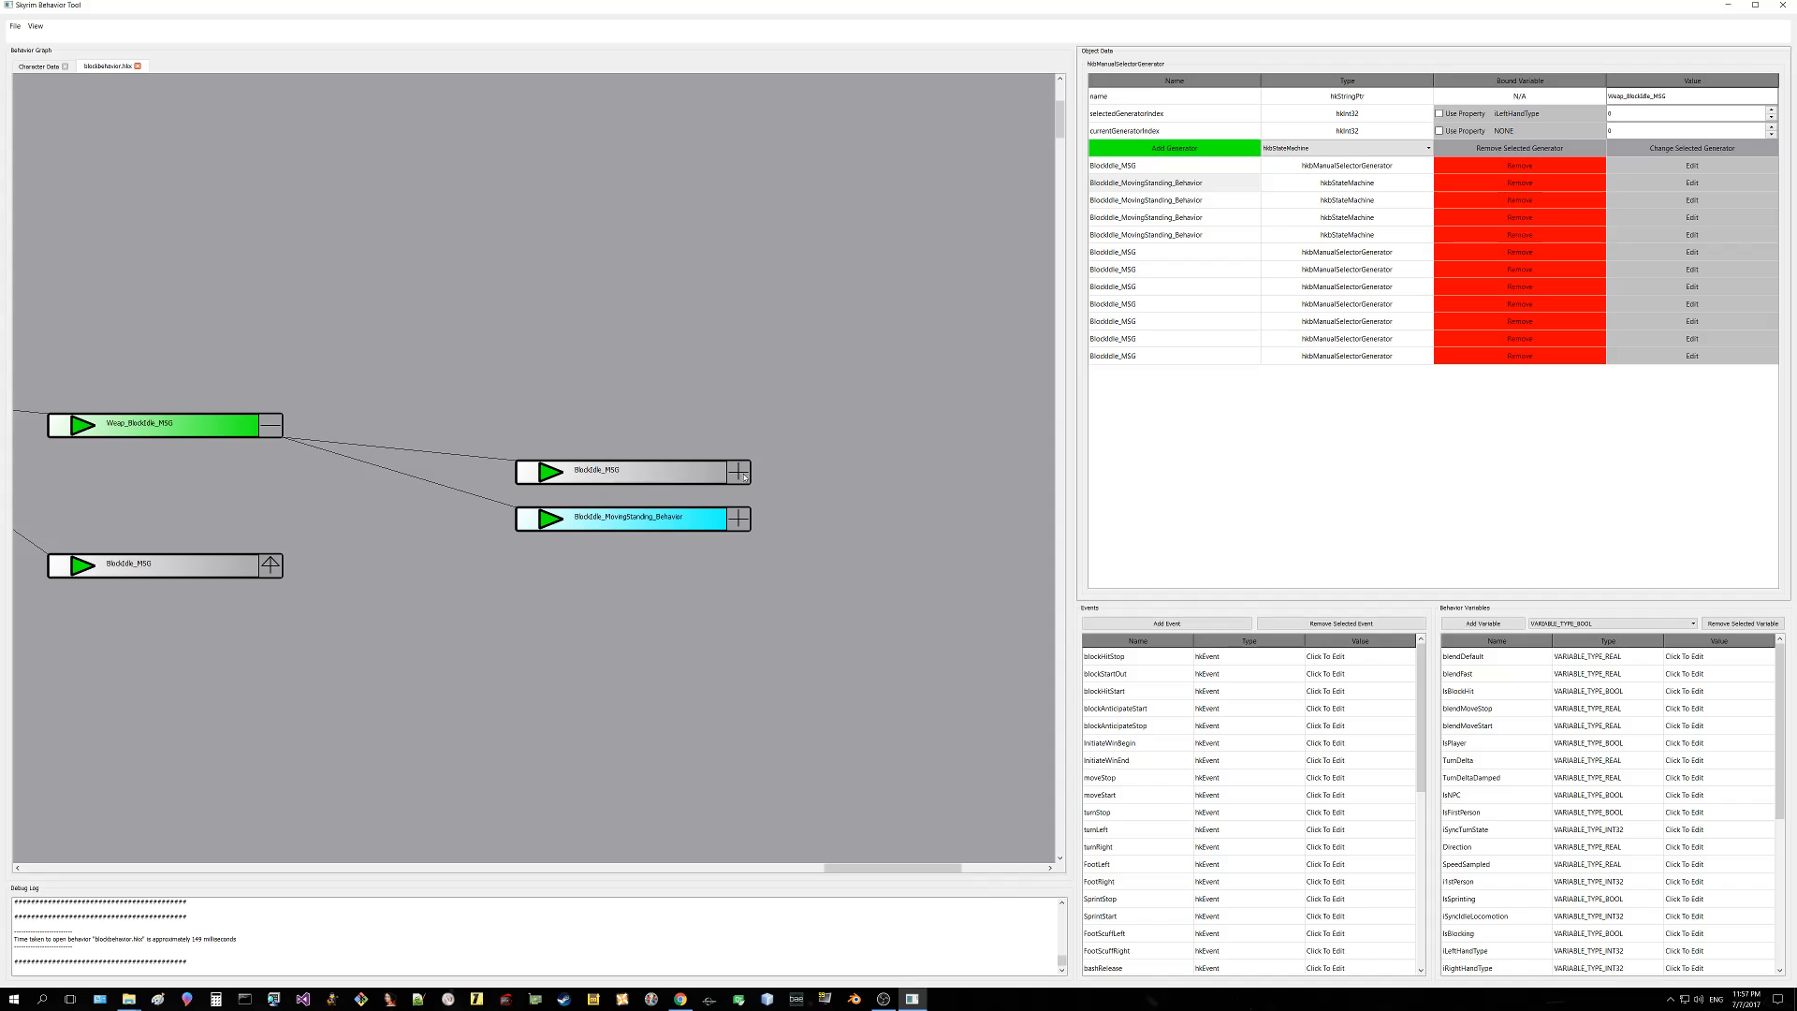
click(743, 477)
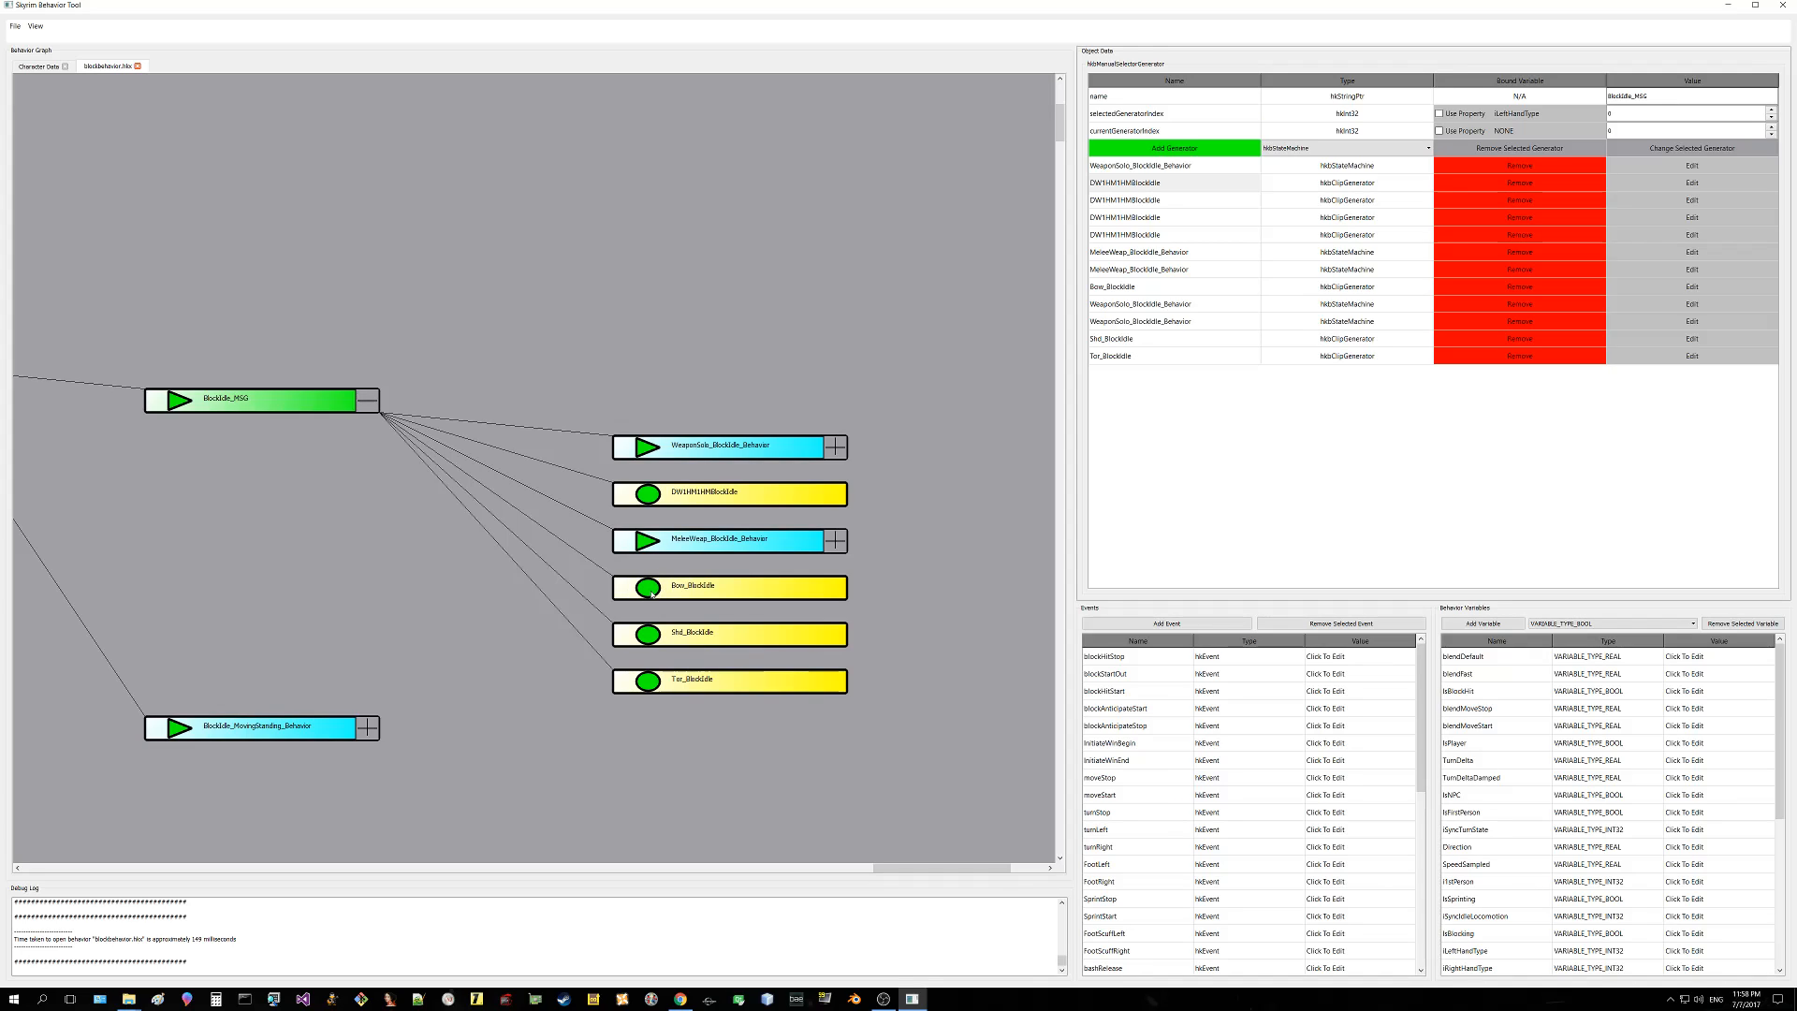
Step: Examine the Bow_BlockIdle clip generator under BlockIdle_MSG and look at the project's animation list in the character data
click(757, 596)
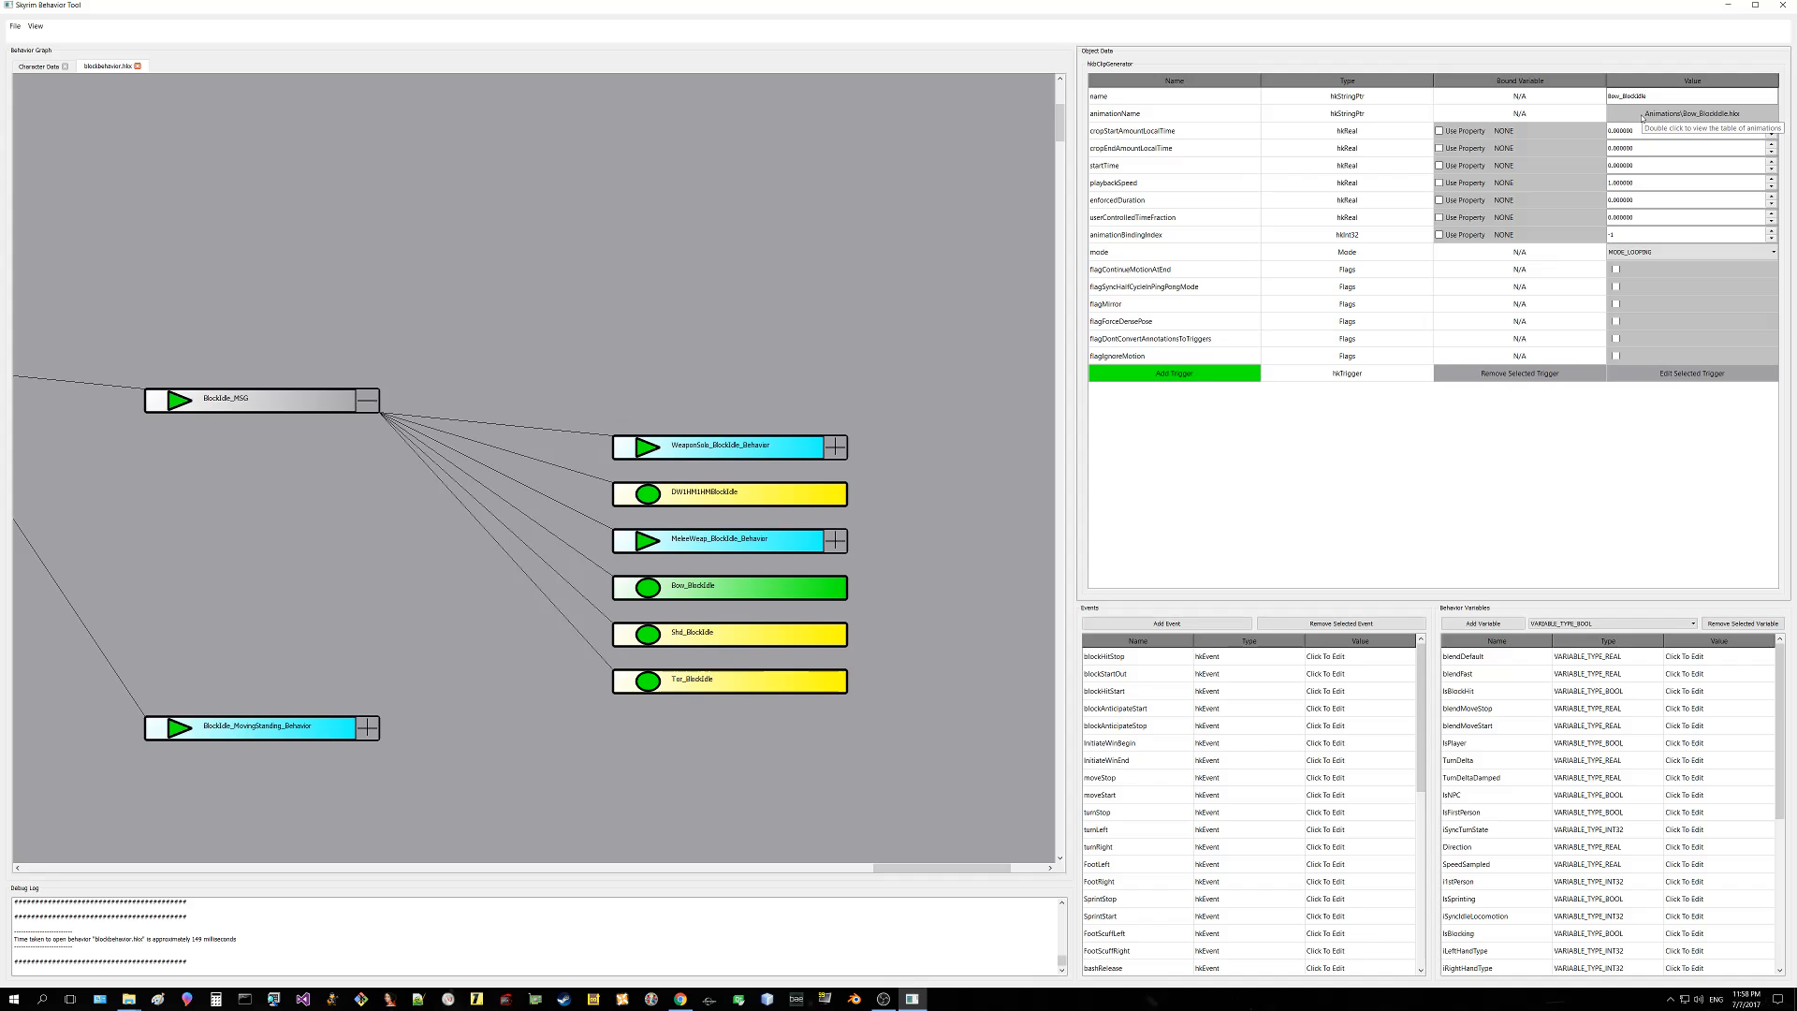
click(39, 66)
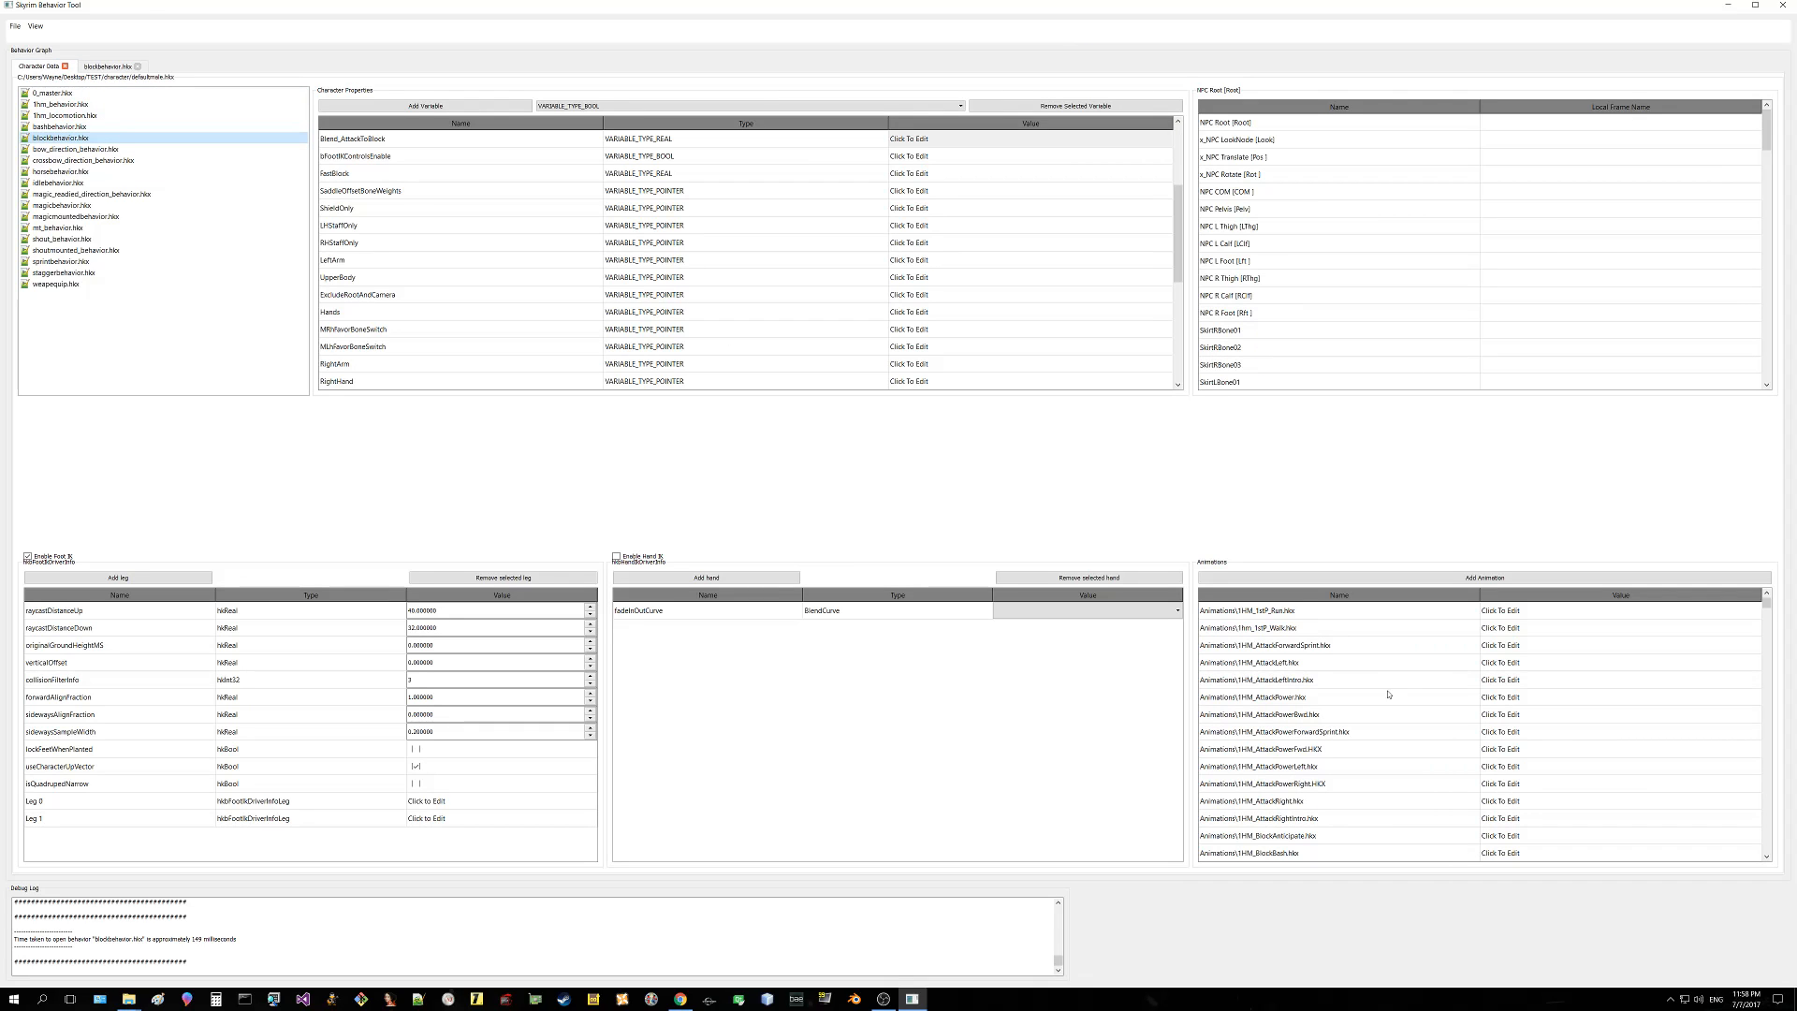
click(110, 67)
Step: Reselect the Bow_BlockIdle clip generator in blockbehavior.hkx and review its timing and playback settings
drag(856, 532, 478, 468)
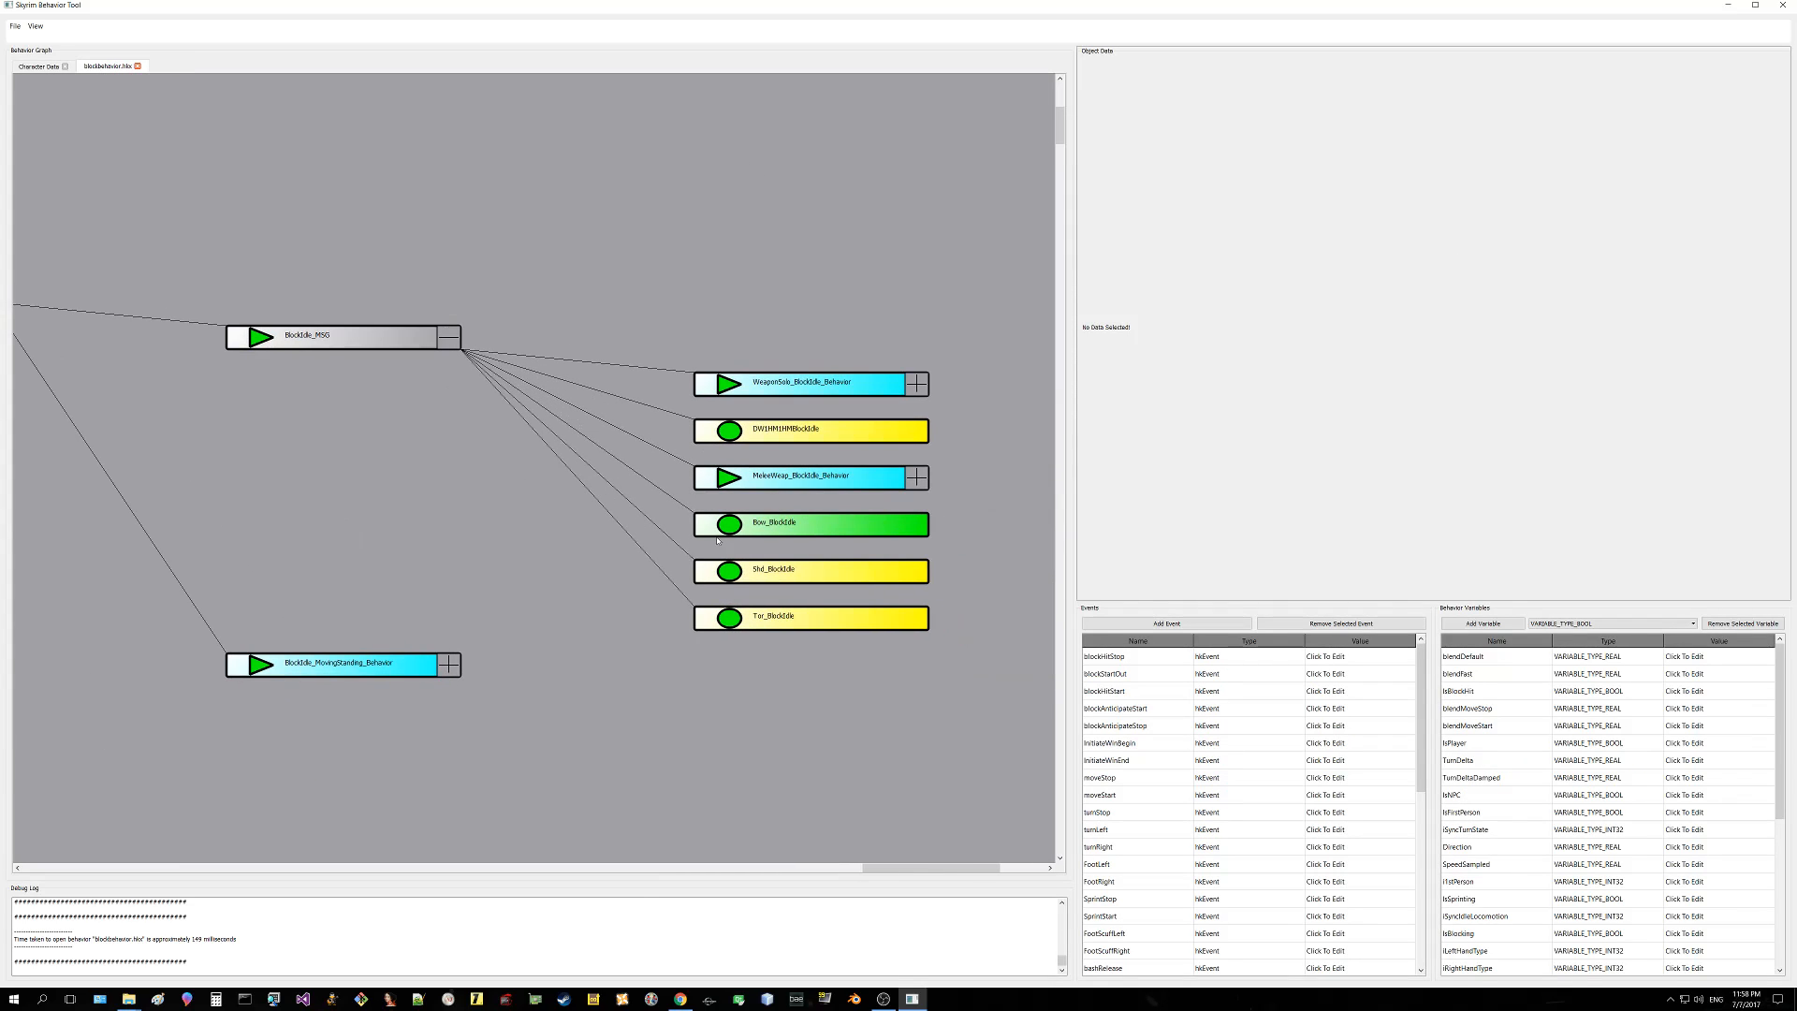
click(838, 566)
click(840, 526)
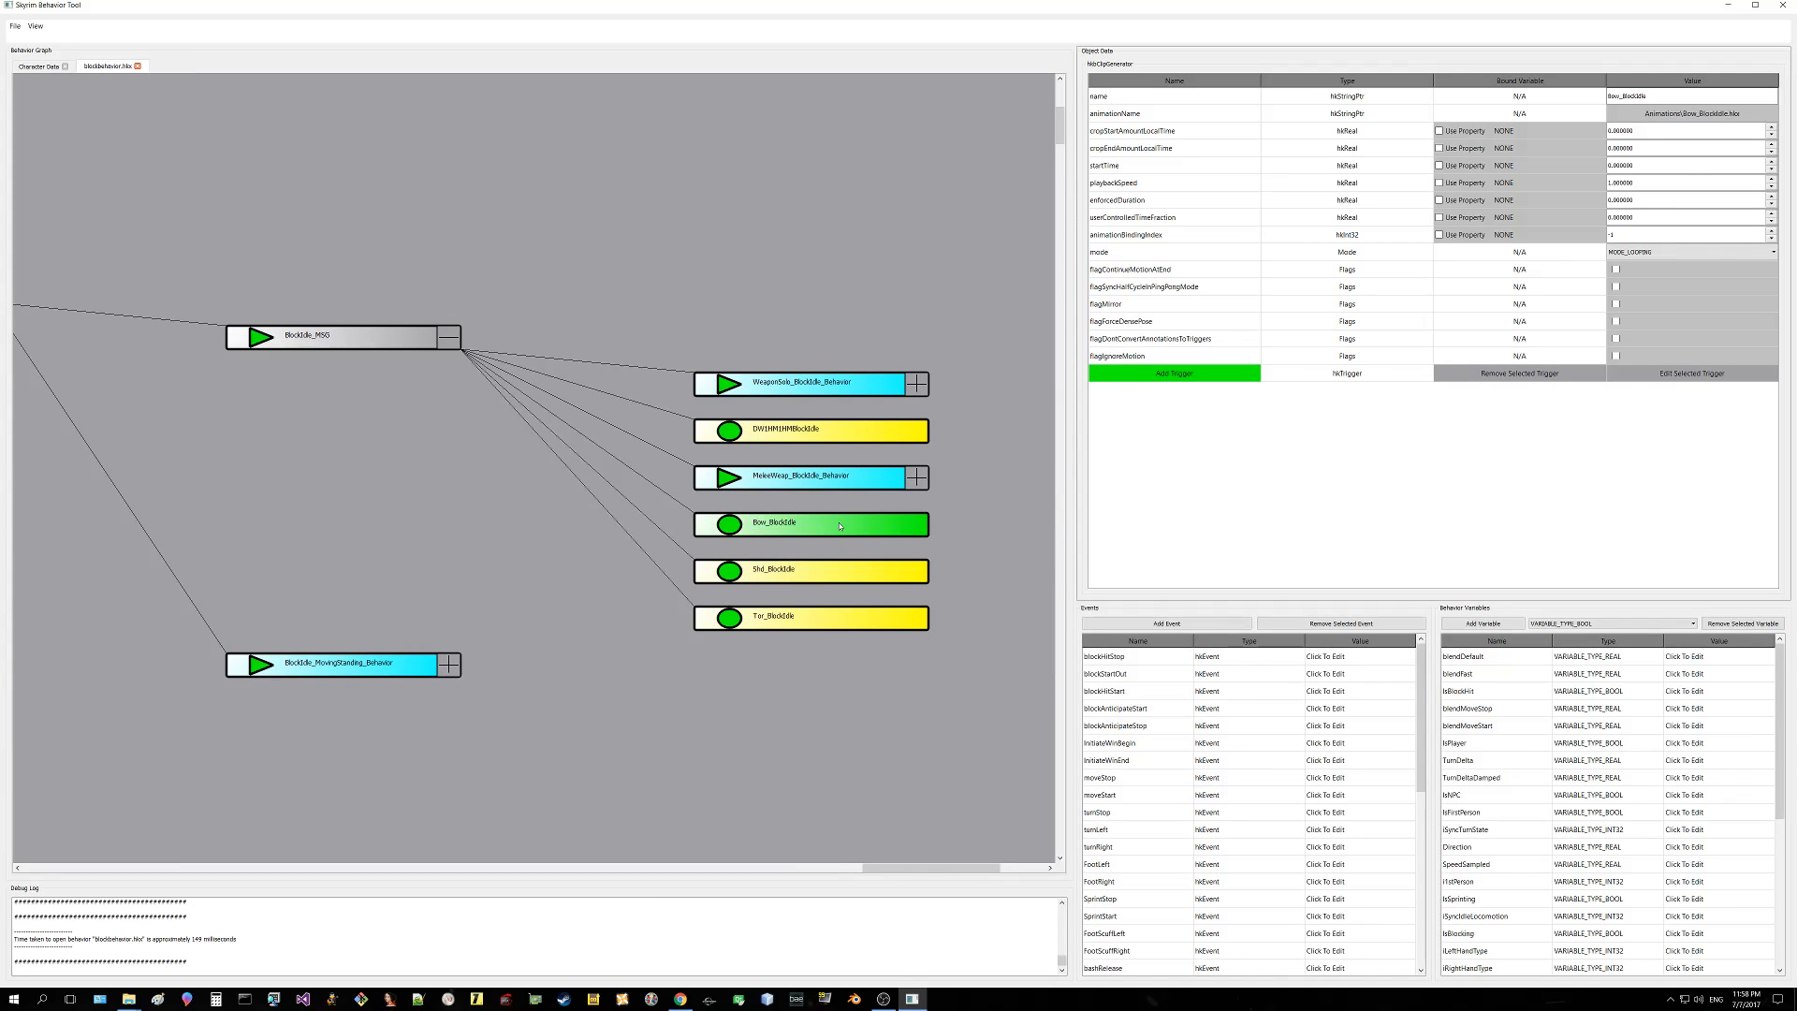
click(1634, 161)
click(1635, 161)
Step: Check the character data's animation list again and return to the settings of Bow_BlockIdle
click(45, 67)
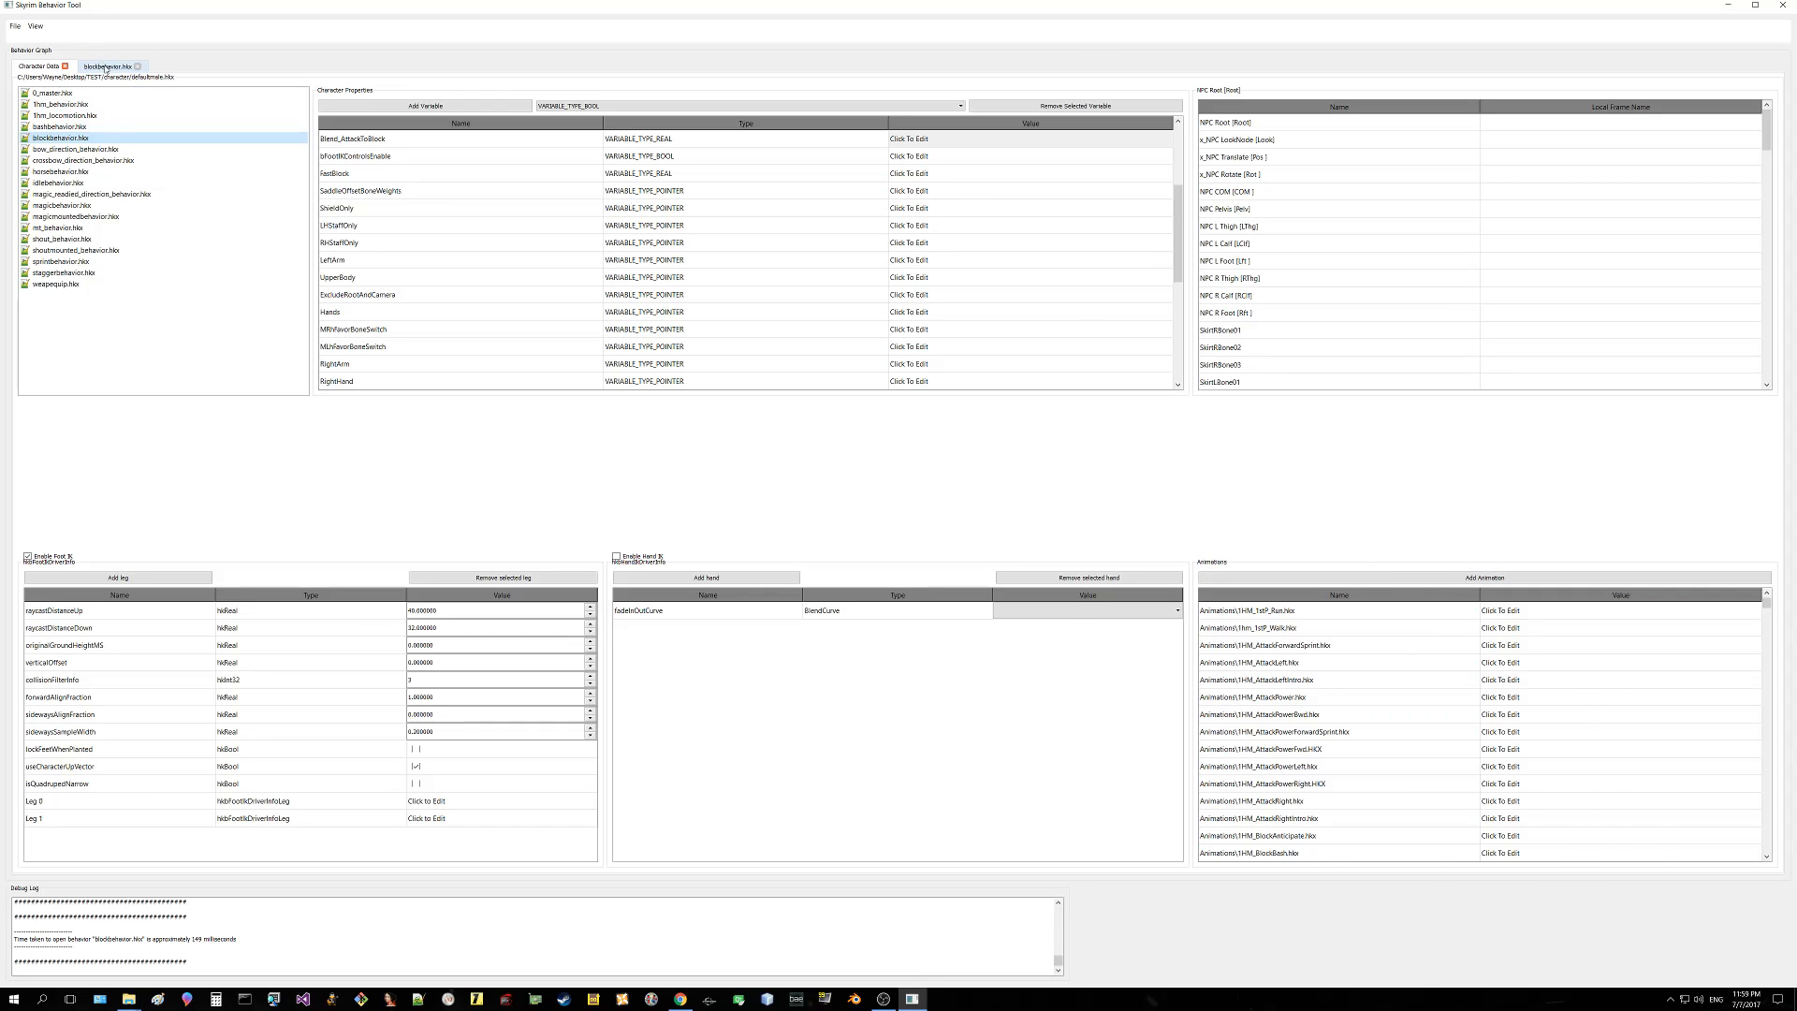
click(107, 66)
drag(909, 400, 455, 394)
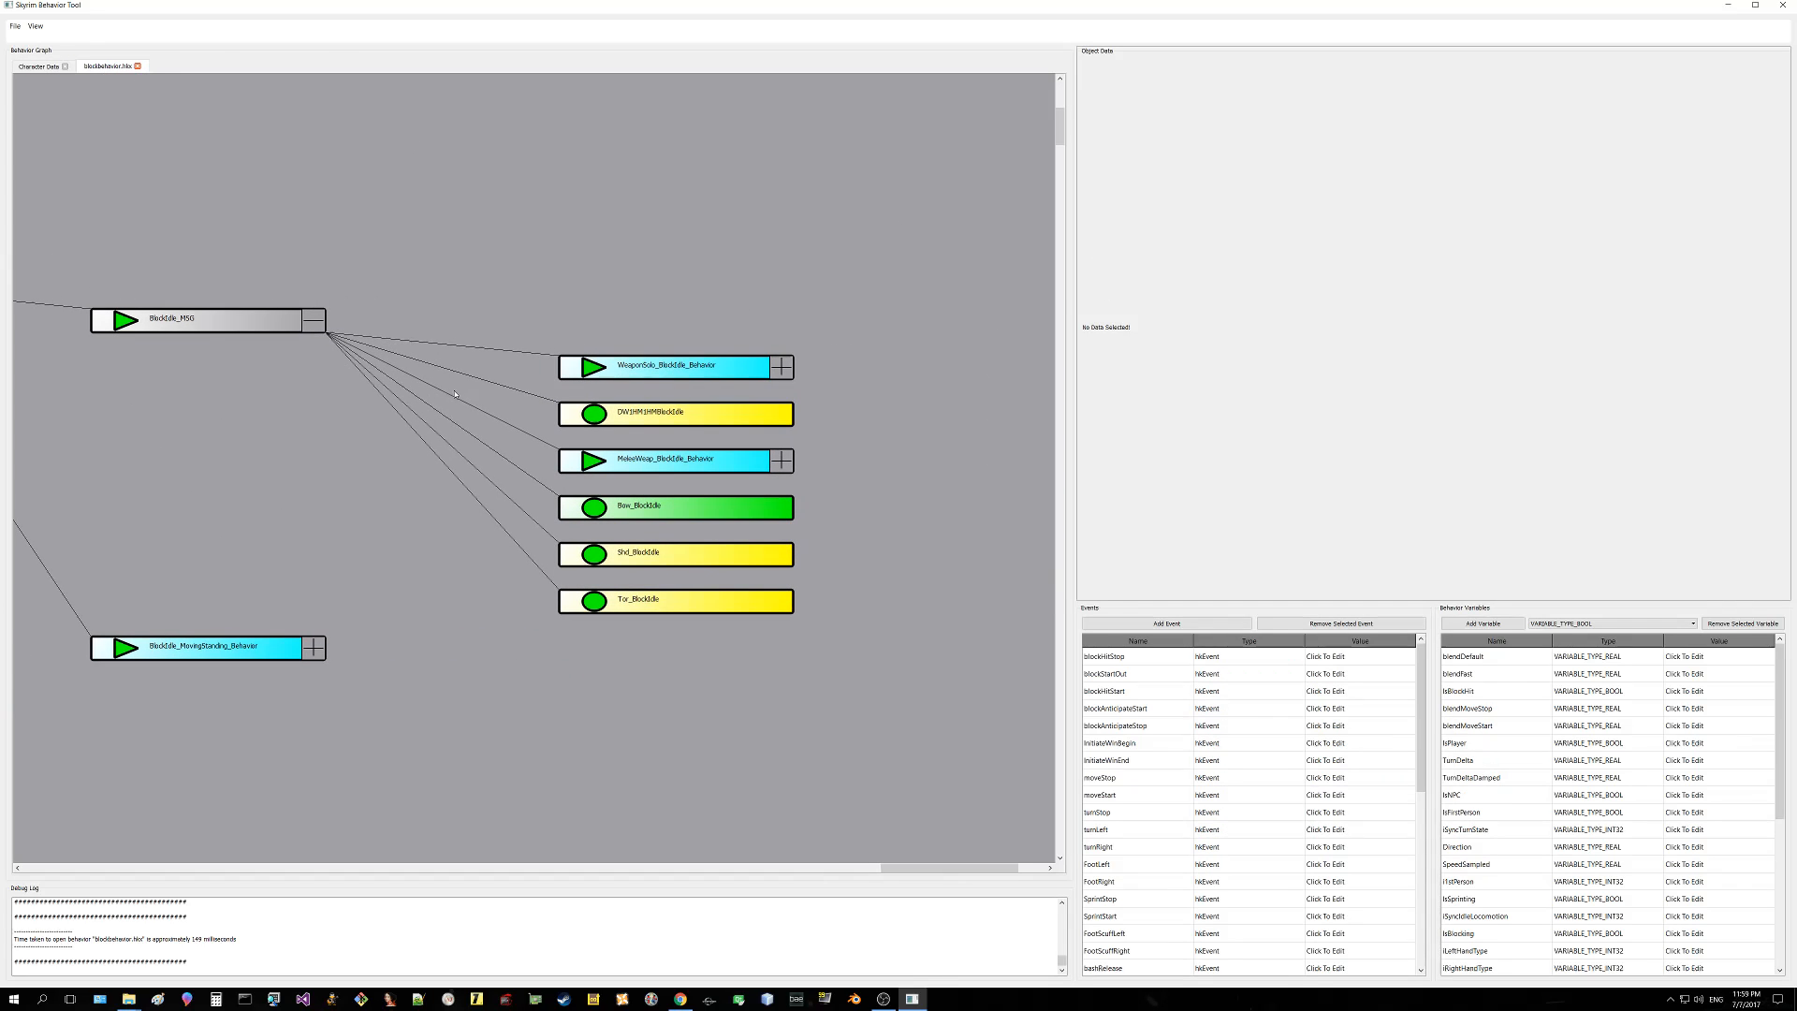
click(662, 510)
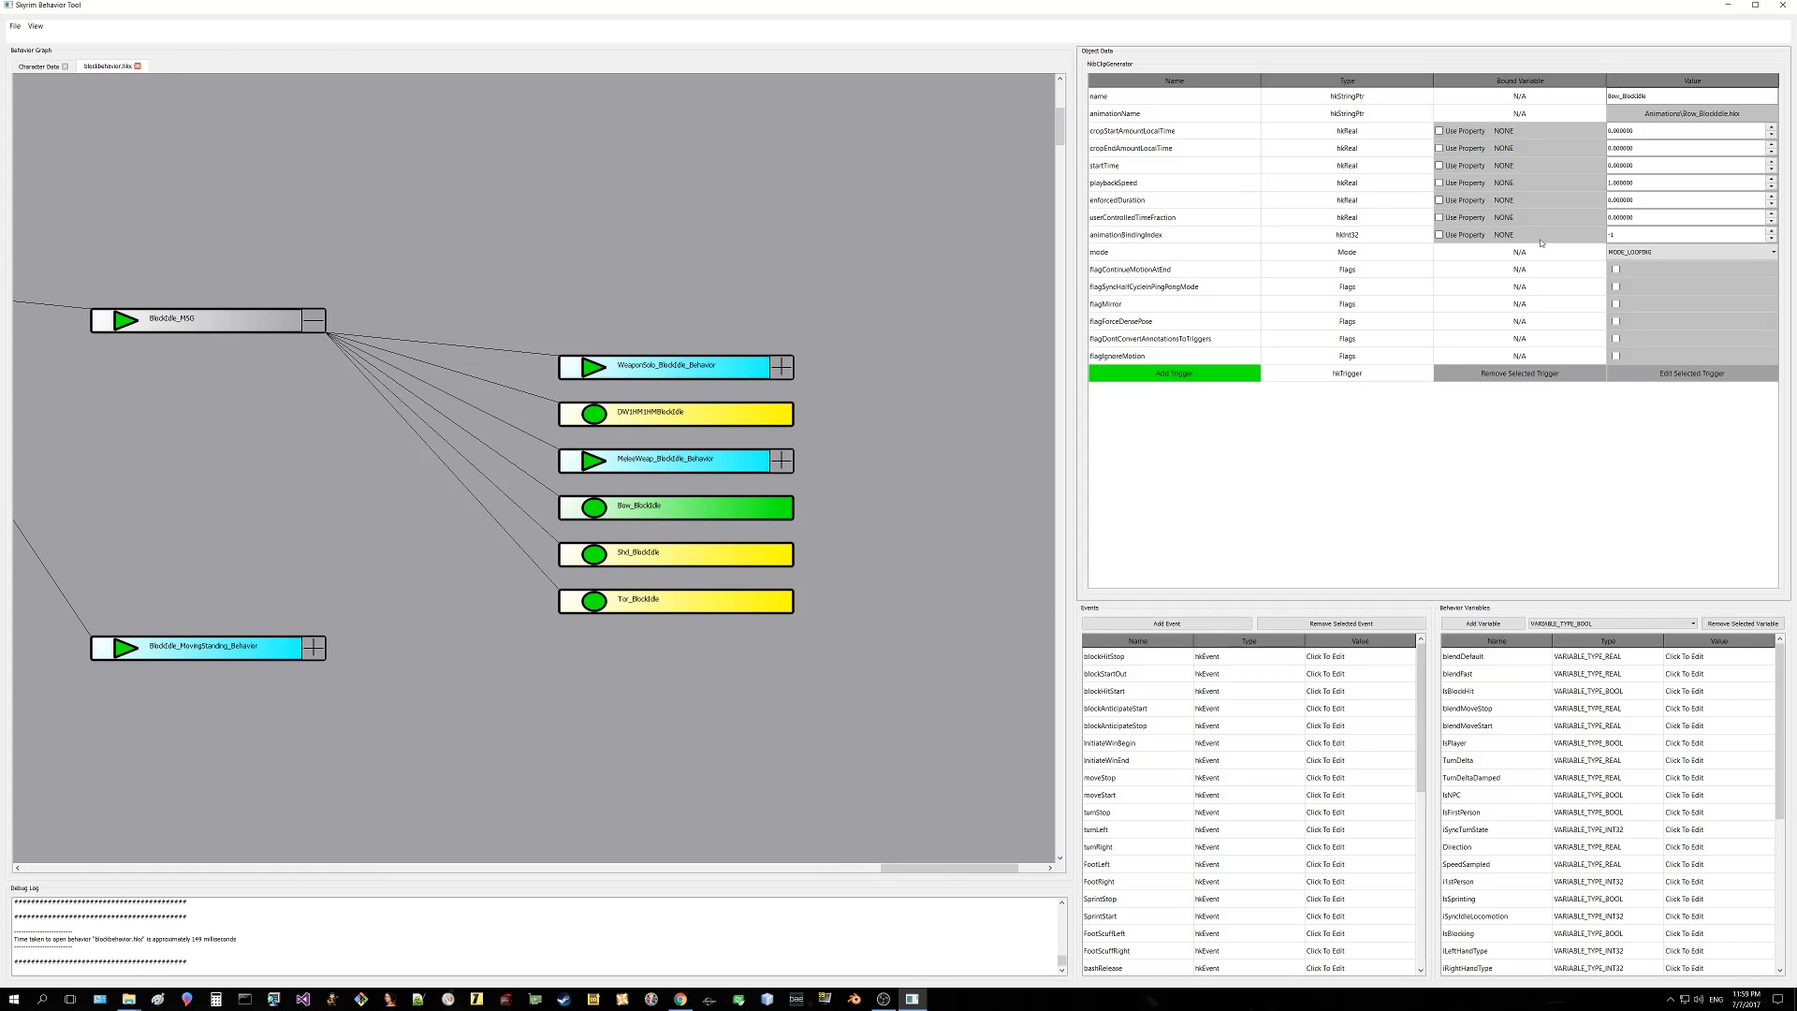
Step: Open the animation table for Bow_BlockIdle's animationName, widen its name column, browse the entries and close it without choosing one
click(1692, 114)
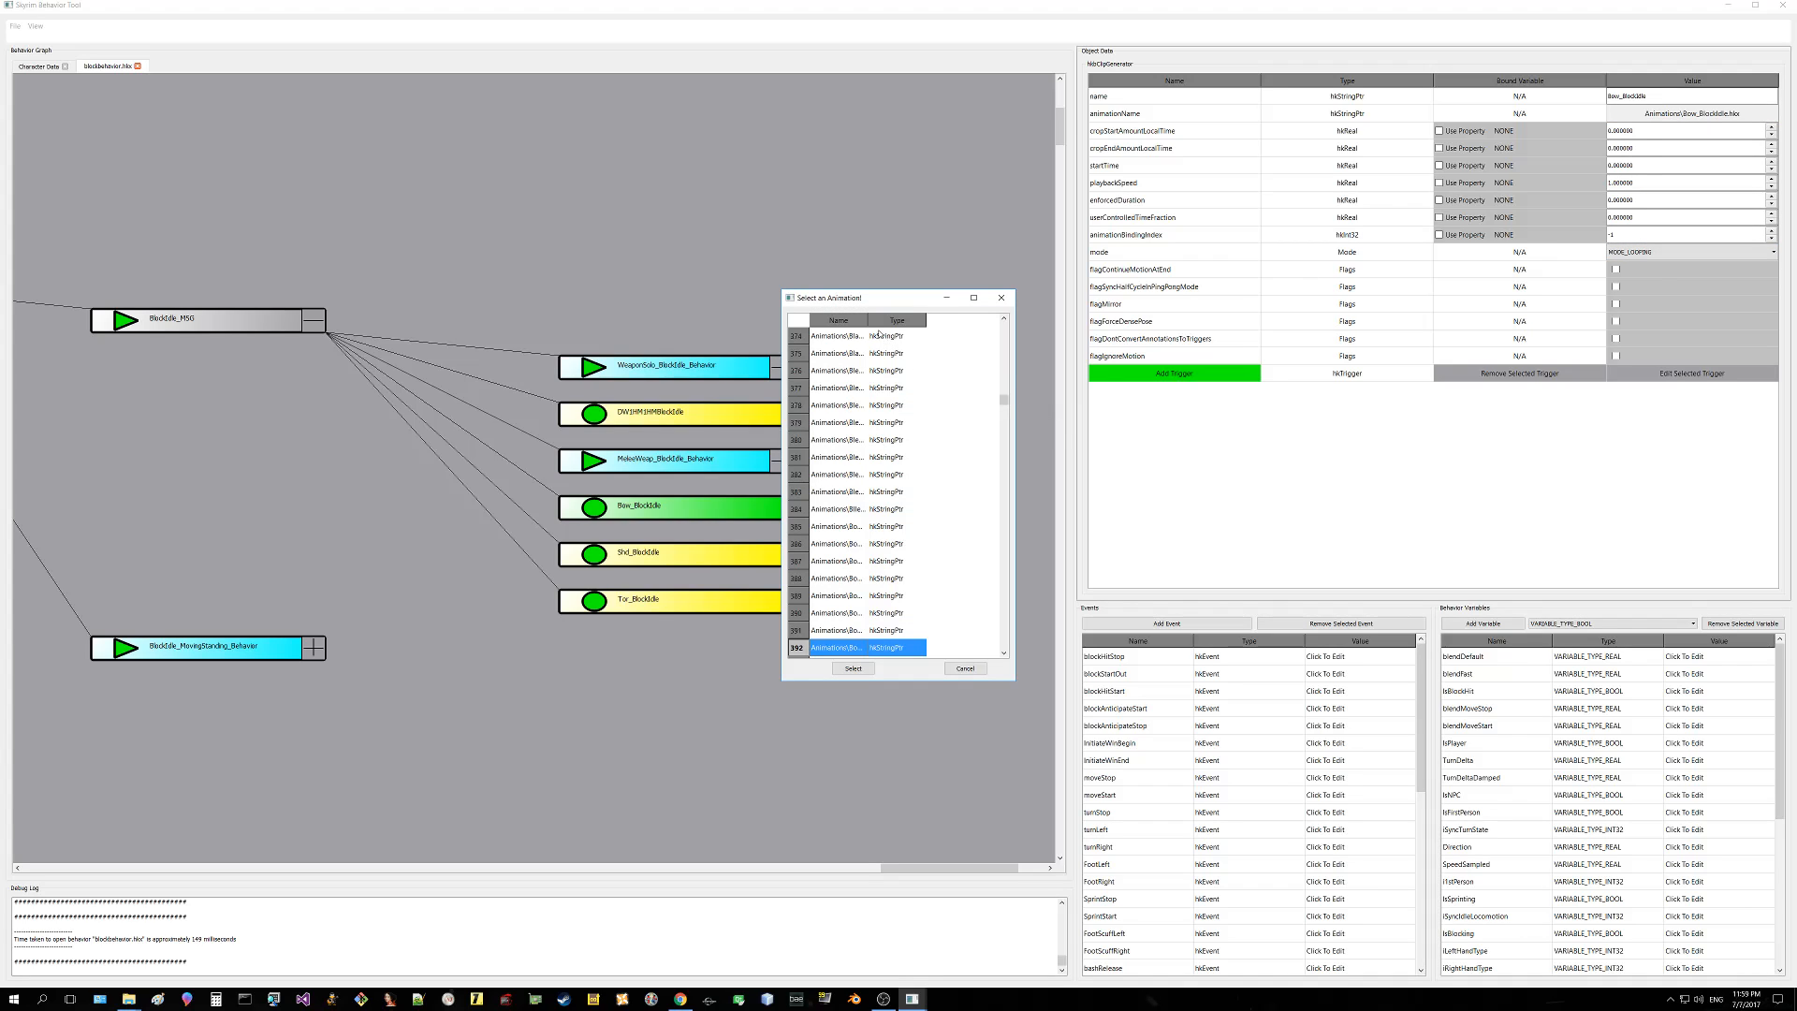
drag(868, 320, 997, 321)
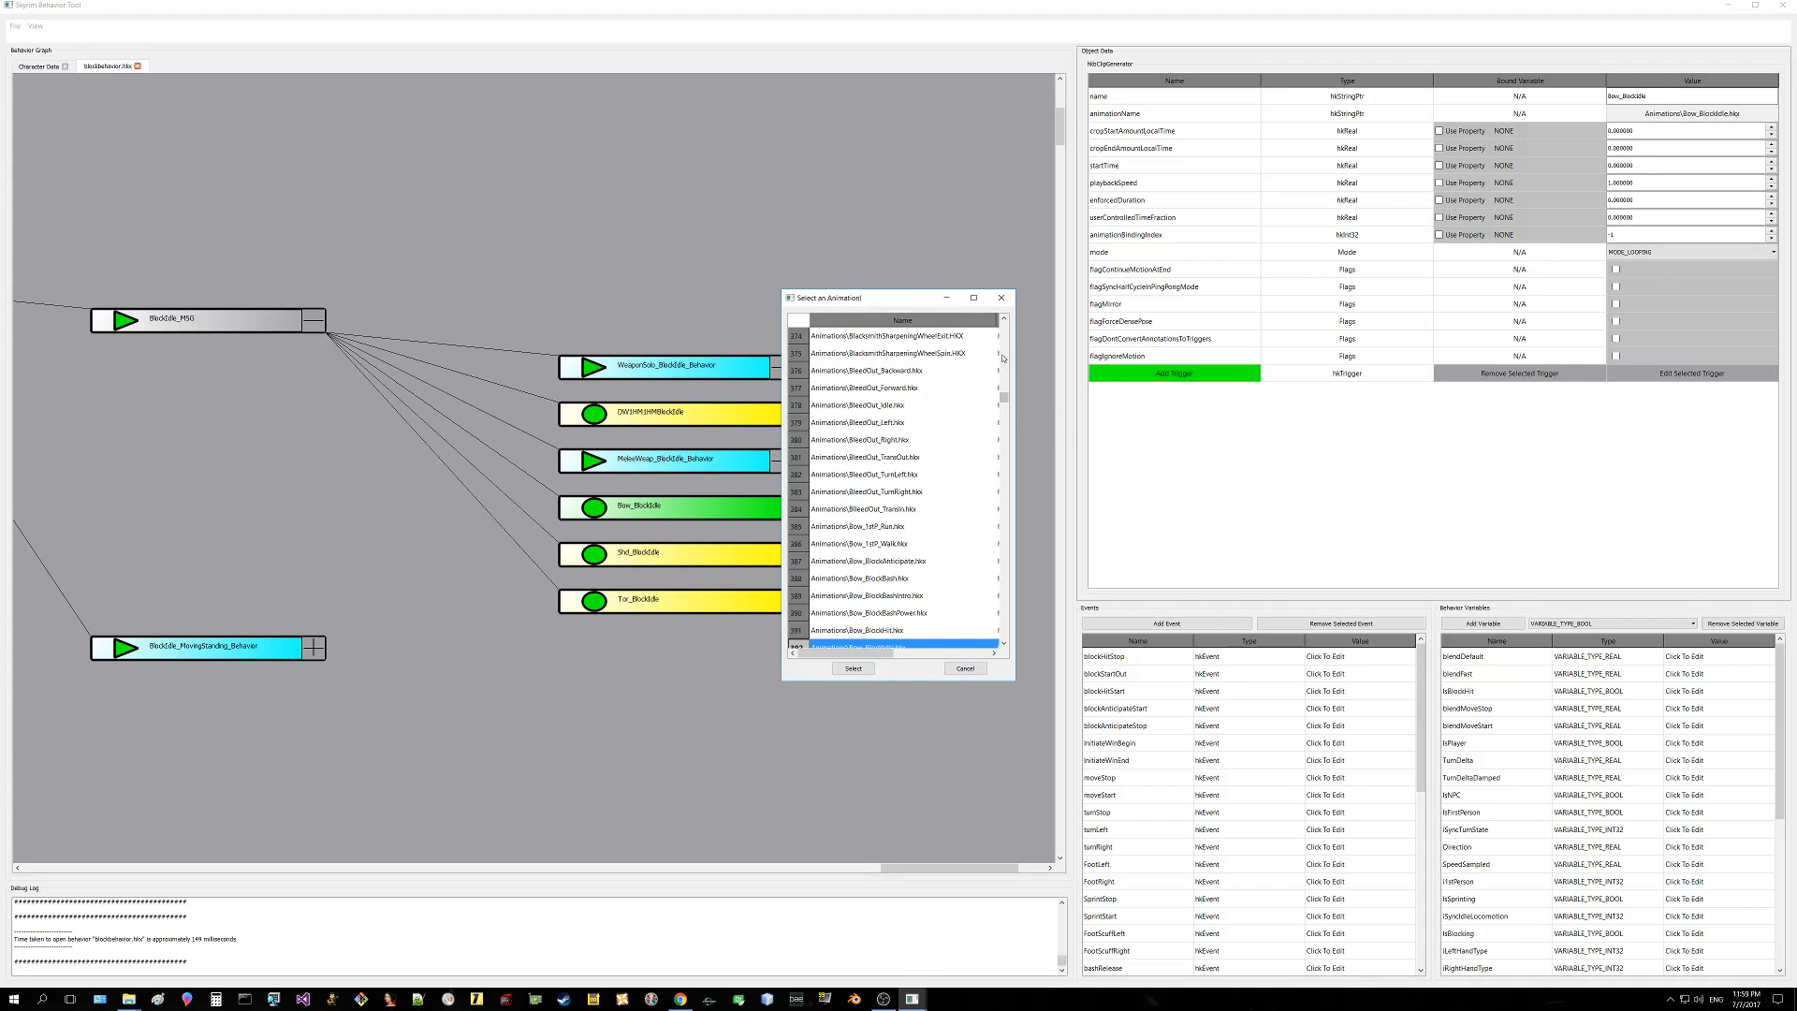
drag(1005, 399, 1010, 611)
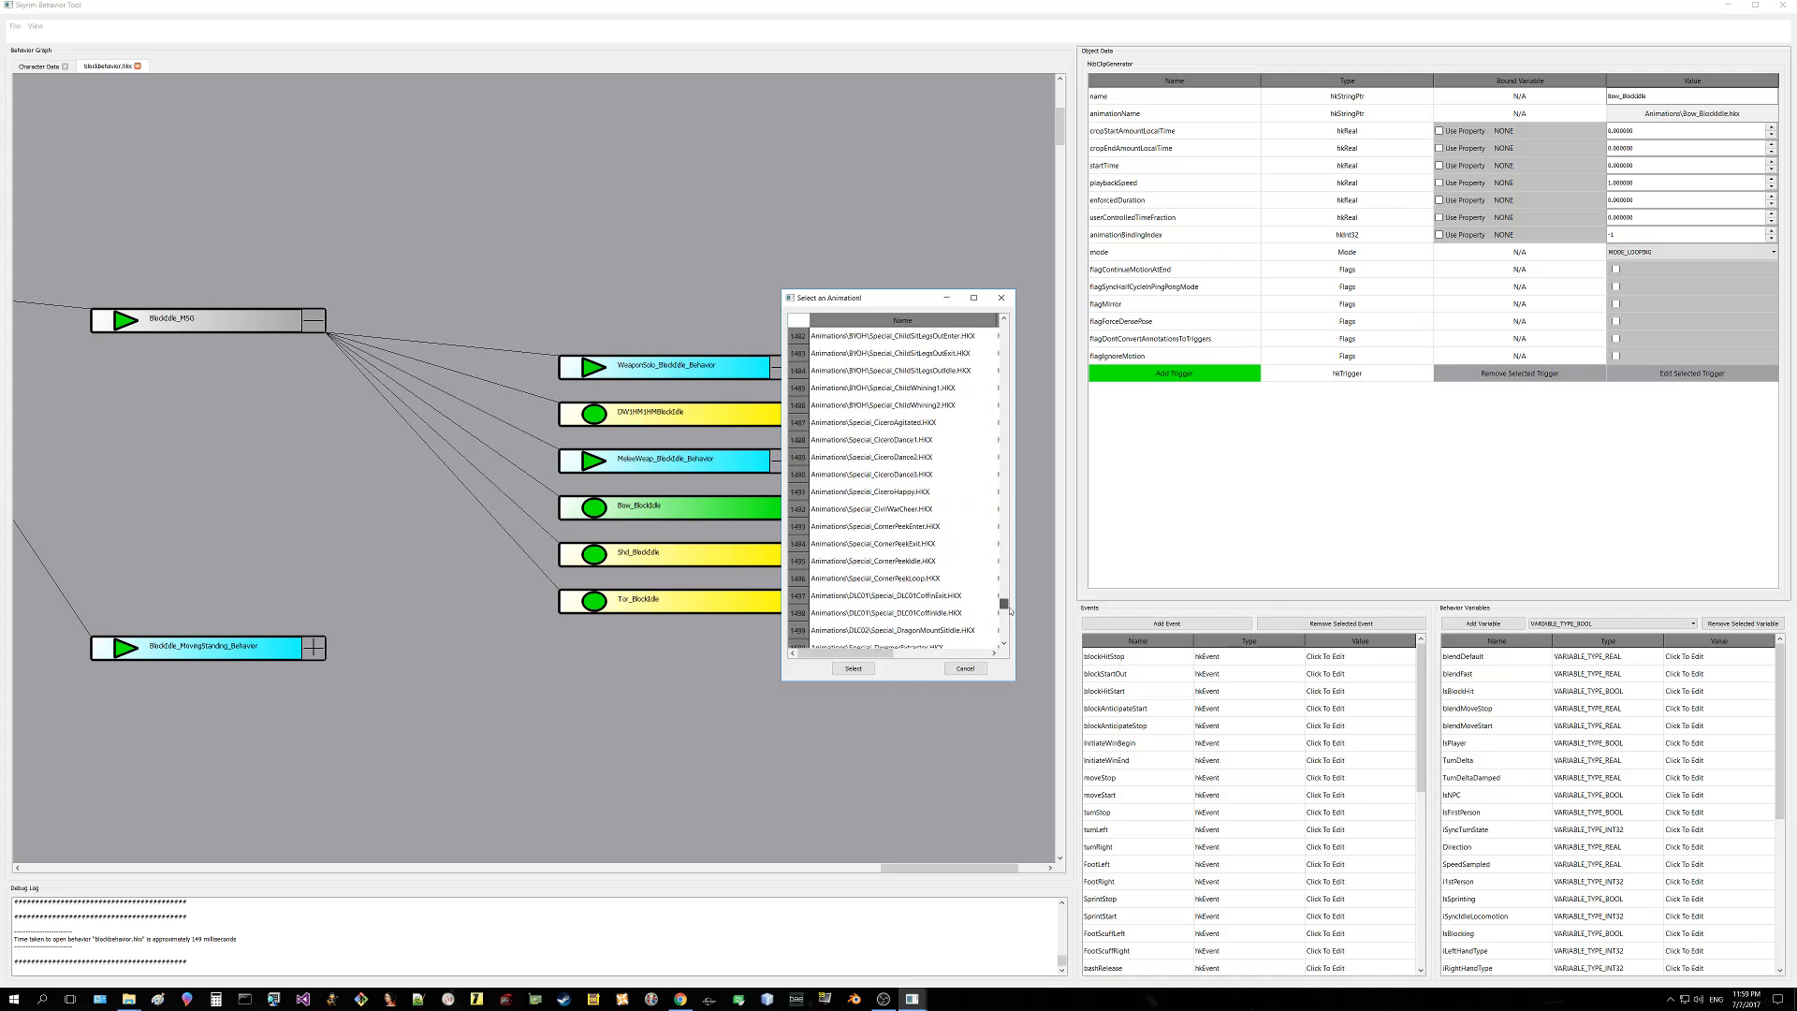
click(1001, 298)
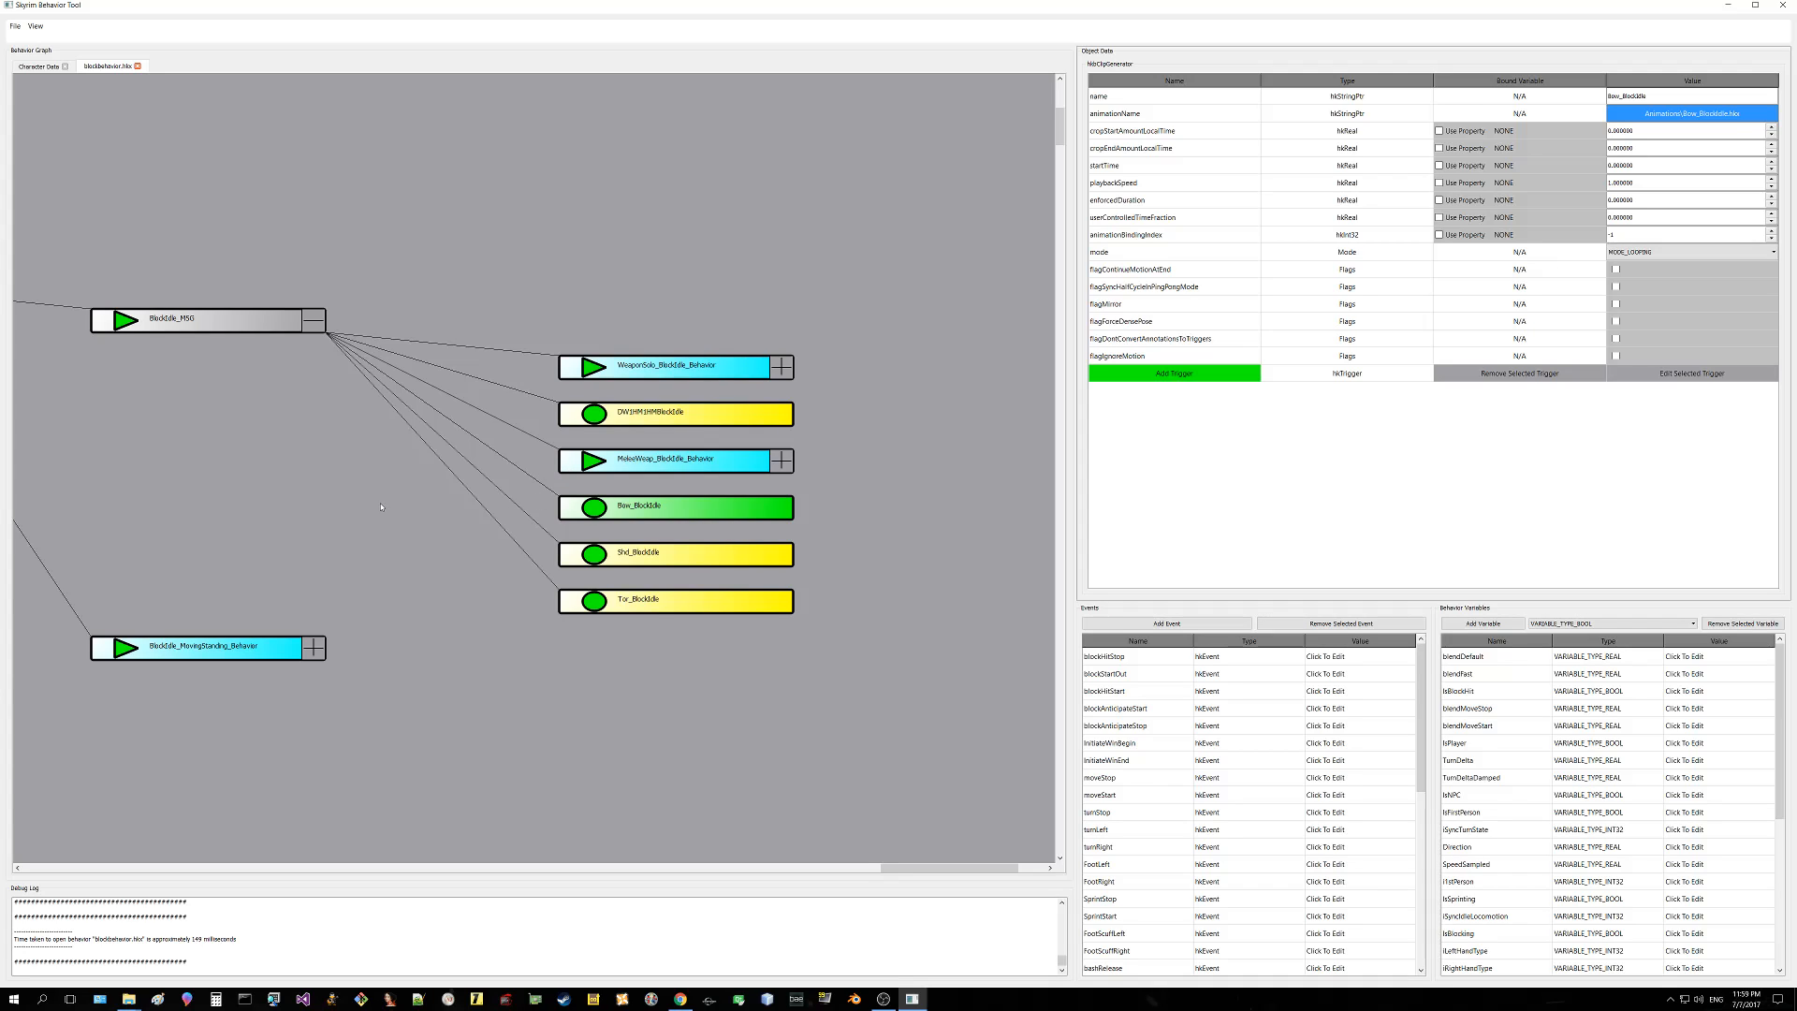
Step: Go back to BlockIdle_MSG in the graph and display its list of generators
drag(381, 507, 578, 511)
drag(446, 462, 678, 458)
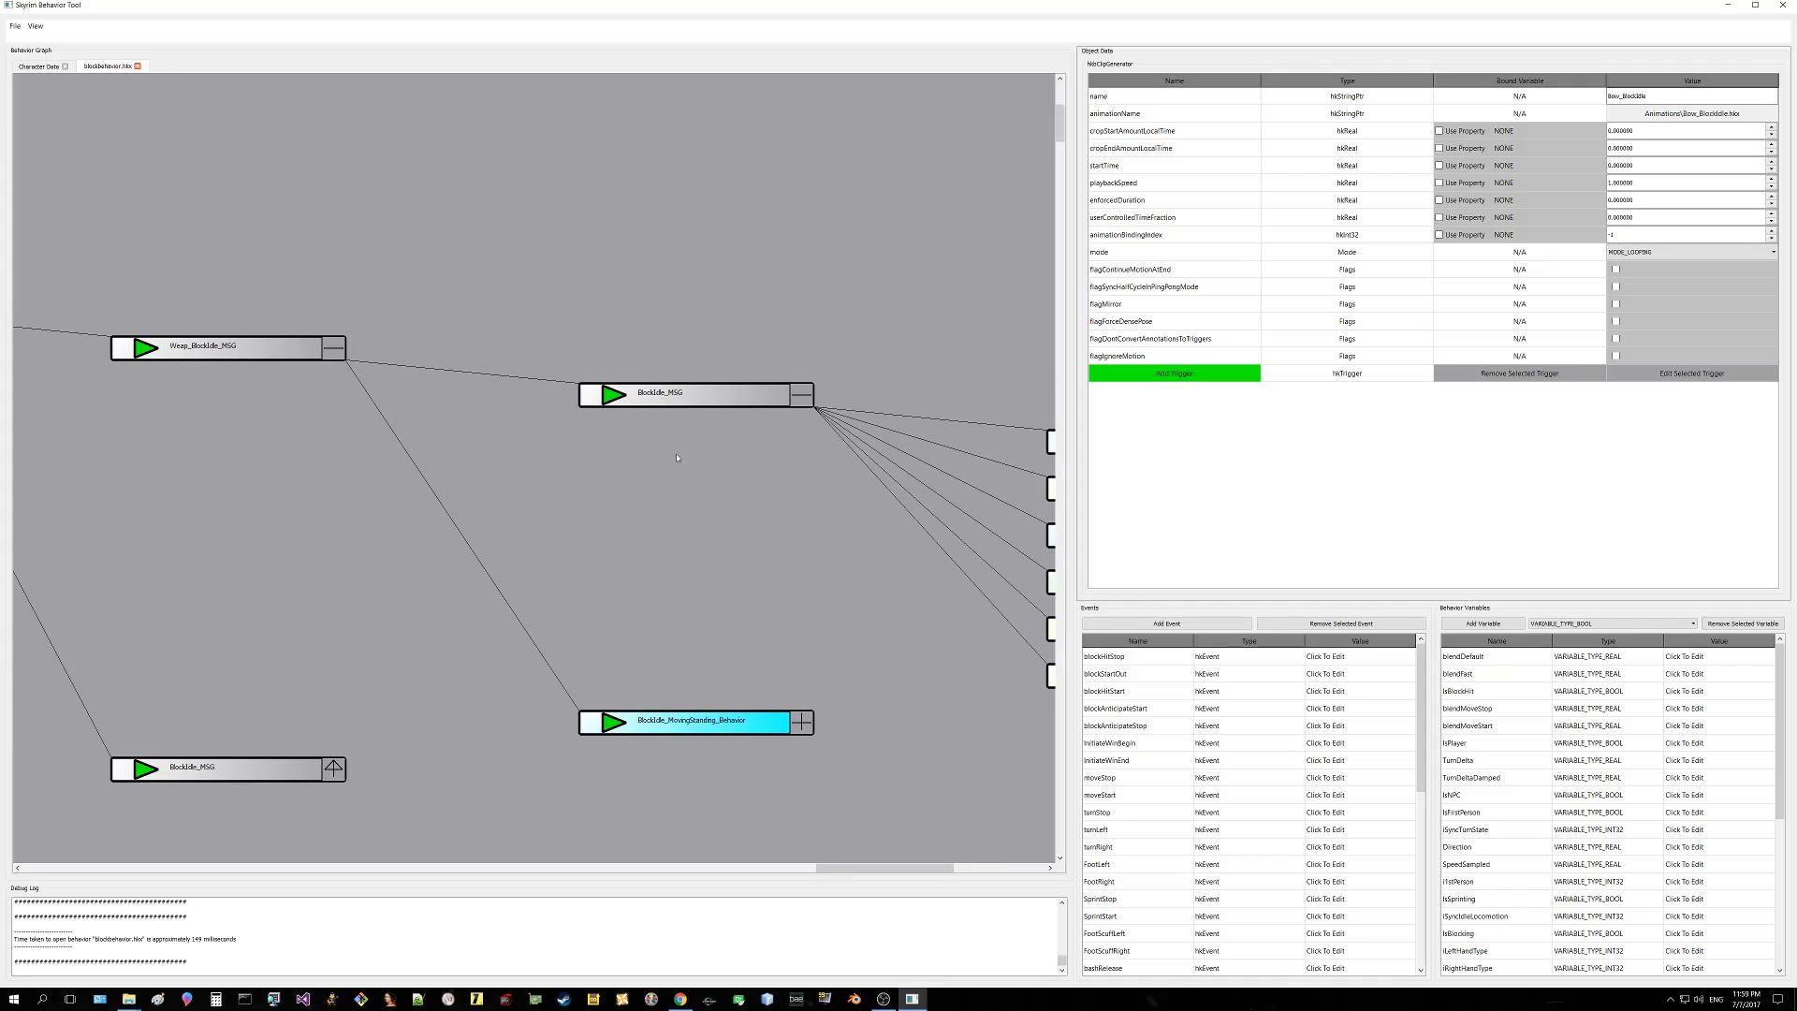
drag(499, 459, 591, 476)
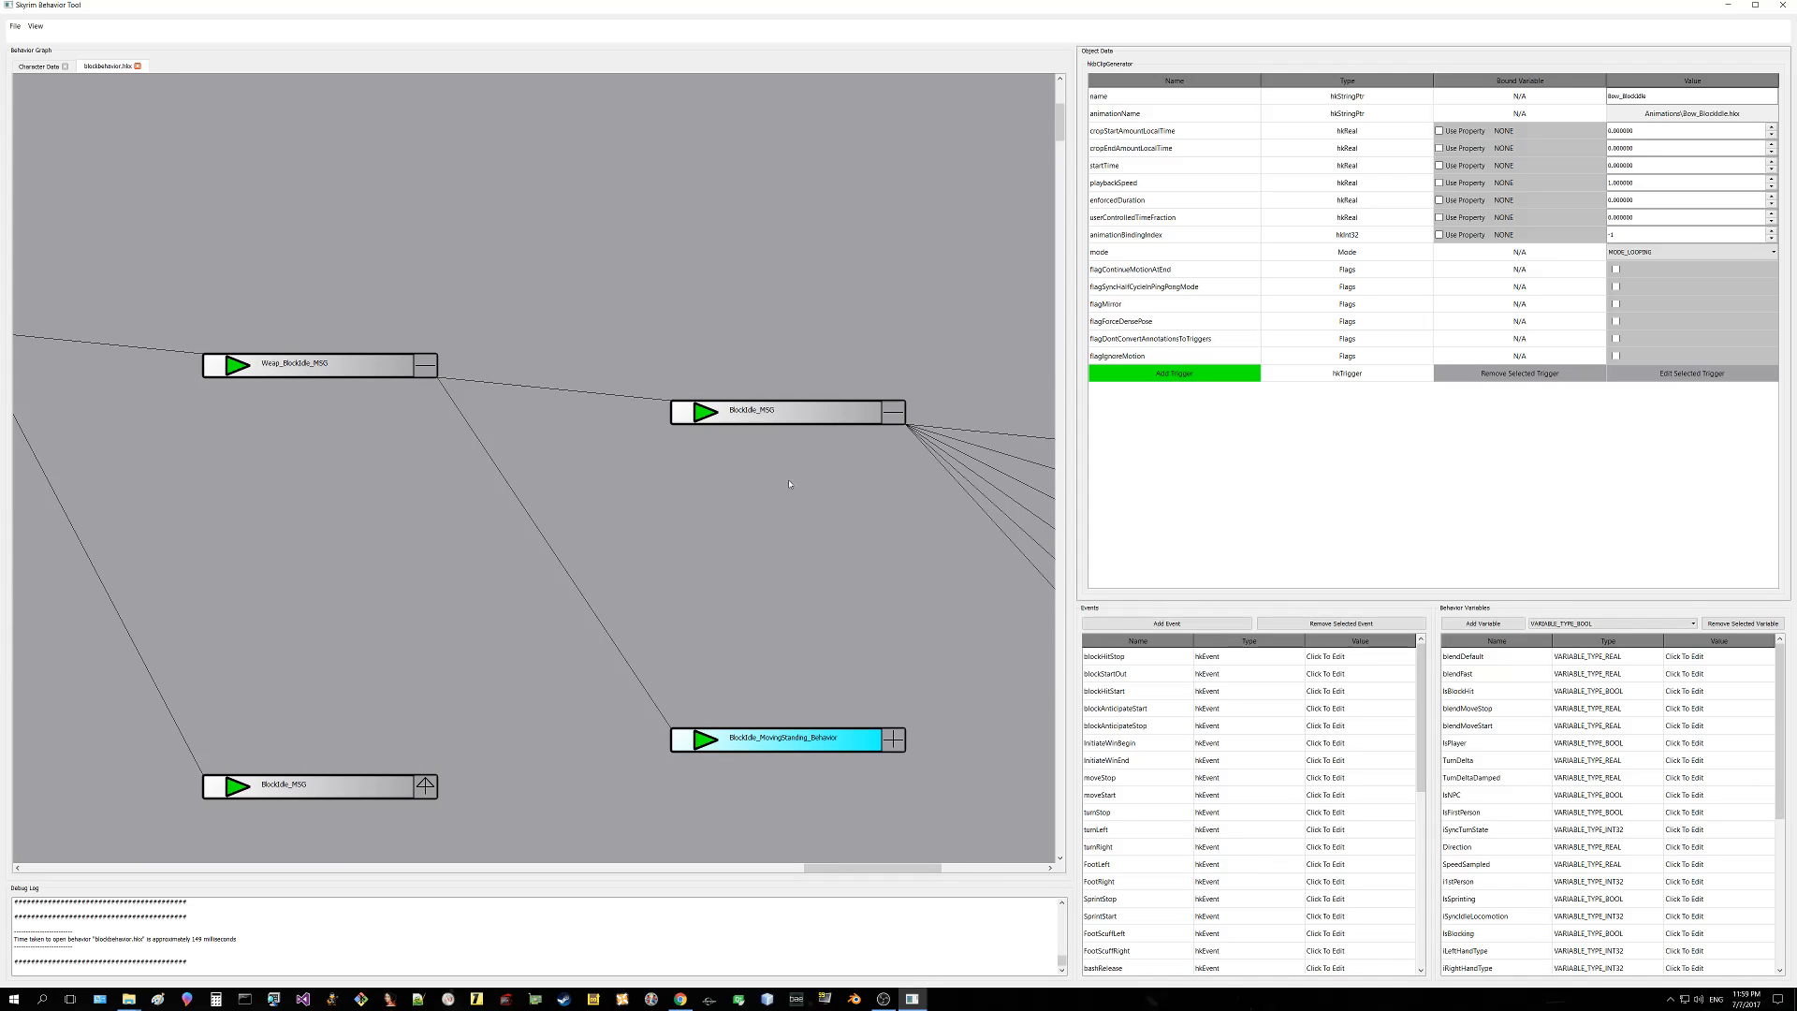
click(762, 414)
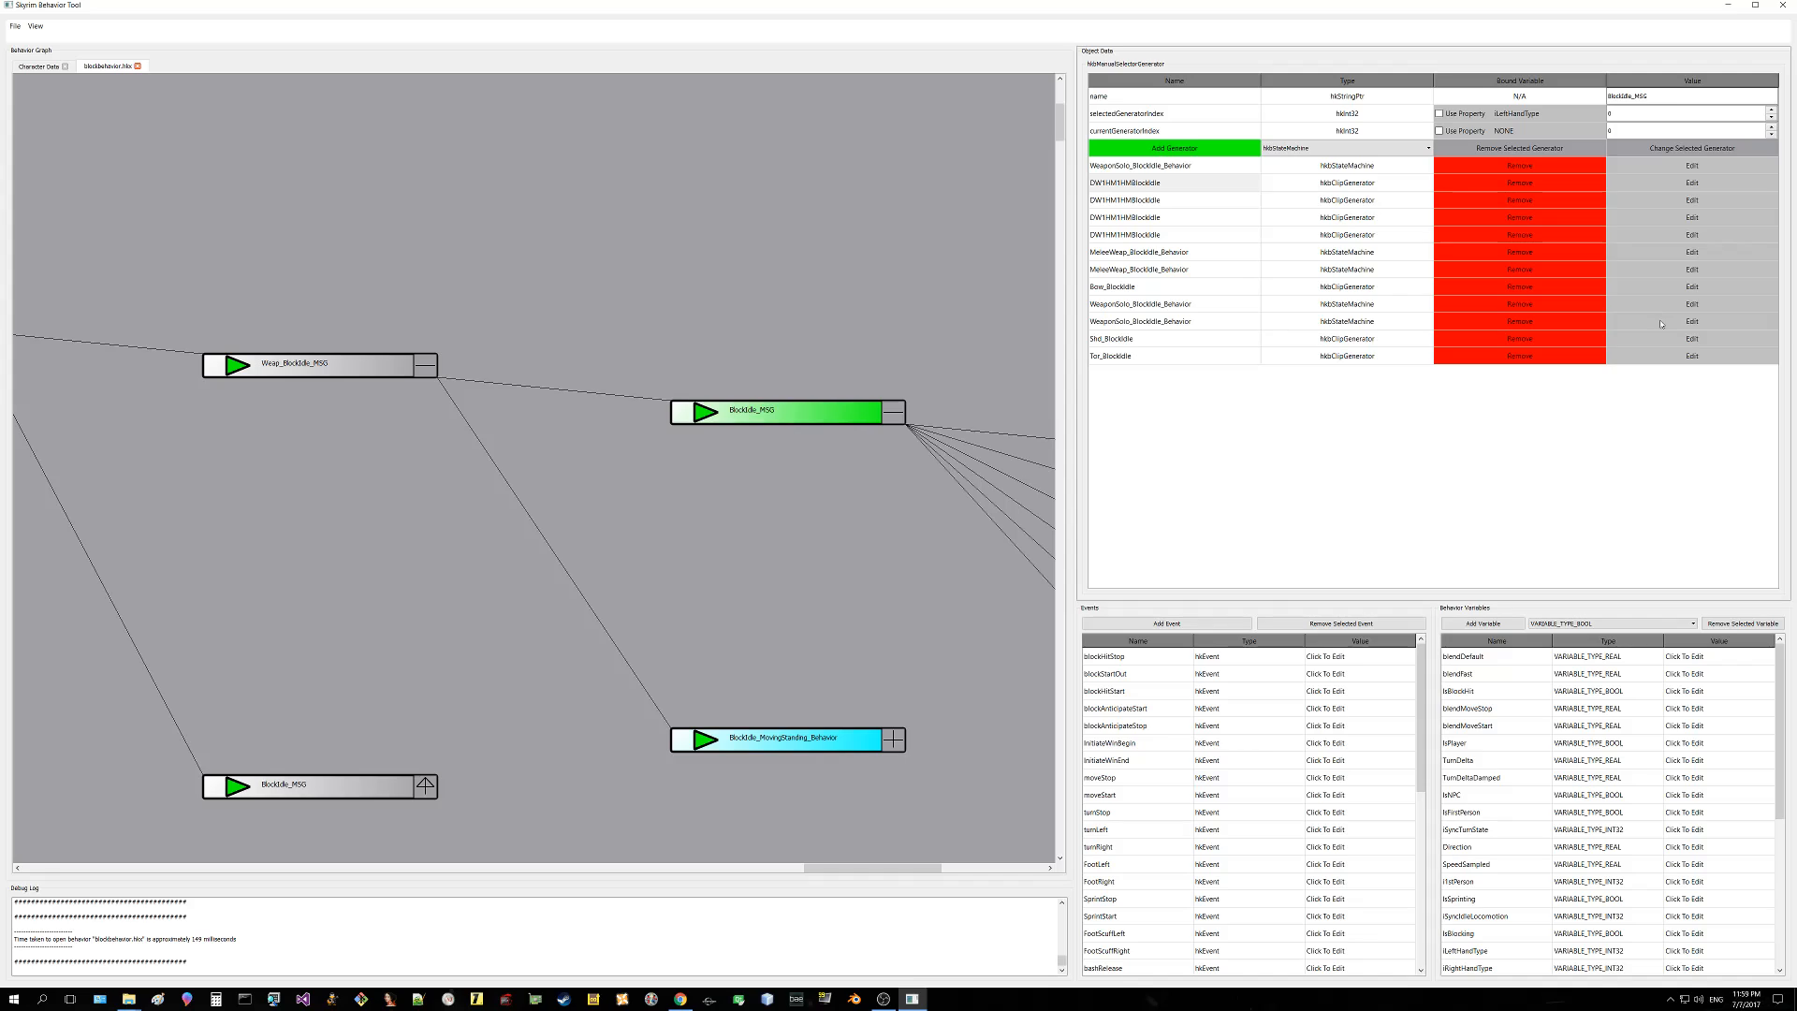
Step: Examine the append and wrap options available for BlockIdle_MSG, then dismiss them without applying any
right_click(777, 414)
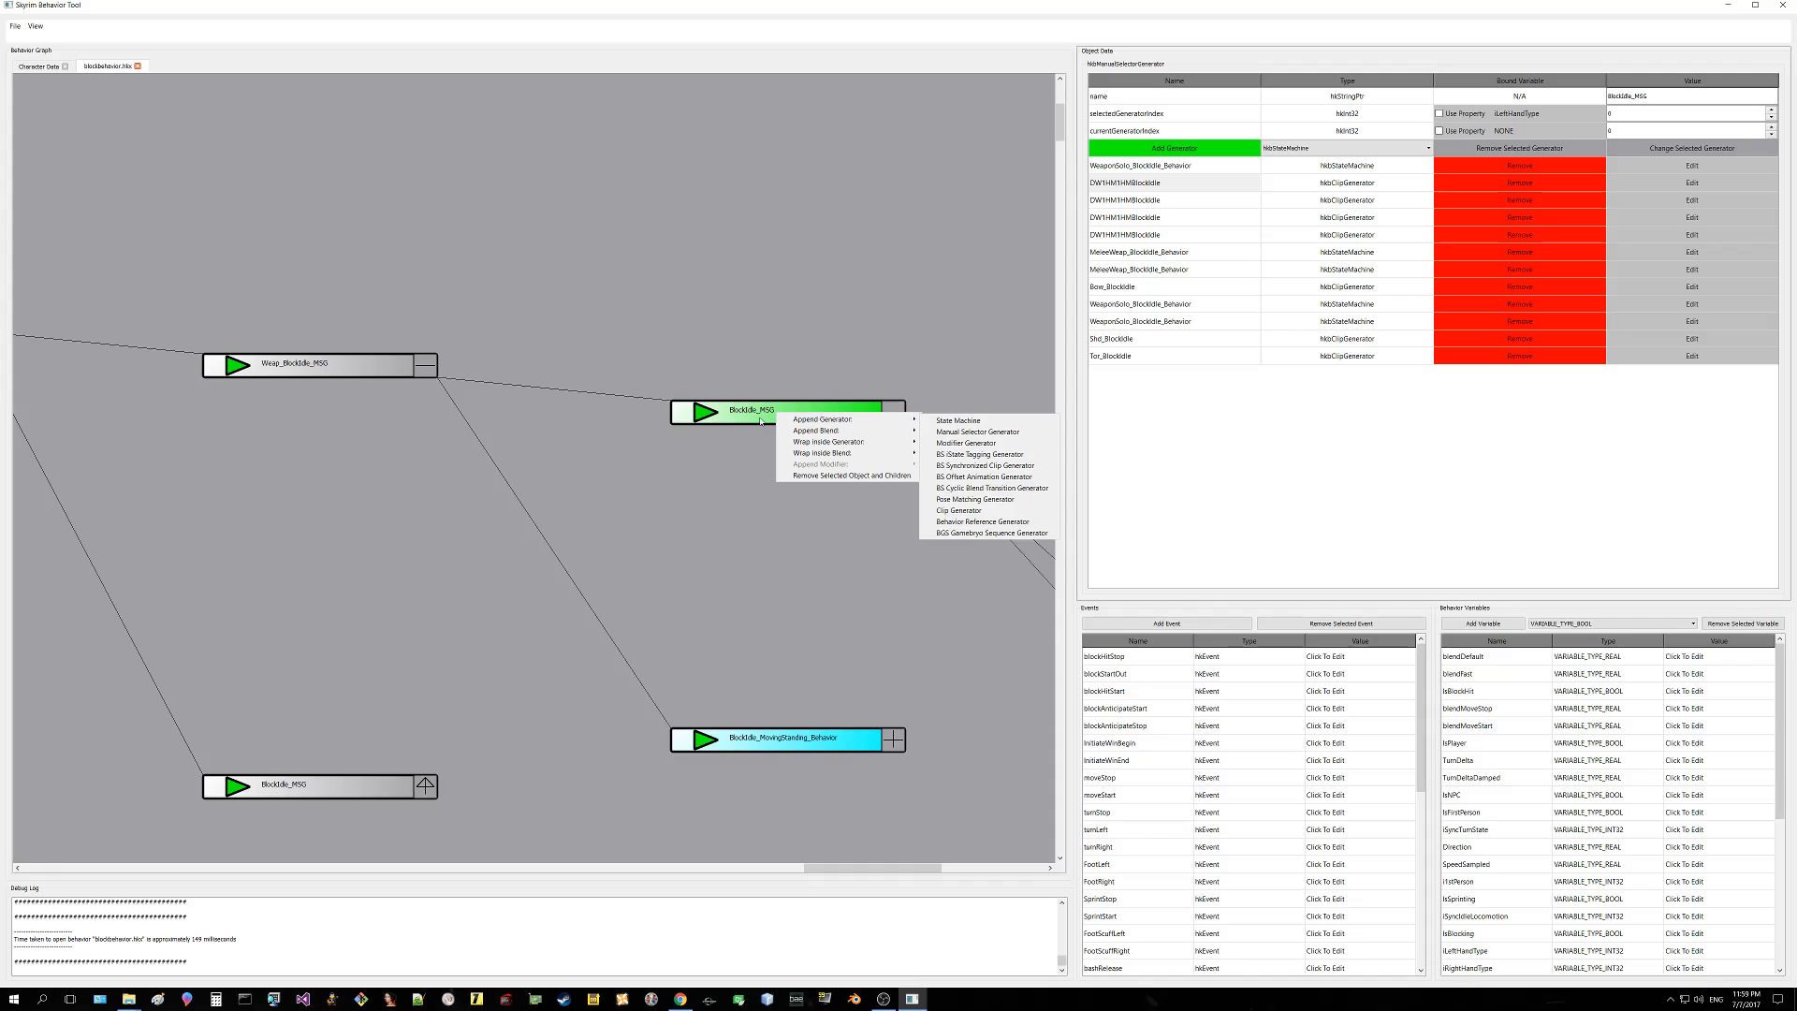
mouse_move(805, 431)
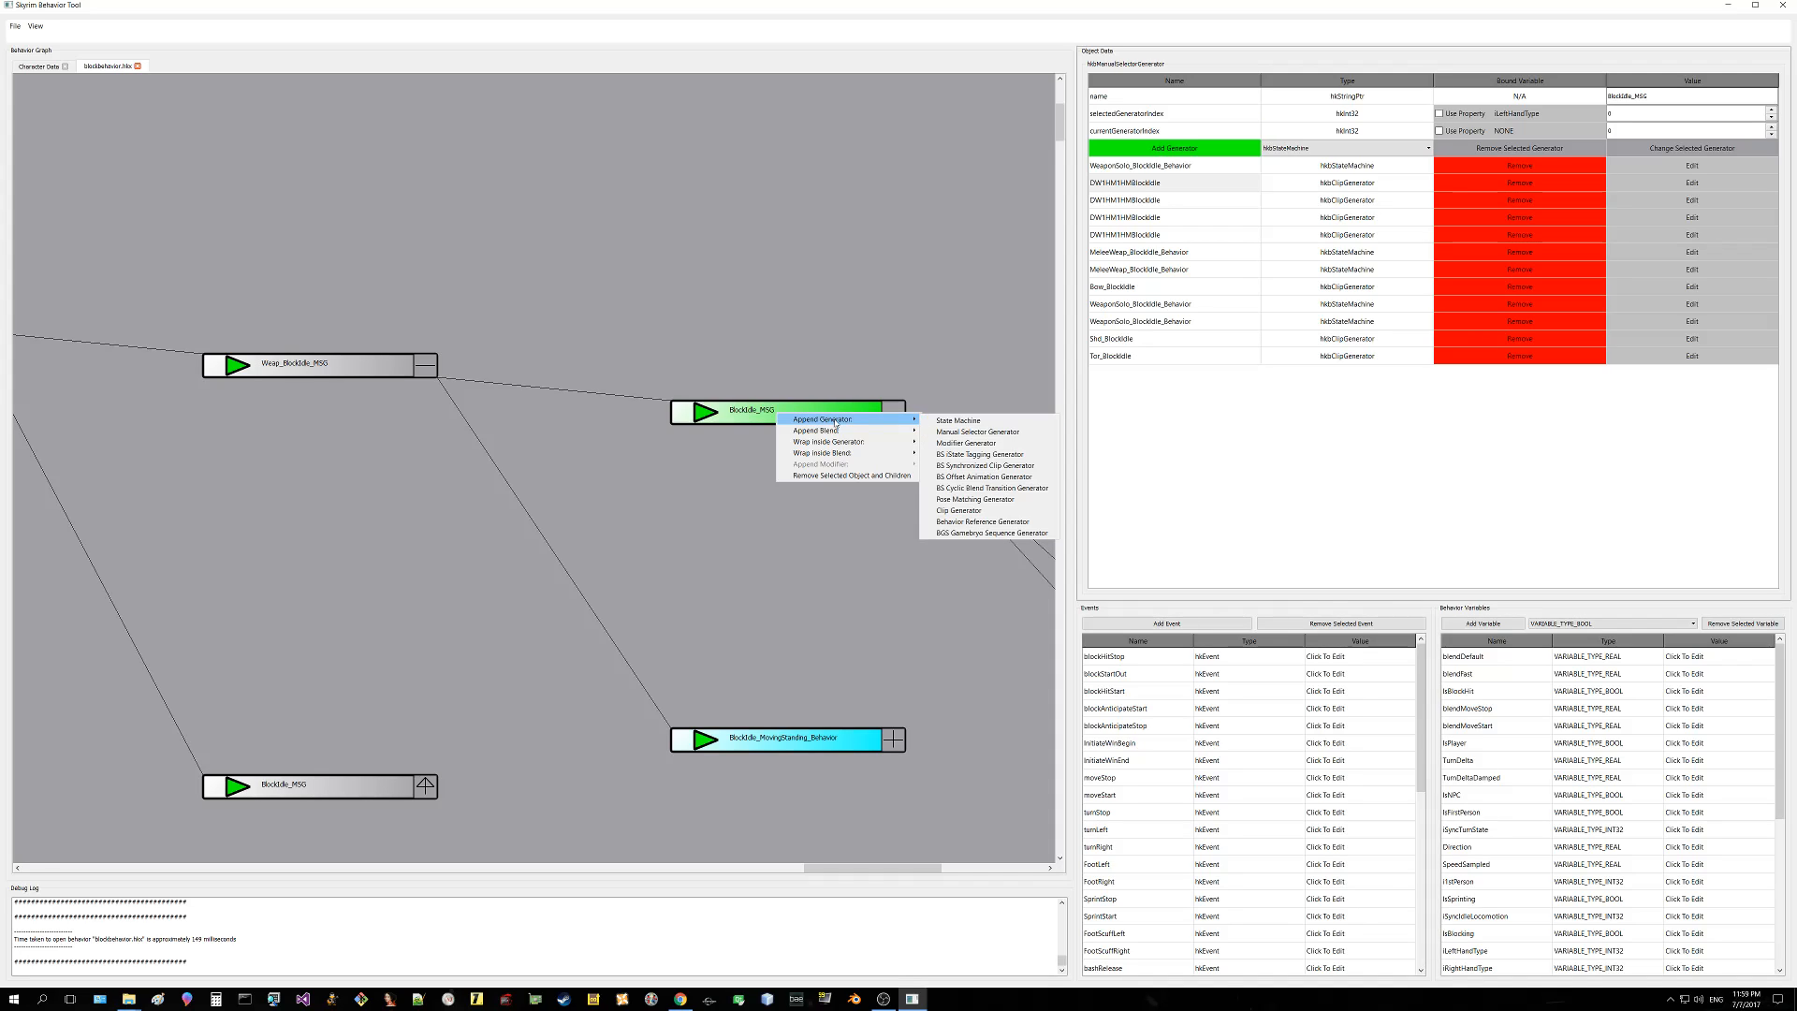
click(926, 517)
drag(926, 517, 628, 447)
Step: Append a Behavior Reference Generator to BlockIdle_MSG and dismiss the warning dialog
right_click(460, 284)
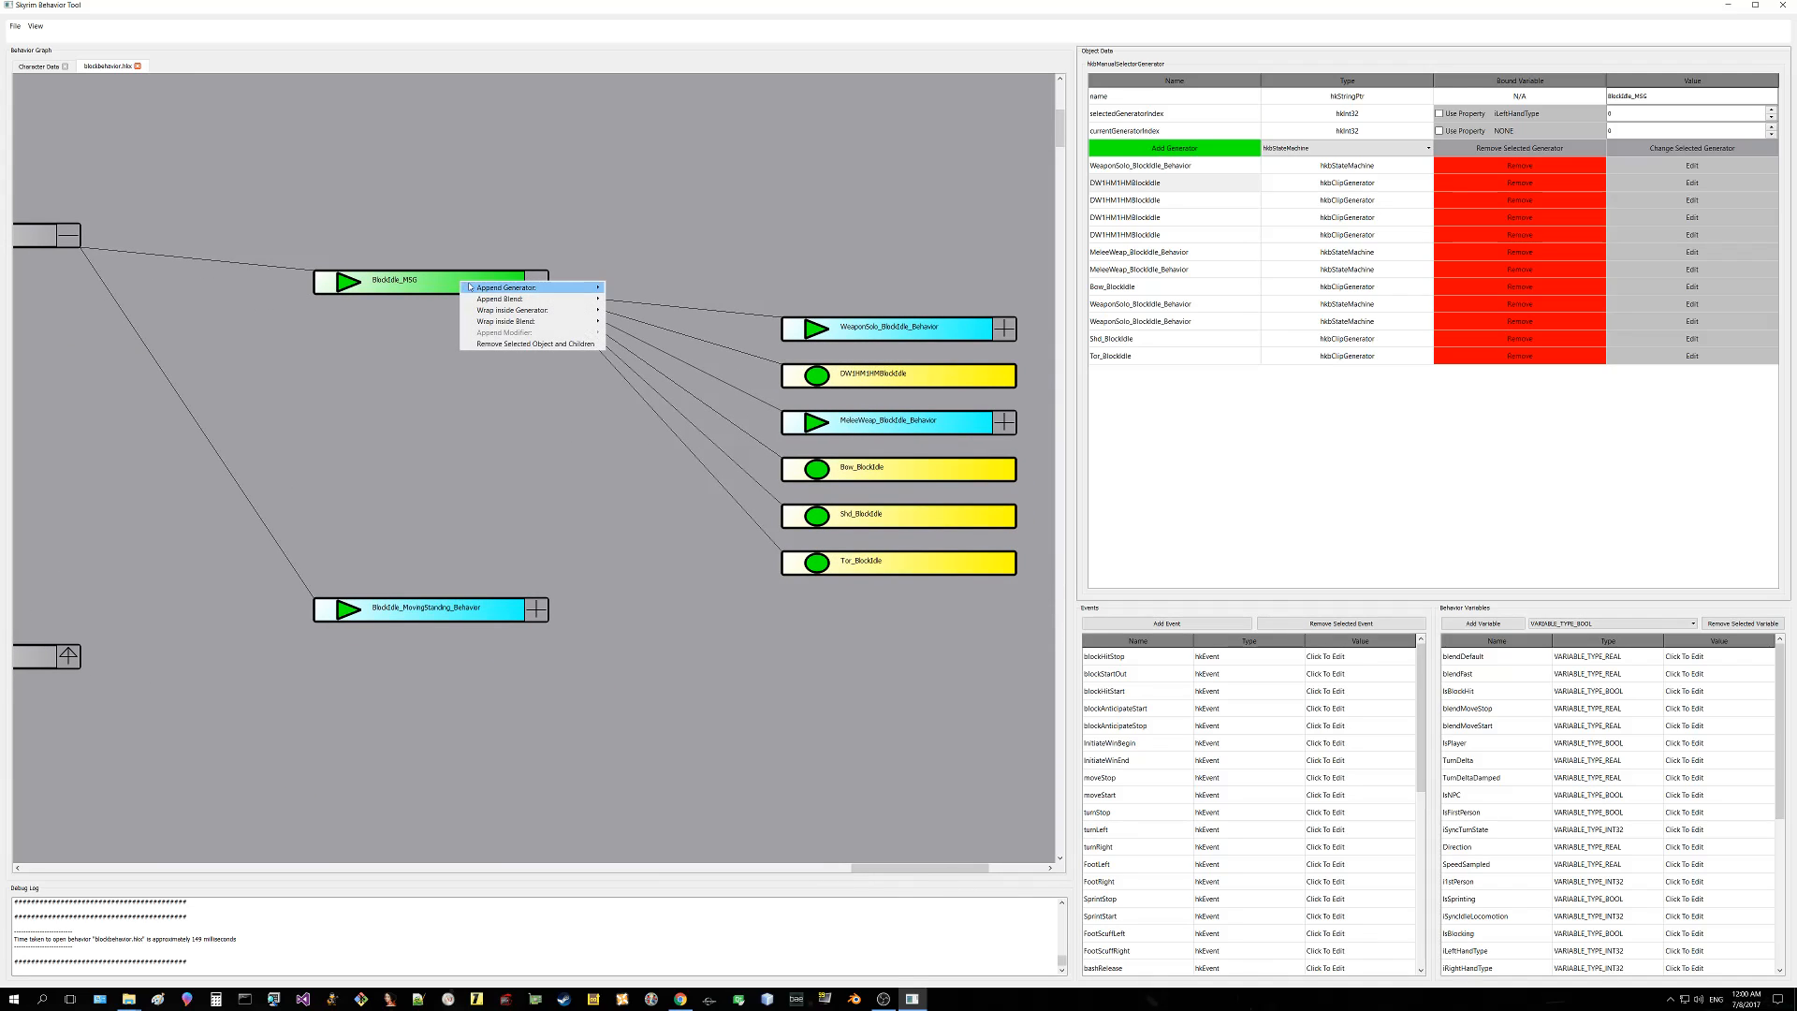
mouse_move(561, 287)
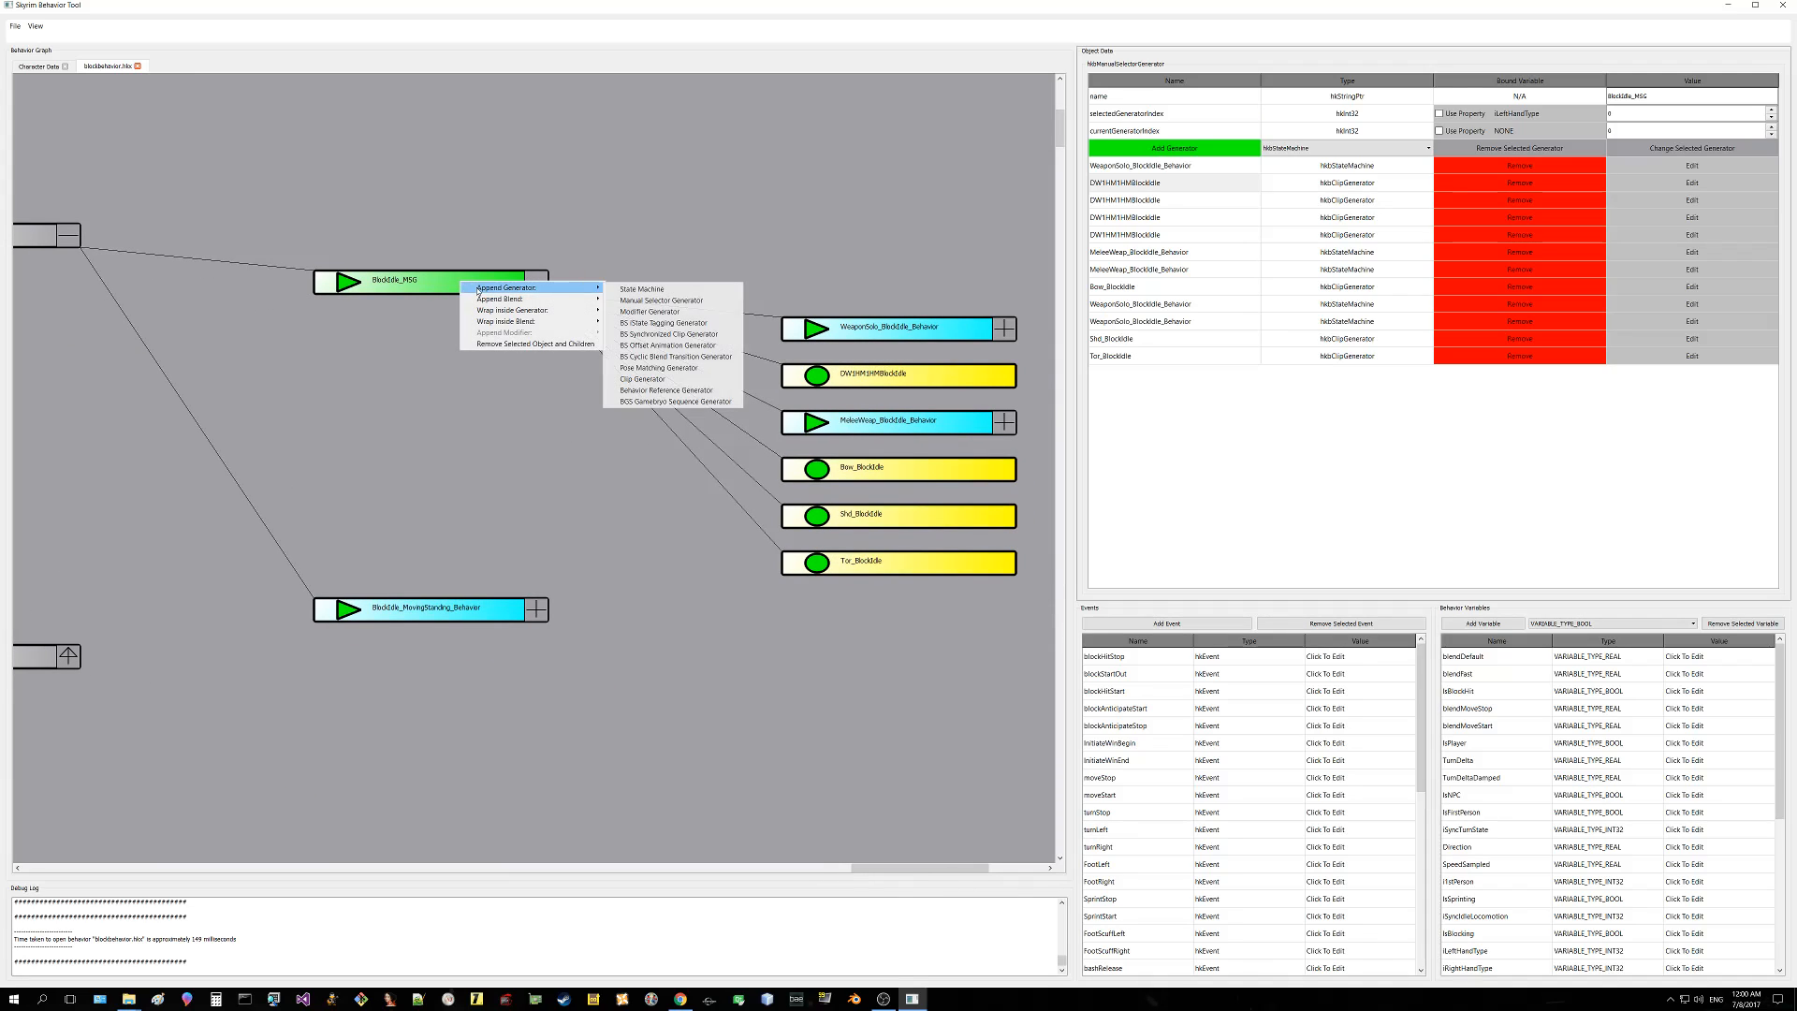
click(652, 391)
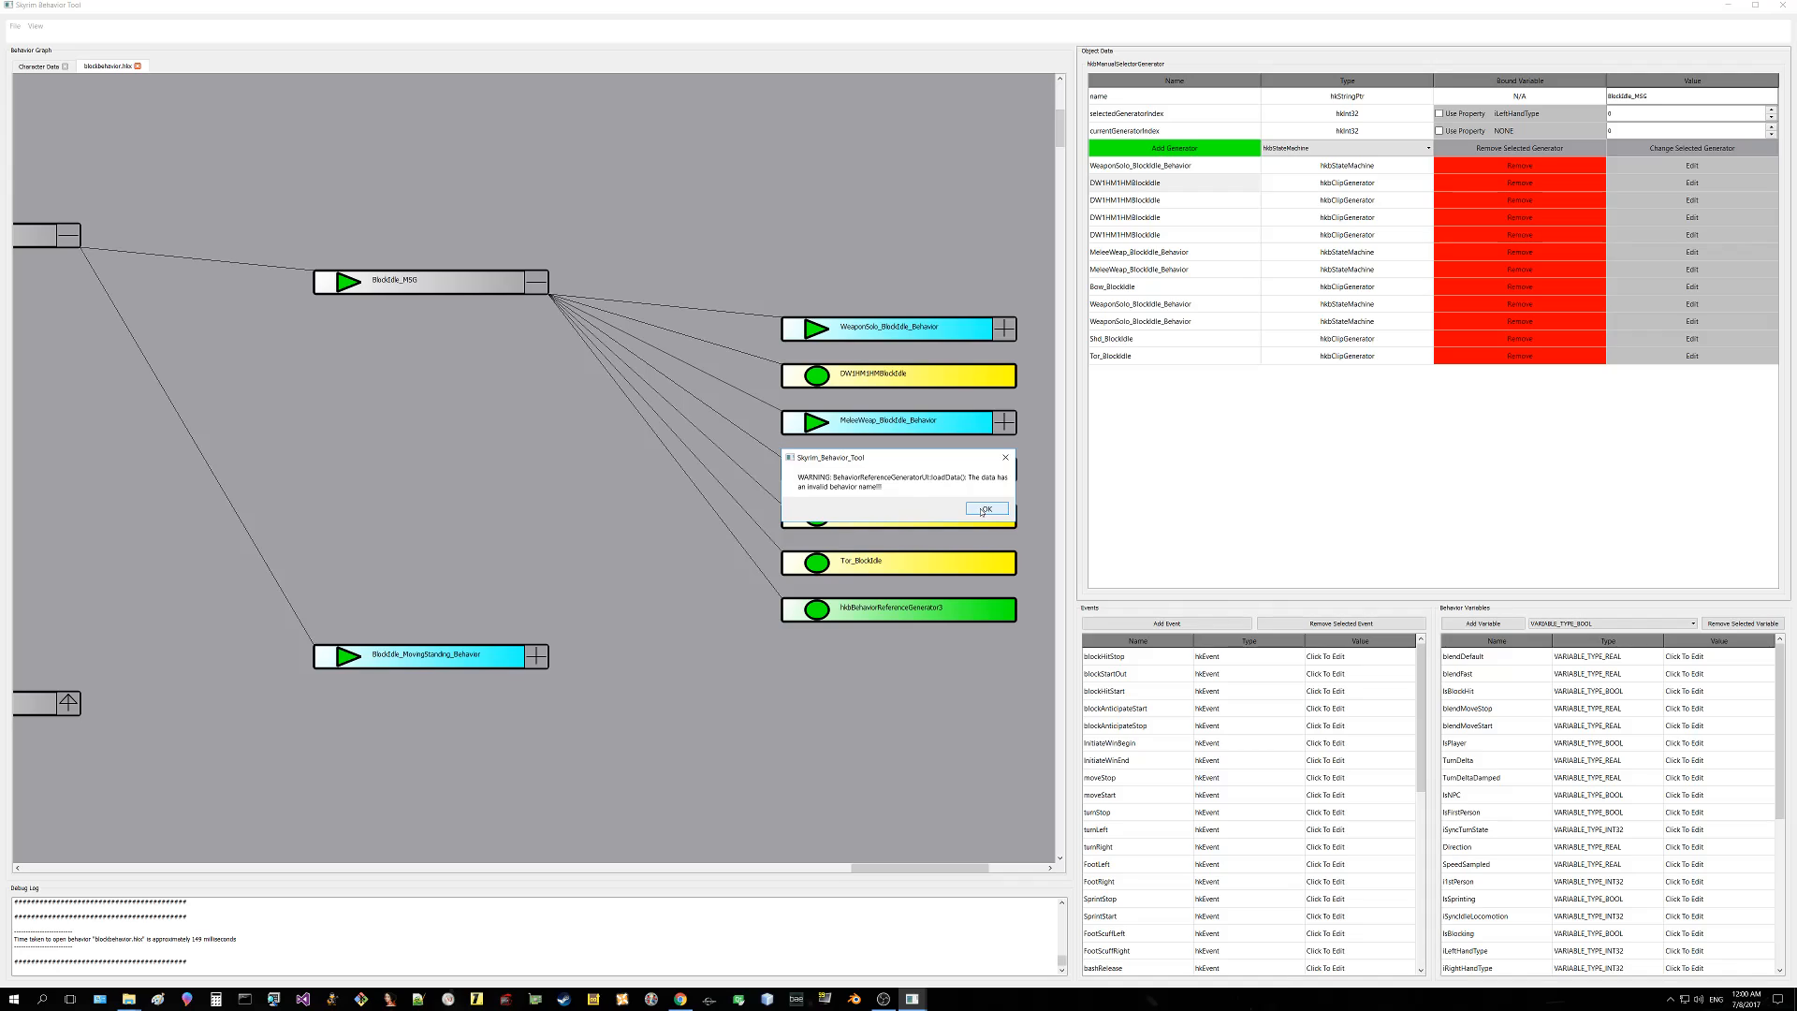
click(985, 509)
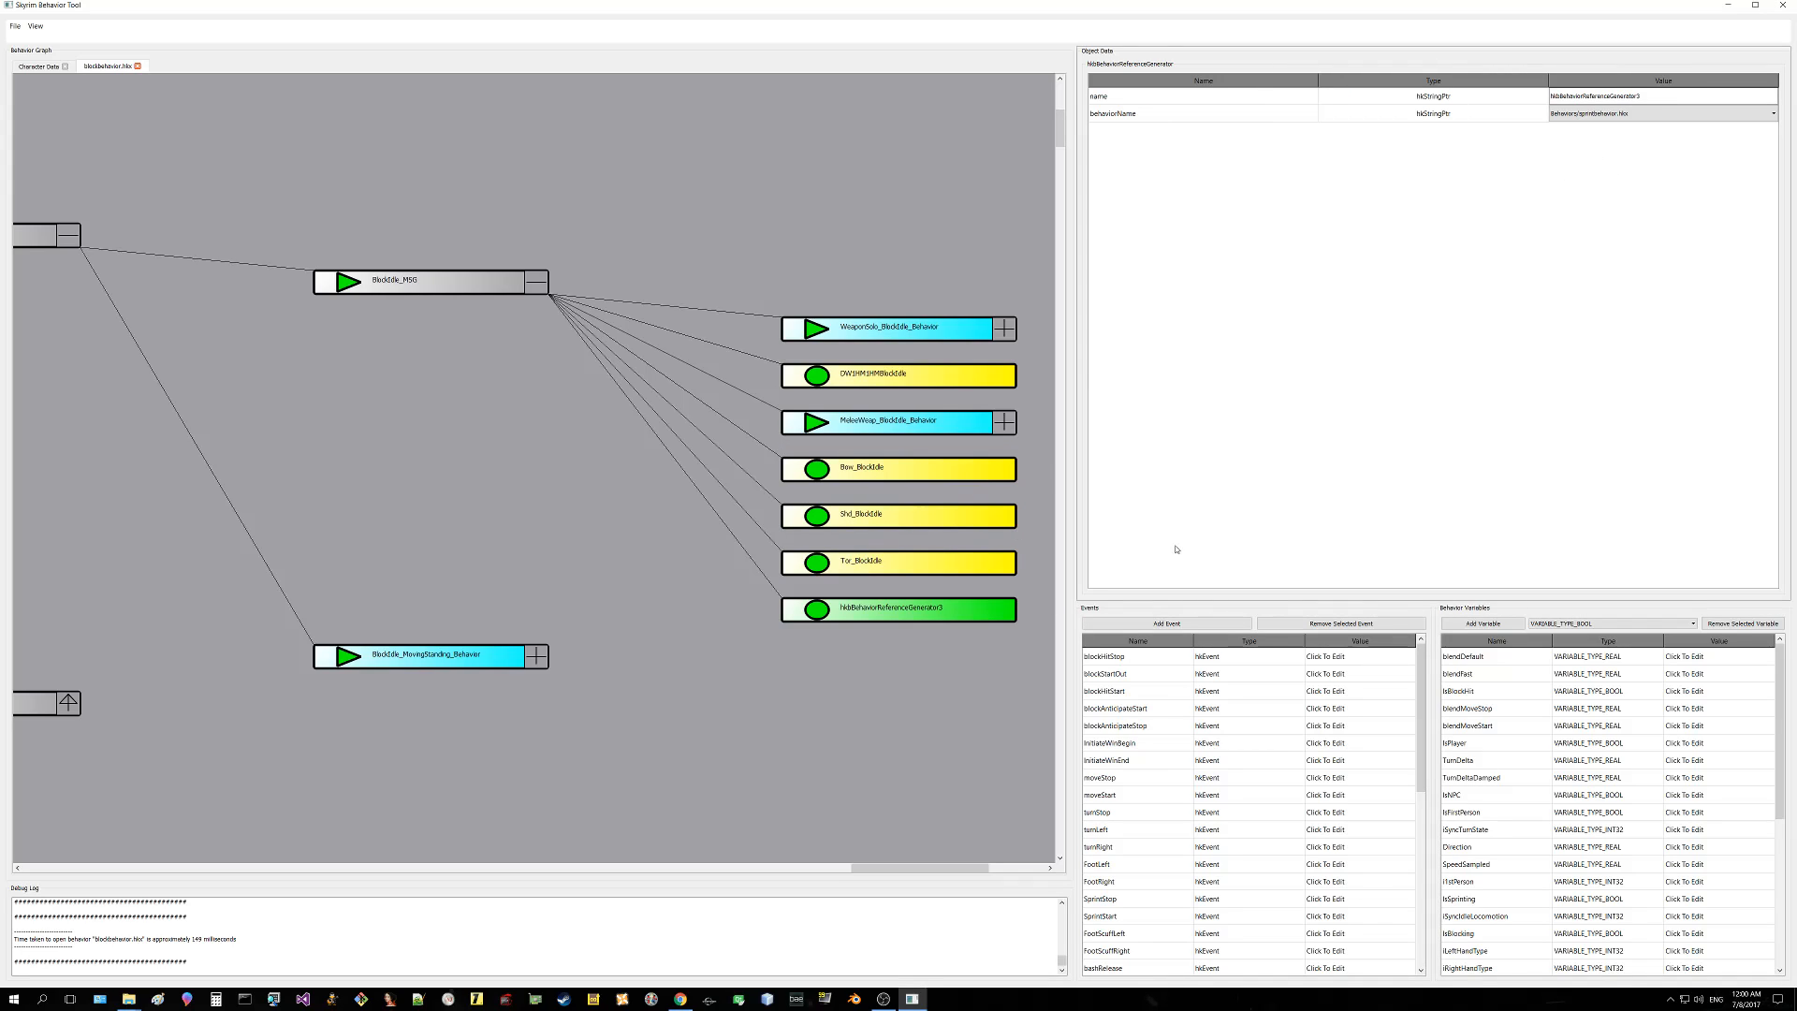
Step: Browse the behavior files offered for the new reference generator's behaviorName and close the list without changing the selection
click(1595, 114)
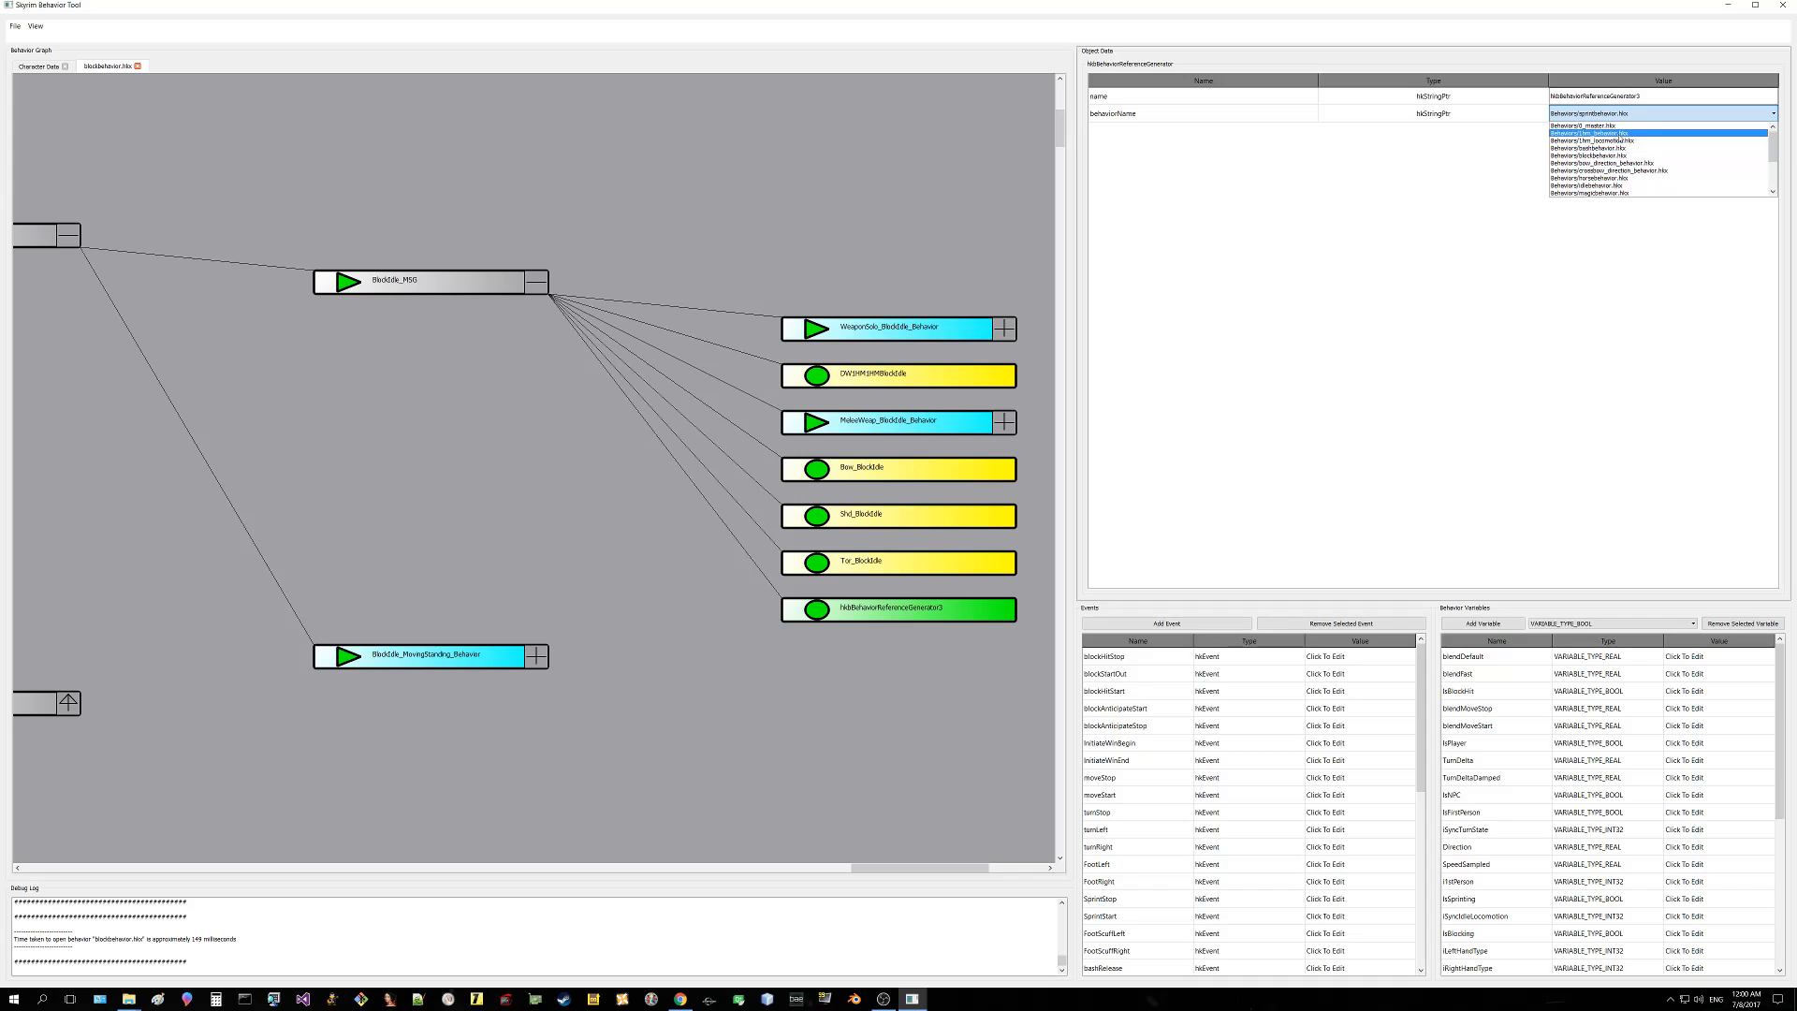
scroll(1620, 192, down, 3)
scroll(1613, 192, up, 3)
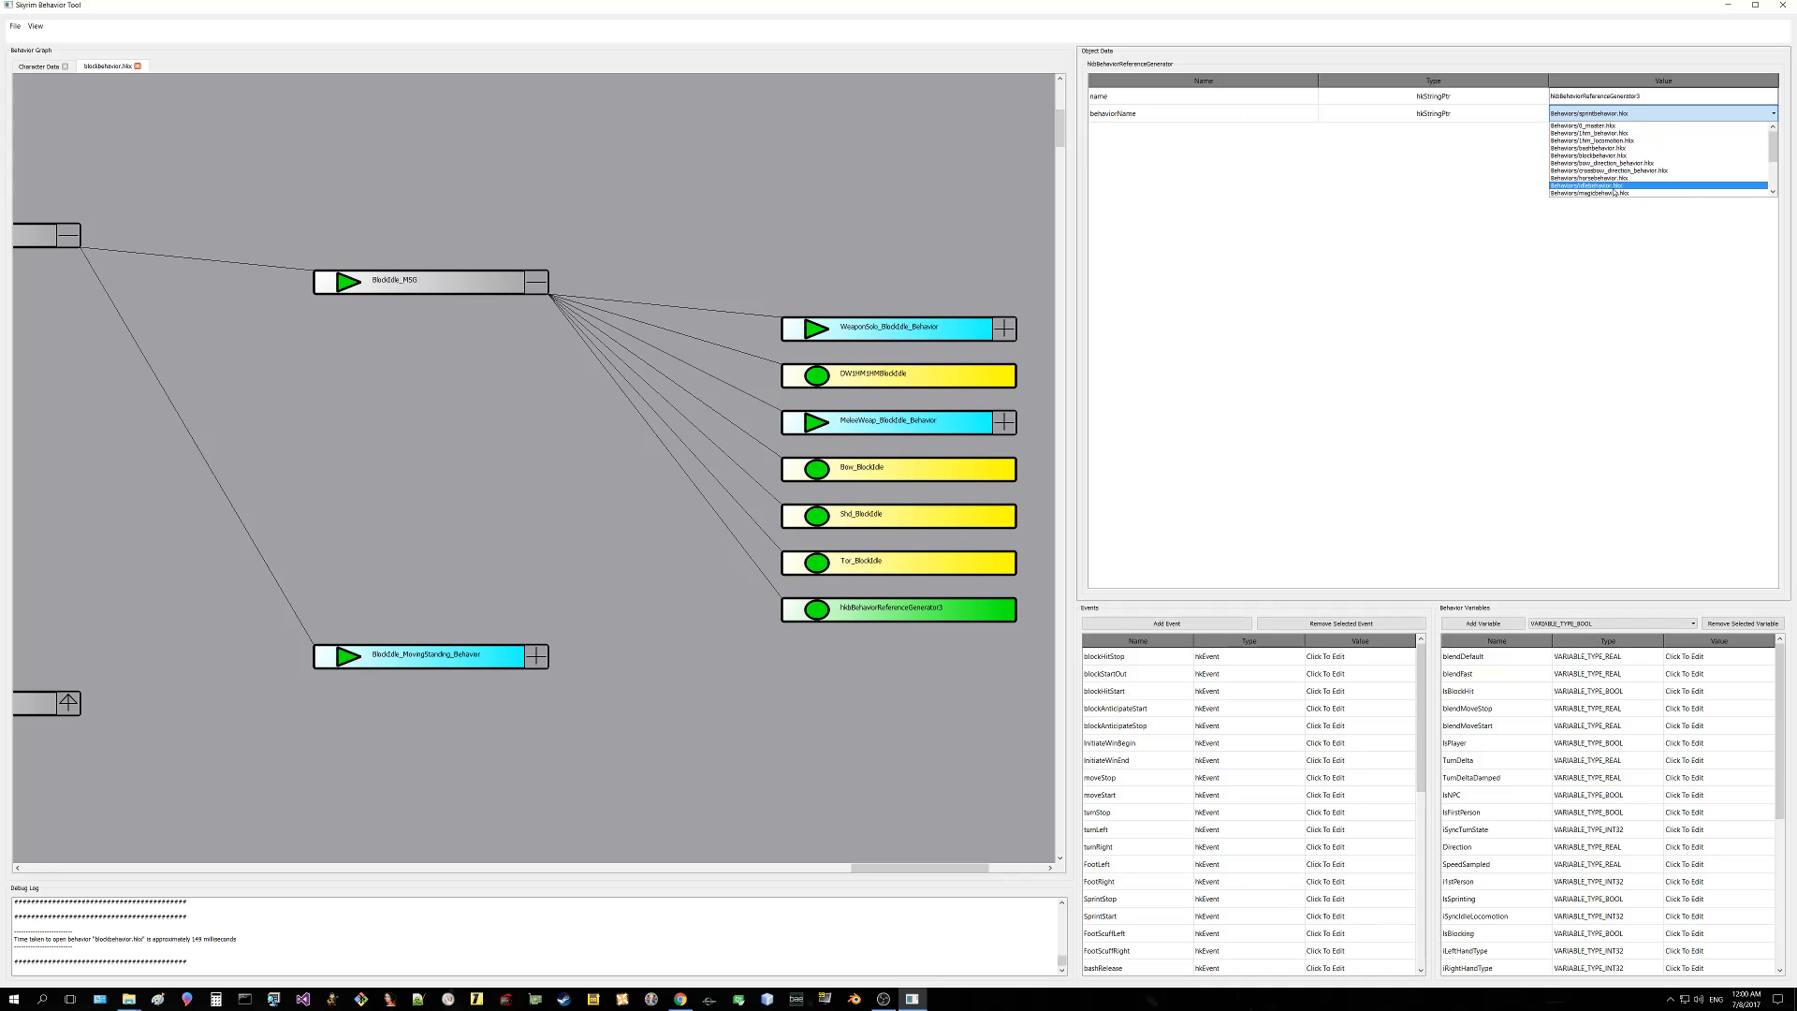
scroll(1613, 192, down, 3)
click(1403, 153)
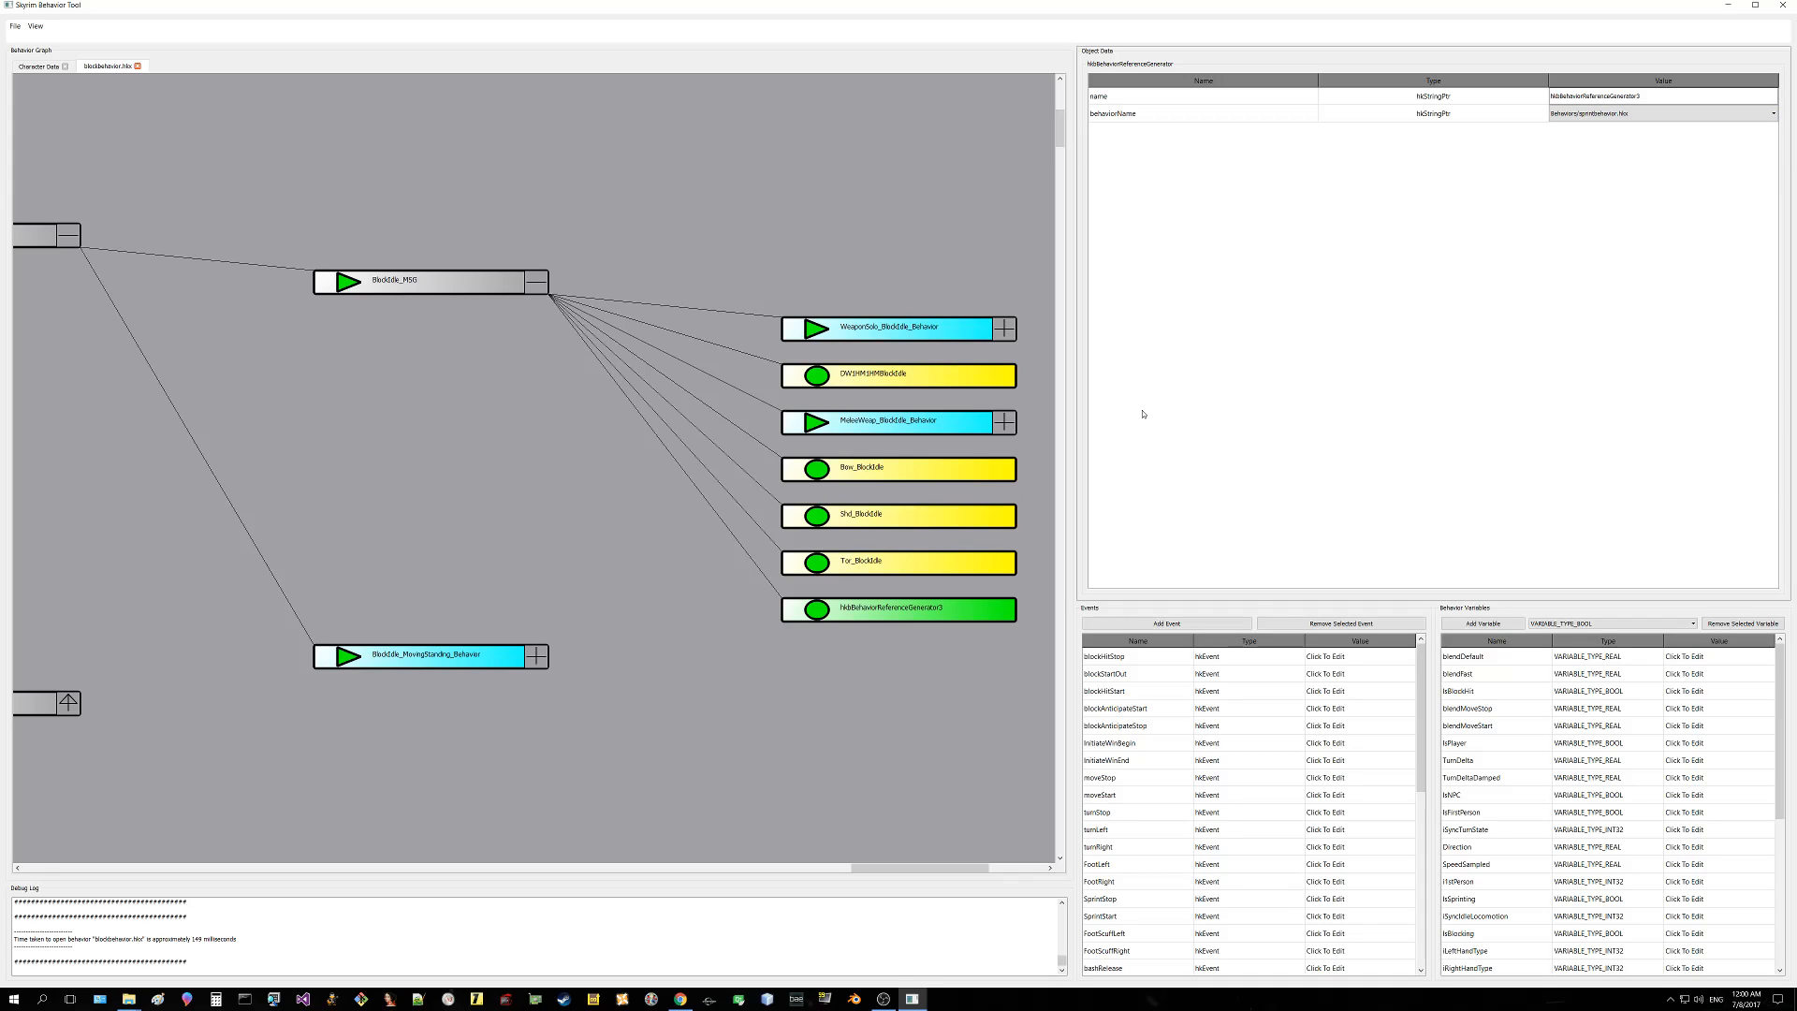
Step: Remove the newly appended behavior reference generator from BlockIdle_MSG and display BlockIdle_MSG's generator list again
right_click(868, 617)
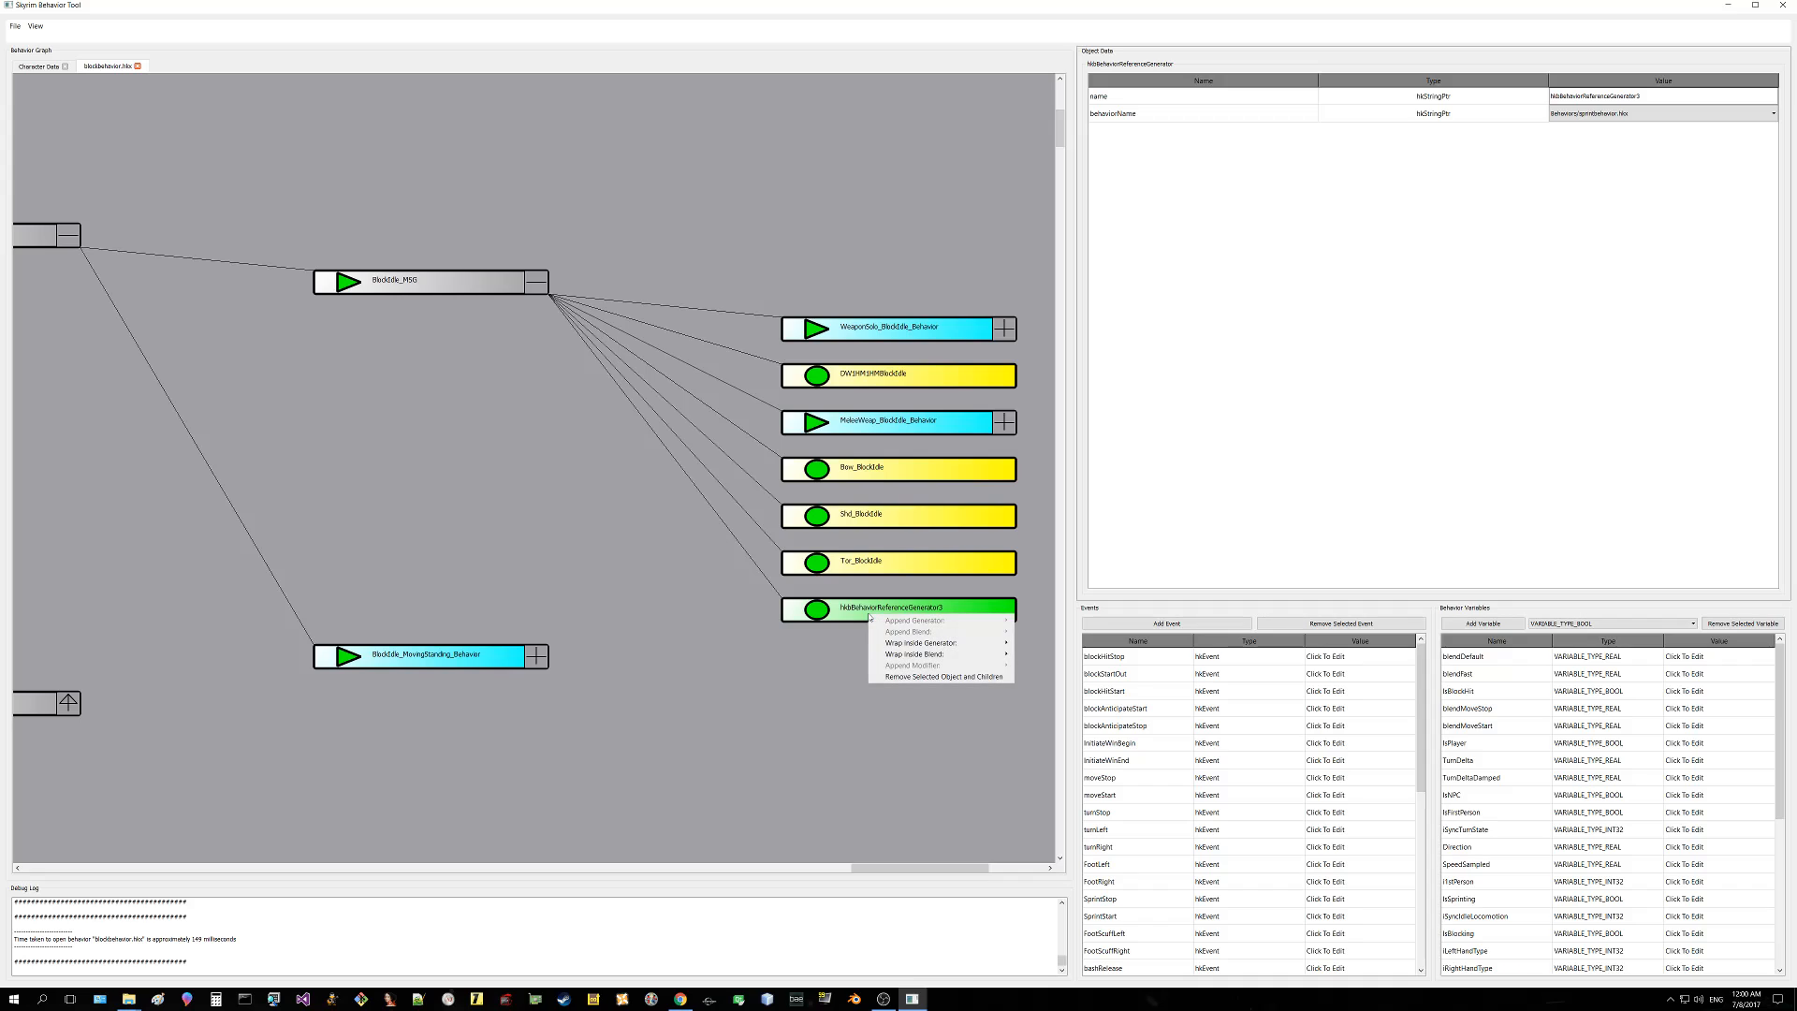
click(913, 677)
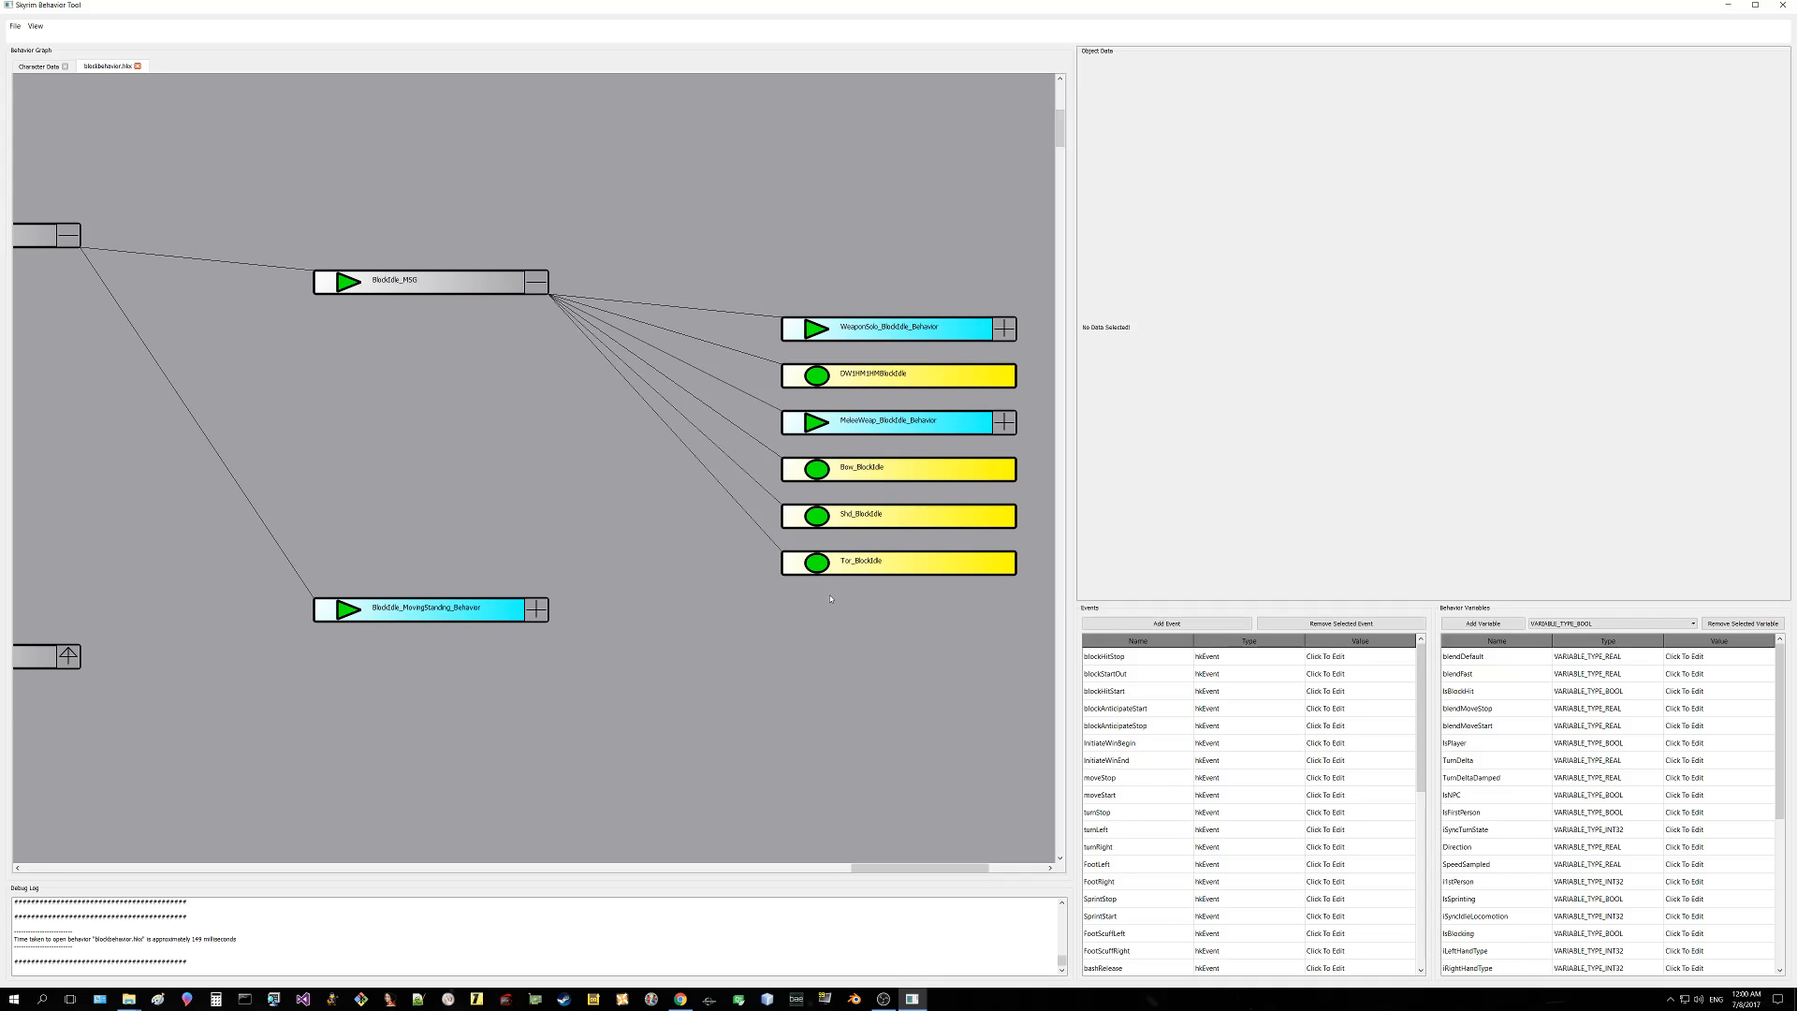
click(440, 279)
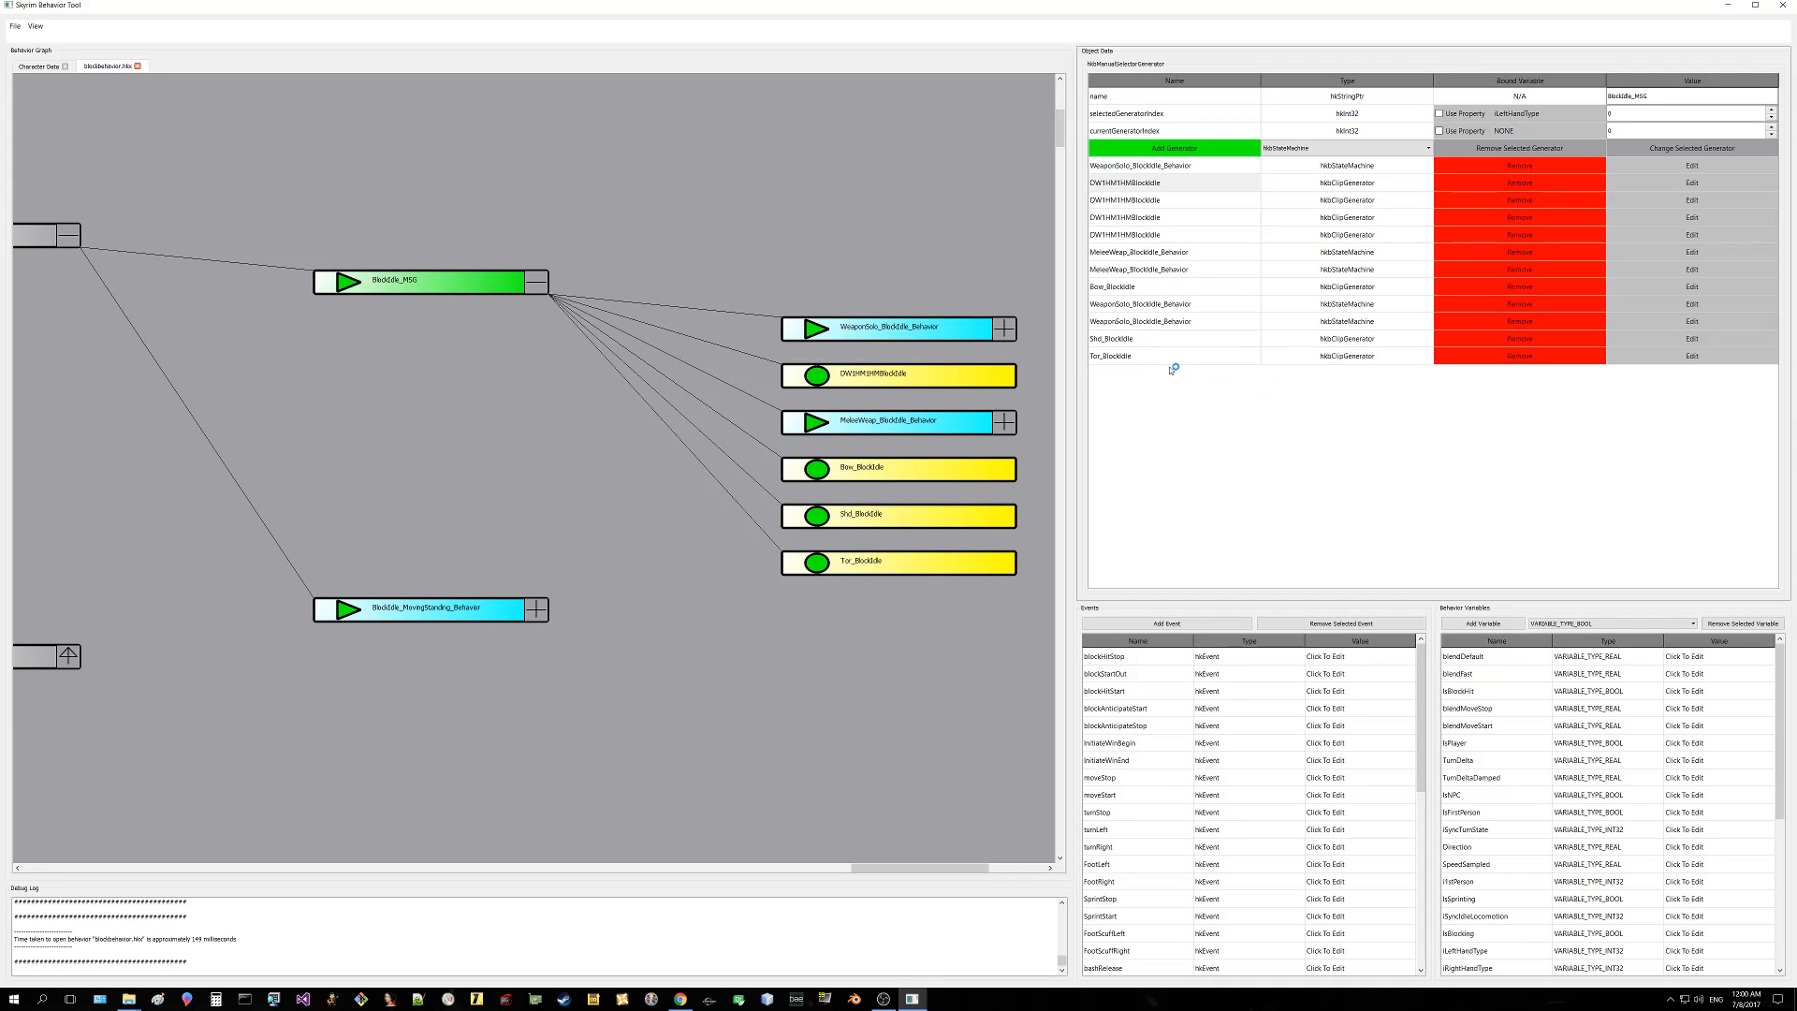
Step: Append another Behavior Reference Generator to BlockIdle_MSG and dismiss the dialog
right_click(448, 288)
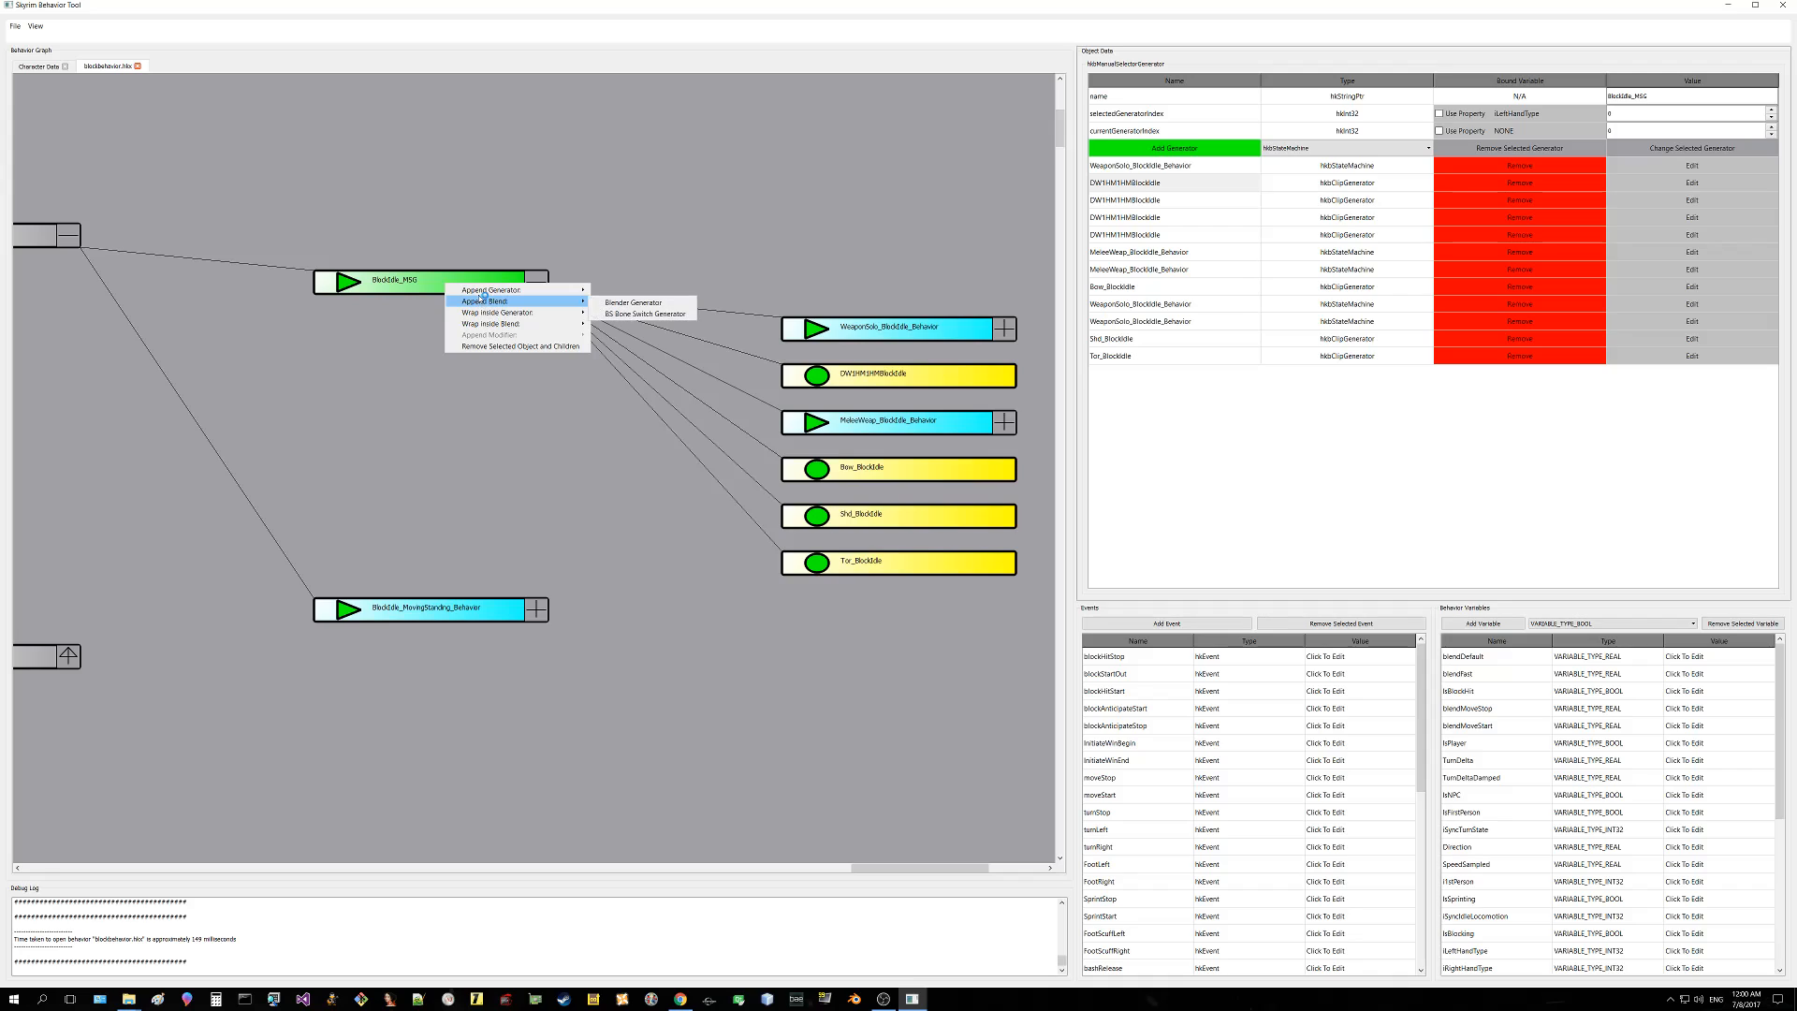
mouse_move(506, 290)
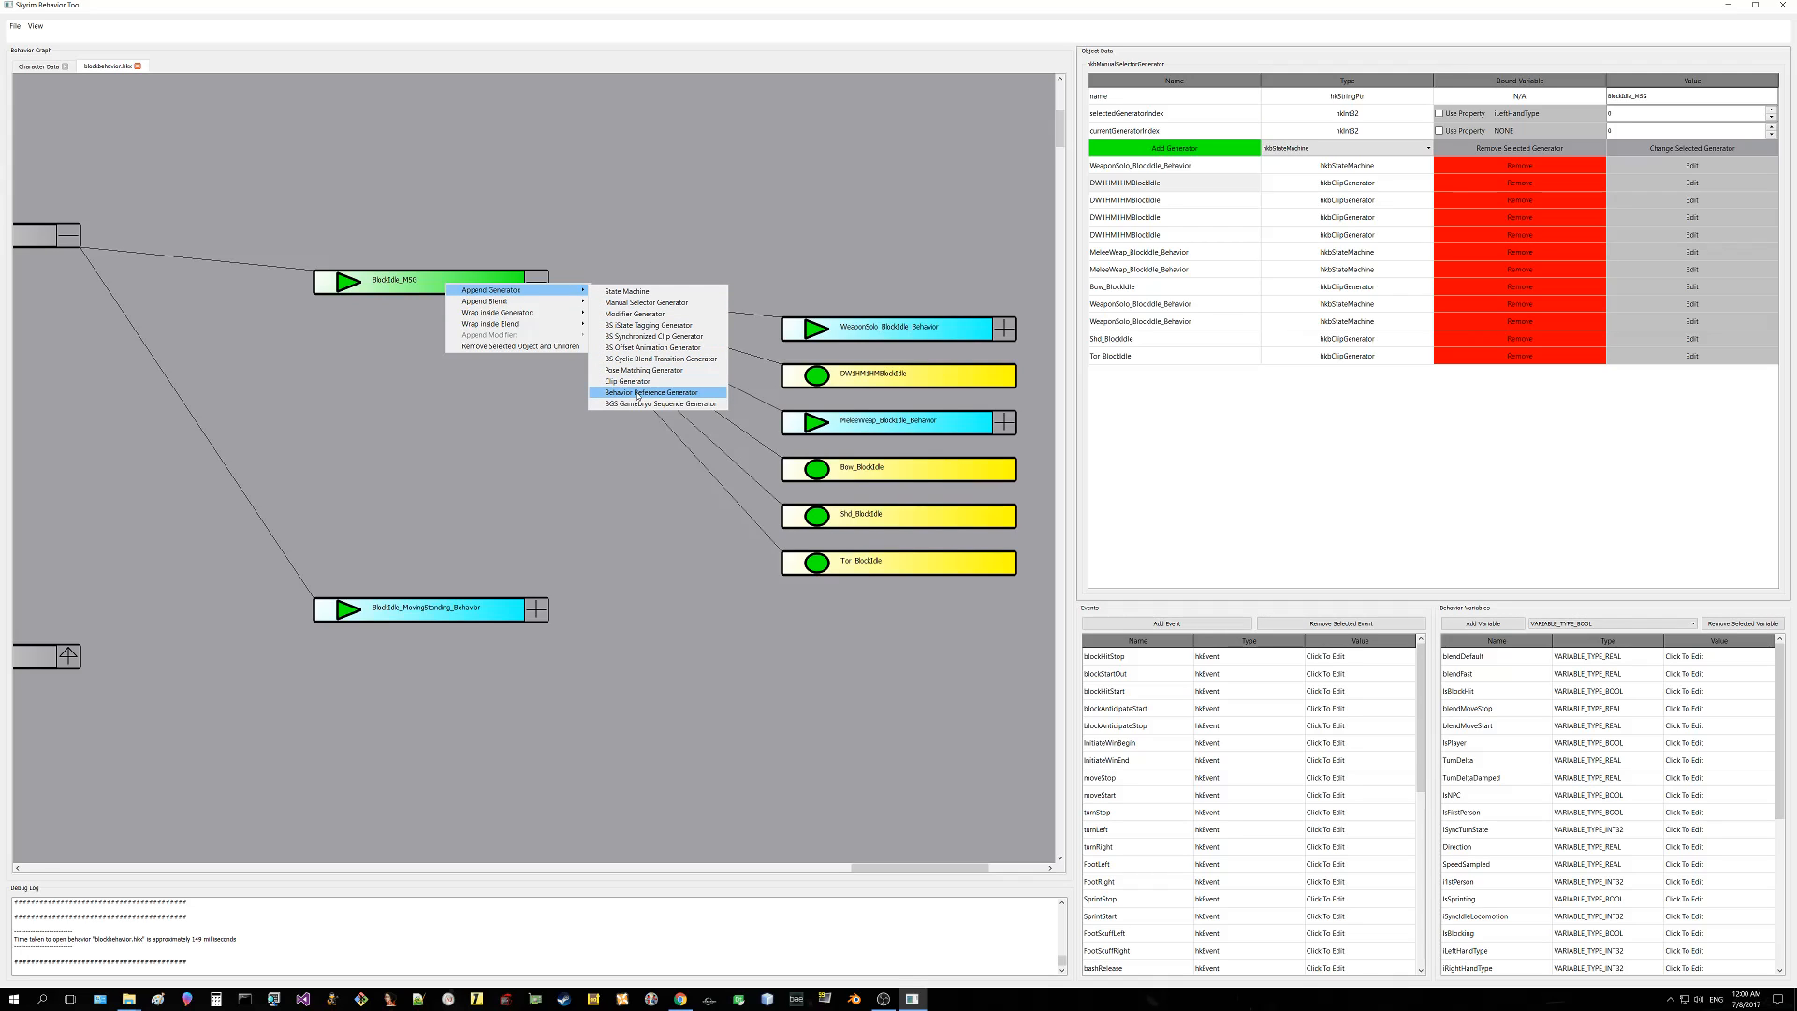
click(637, 393)
click(992, 510)
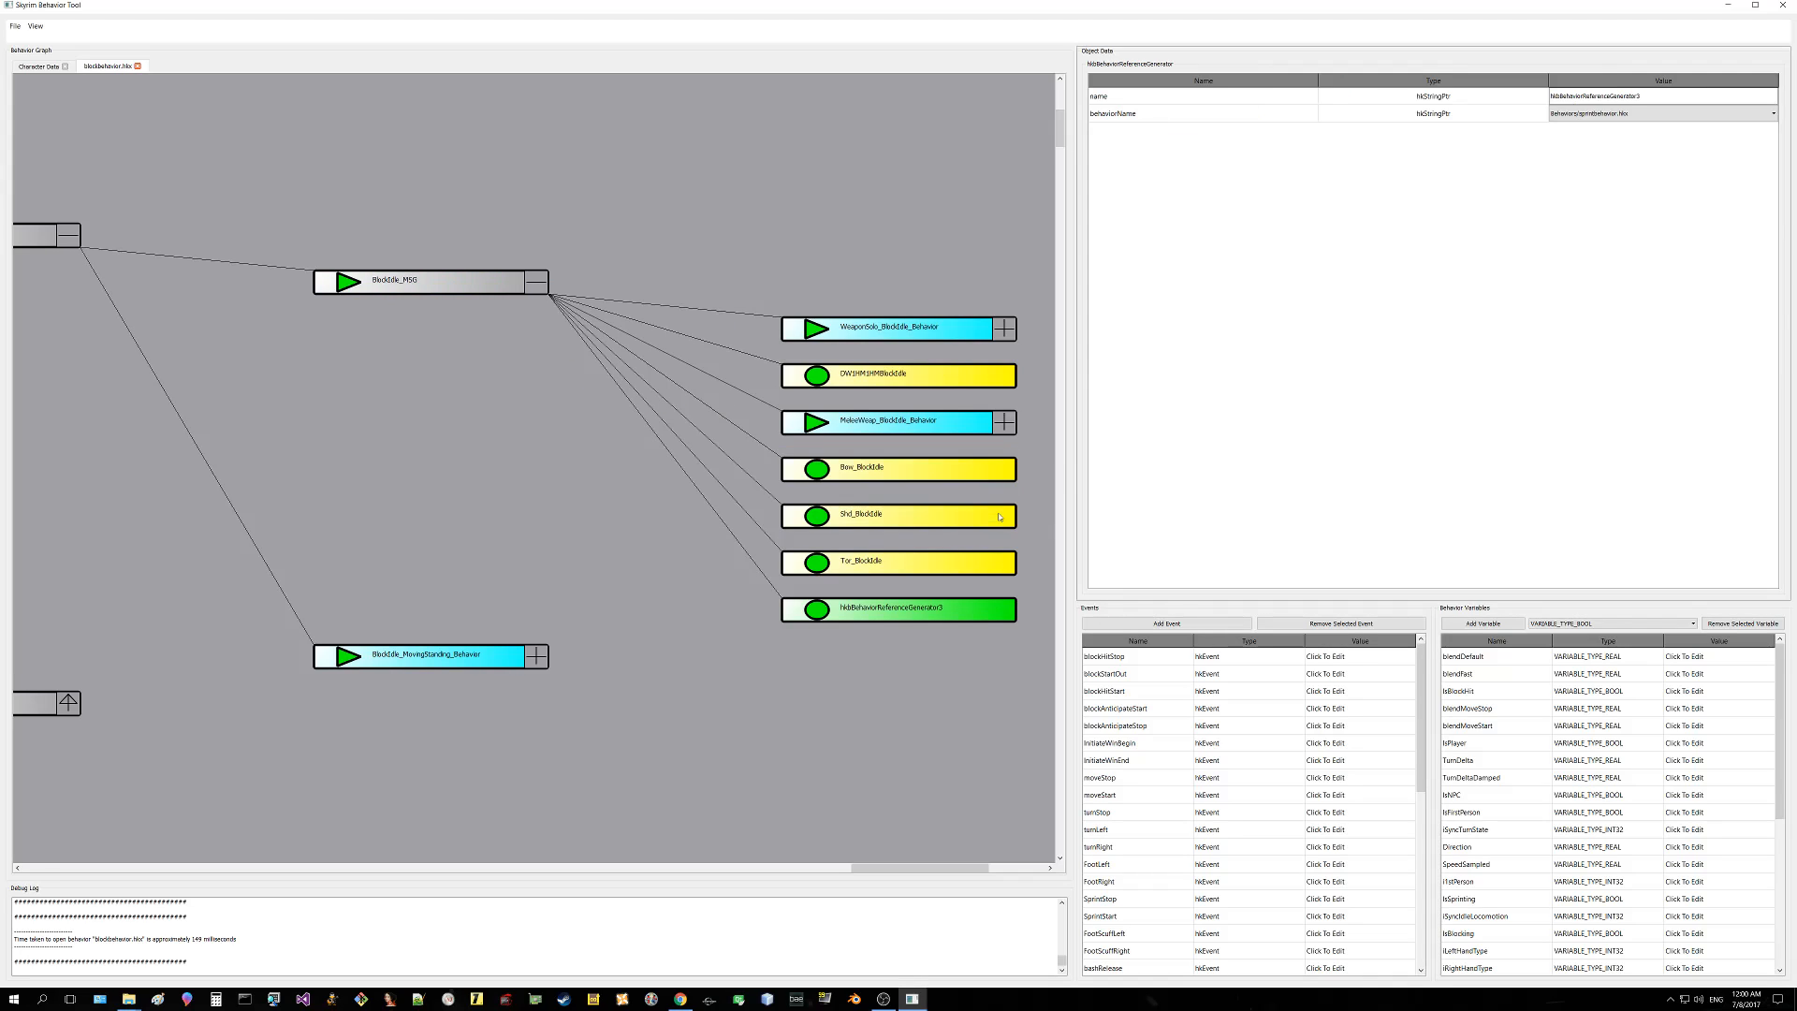
Step: Reorder BlockIdle_MSG's generator list by moving the new reference generator above Tor_BlockIdle
click(464, 285)
click(1178, 374)
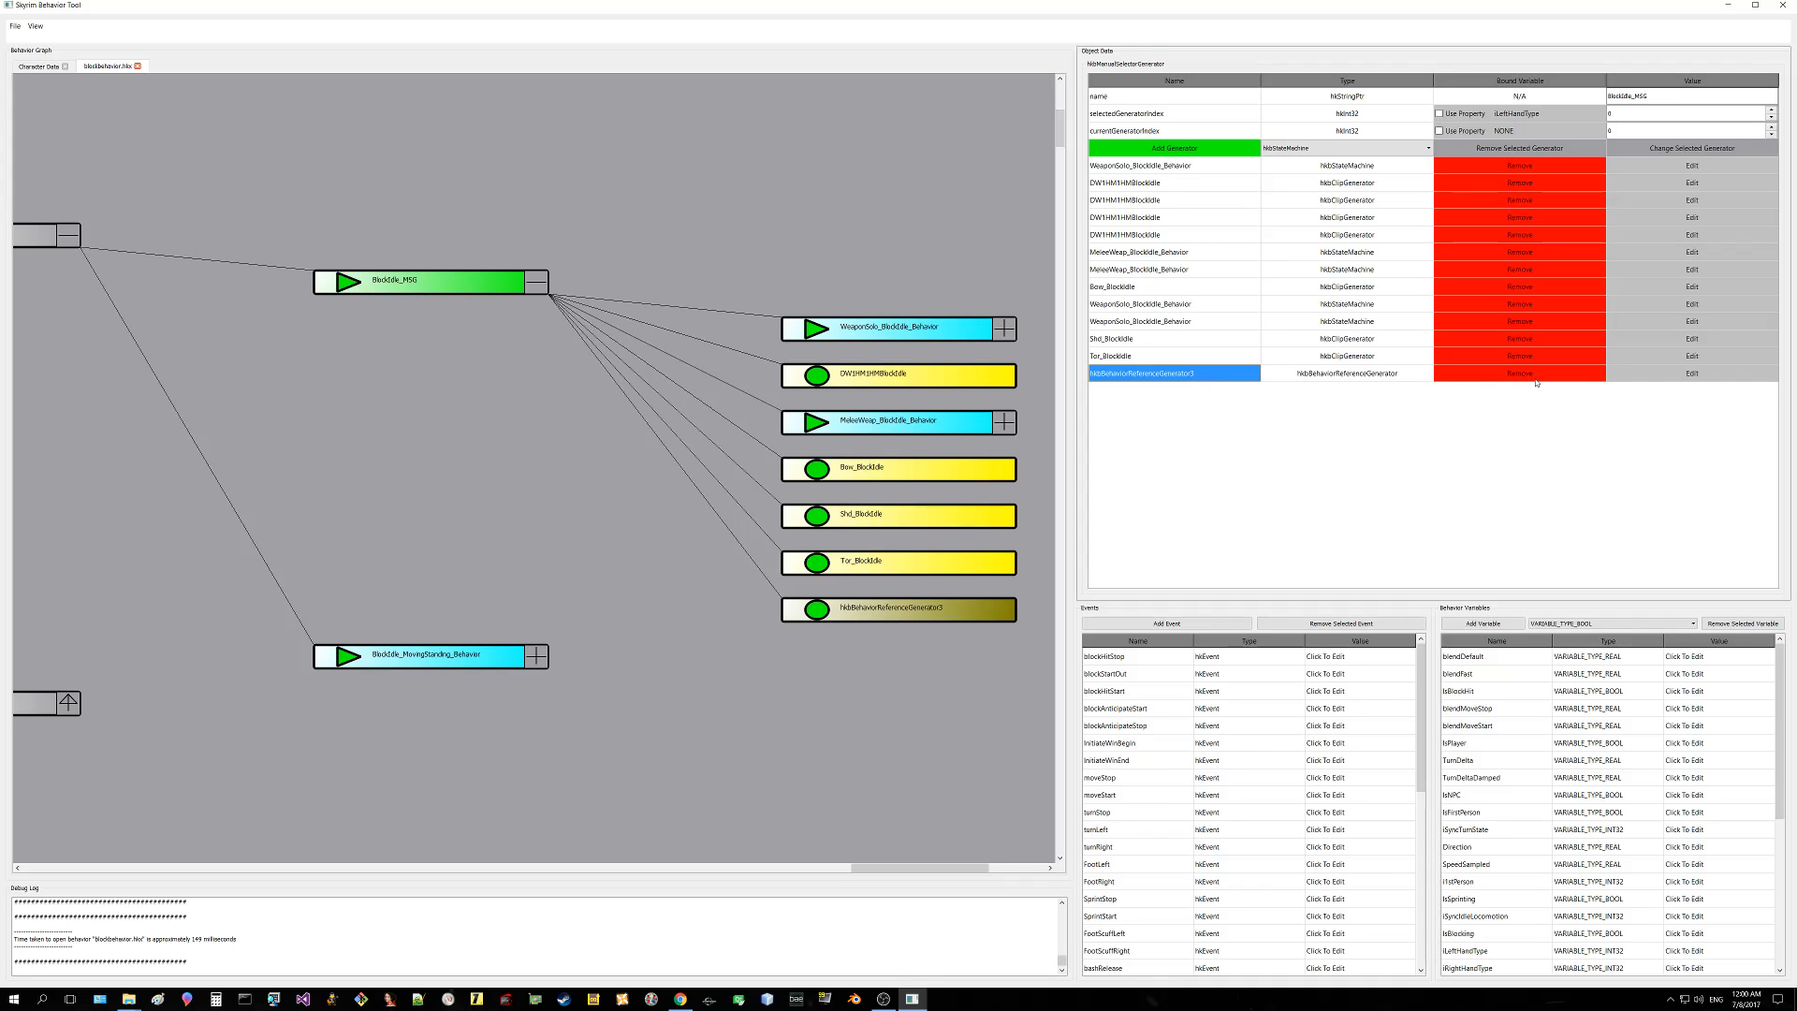
drag(1138, 377, 1136, 357)
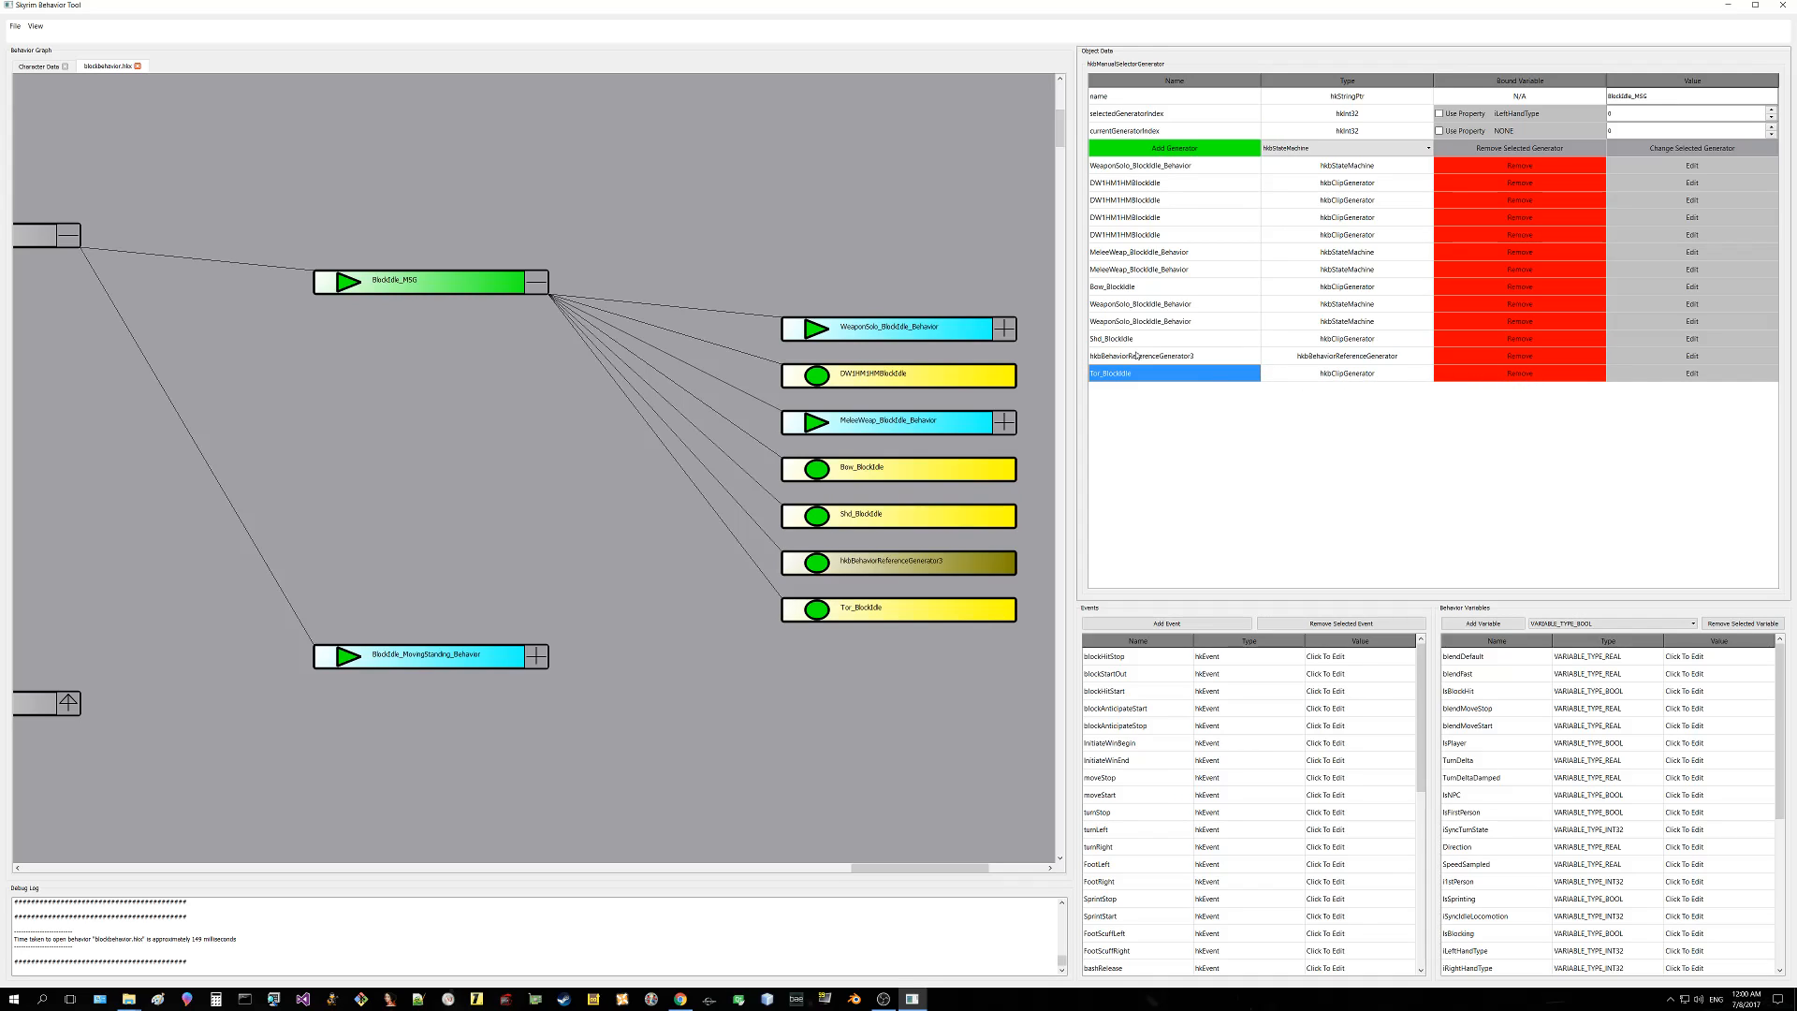
Step: Select the reordered reference generator in the graph and remove it together with its children
right_click(887, 565)
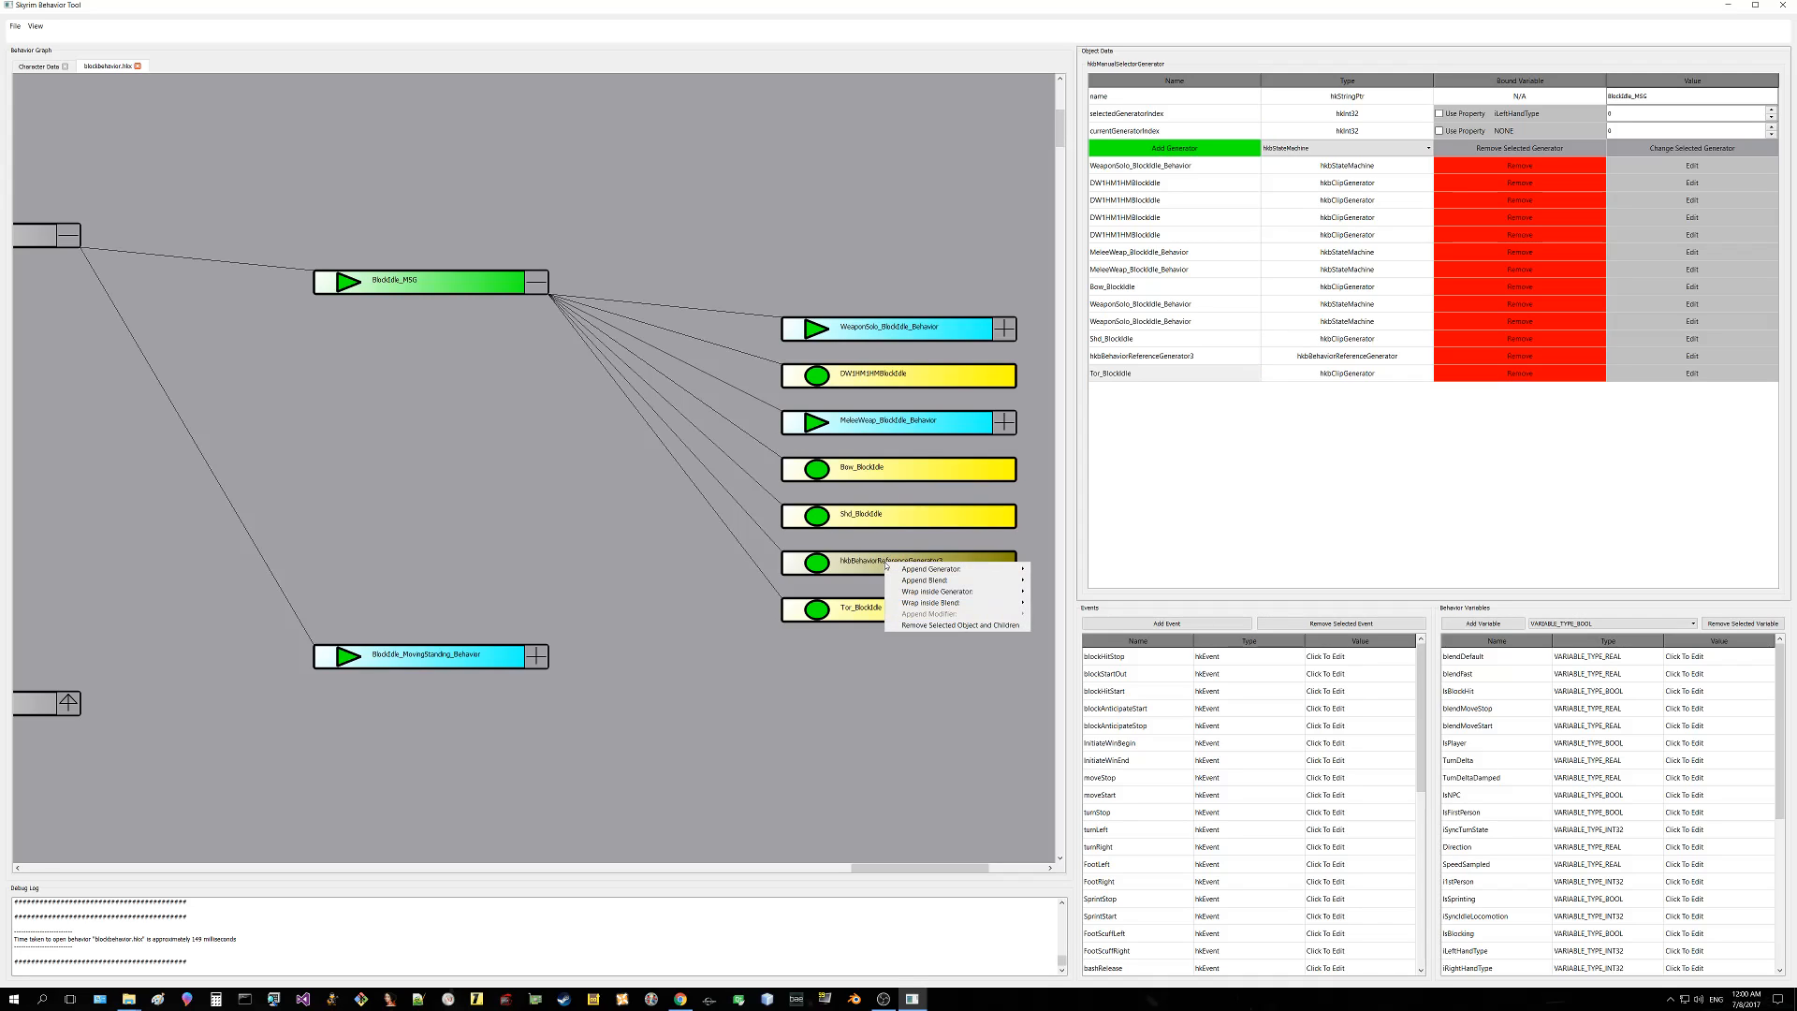
click(862, 569)
click(987, 508)
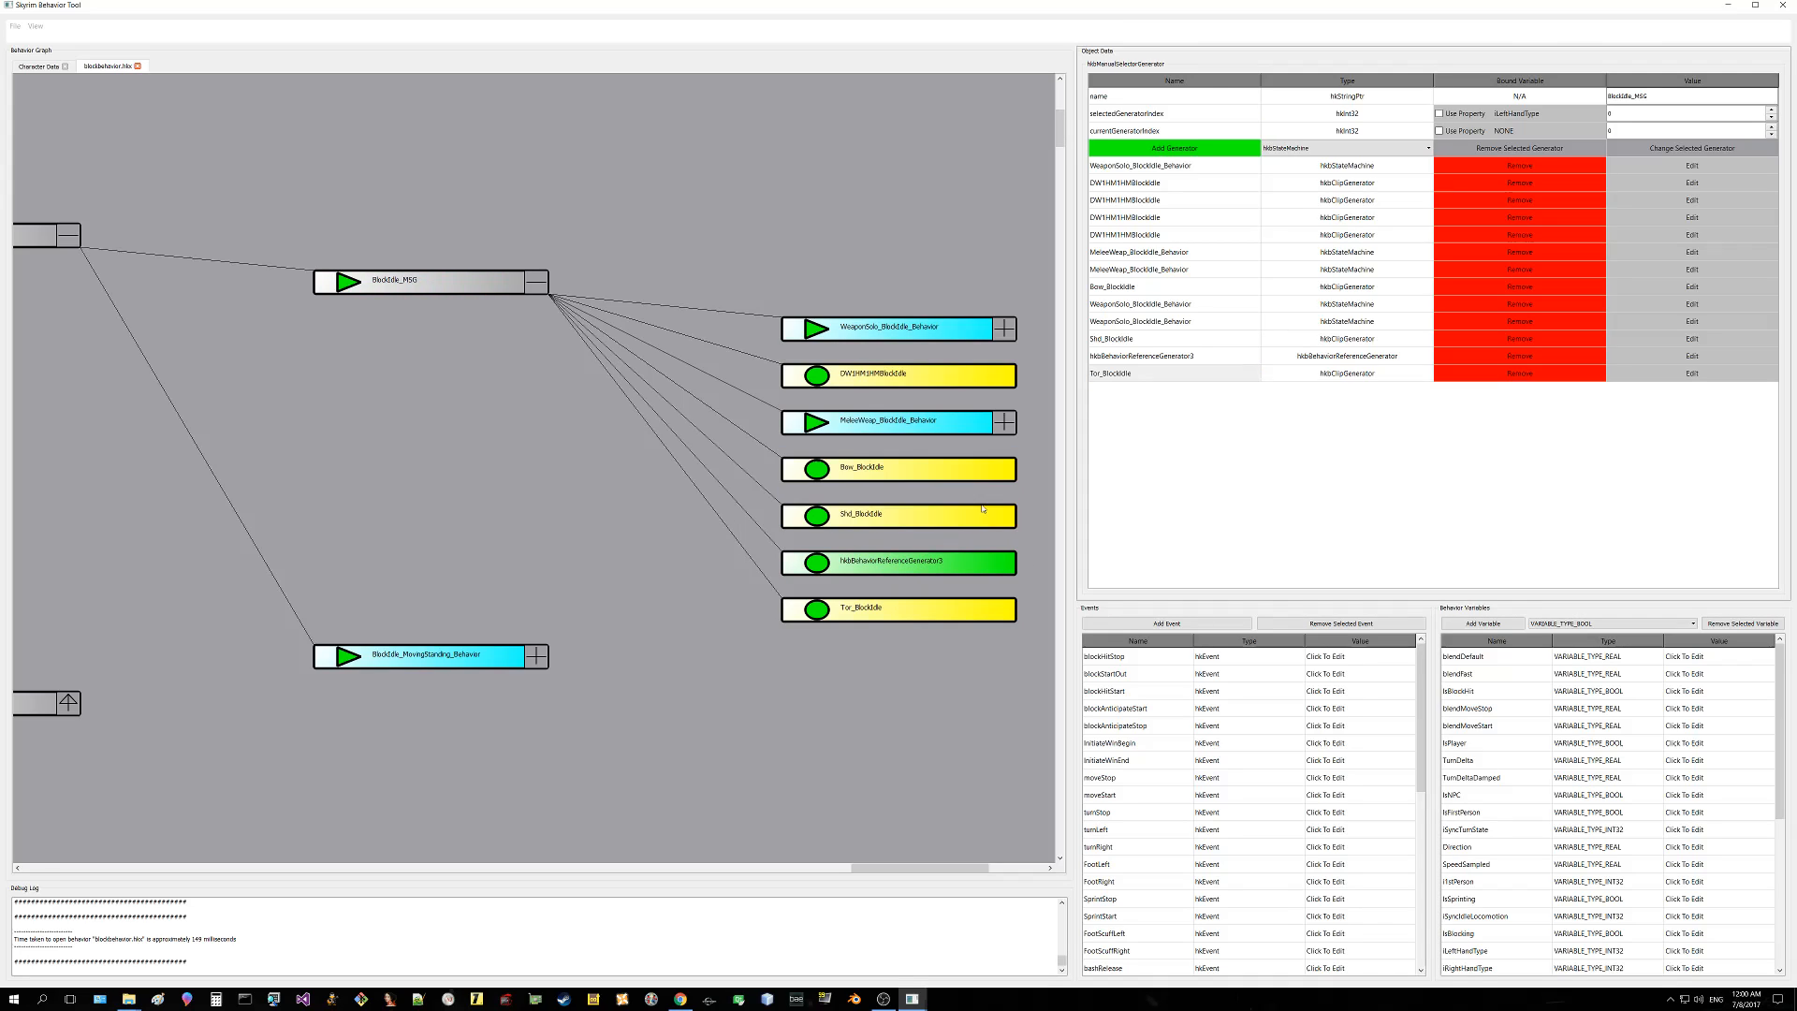
right_click(891, 568)
click(907, 630)
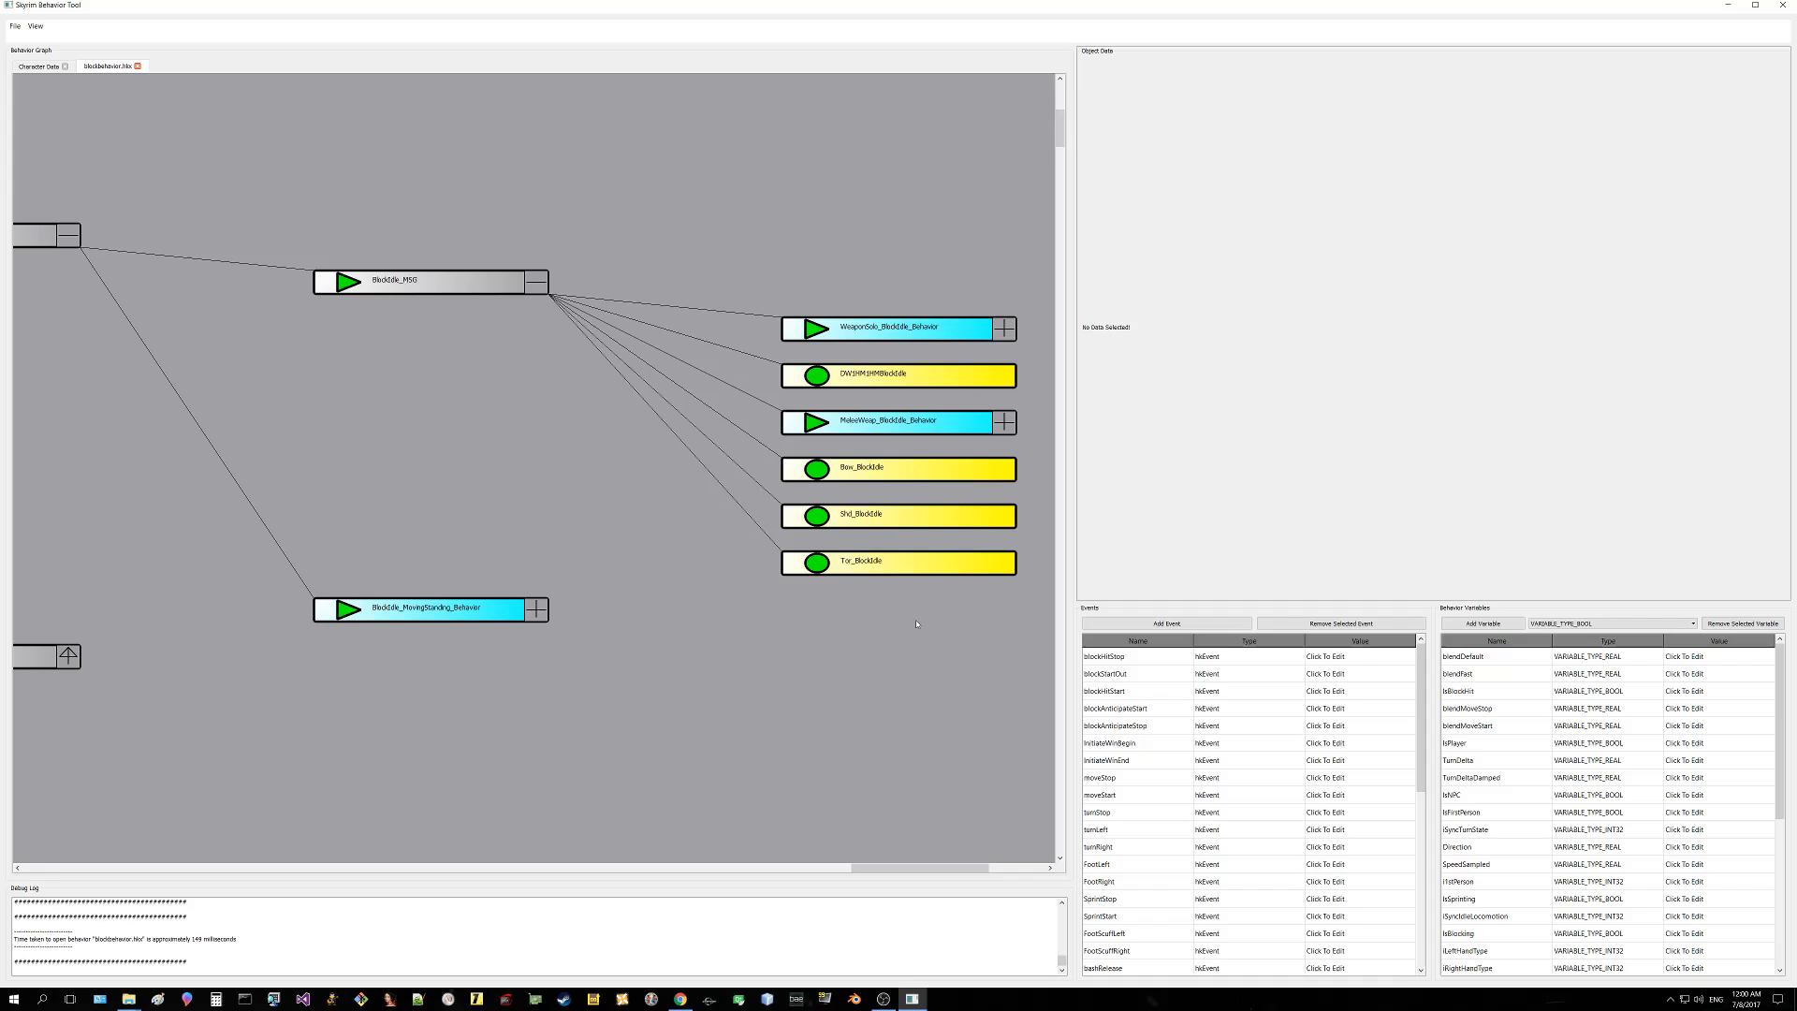
Step: Display BlockIdle_MSG's generator list and check its Shd_BlockIdle and Tor_BlockIdle entries
click(462, 288)
click(1148, 343)
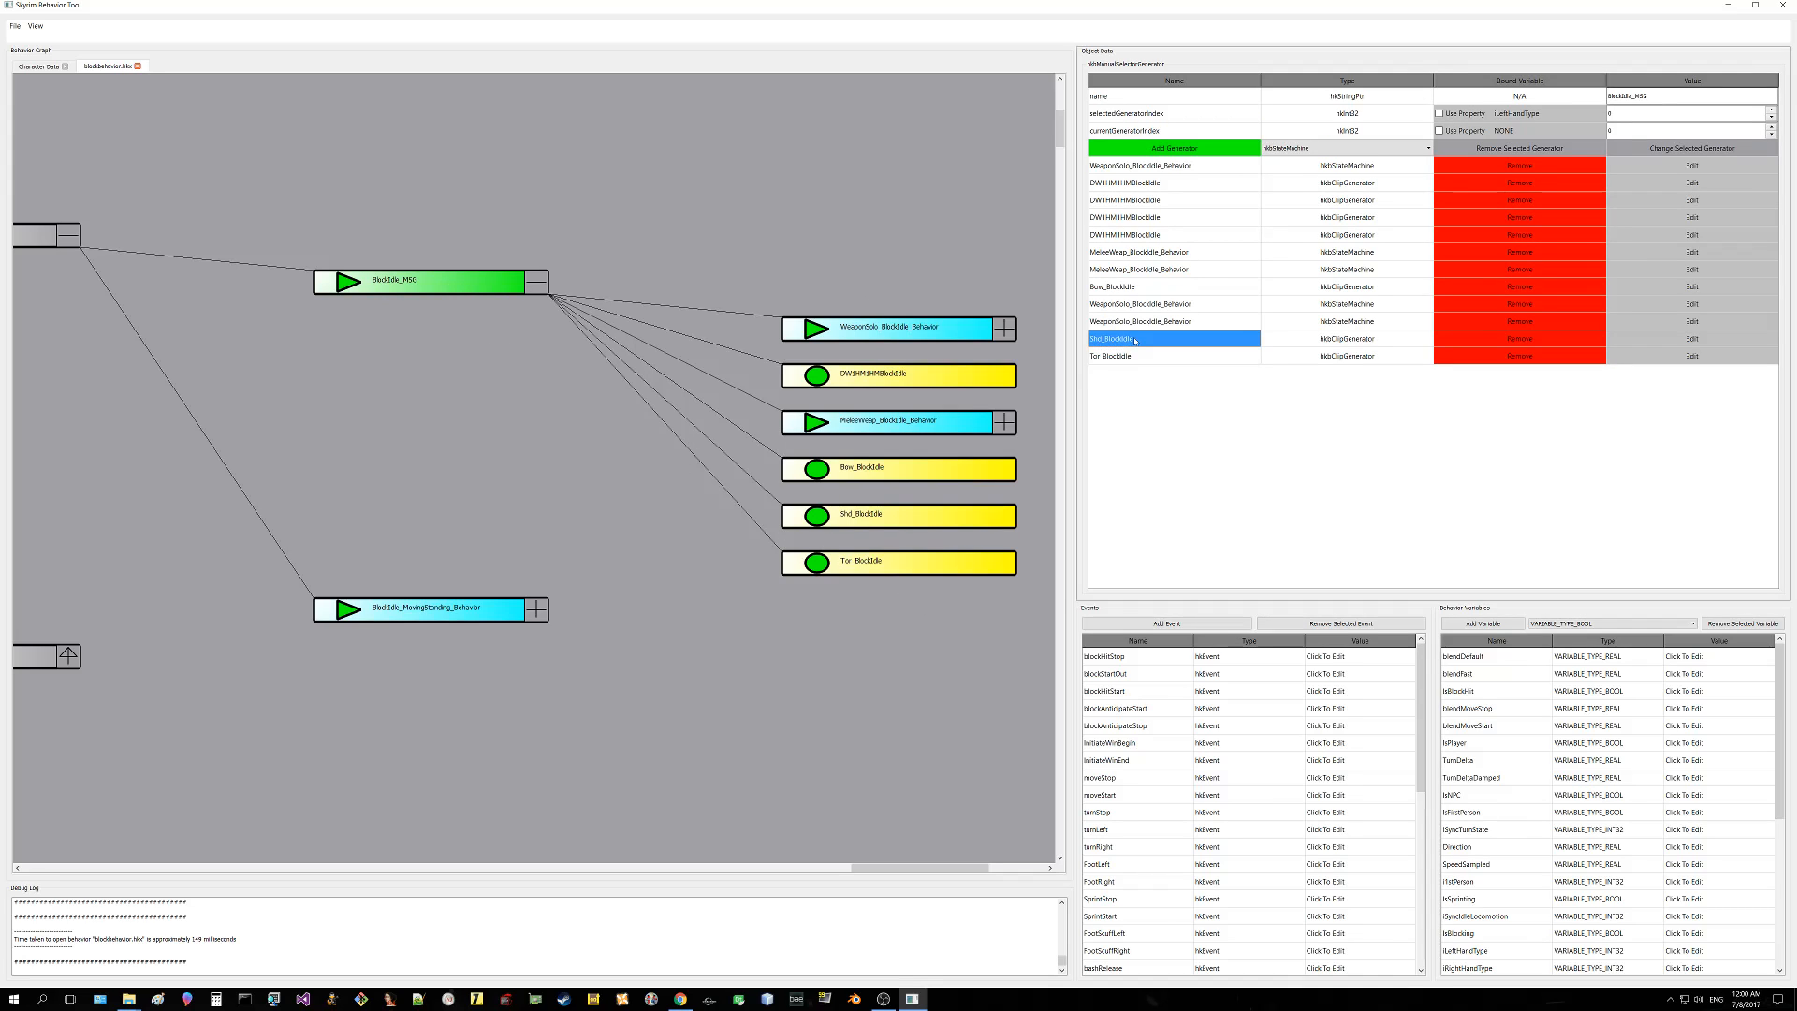
click(1126, 359)
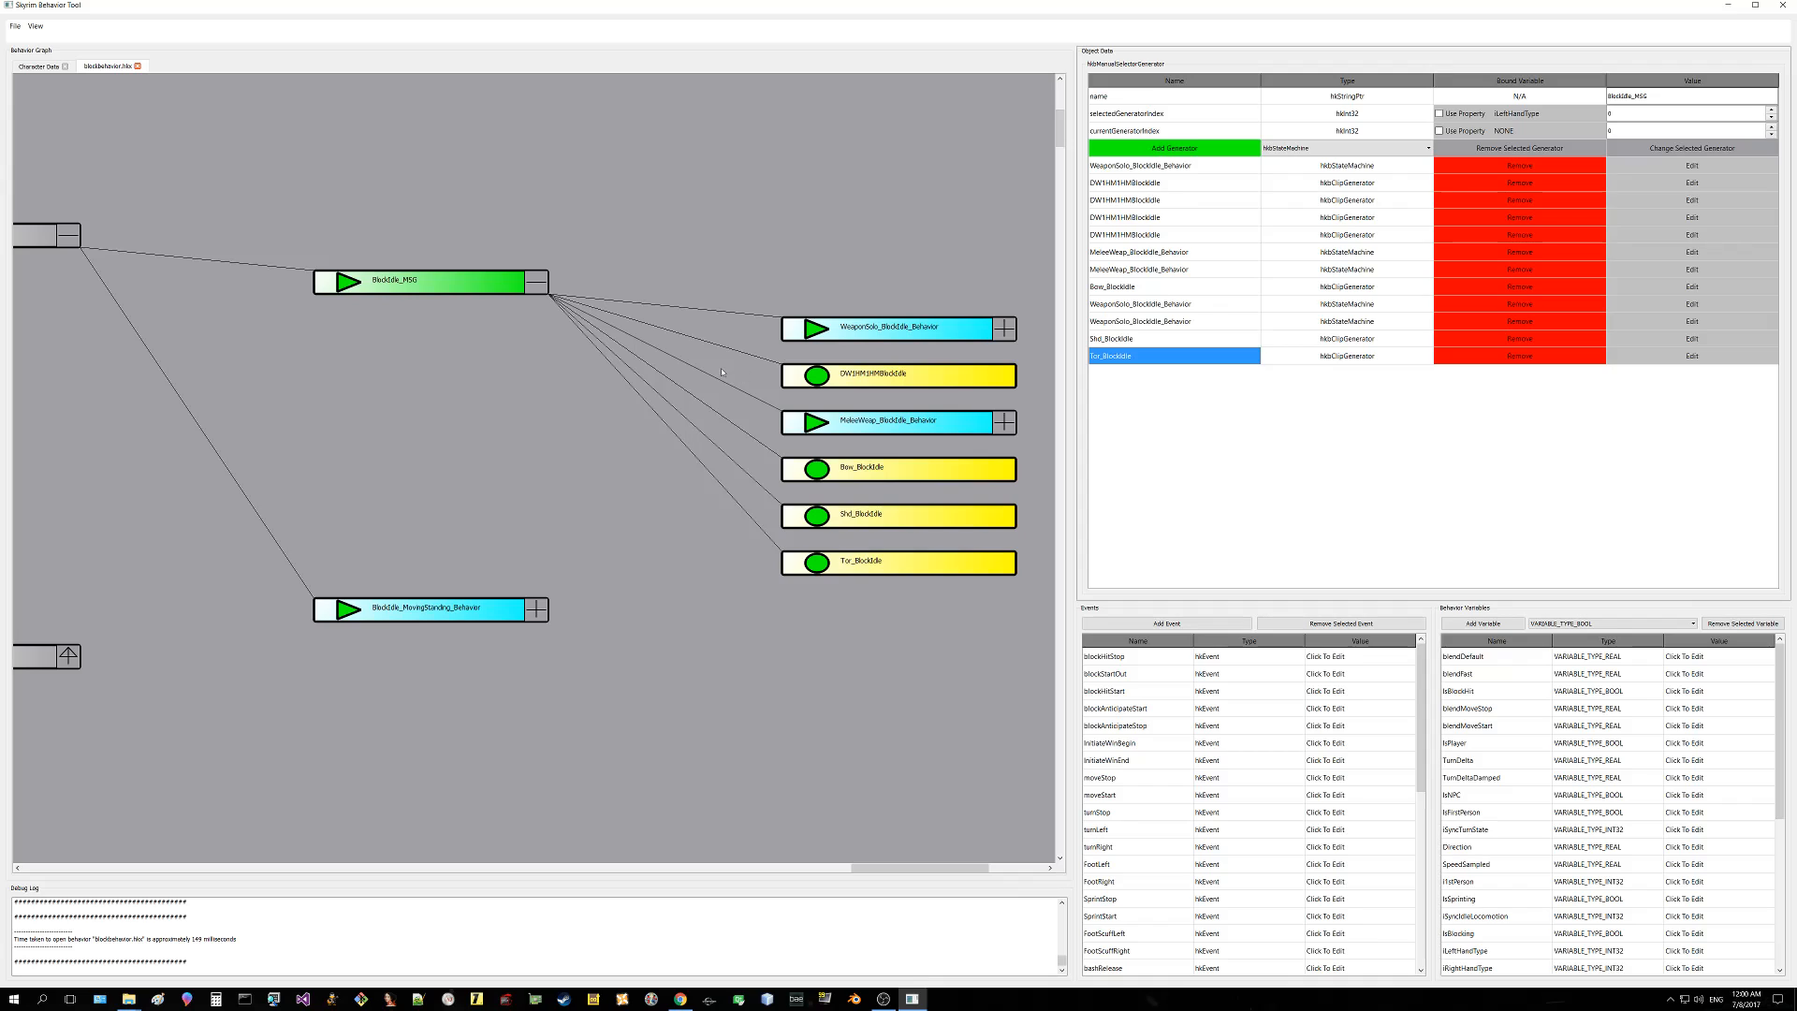
drag(489, 369, 594, 371)
drag(685, 460, 621, 421)
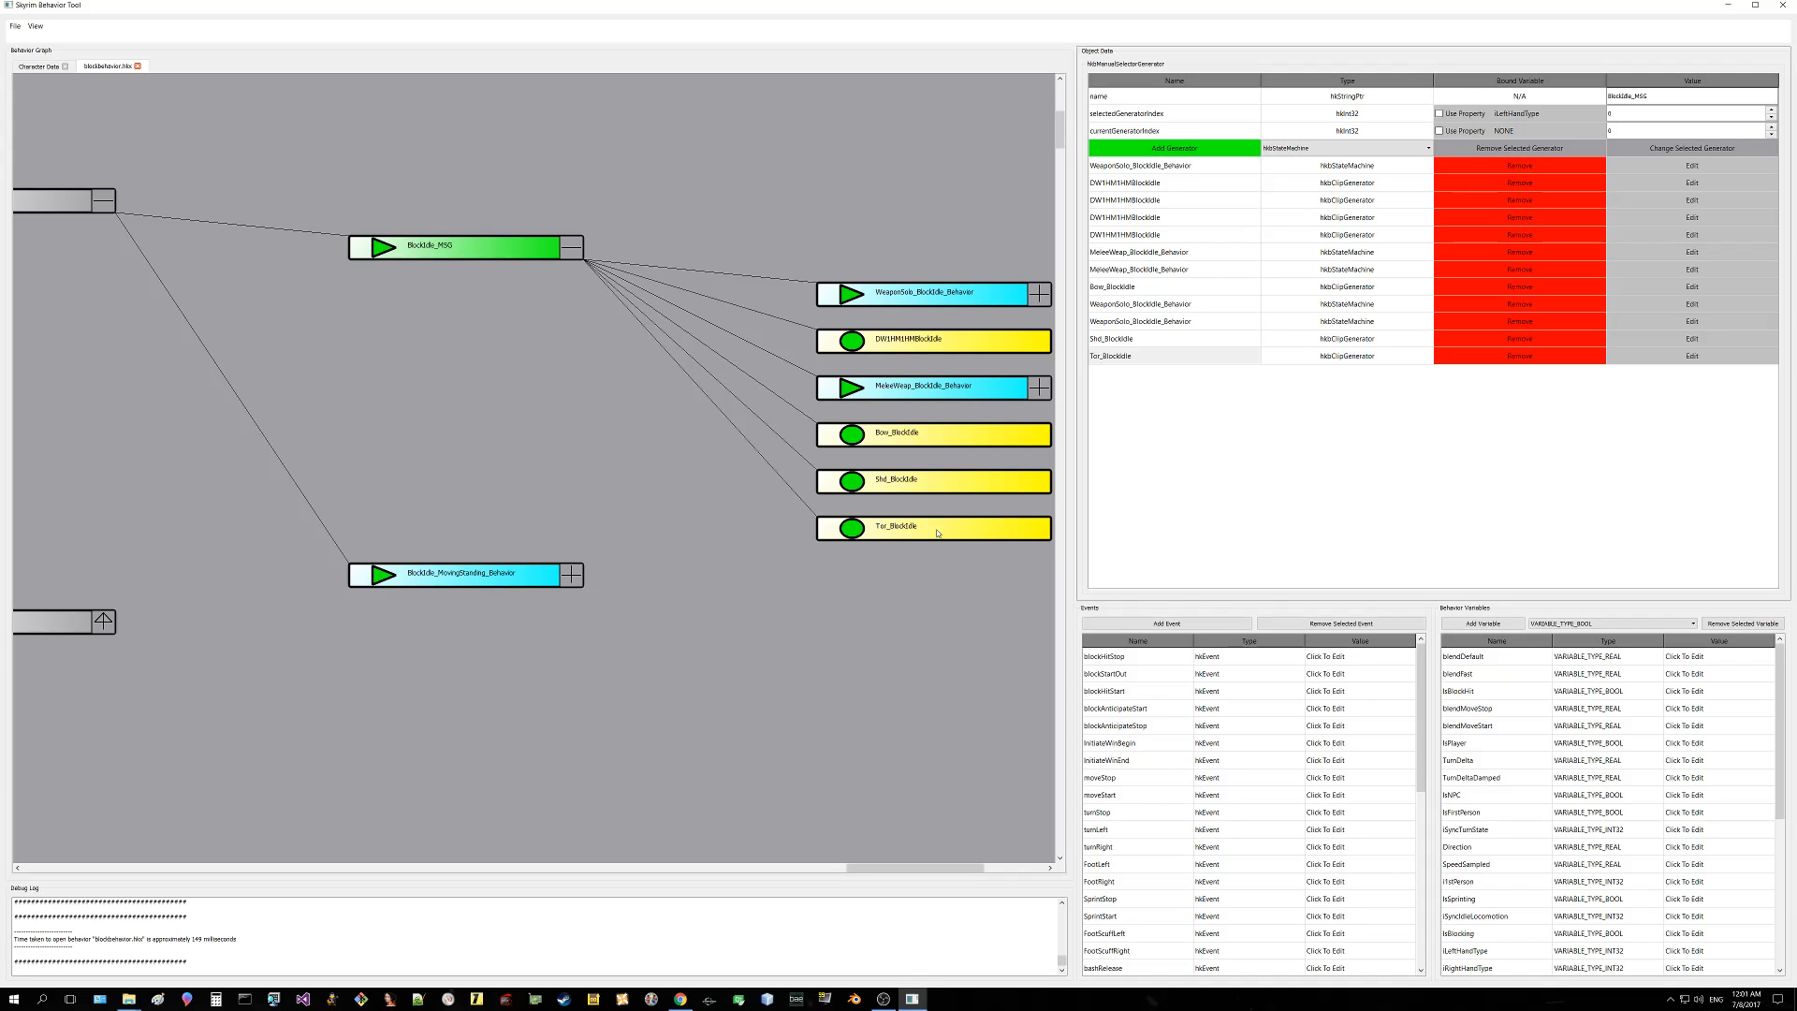
Step: Wrap the Tor_BlockIdle clip generator inside a Modifier Generator
click(938, 533)
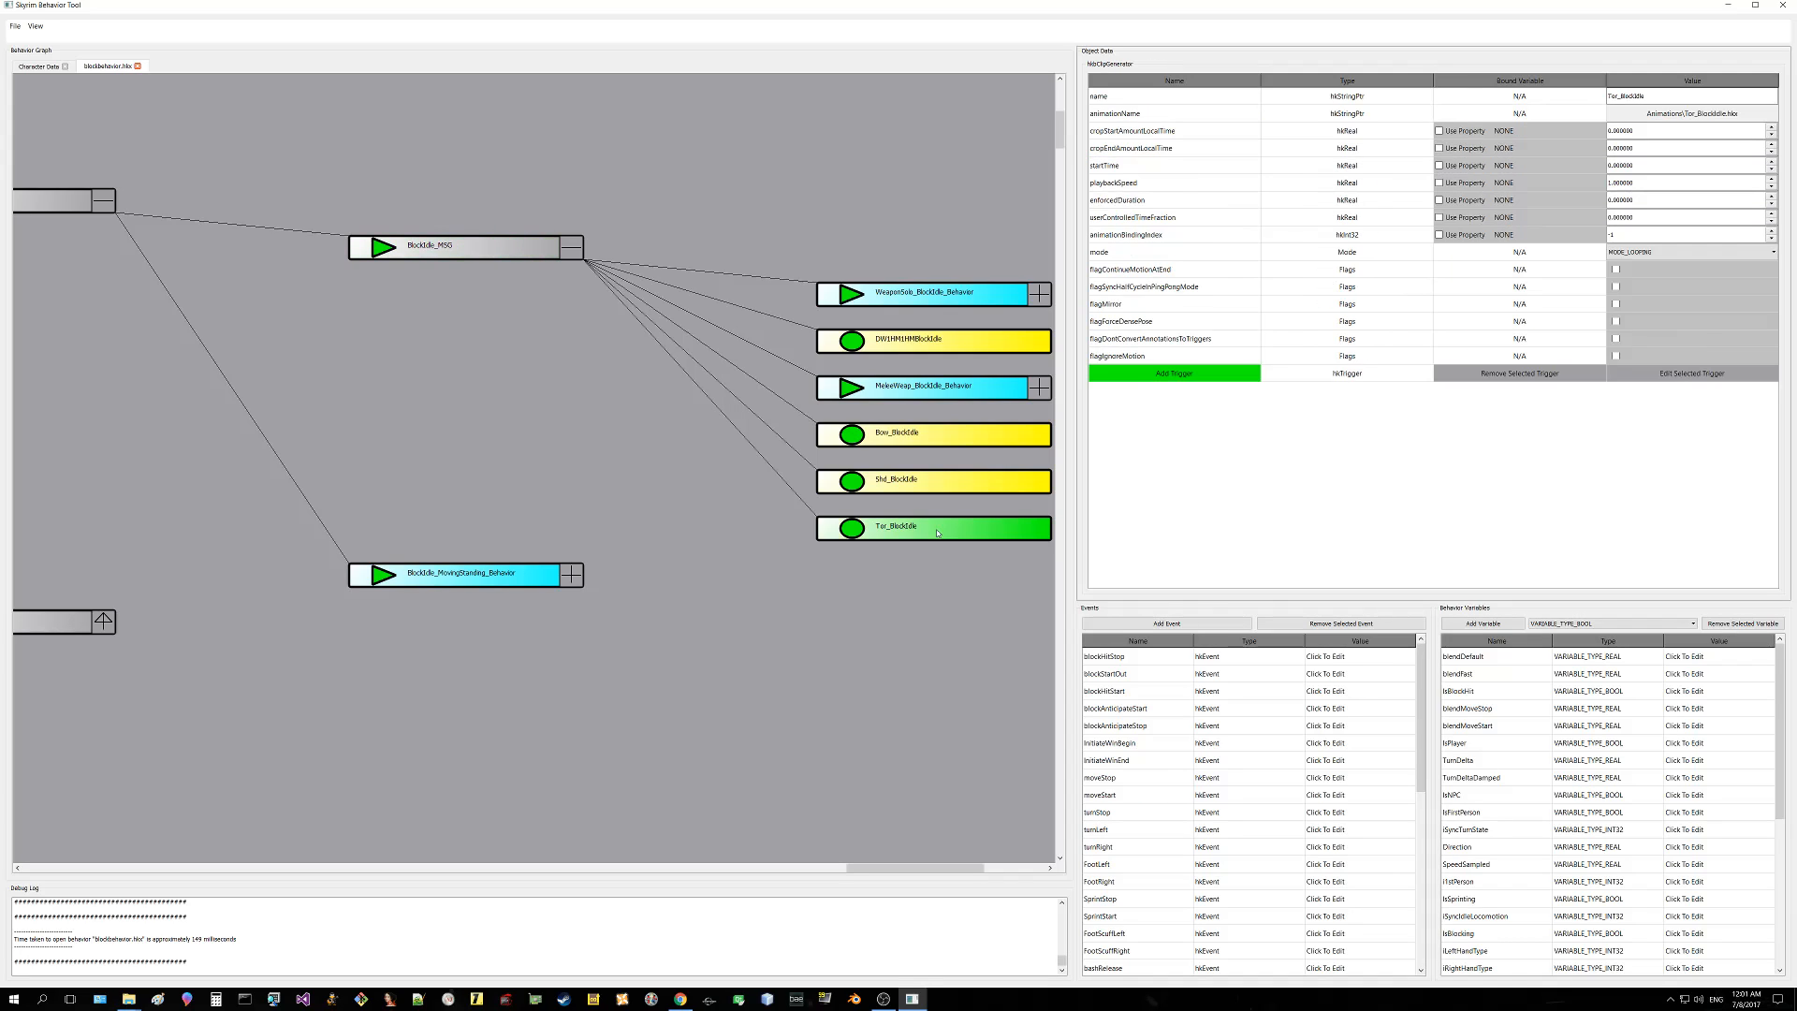
right_click(943, 534)
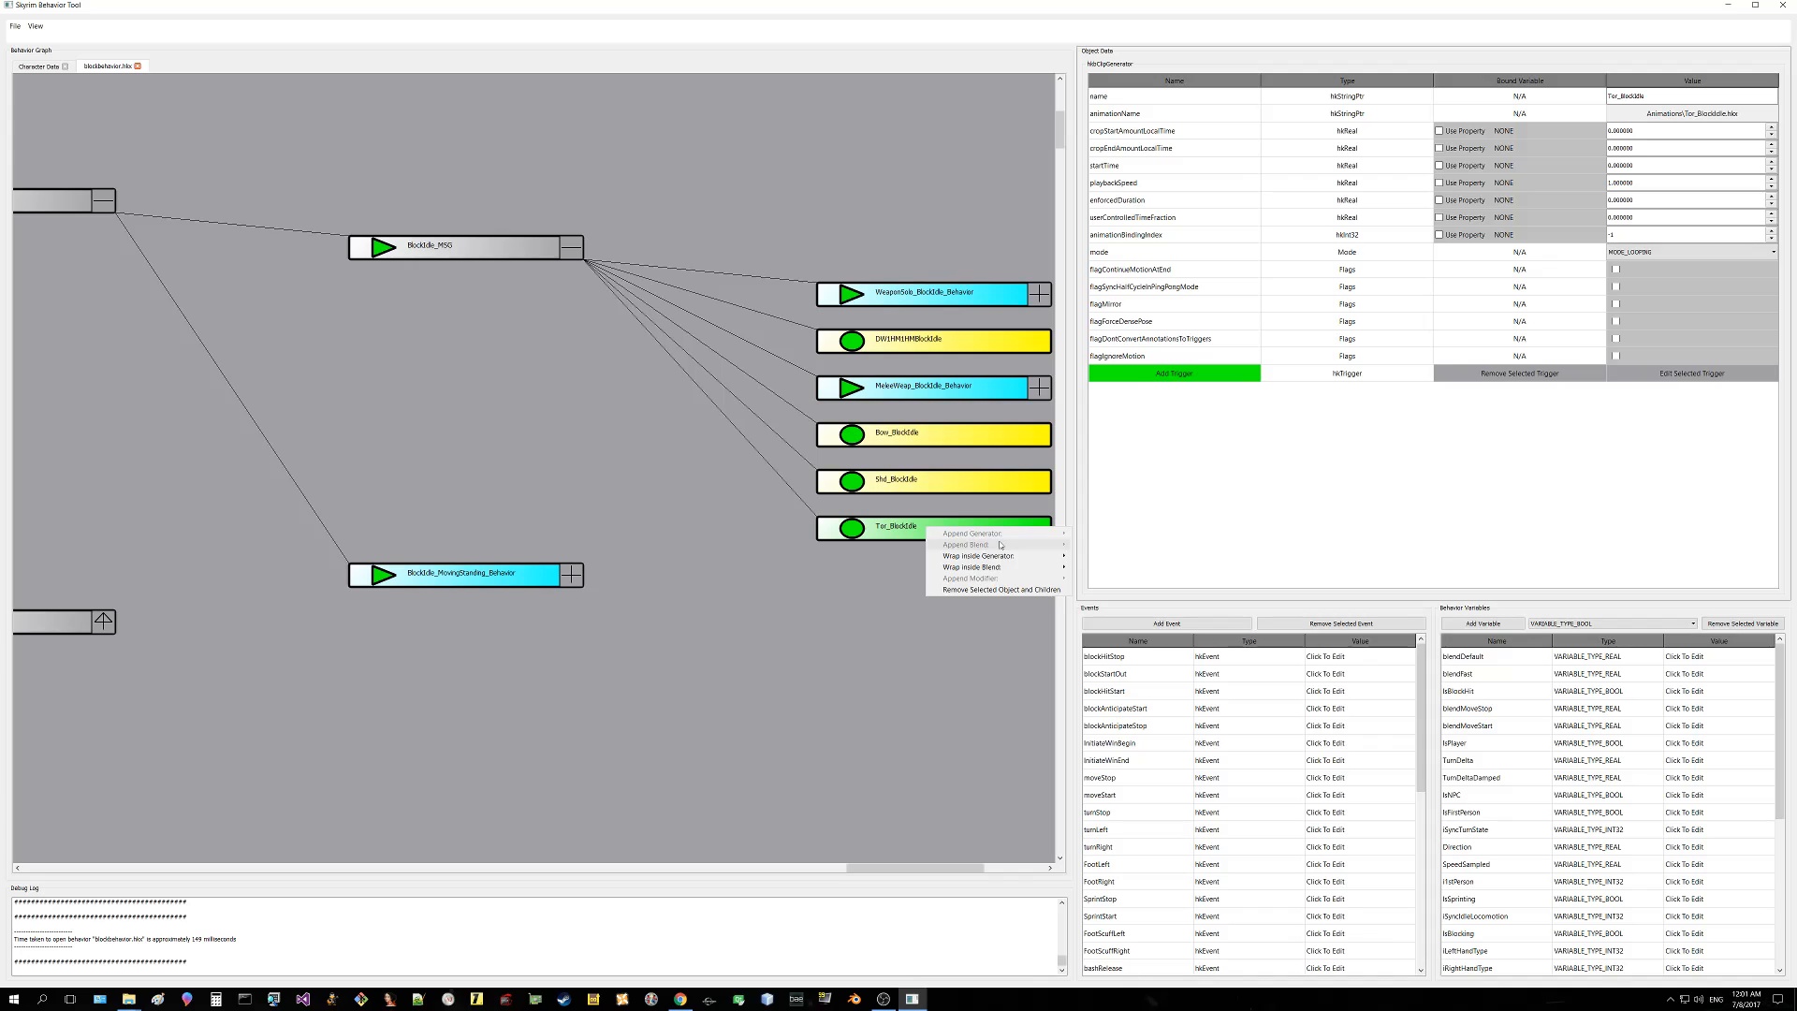
mouse_move(1001, 568)
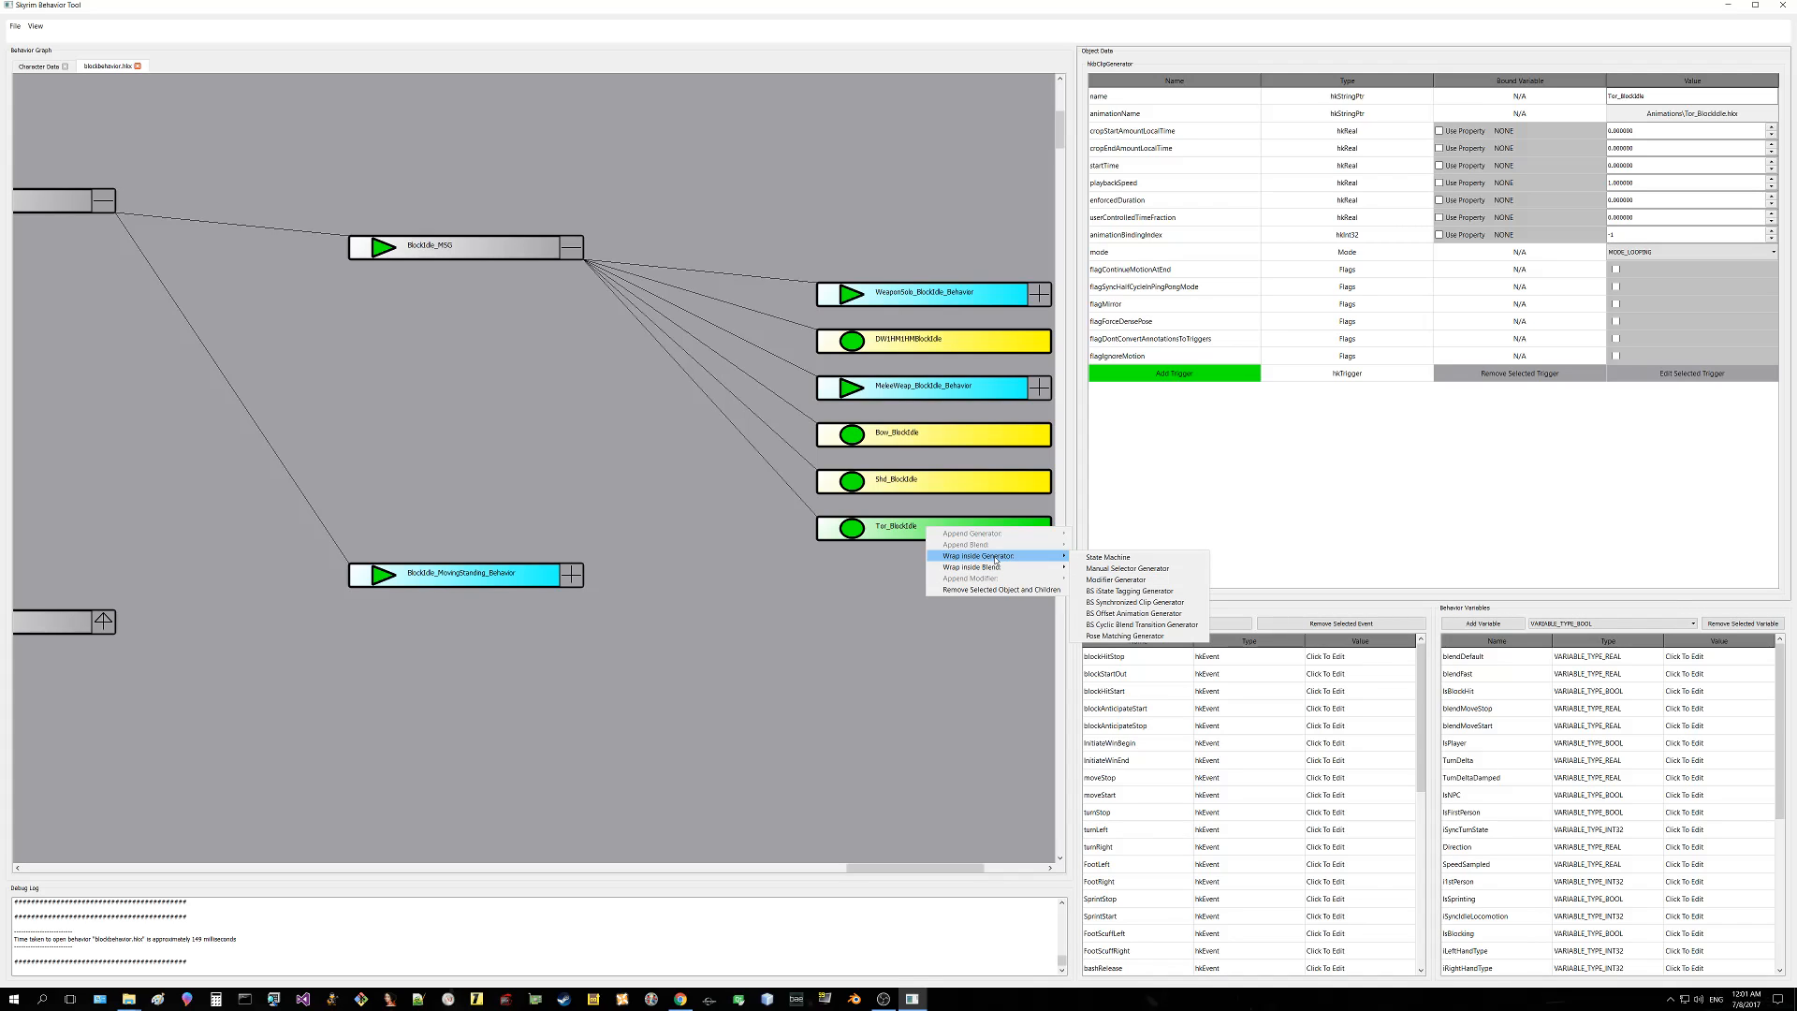
click(1098, 580)
drag(906, 569, 436, 396)
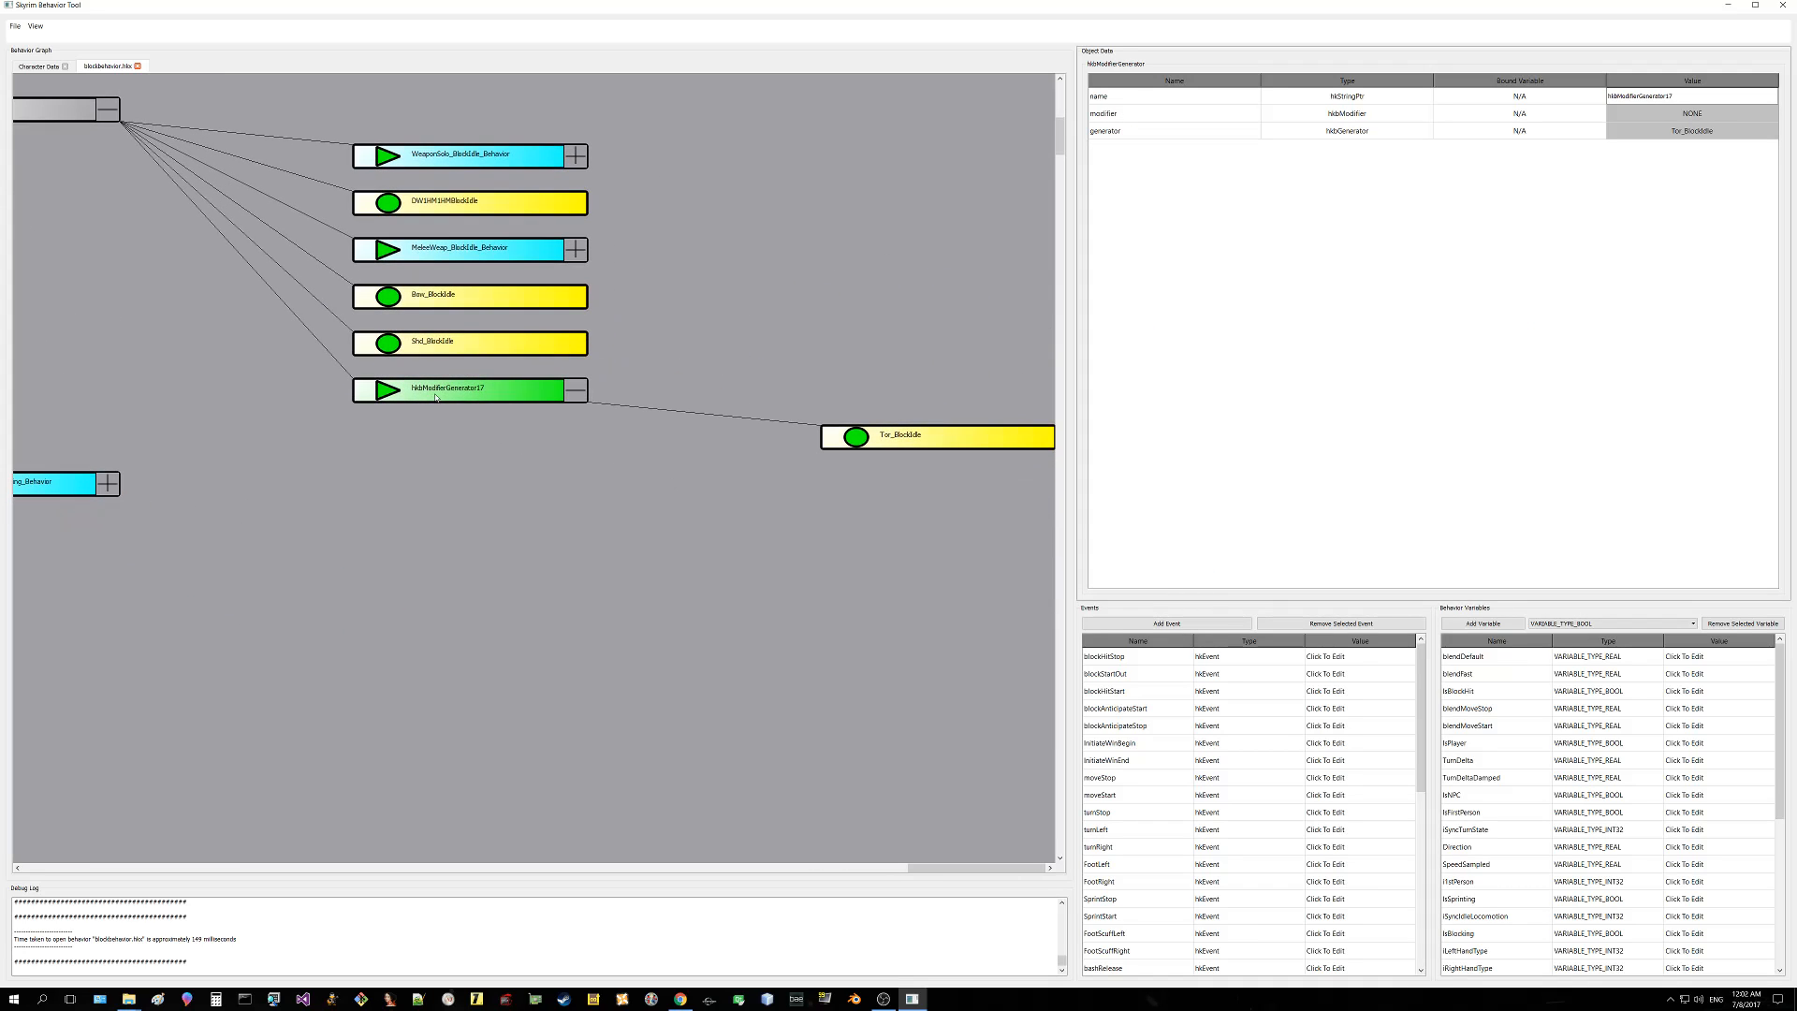
Step: Inspect Tor_BlockIdle, its new modifier generator parent, and the parent's entry in BlockIdle_MSG's generator list
click(934, 443)
click(446, 396)
drag(383, 439, 787, 565)
click(449, 236)
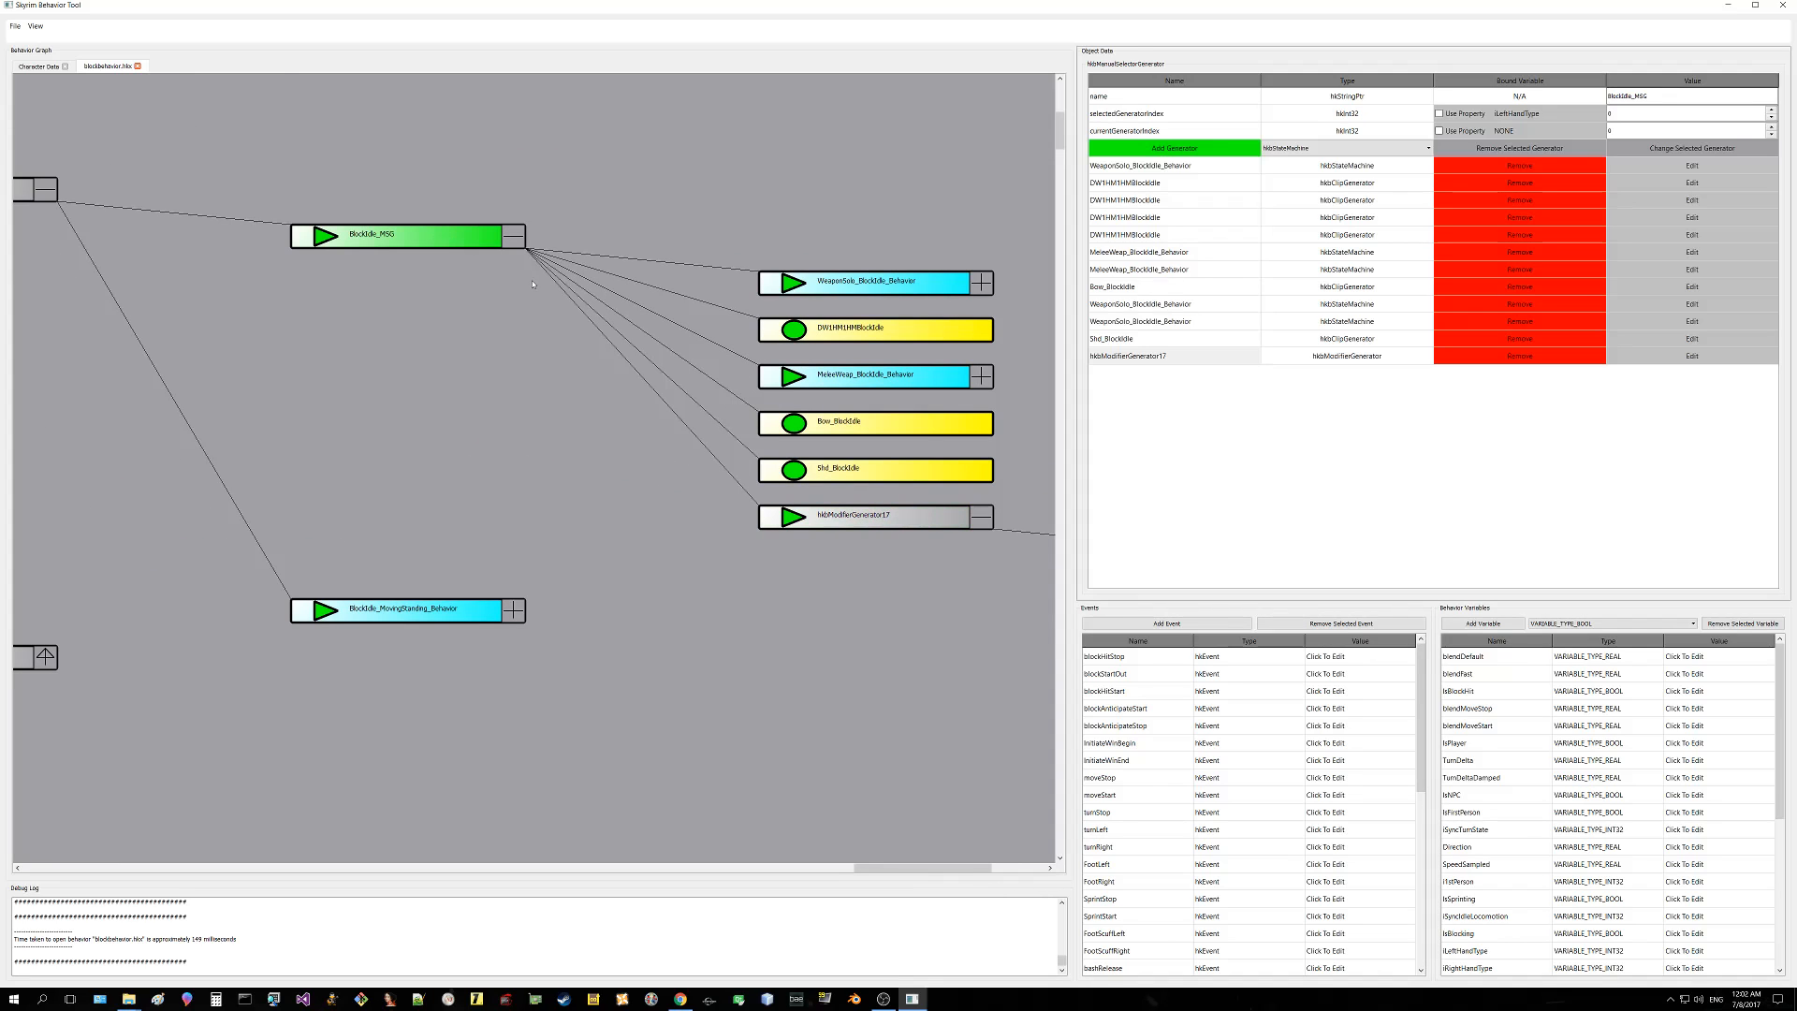
click(1150, 358)
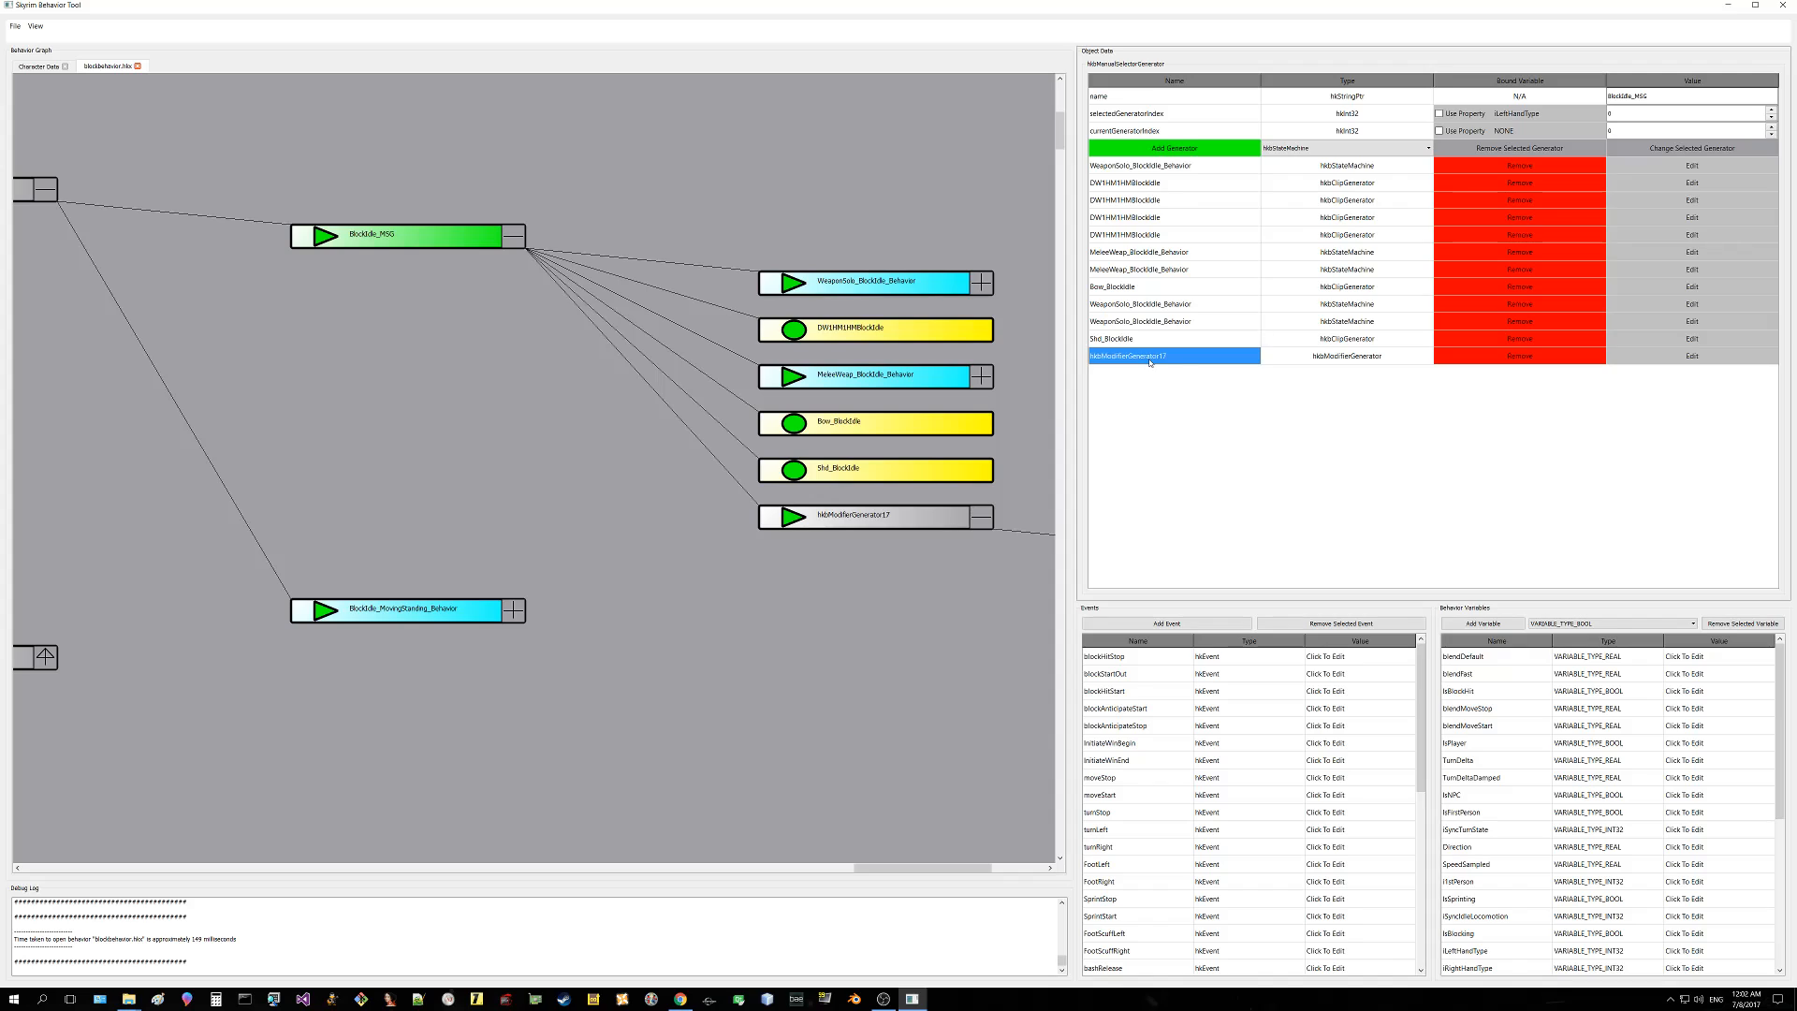
Step: Rename the modifier generator wrapping Tor_BlockIdle to ModGentest and dismiss the warning dialog
drag(932, 582, 646, 516)
click(626, 451)
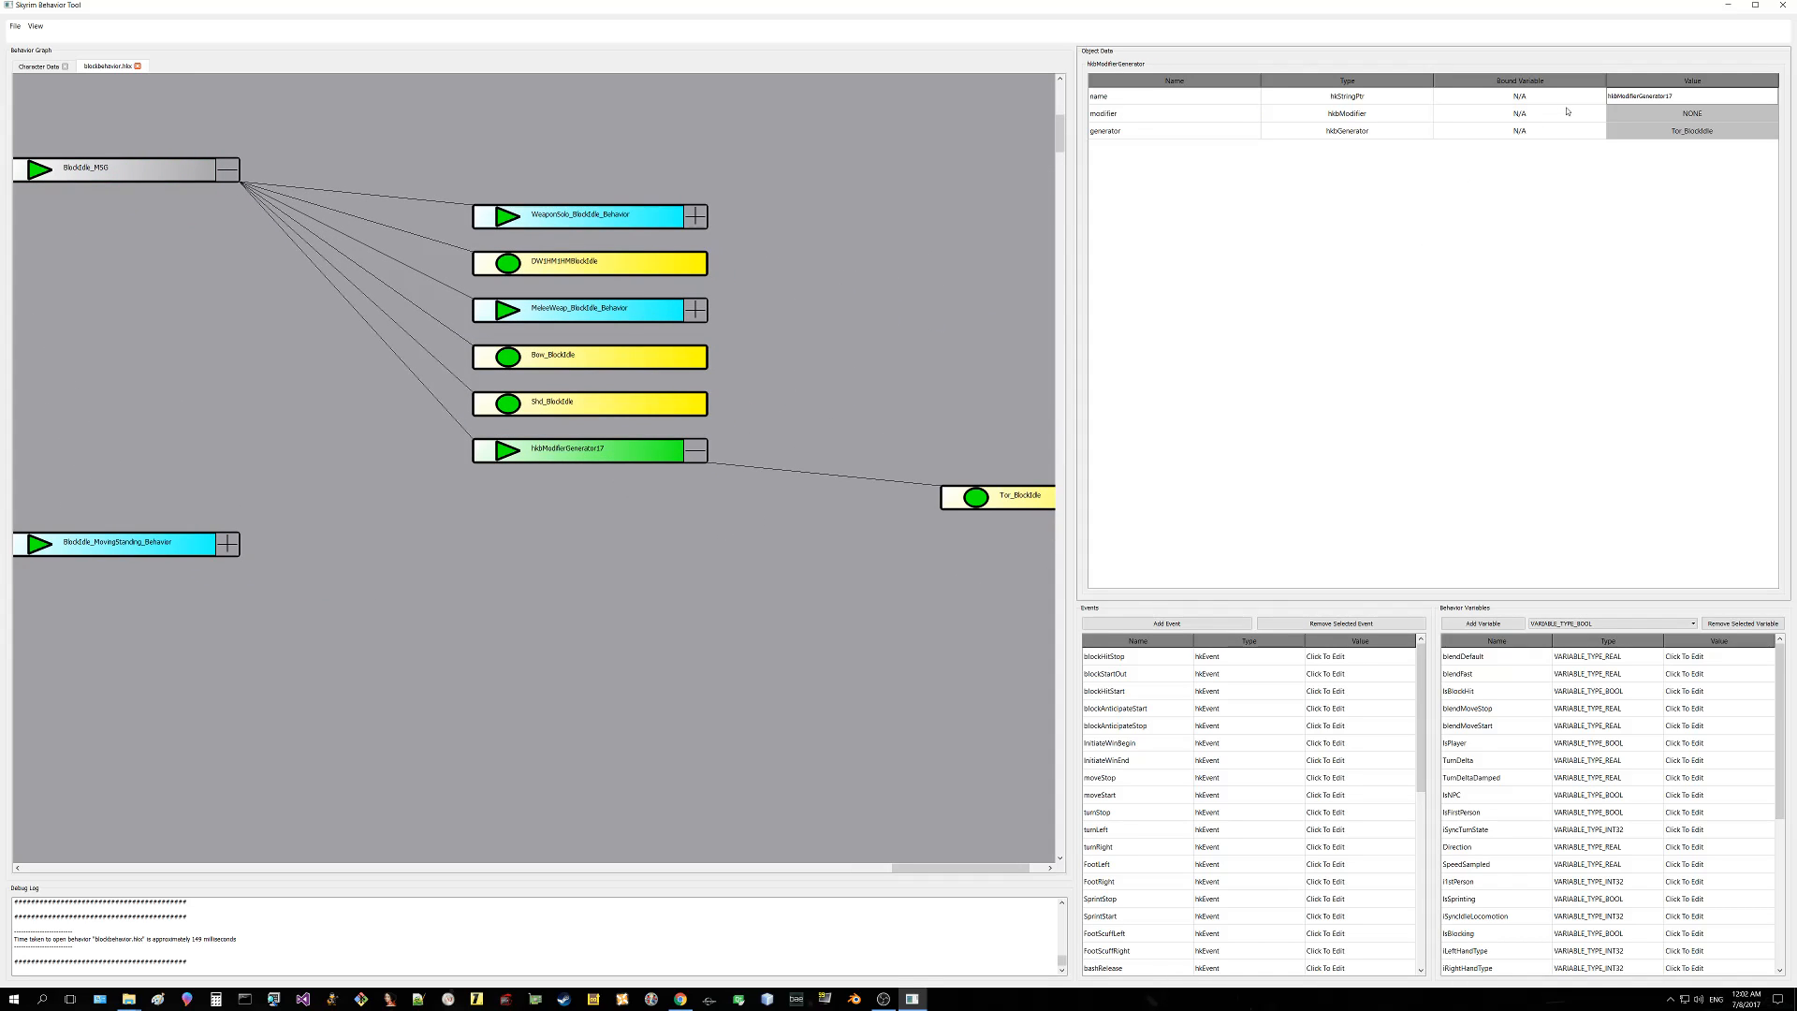
drag(1675, 96, 1606, 97)
text(ModGentest)
key(Return)
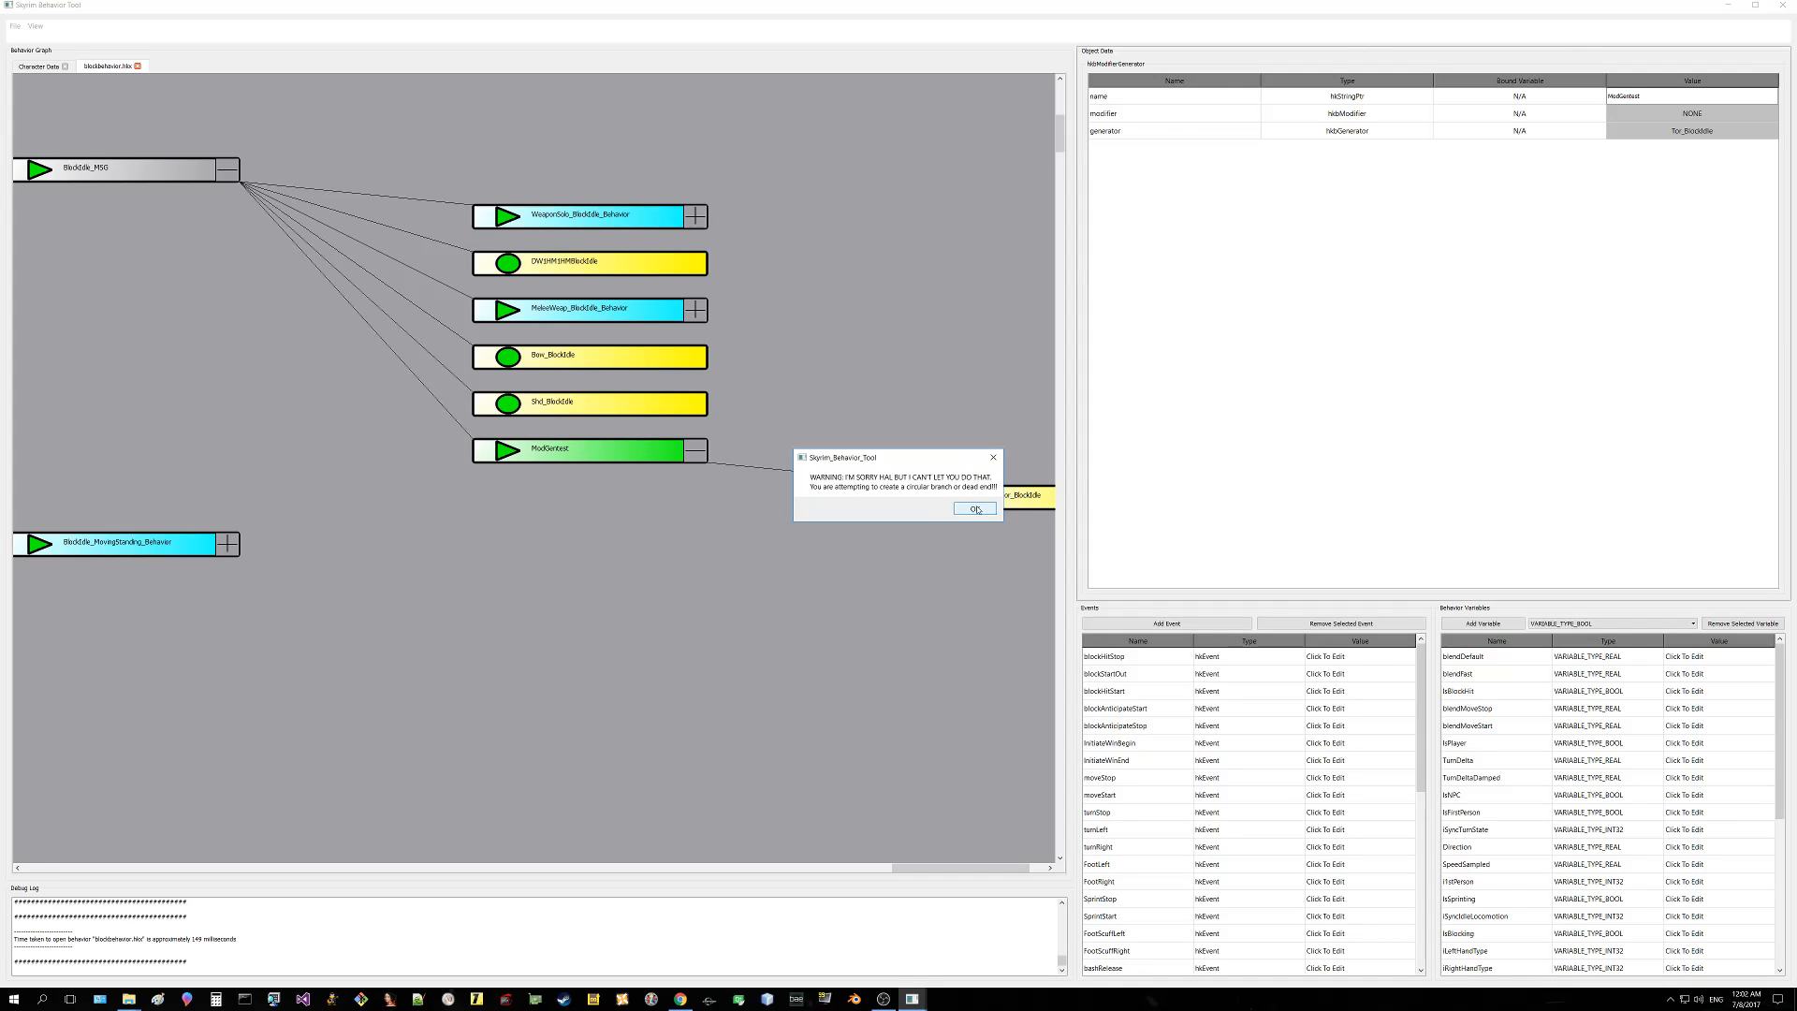
click(978, 510)
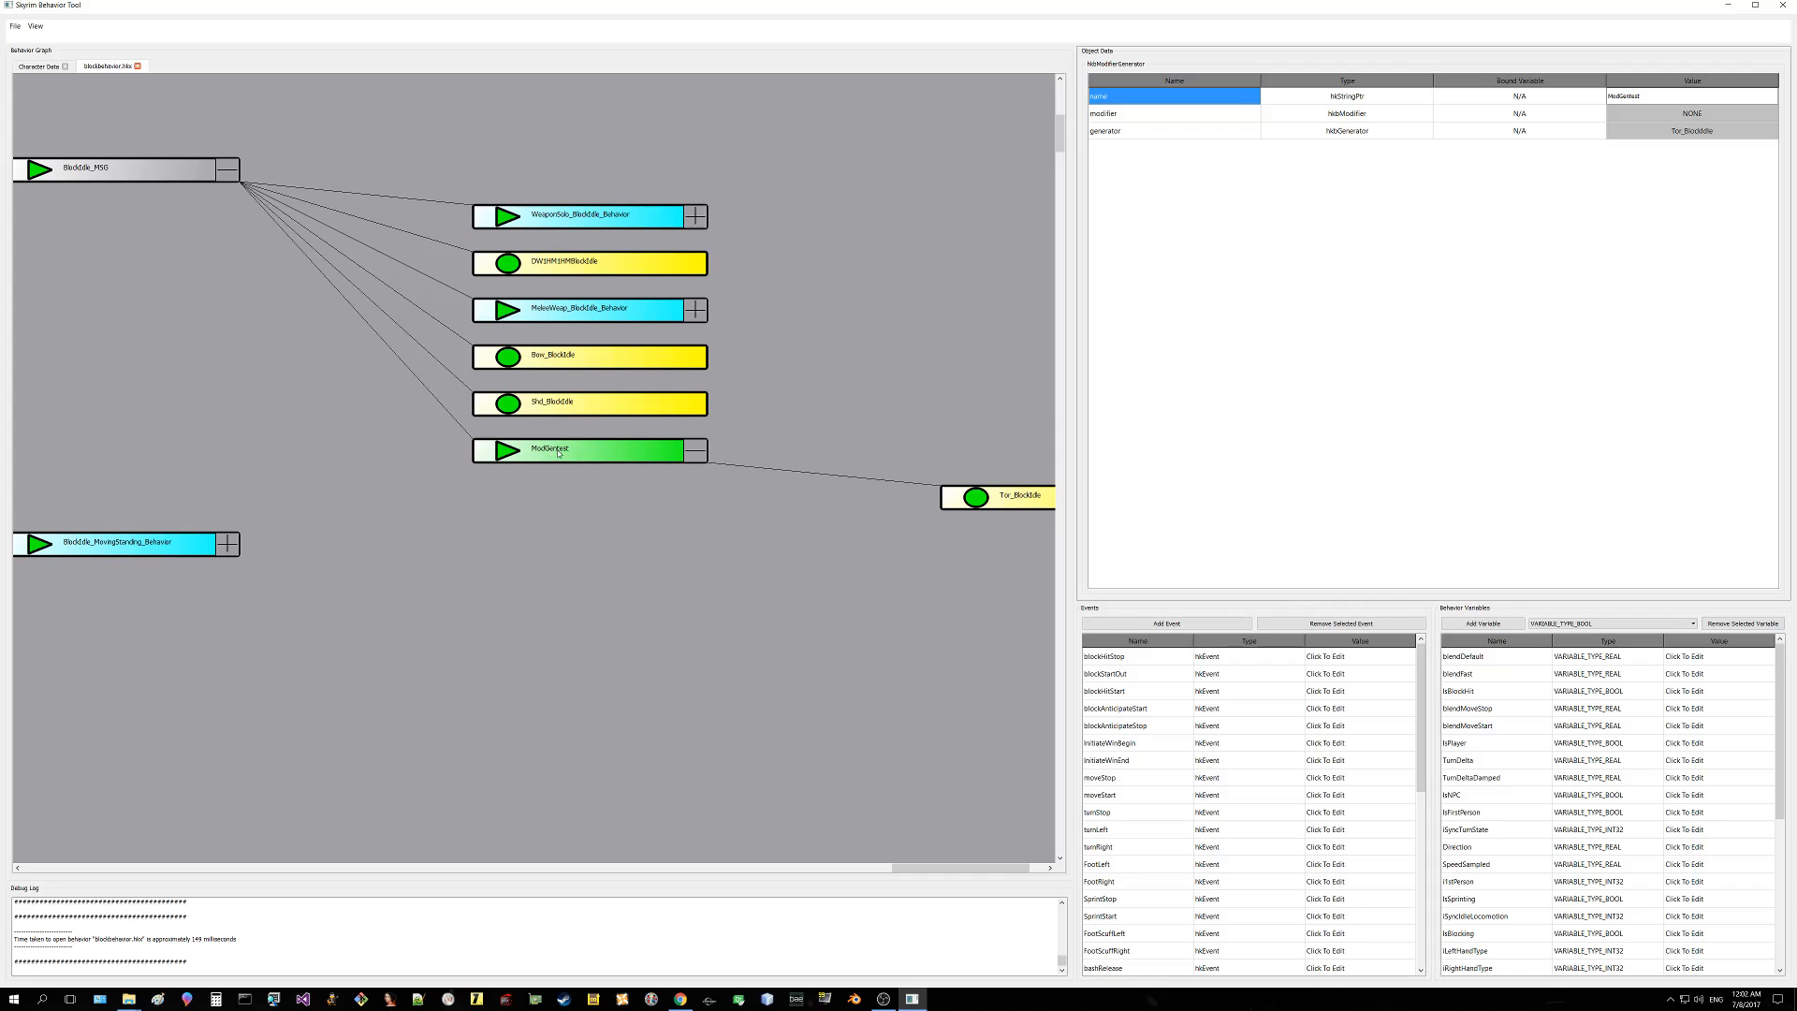
Step: Examine the append, wrap and remove options available for ModGentest without applying any
drag(1016, 504, 897, 456)
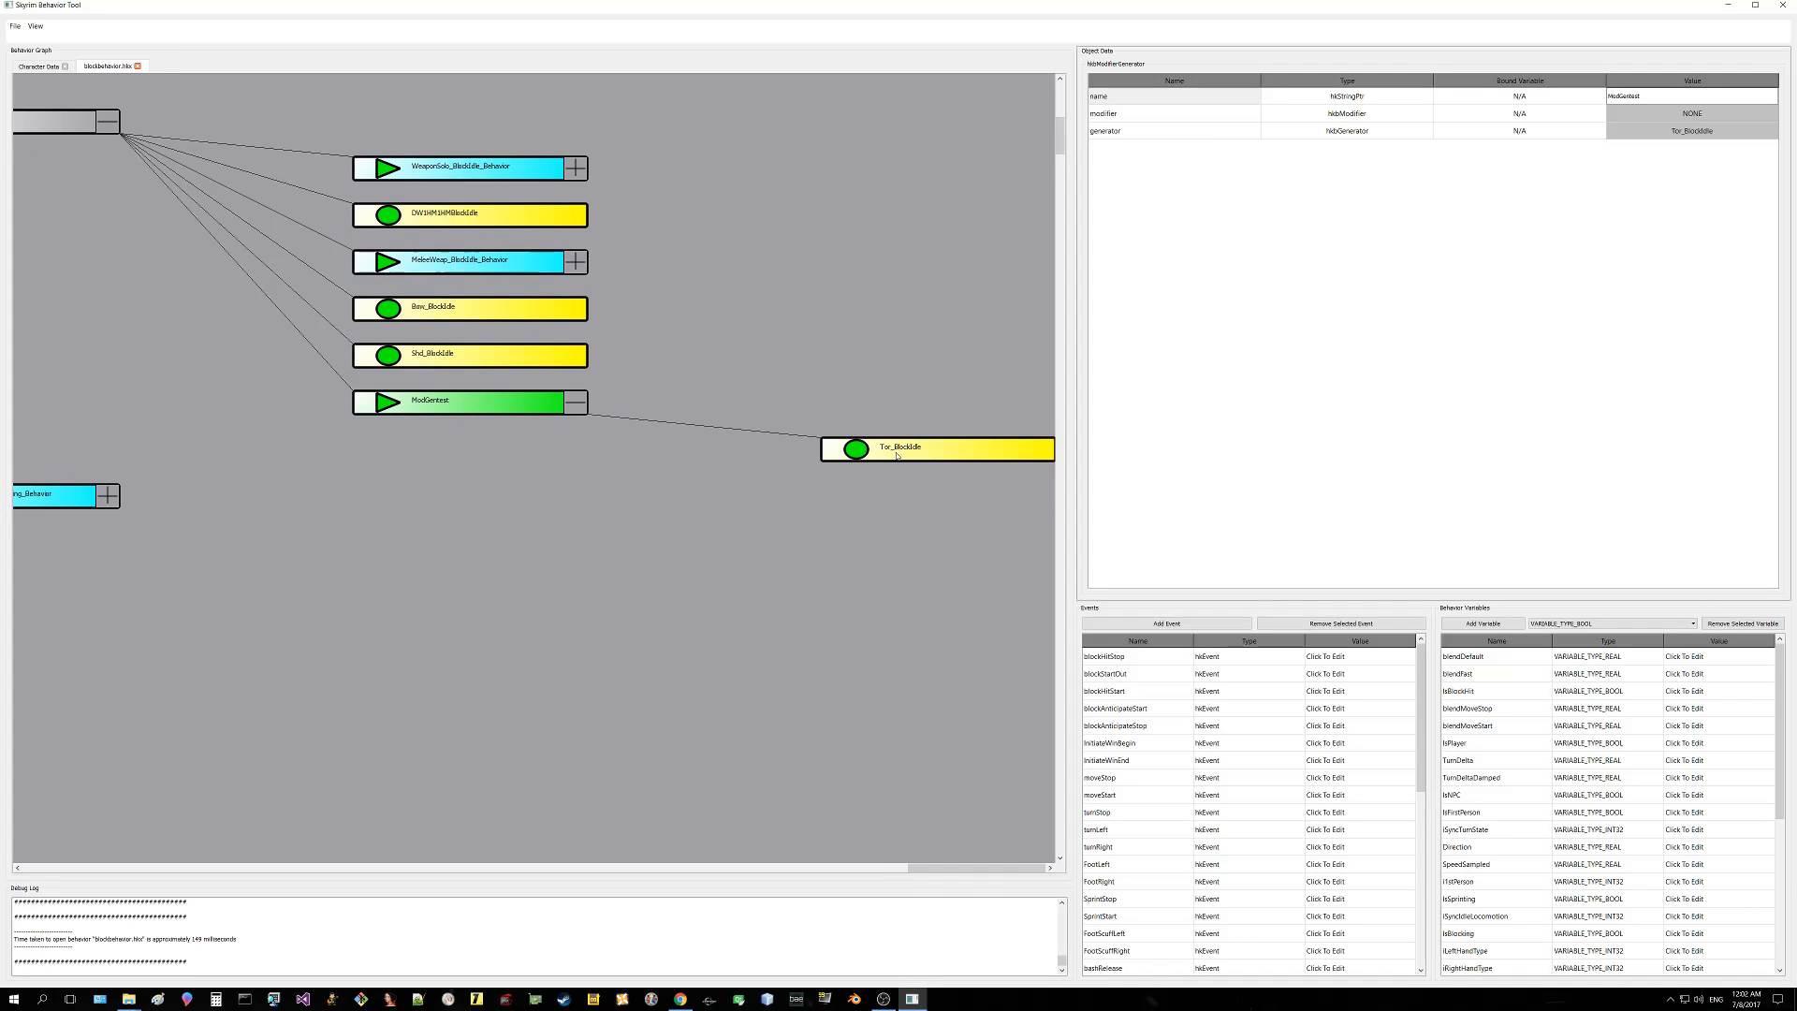
drag(400, 462, 711, 494)
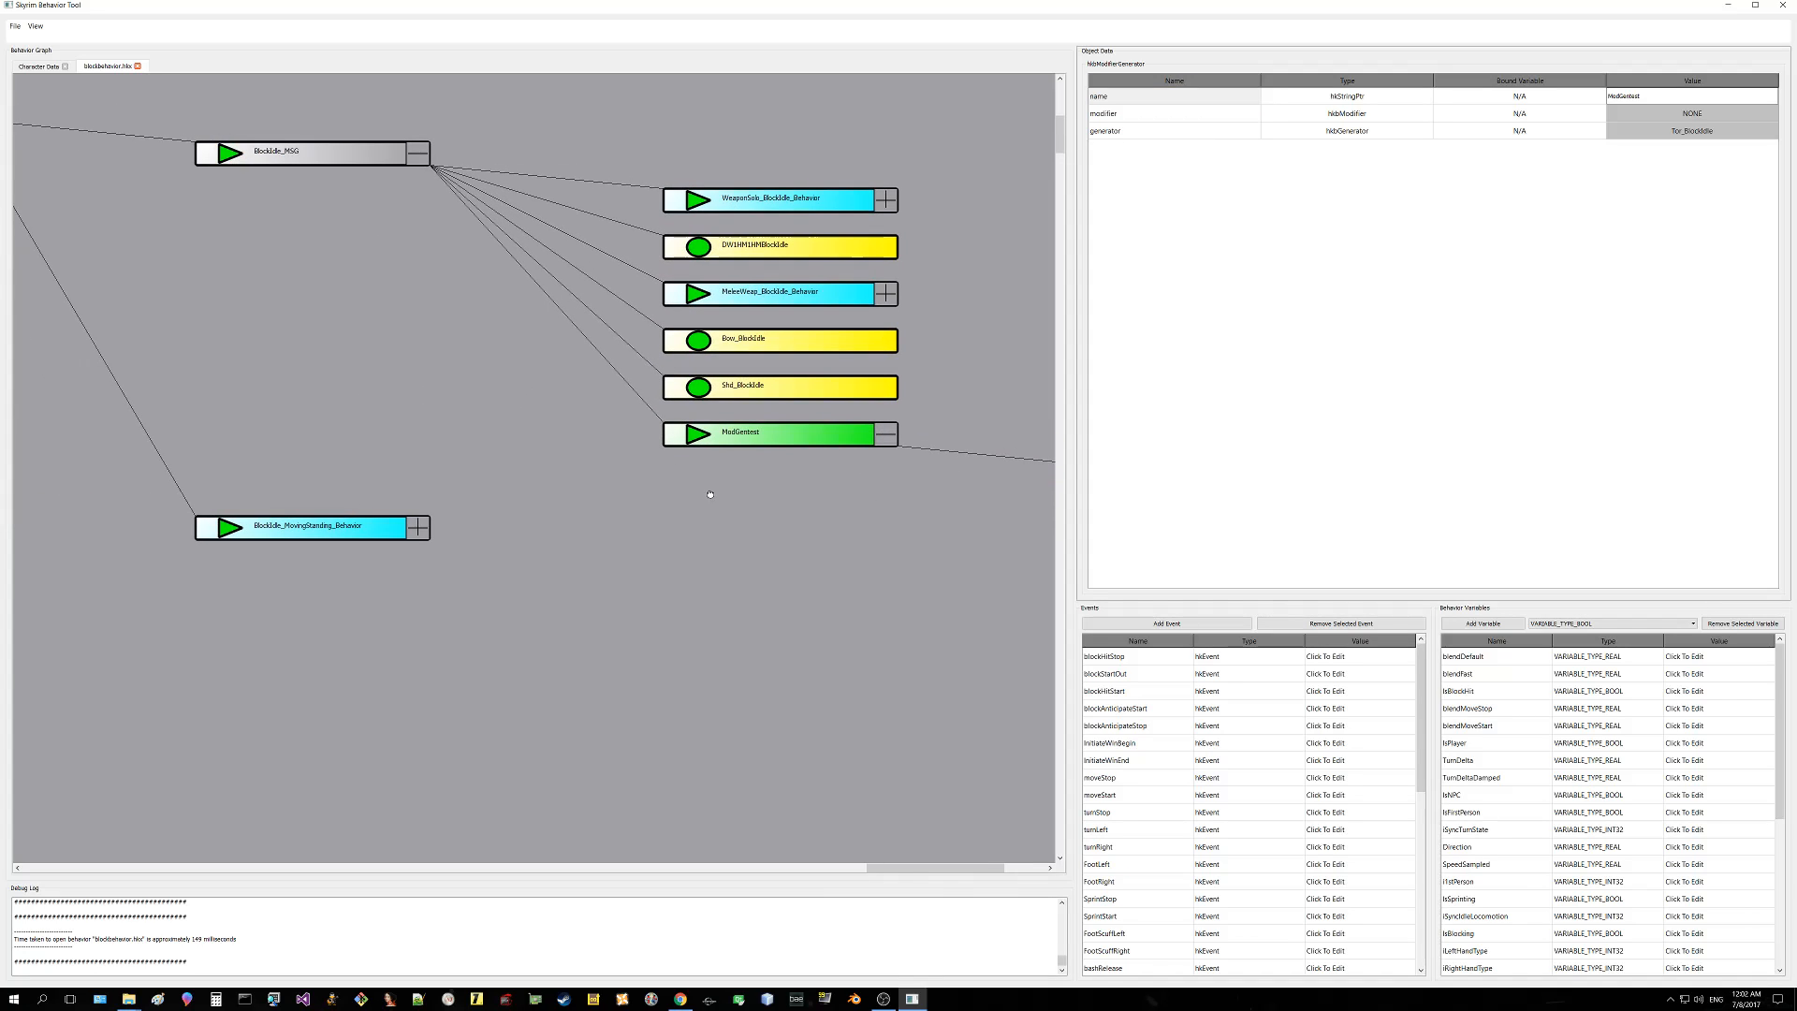
right_click(765, 437)
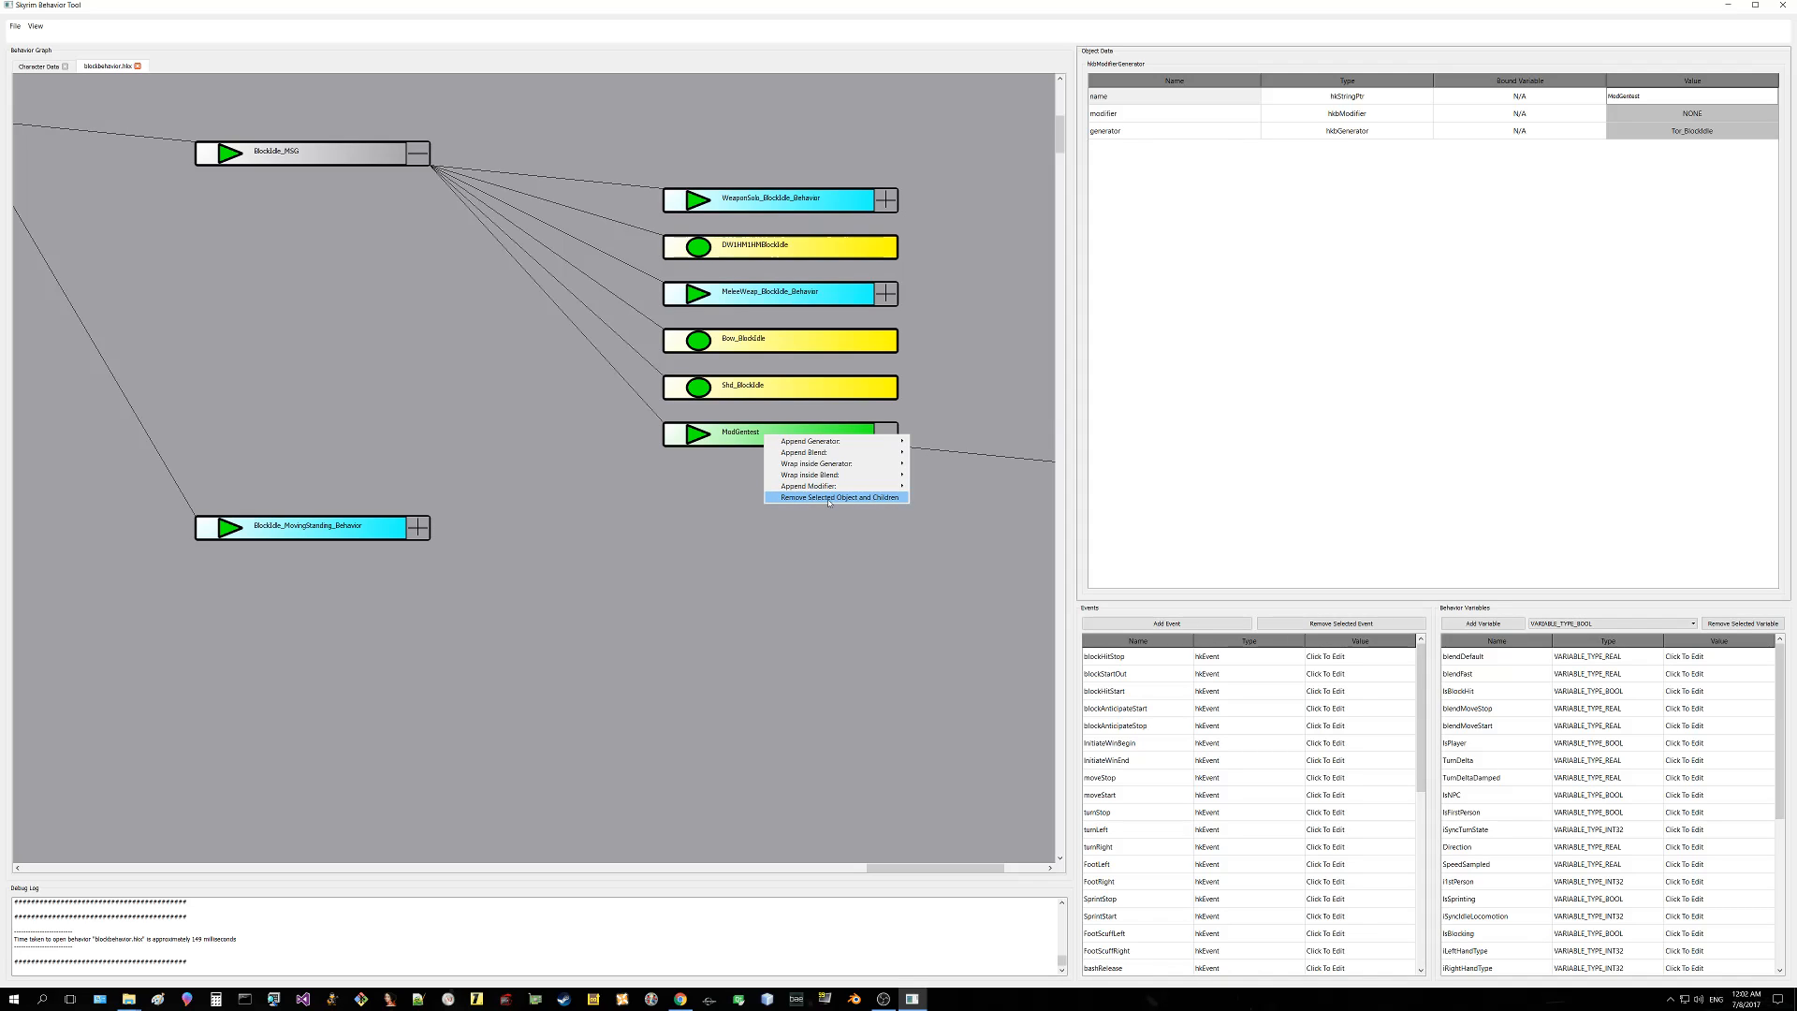
click(829, 497)
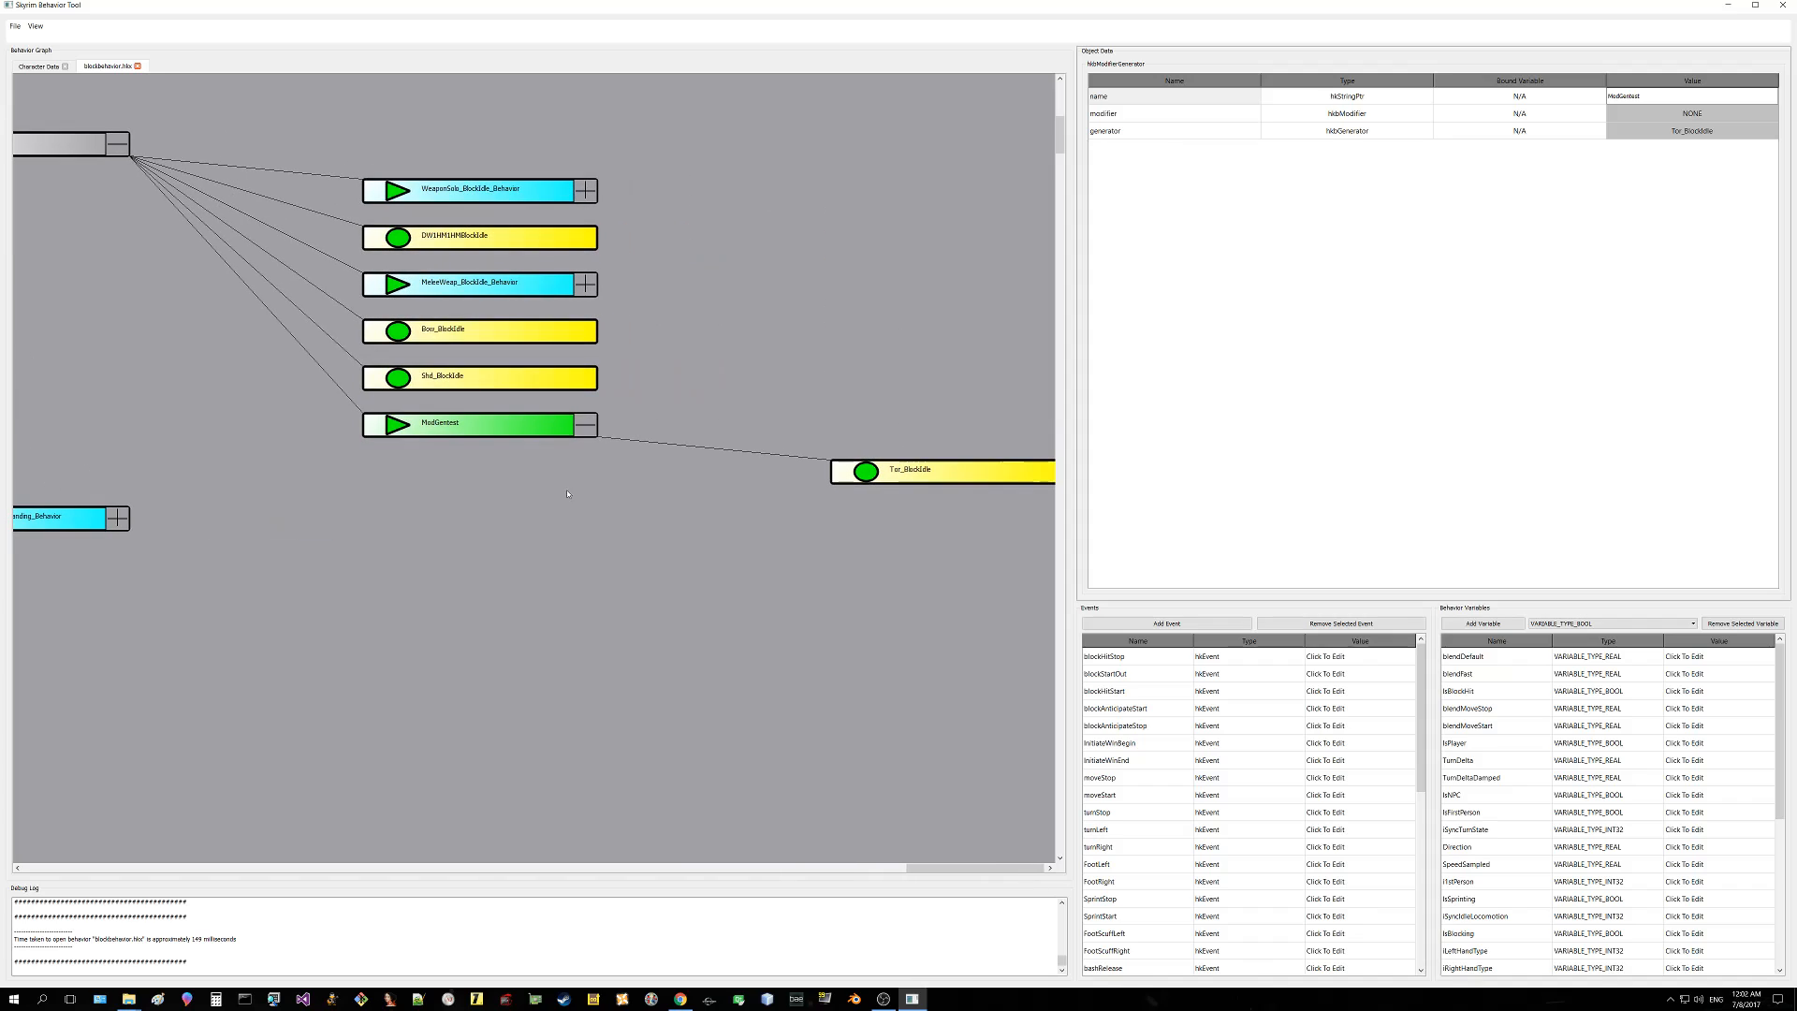
Step: Compare the object data of the Tor_BlockIdle clip with that of its parent ModGentest
click(927, 479)
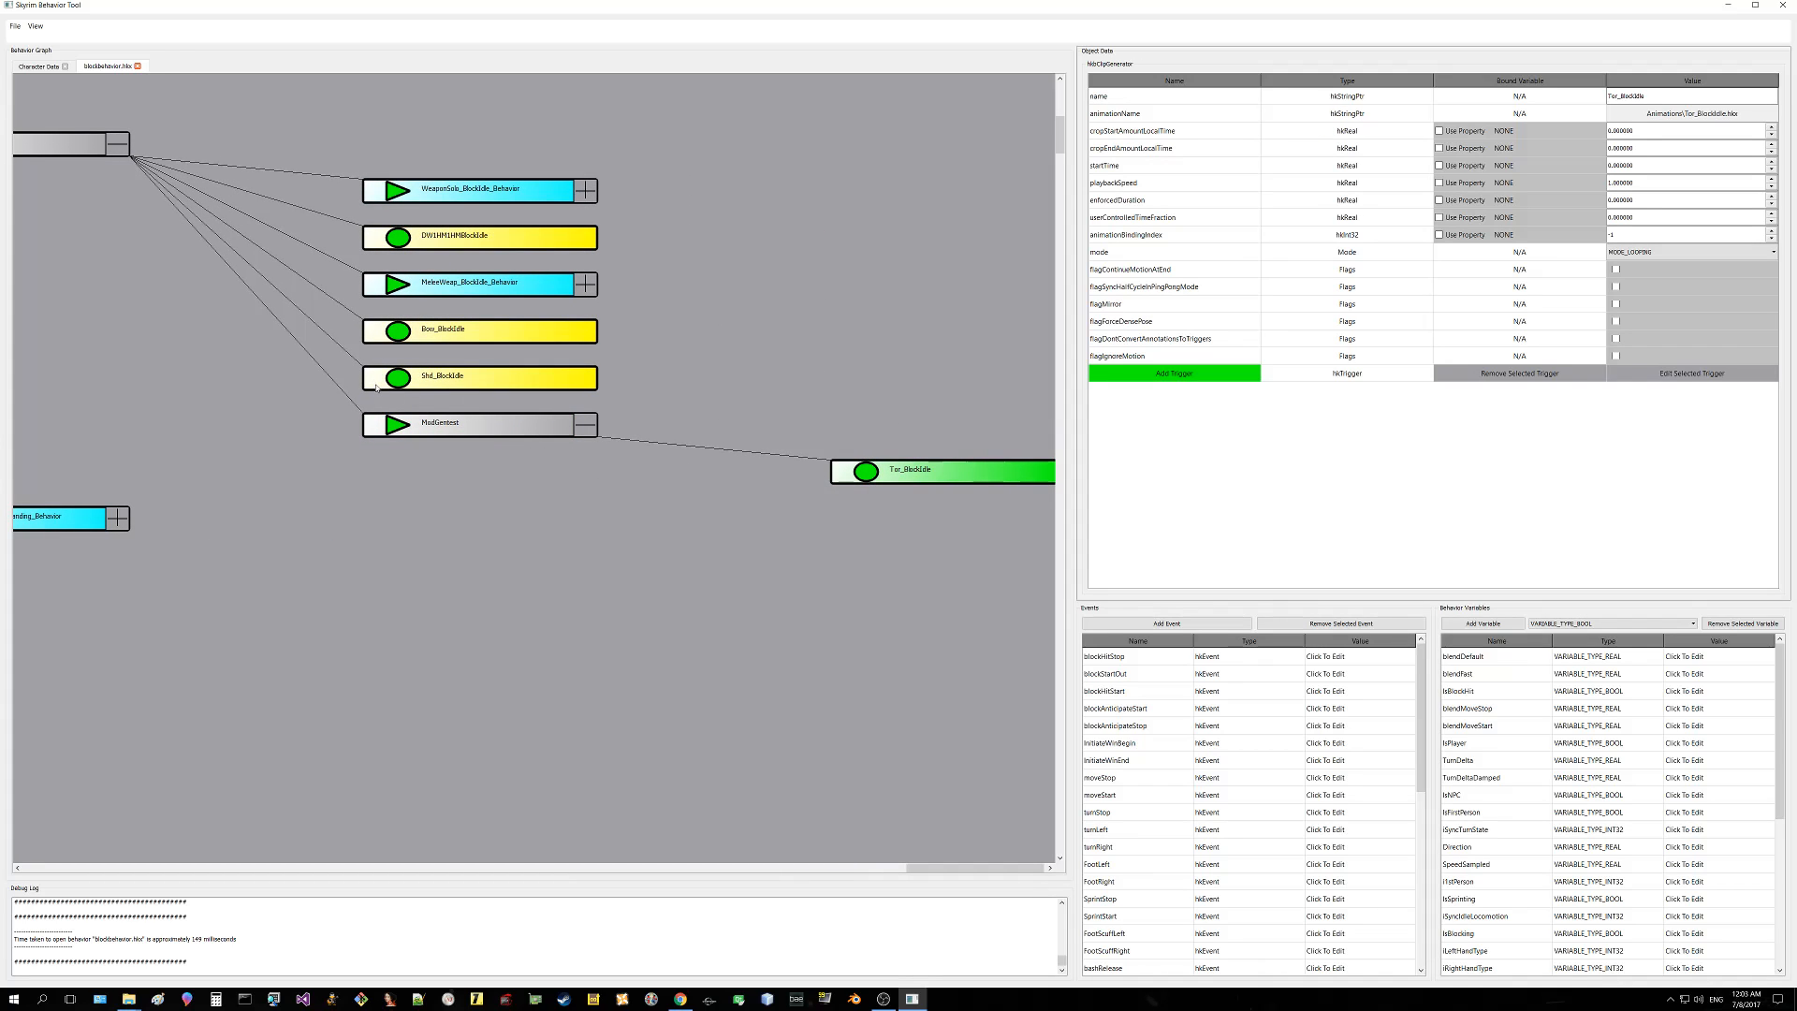
click(459, 428)
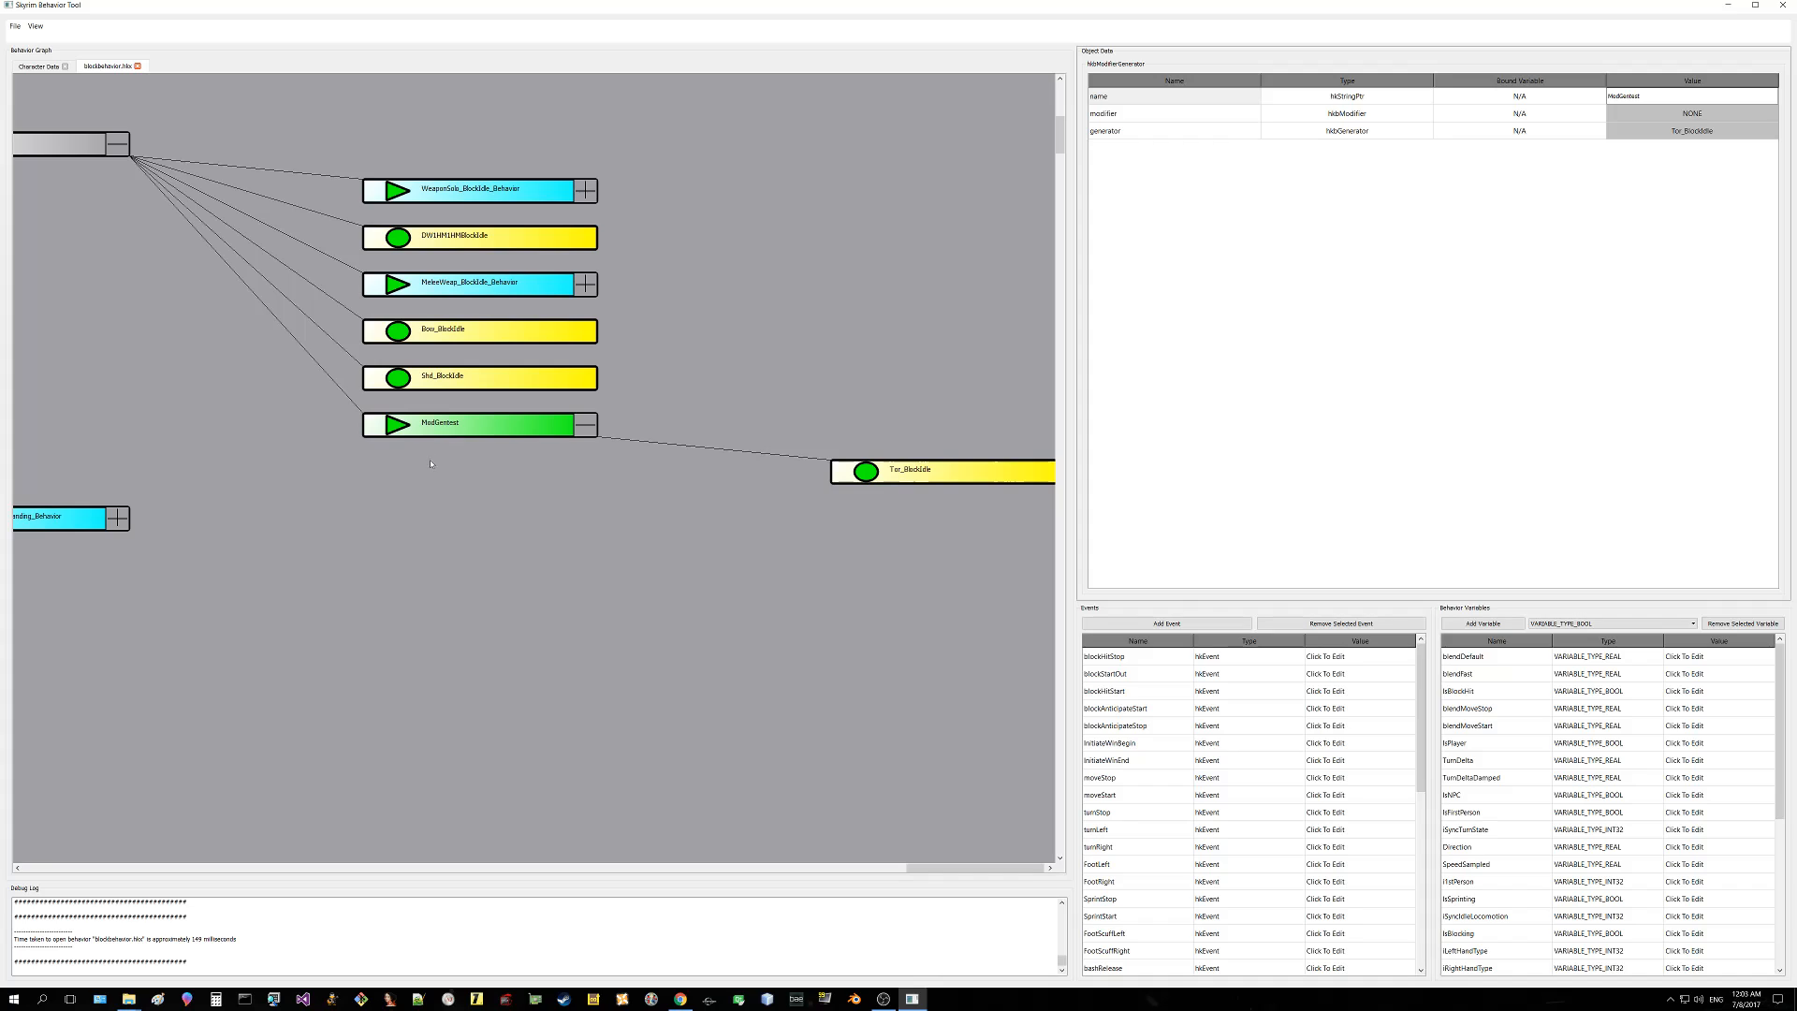
drag(394, 471, 546, 548)
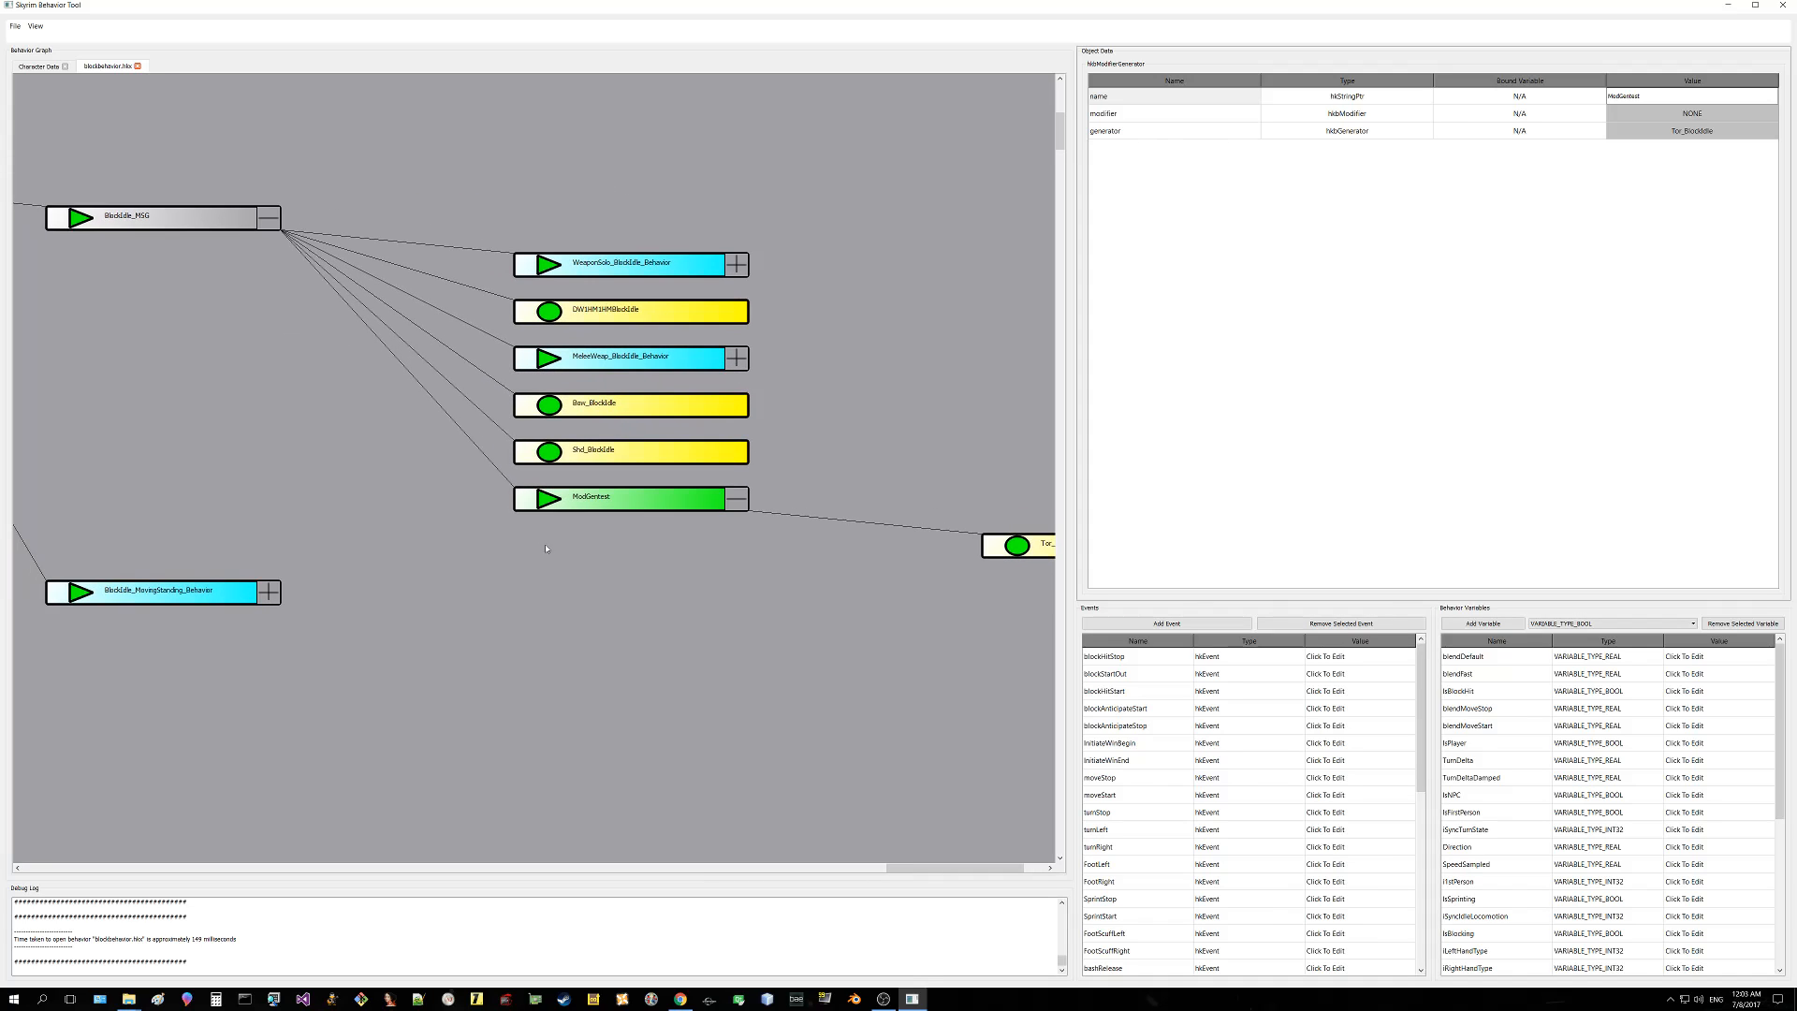
Step: Browse the replacement generators offered for the ModGentest entry in BlockIdle_MSG, then cancel the selection
click(209, 220)
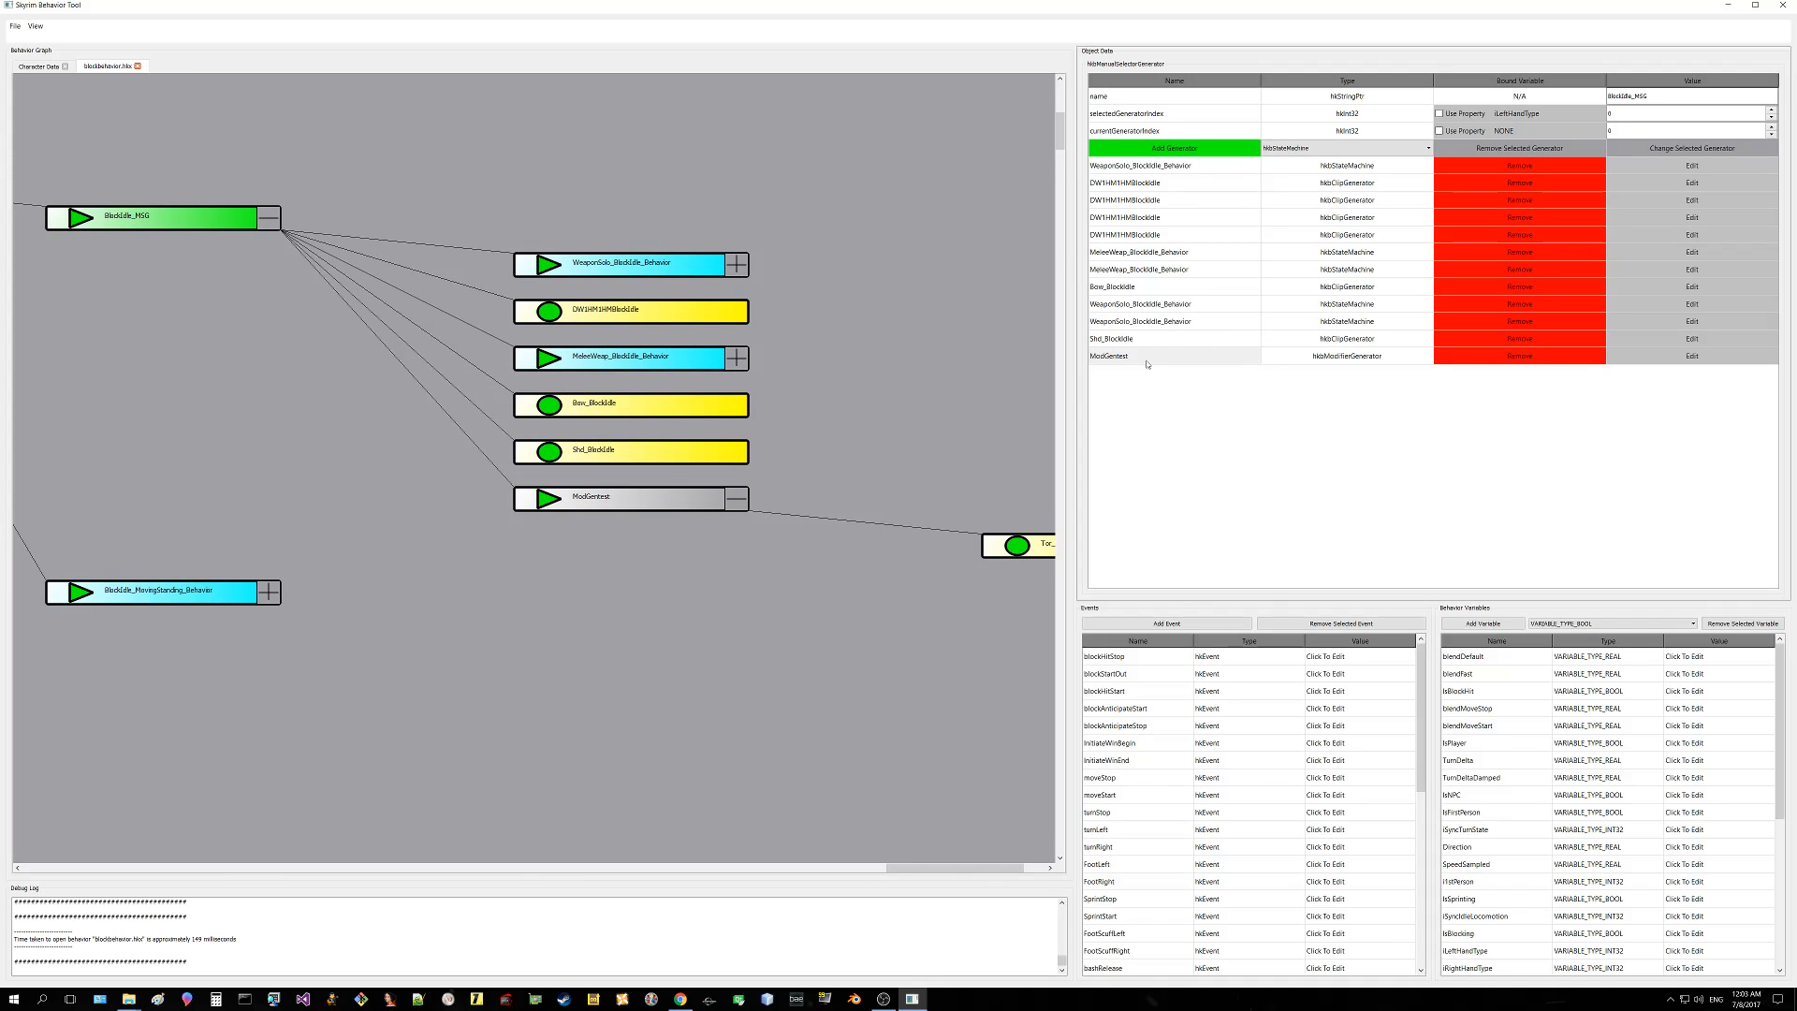
click(1655, 356)
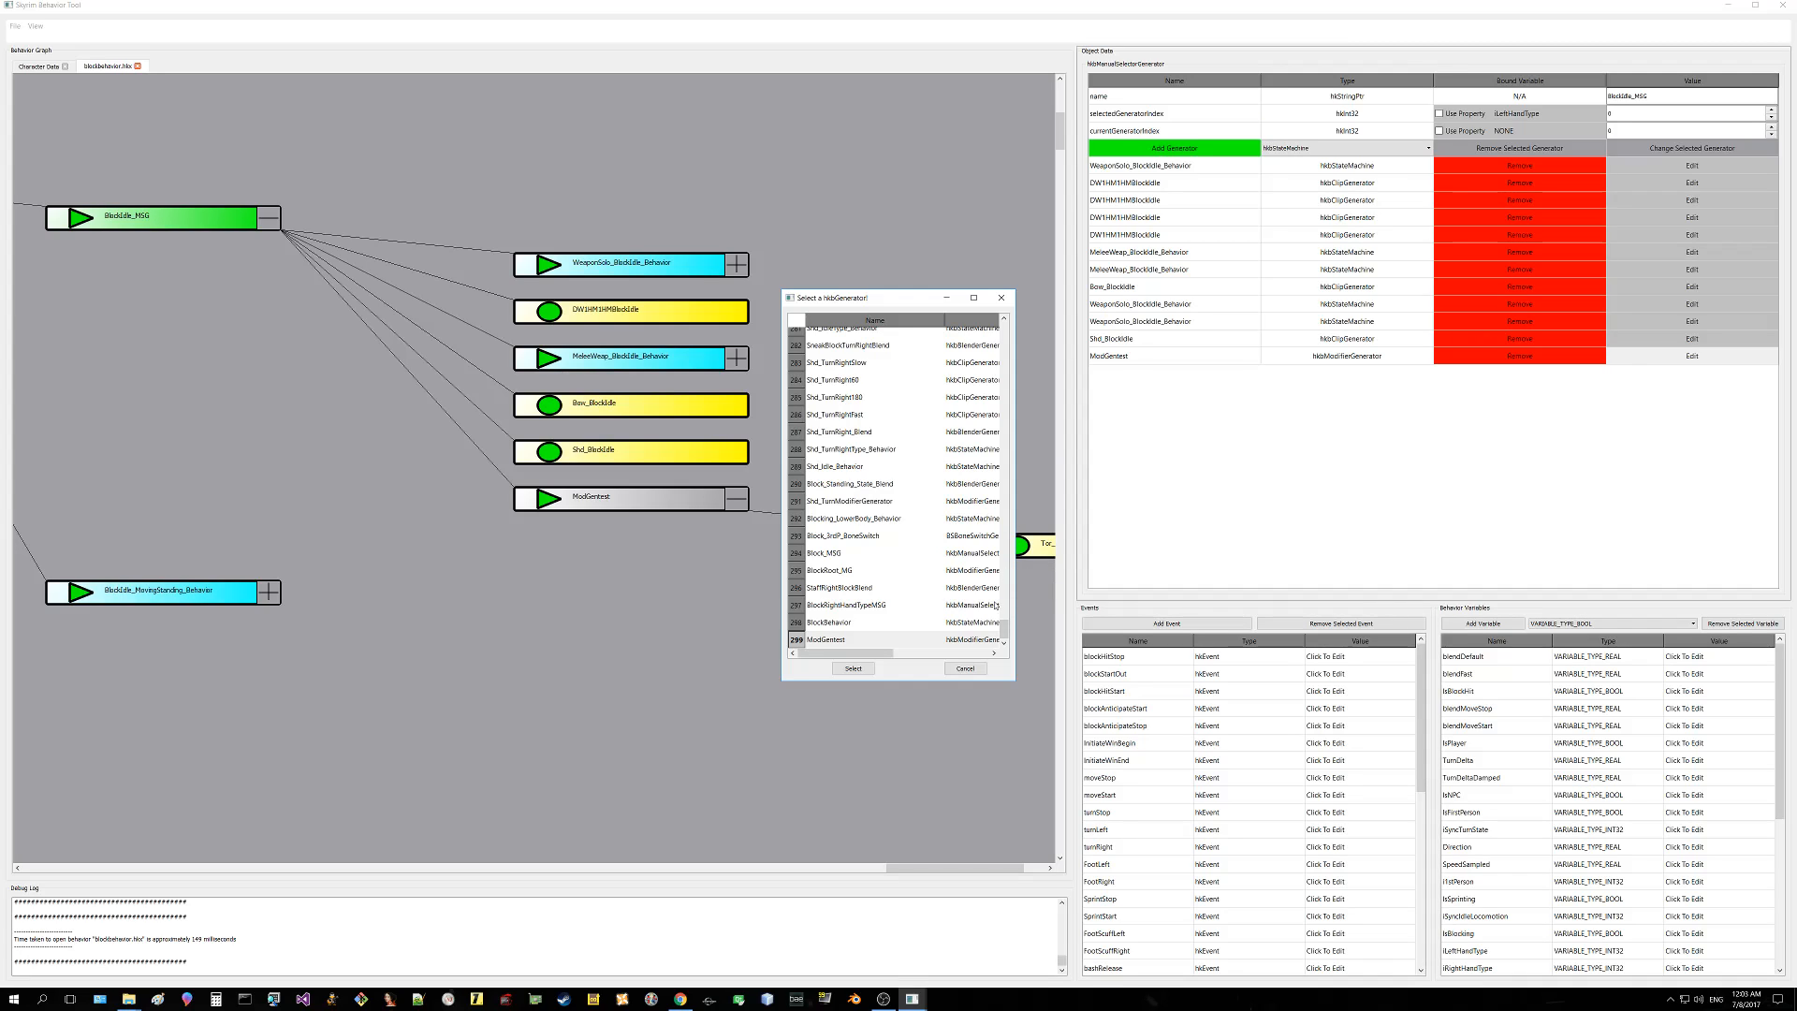
mouse_move(1005, 629)
mouse_down()
mouse_move(1013, 553)
mouse_move(1005, 616)
mouse_up()
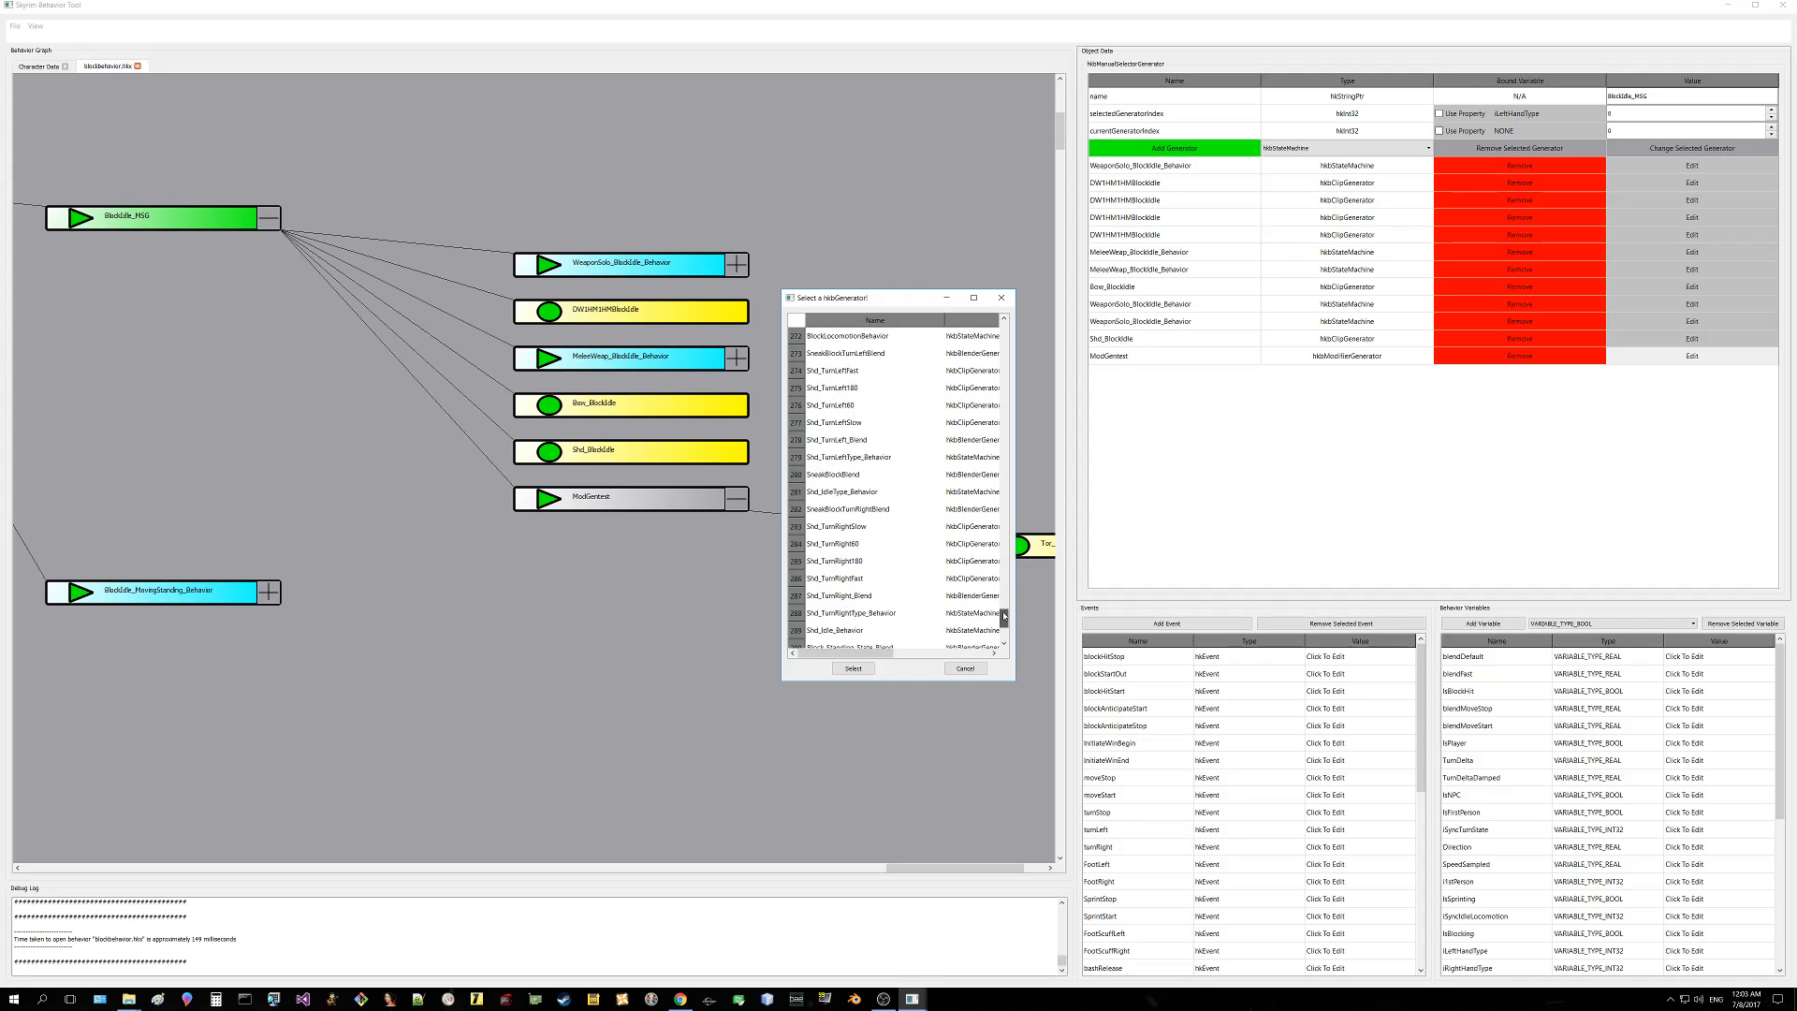
click(965, 668)
drag(969, 671, 824, 667)
scroll(824, 666, down, 1)
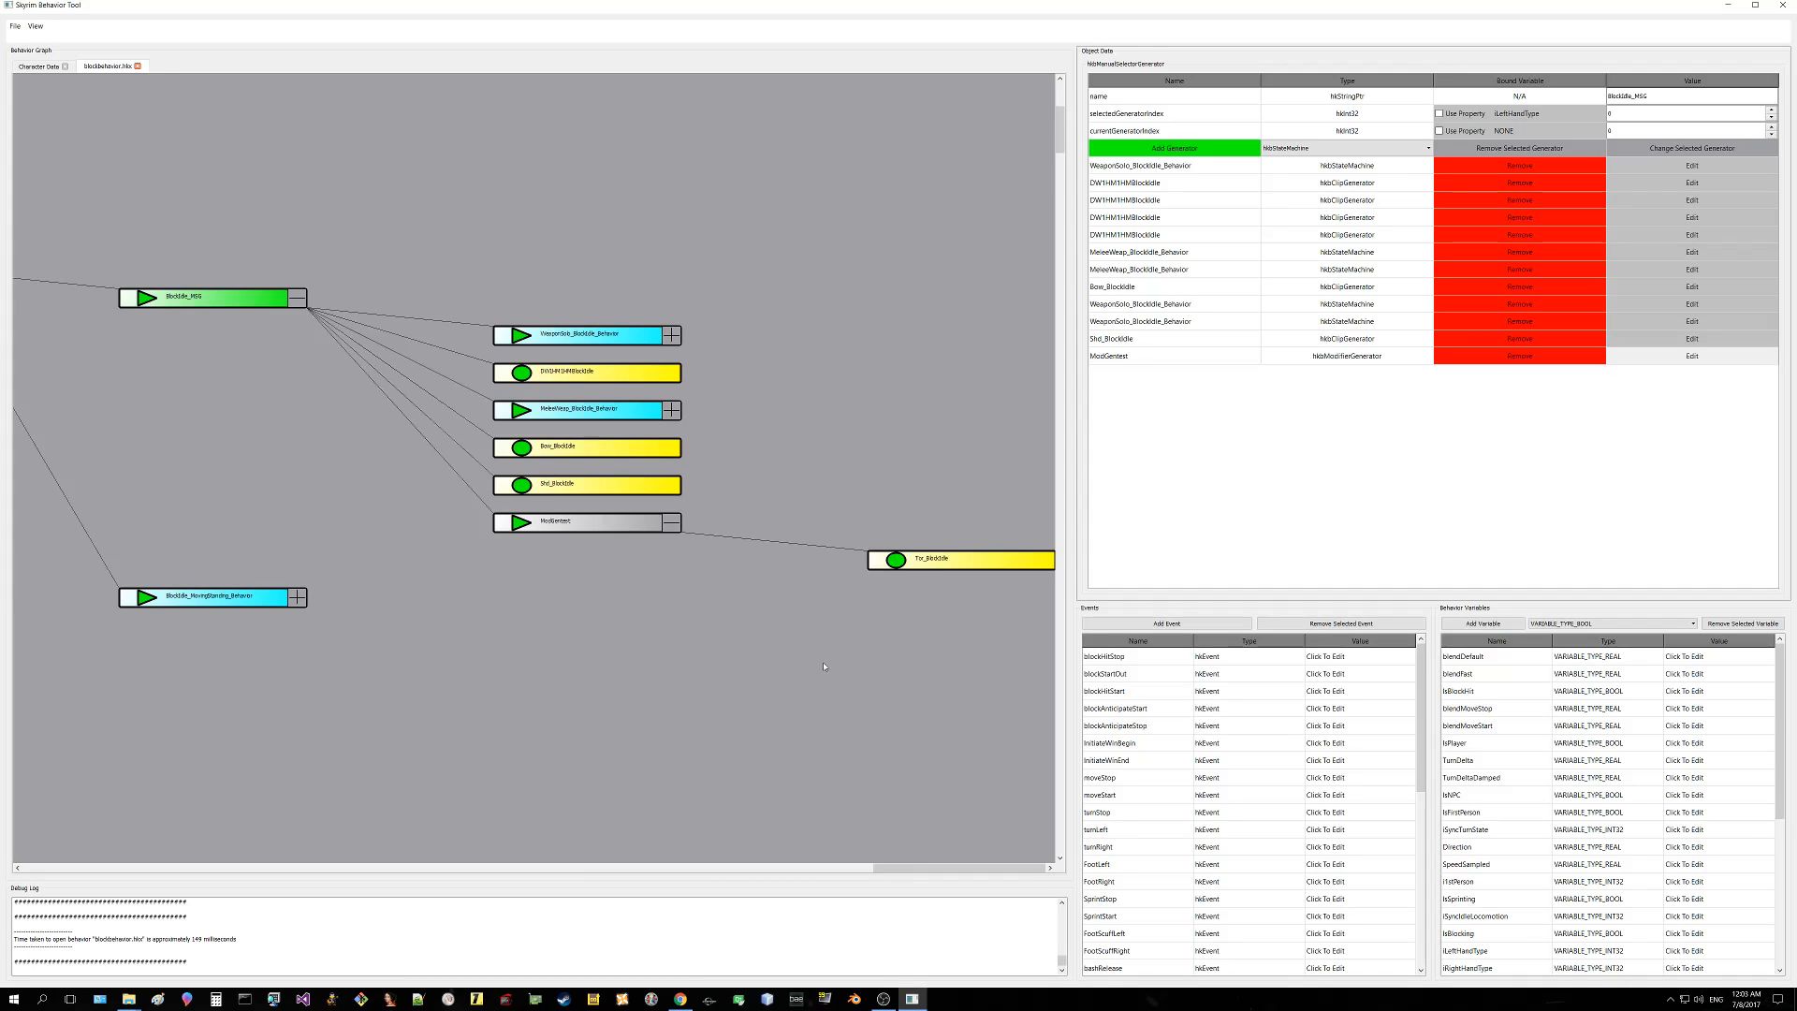
Step: Replace the ModGentest entry in BlockIdle_MSG's generator list with the existing Tor_BlockIdle clip generator
click(1677, 360)
drag(1004, 617, 1016, 394)
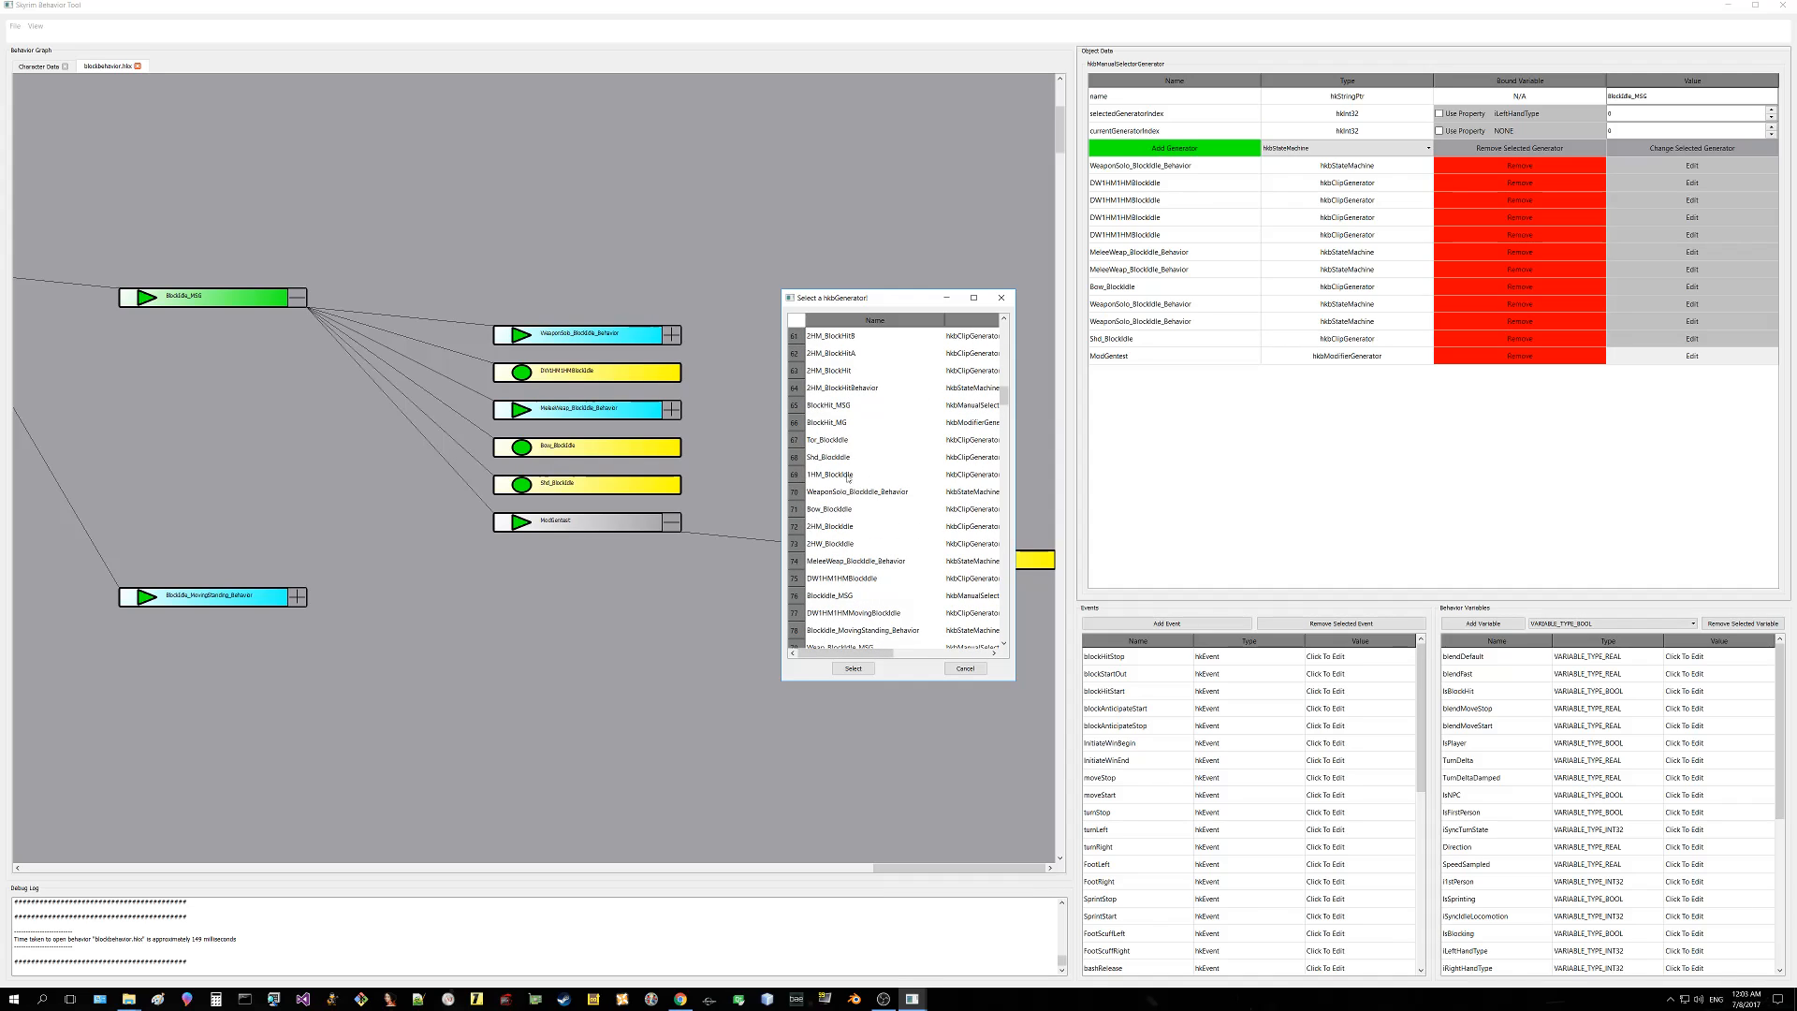
click(836, 441)
click(852, 669)
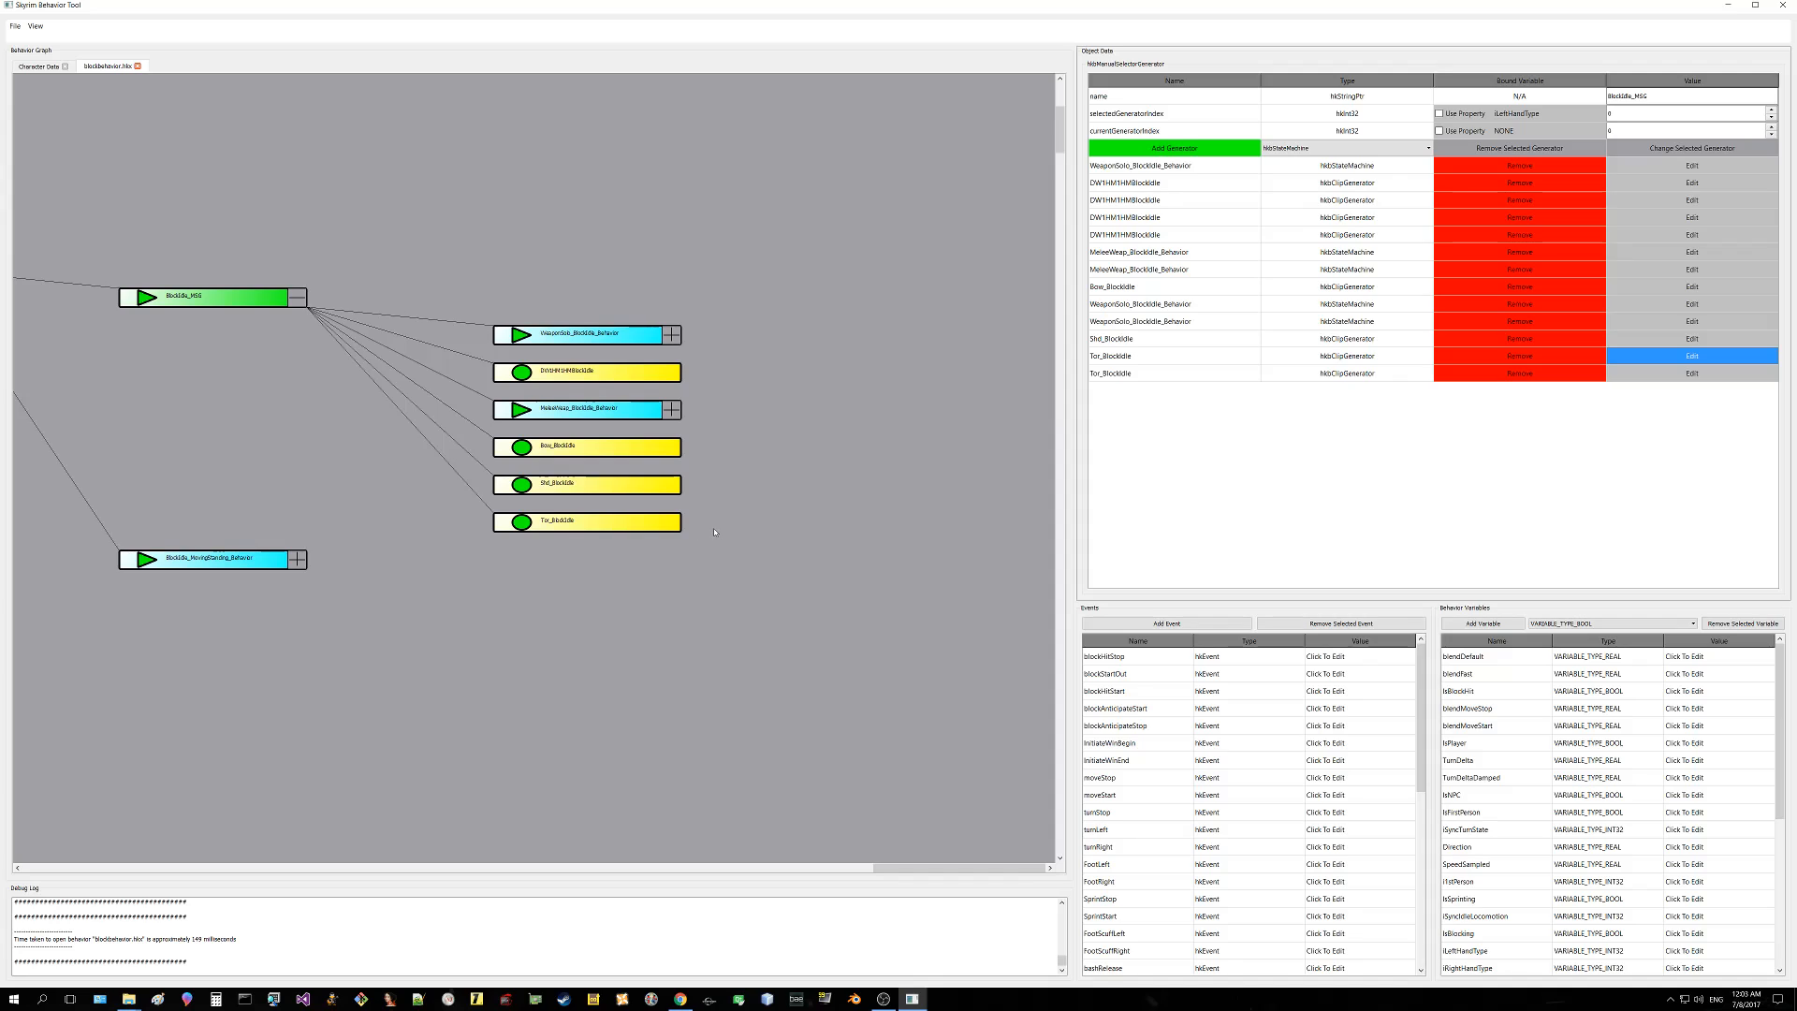
click(1154, 374)
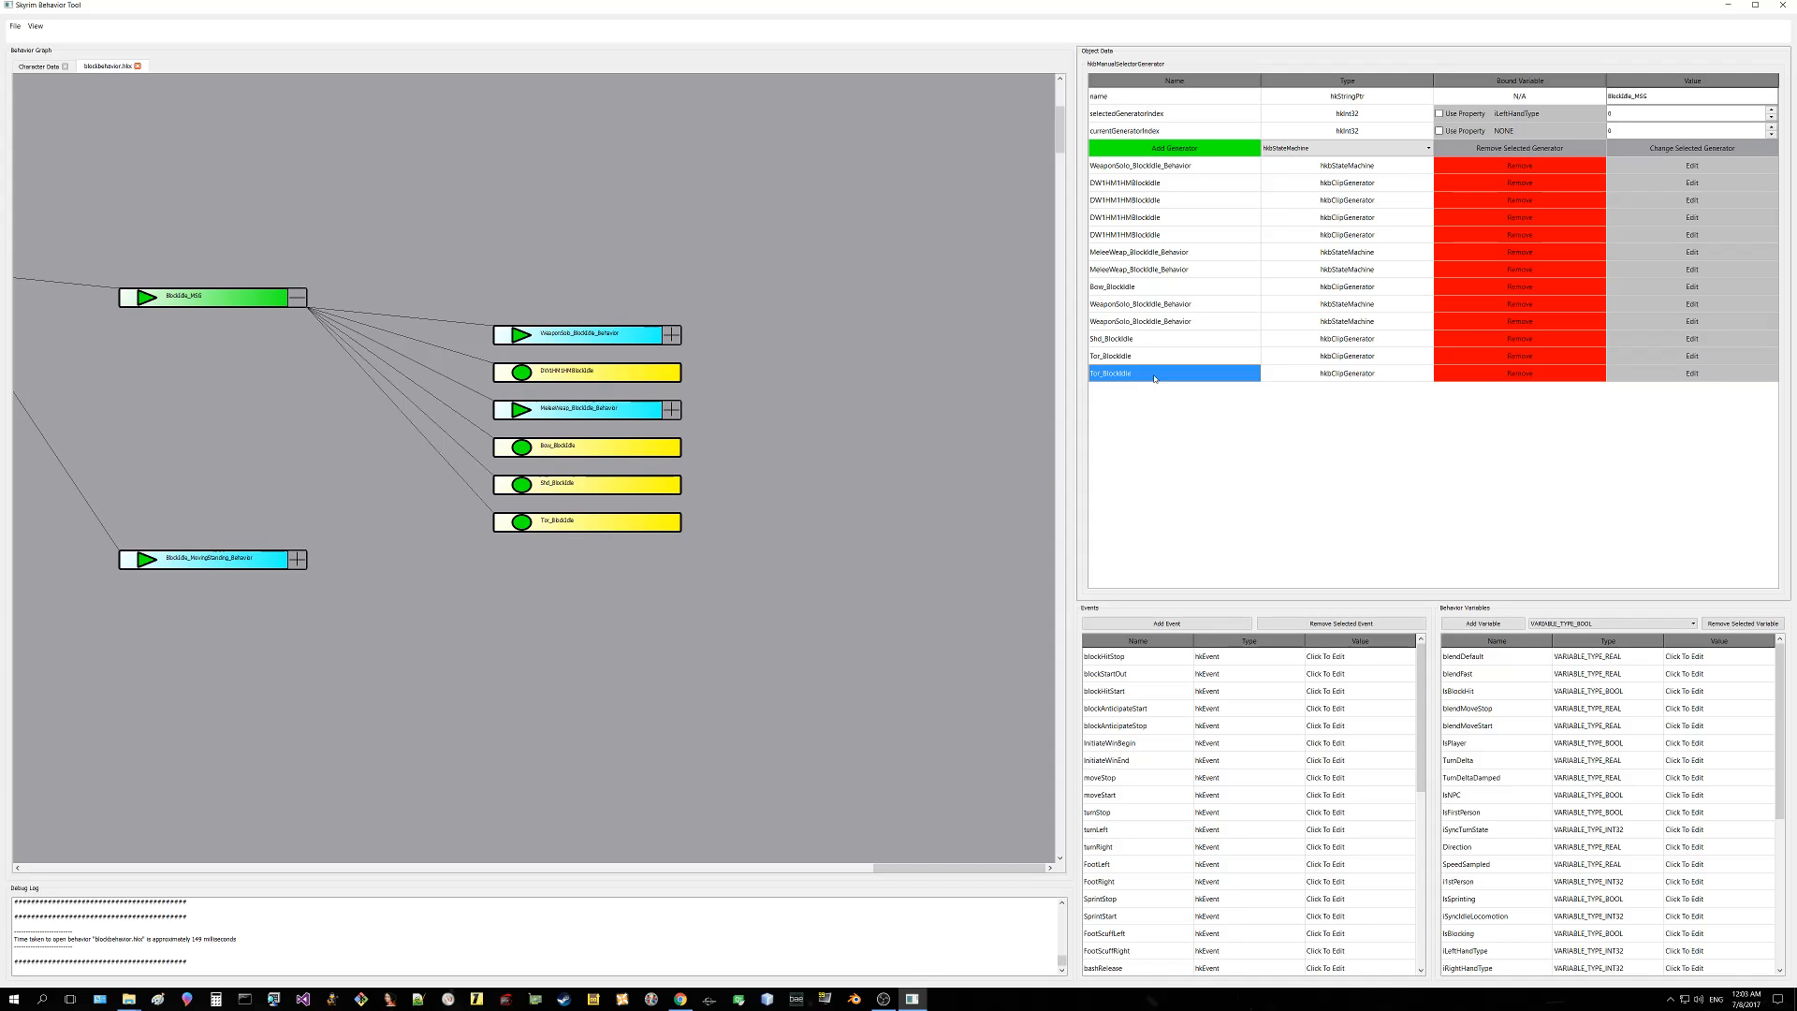
Step: Compare the object data of the Tor_BlockIdle clip with the generator list of its parent BlockIdle_MSG
drag(558, 563, 741, 592)
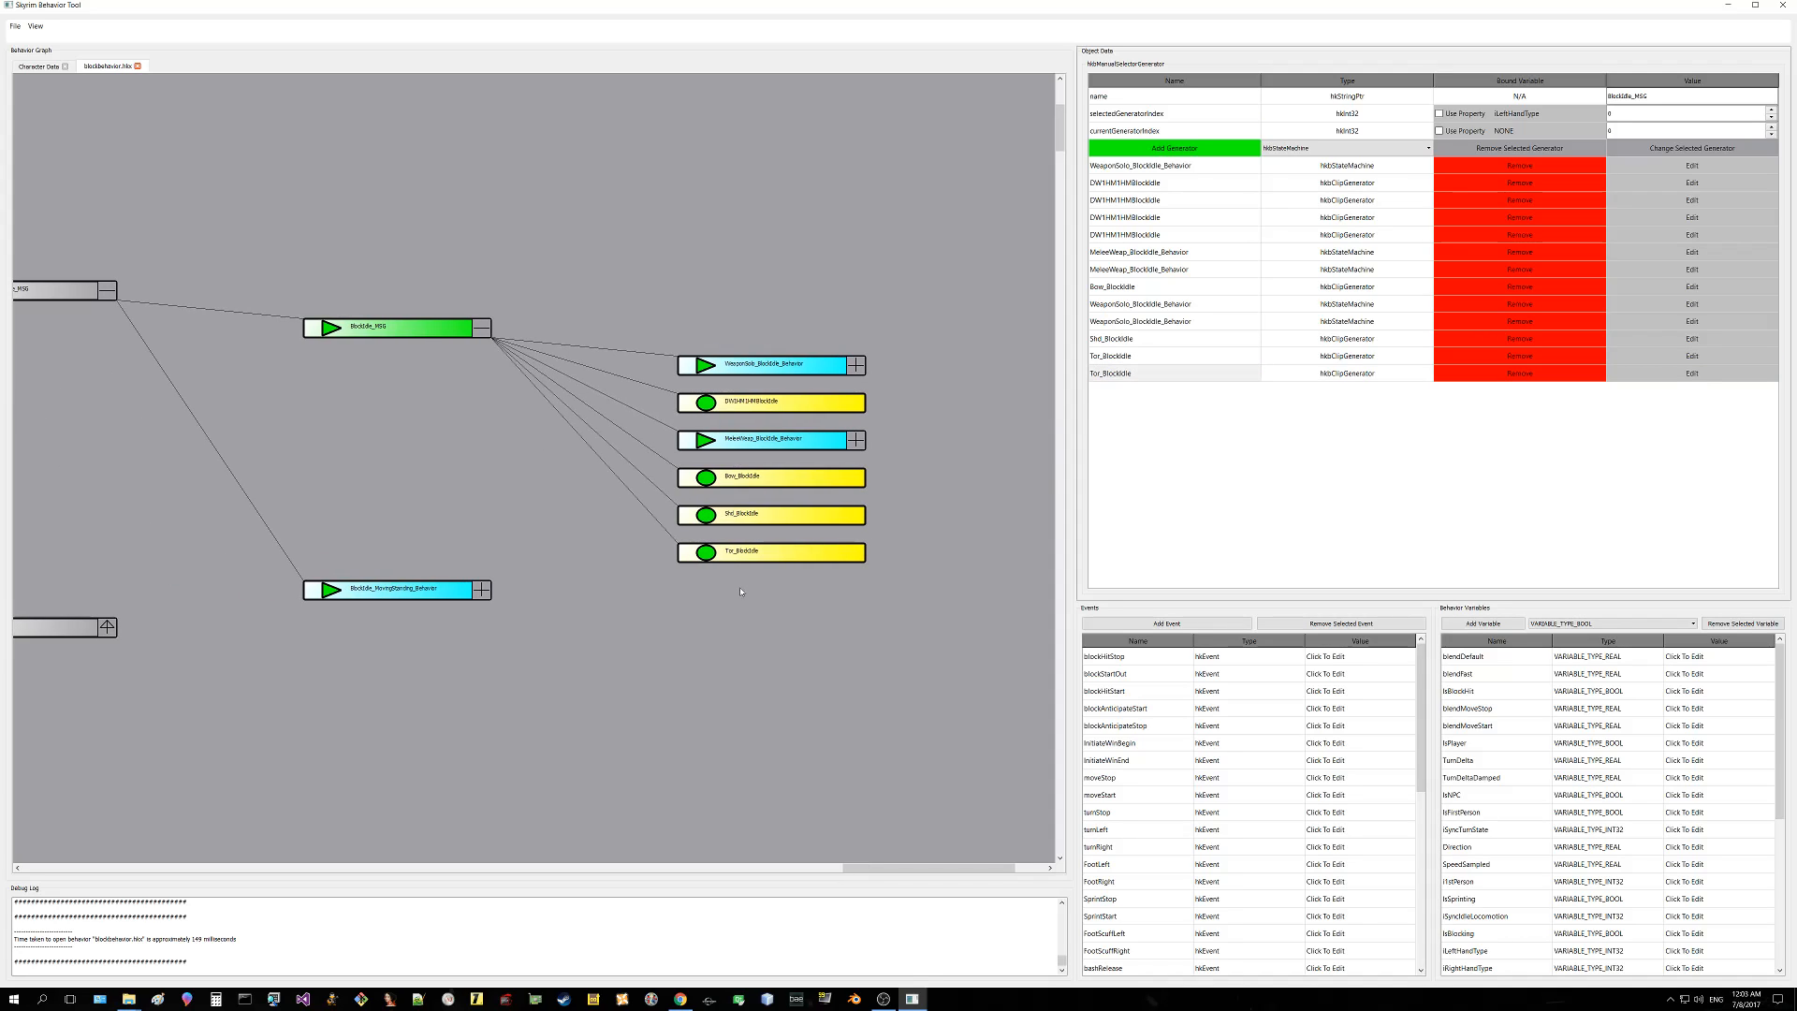
click(757, 555)
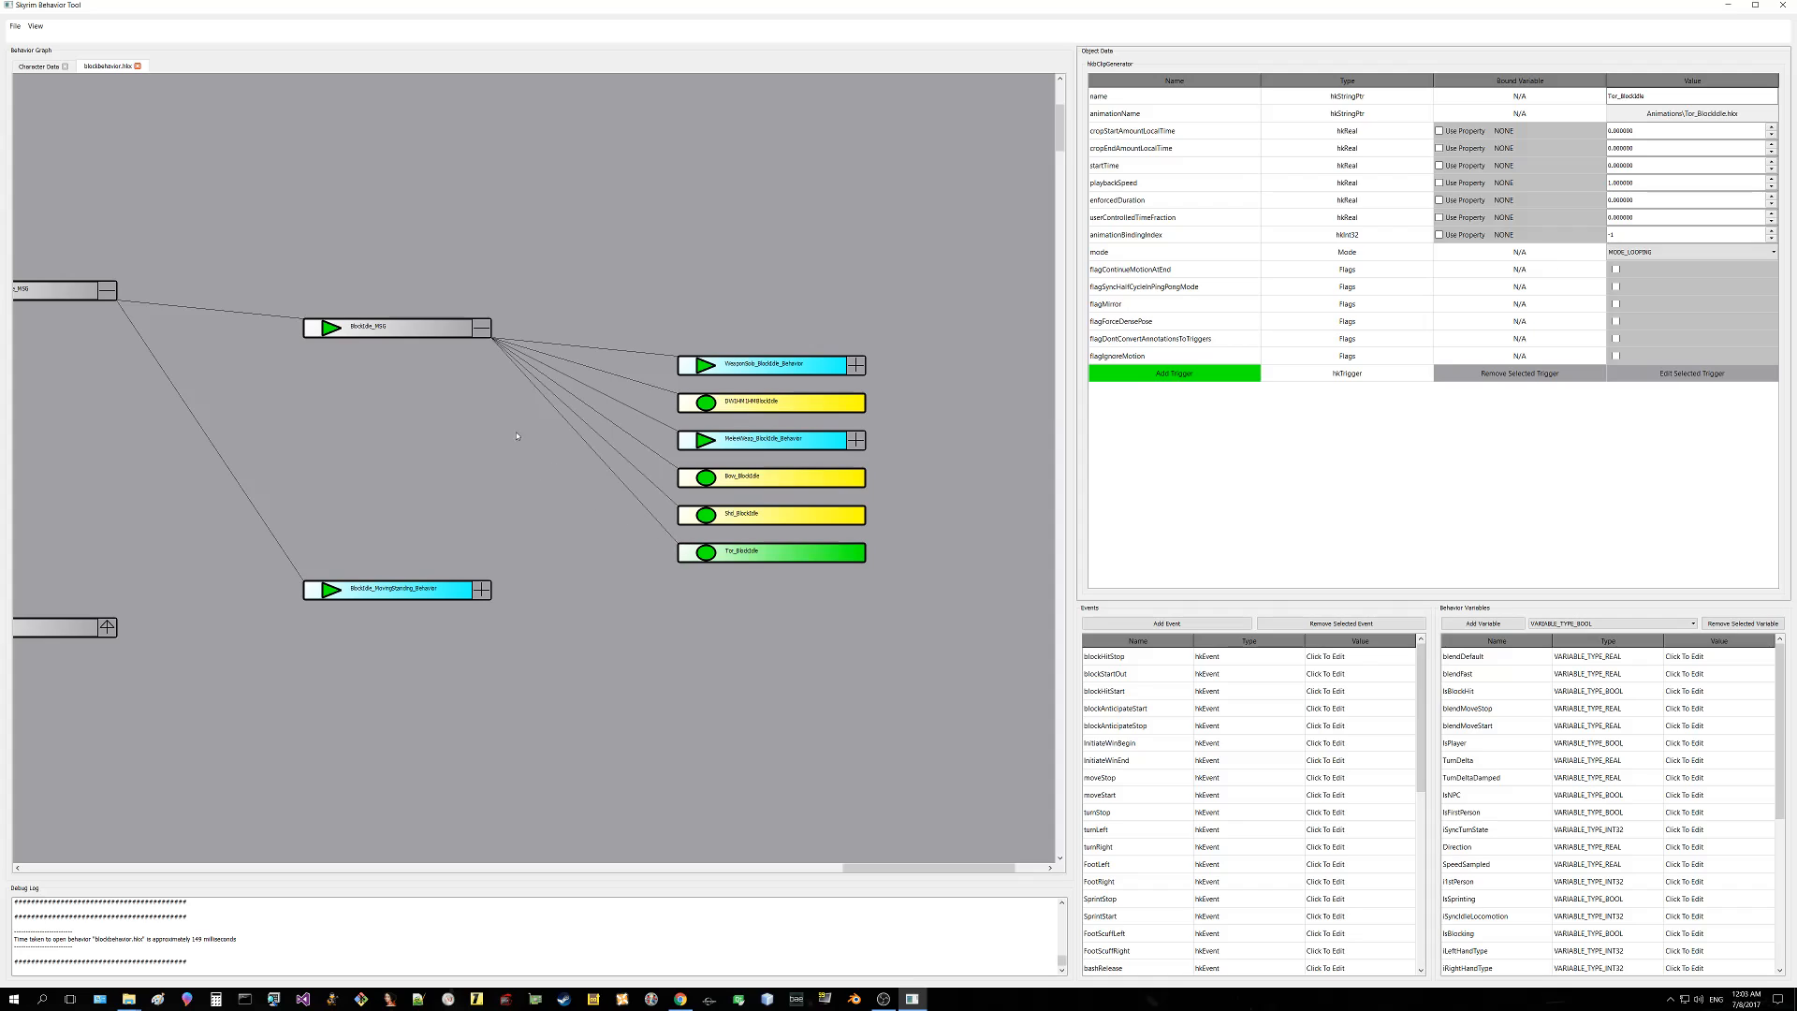
click(417, 330)
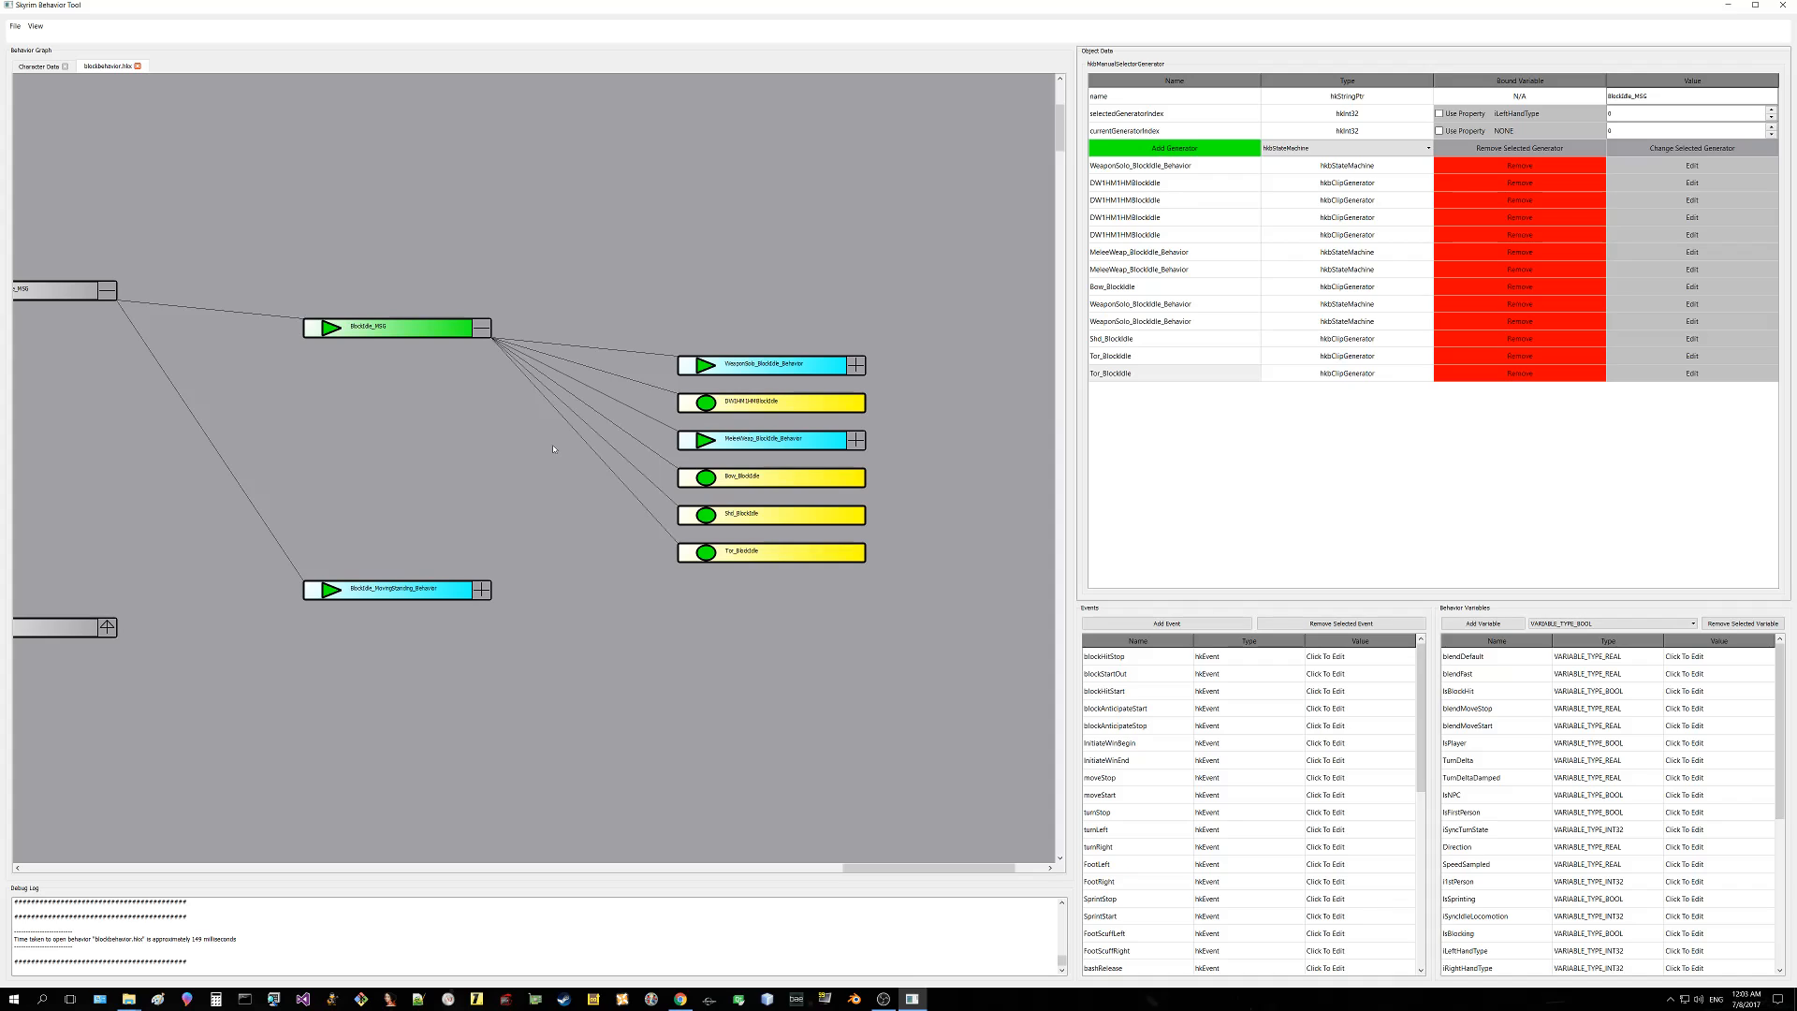
Step: Examine the branches around BlockIdle_MSG and its append, wrap and remove options without applying any
drag(471, 451, 723, 521)
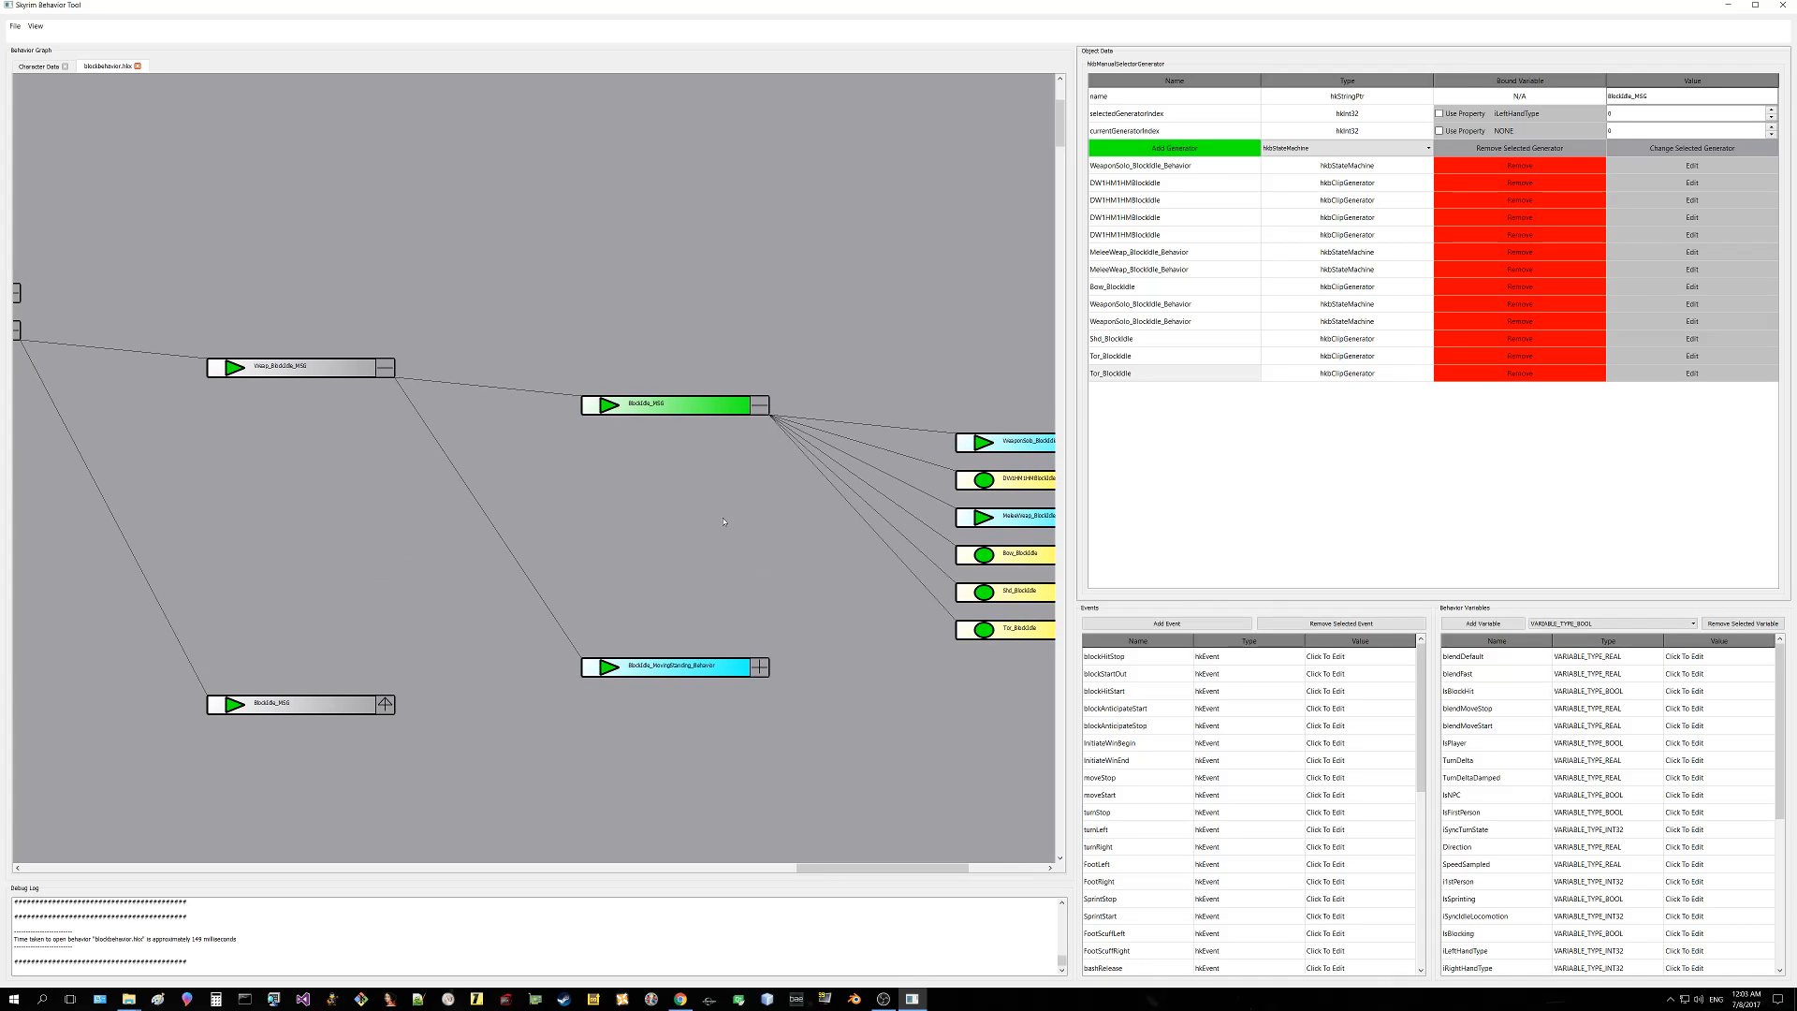
drag(345, 518, 583, 377)
drag(746, 513, 489, 423)
drag(850, 389, 638, 432)
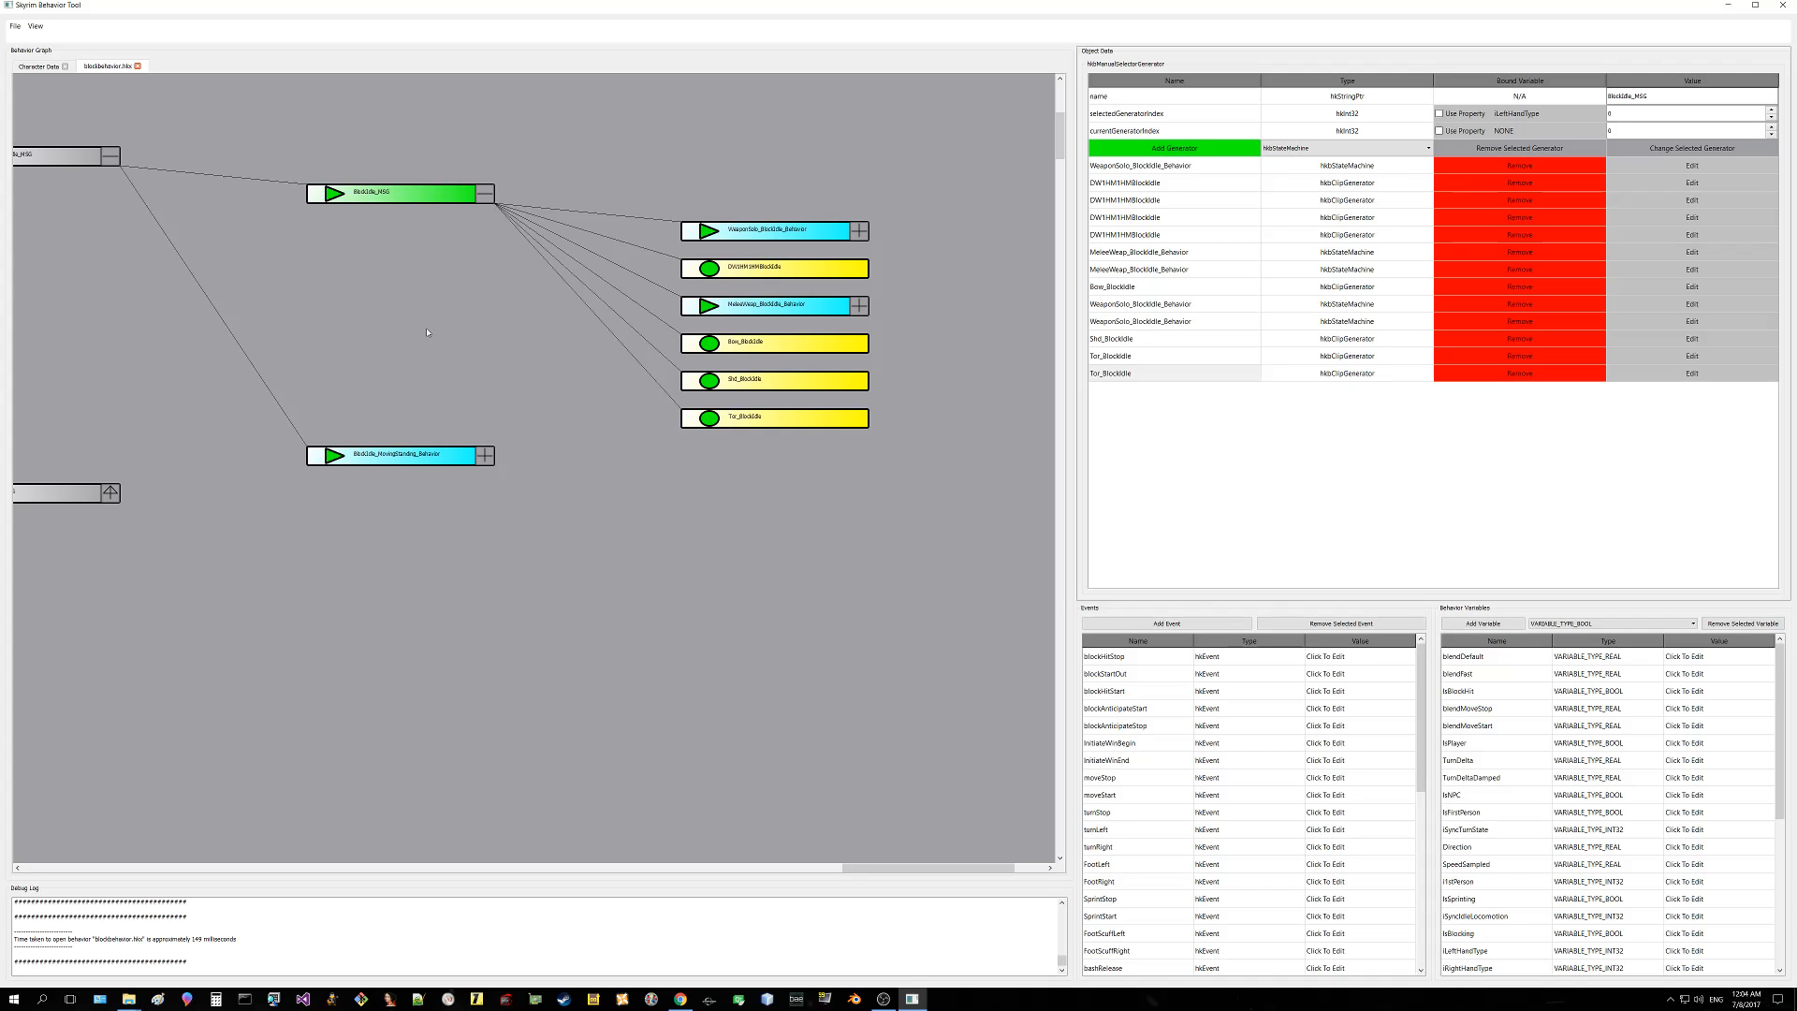
drag(423, 329, 643, 362)
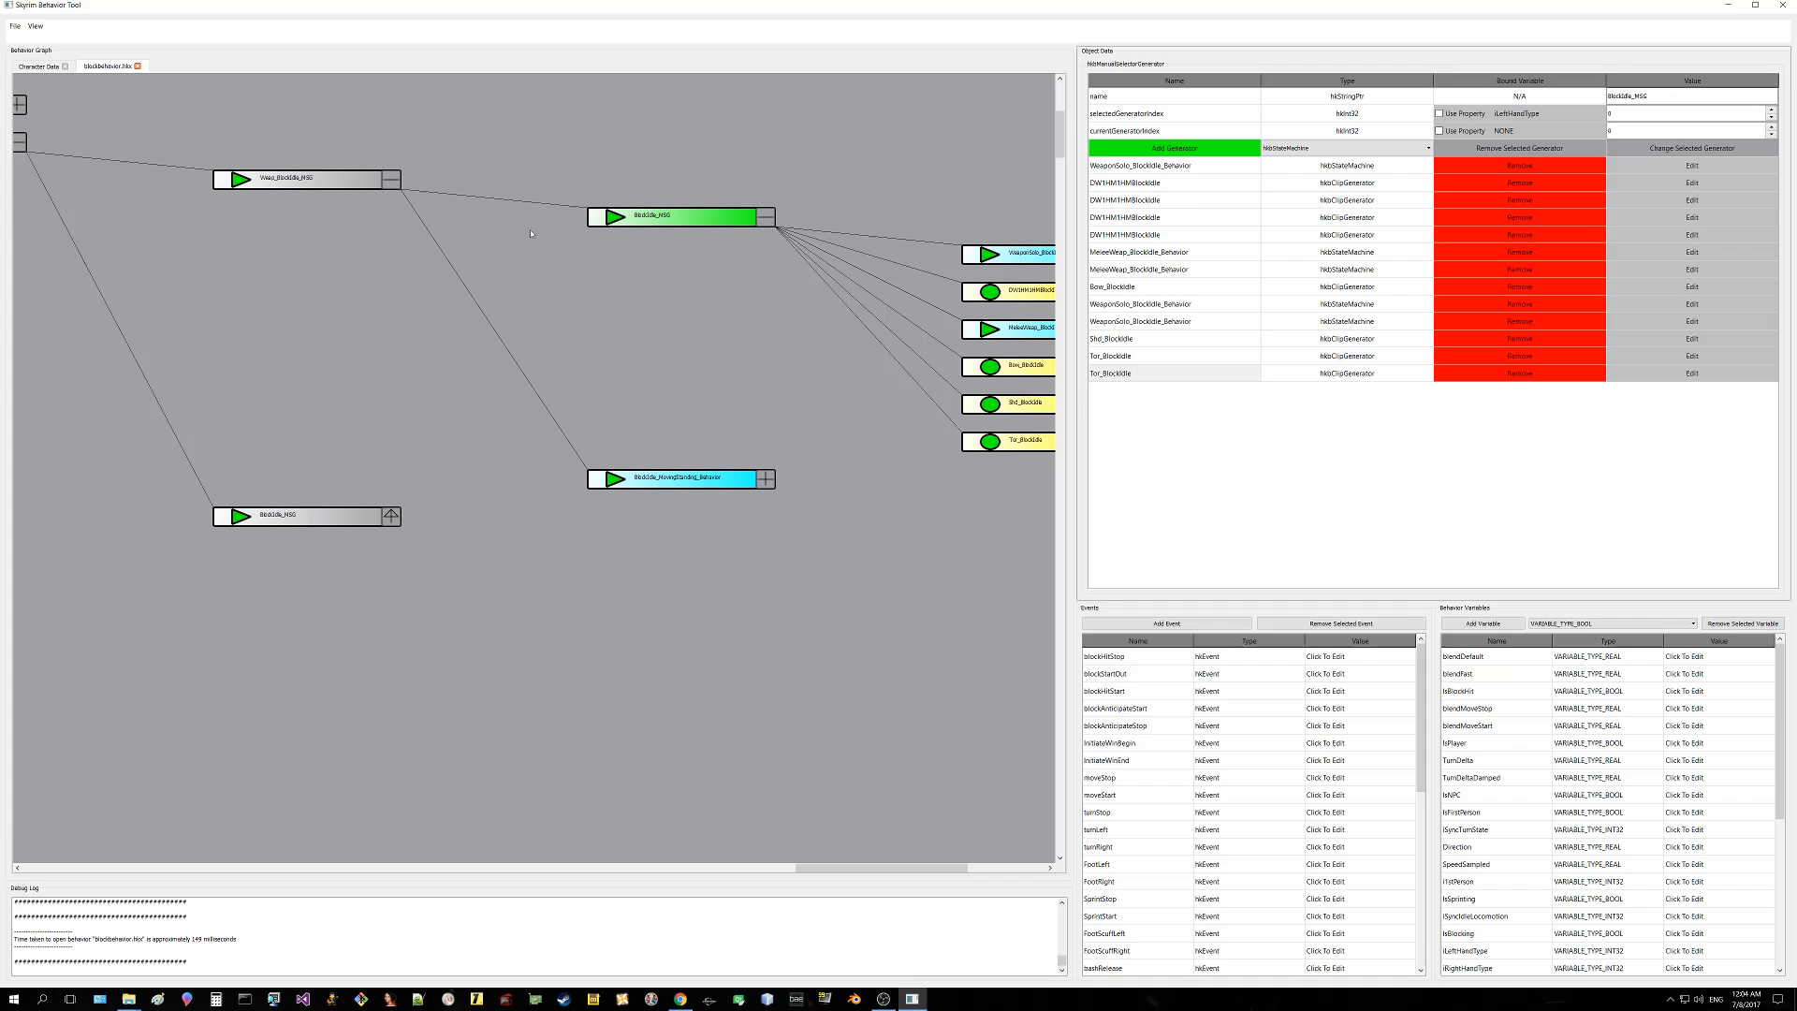
right_click(640, 214)
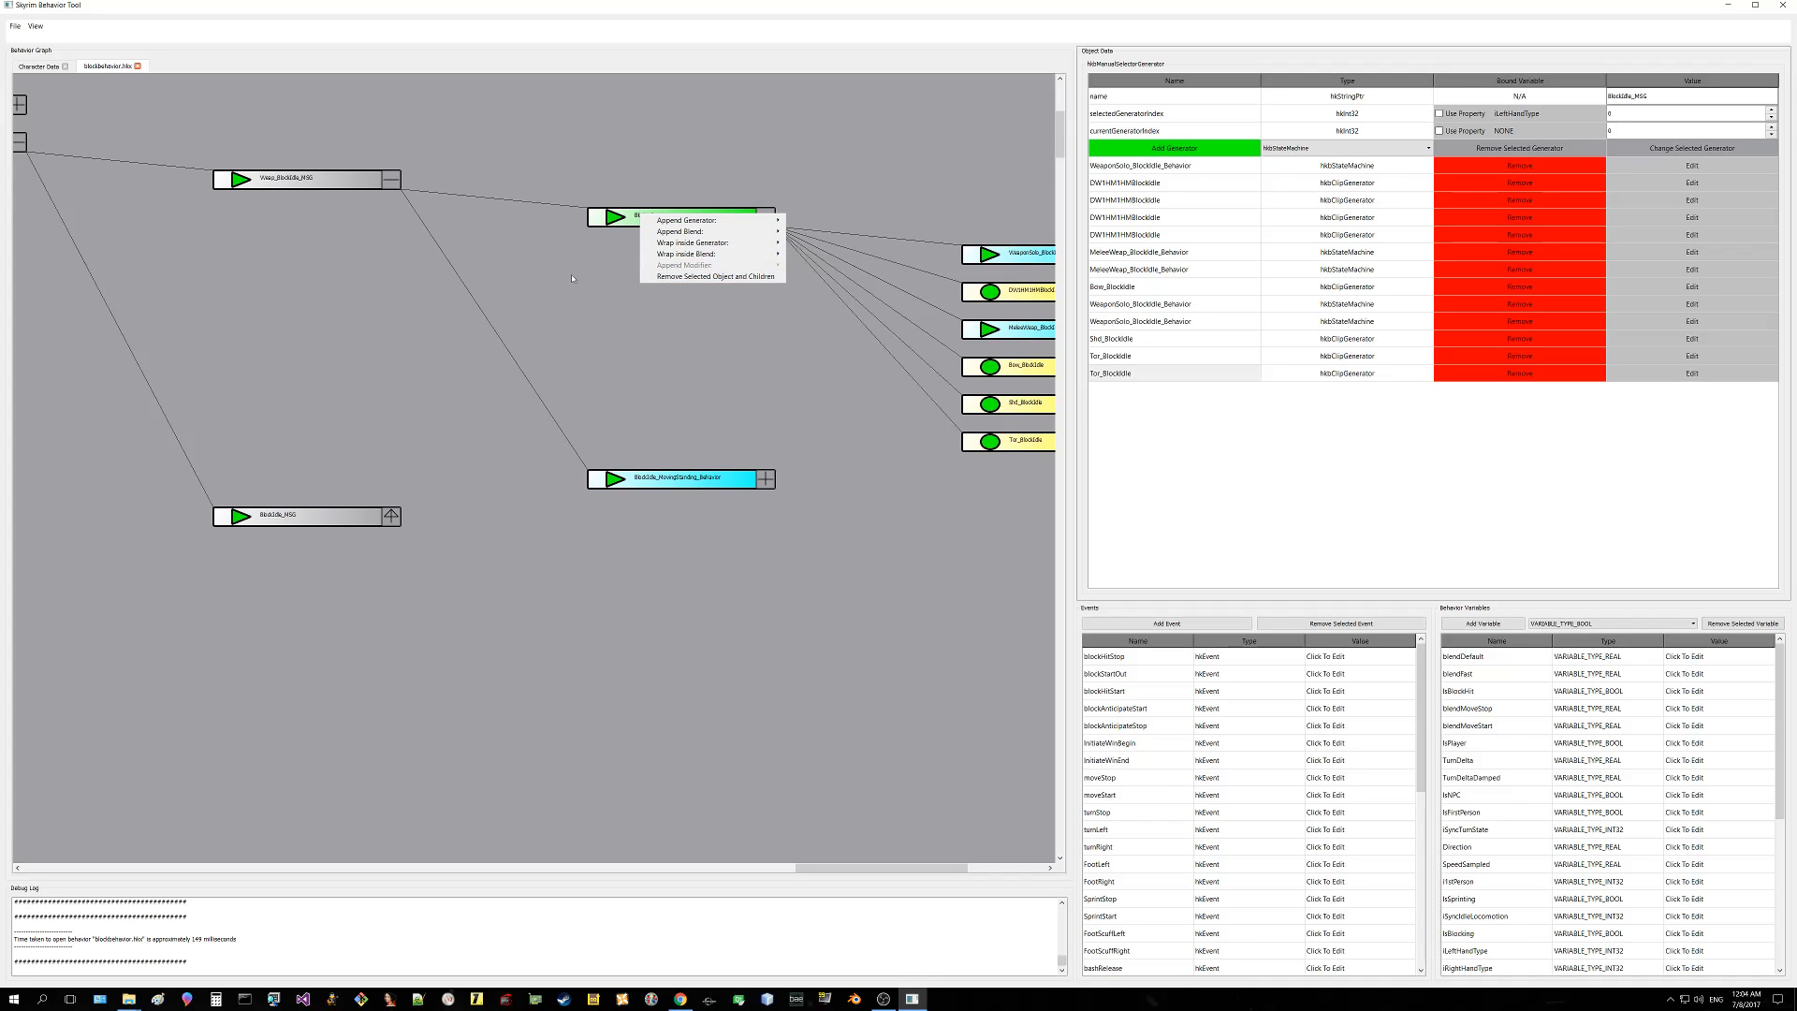
click(279, 310)
drag(366, 451, 755, 382)
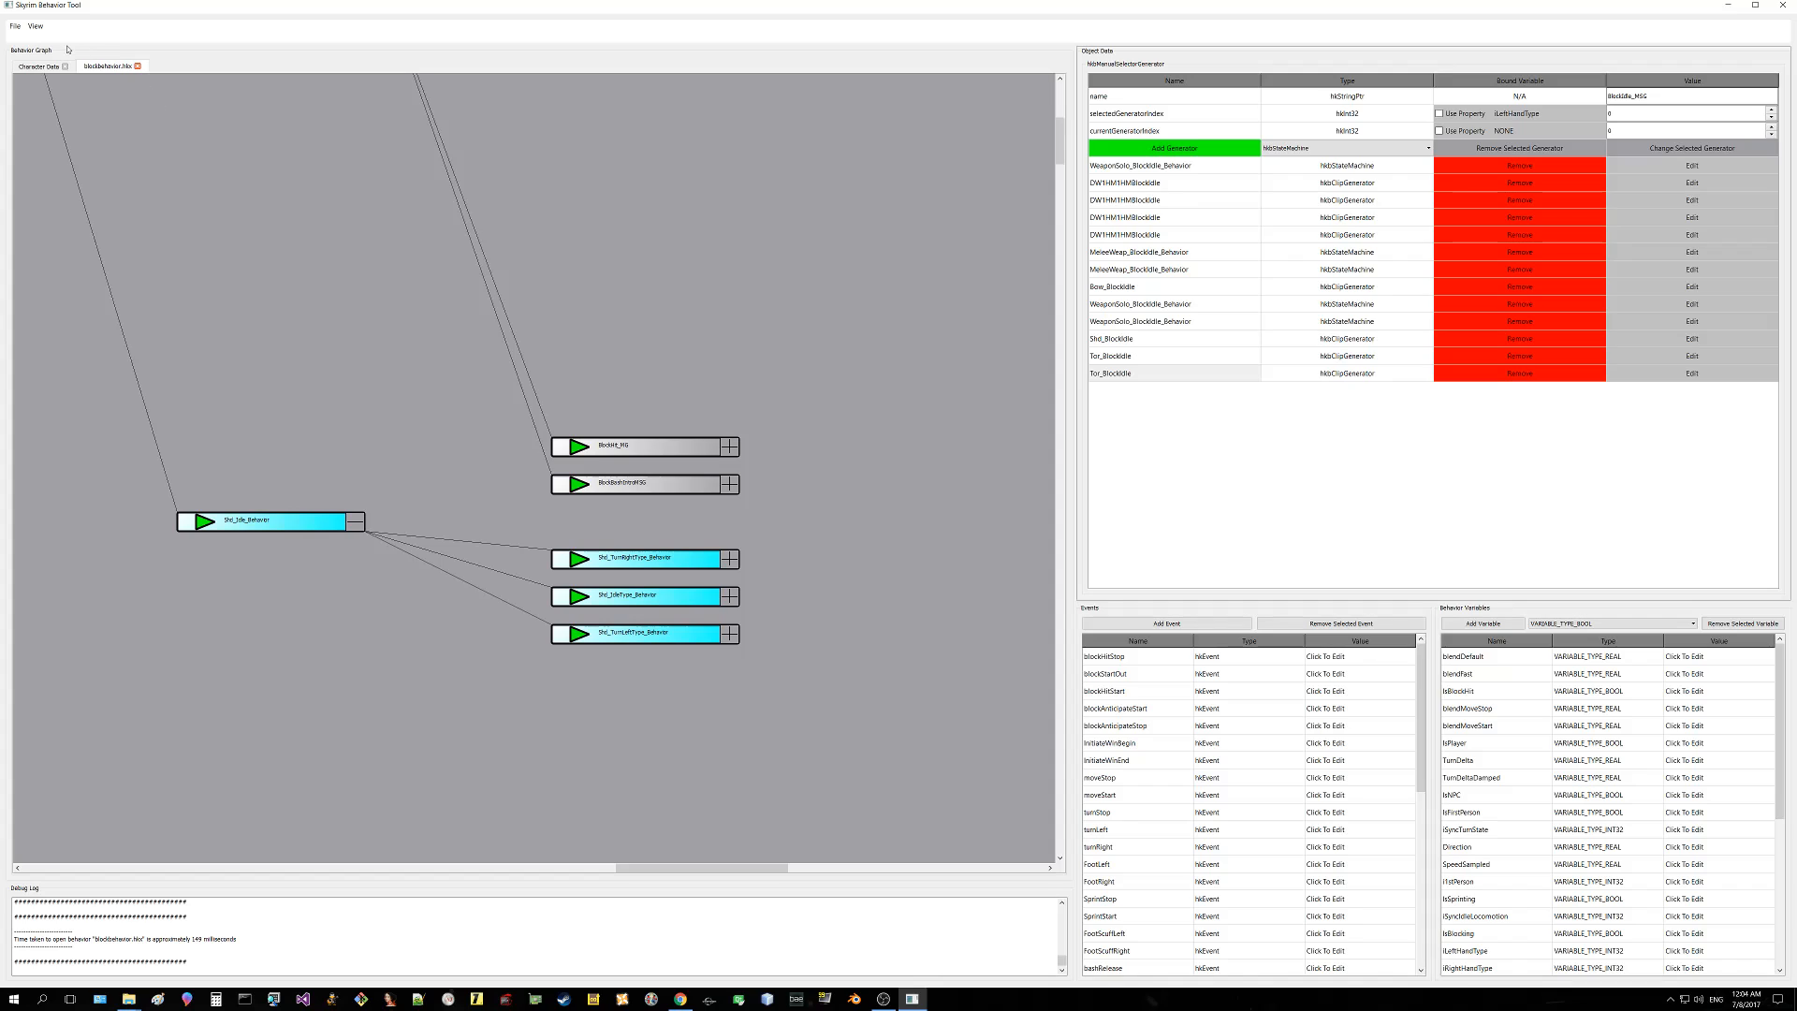
Step: Expand every branch of the blockbehavior.hkx graph and survey the complete structure from start to end
click(35, 26)
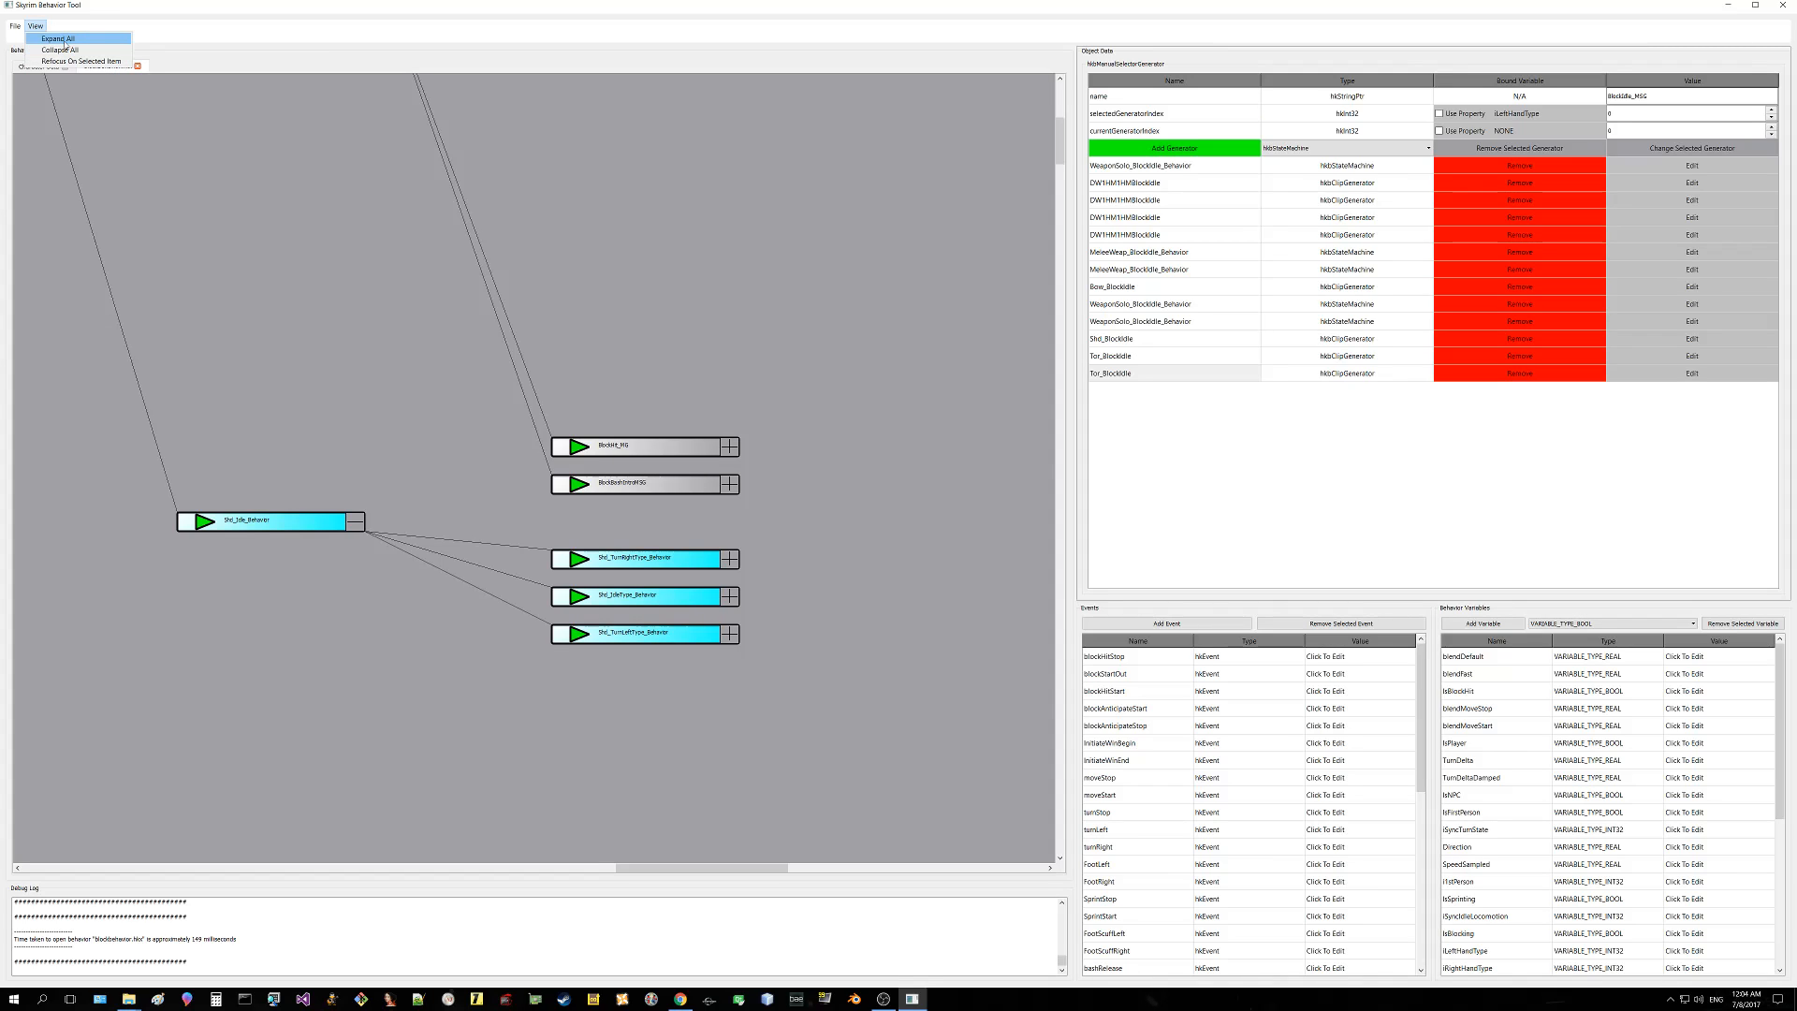
click(63, 39)
scroll(500, 323, down, 5)
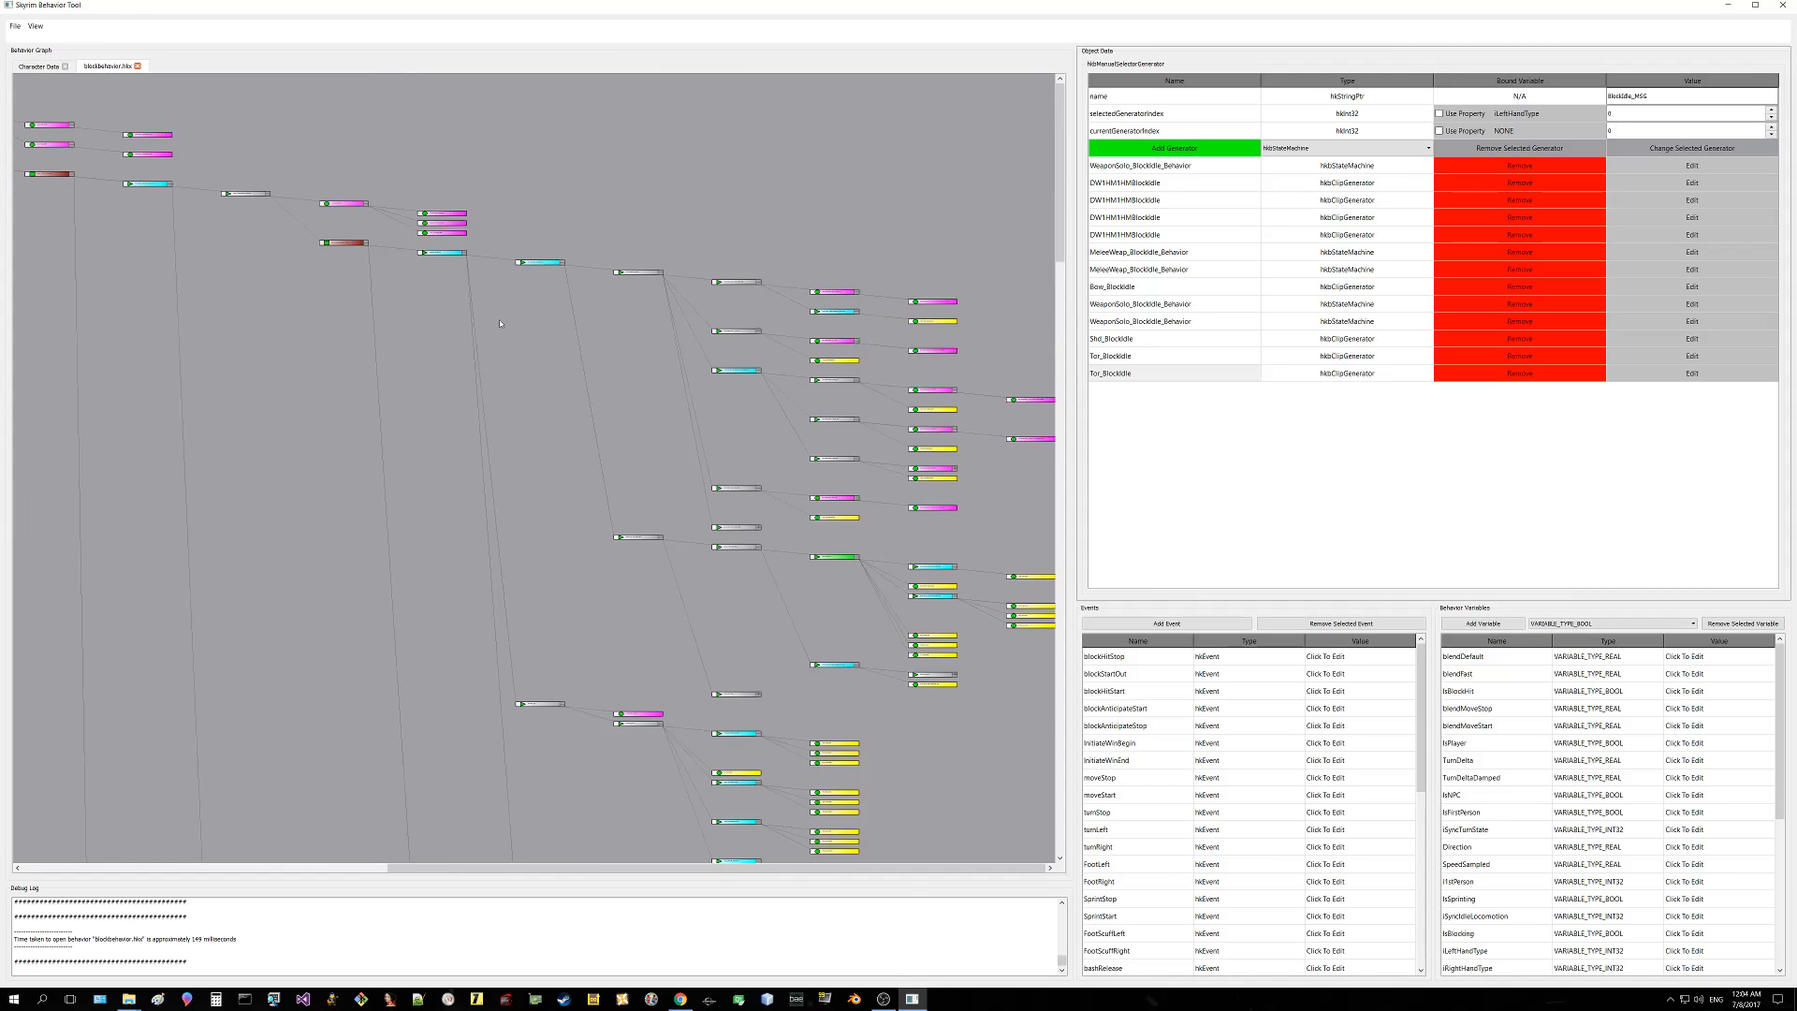
scroll(500, 323, down, 2)
scroll(500, 323, up, 6)
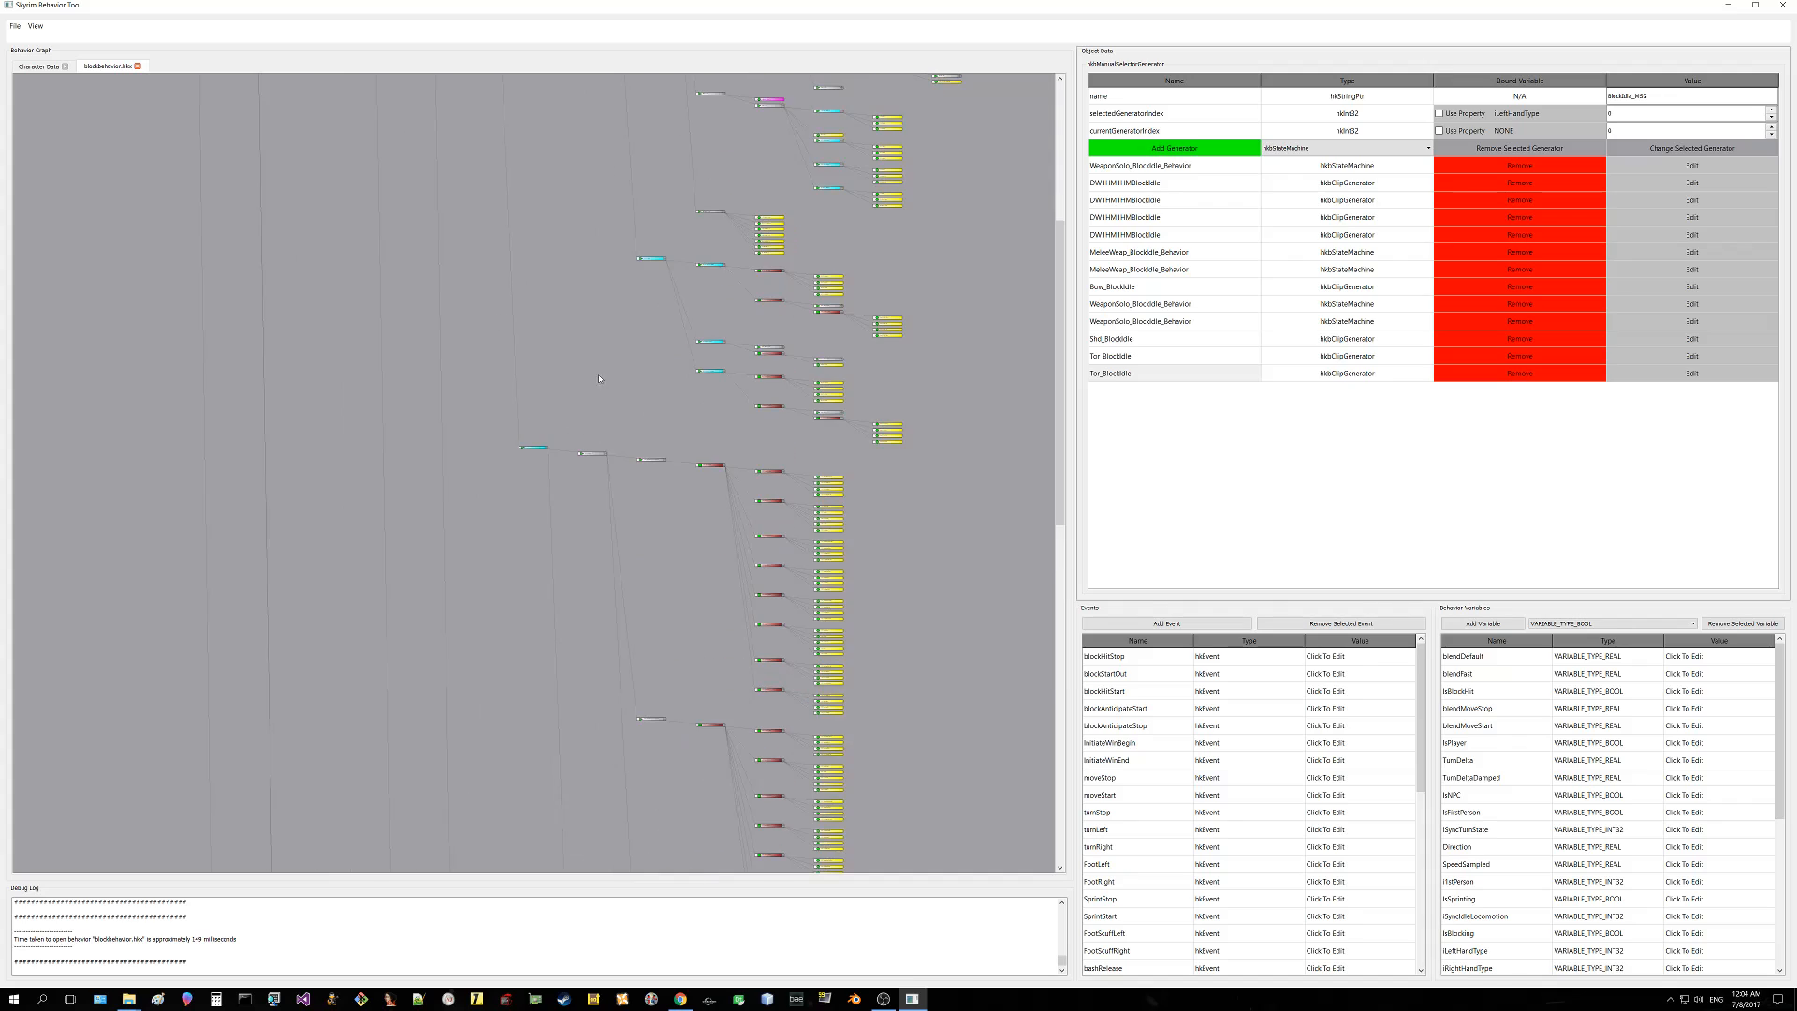
drag(500, 322, 282, 38)
drag(632, 456, 632, 36)
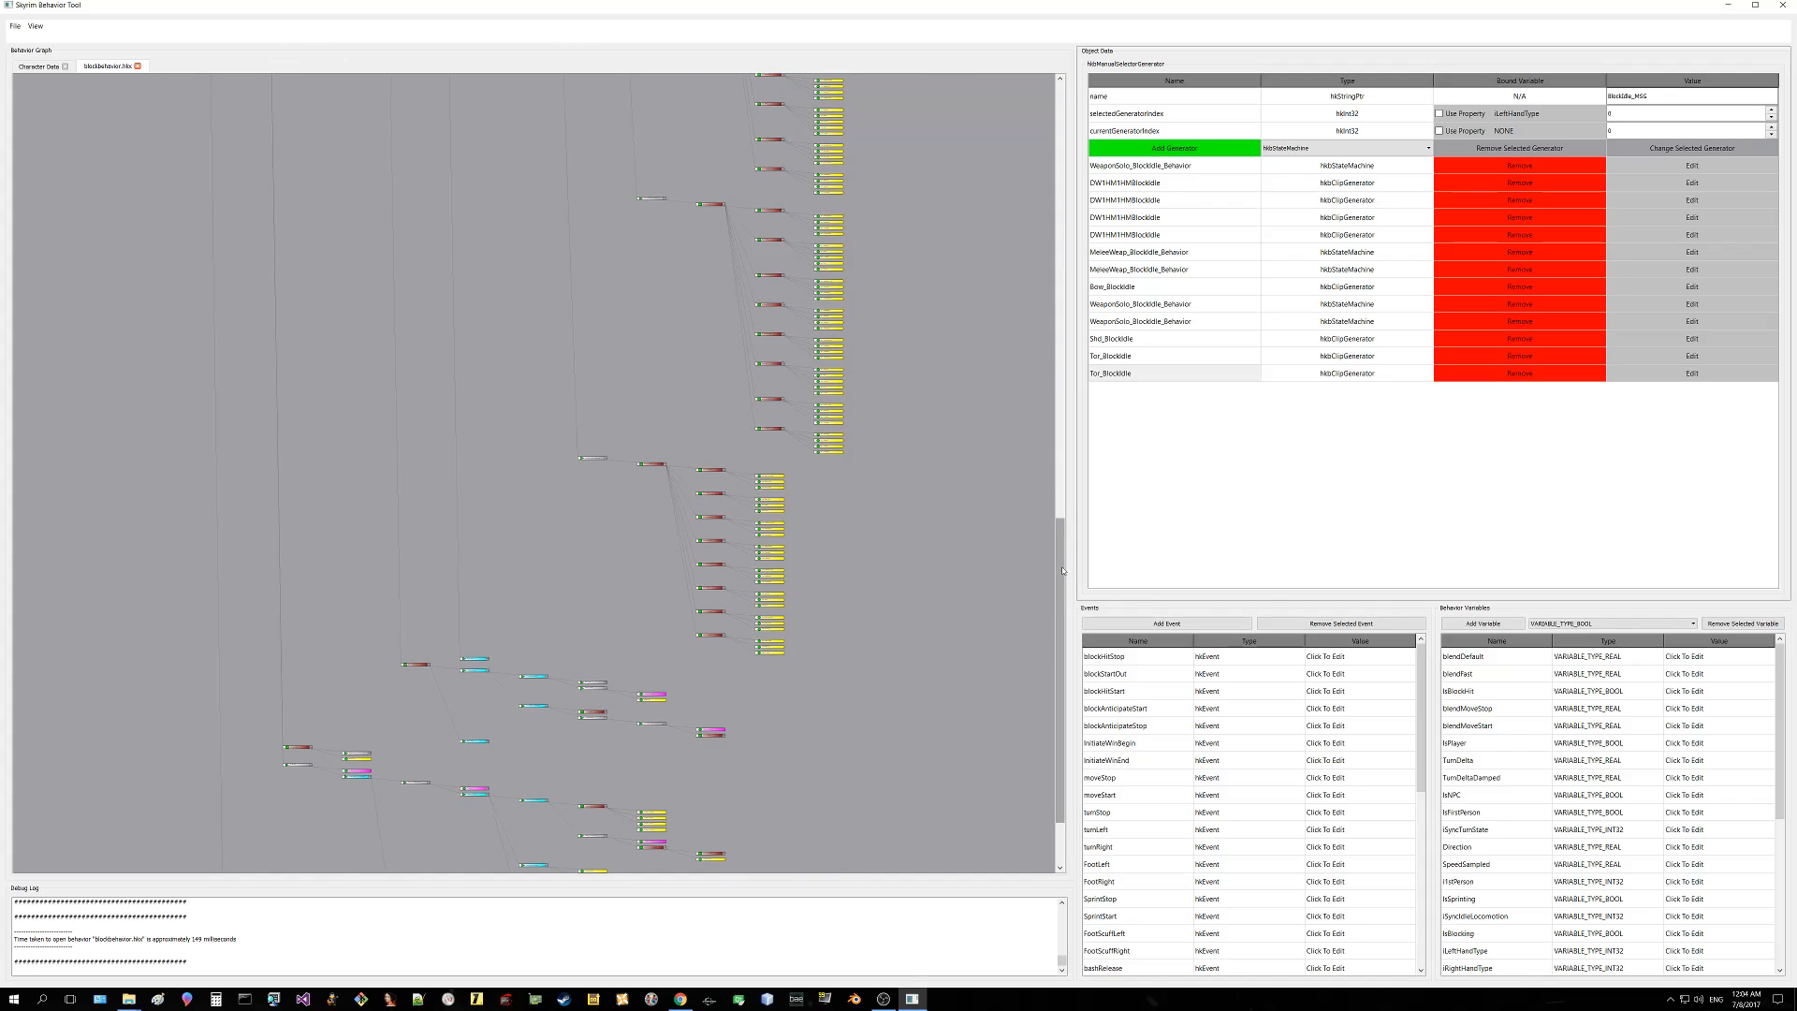
drag(1062, 576, 1064, 643)
scroll(965, 586, down, 1)
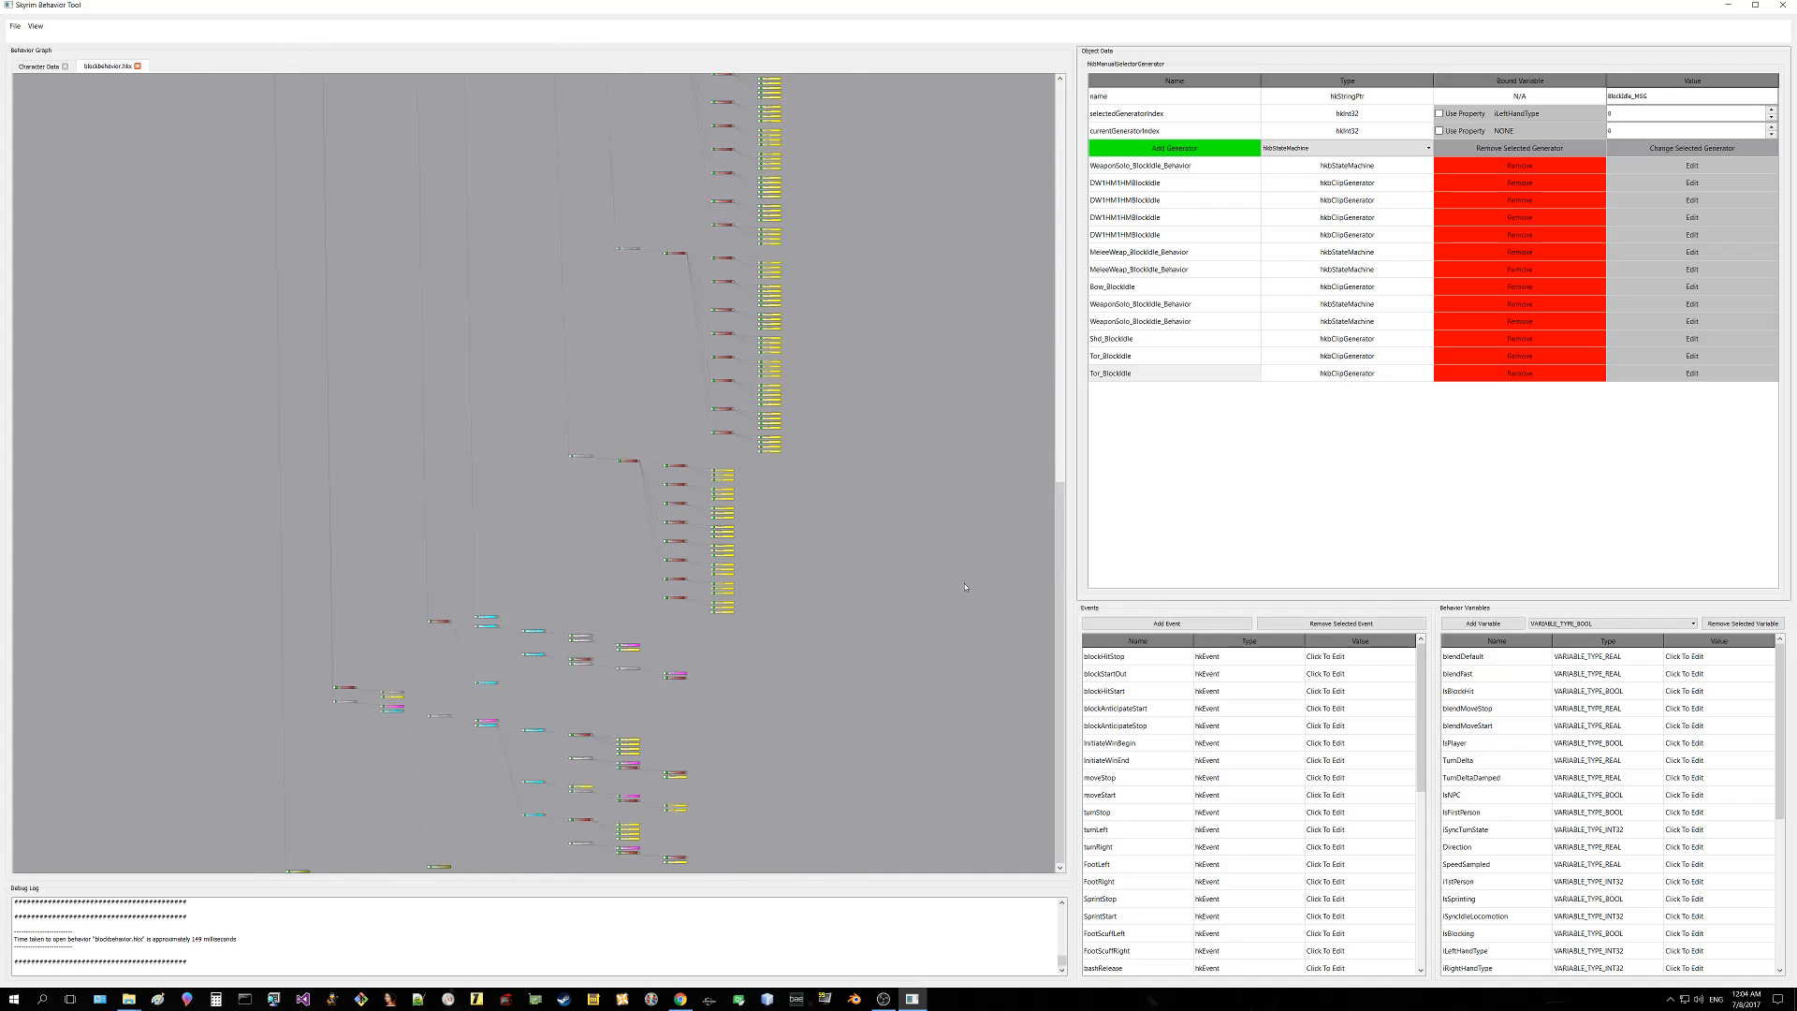
scroll(915, 577, up, 1)
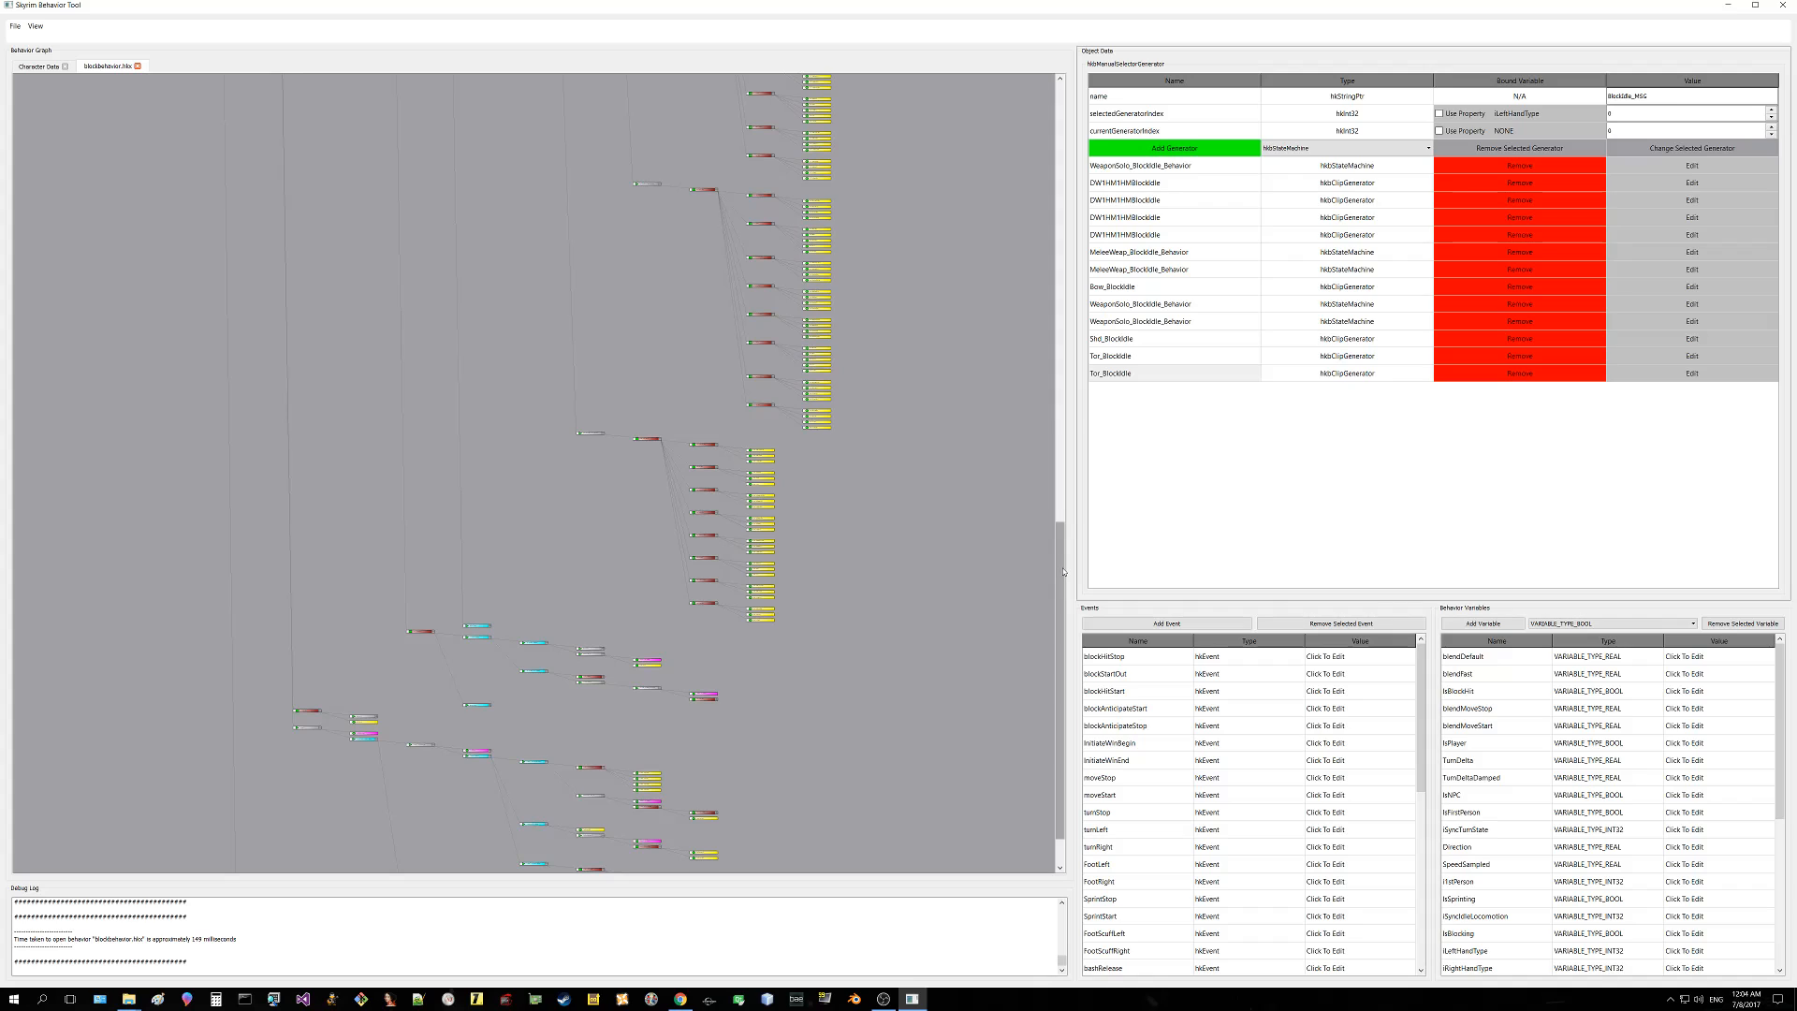
drag(1060, 571, 1035, 130)
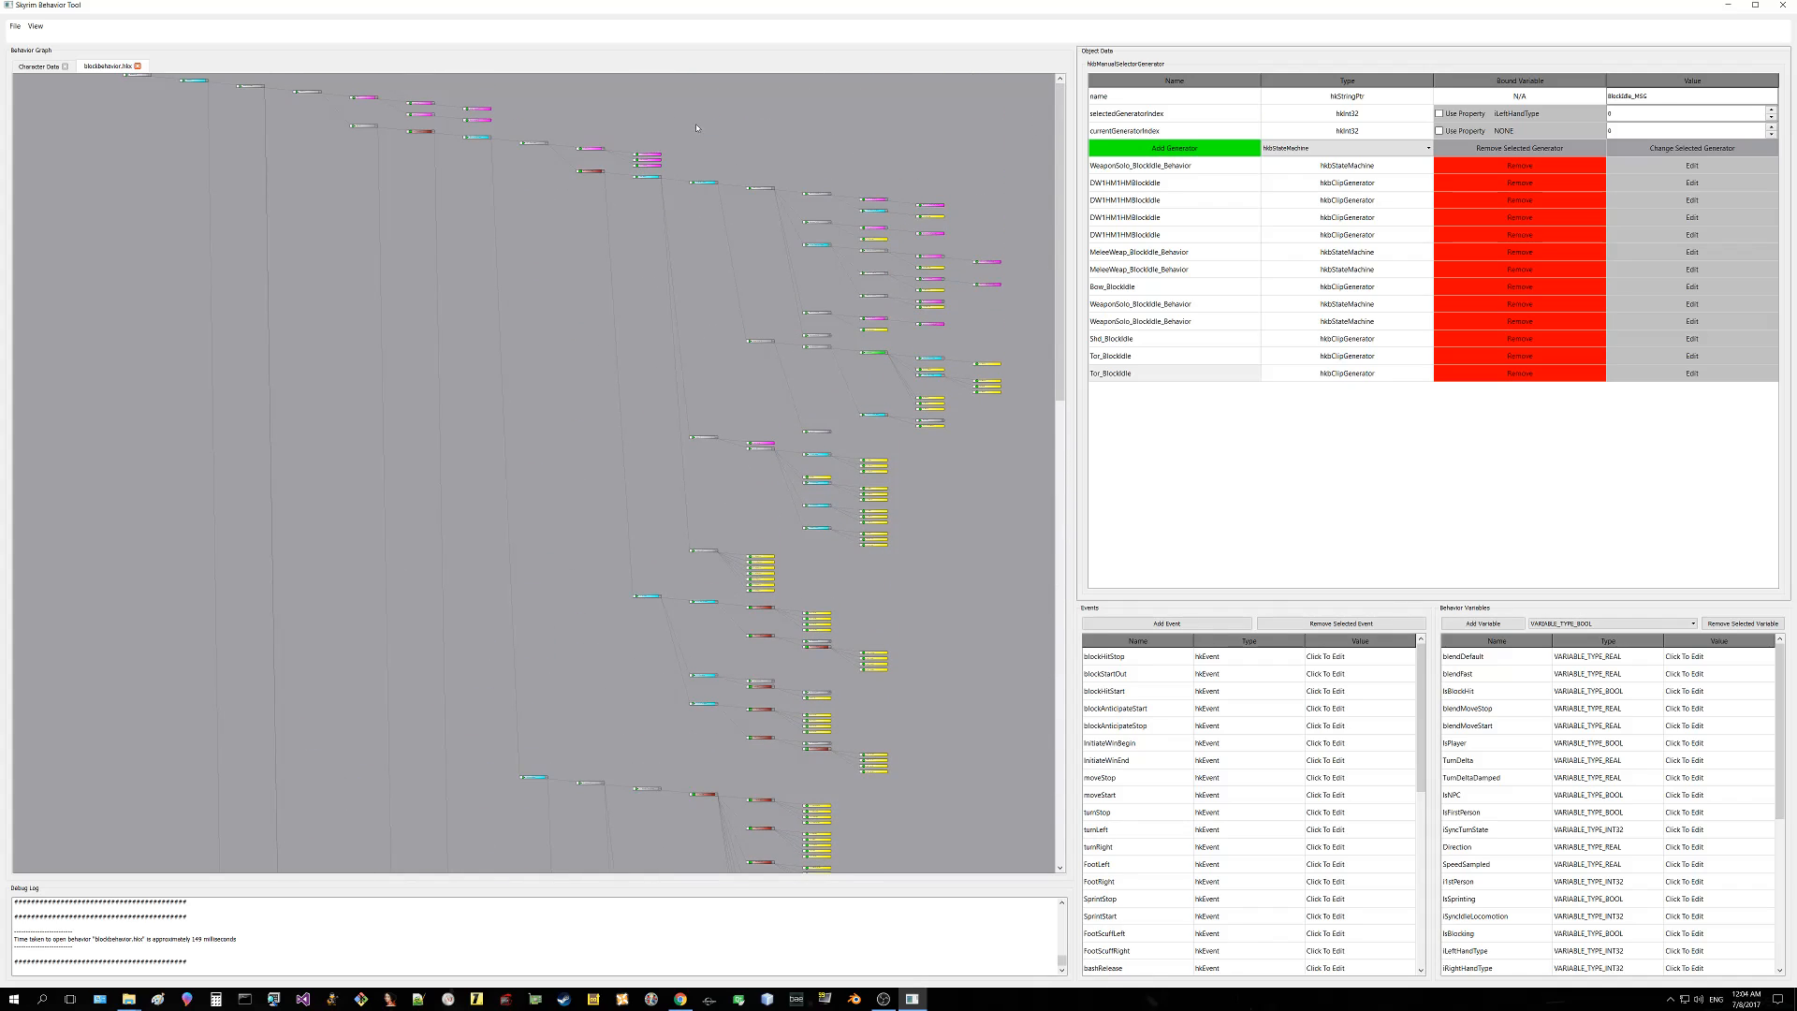
Step: Save the viewed behavior file and open the saved blockbehavior file from the character's behaviors folder in Notepad++
click(15, 26)
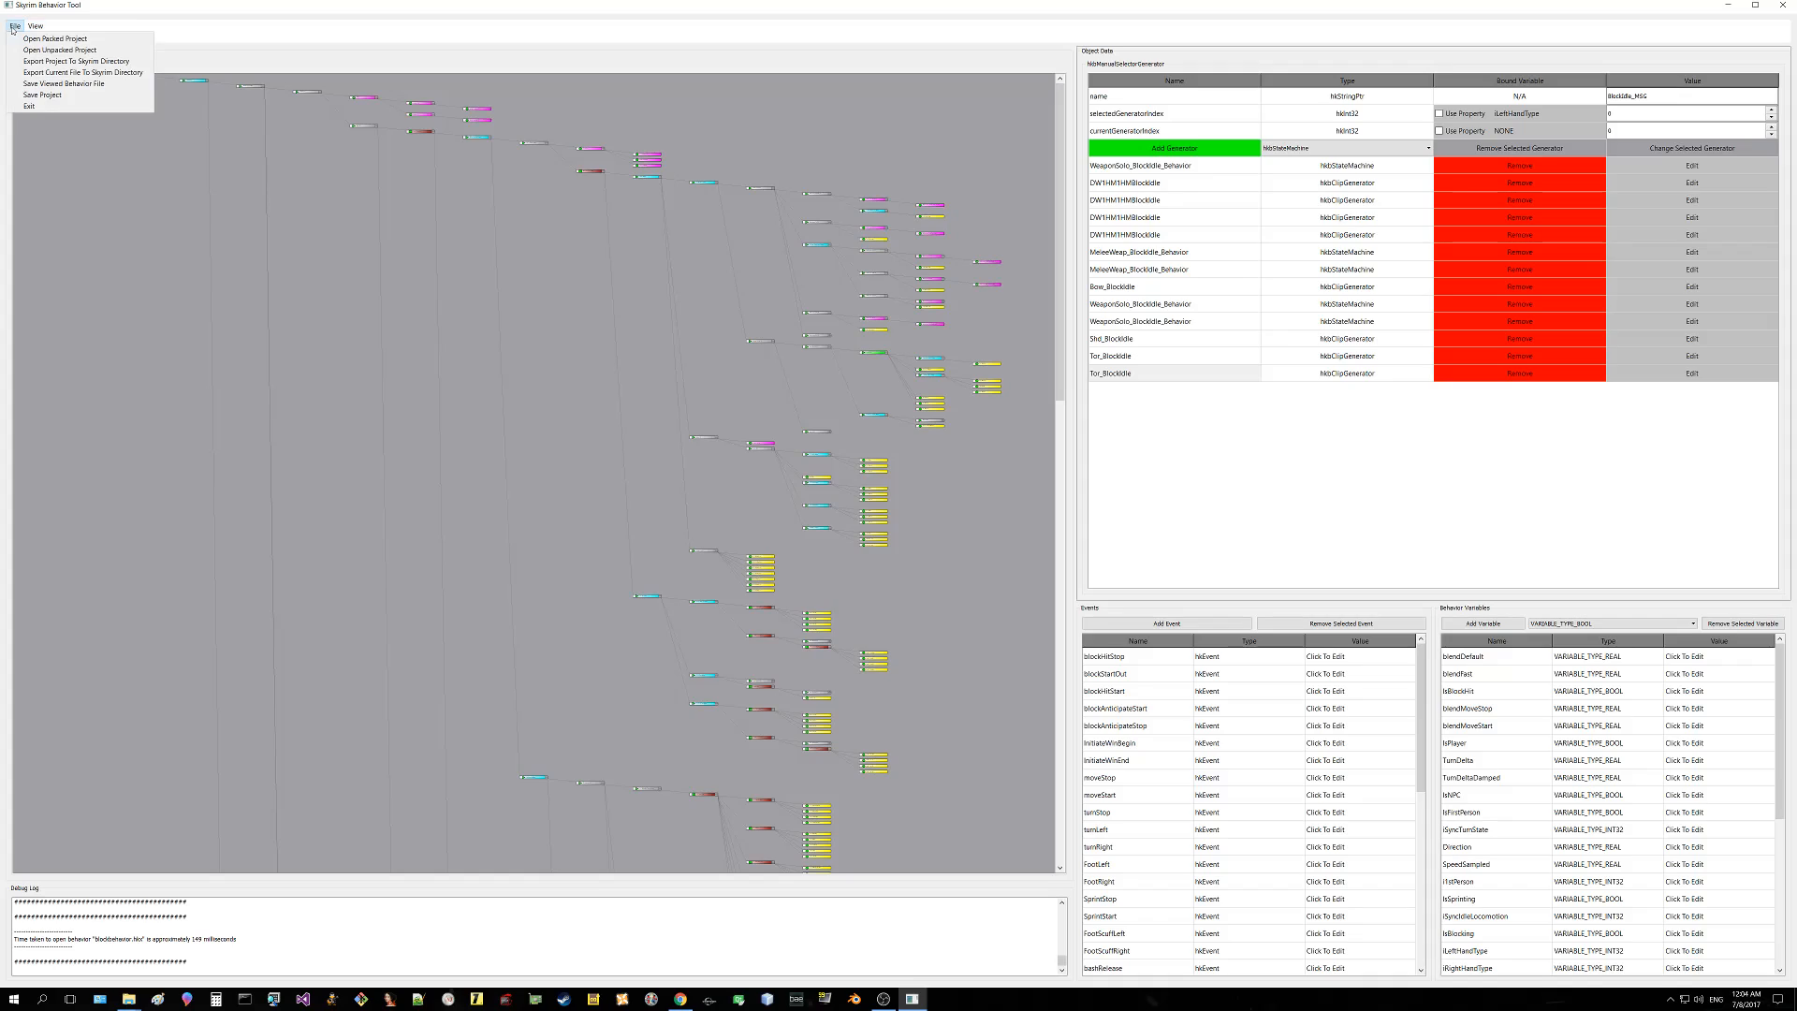
click(36, 84)
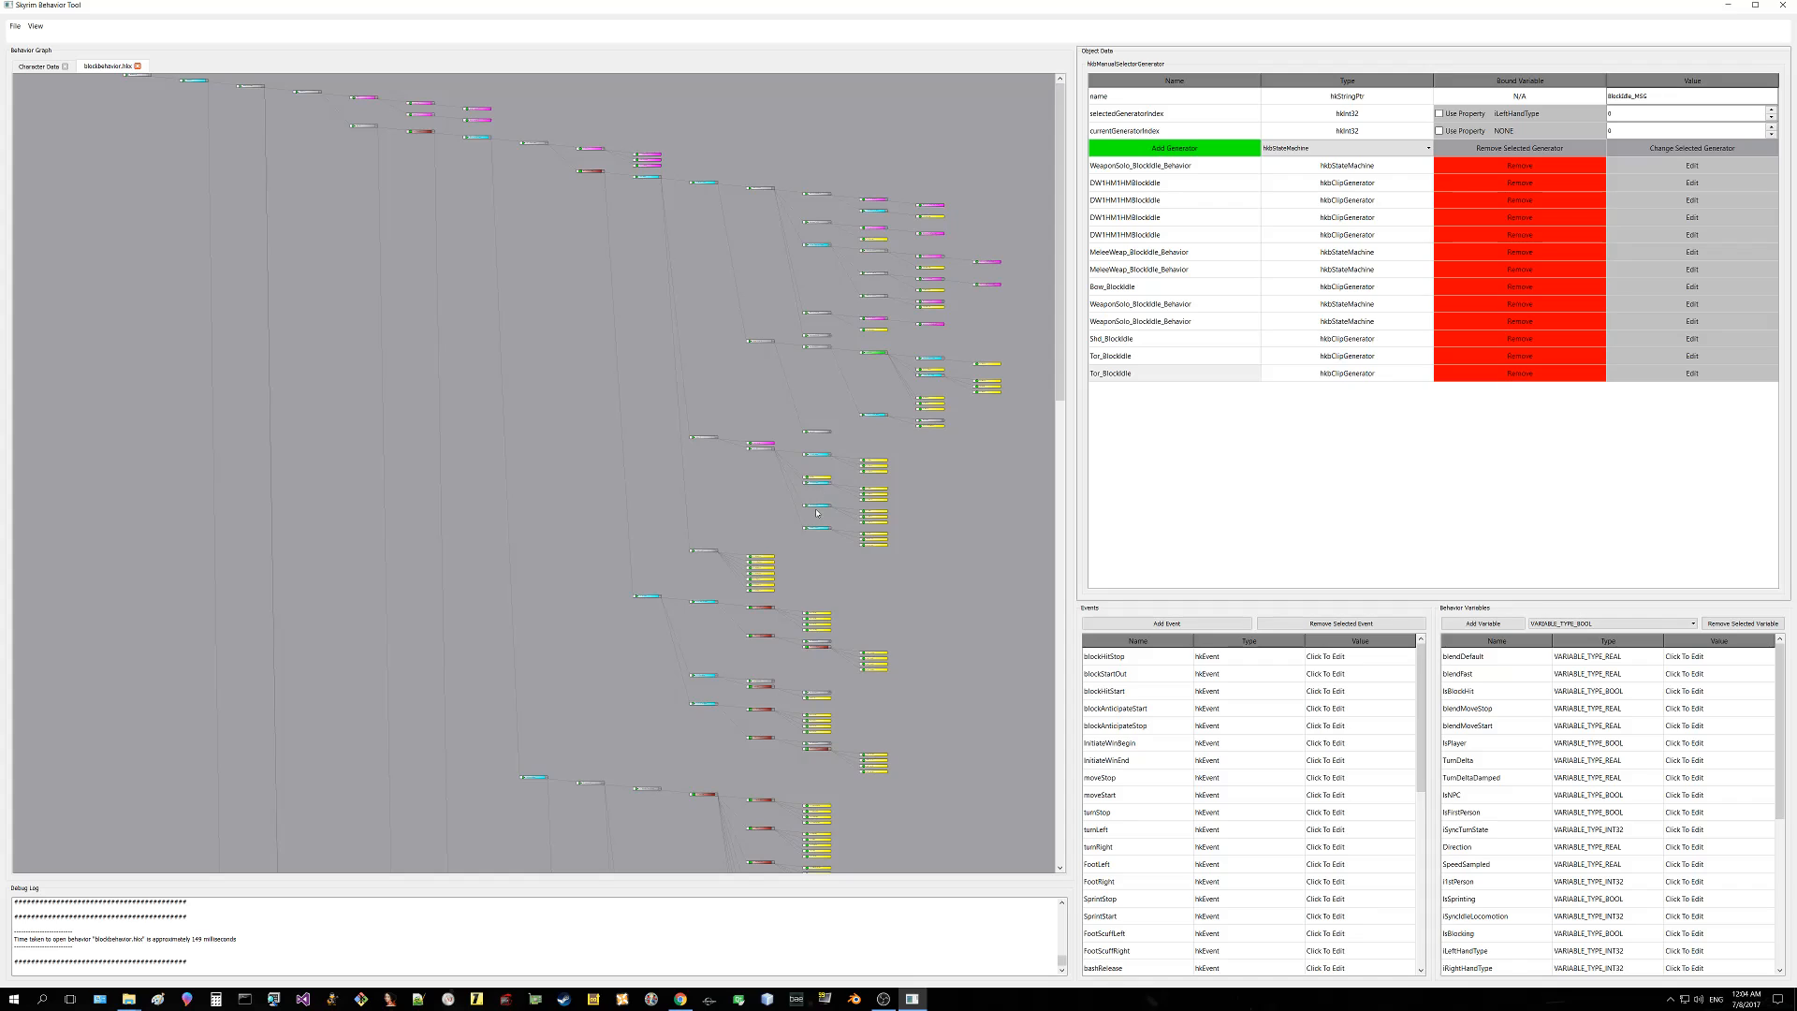
click(1728, 6)
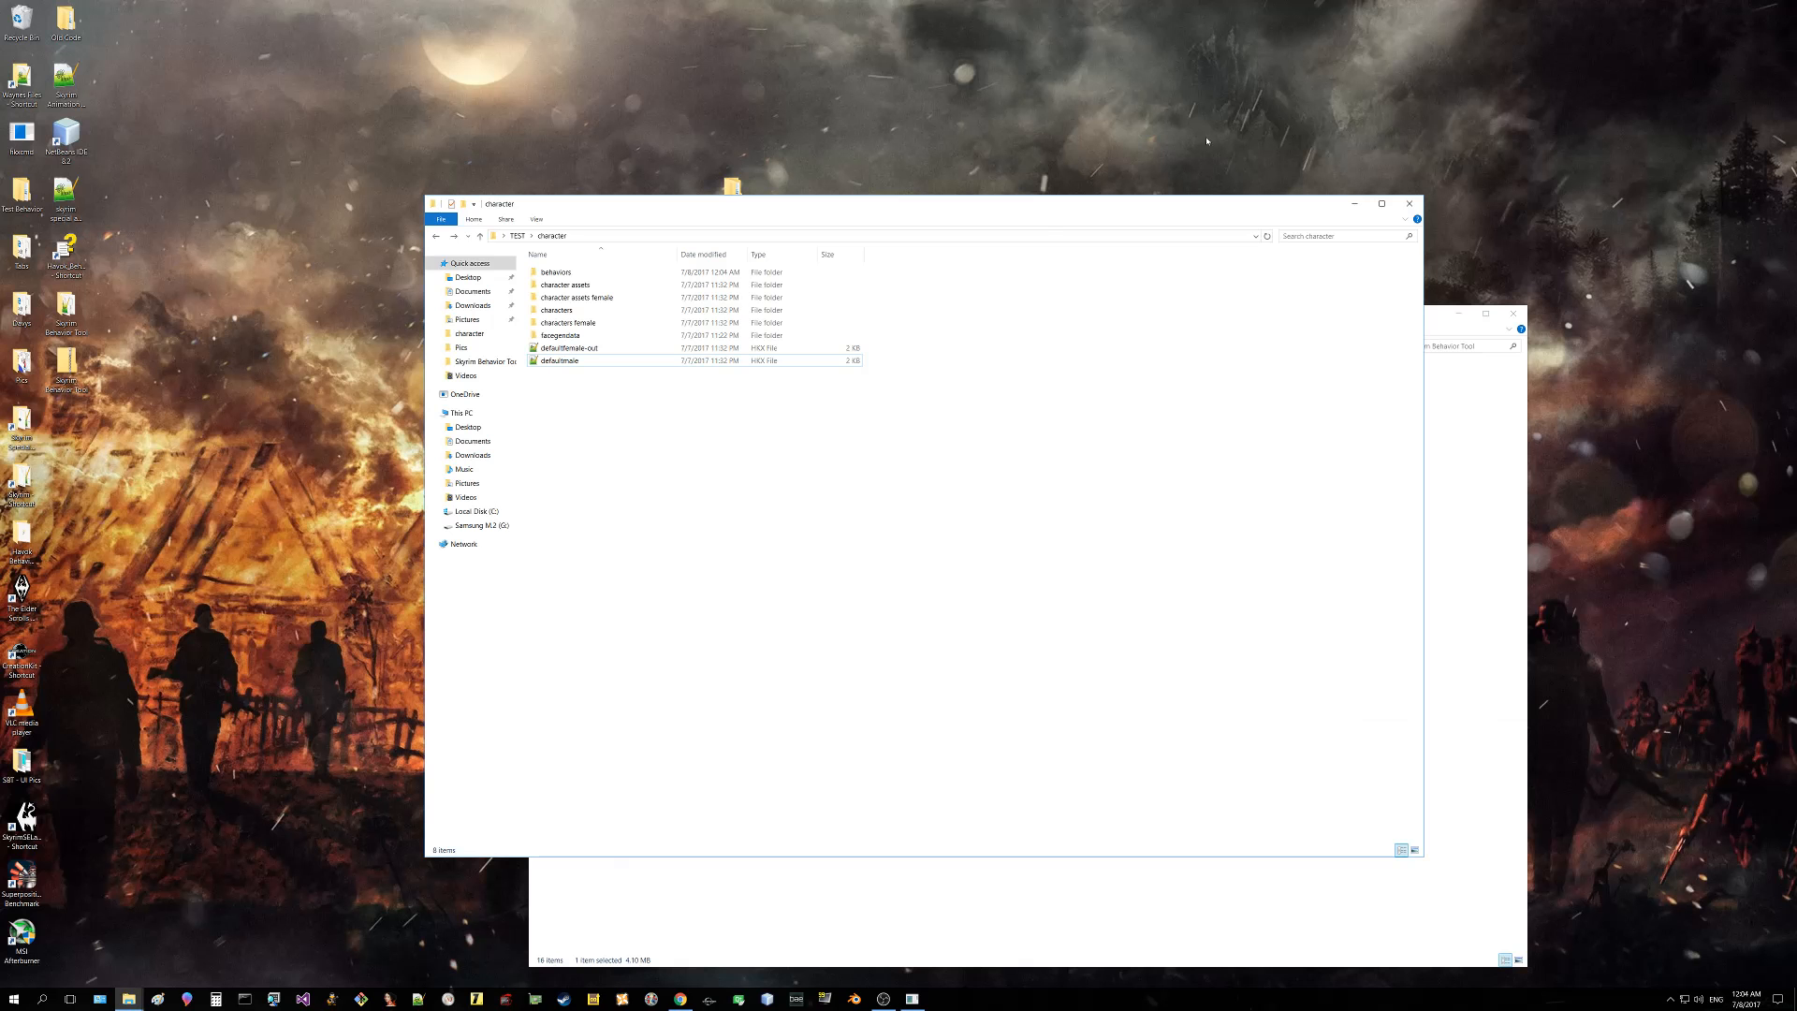
double_click(556, 272)
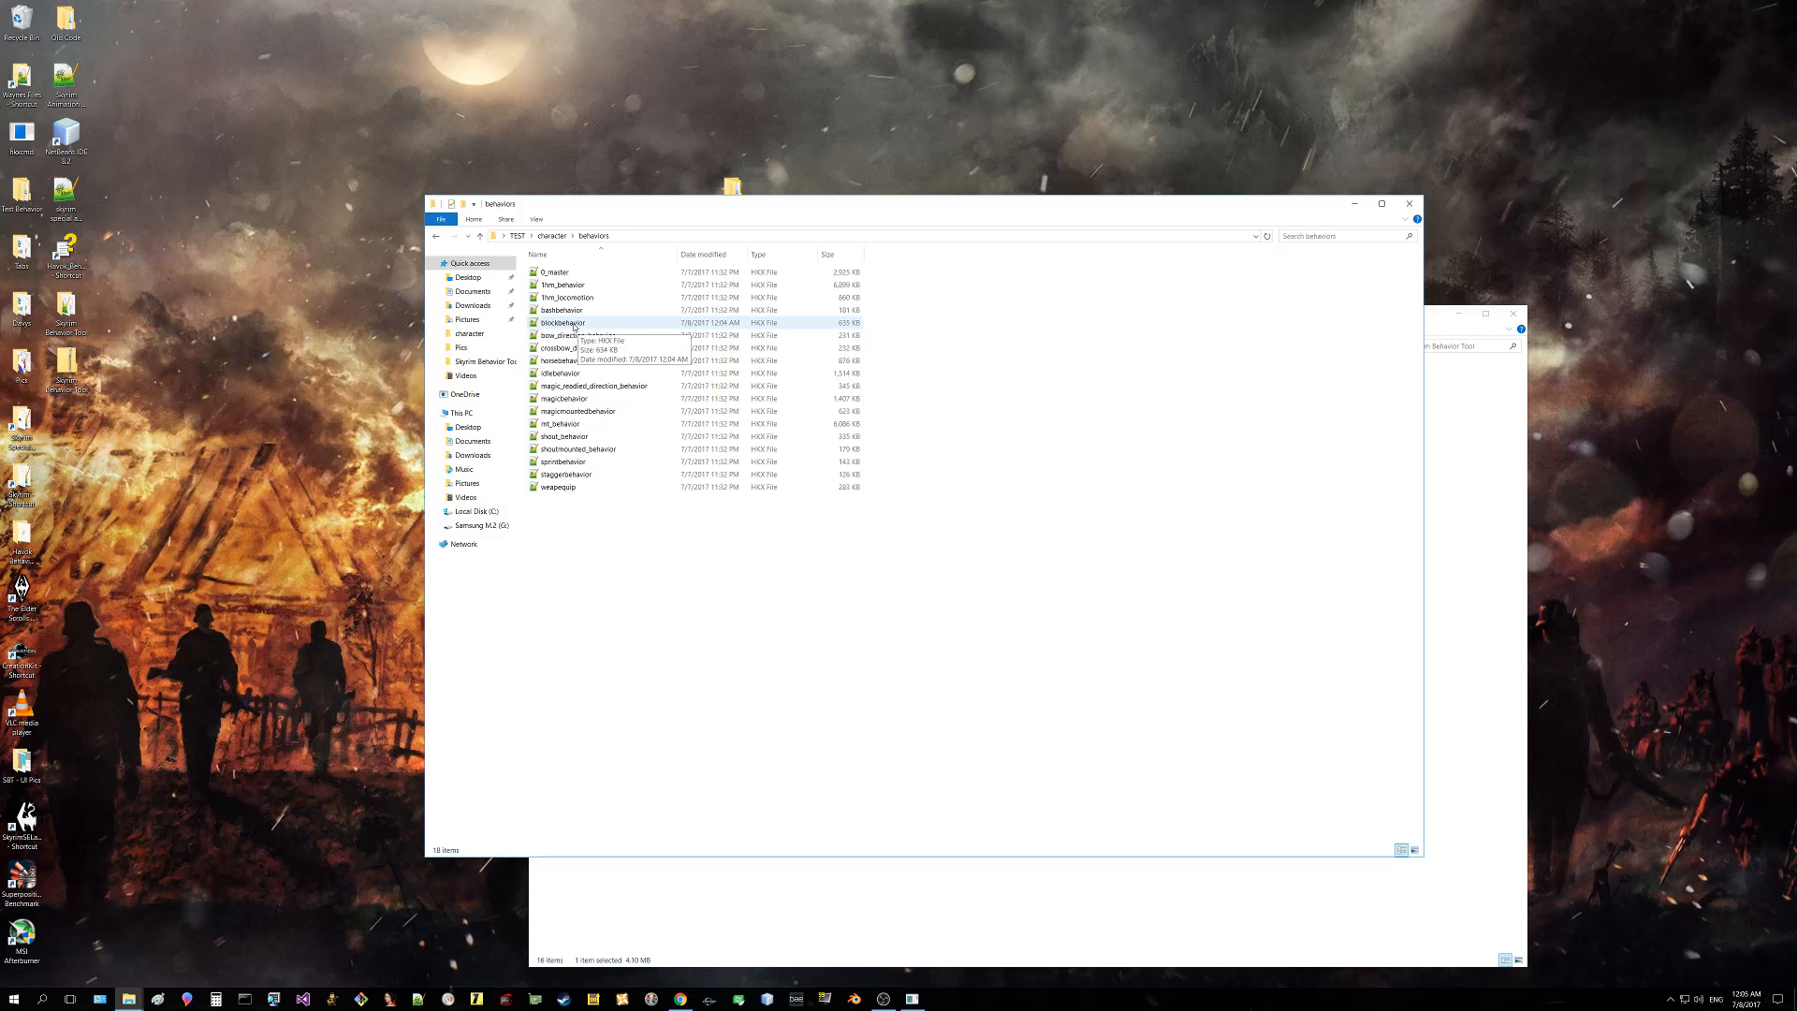
double_click(574, 324)
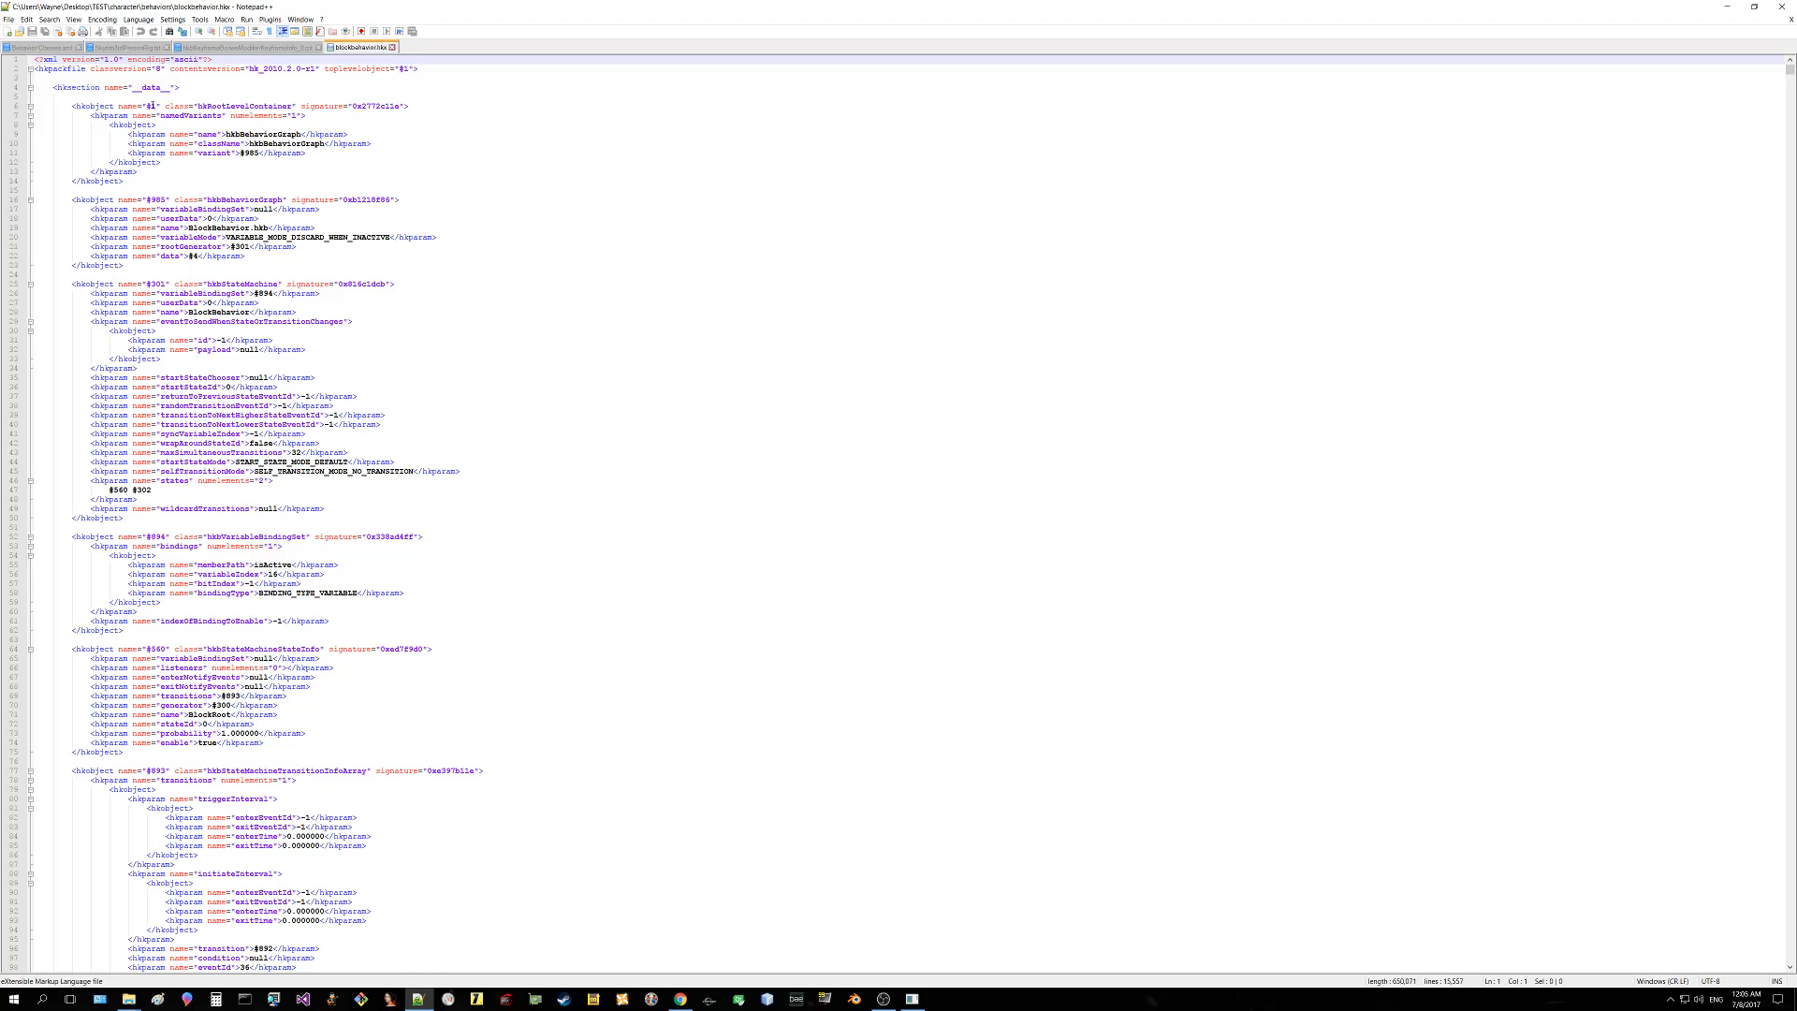
Step: Examine the opening XML objects of the saved file, from hkRootLevelContainer through the behavior graph, state machine and transition entries
double_click(151, 106)
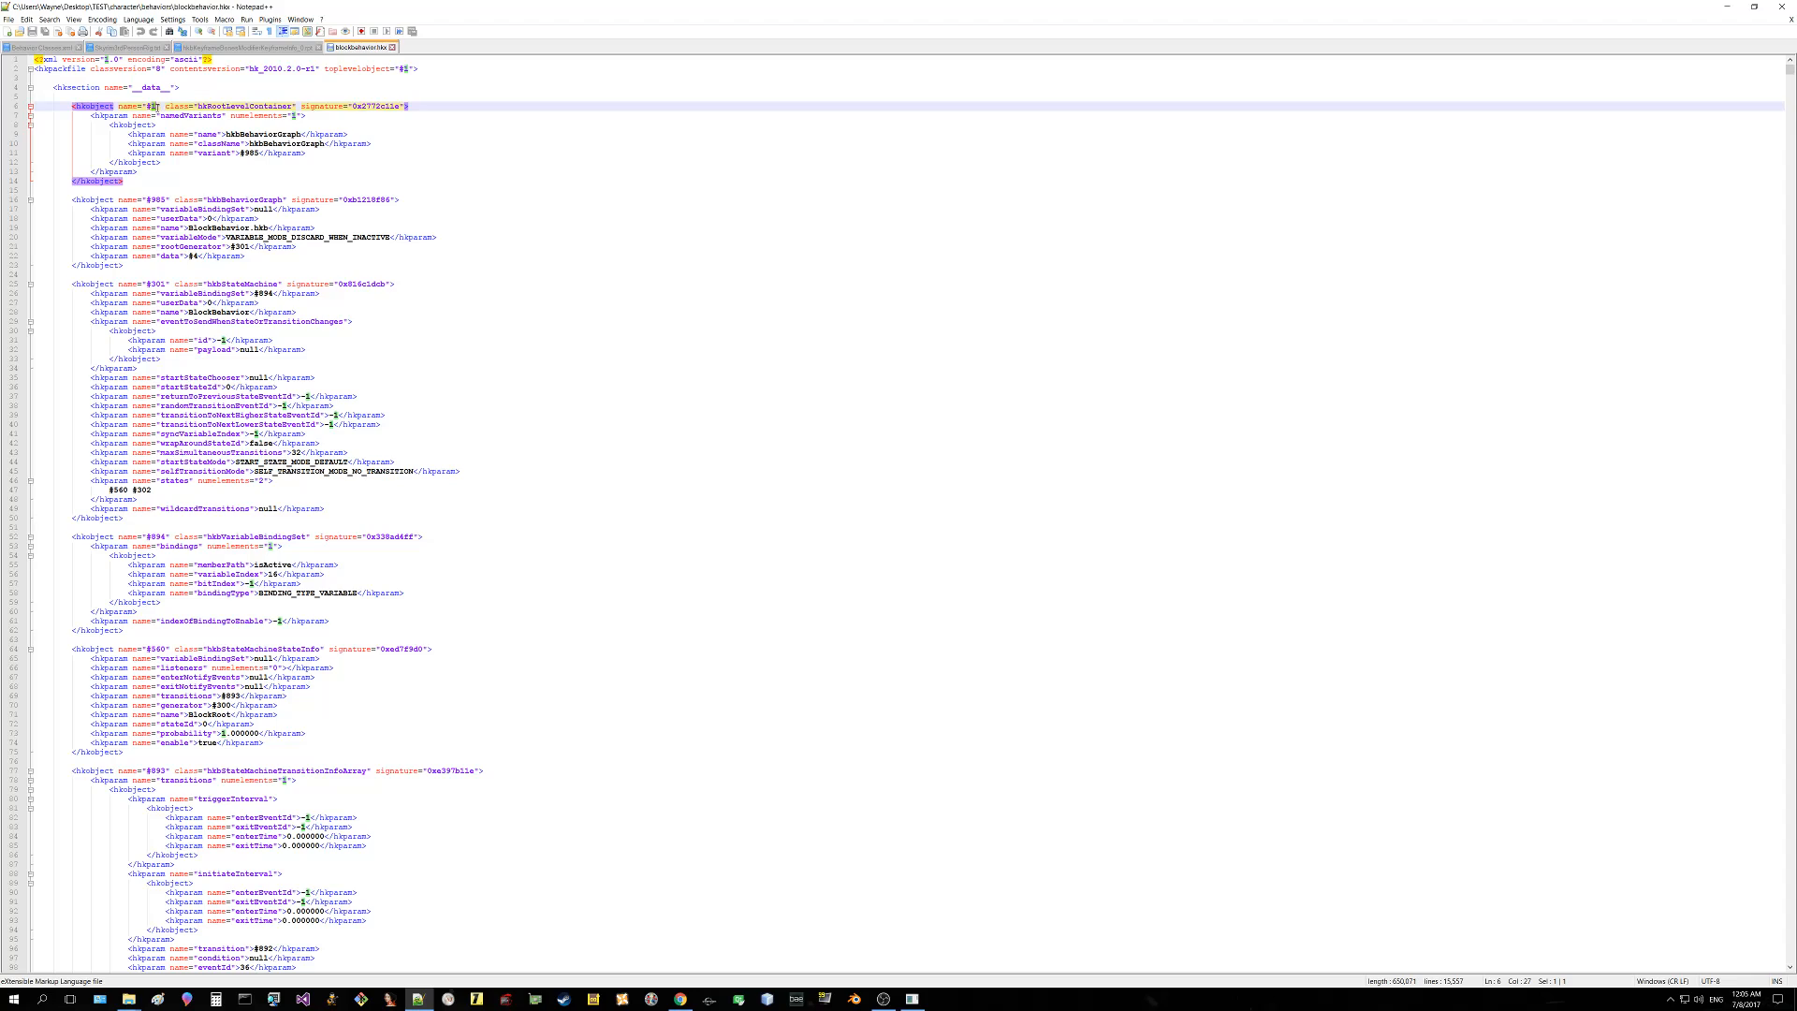
double_click(225, 106)
click(316, 164)
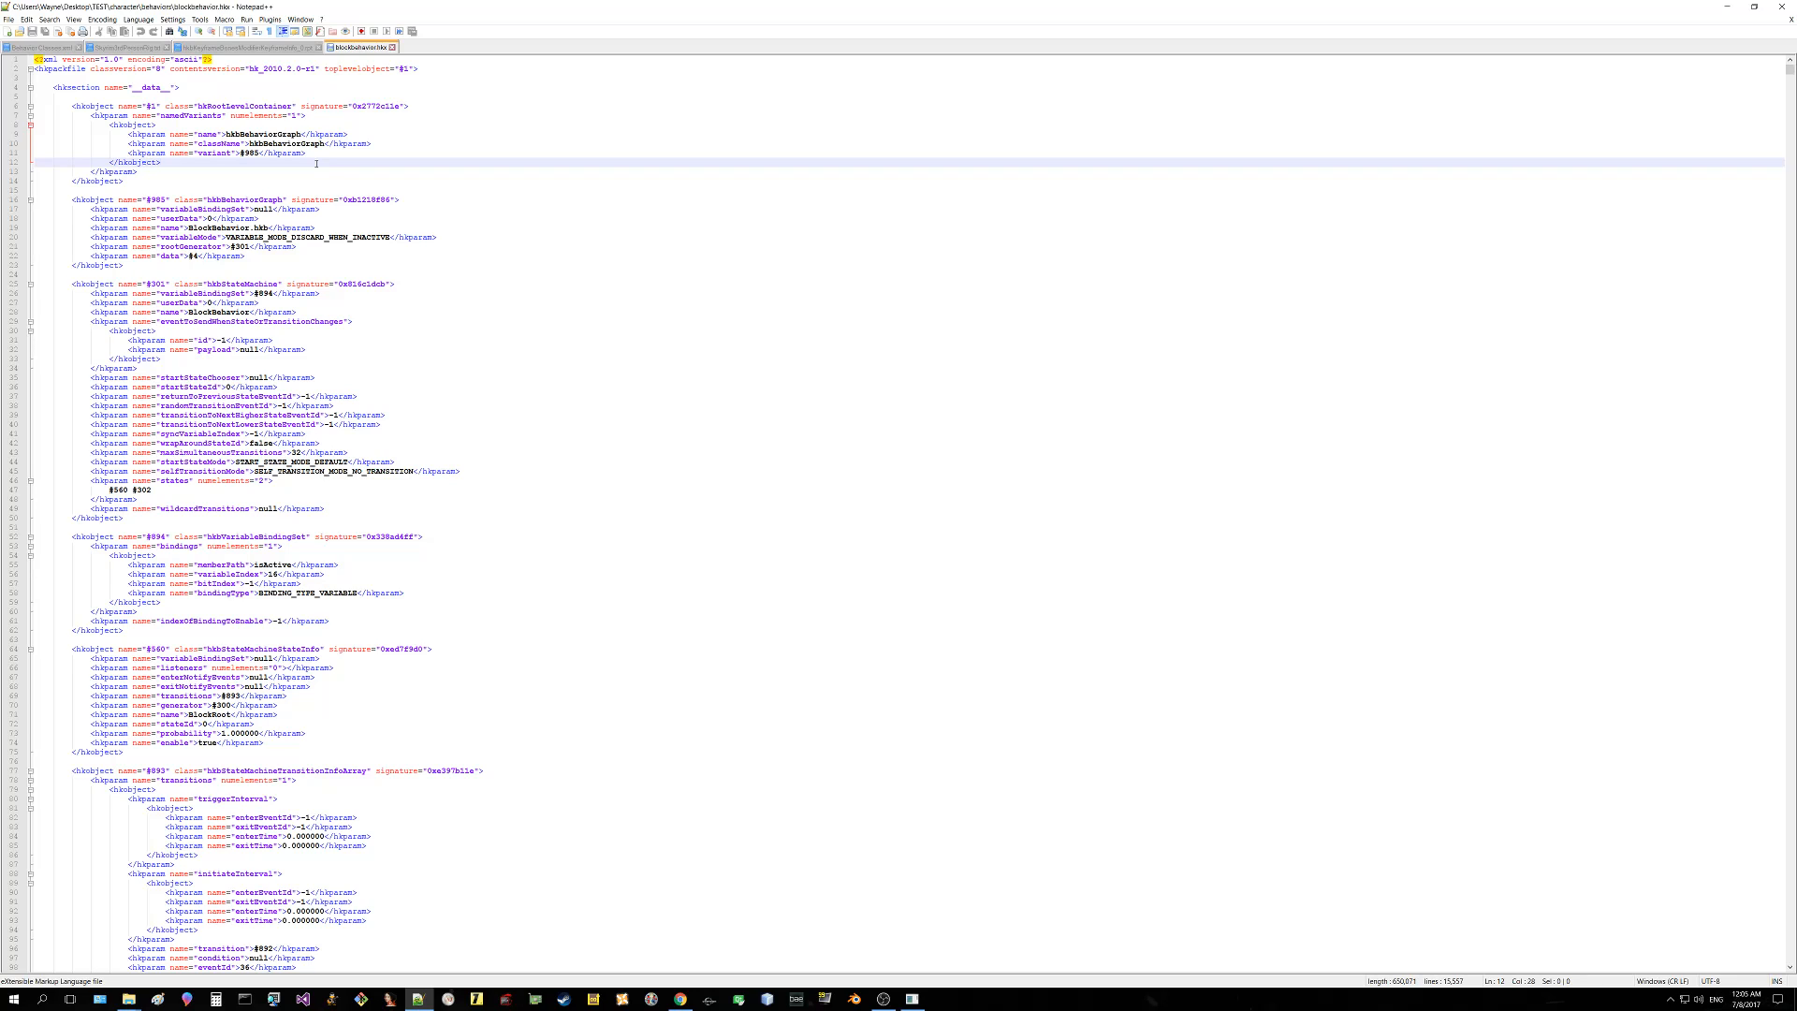
scroll(422, 241, down, 6)
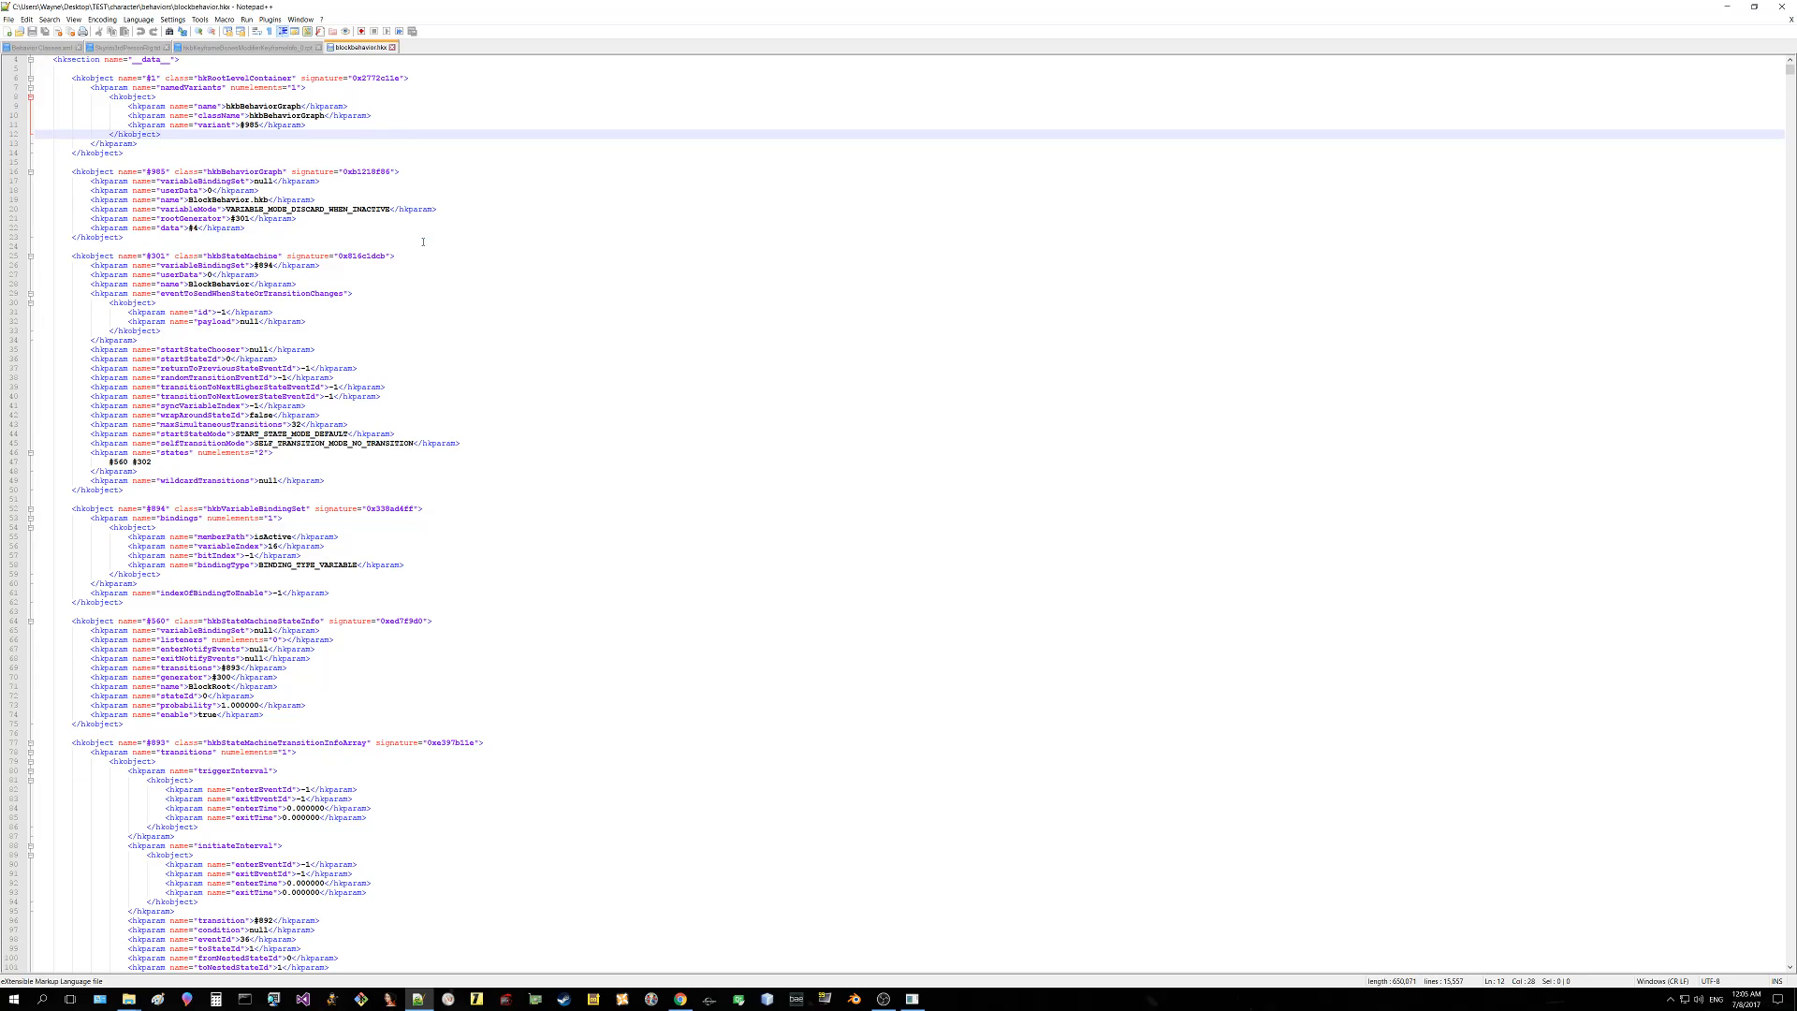
scroll(423, 241, up, 6)
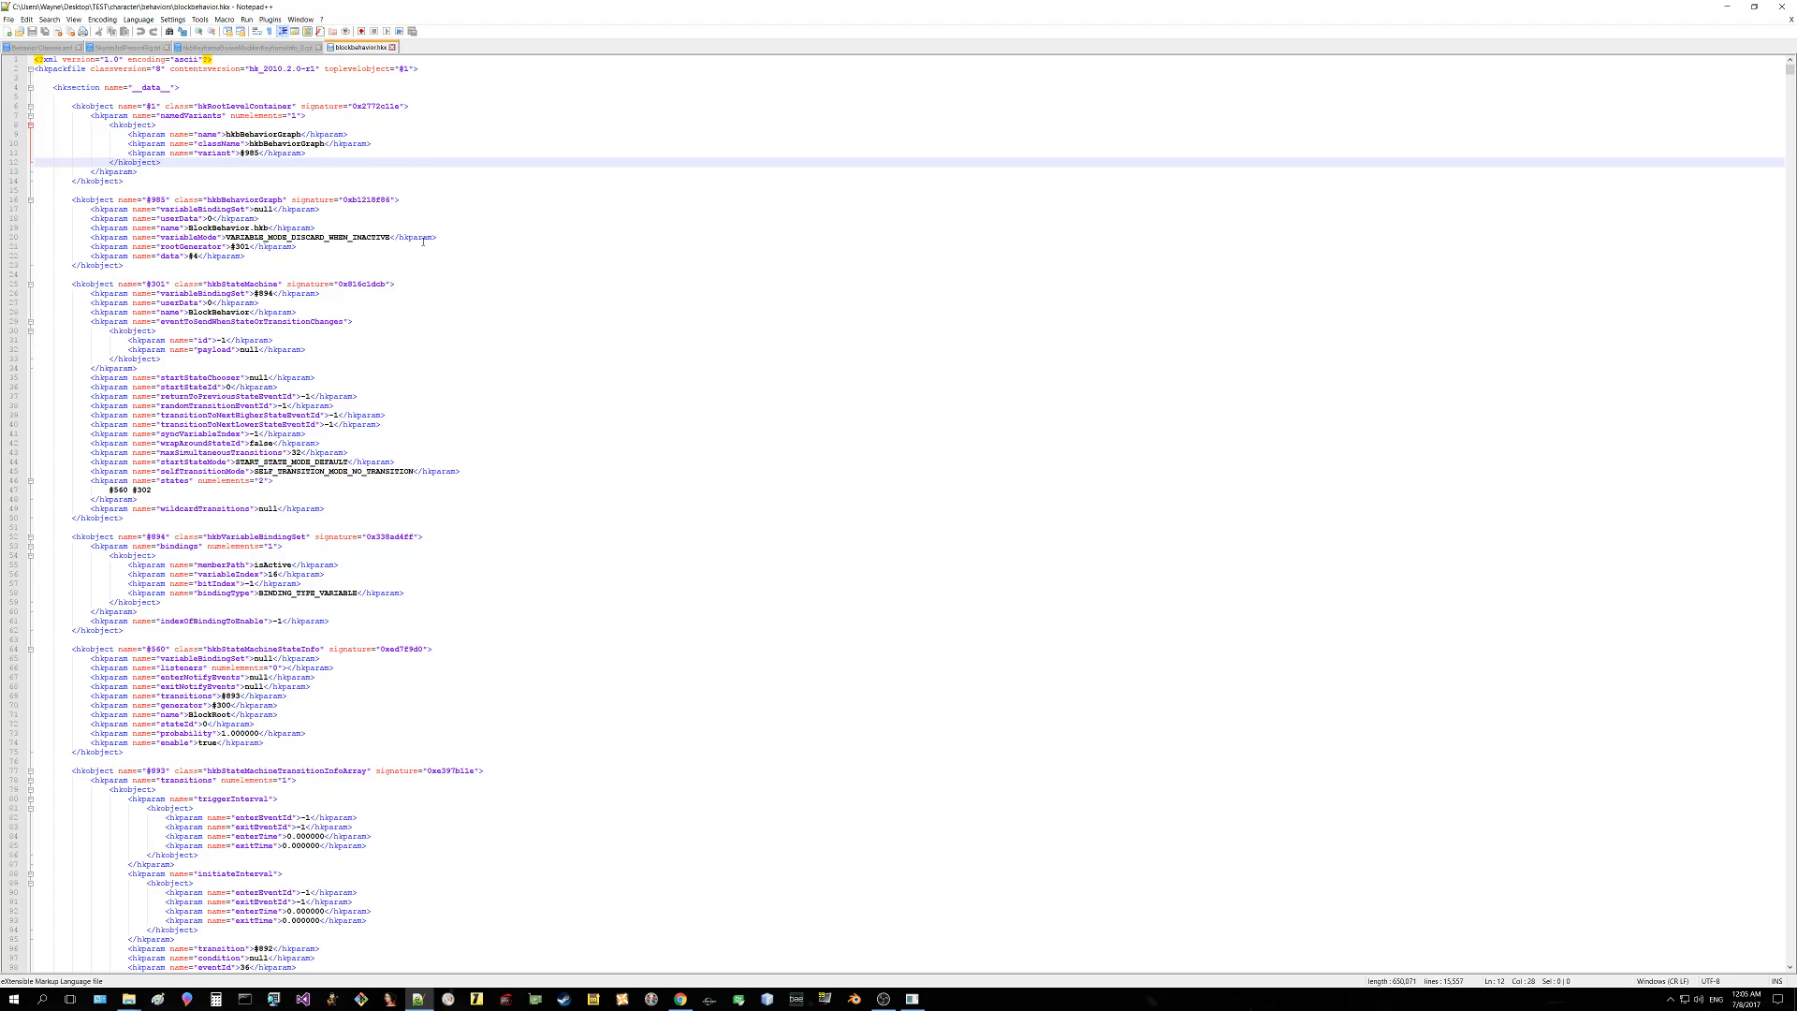
scroll(422, 241, down, 2)
scroll(422, 241, up, 2)
click(427, 184)
scroll(440, 184, down, 3)
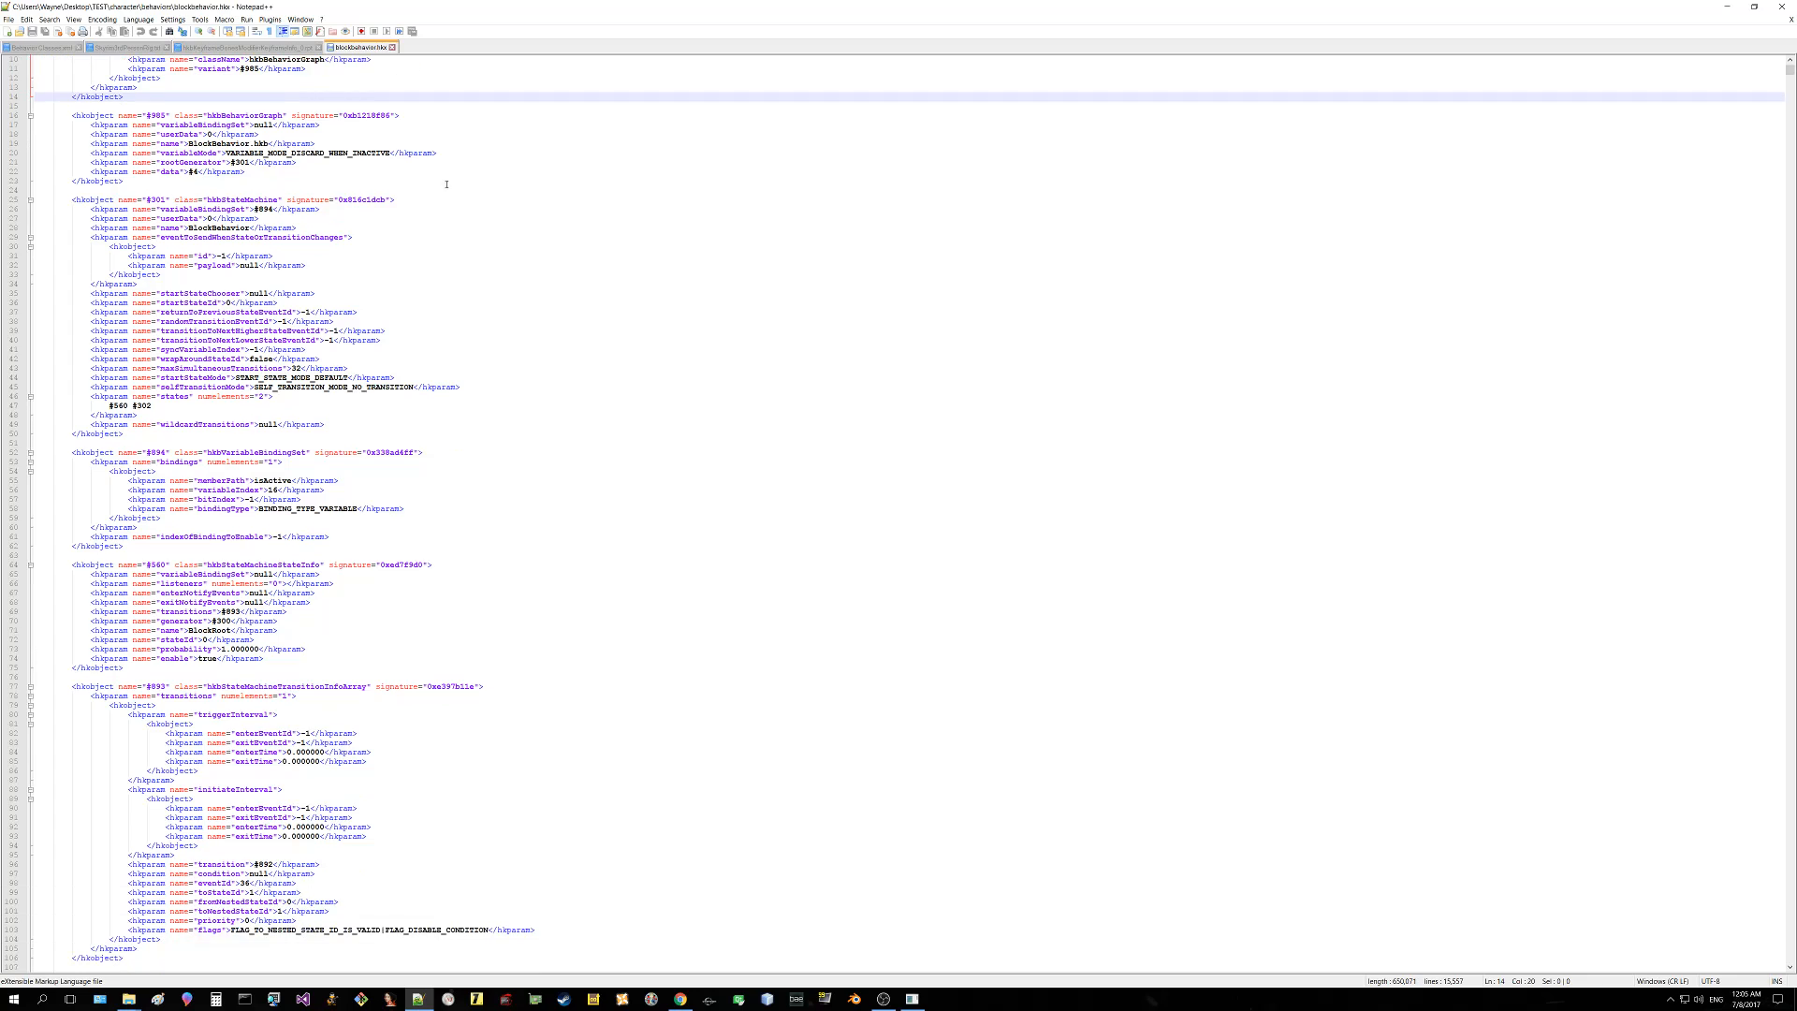
scroll(492, 262, down, 9)
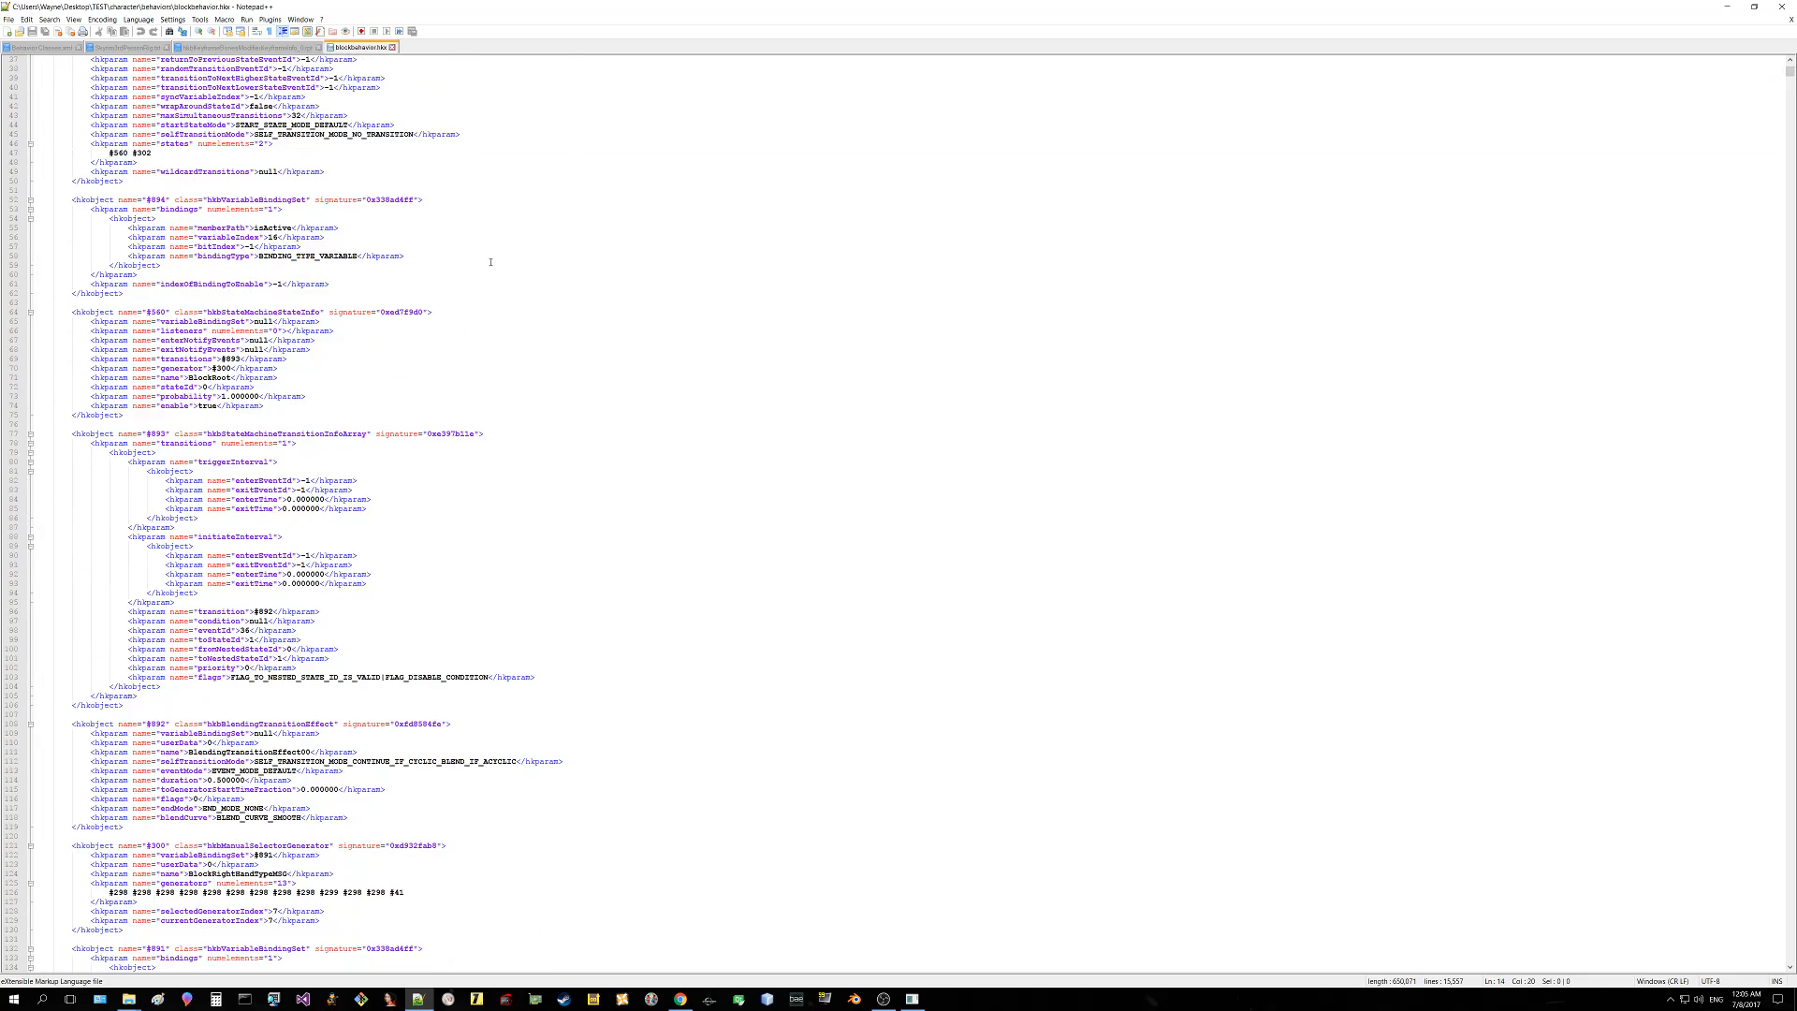
Step: Fold all XML levels and unfold only the hkpackfile and __data__ sections to list the hkobject entries
click(73, 19)
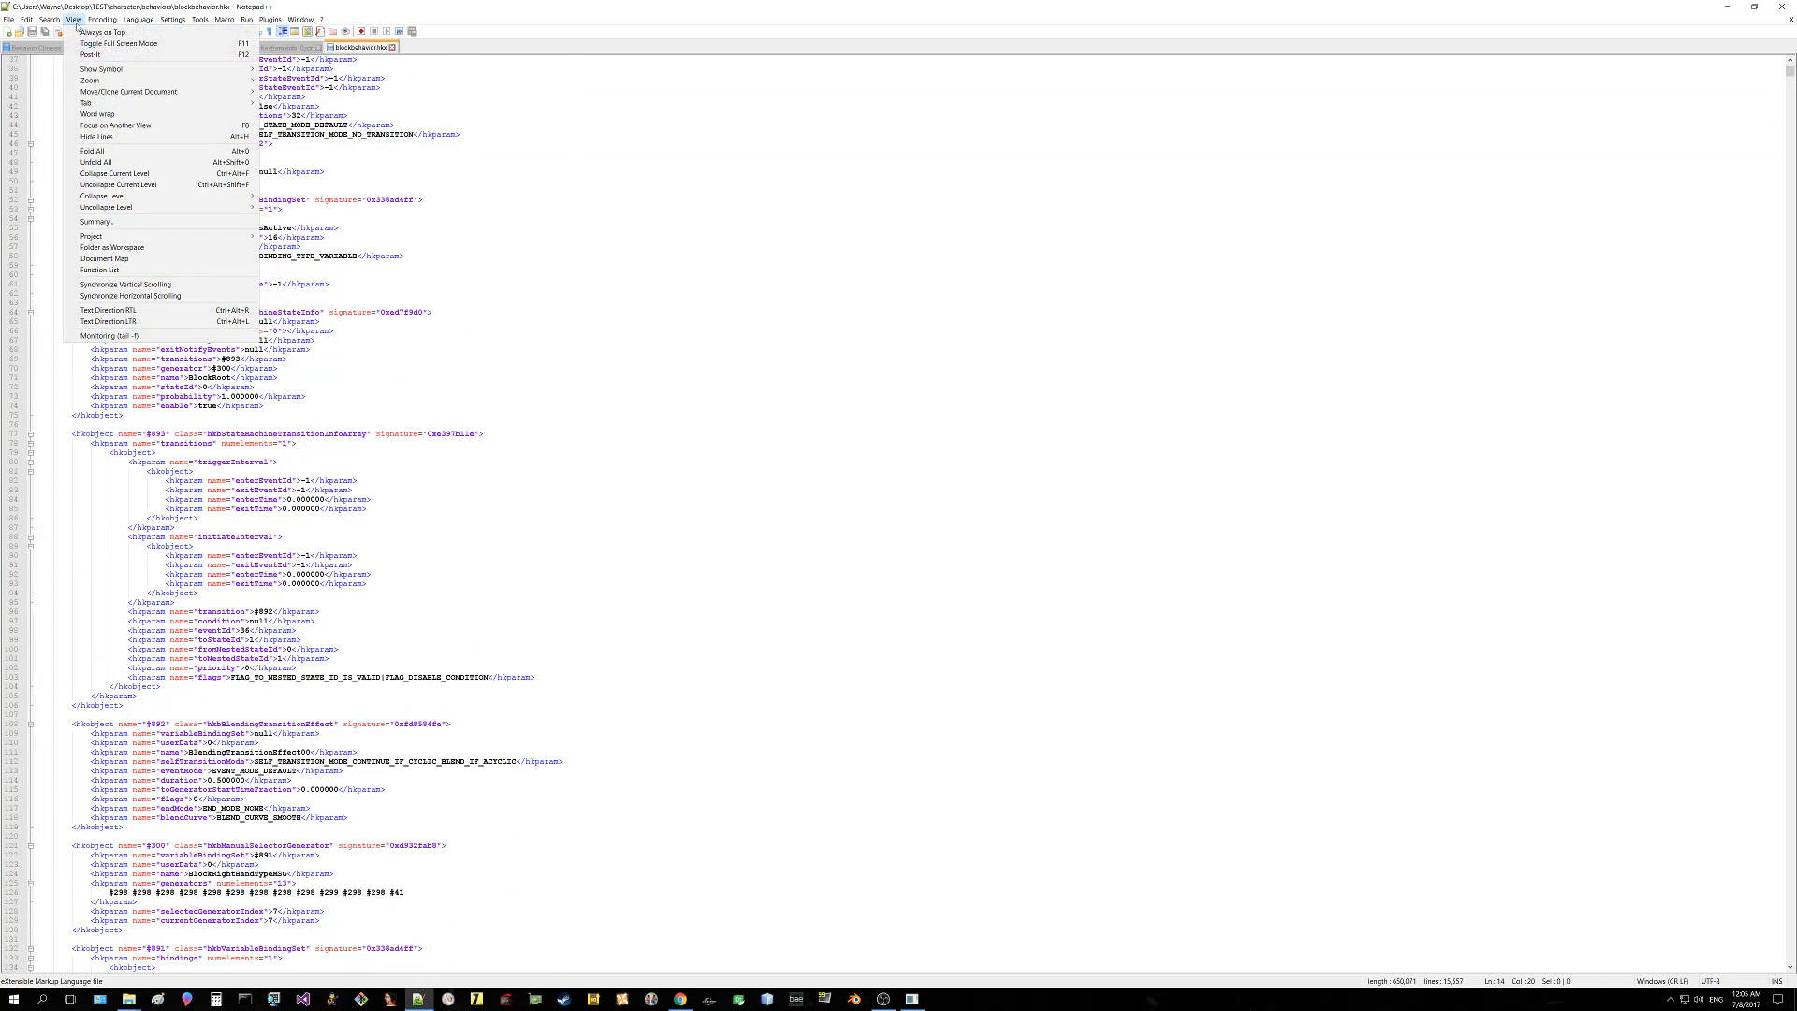
click(110, 150)
click(38, 68)
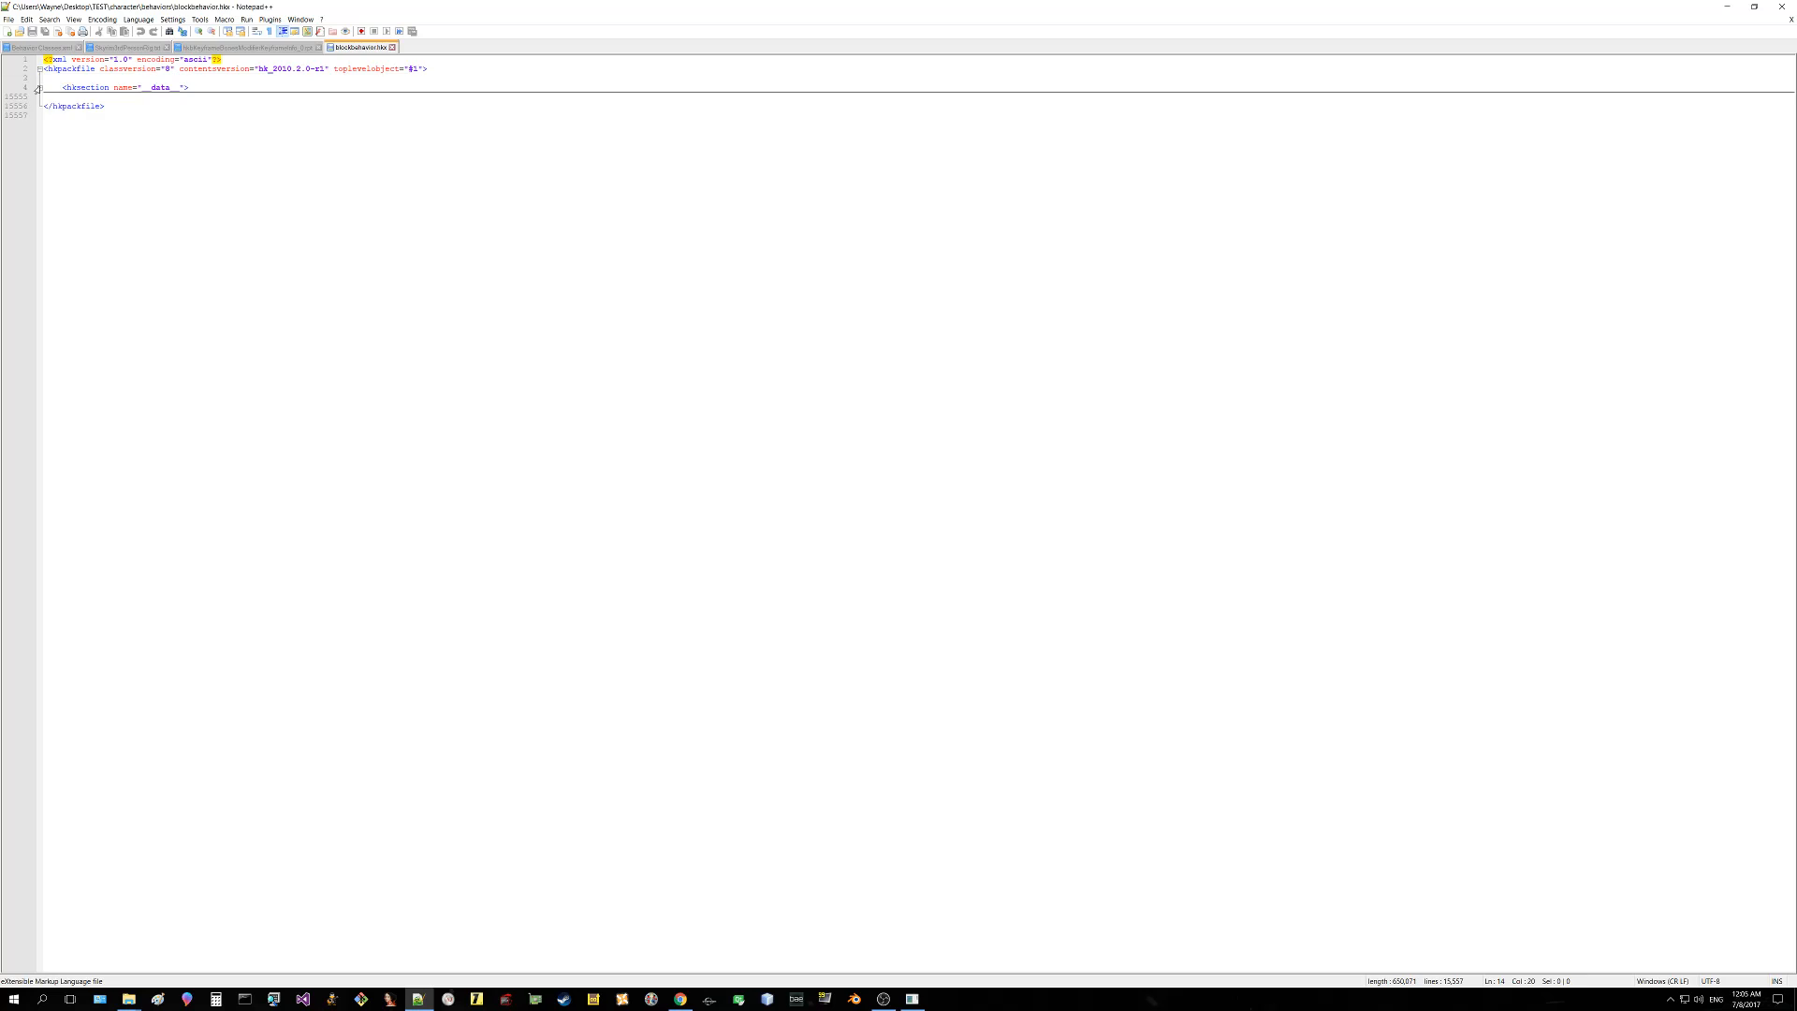
click(39, 87)
scroll(206, 208, down, 12)
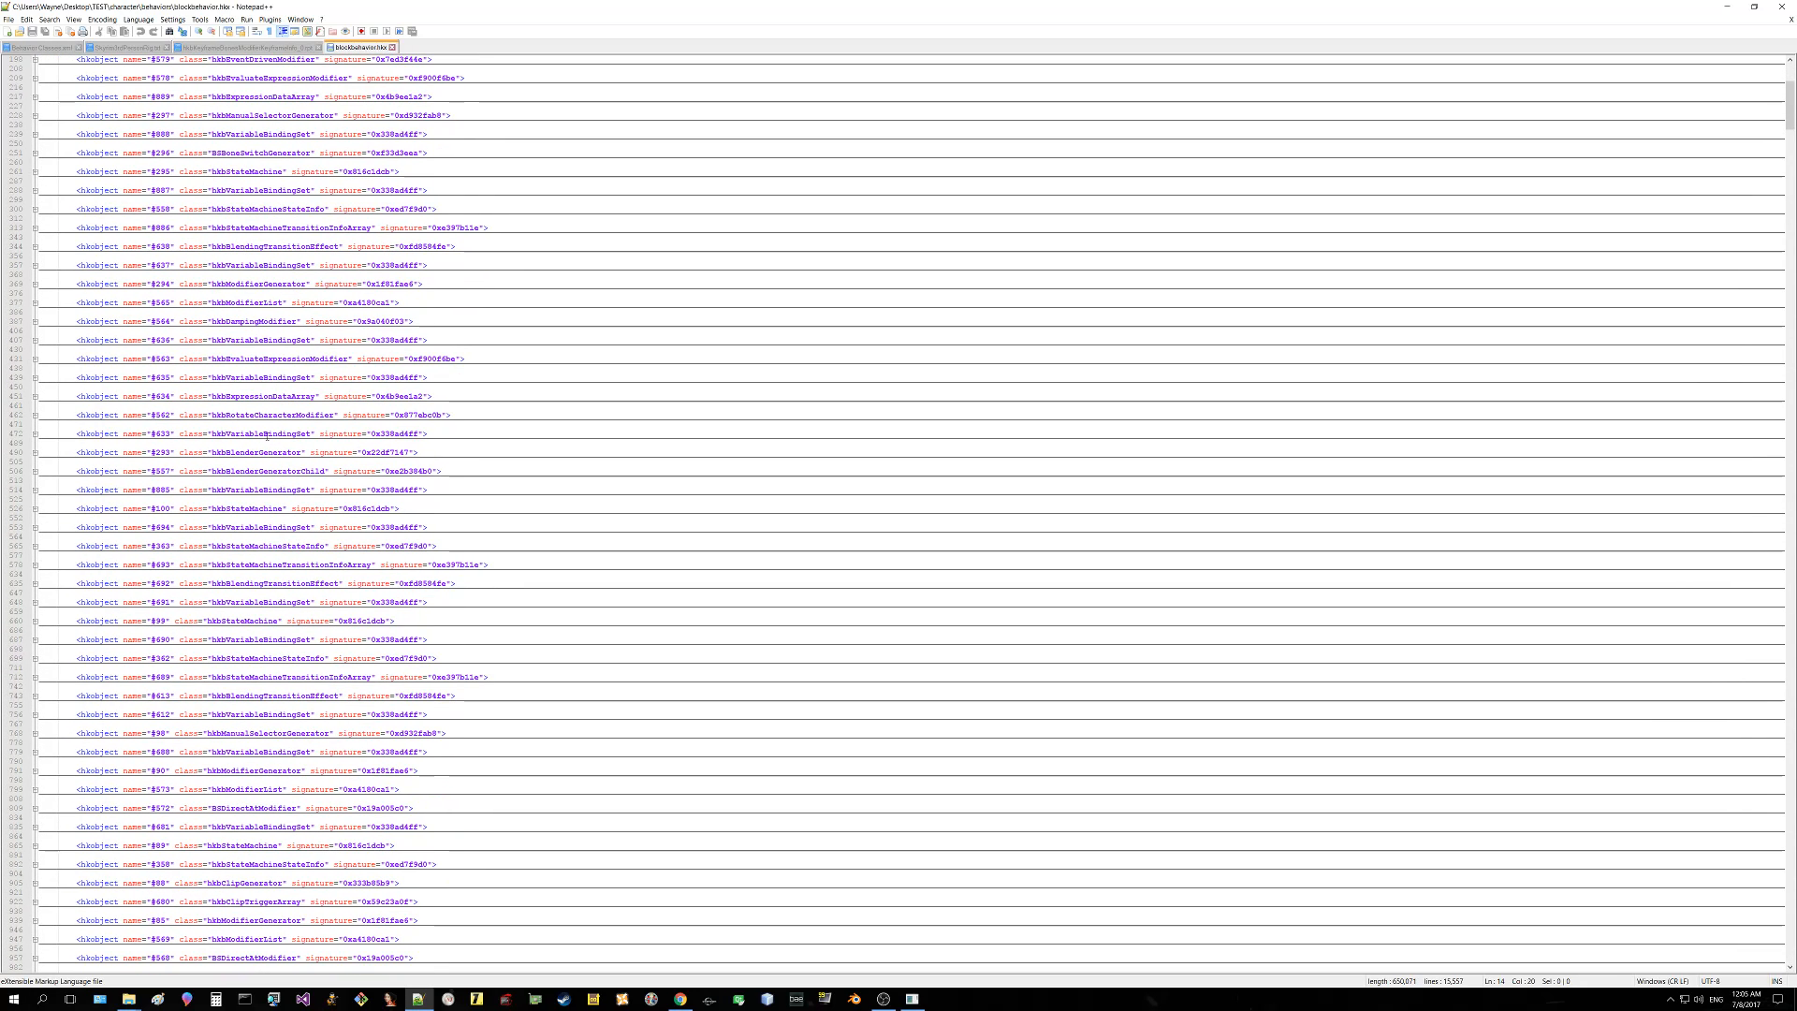
Step: Inspect the parameters of the hkbModifierGenerator object #90 in the folded list and close the file
scroll(207, 208, down, 8)
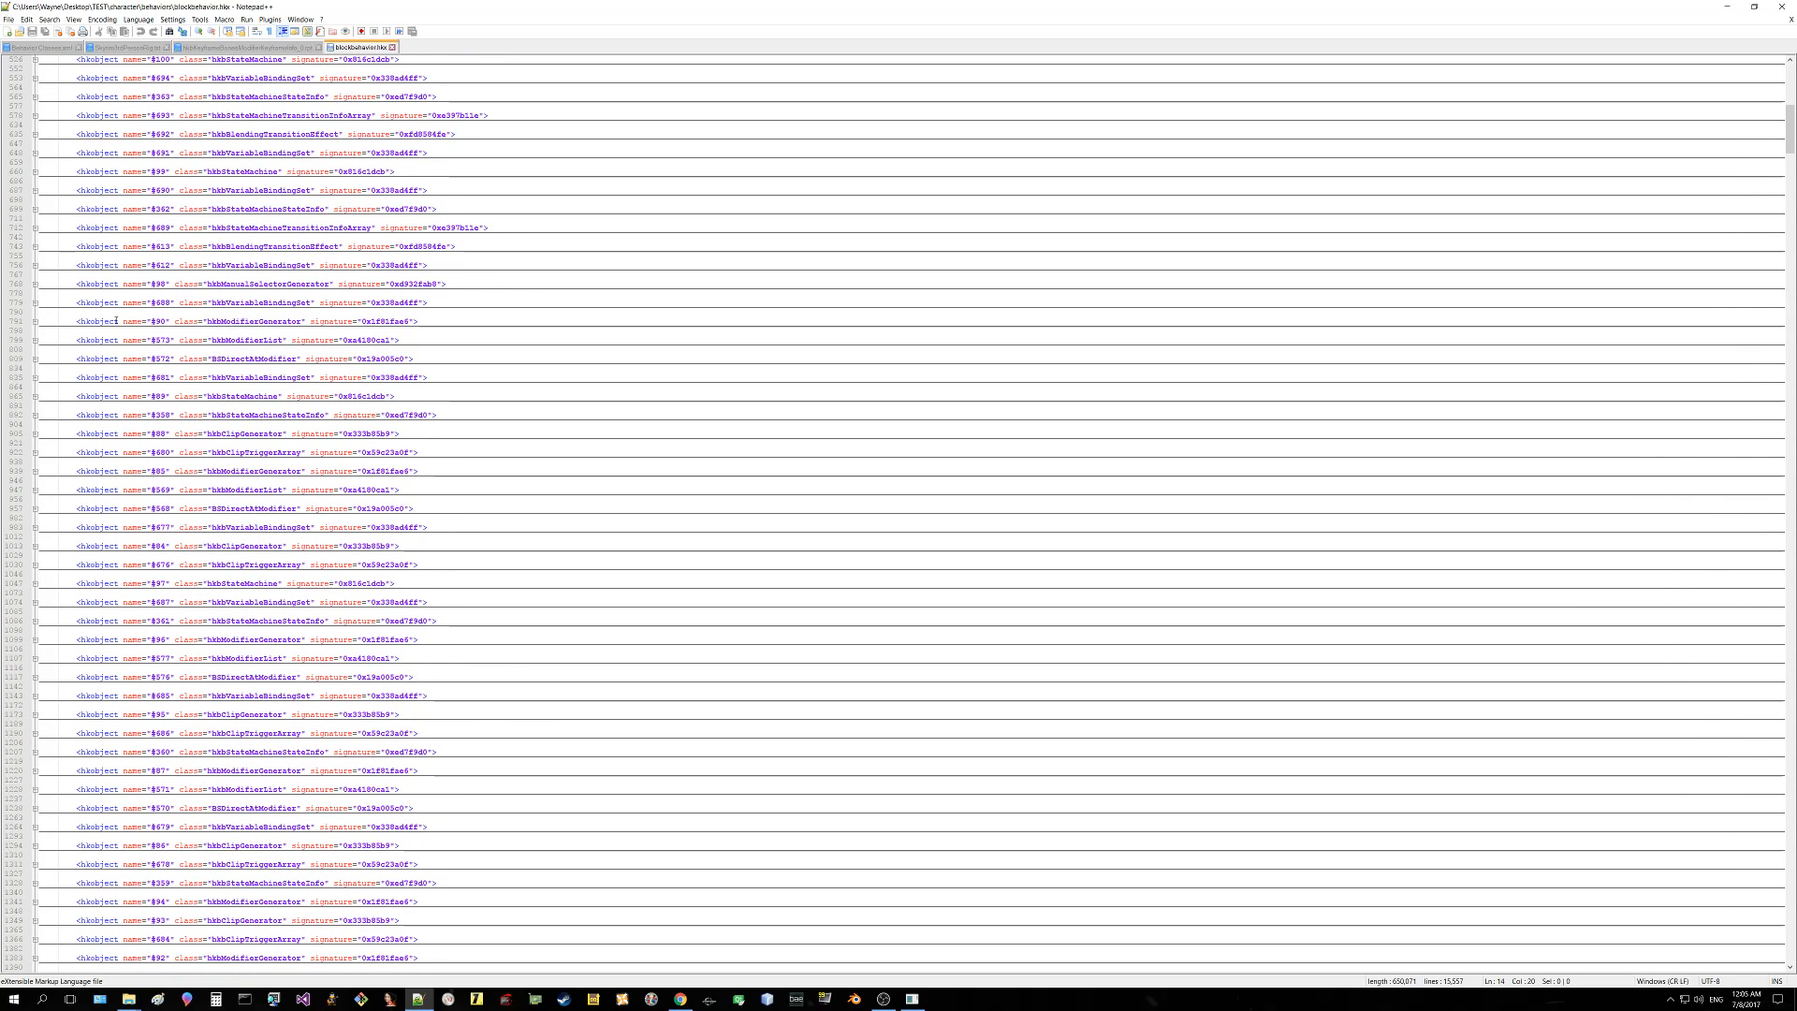
click(34, 321)
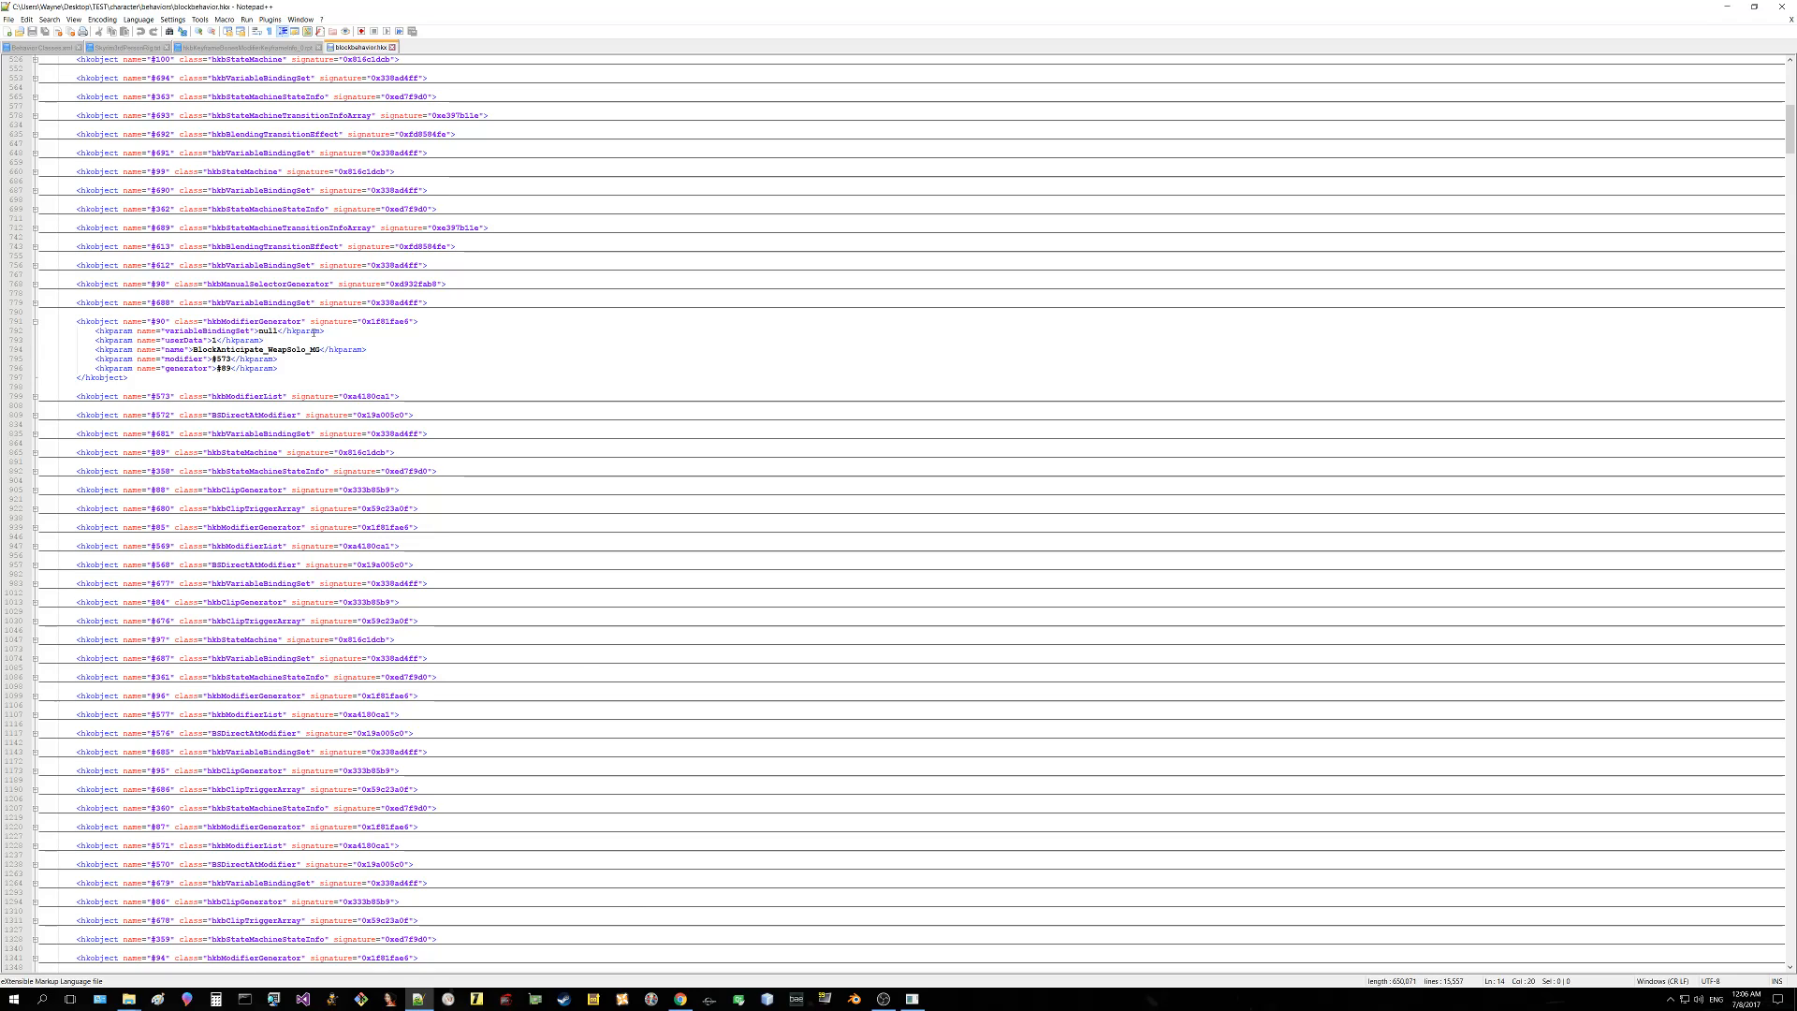
click(392, 47)
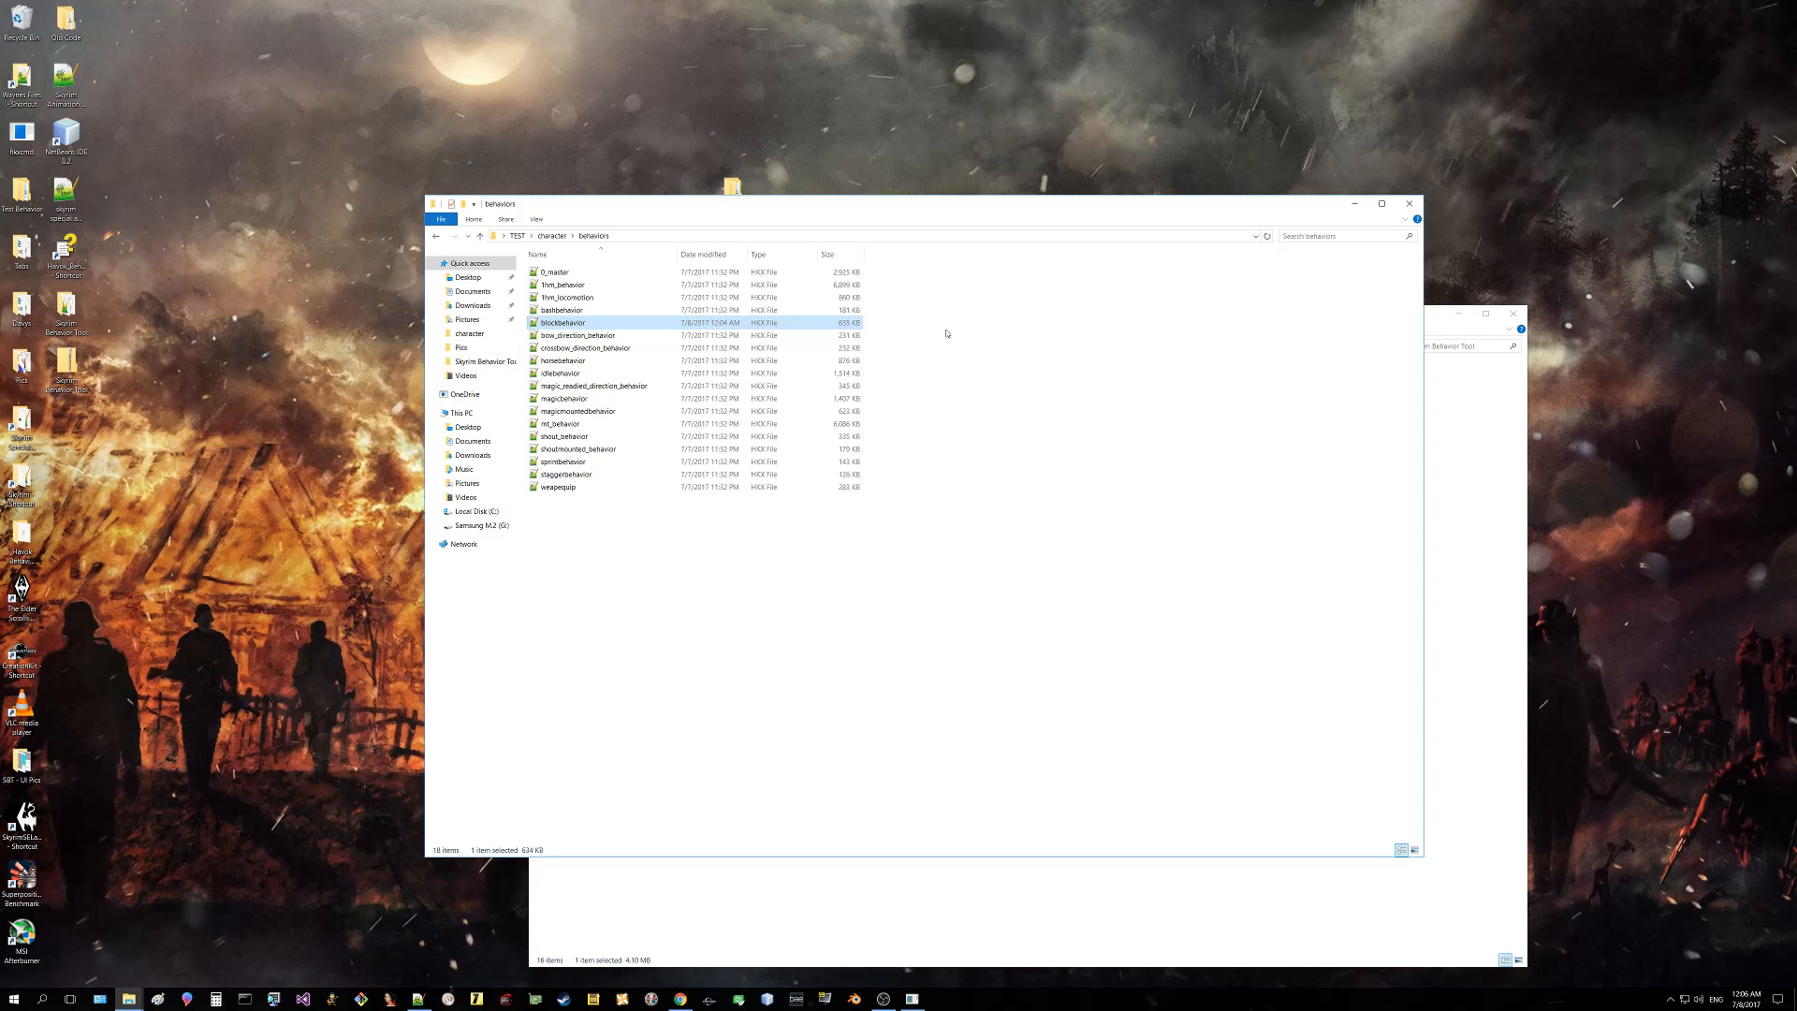
click(1354, 206)
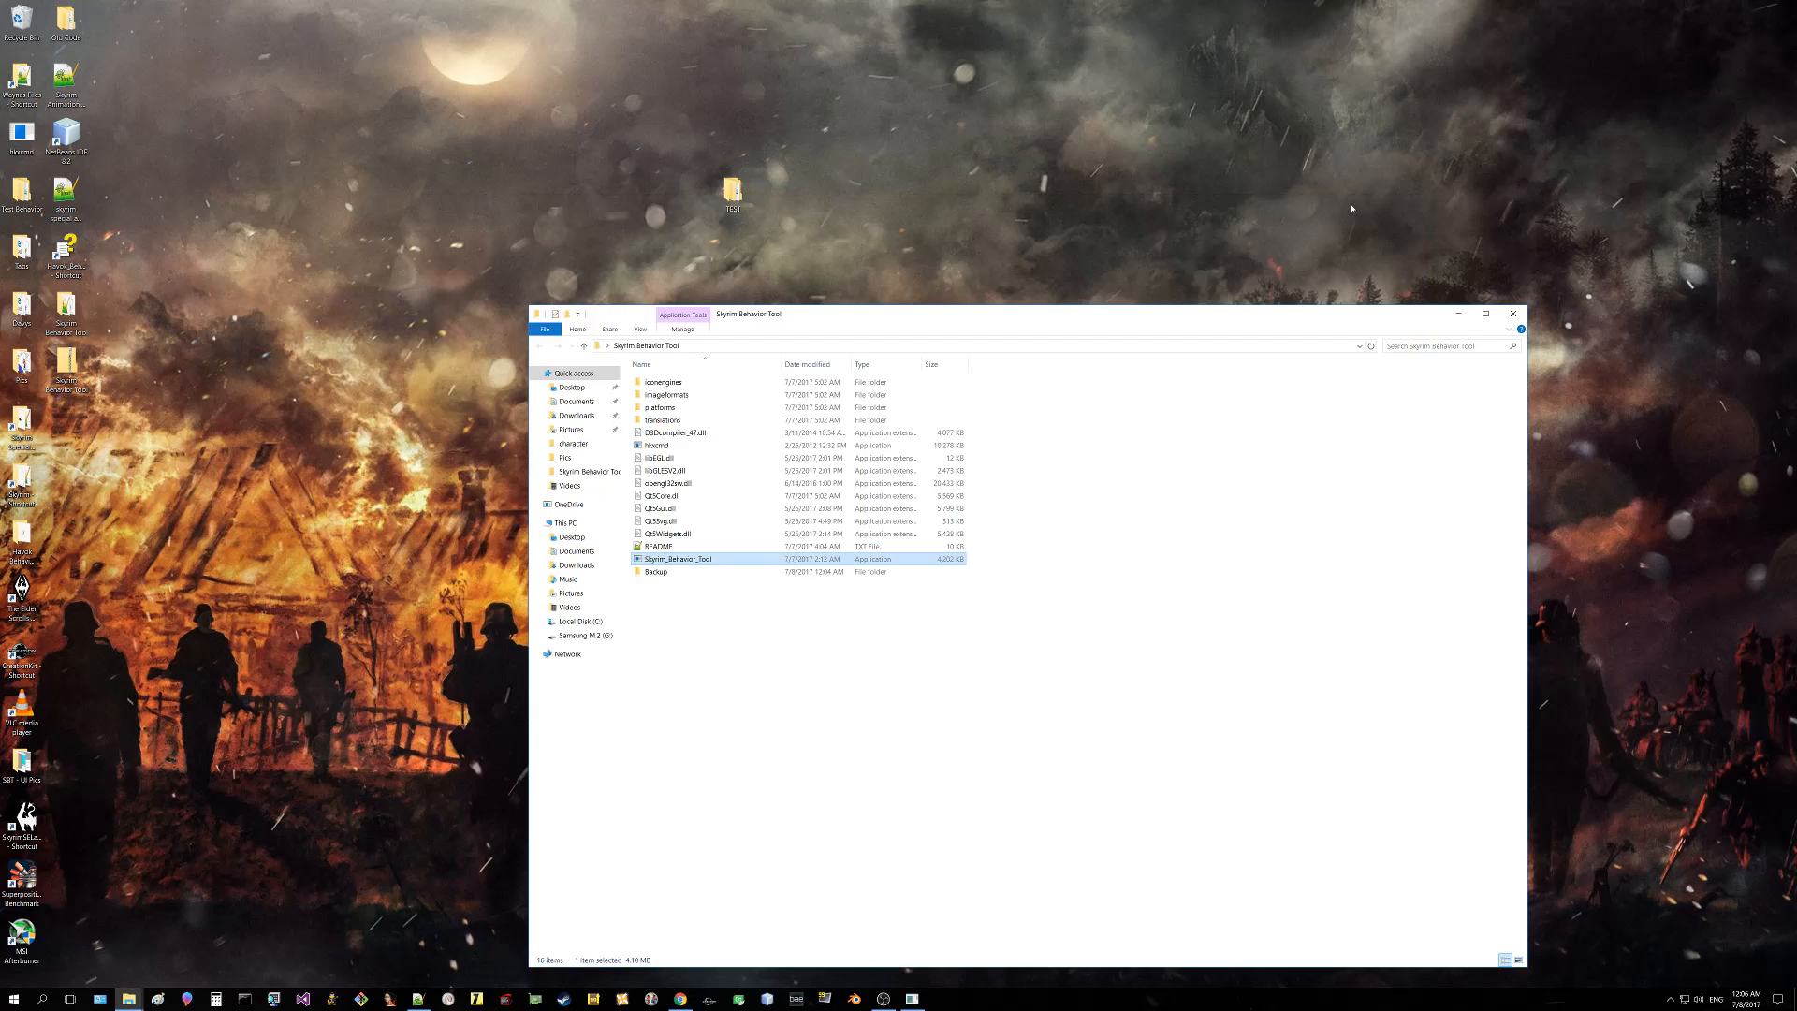
click(913, 999)
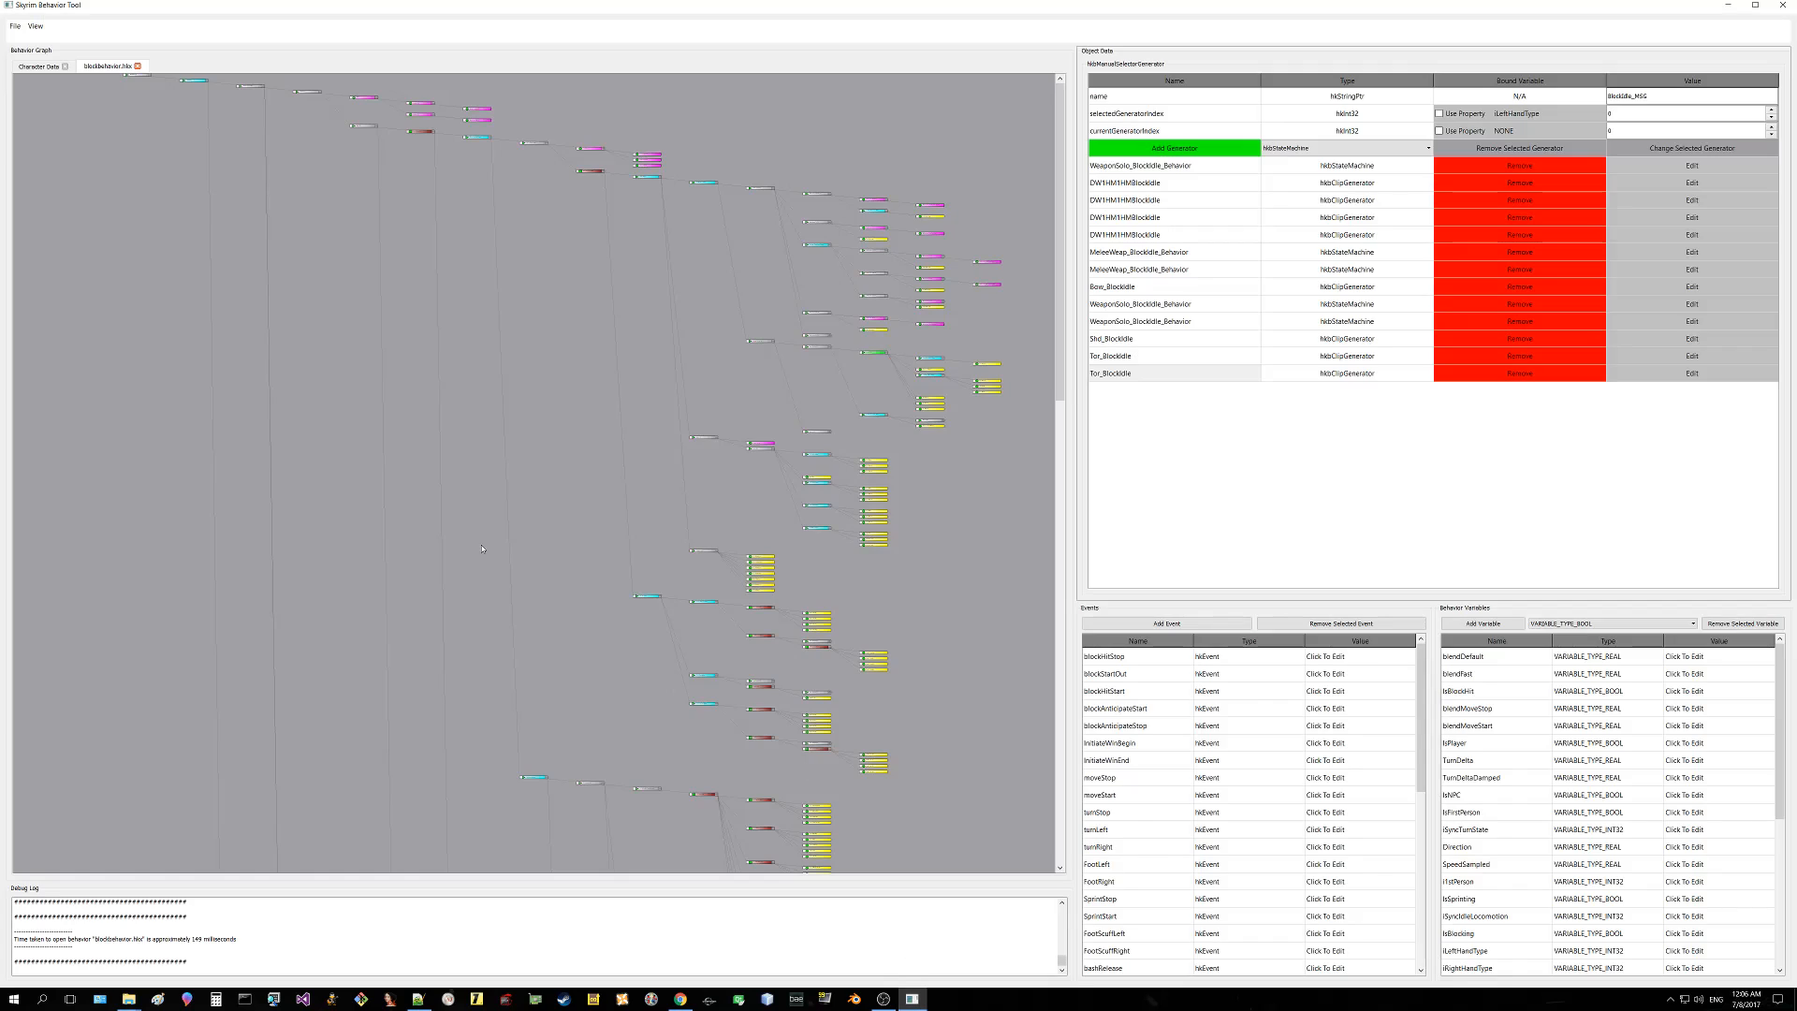
click(15, 26)
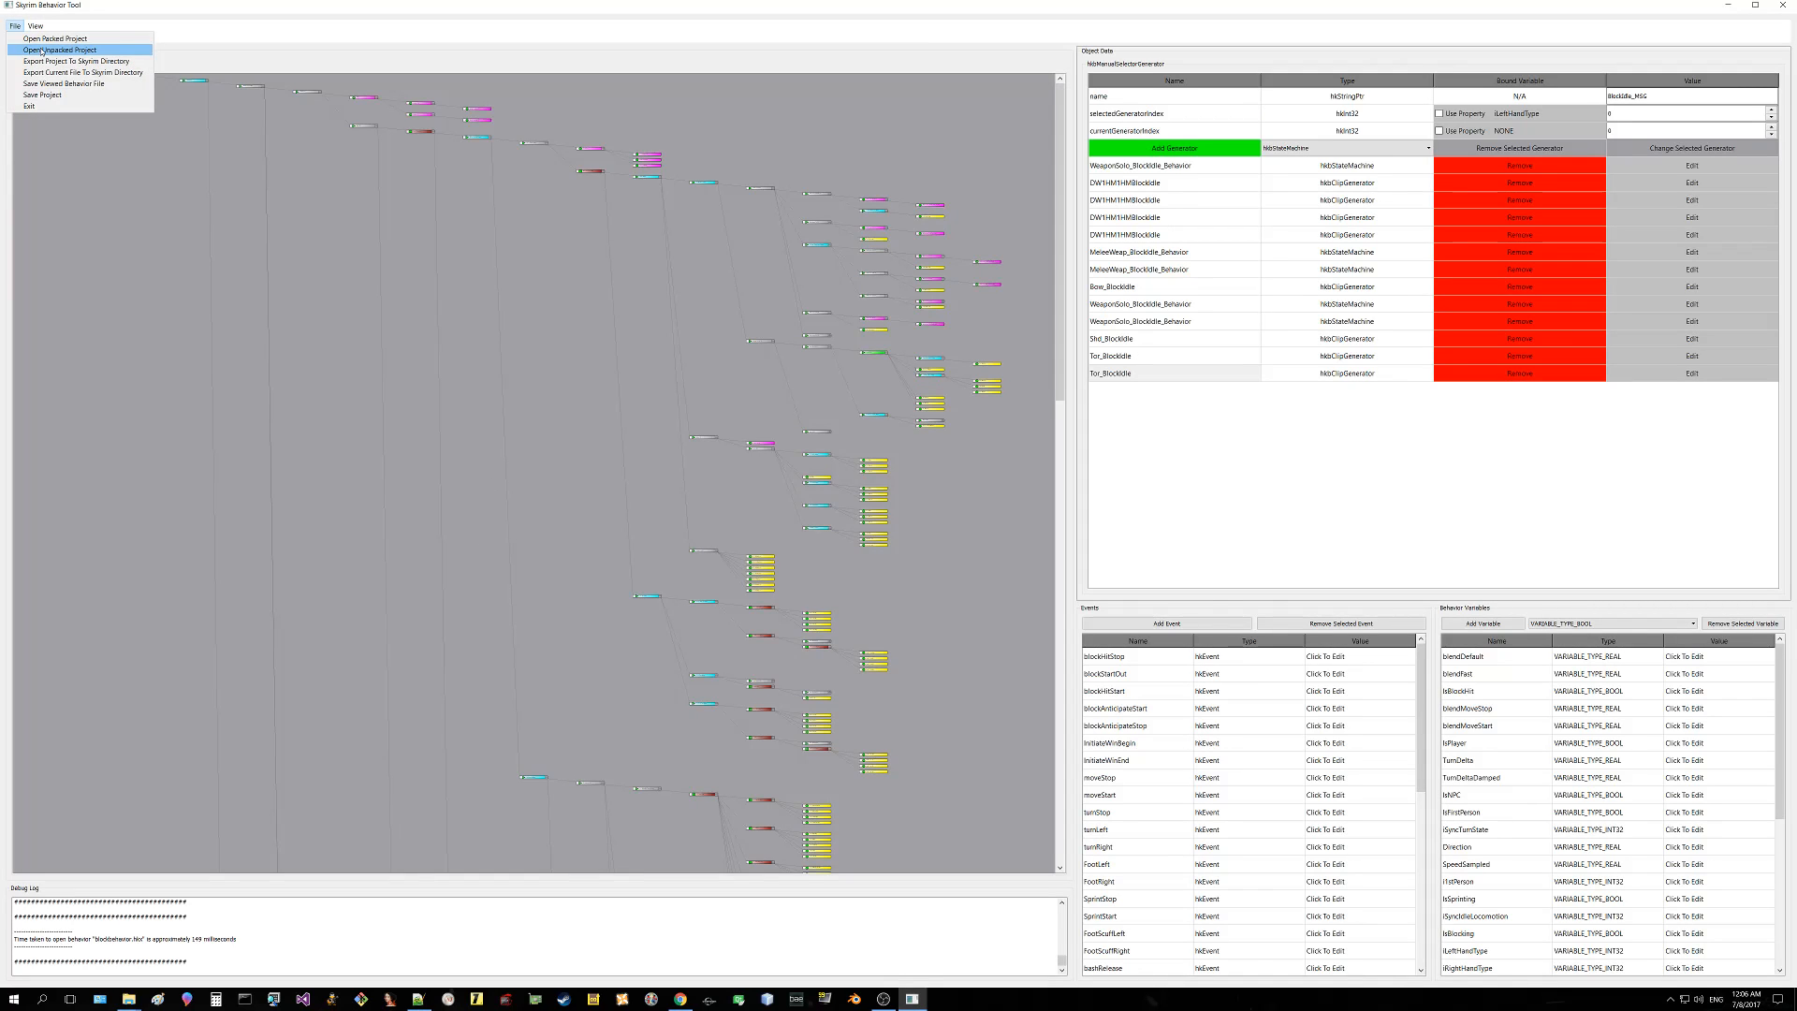
click(559, 52)
click(1729, 6)
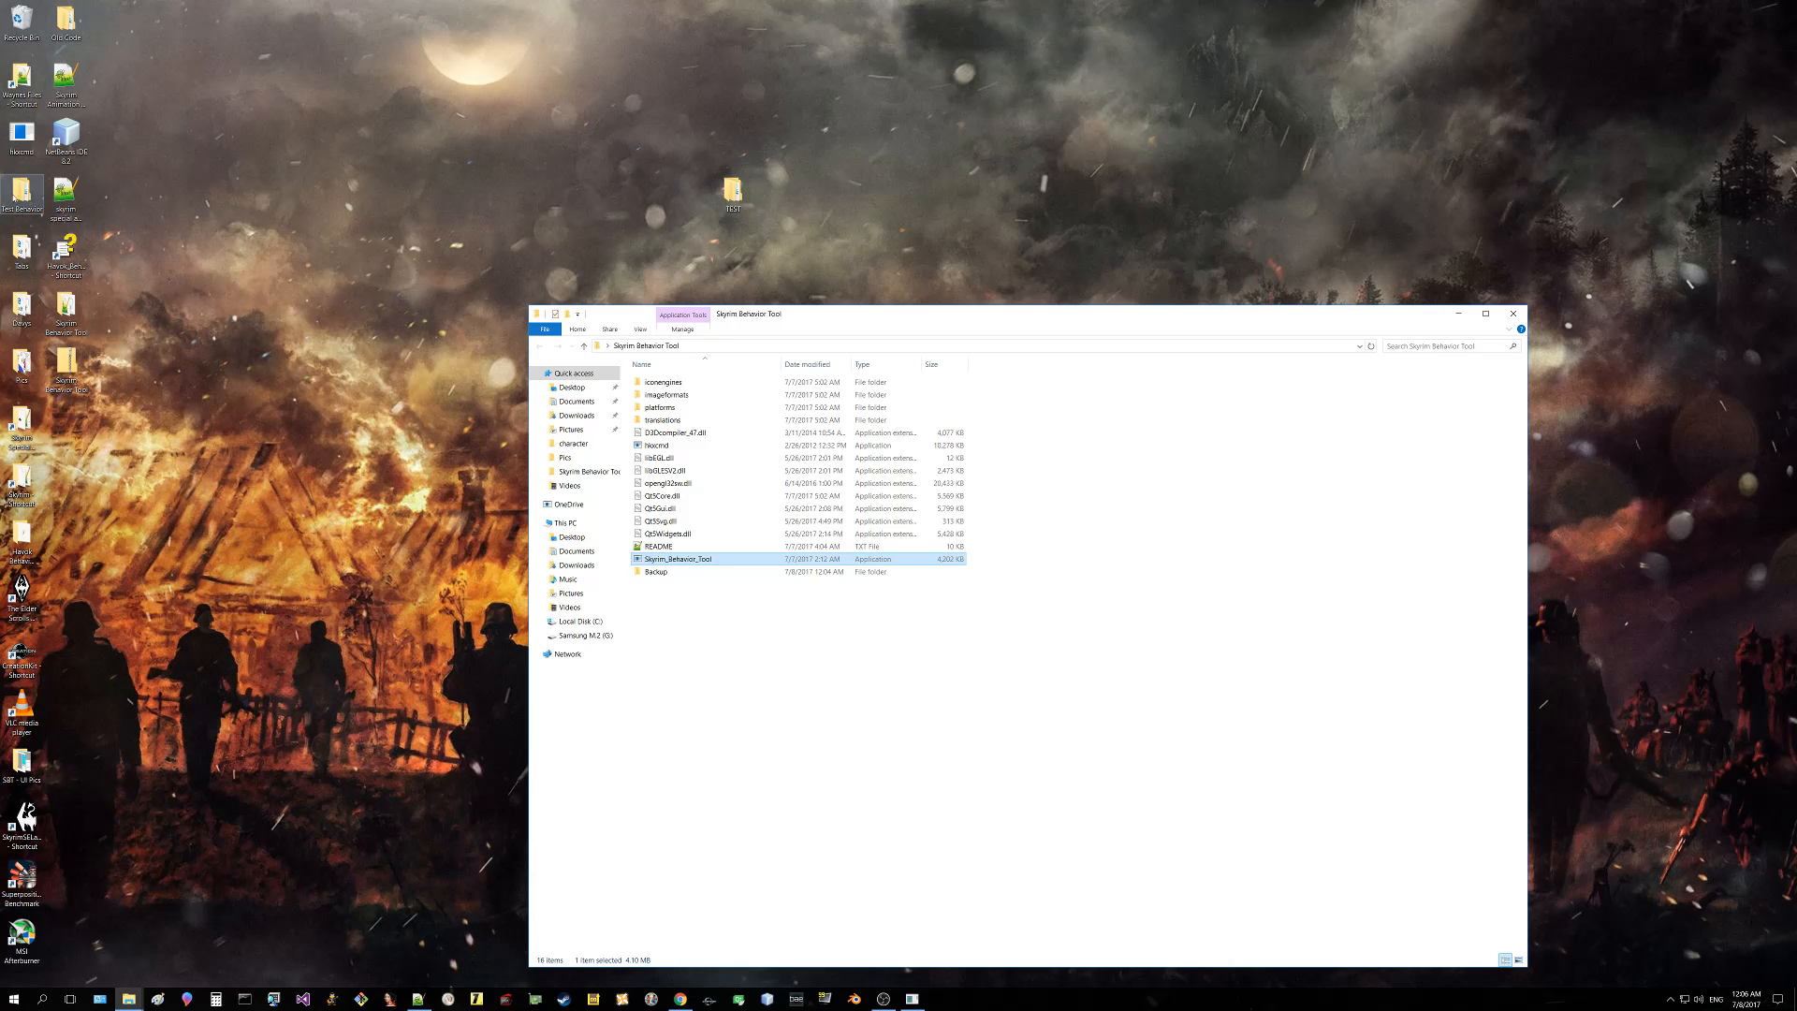
Step: Open the Skyrim game directory in File Explorer and go to the Data > meshes > actors folder
click(19, 494)
double_click(18, 495)
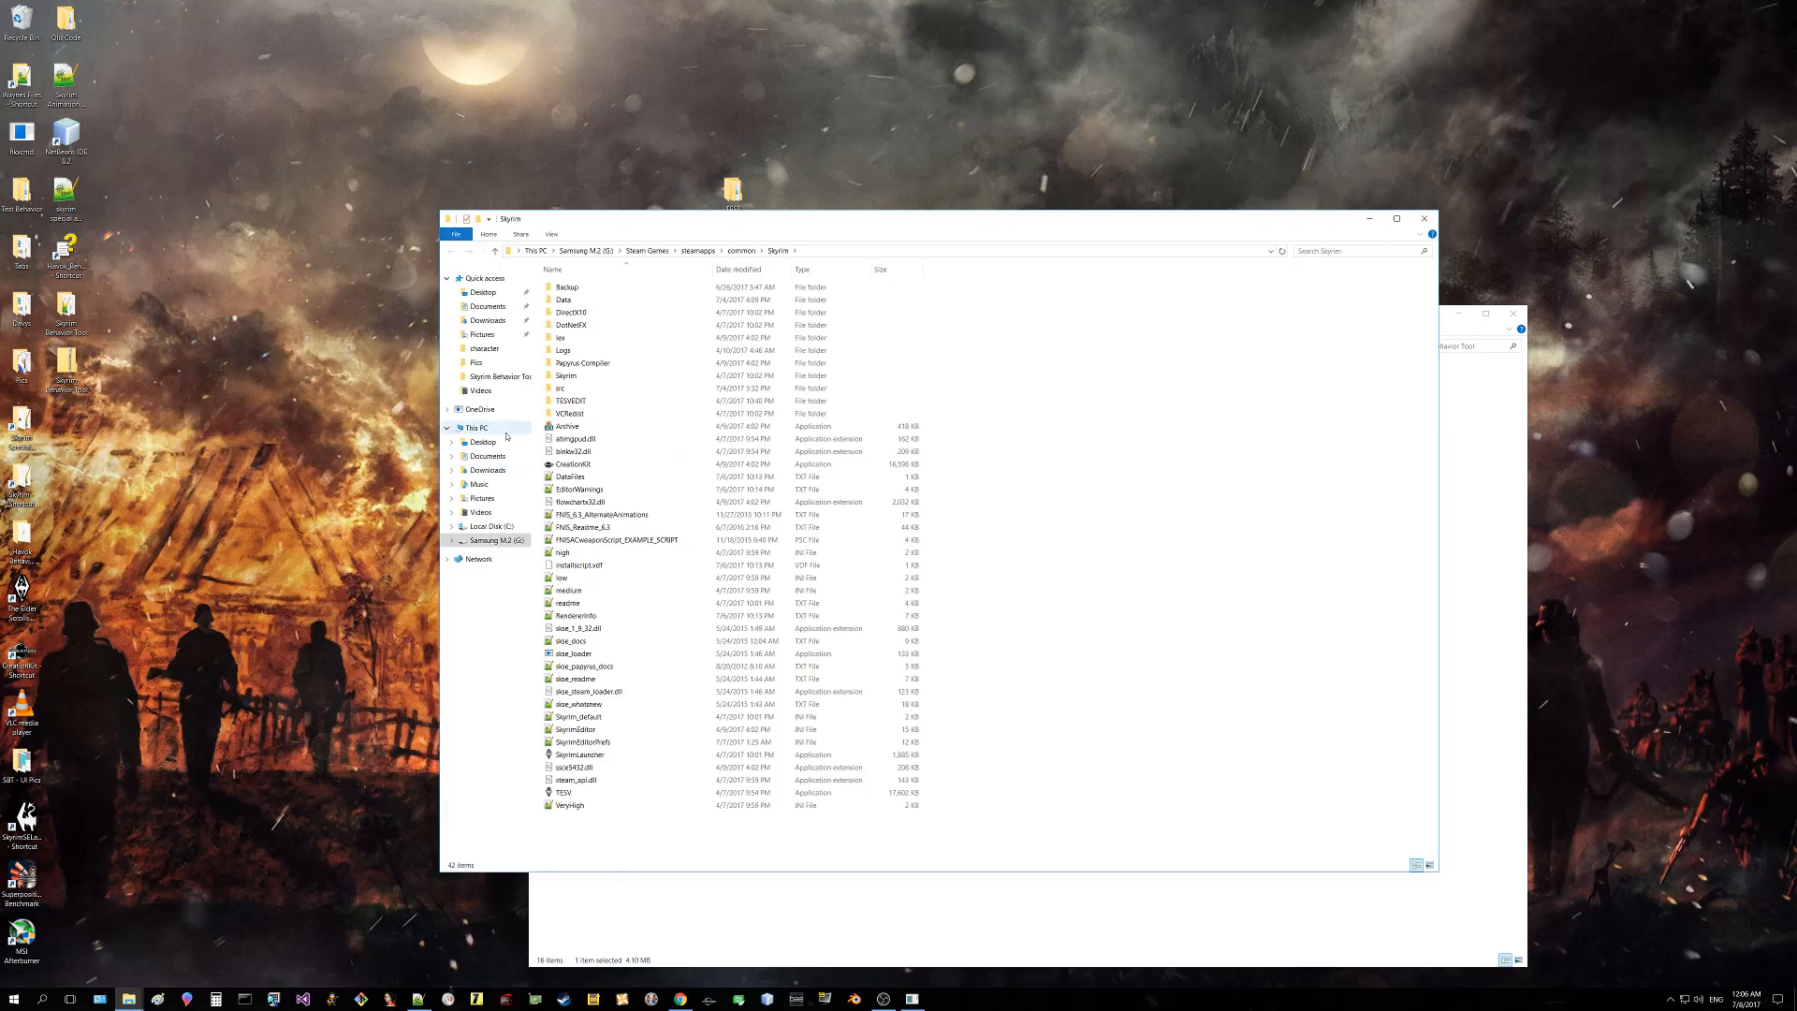
double_click(569, 338)
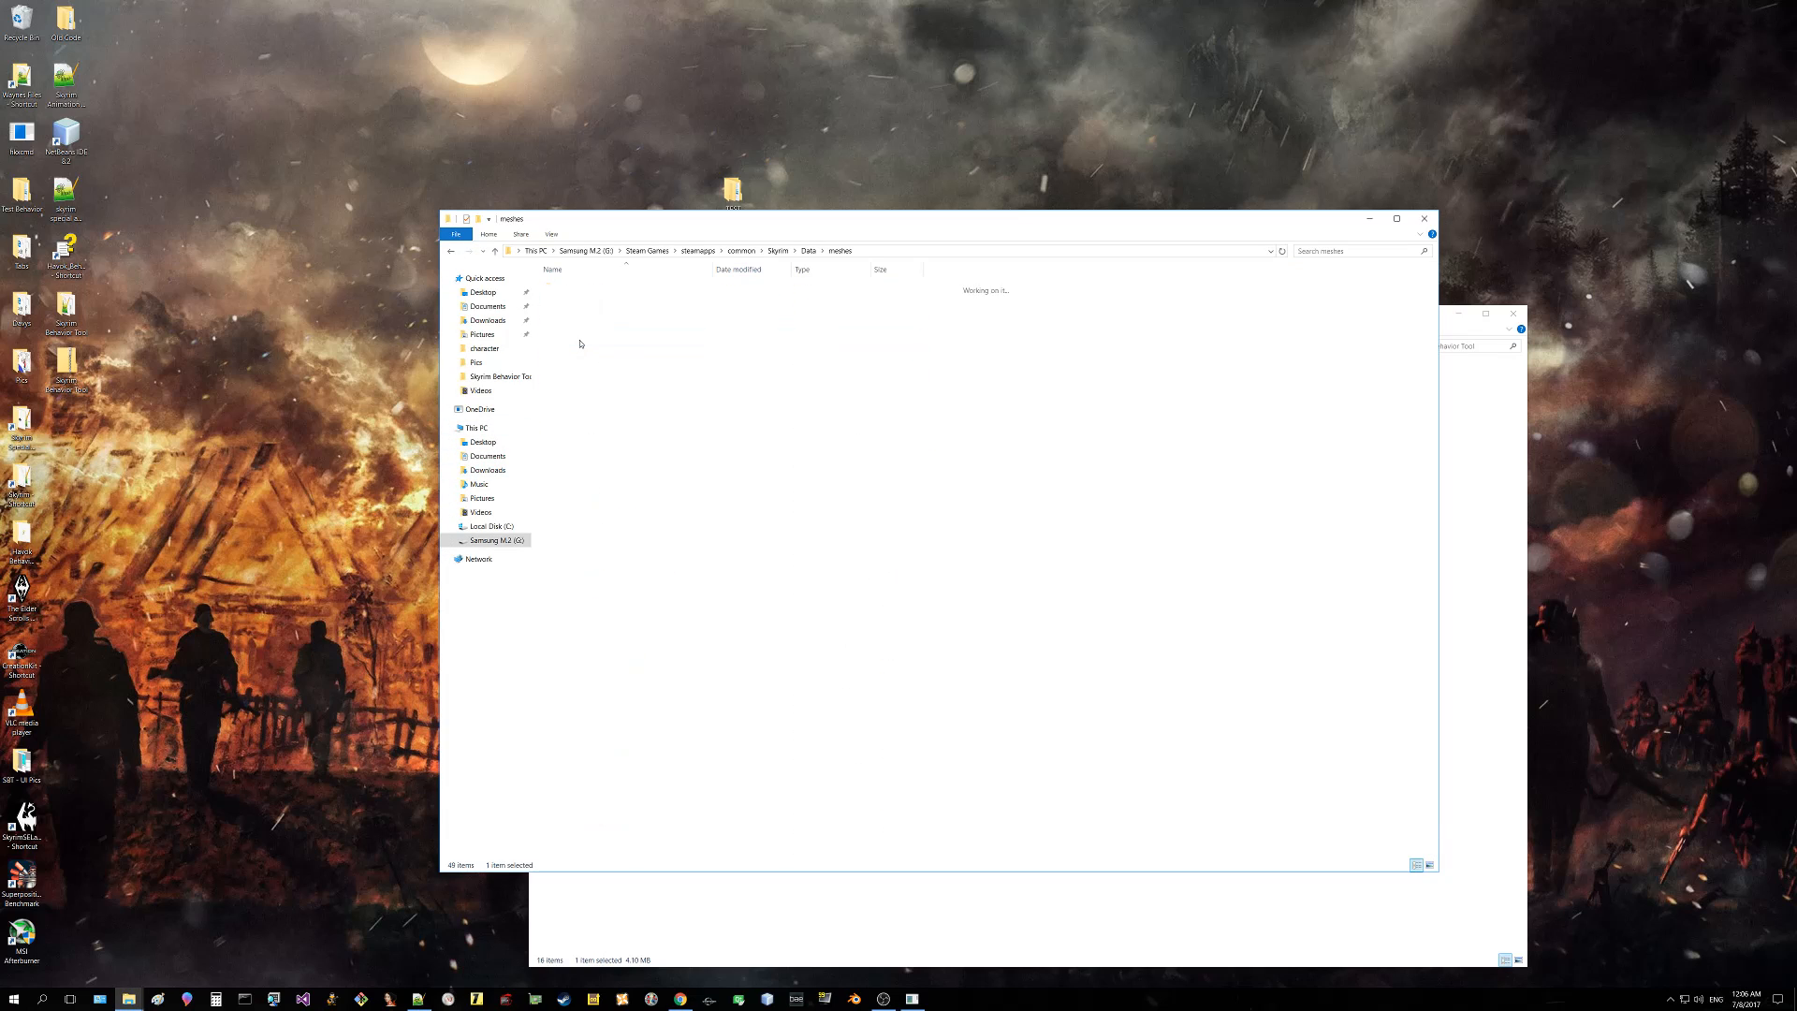
double_click(567, 301)
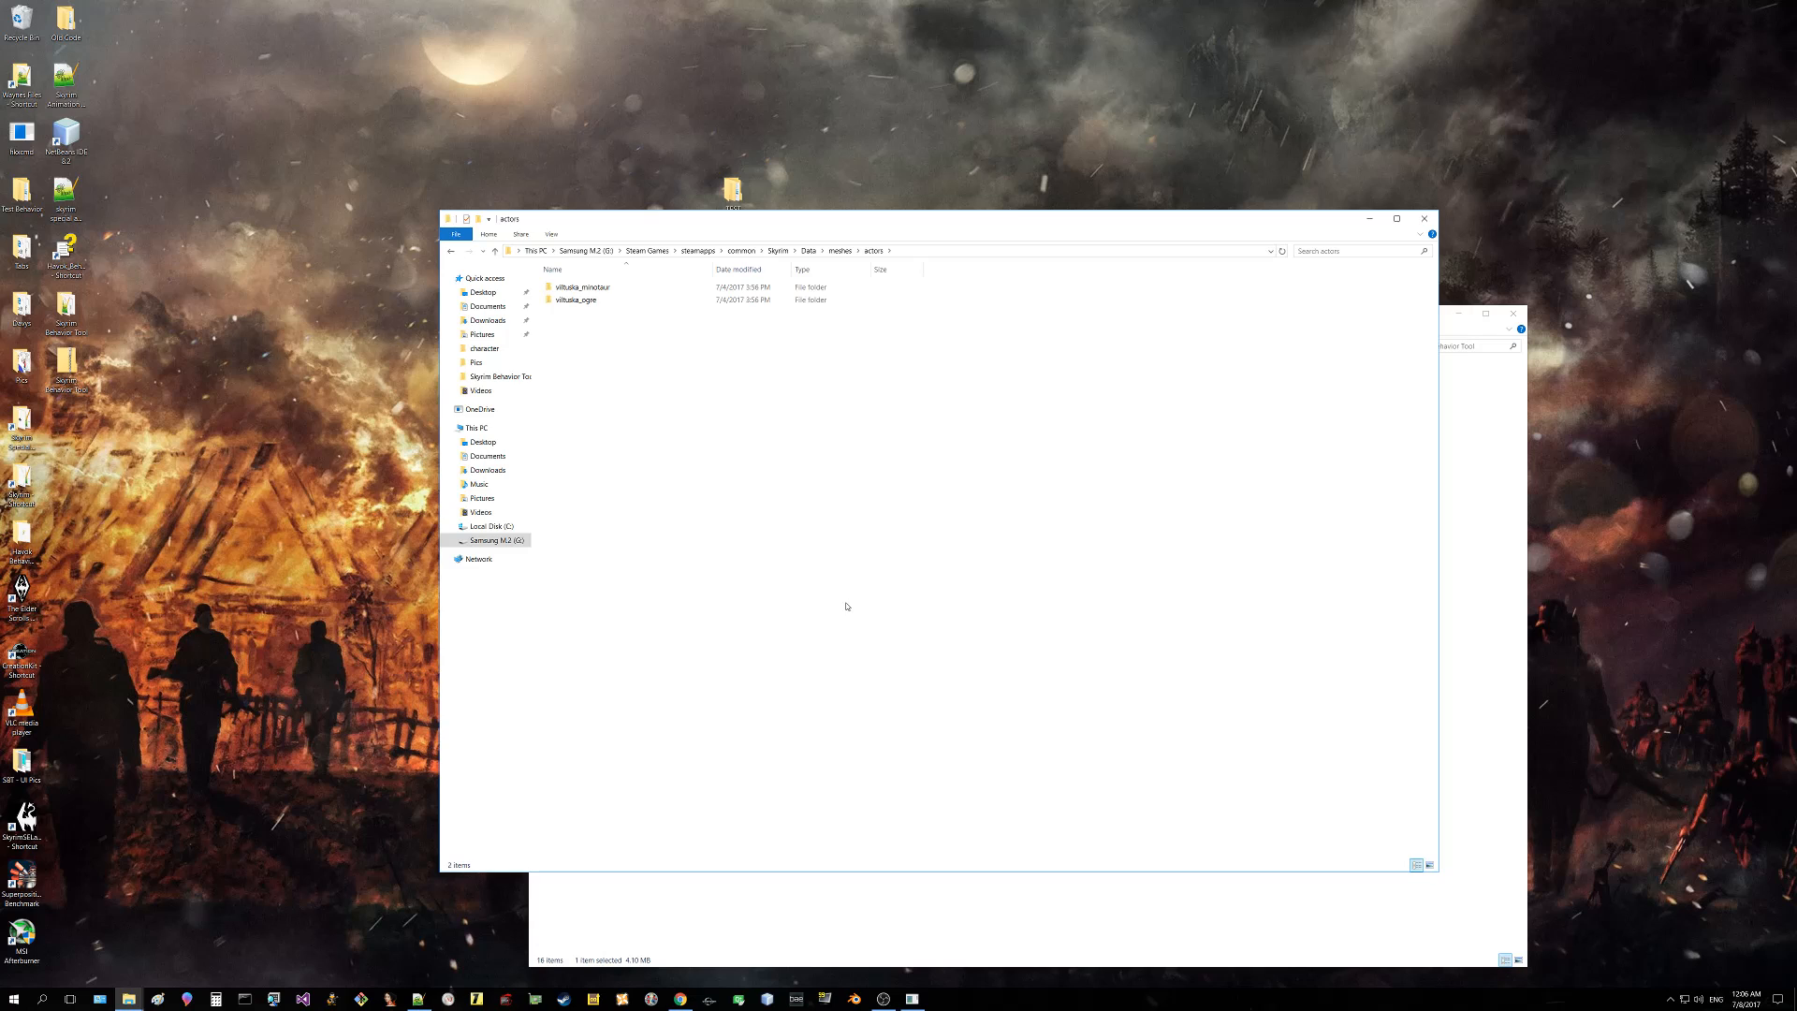
Step: Export the current blockbehavior.hkx file from Skyrim Behavior Tool to the Skyrim directory and review the export entries in the debug log
click(911, 998)
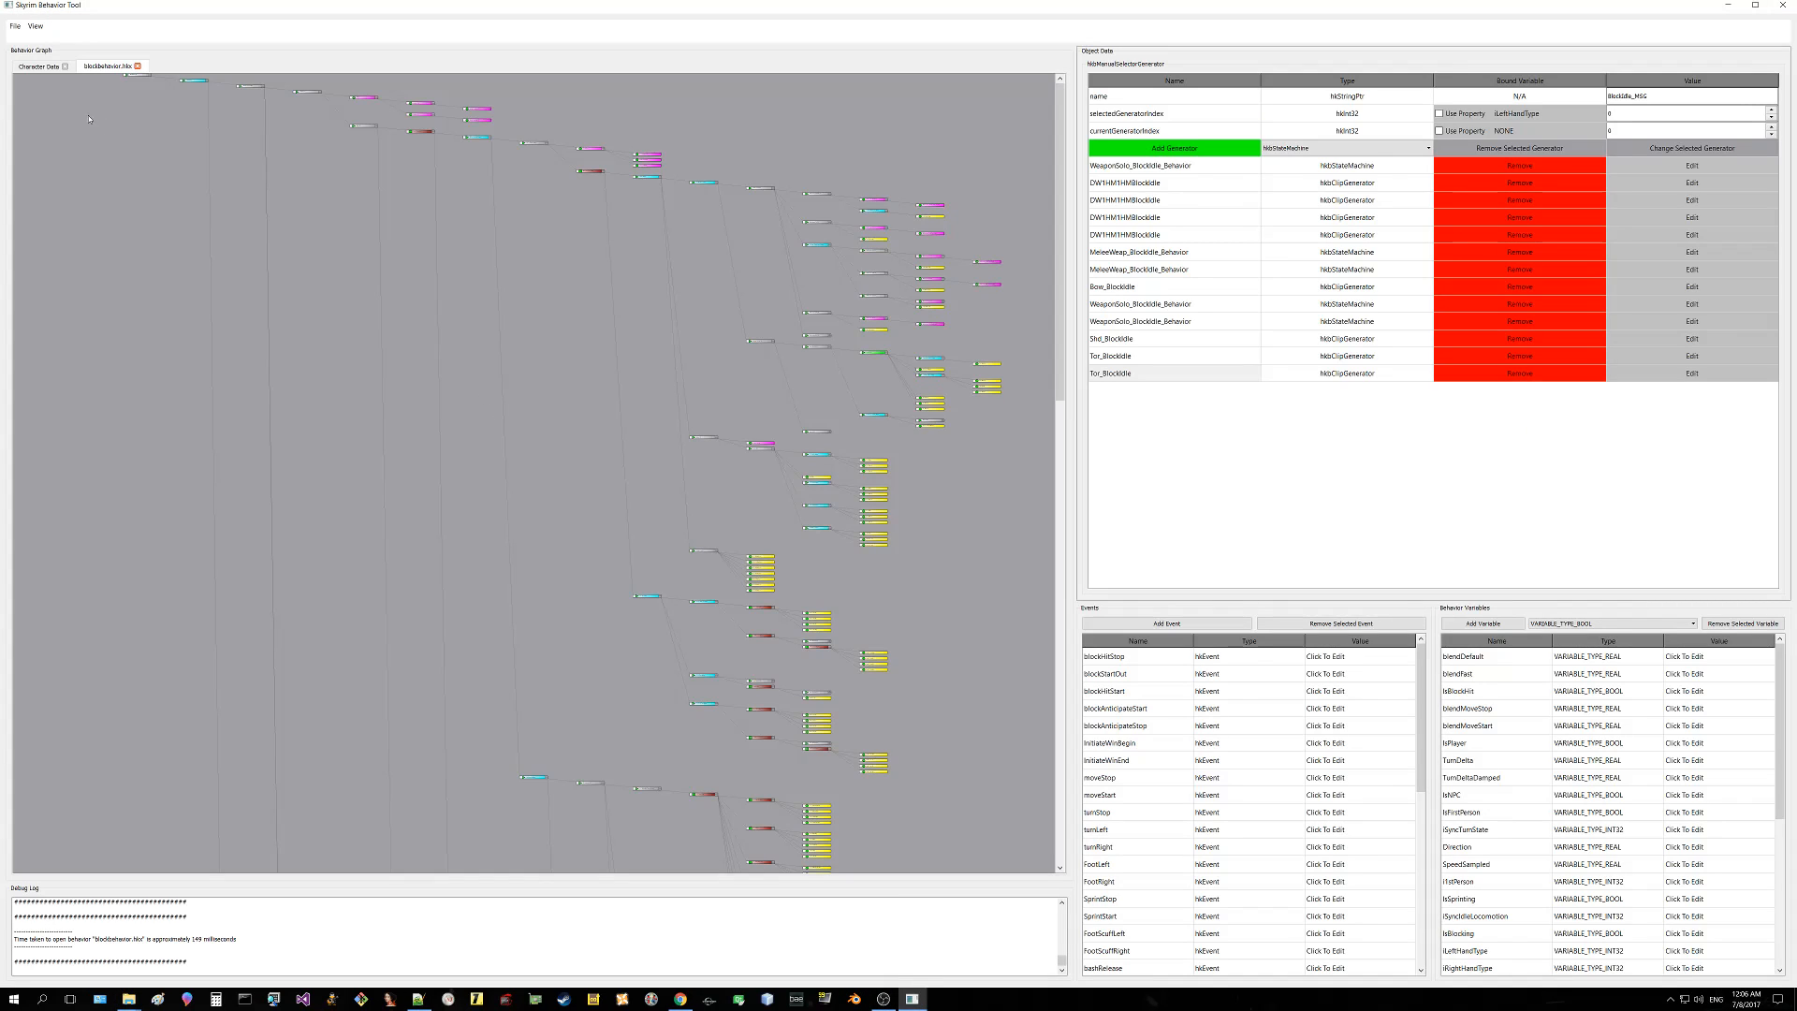
click(16, 26)
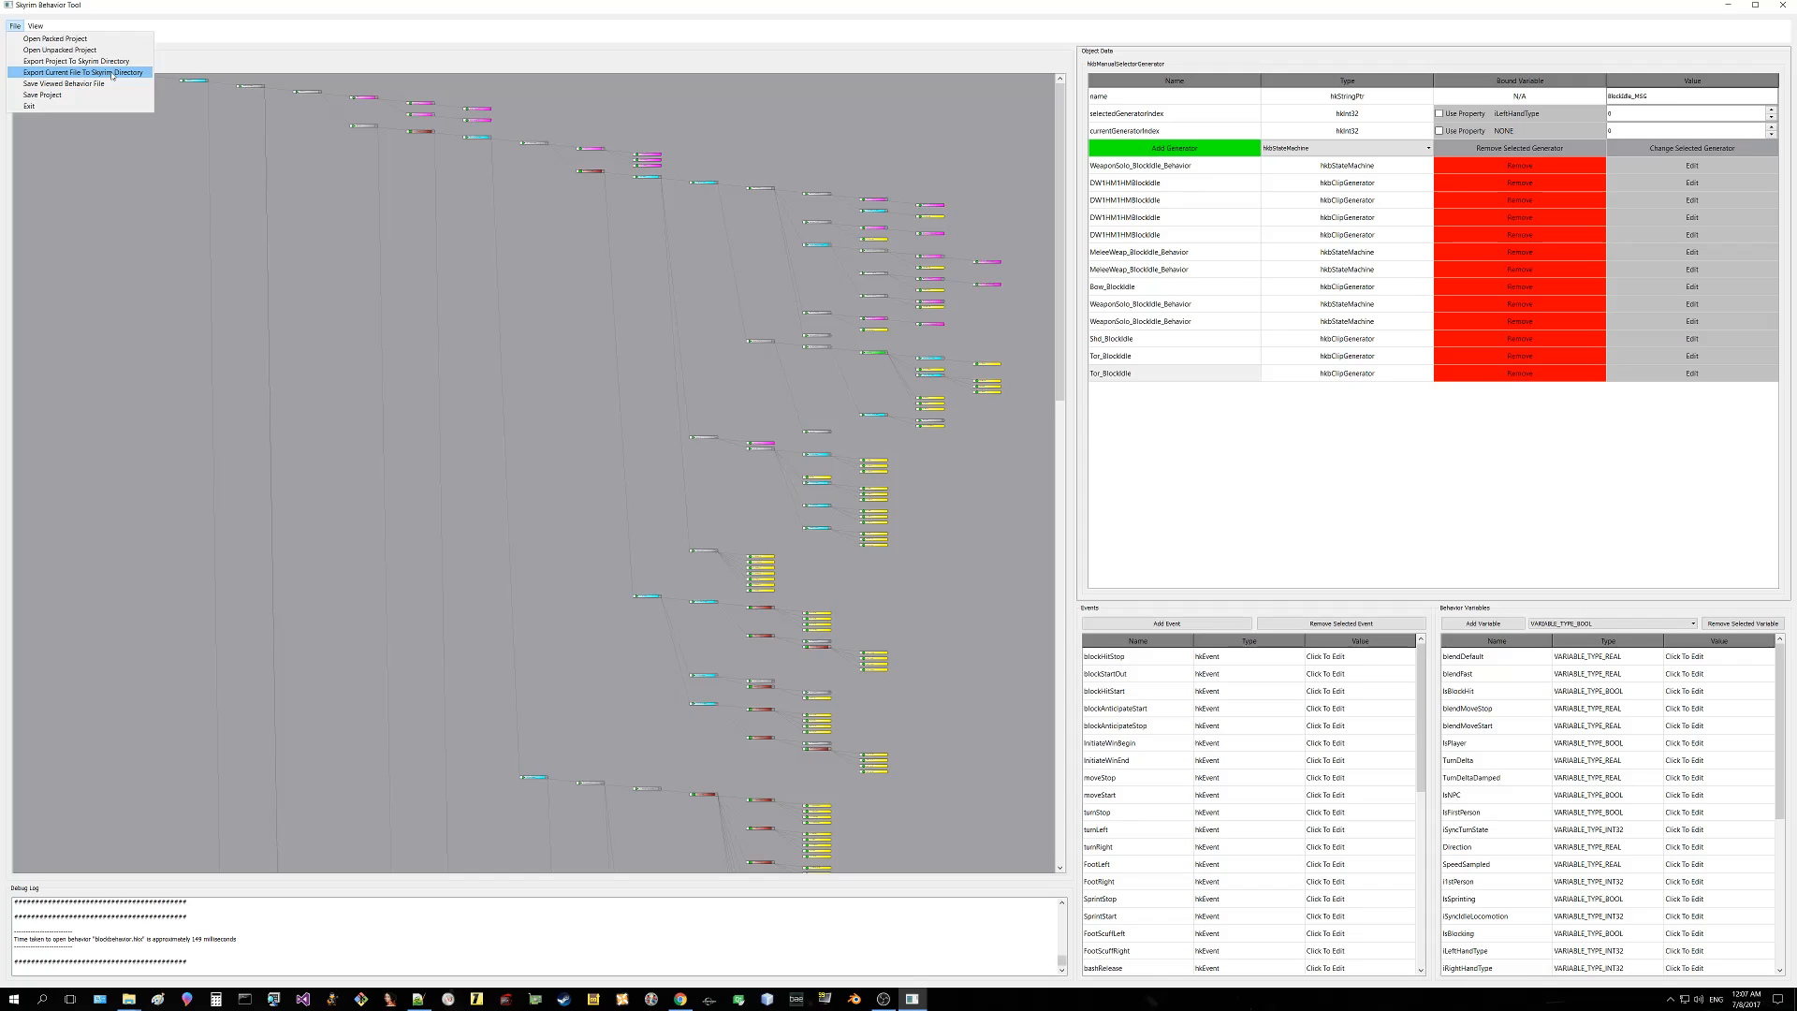
click(112, 73)
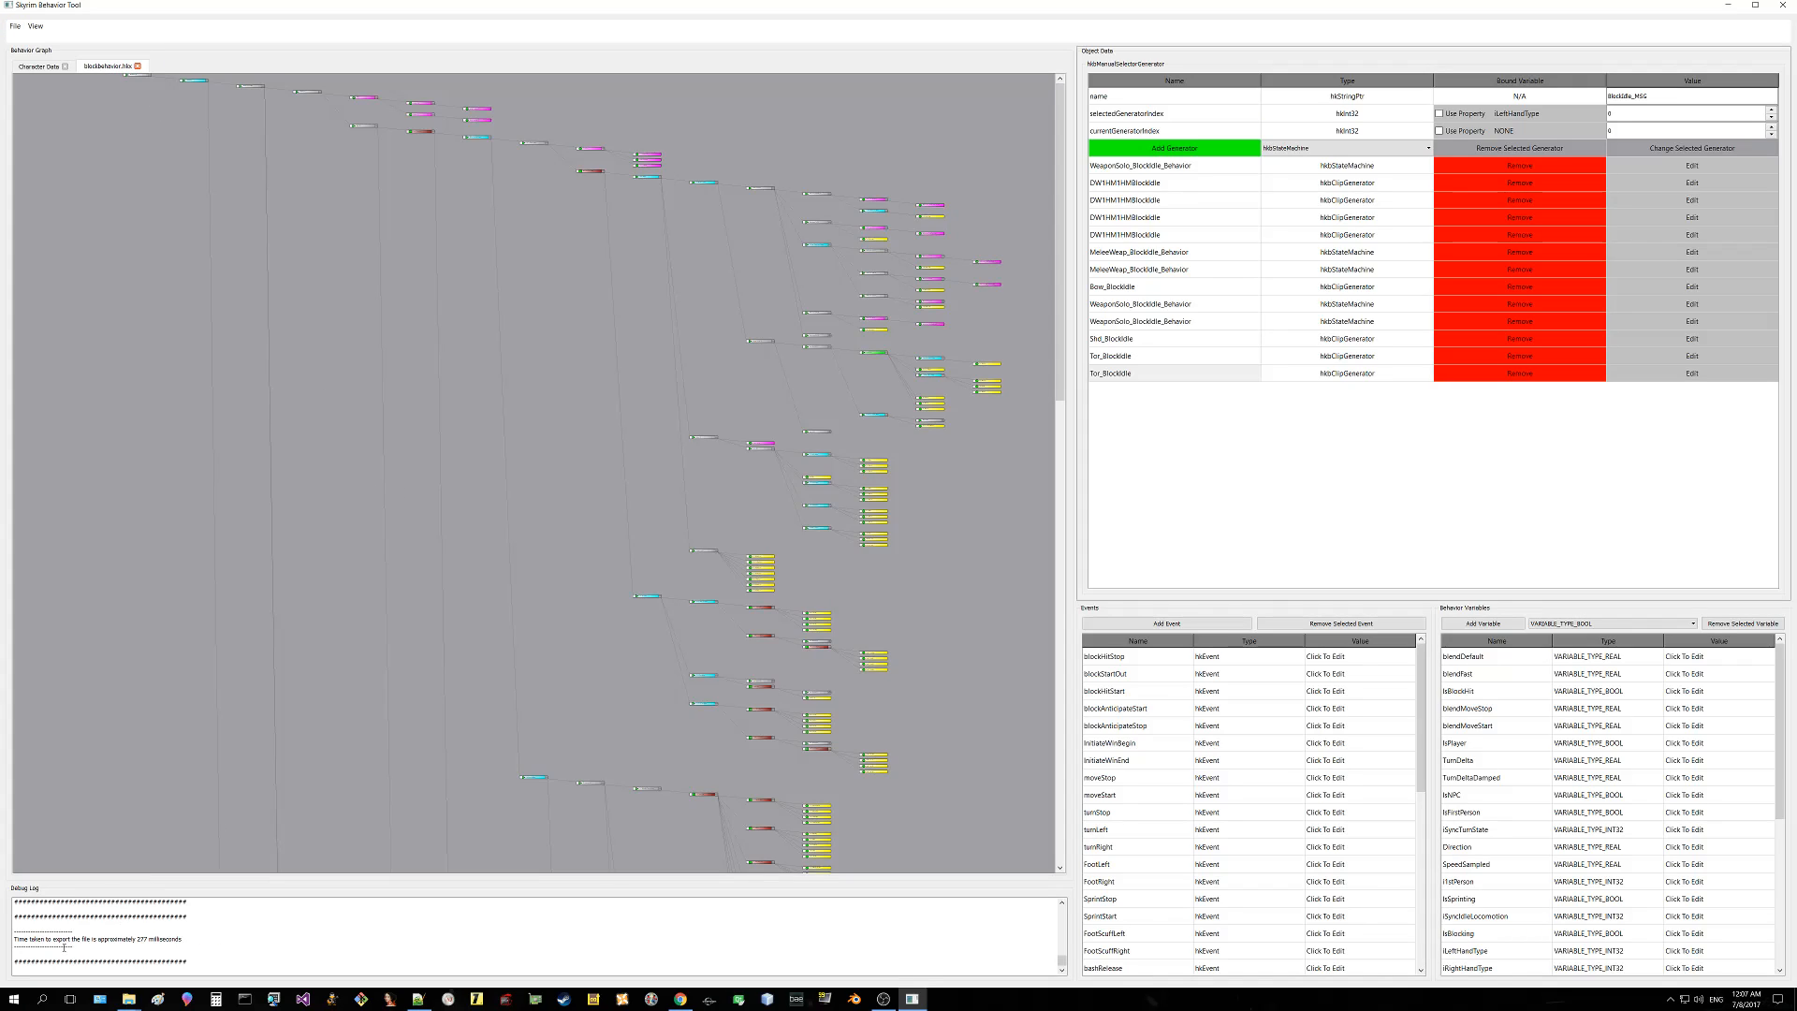
scroll(73, 939, up, 1)
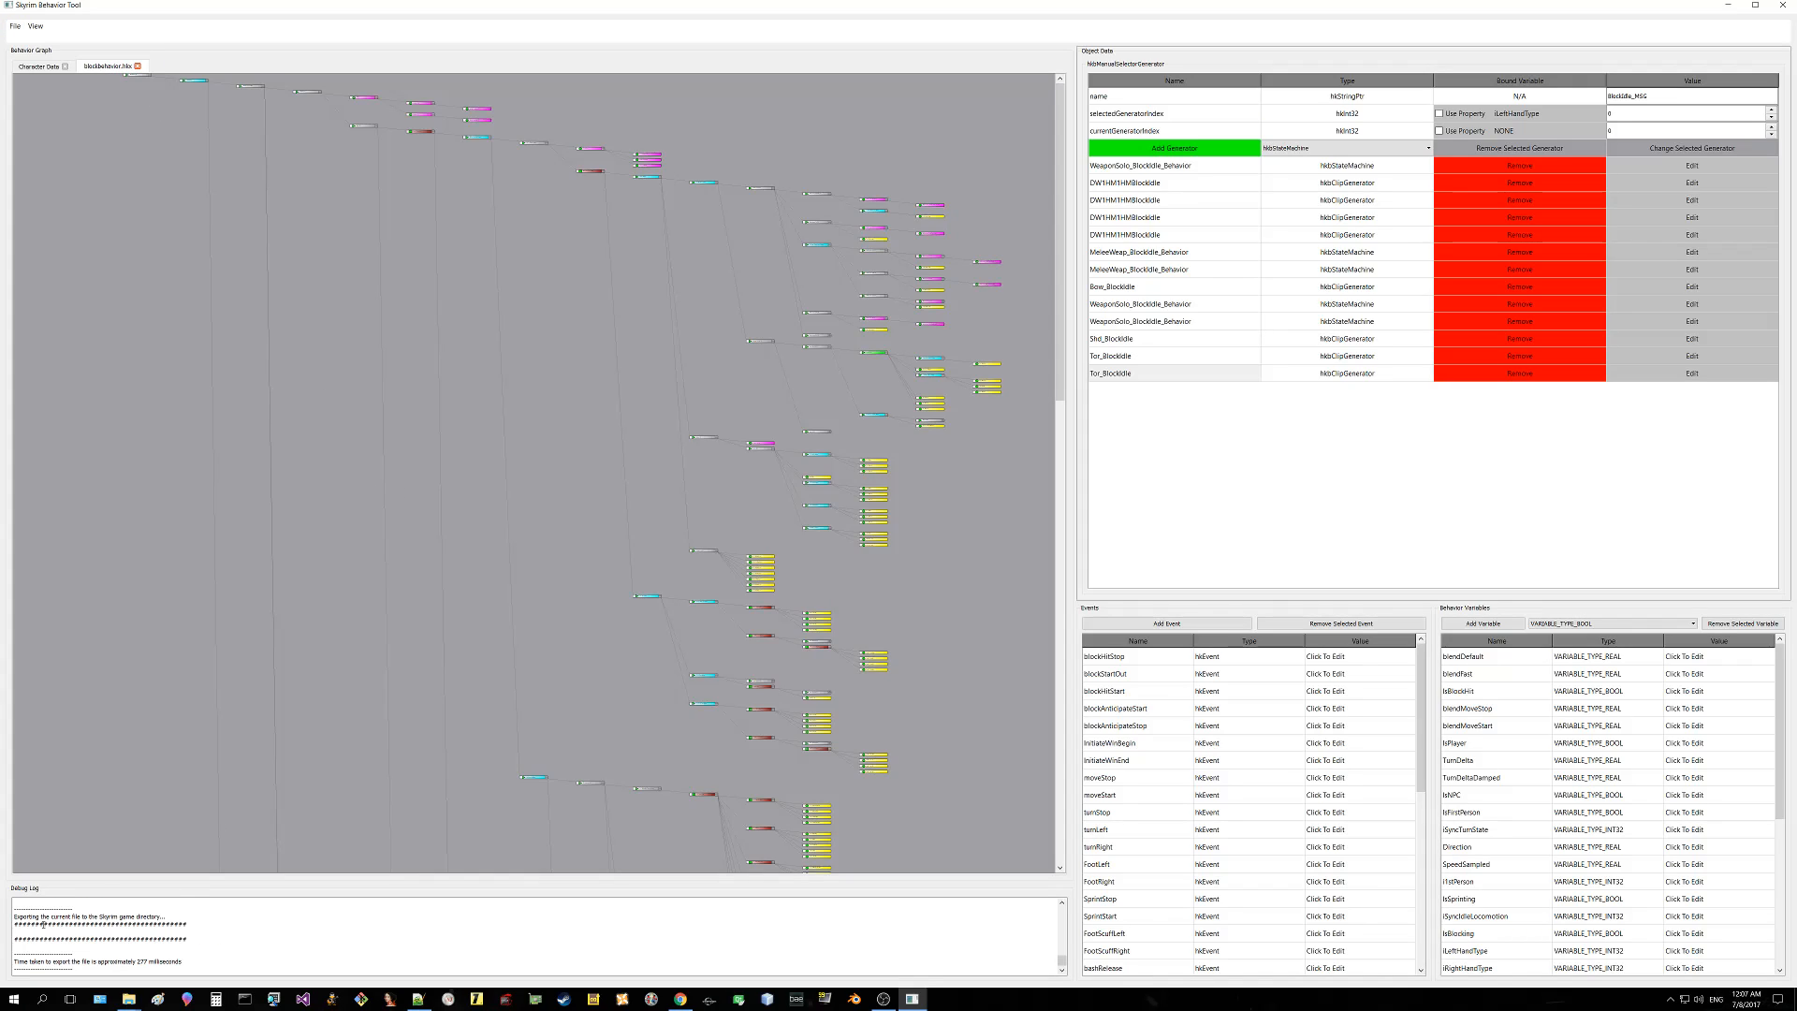
scroll(42, 924, up, 1)
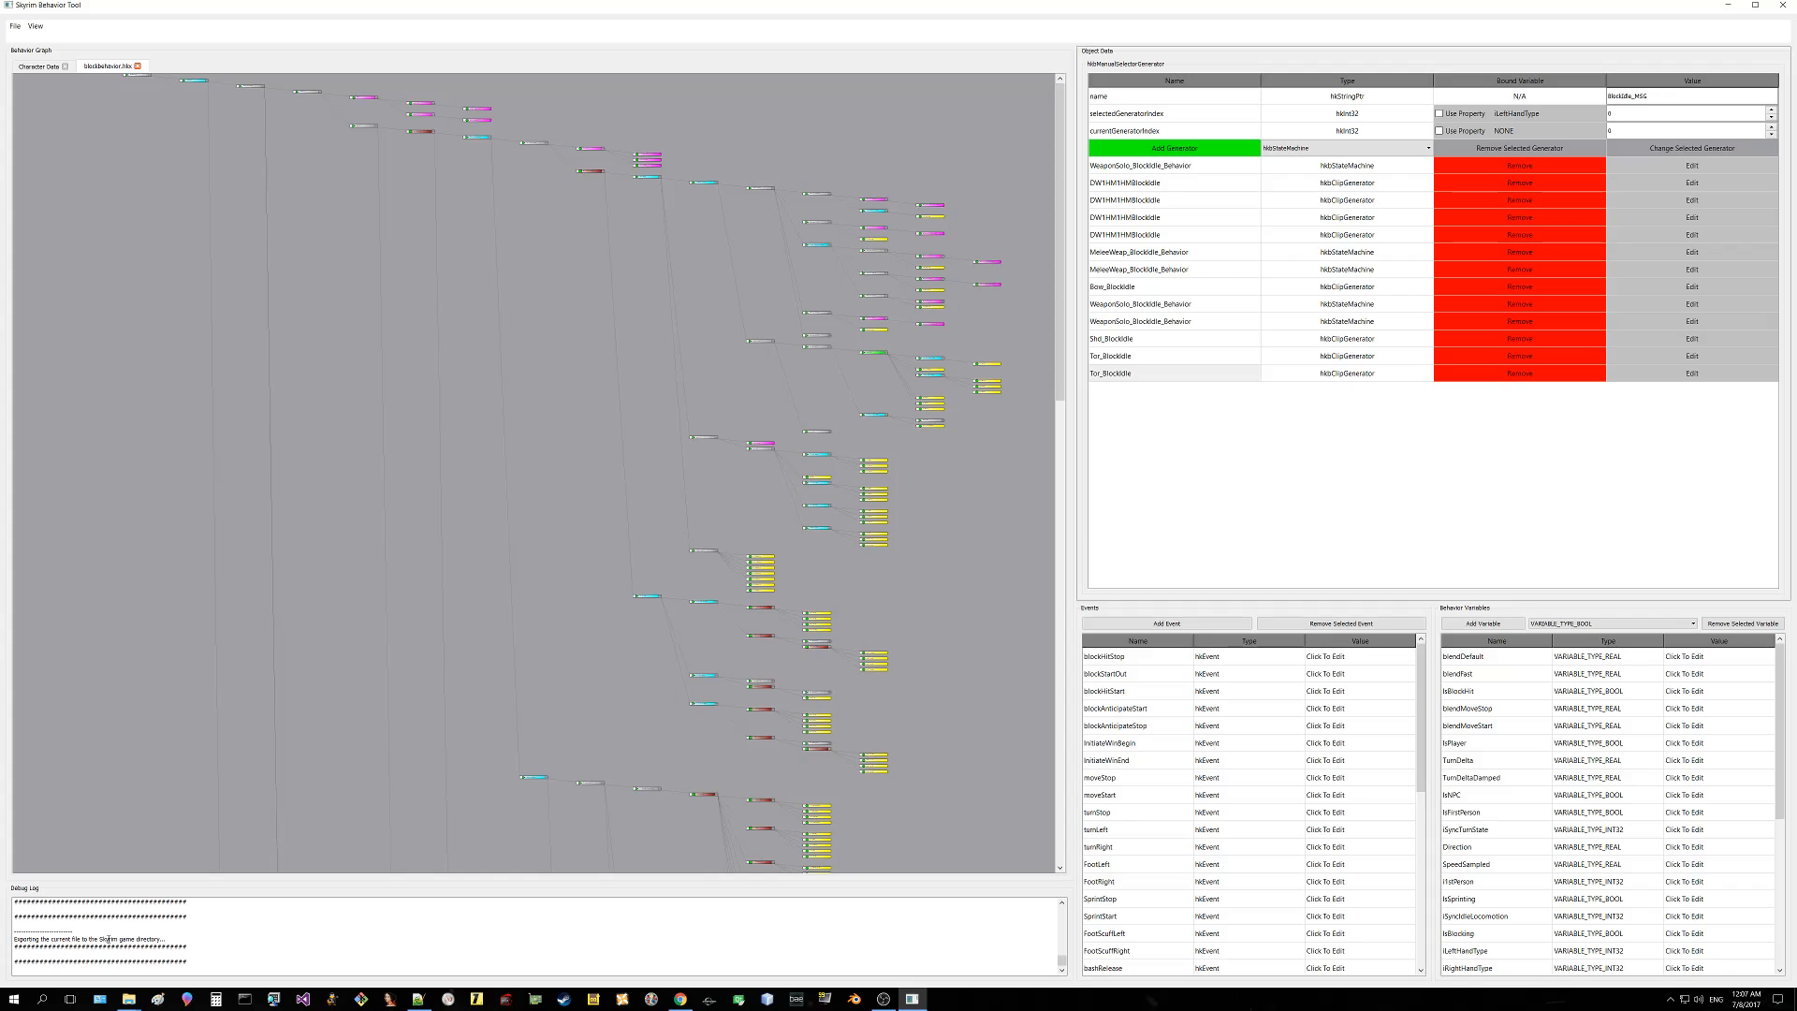
scroll(108, 939, down, 1)
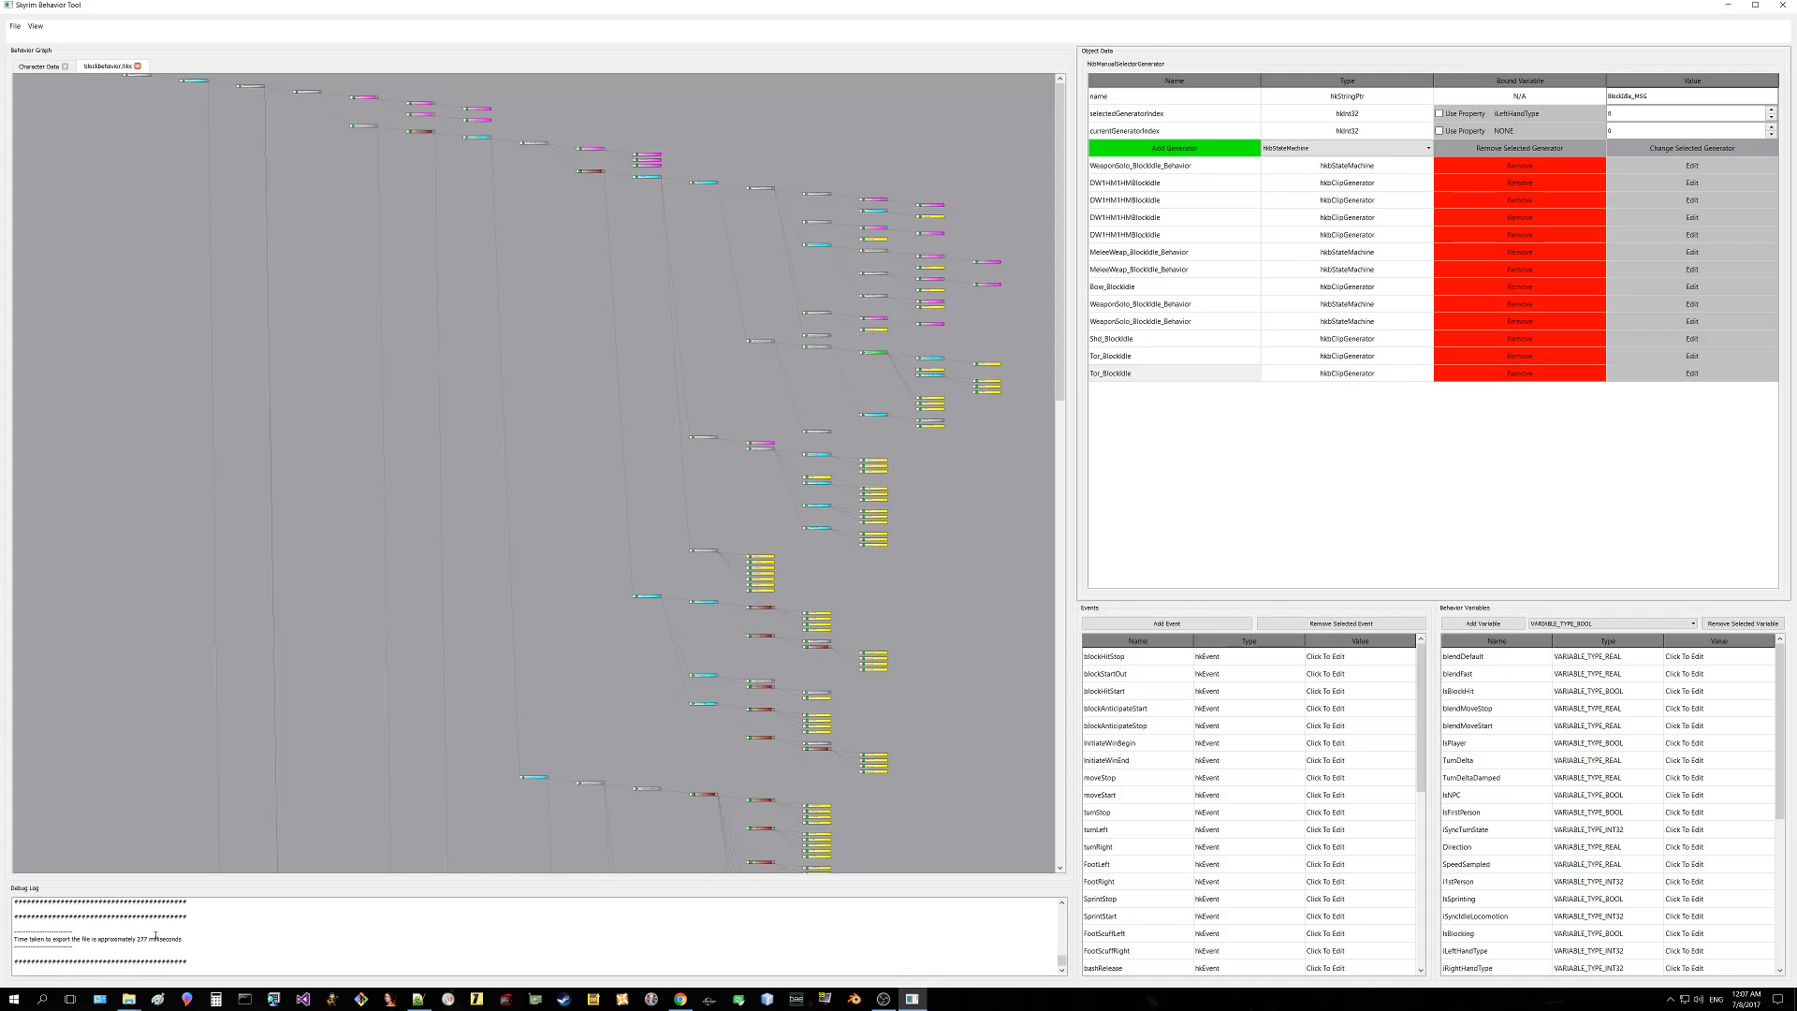
Step: View the exported blockbehavior file from the actors > character > Behaviors folder in Notepad++, and close it
click(1728, 4)
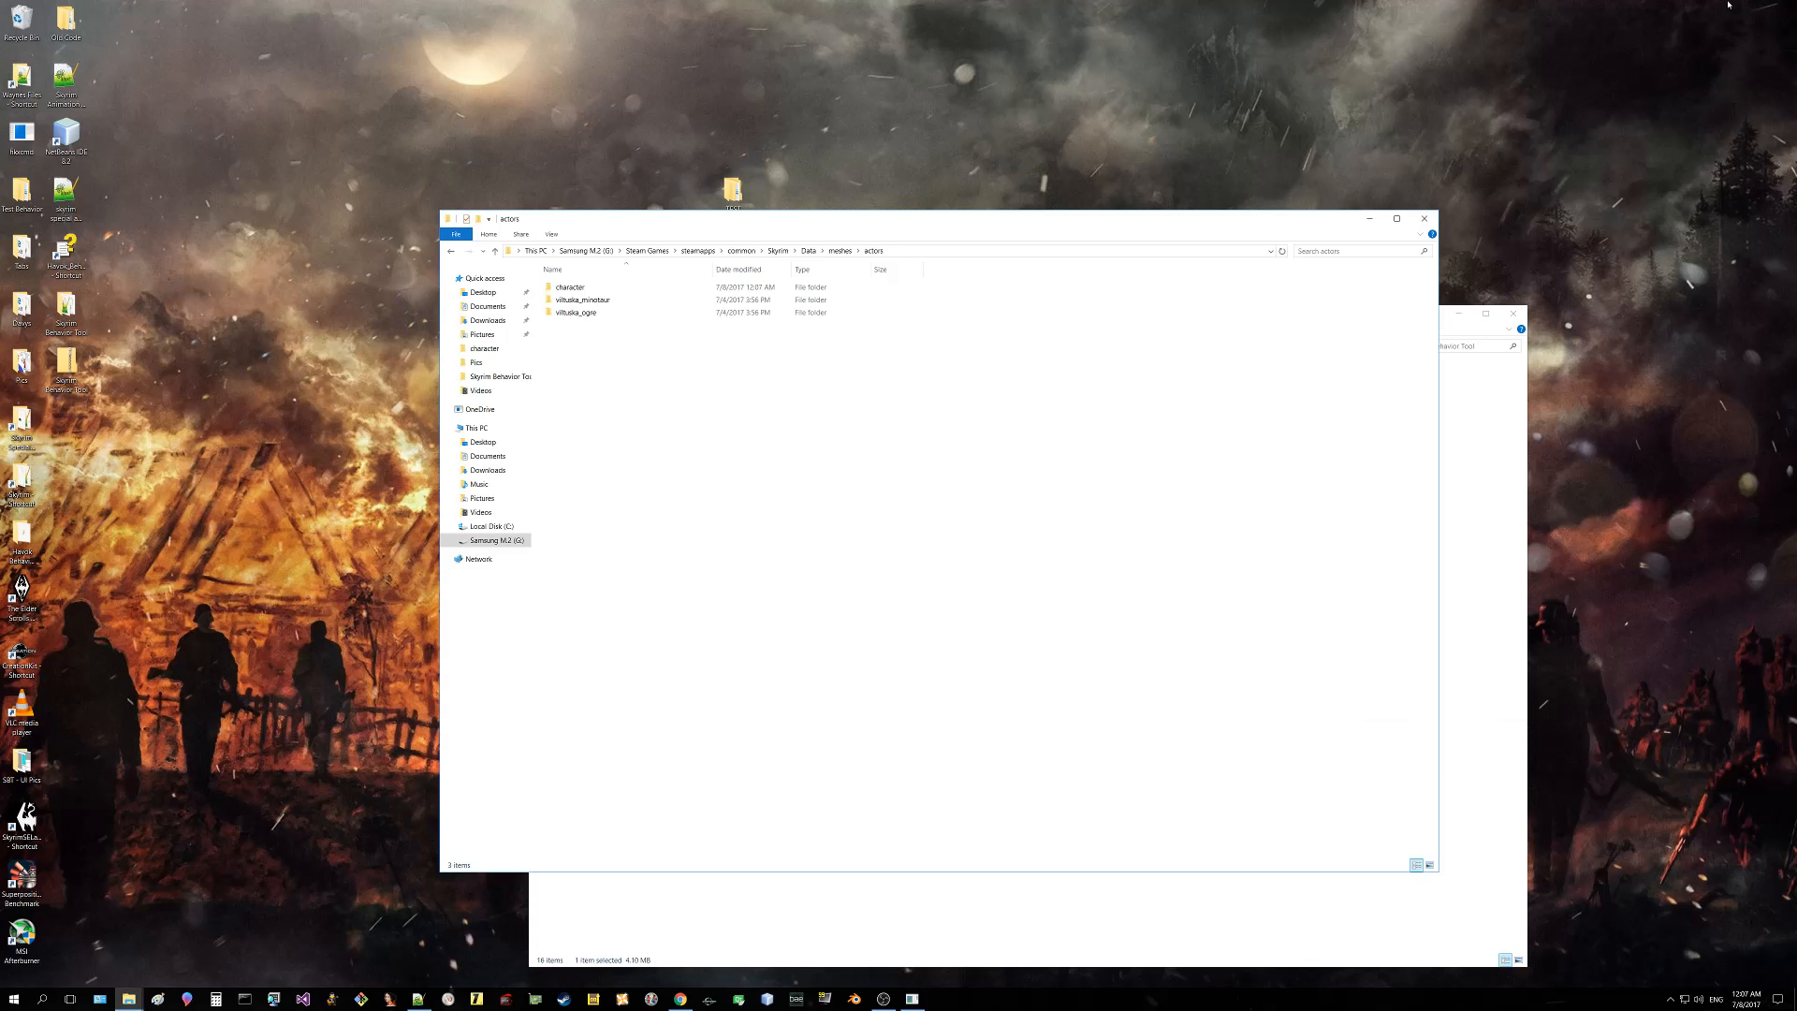
double_click(570, 287)
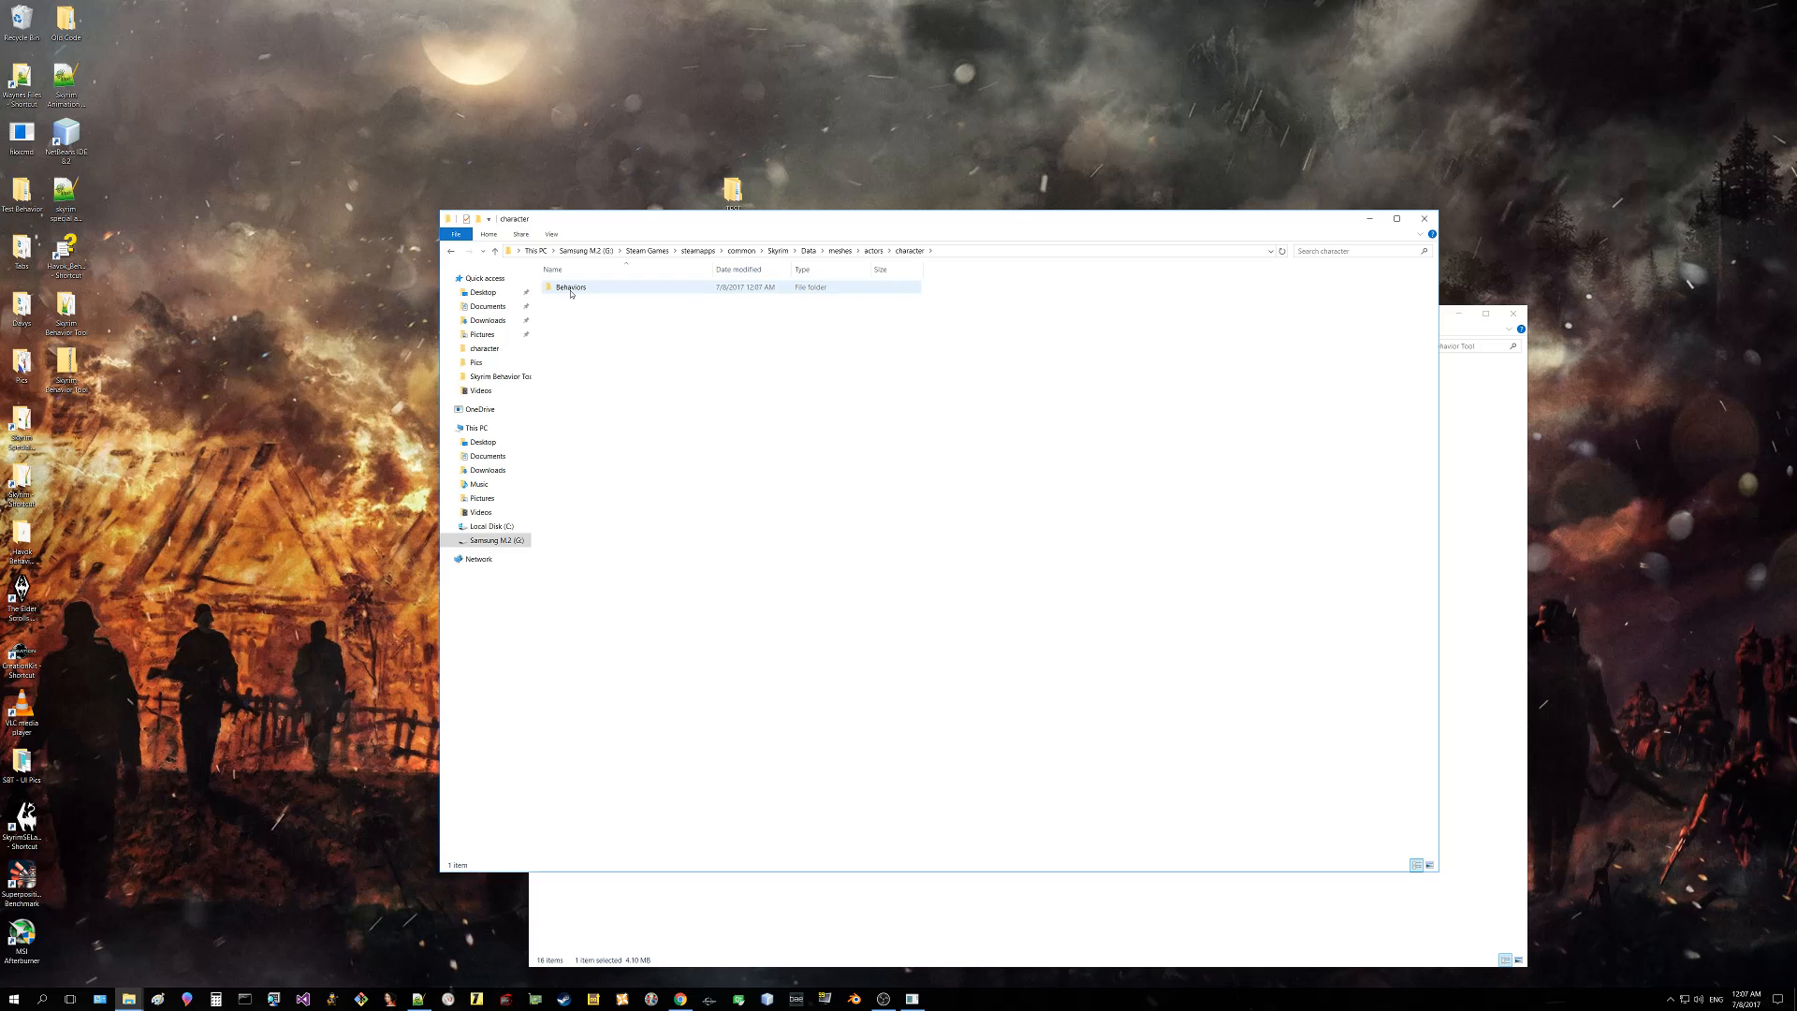
double_click(571, 288)
double_click(593, 288)
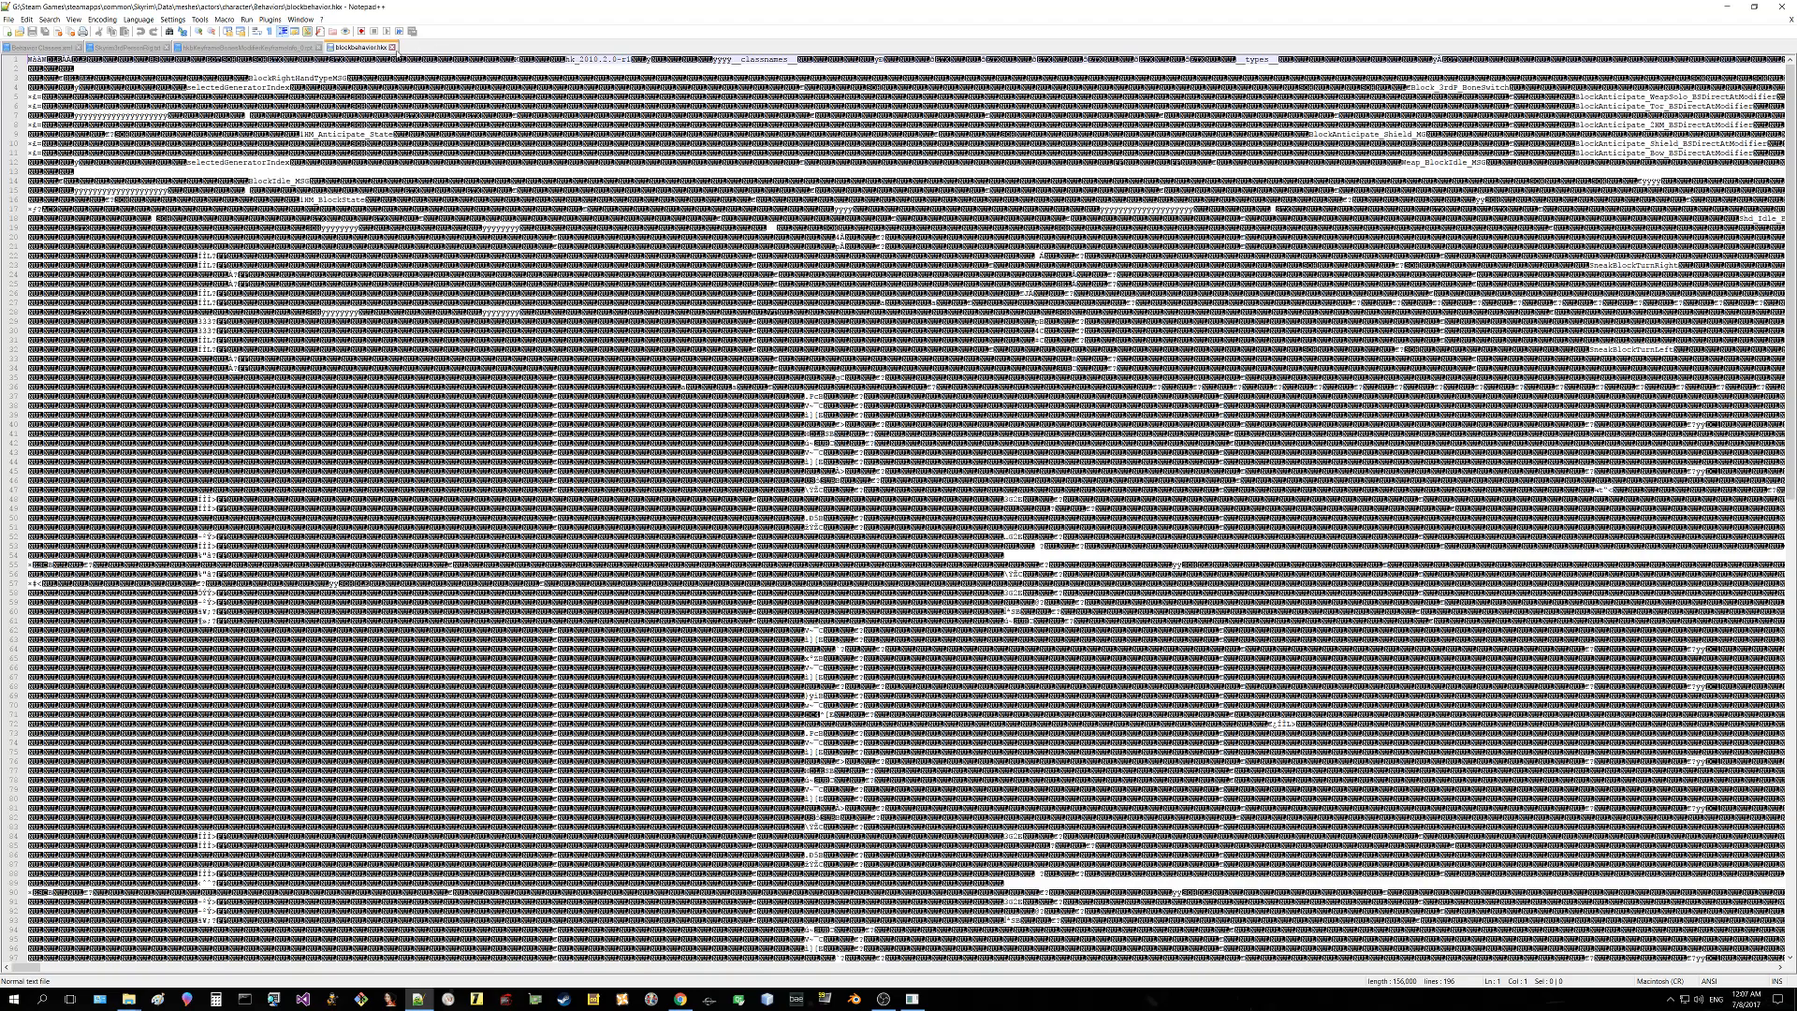
click(392, 47)
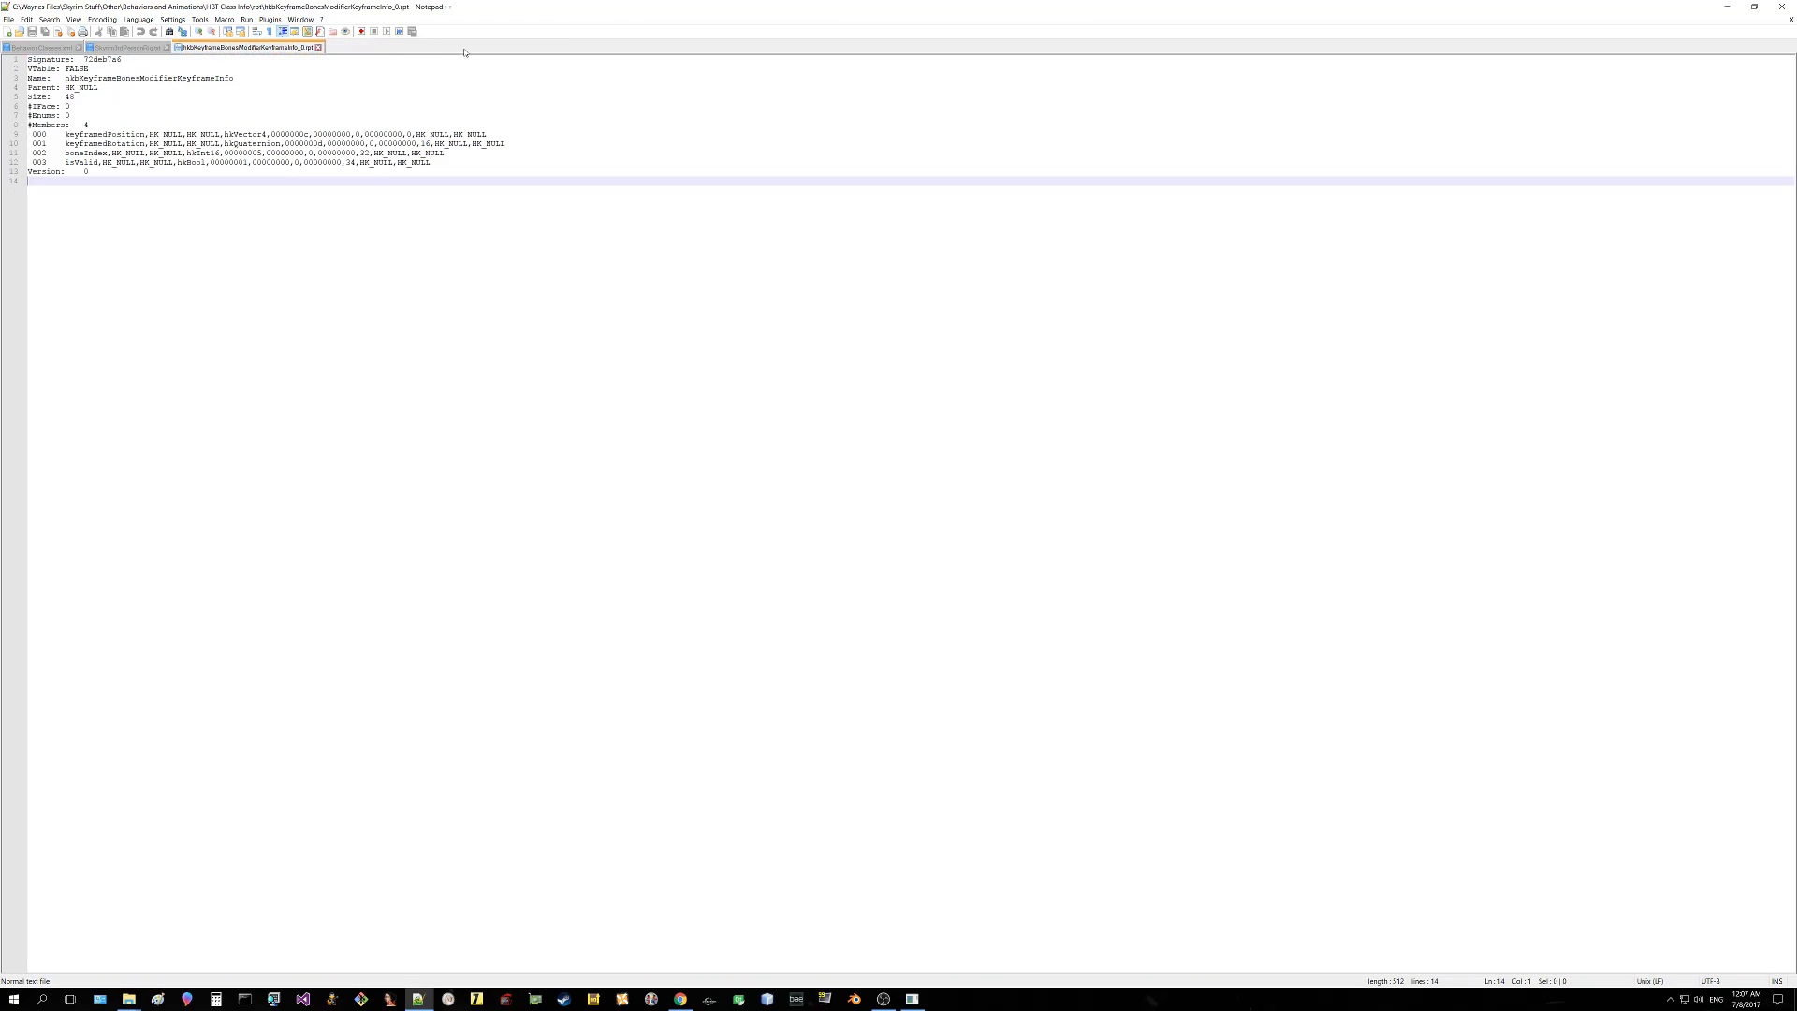
click(1782, 6)
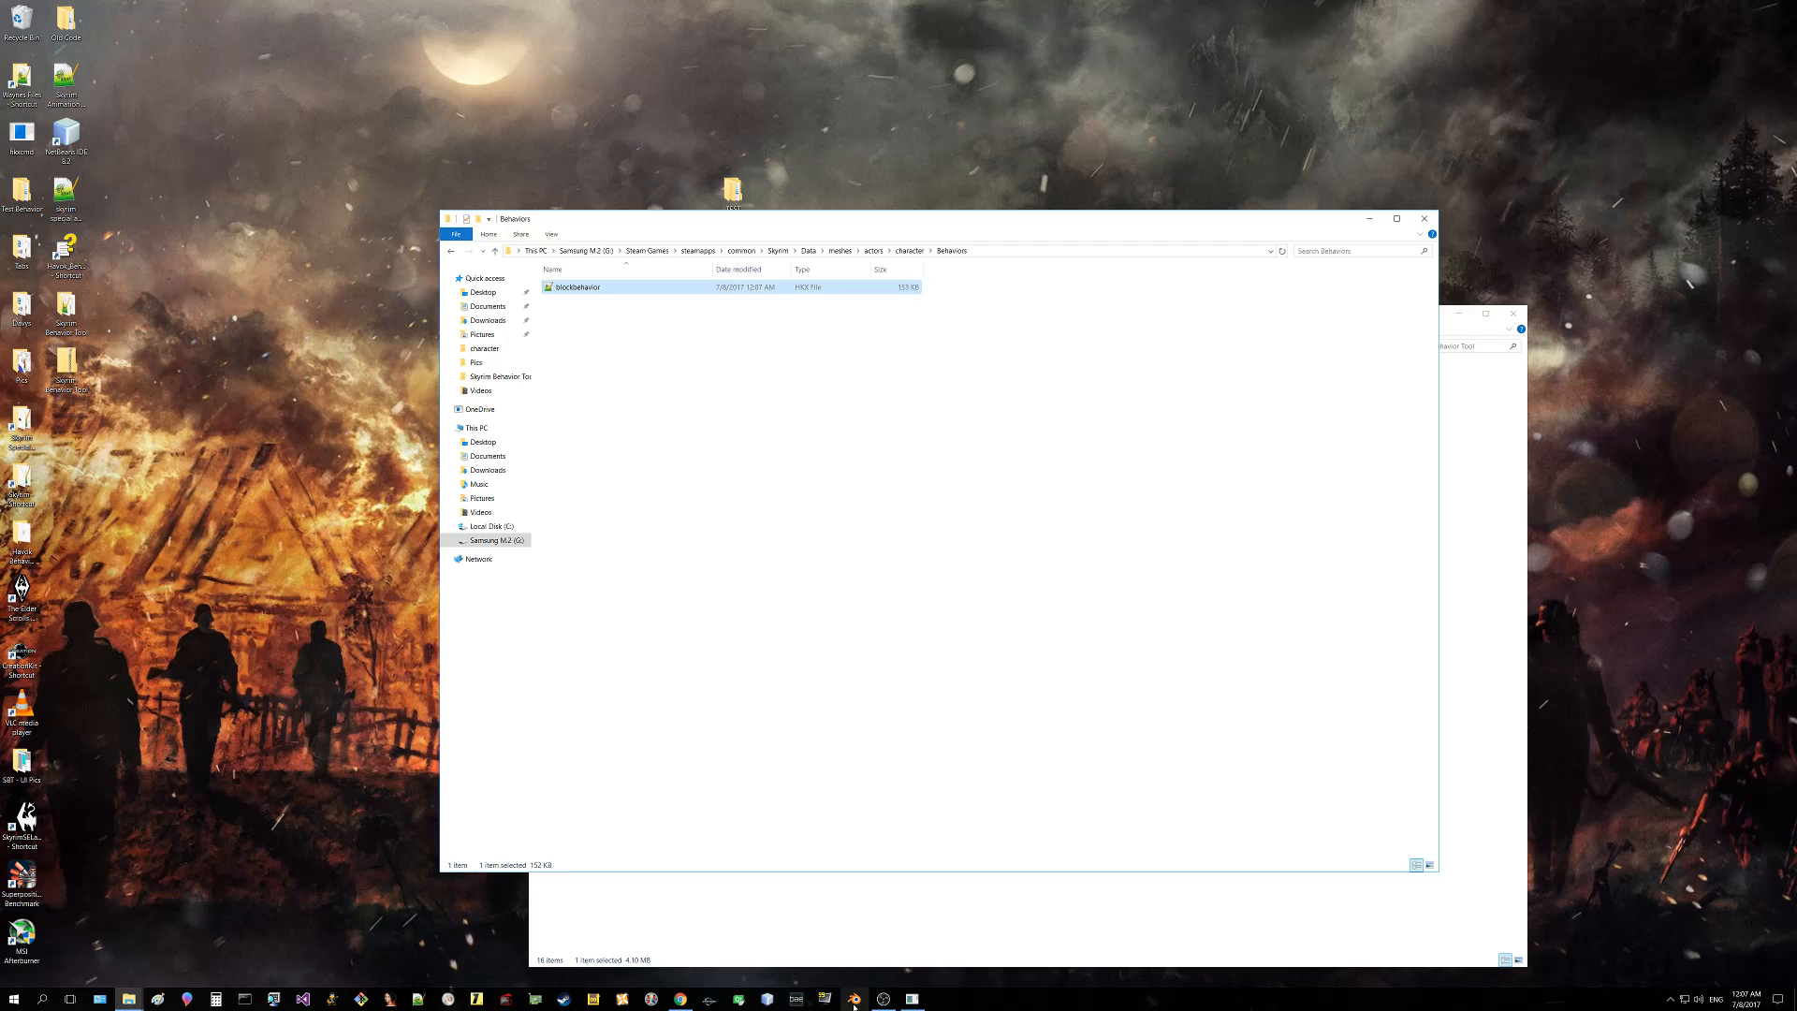
Step: Return to Skyrim Behavior Tool and open bashbehavior.hkx and 0_master.hkx from the character's behavior file list
click(913, 999)
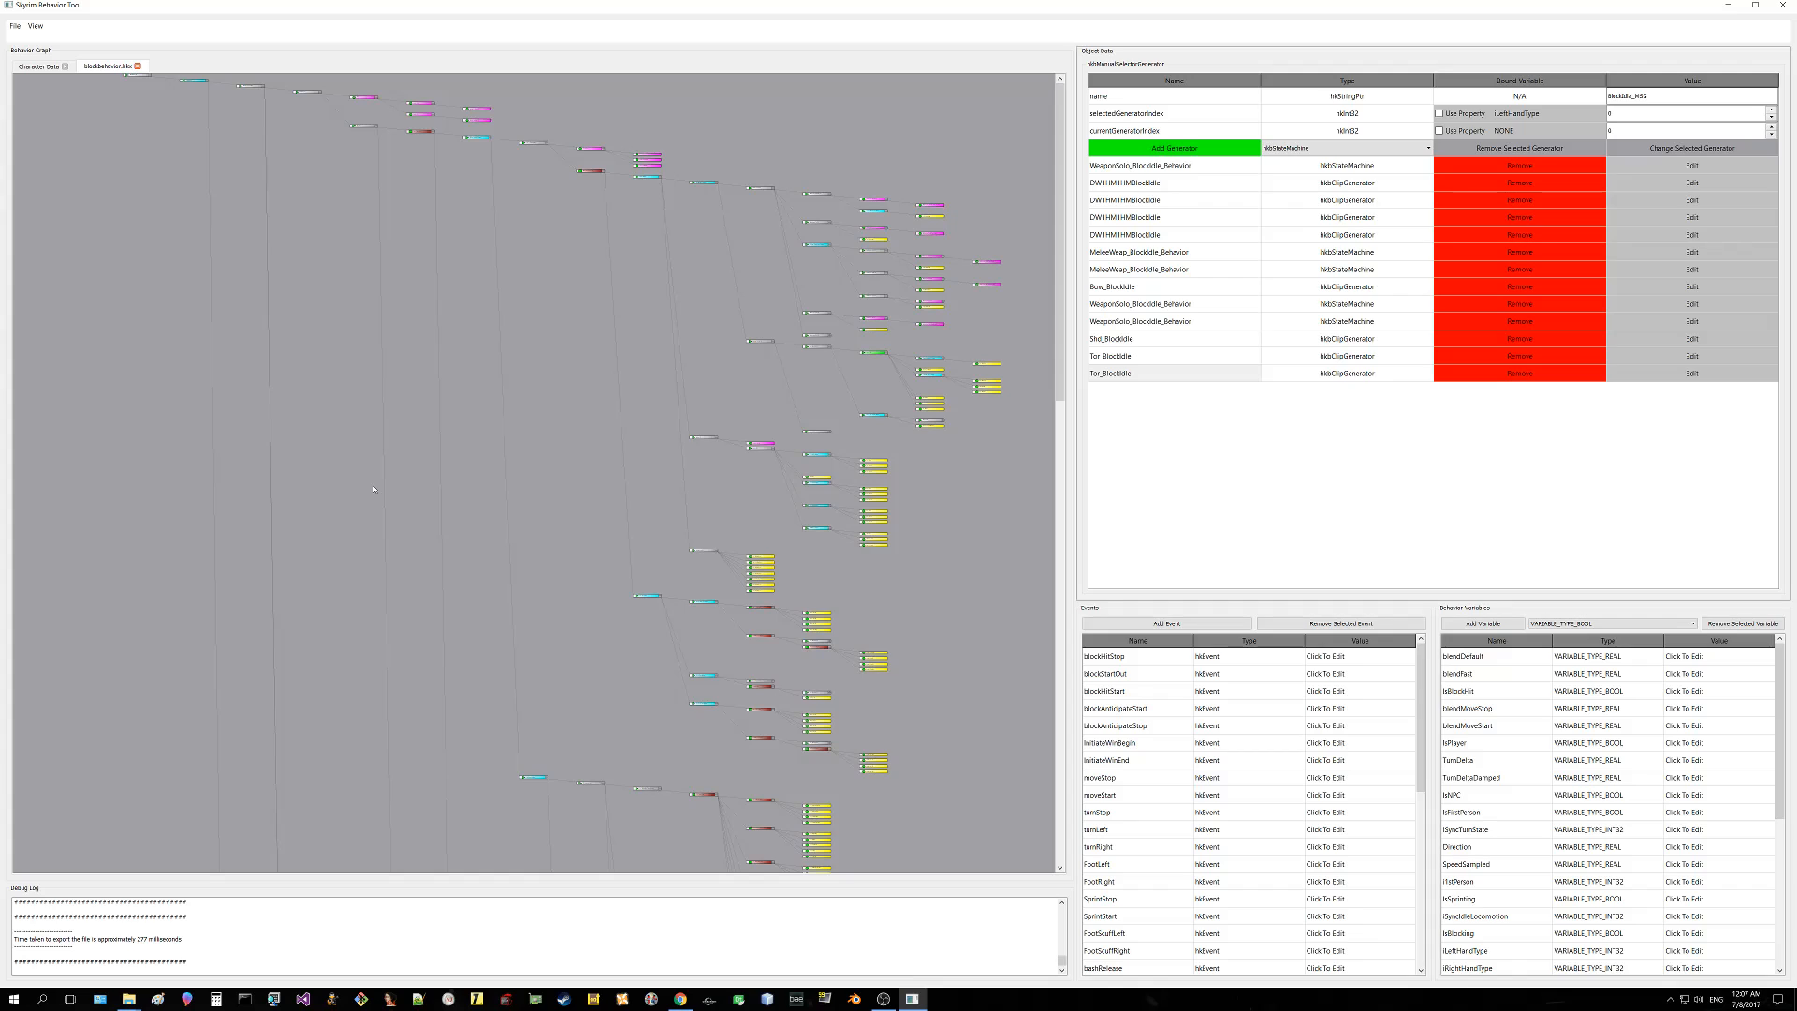
click(58, 65)
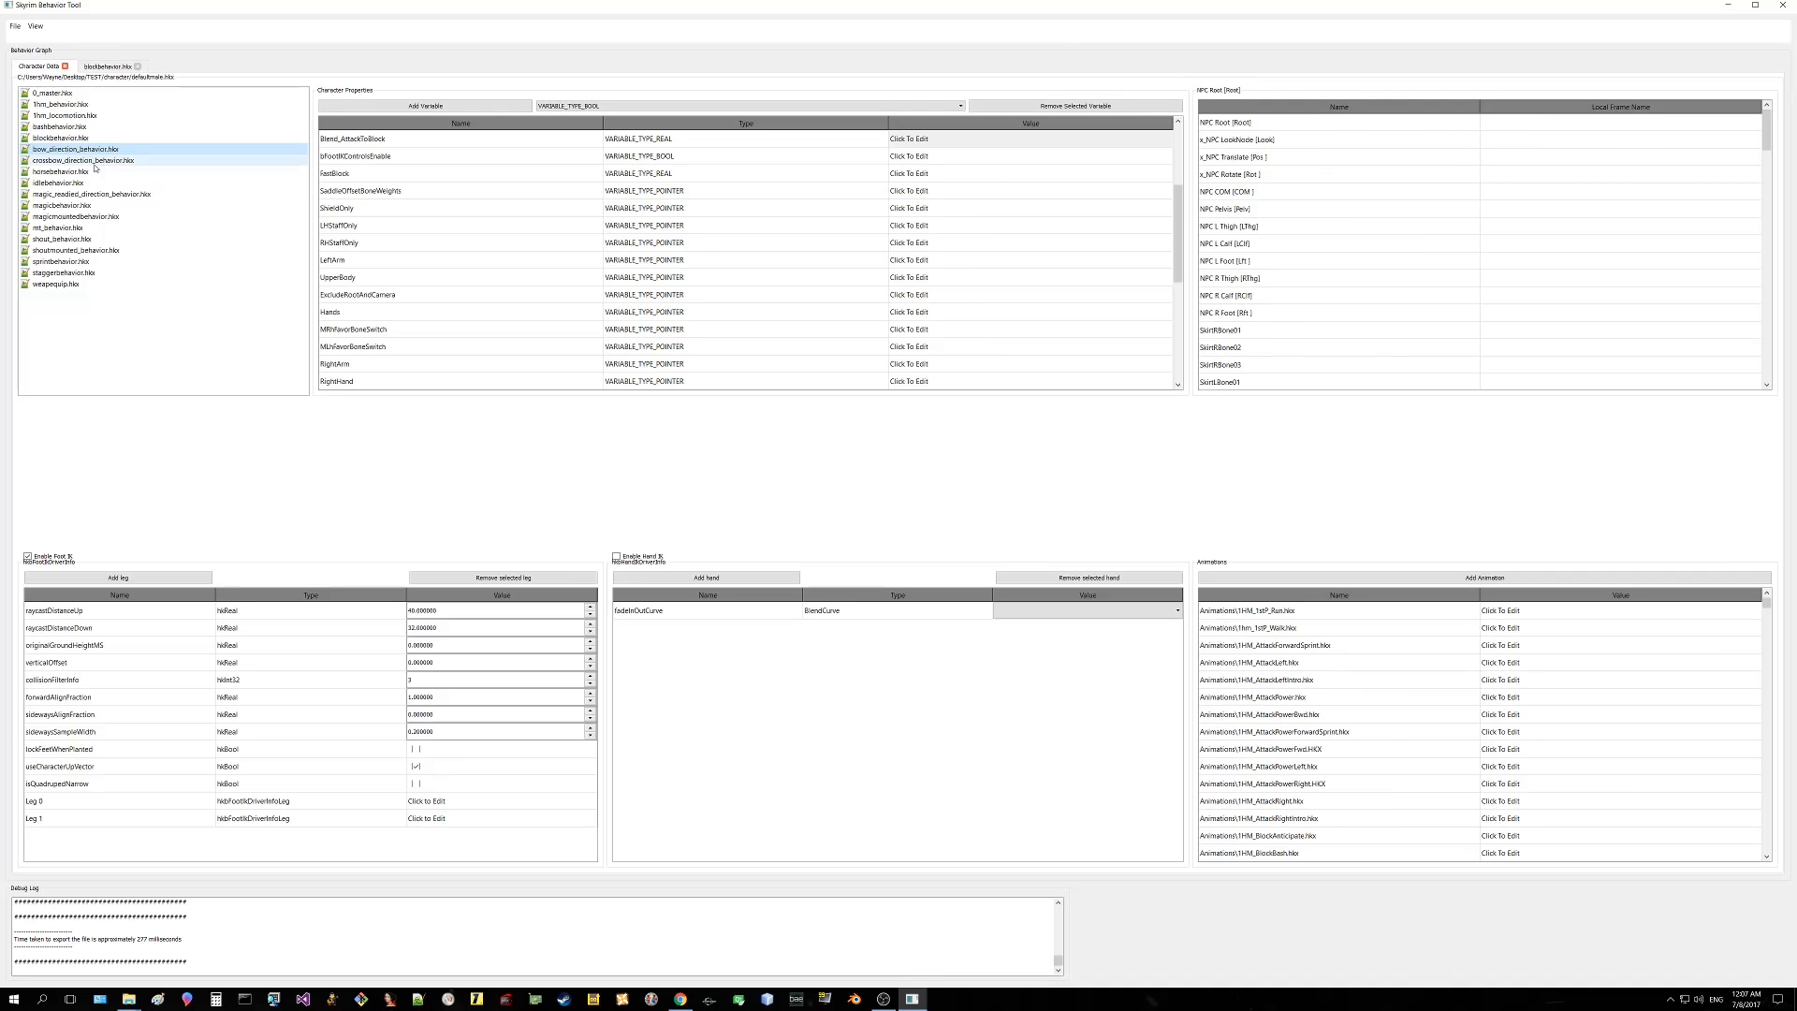
double_click(63, 126)
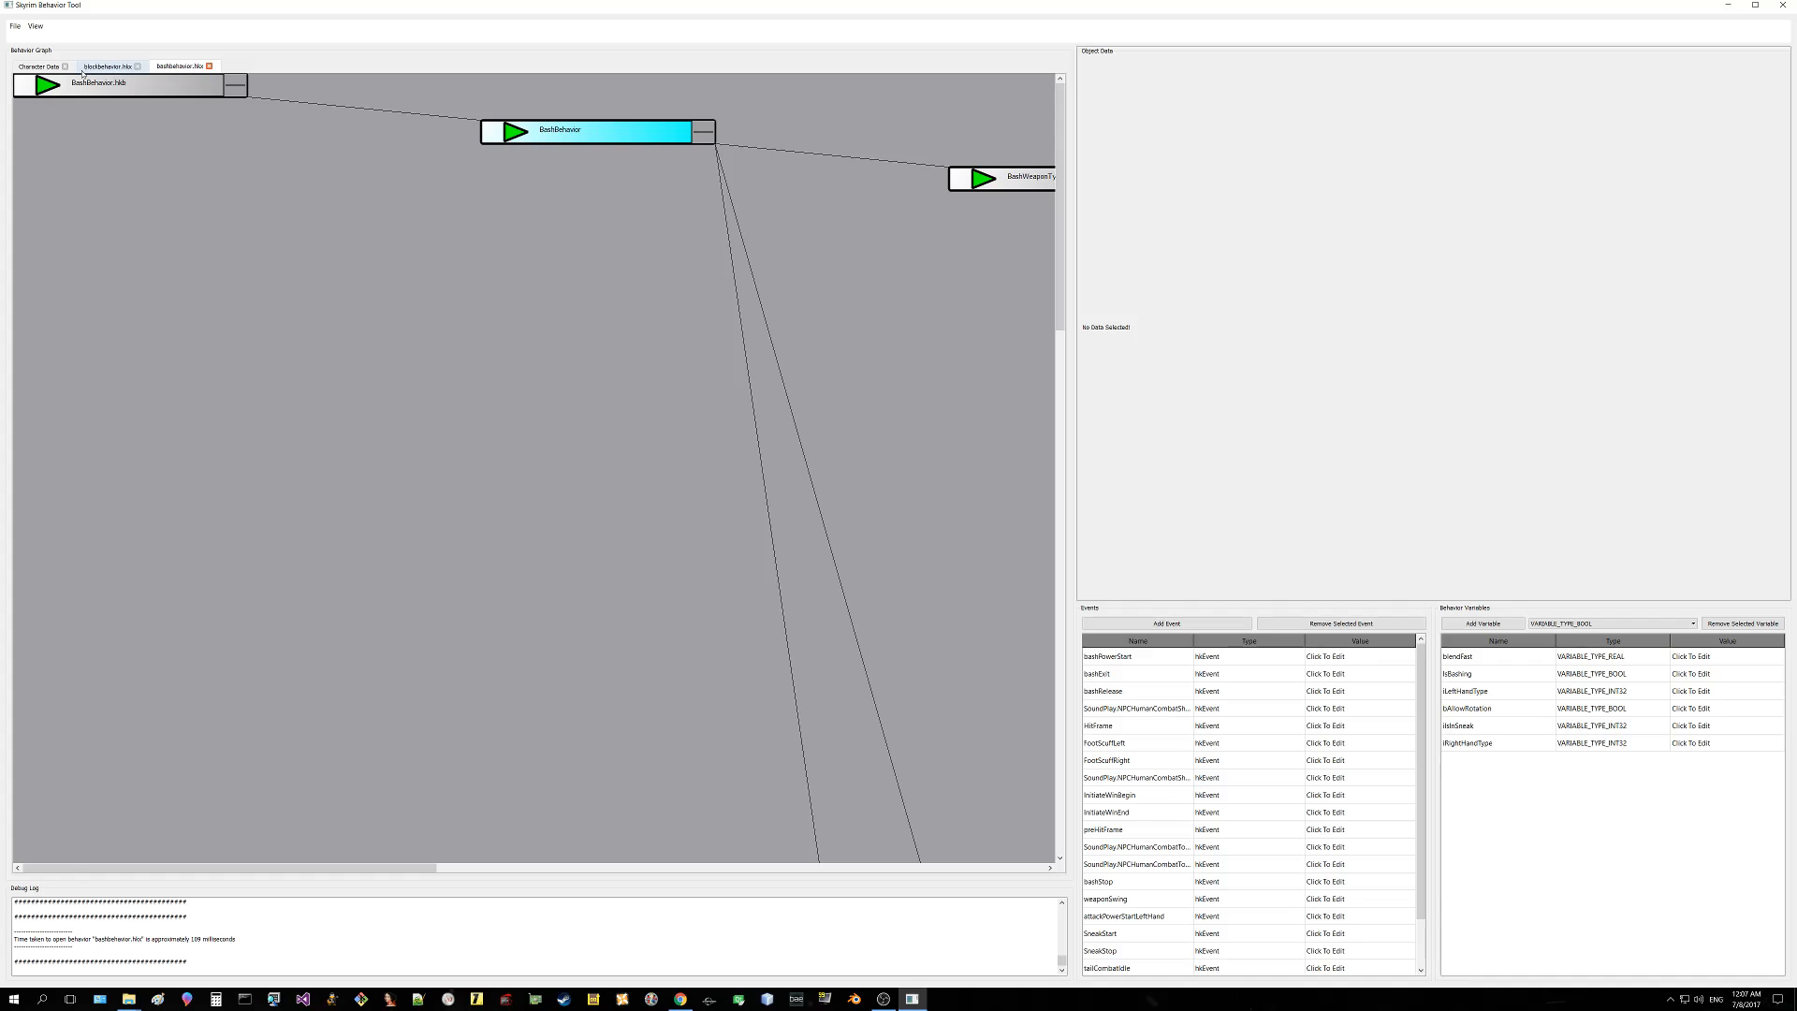
click(50, 68)
double_click(63, 97)
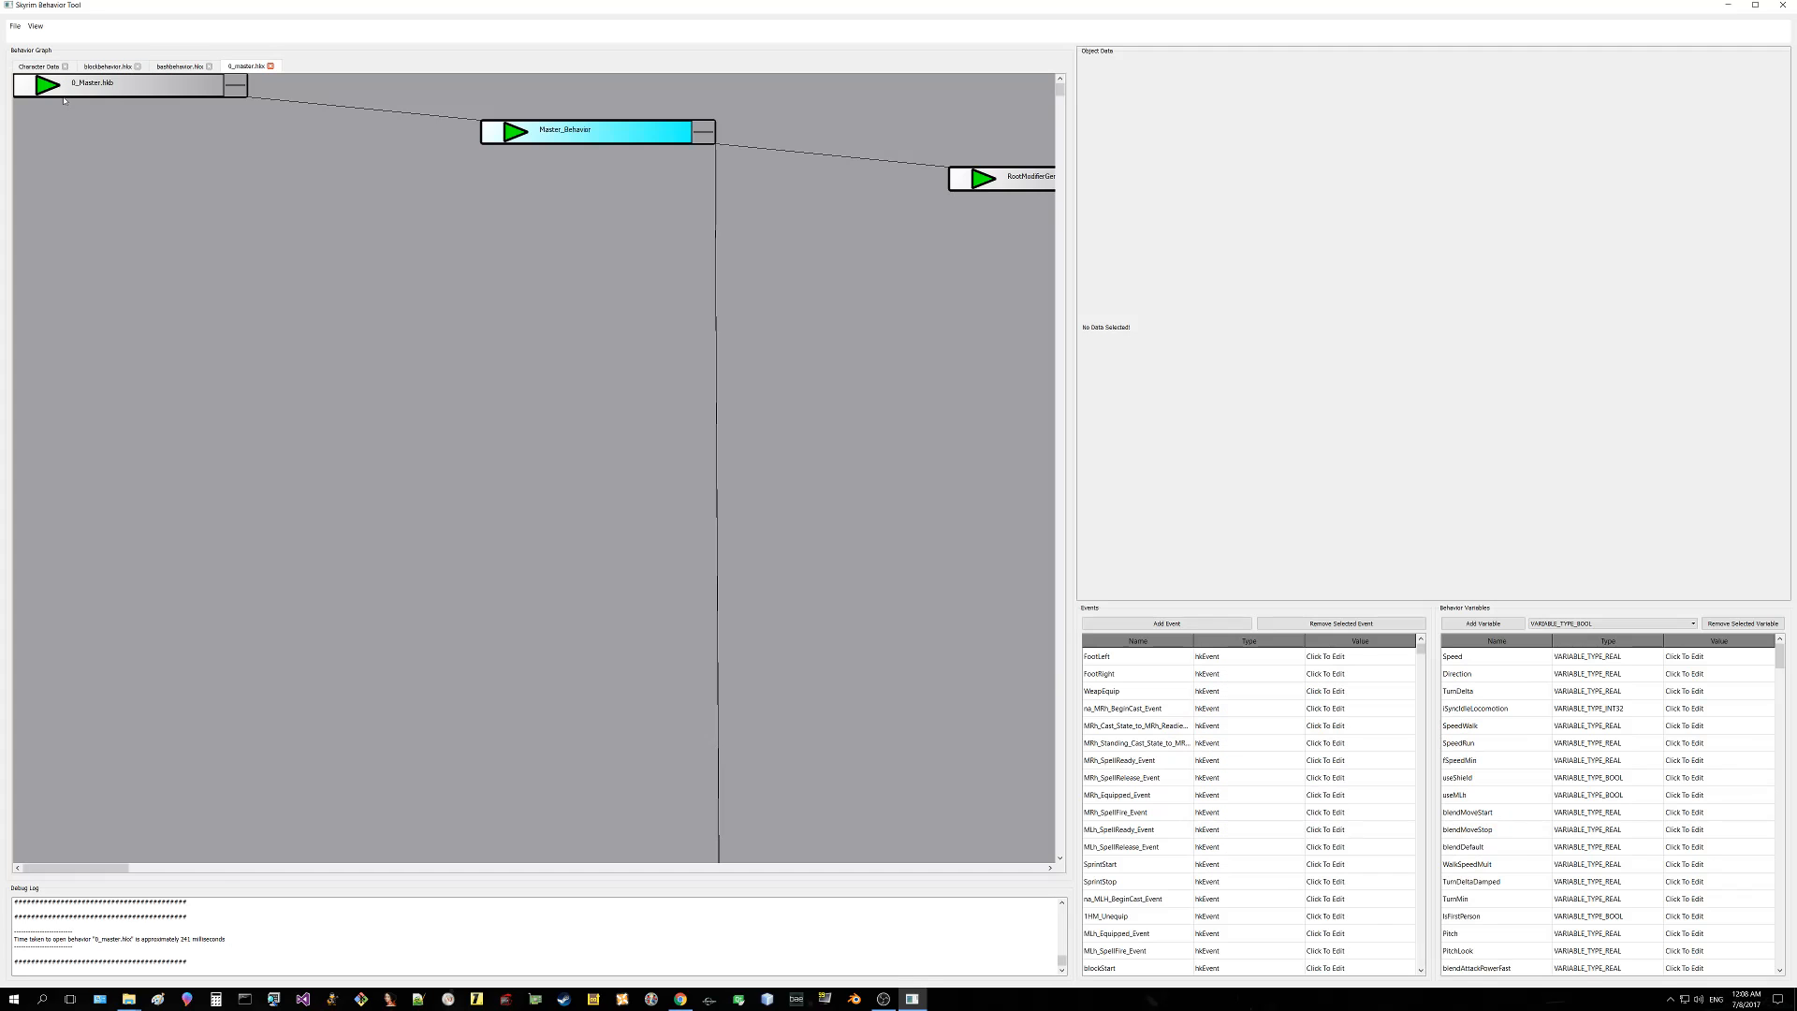
Step: Examine the 0_master behavior graph and show the object data of the magic locomotion state machine
drag(593, 265, 205, 281)
scroll(386, 302, down, 10)
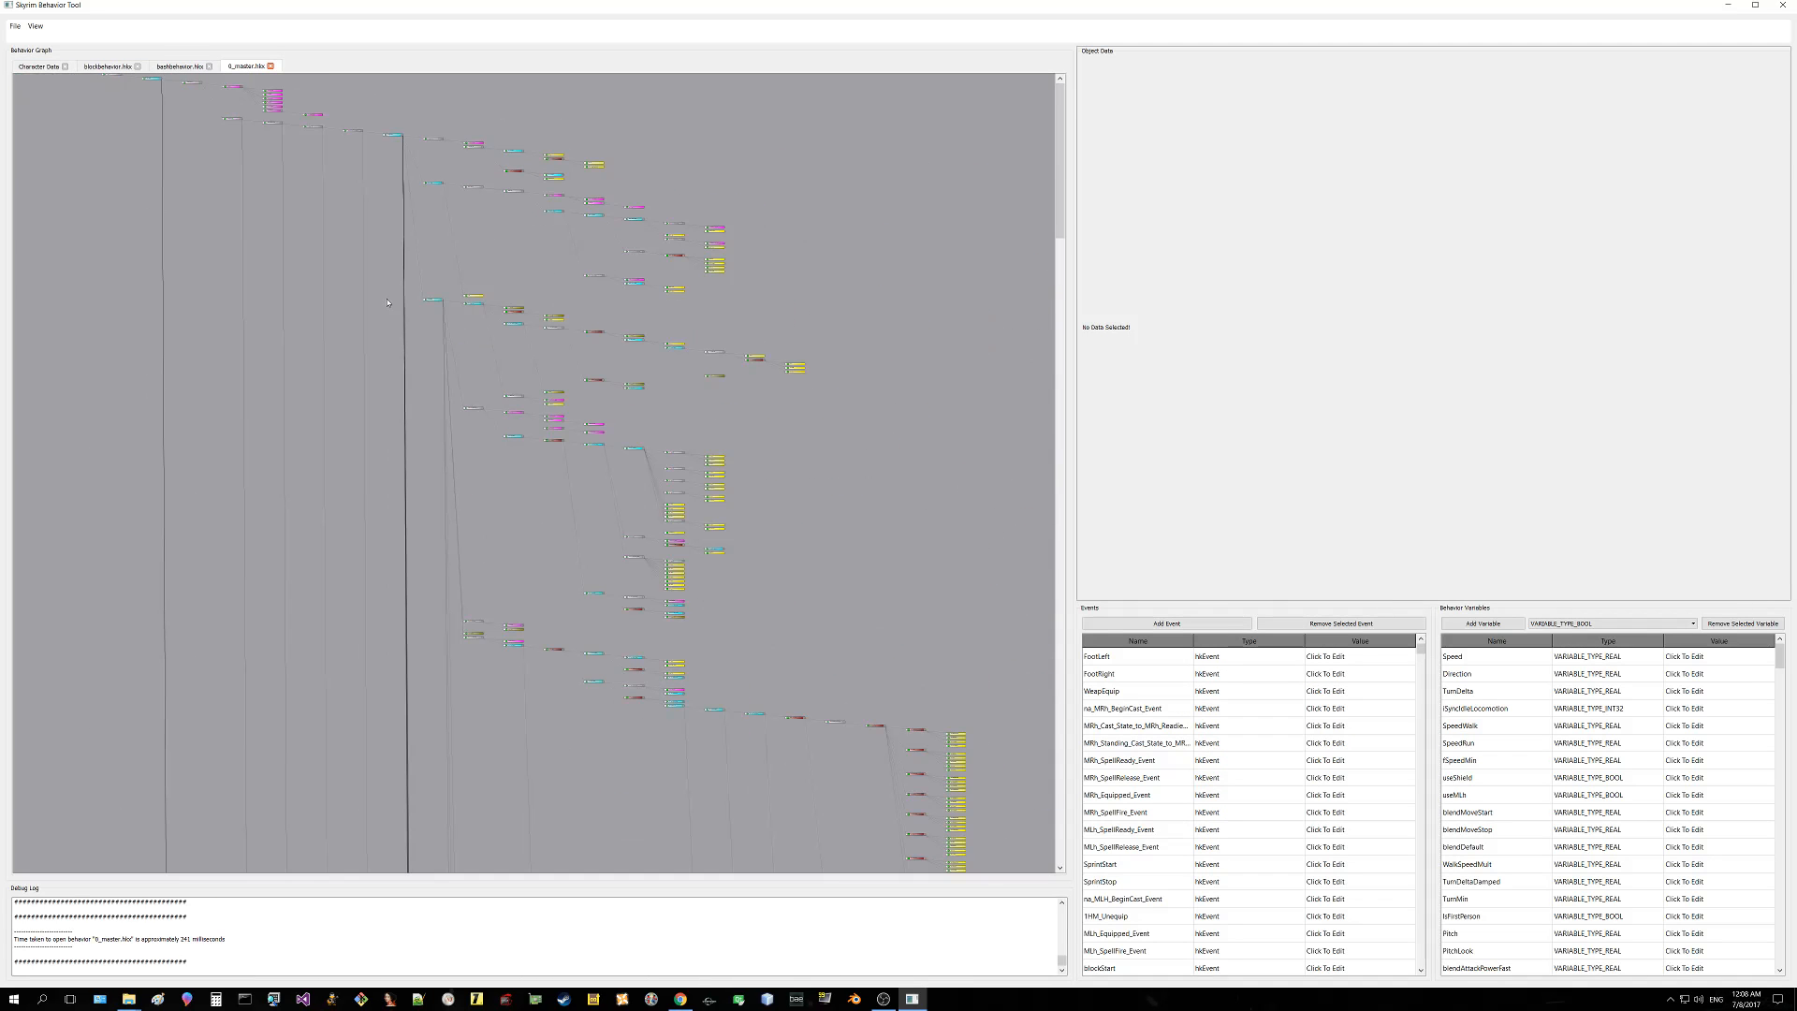
scroll(490, 300, down, 10)
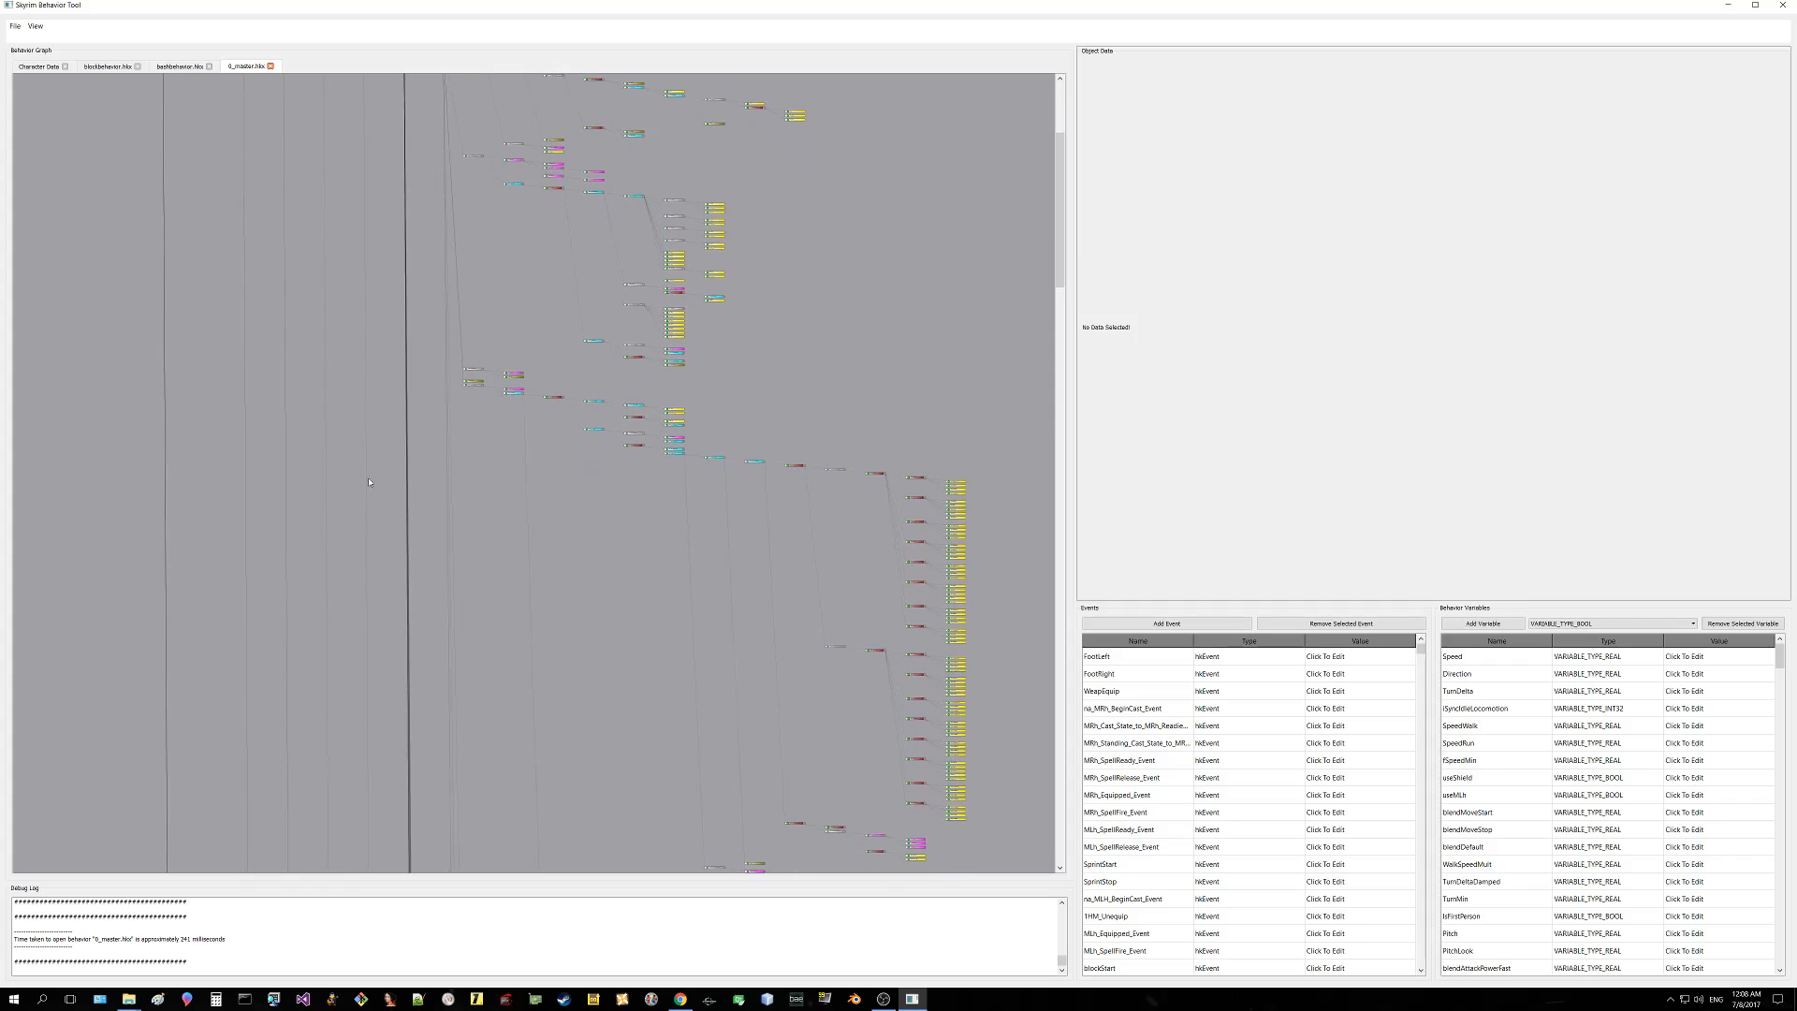
scroll(655, 442, down, 1)
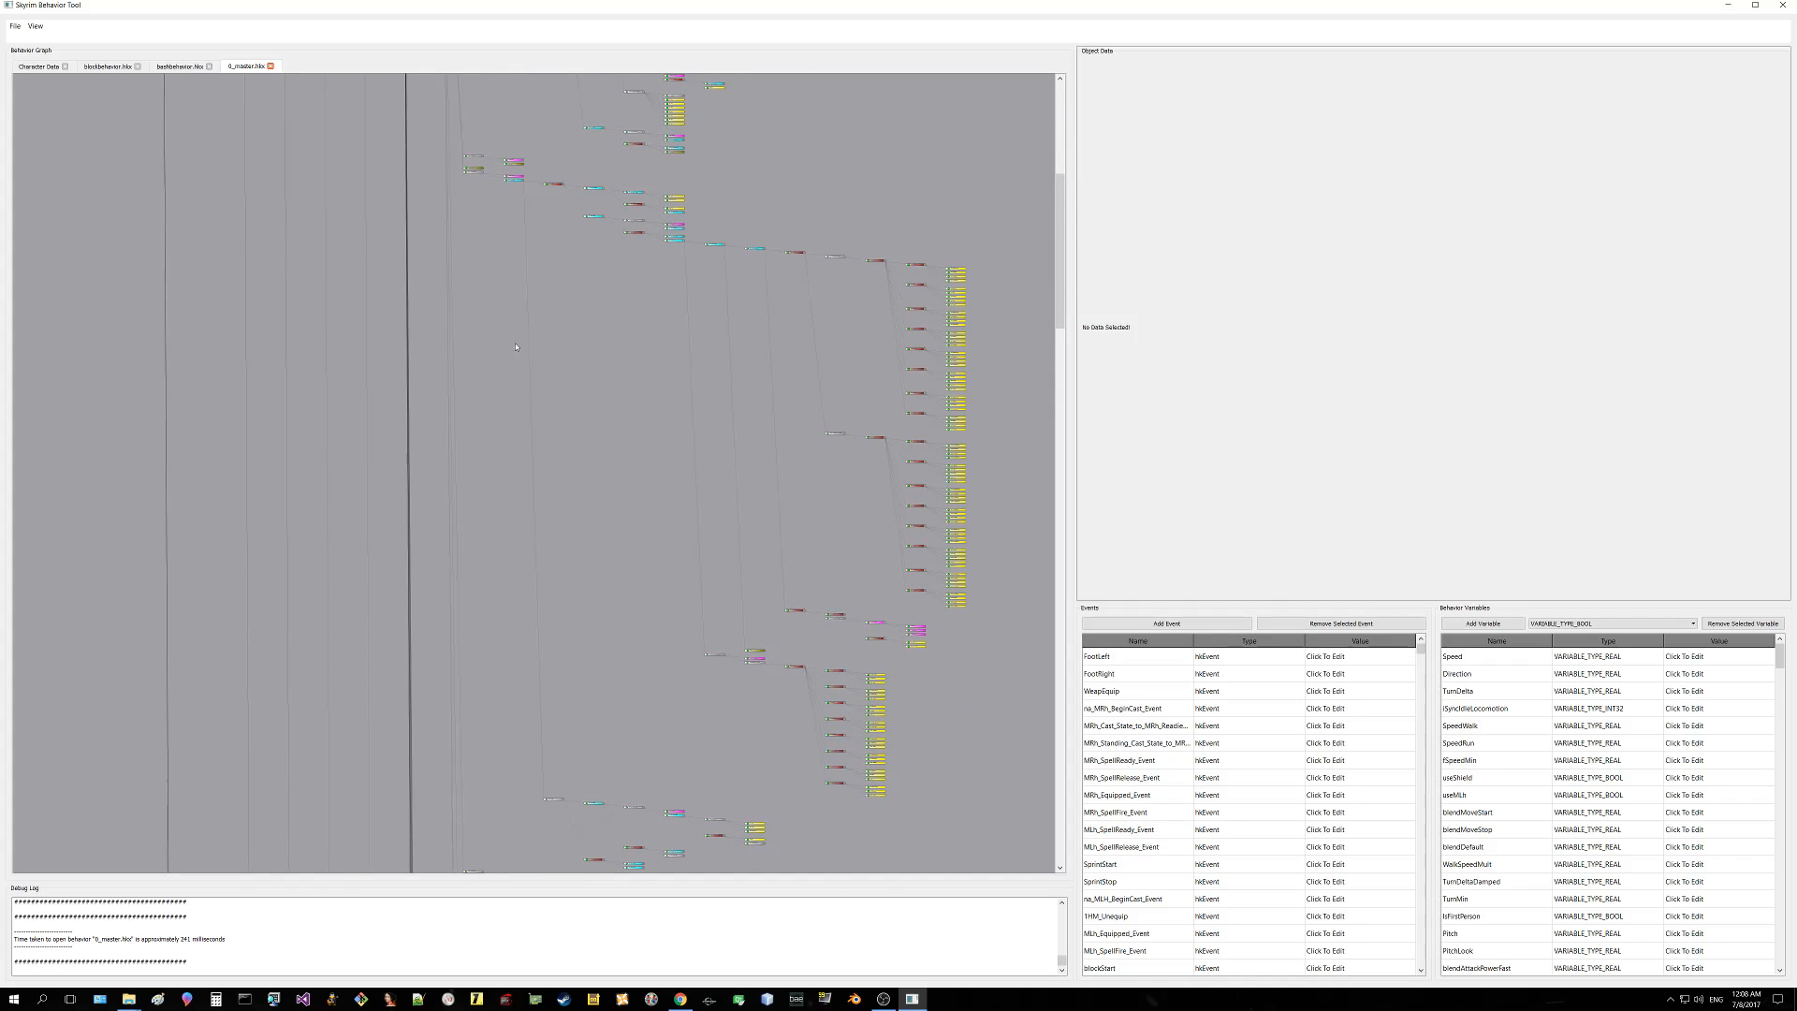
click(15, 26)
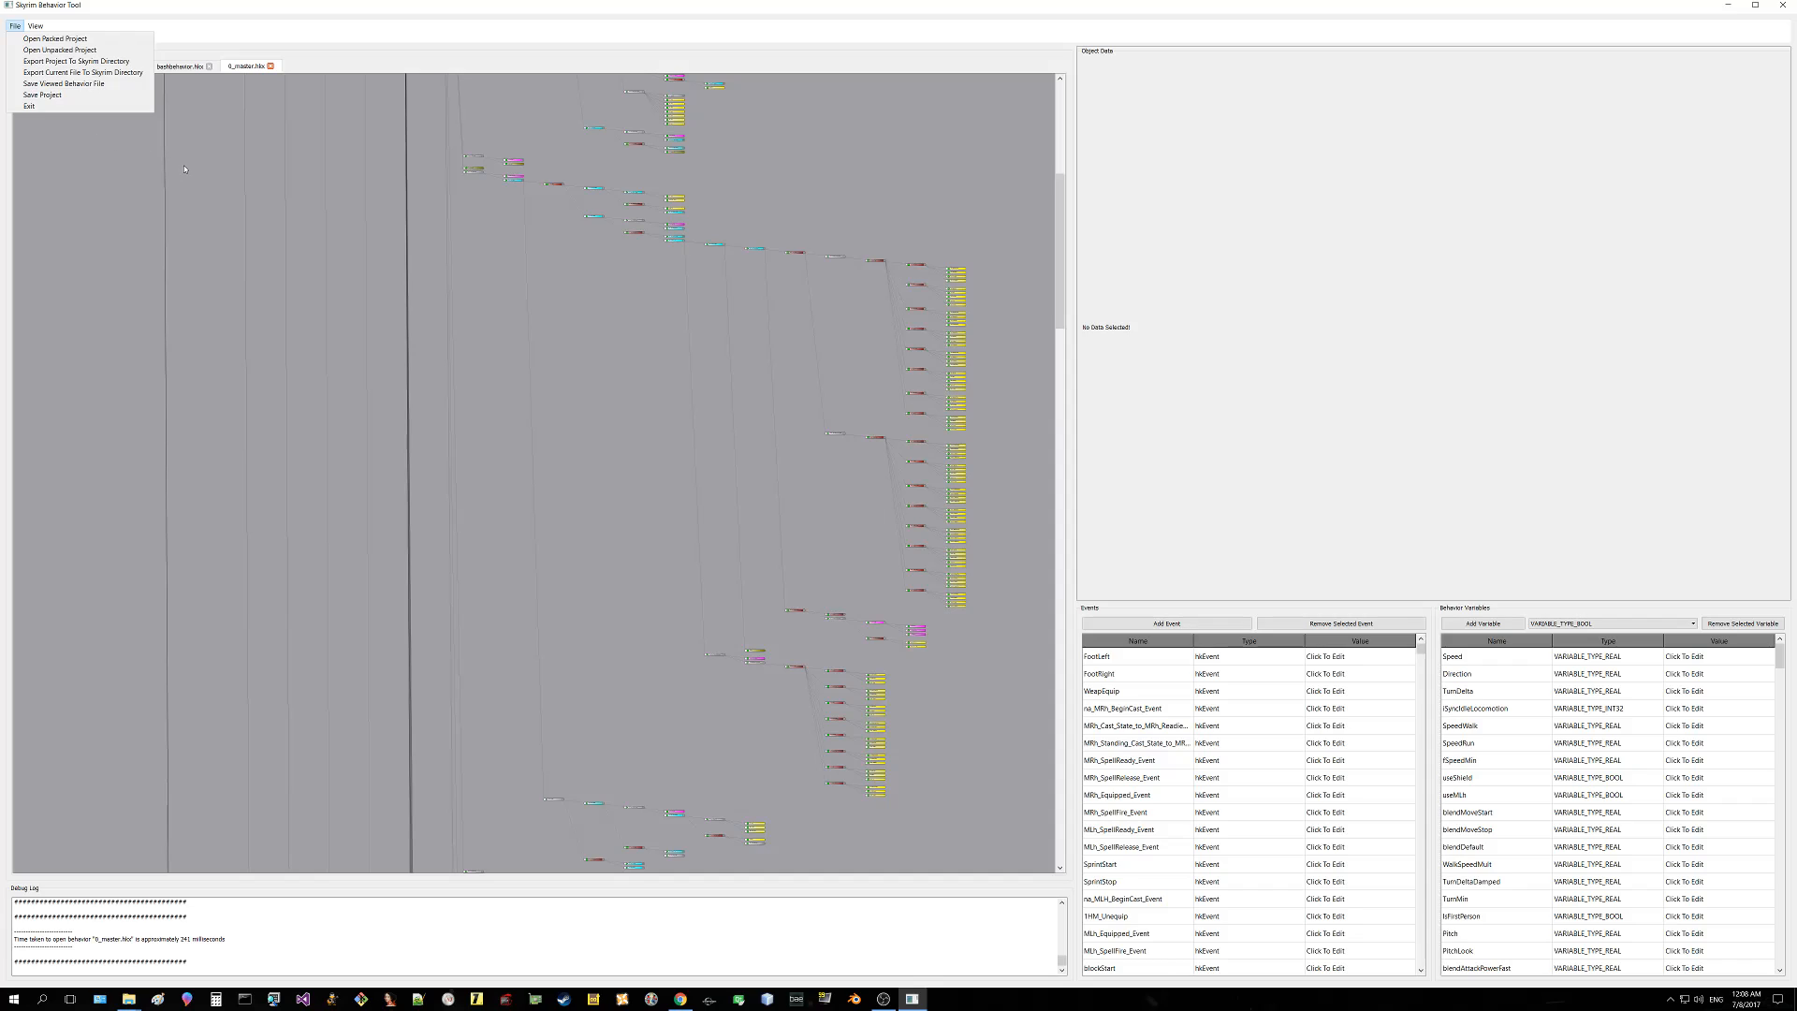
click(471, 241)
scroll(496, 397, up, 10)
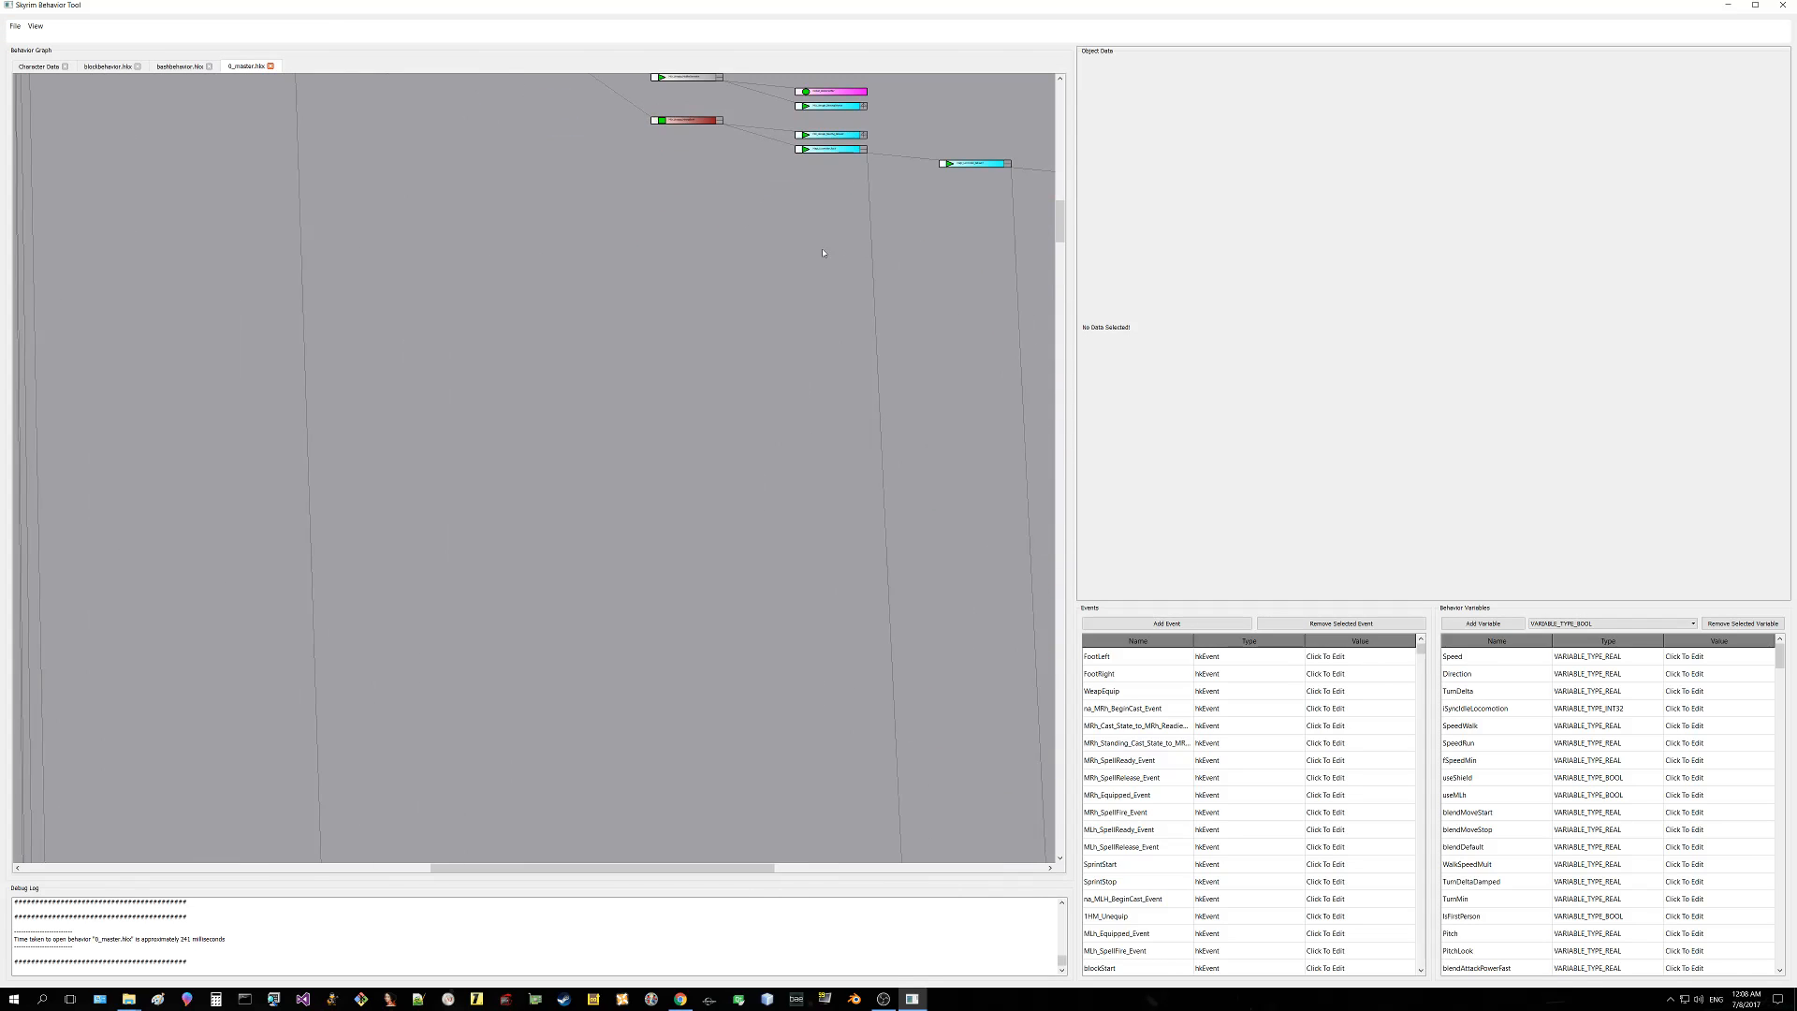
click(451, 341)
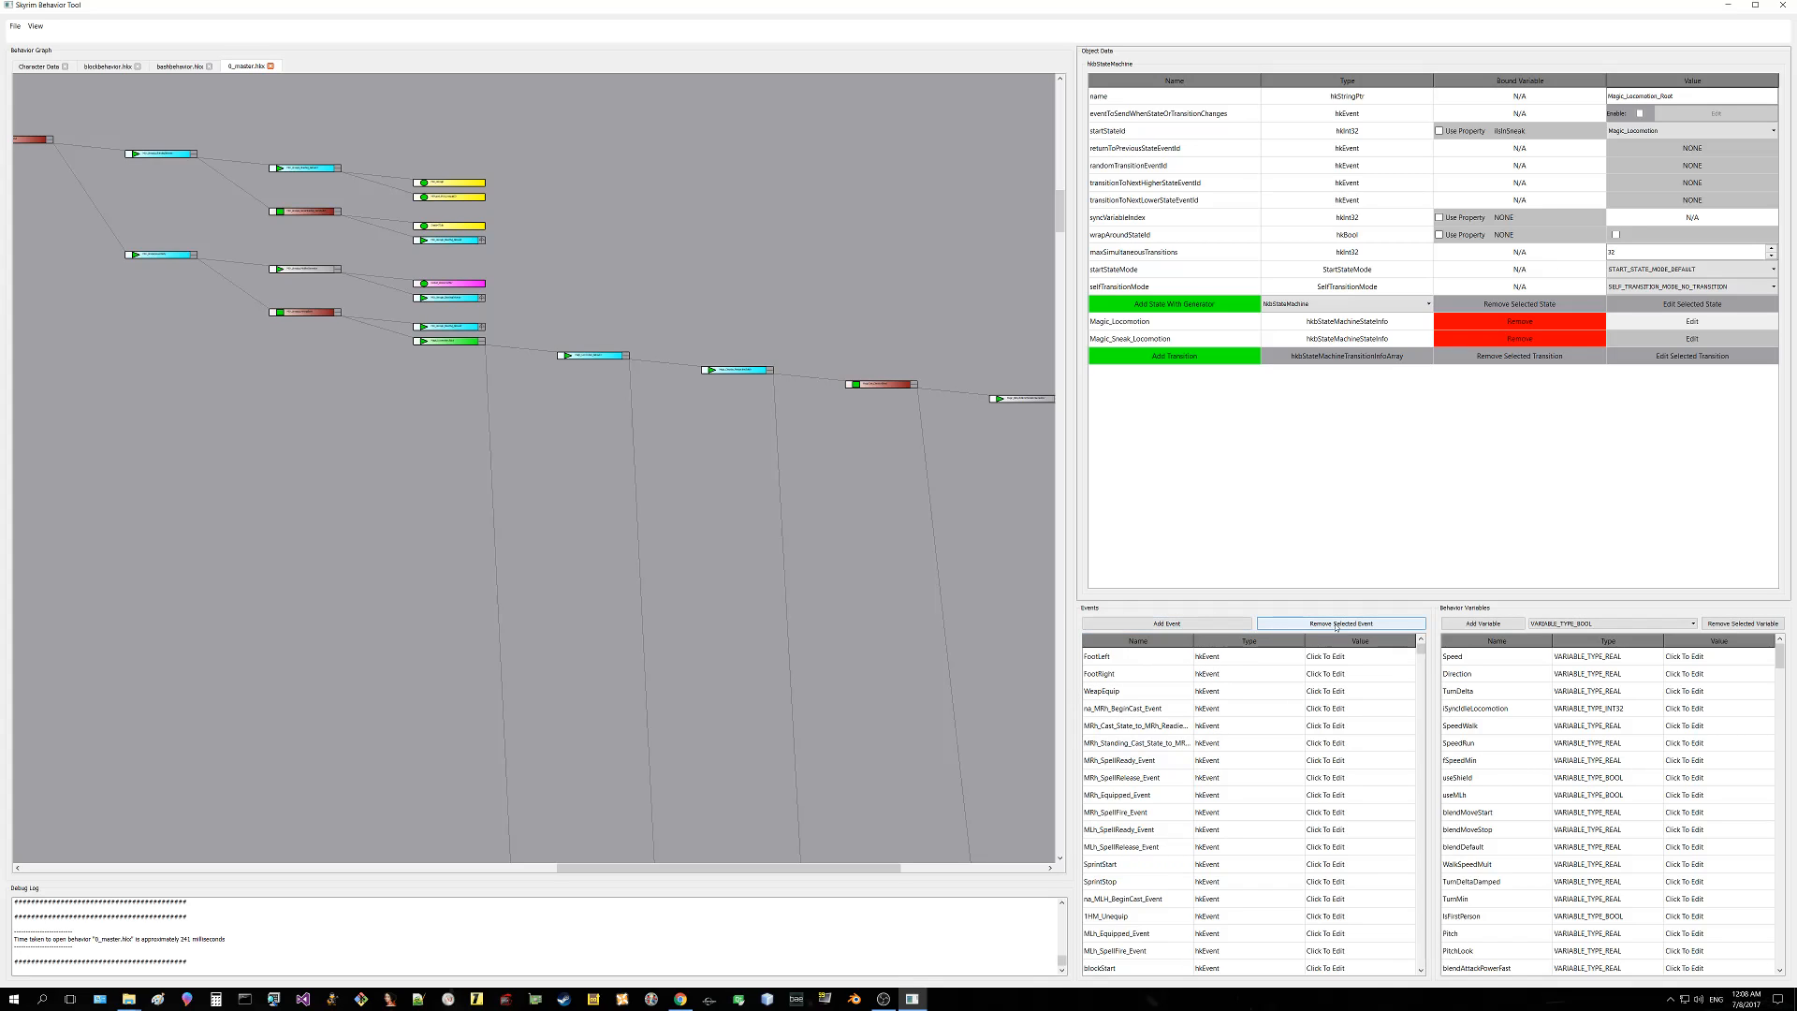
Step: Inspect the edit views of the MRh BeginCast event and the recoilMagnitude variable, returning to their parent lists
click(1329, 713)
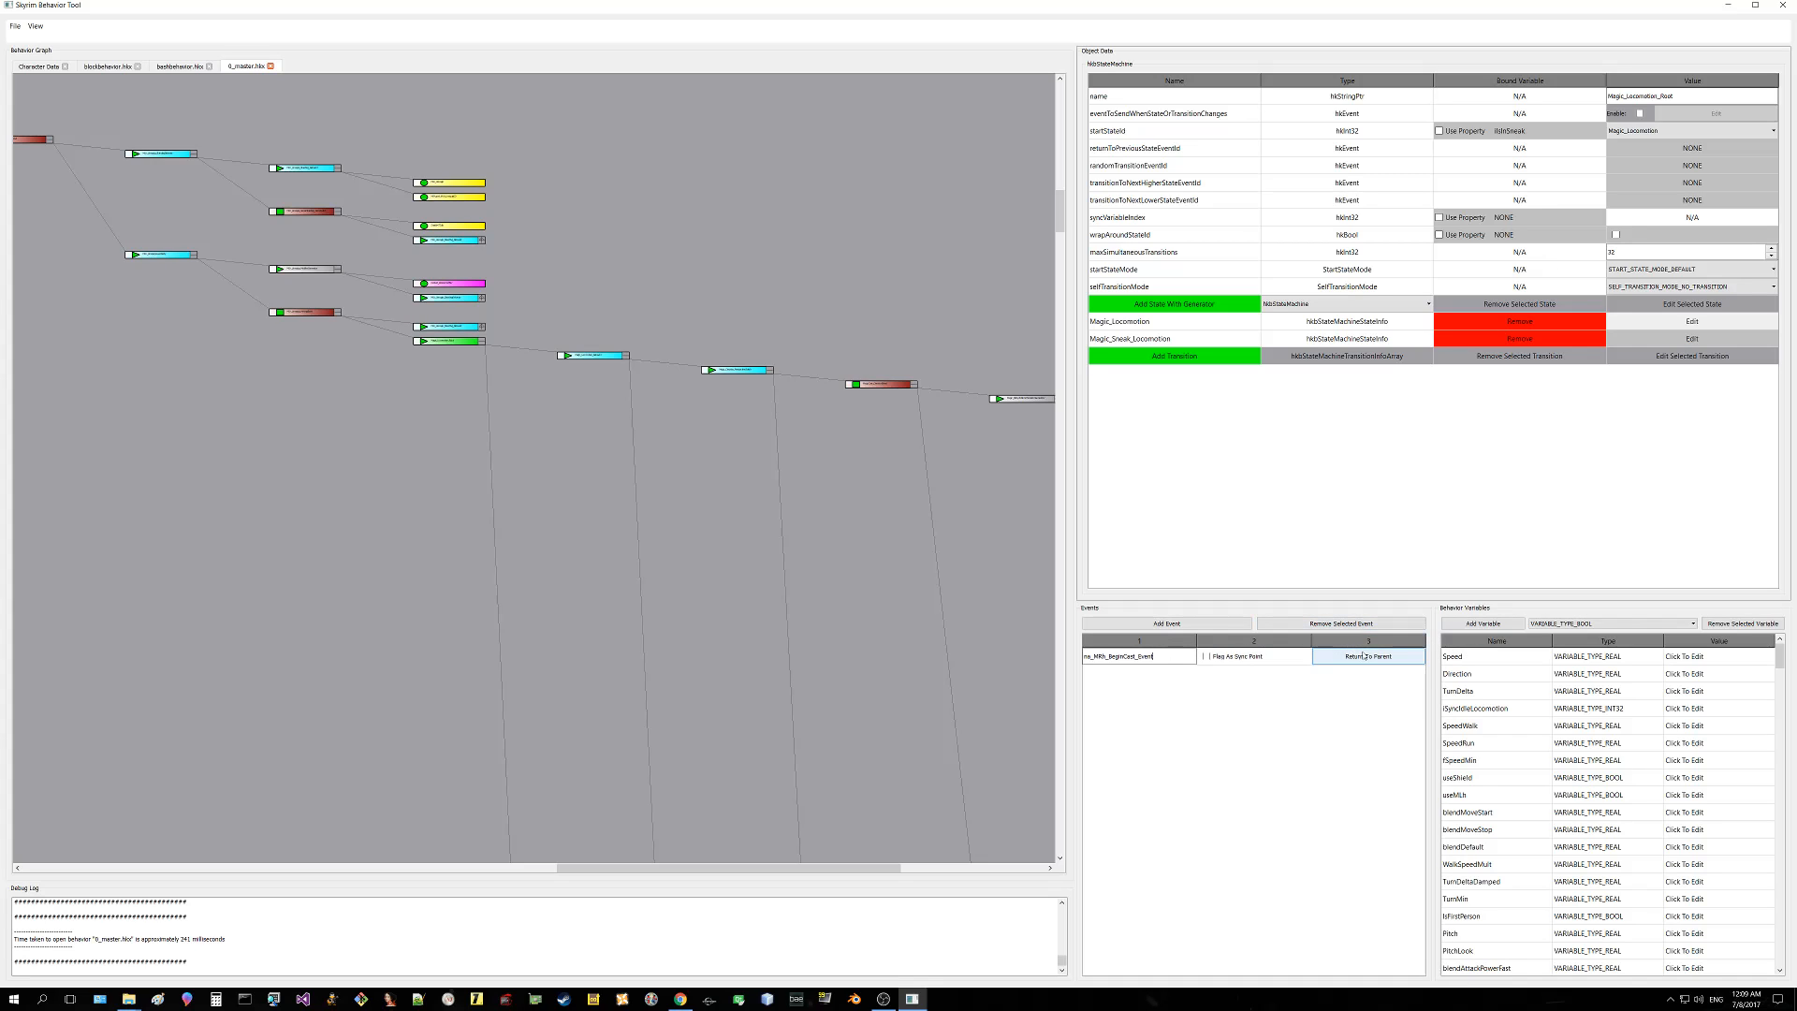
click(1419, 659)
click(1591, 673)
scroll(1597, 709, down, 10)
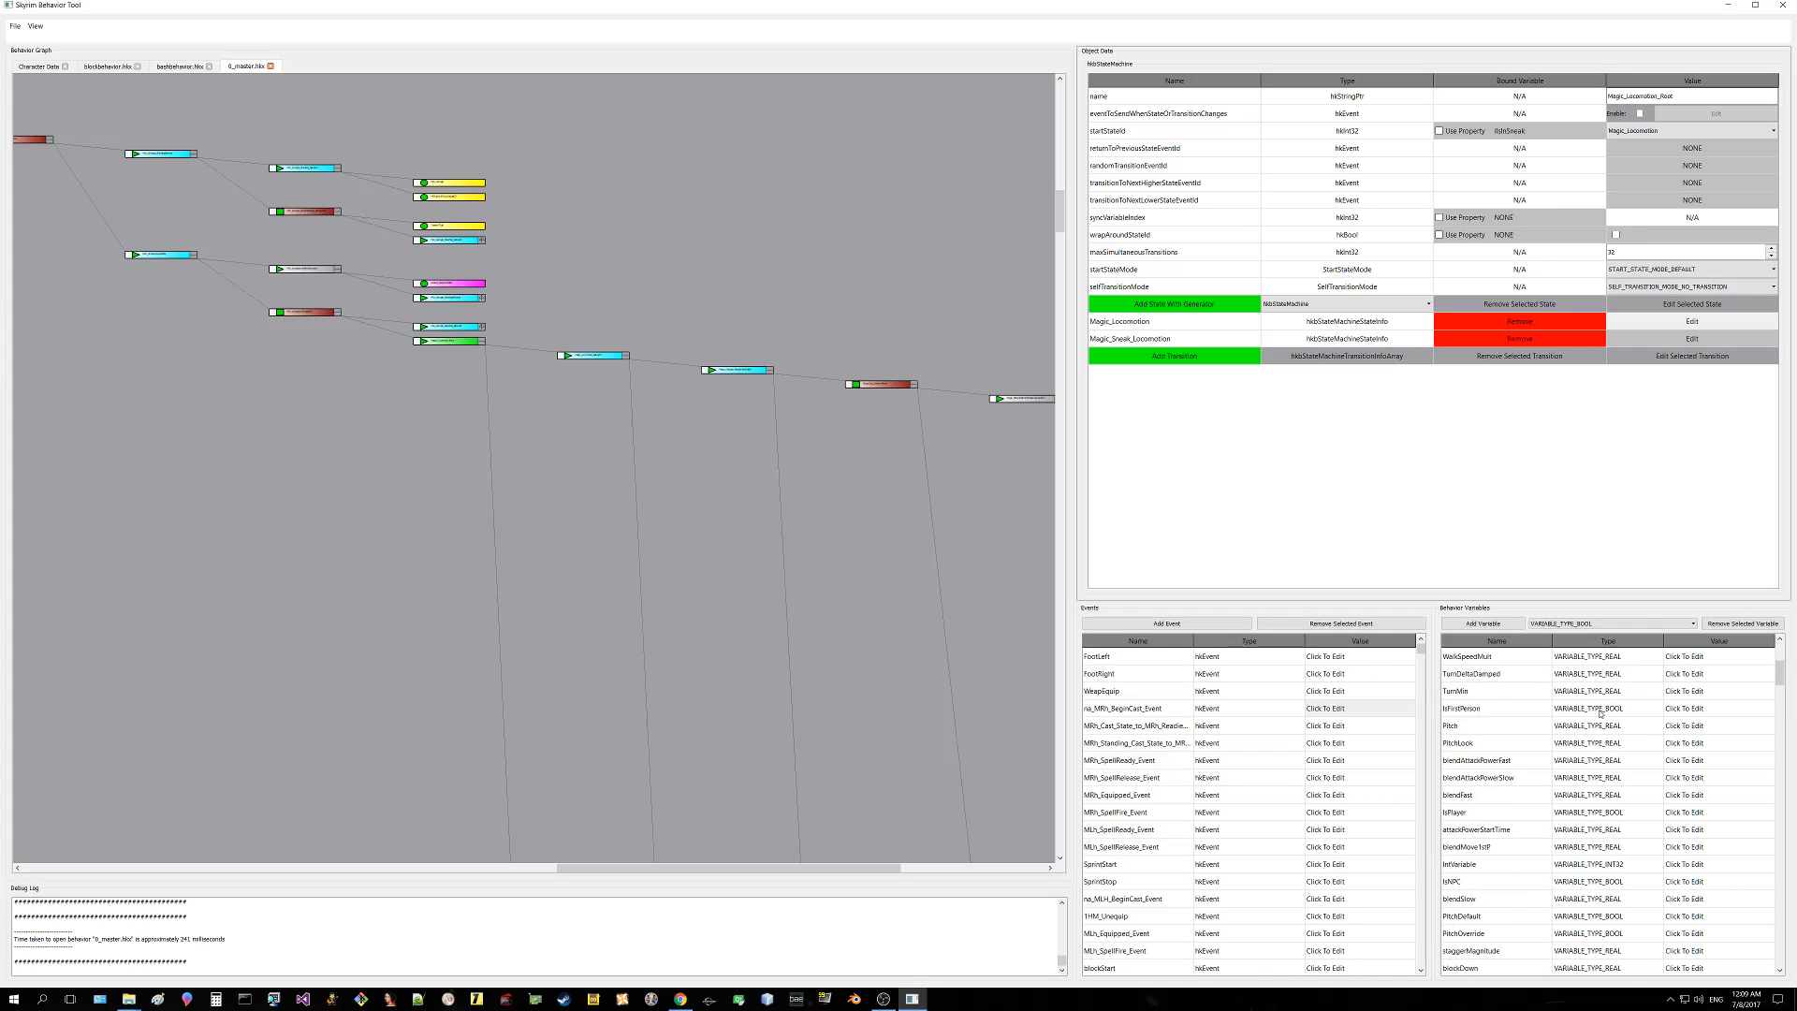
click(1680, 726)
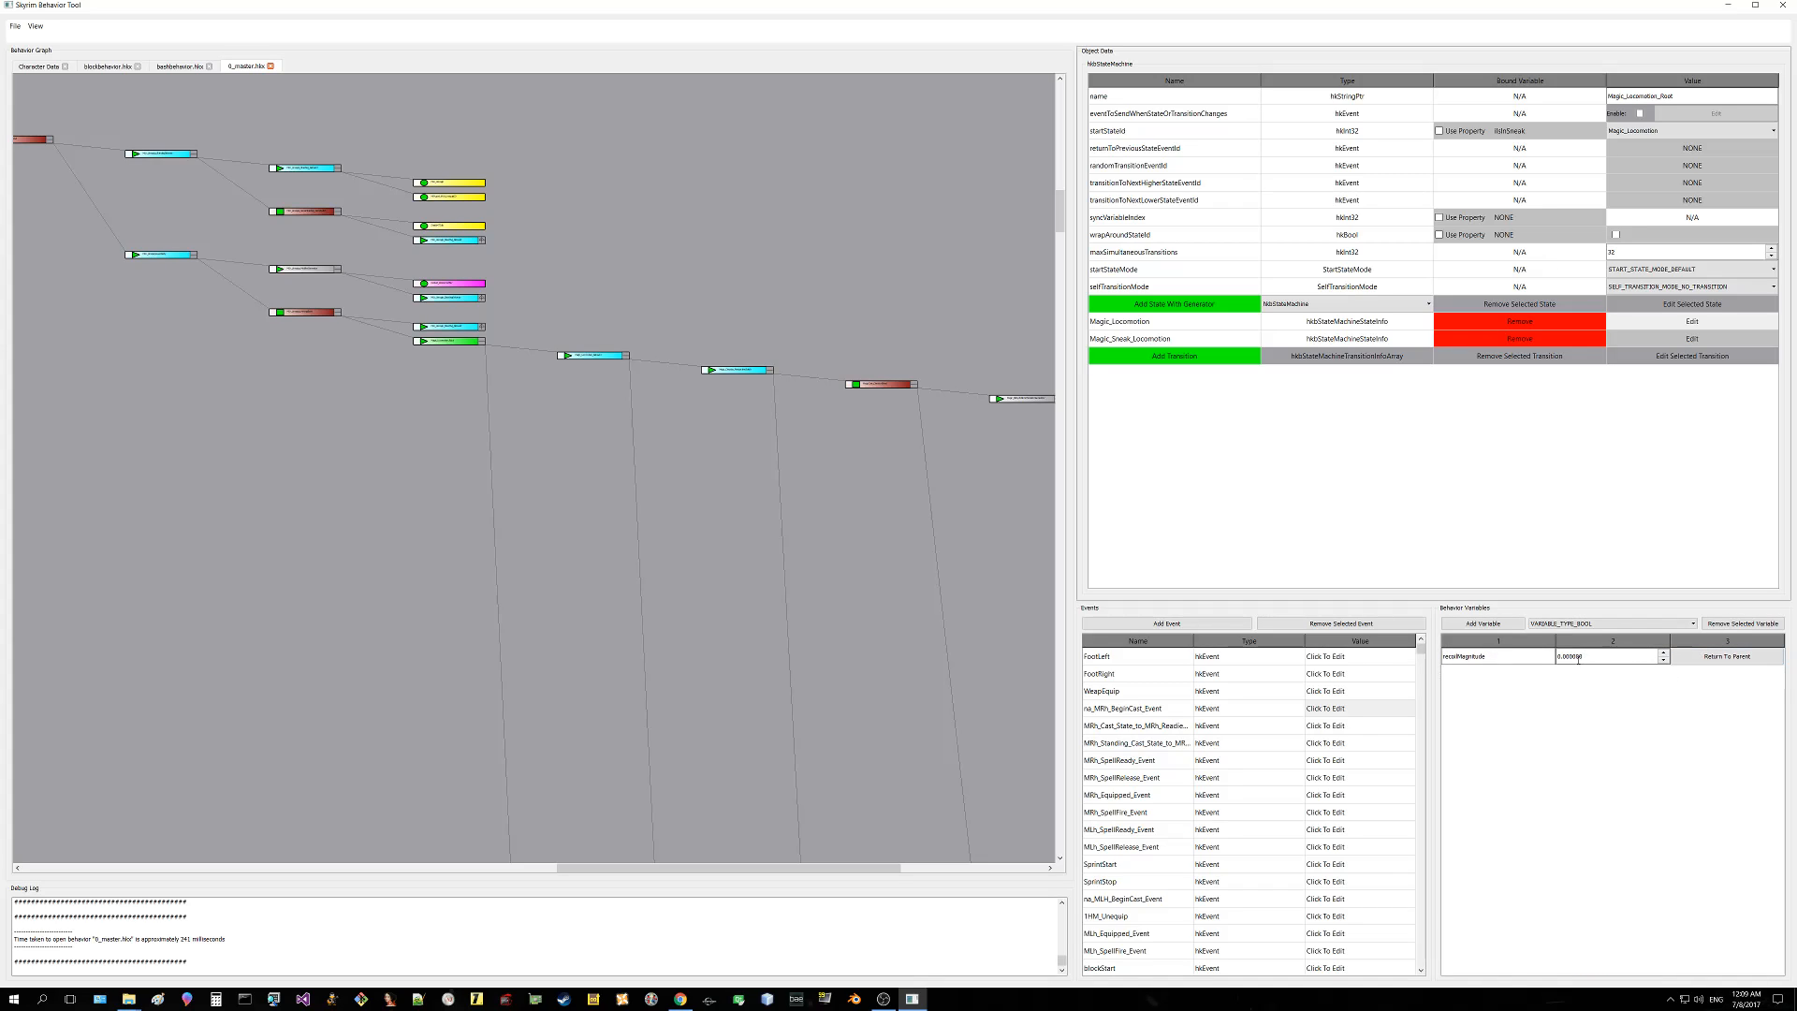
click(1723, 658)
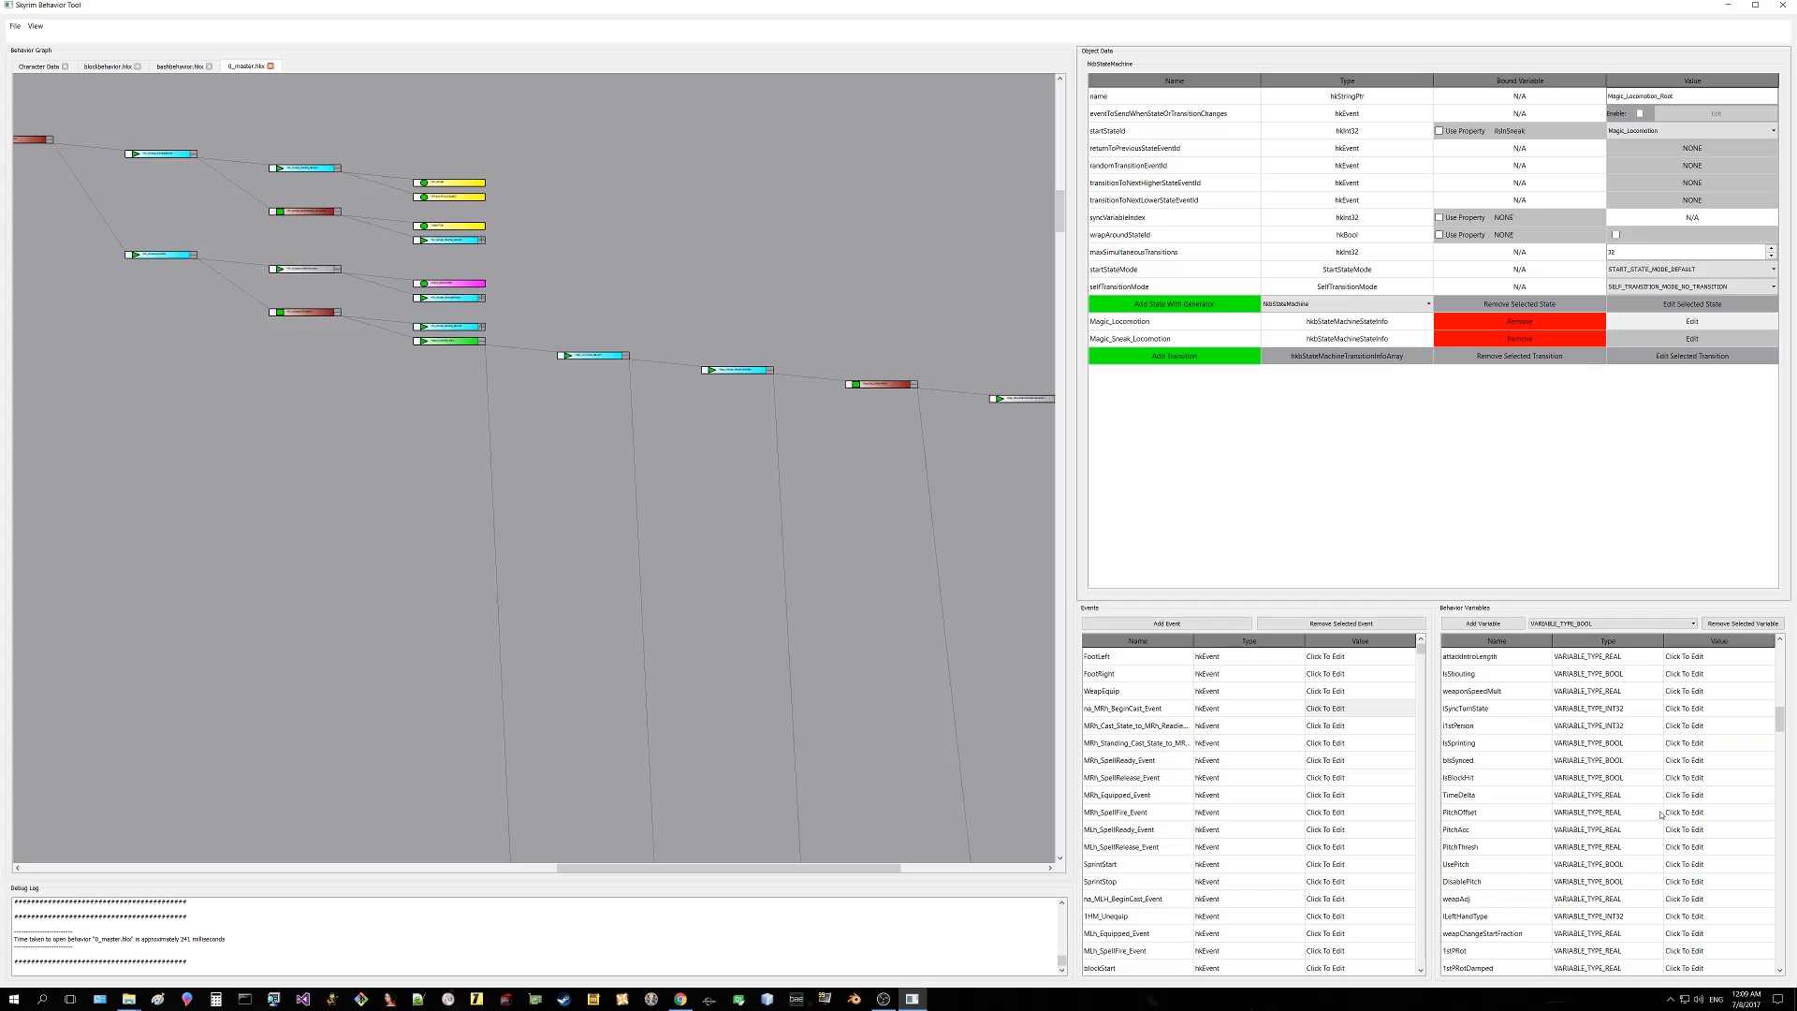
drag(1780, 755, 1779, 652)
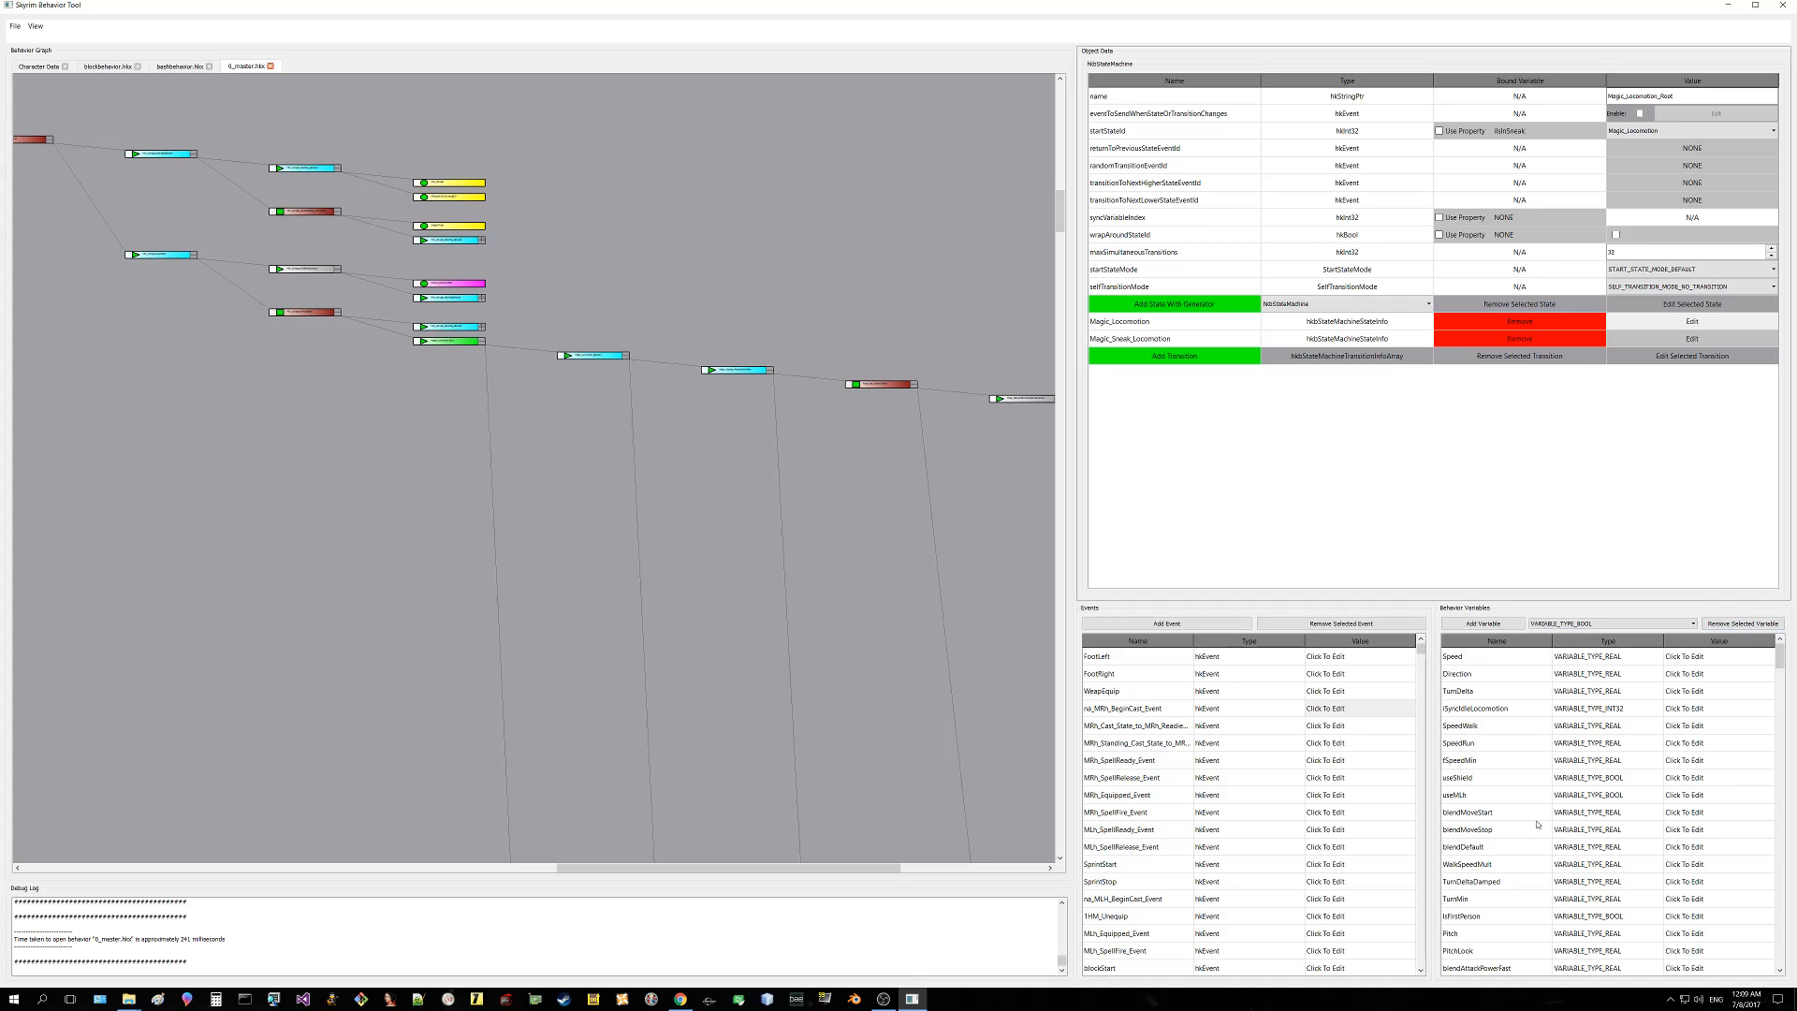
Step: Remove the useMLh variable, directly below useShield, from the 0_master behavior variables
click(1492, 798)
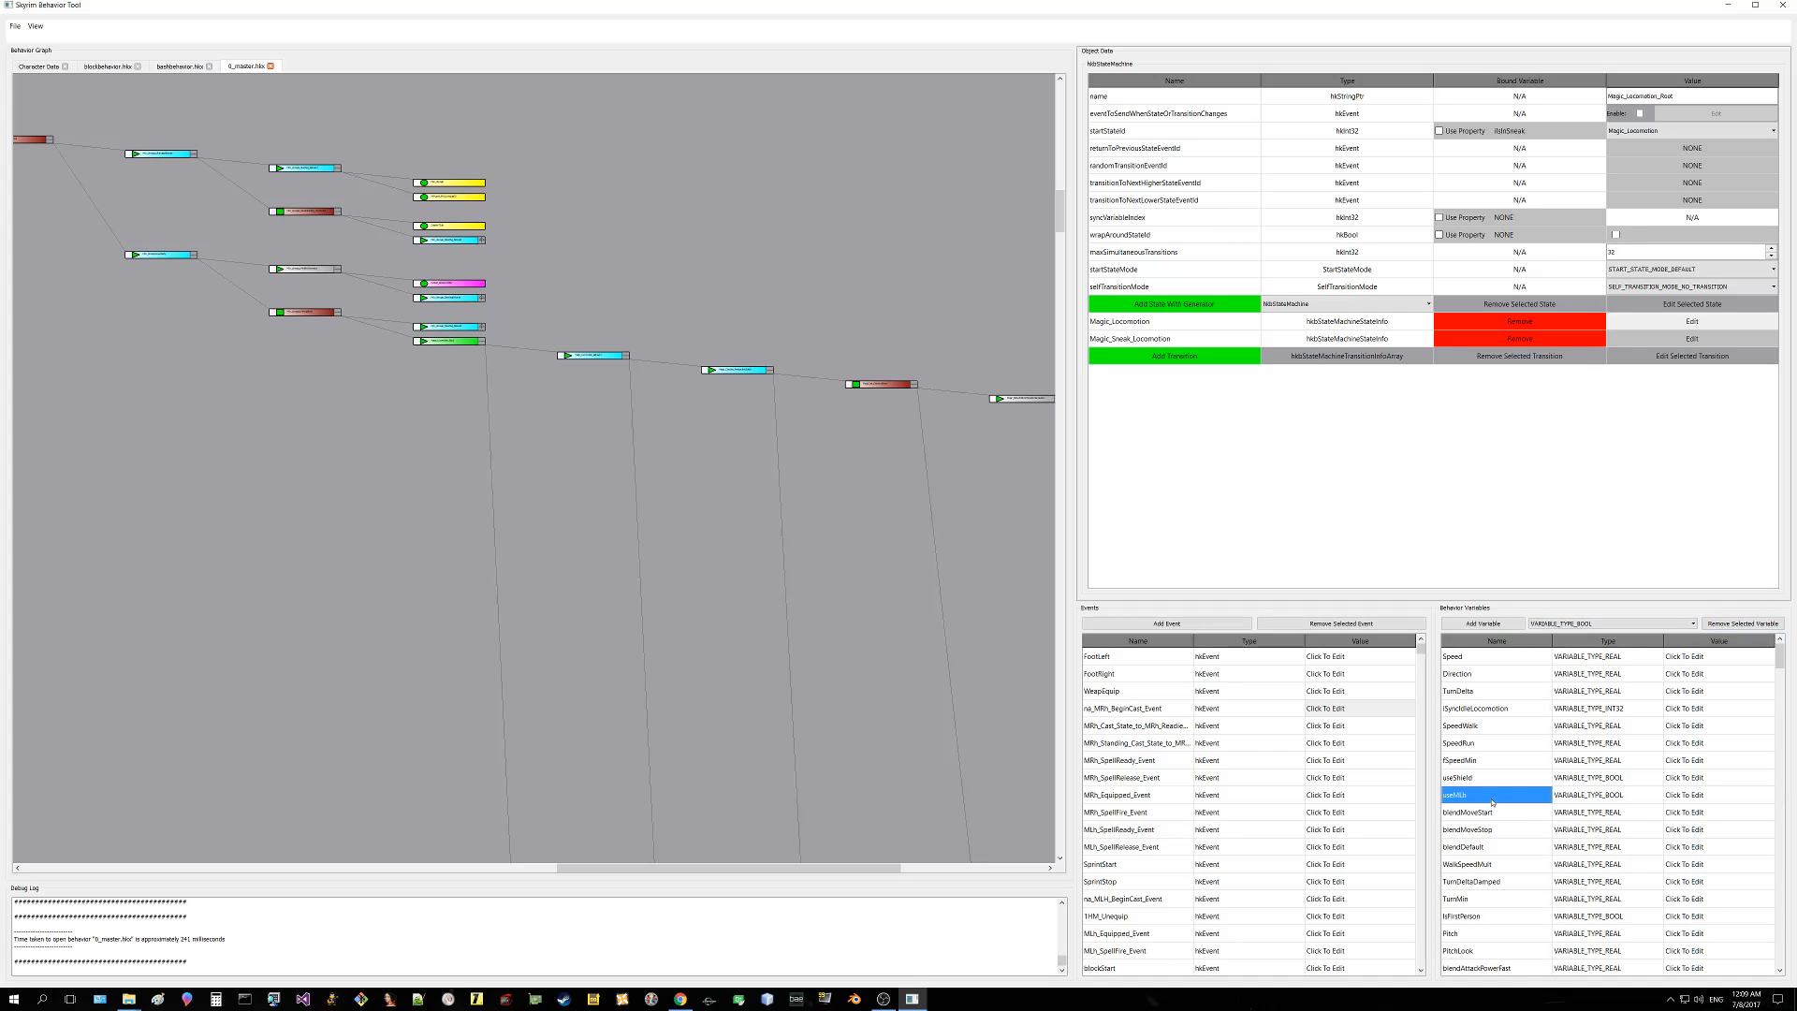
click(1732, 625)
click(1503, 796)
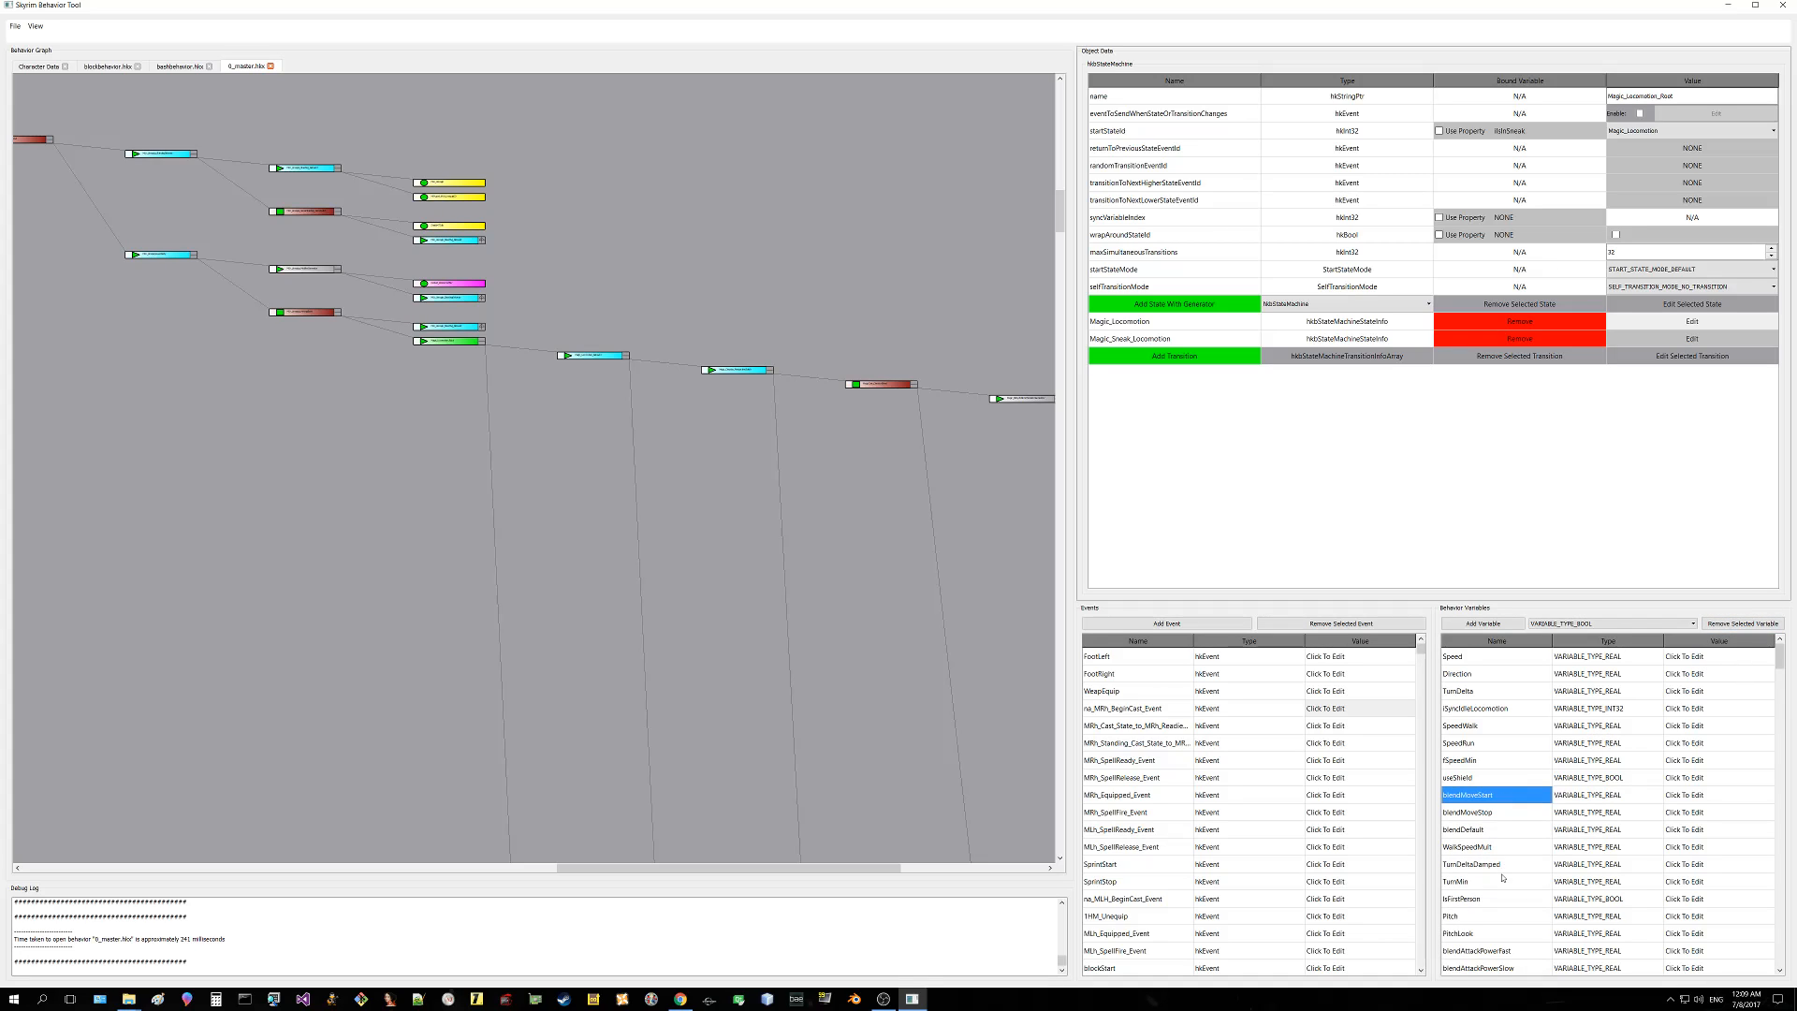
Step: Examine the 0_master variables list and the behavior graph from the MLh_Unequip nodes through the magic locomotion branch to its blending generators
scroll(1503, 877, down, 15)
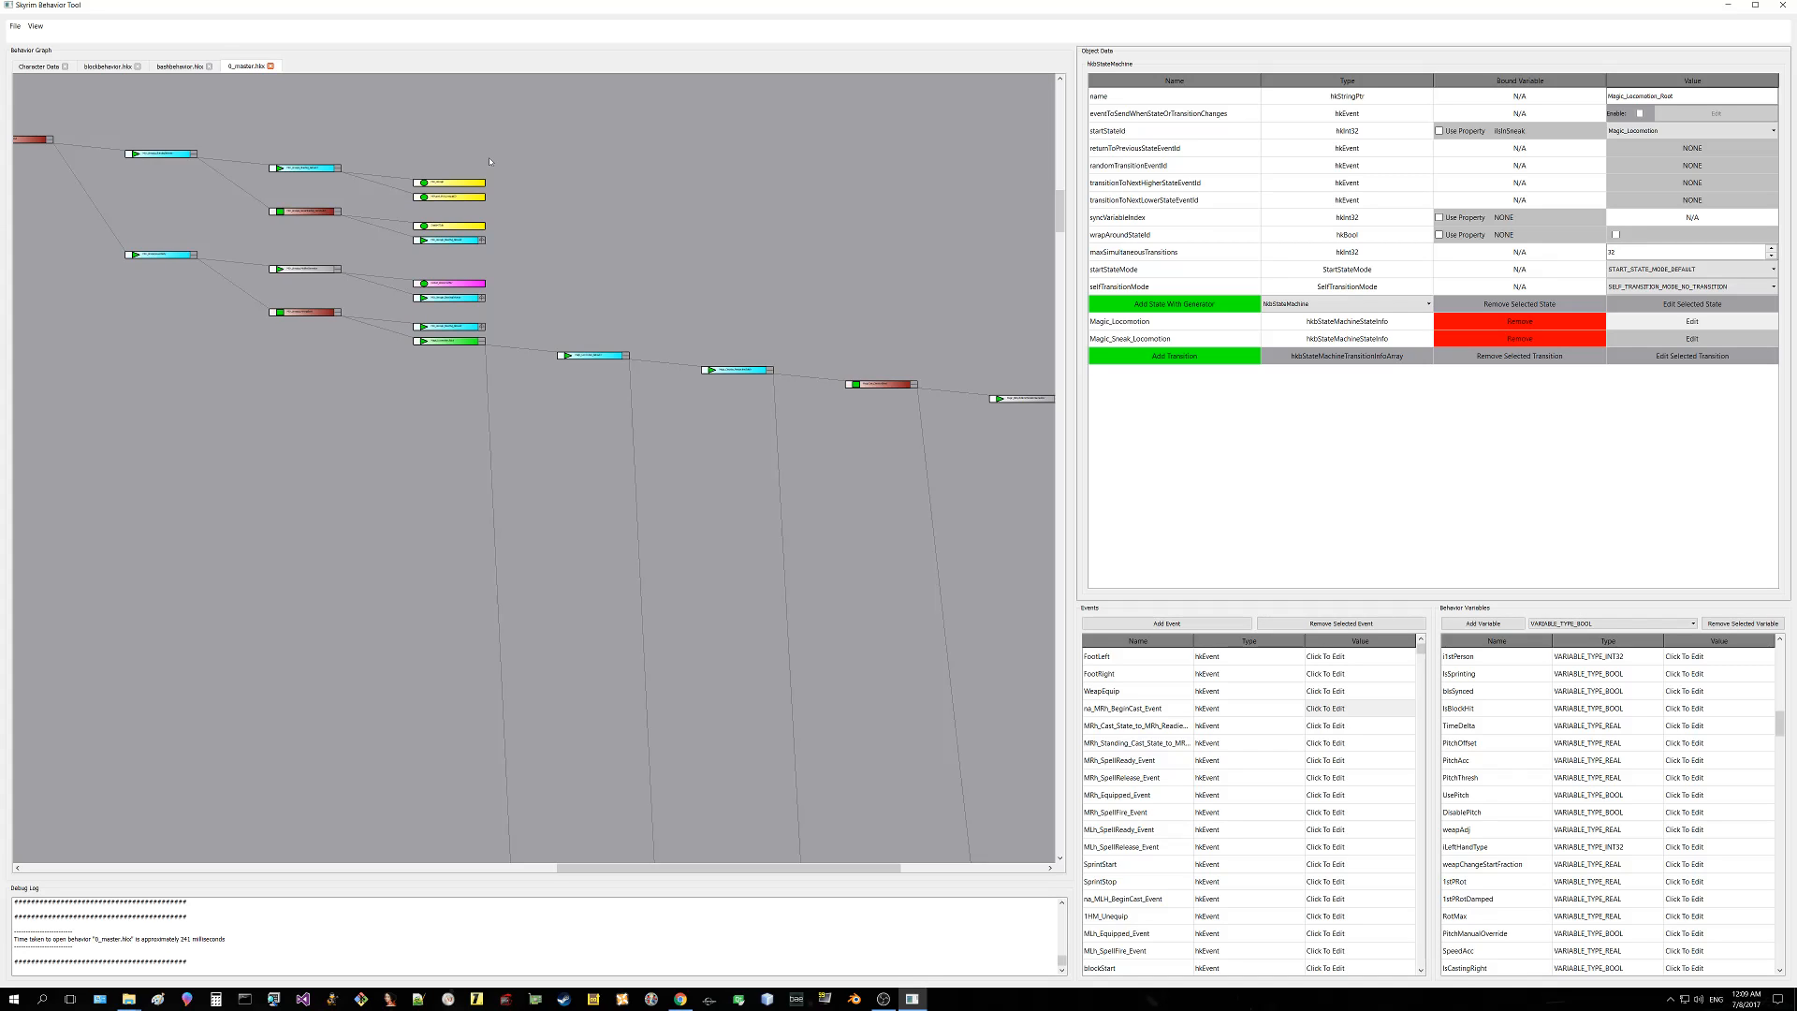
scroll(473, 256, up, 5)
drag(400, 262, 762, 389)
drag(447, 312, 603, 357)
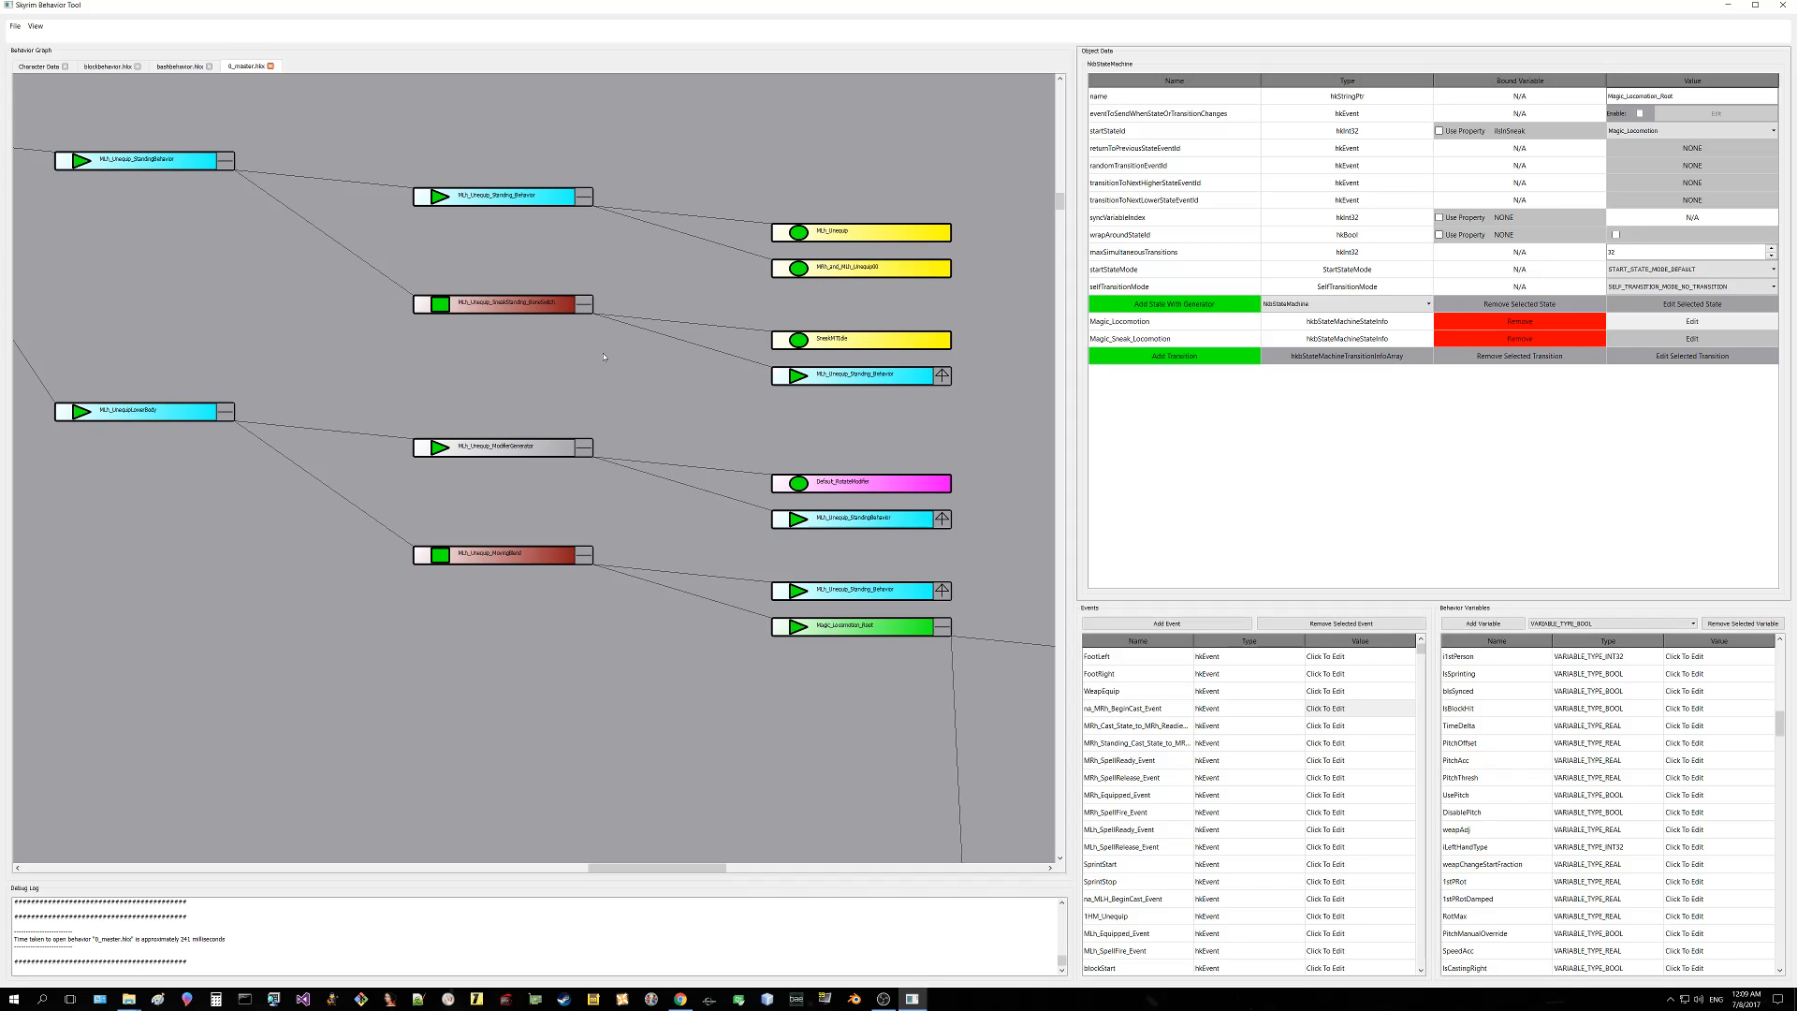
scroll(604, 356, down, 8)
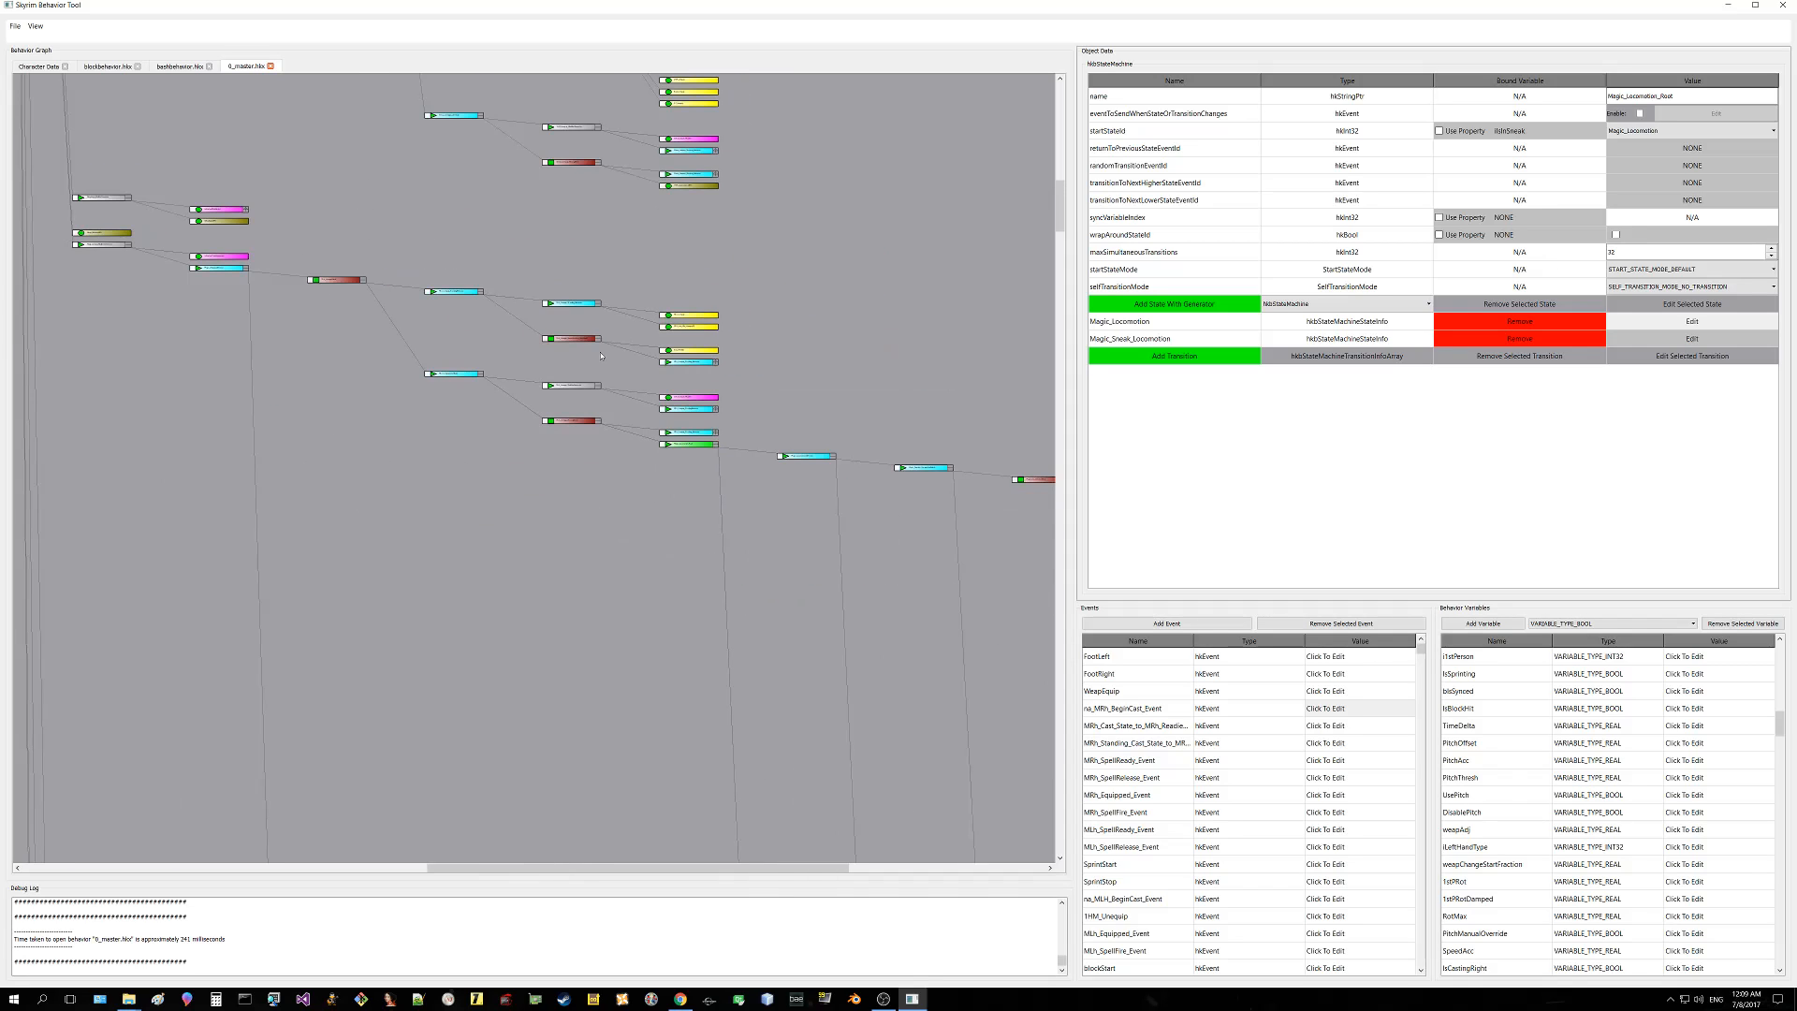
scroll(637, 301, up, 5)
drag(636, 302, 450, 200)
drag(990, 558, 404, 358)
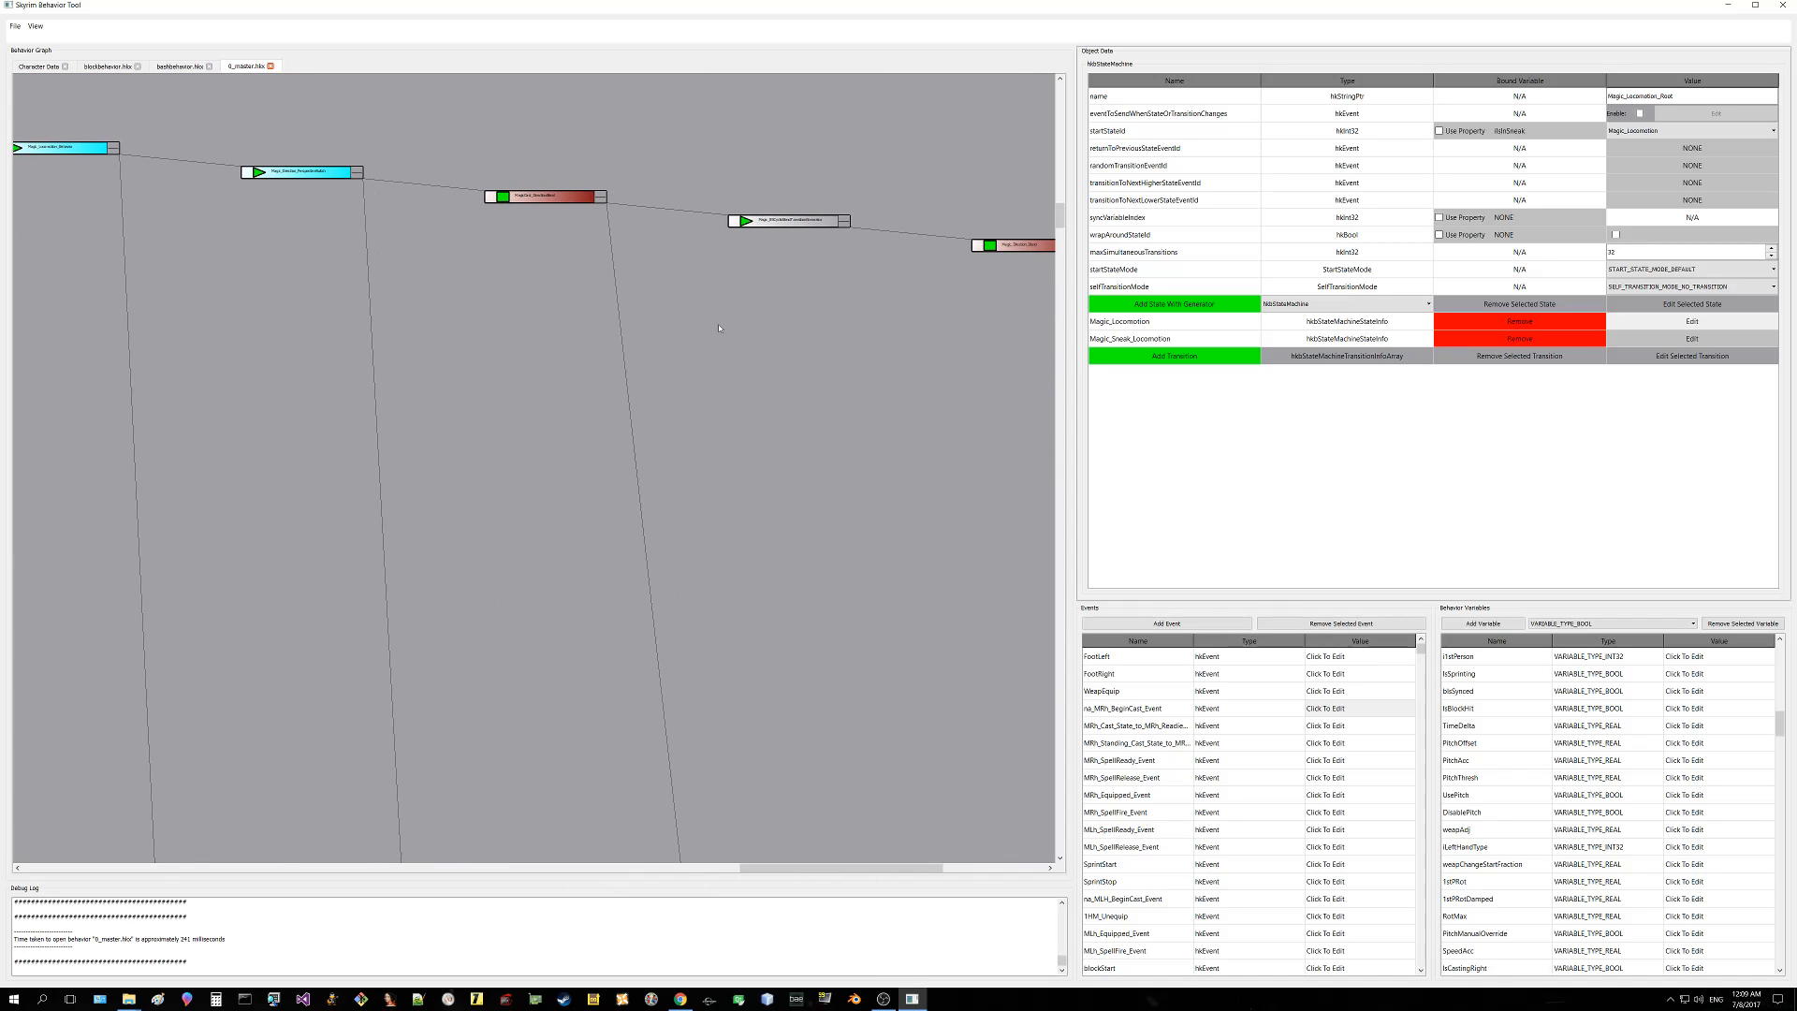
drag(1016, 365, 629, 296)
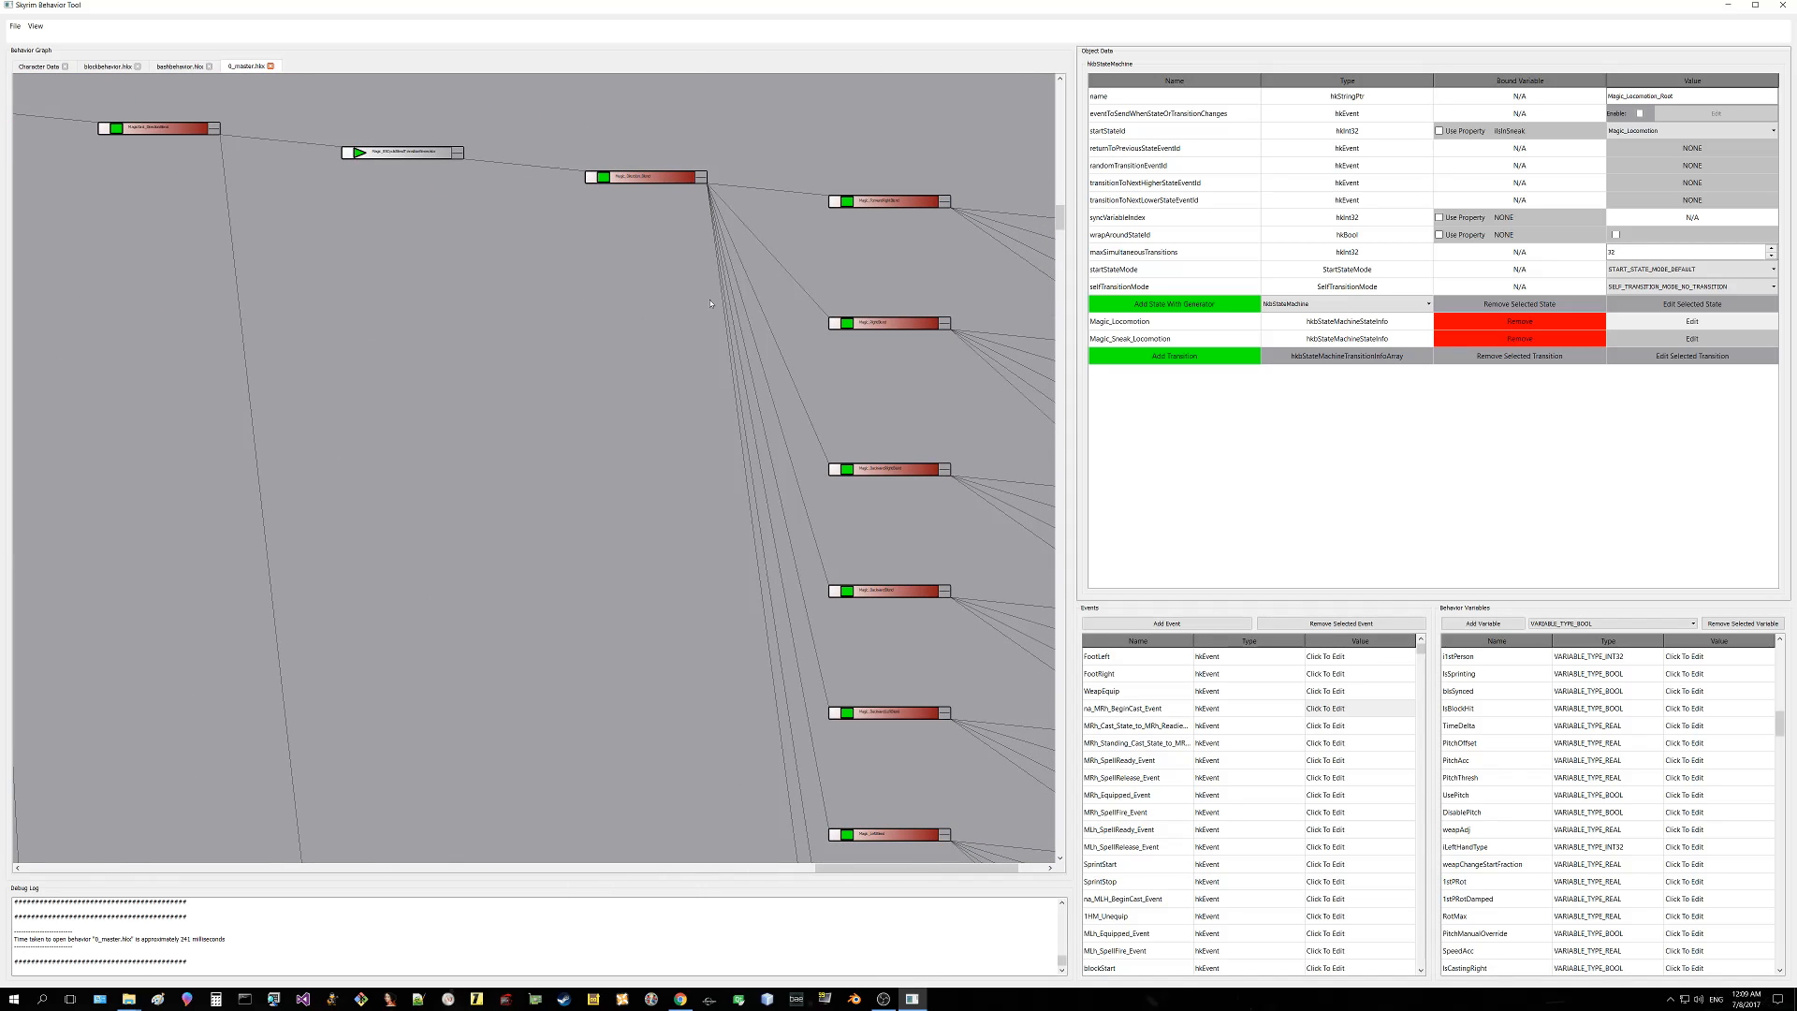
drag(842, 396, 702, 330)
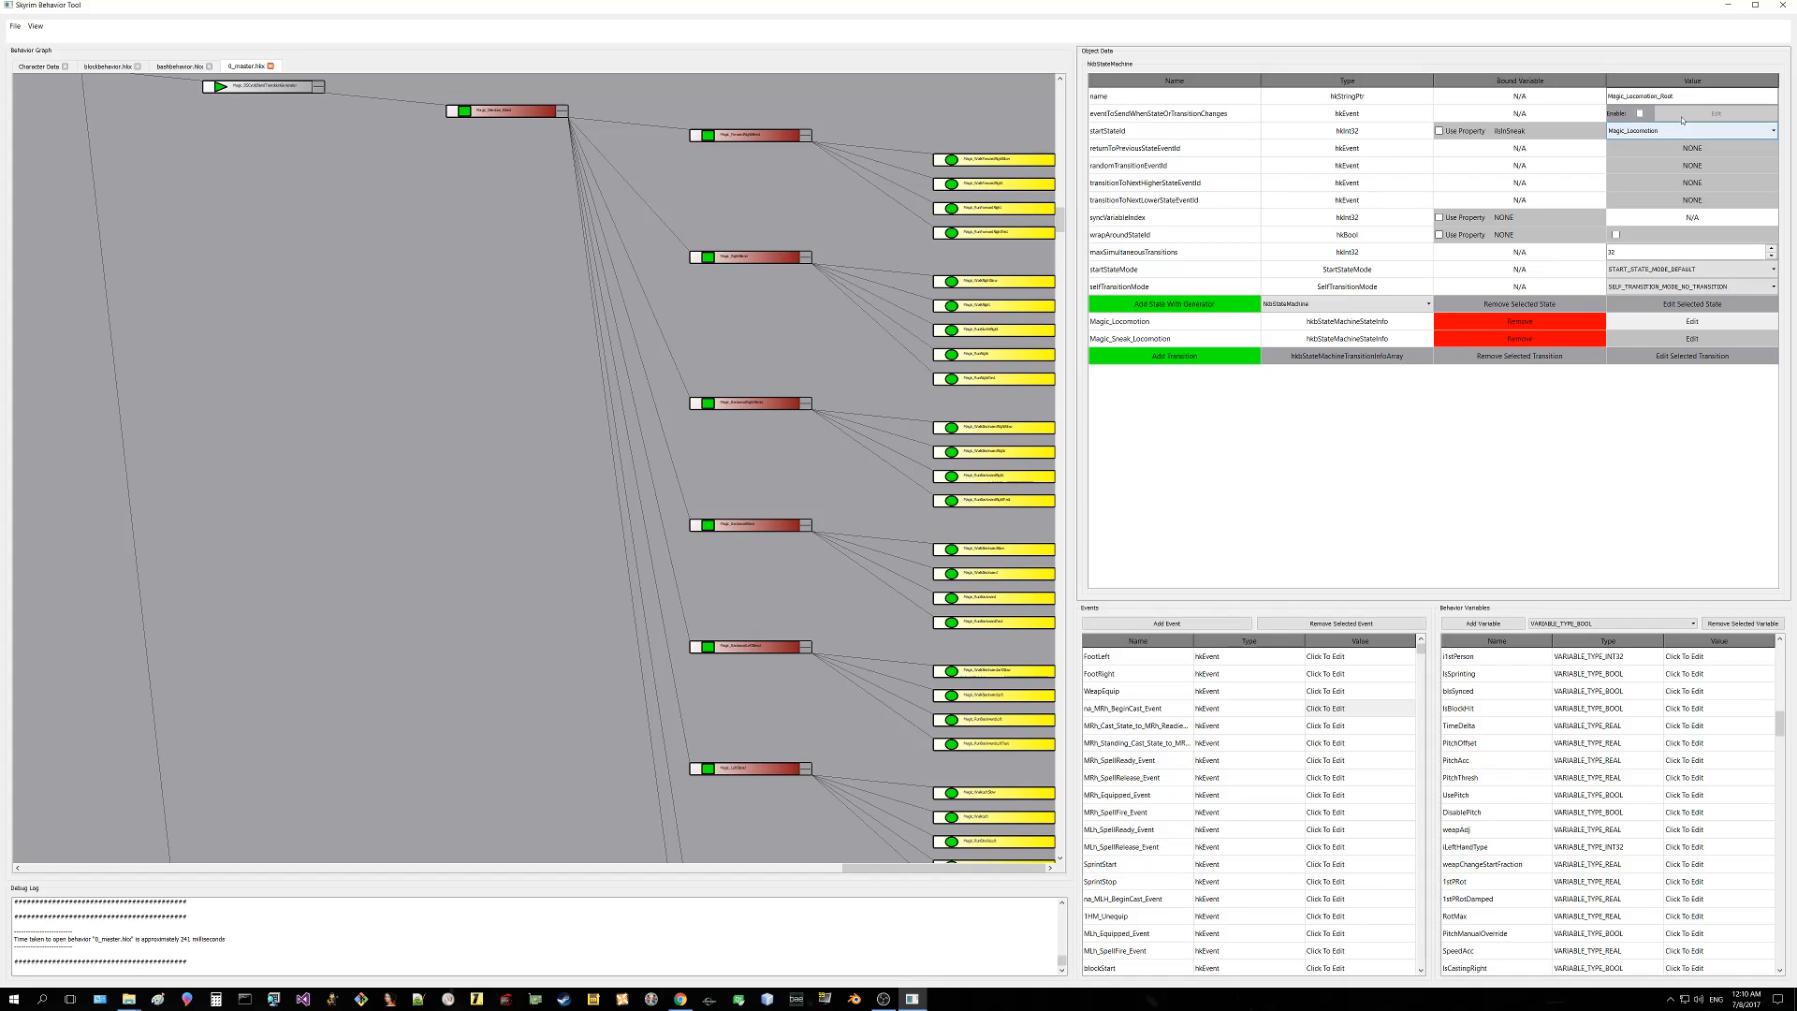
Step: Exit Skyrim Behavior Tool without saving the open files and close the Behaviors and Skyrim Behavior Tool folder windows
click(1779, 5)
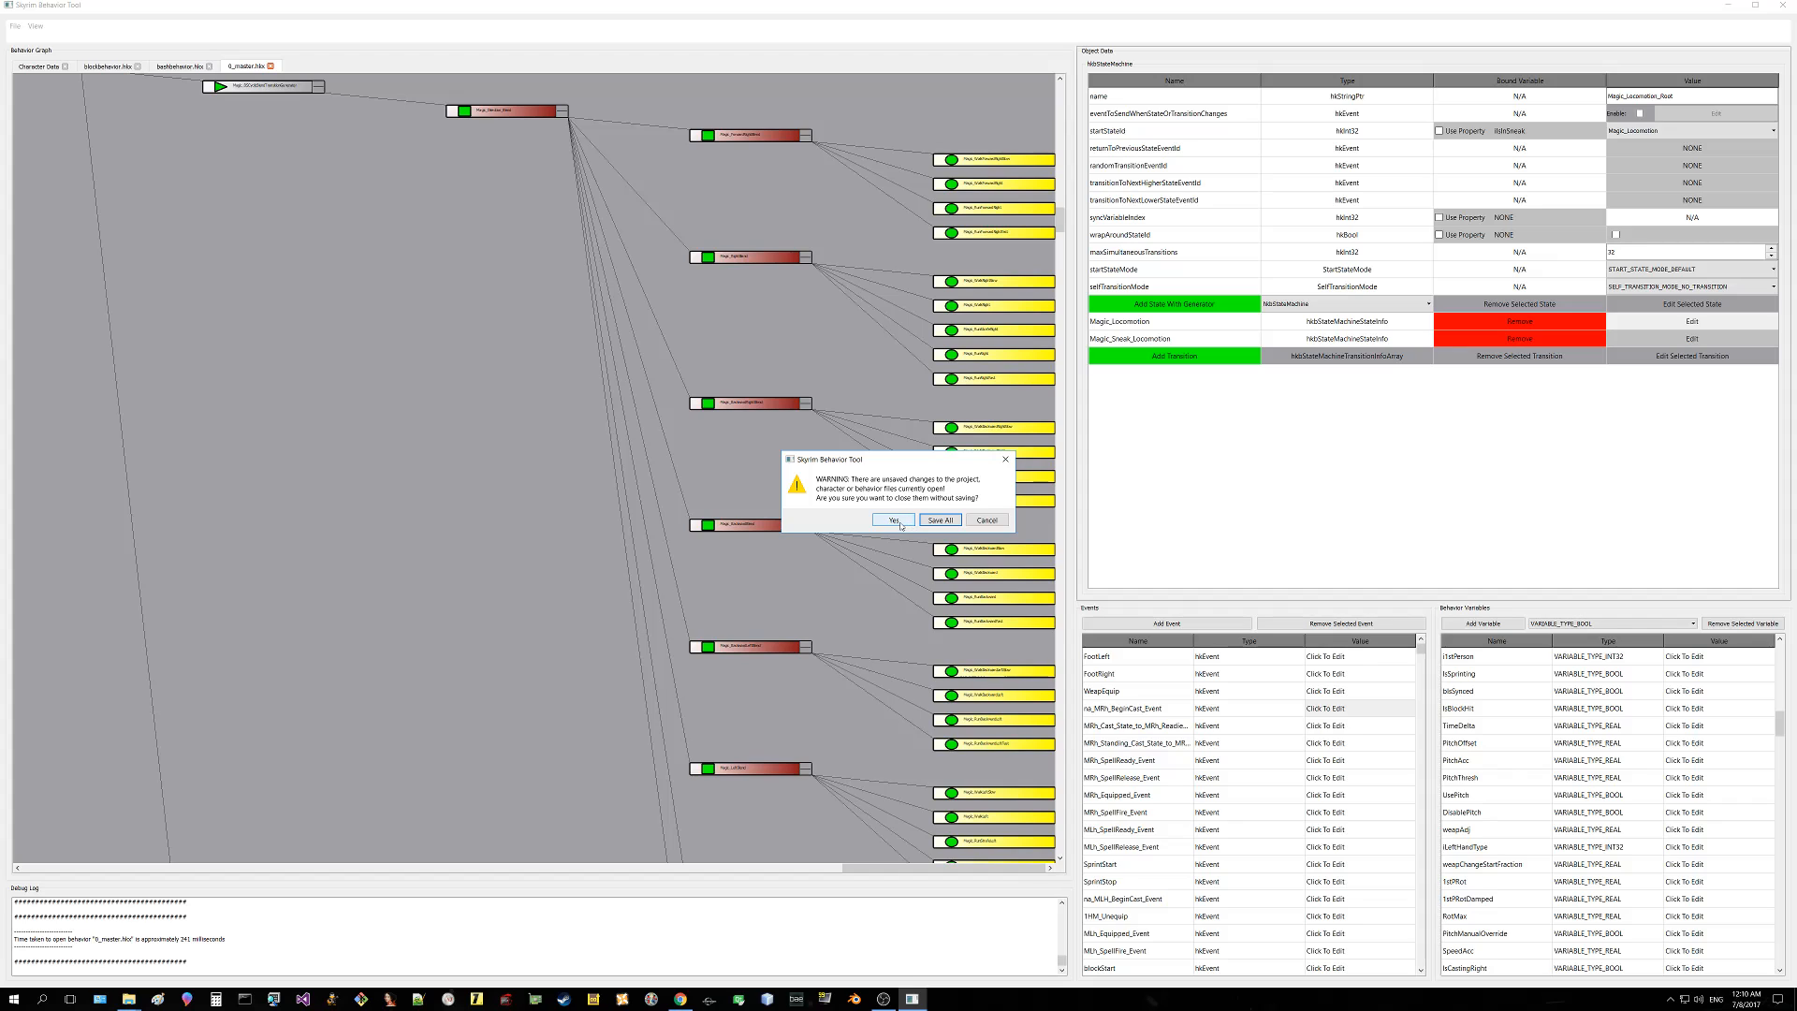
click(901, 523)
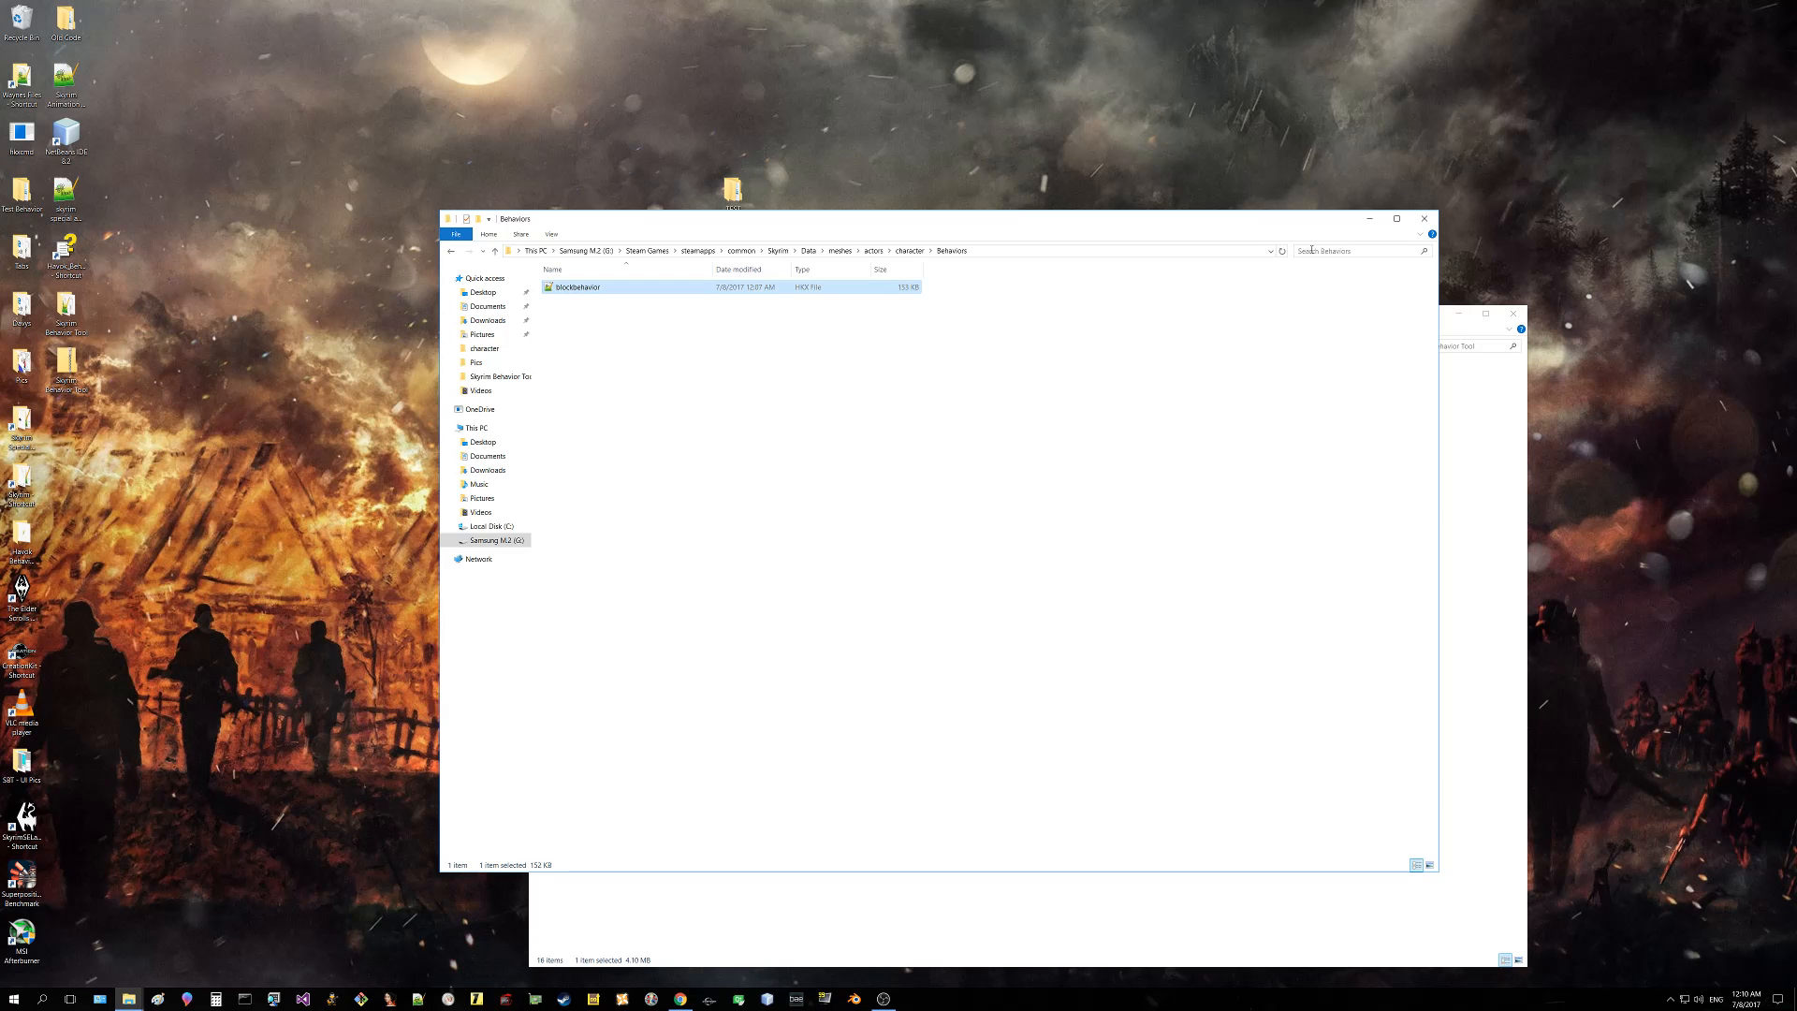
click(1424, 219)
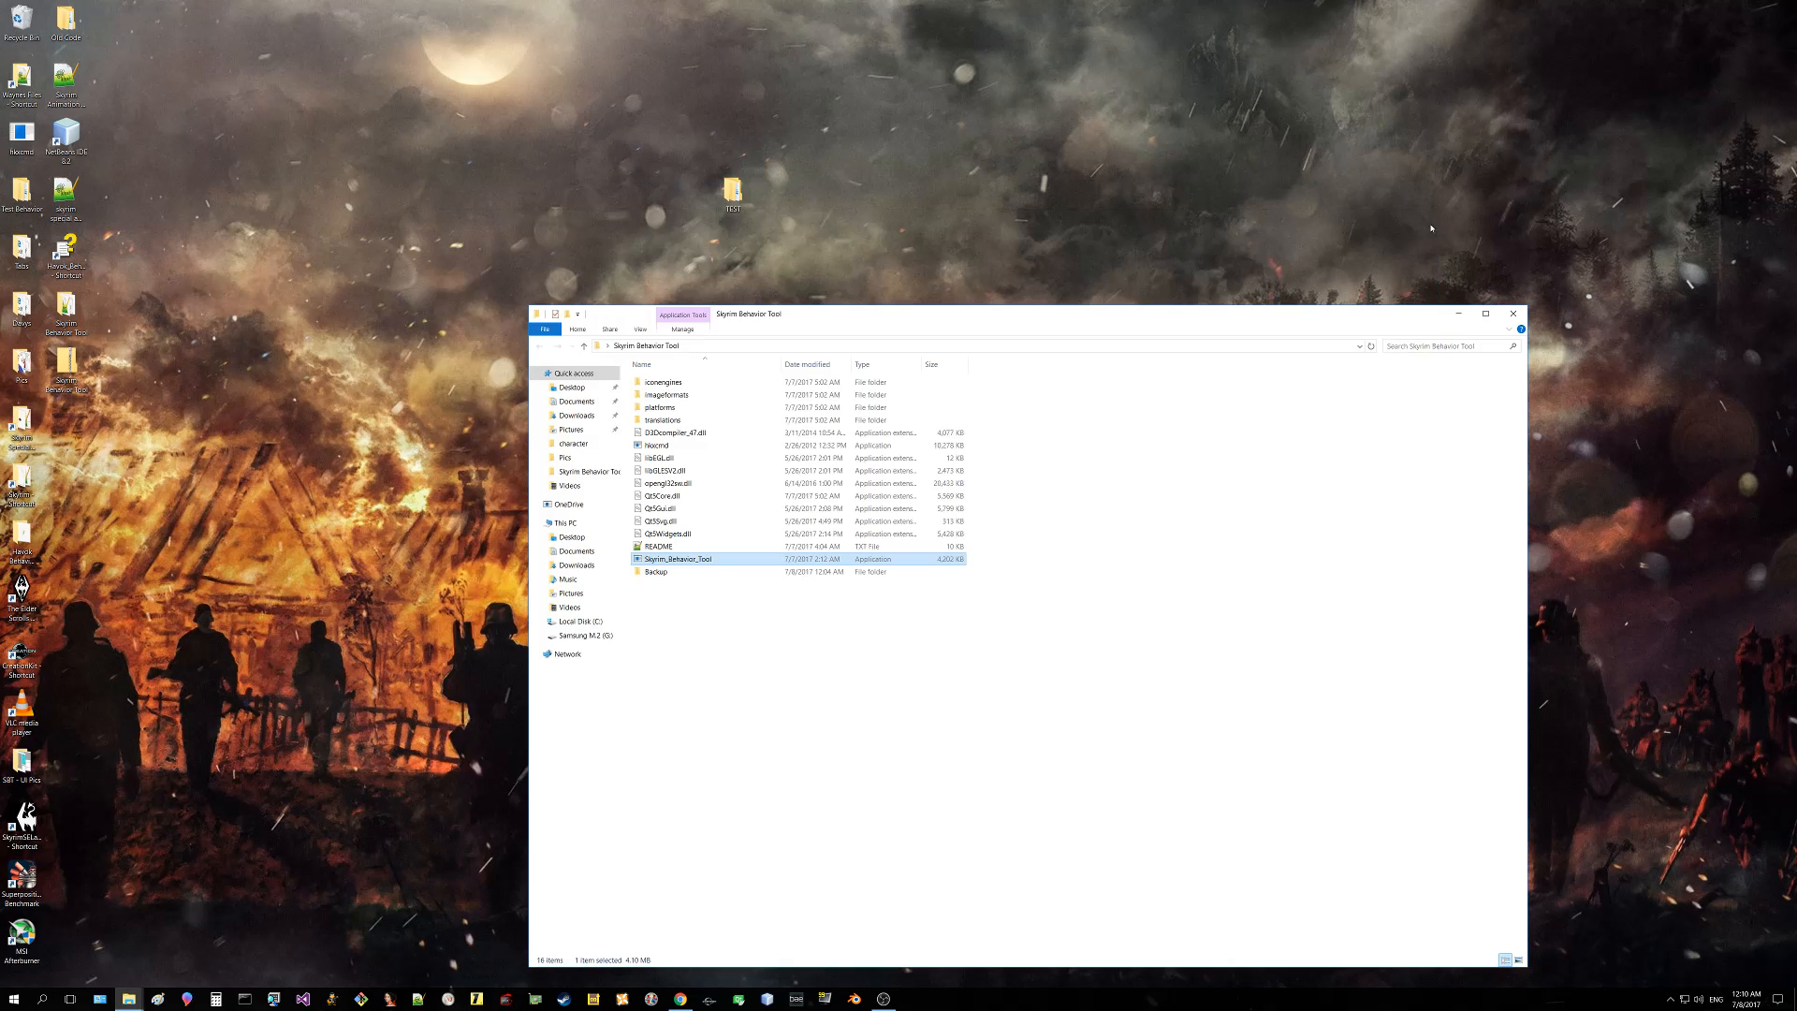
click(1514, 314)
click(883, 998)
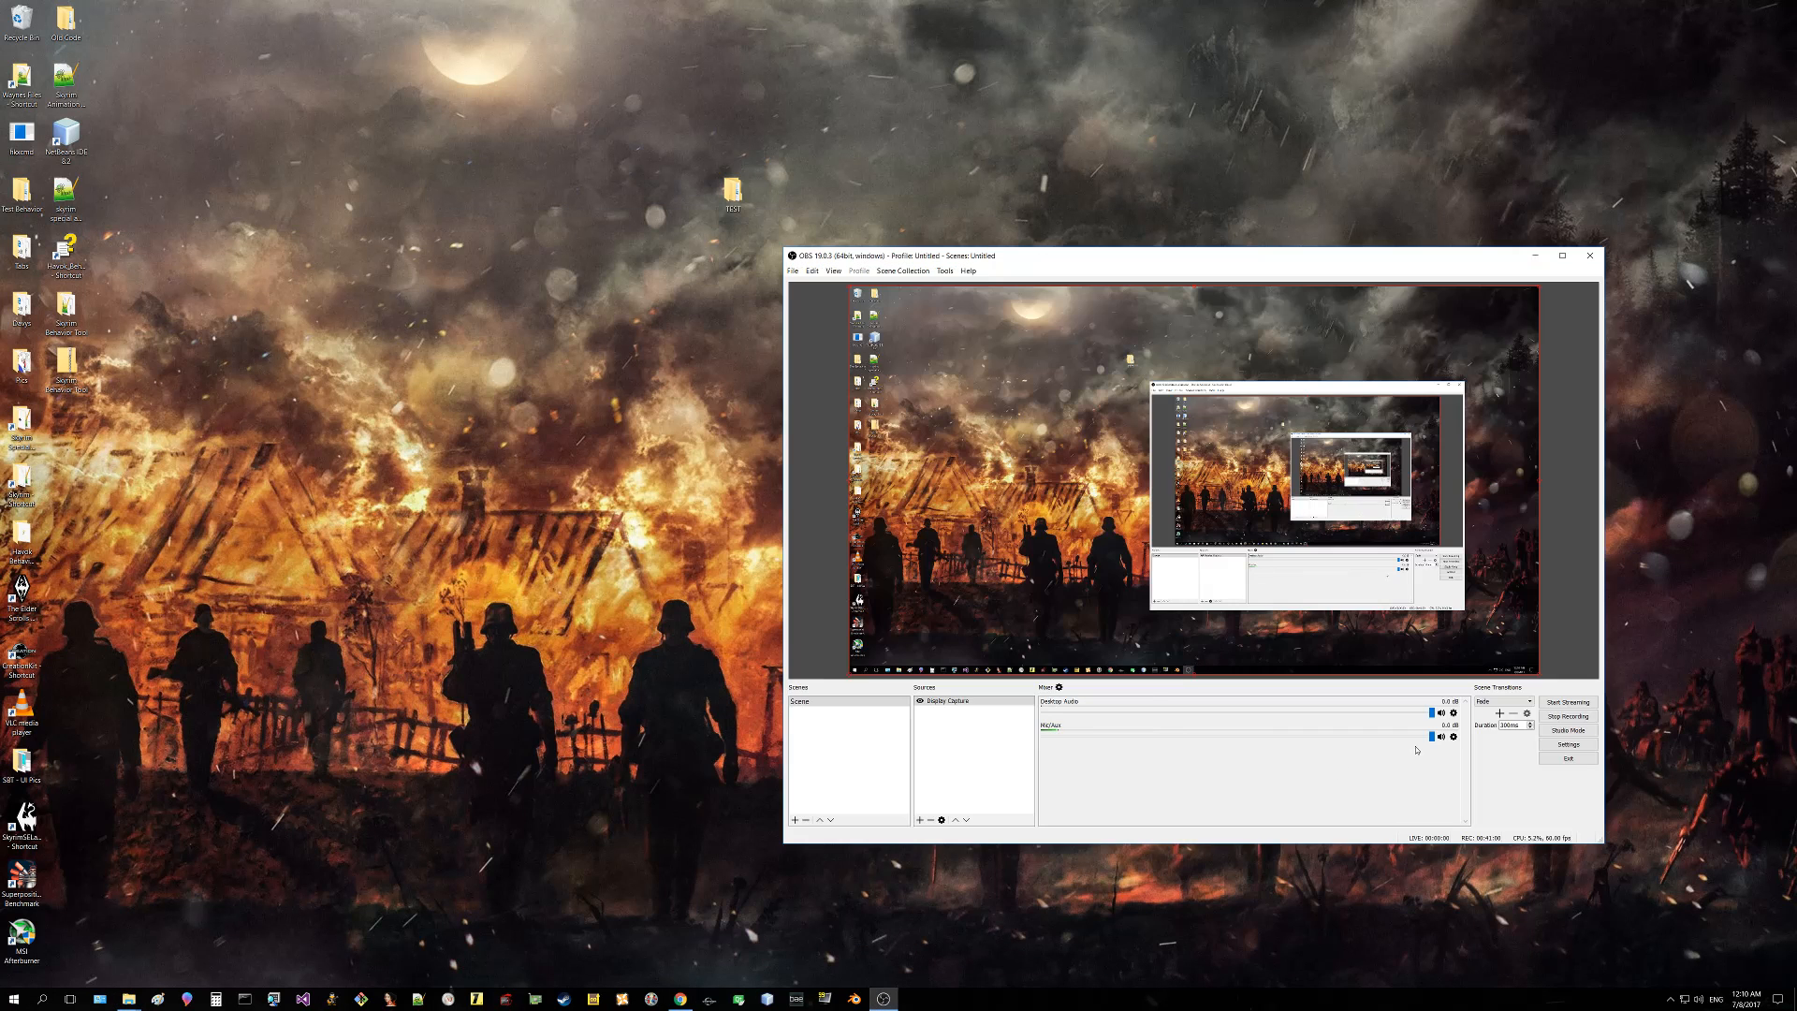